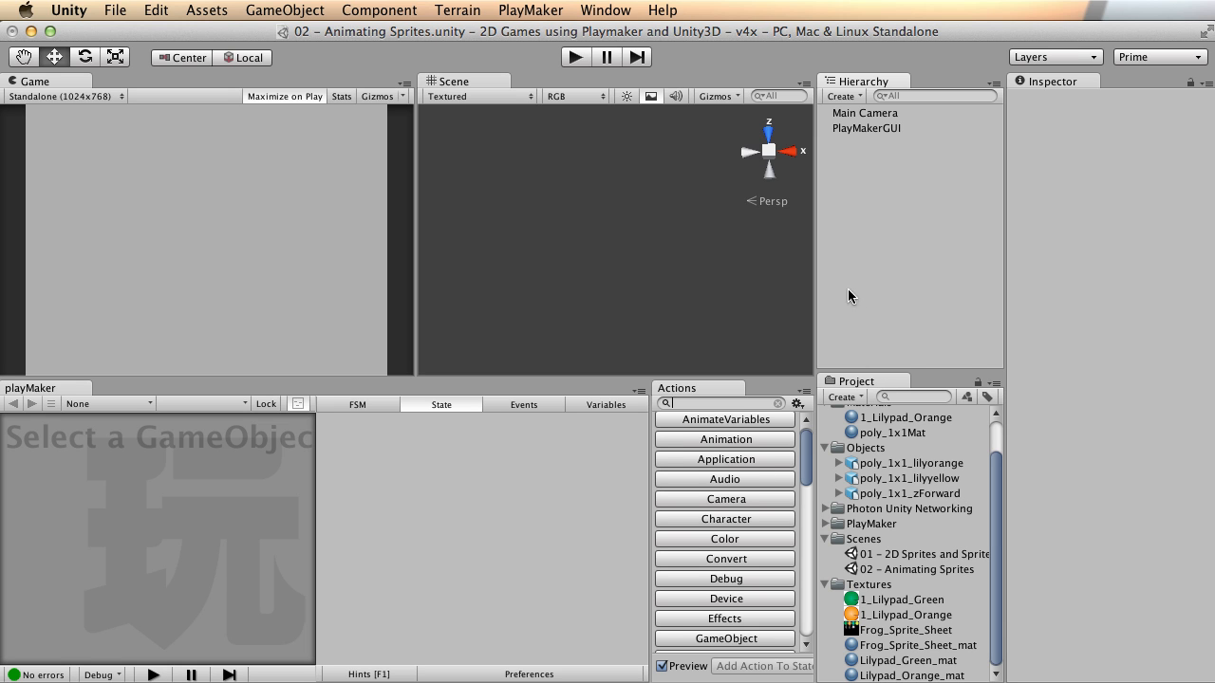
Step: Open the Frog_Sprite_Sheet texture in Preview, examine the layout of its sprites, and close the image
double_click(901, 630)
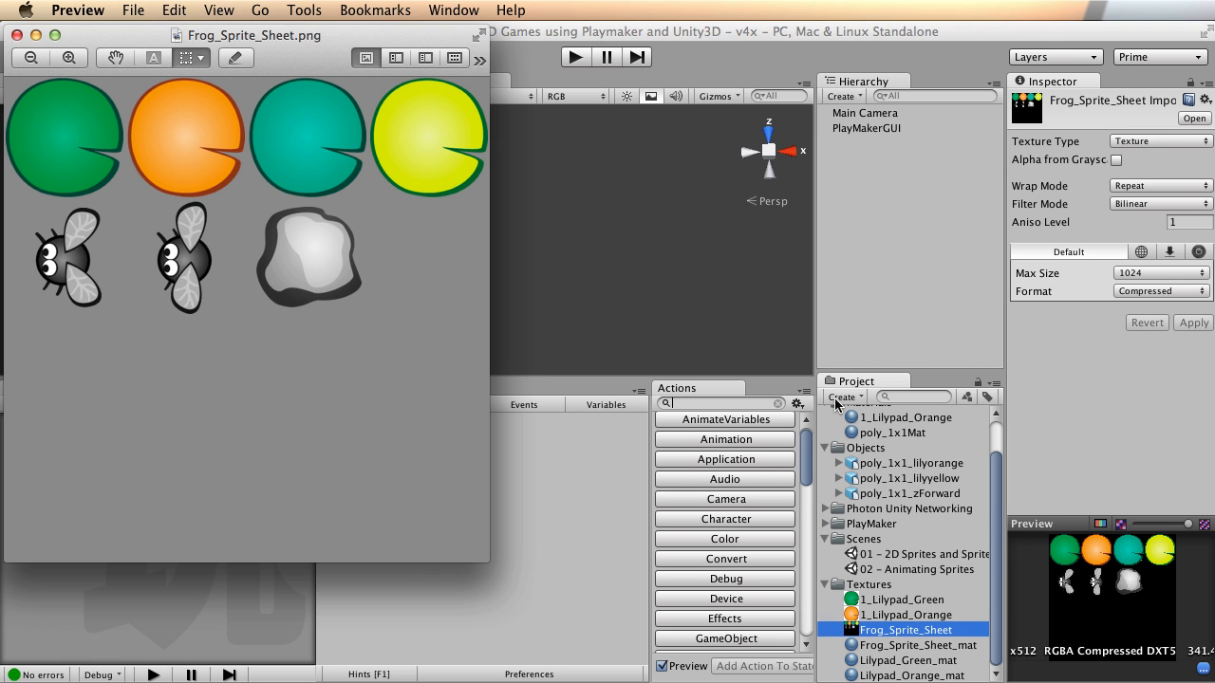
drag(317, 34, 495, 75)
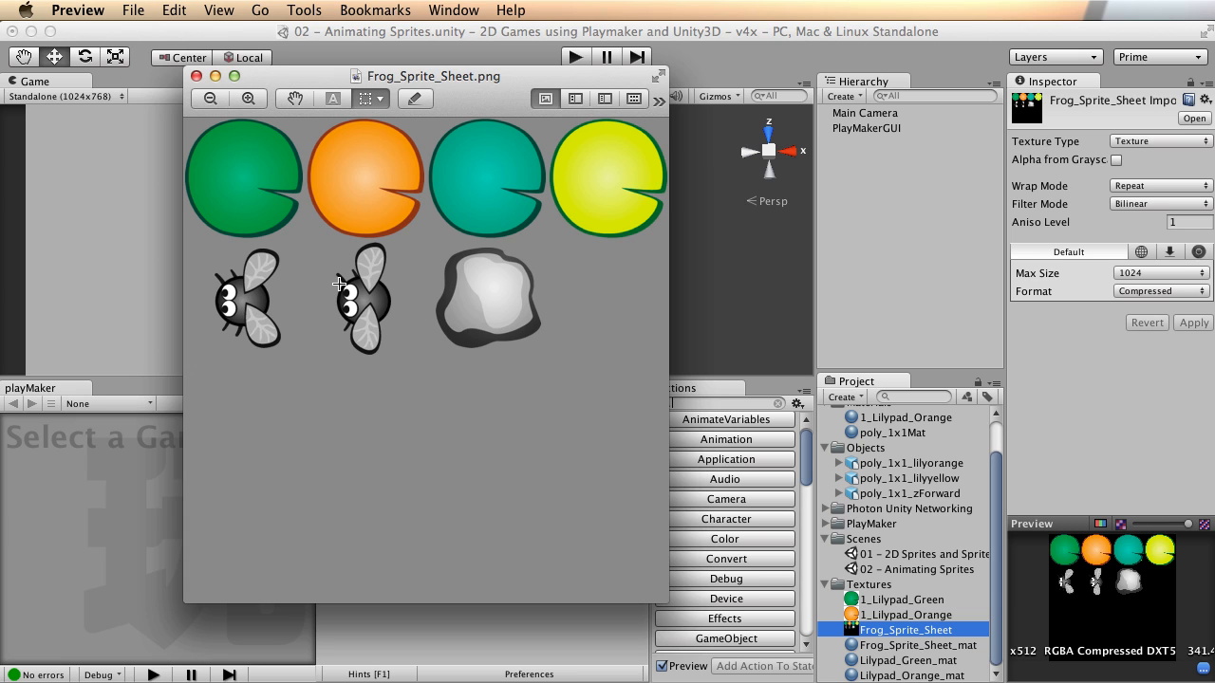
drag(330, 82, 315, 112)
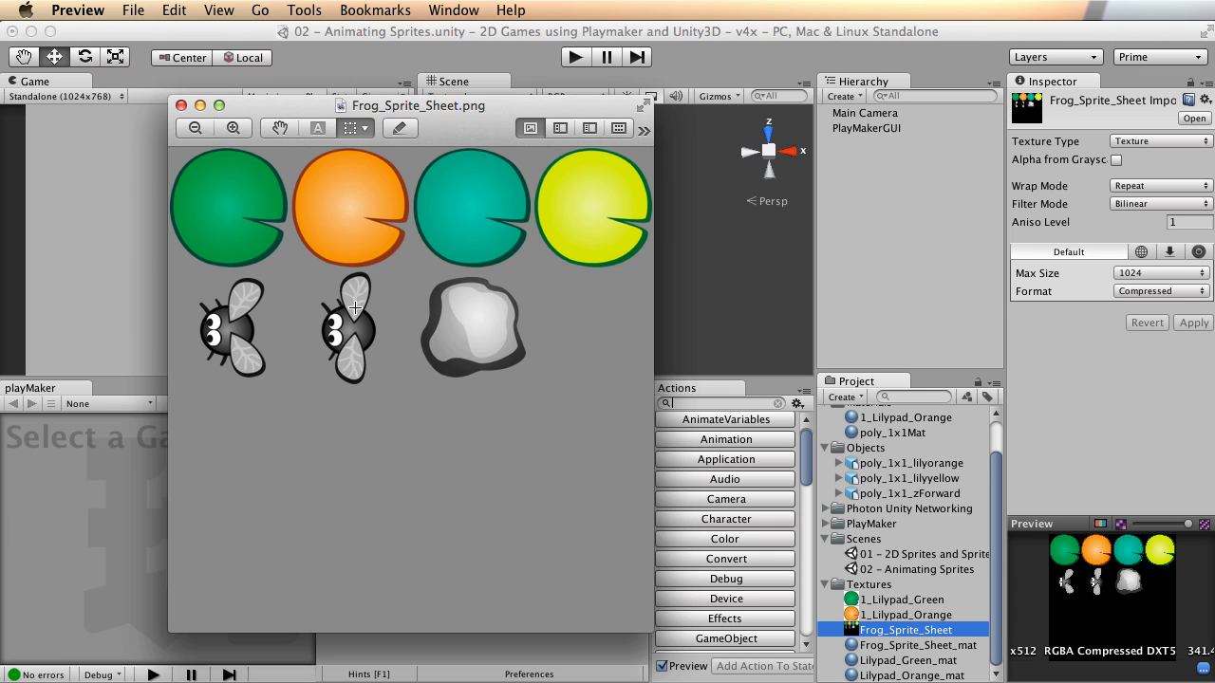
drag(281, 112, 264, 93)
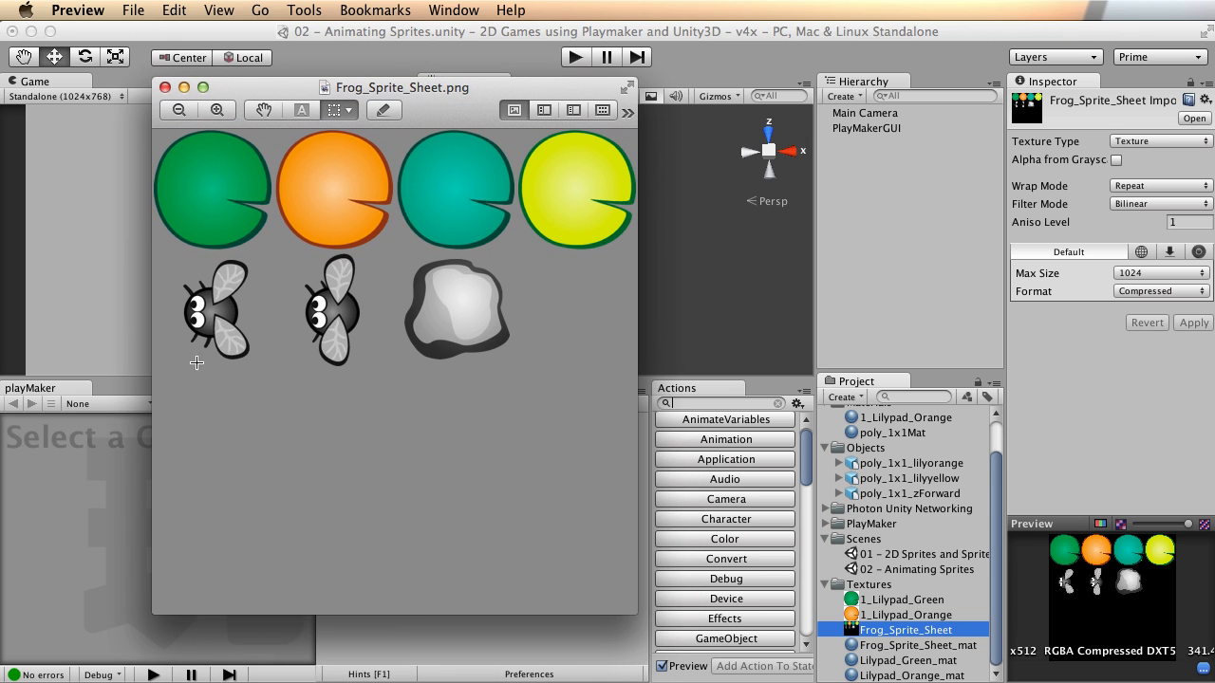
click(165, 87)
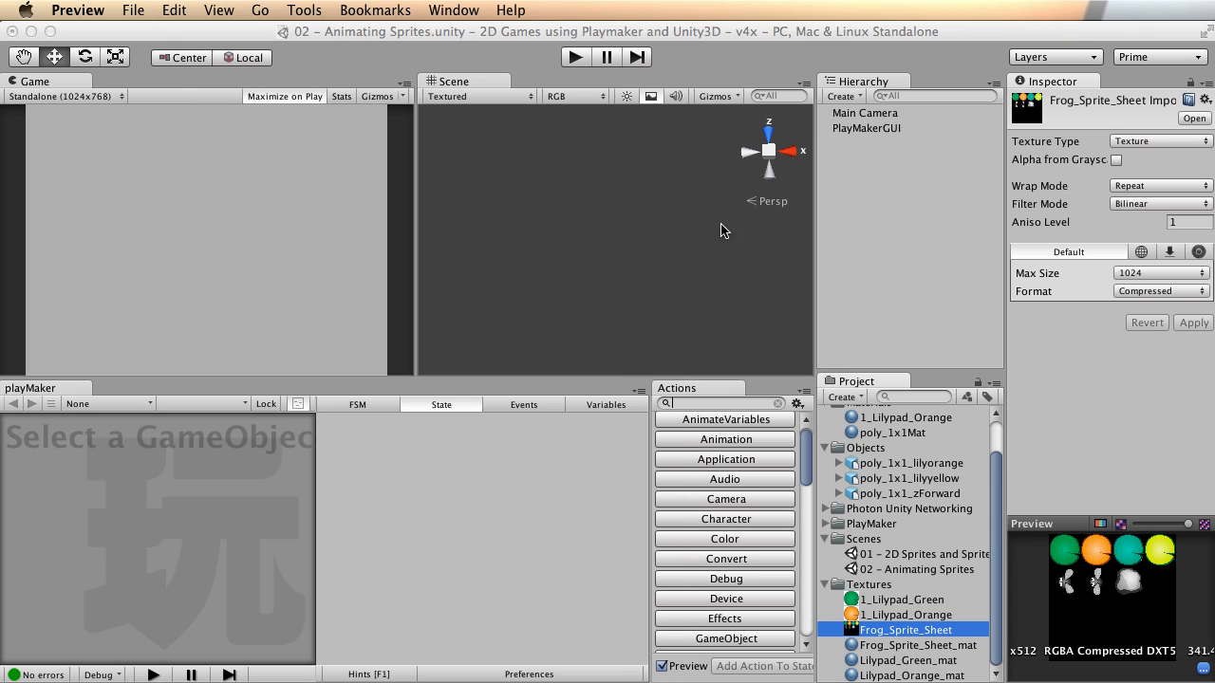
Step: Place the poly_1x1_zForward plane from the Objects folder in the scene
click(896, 497)
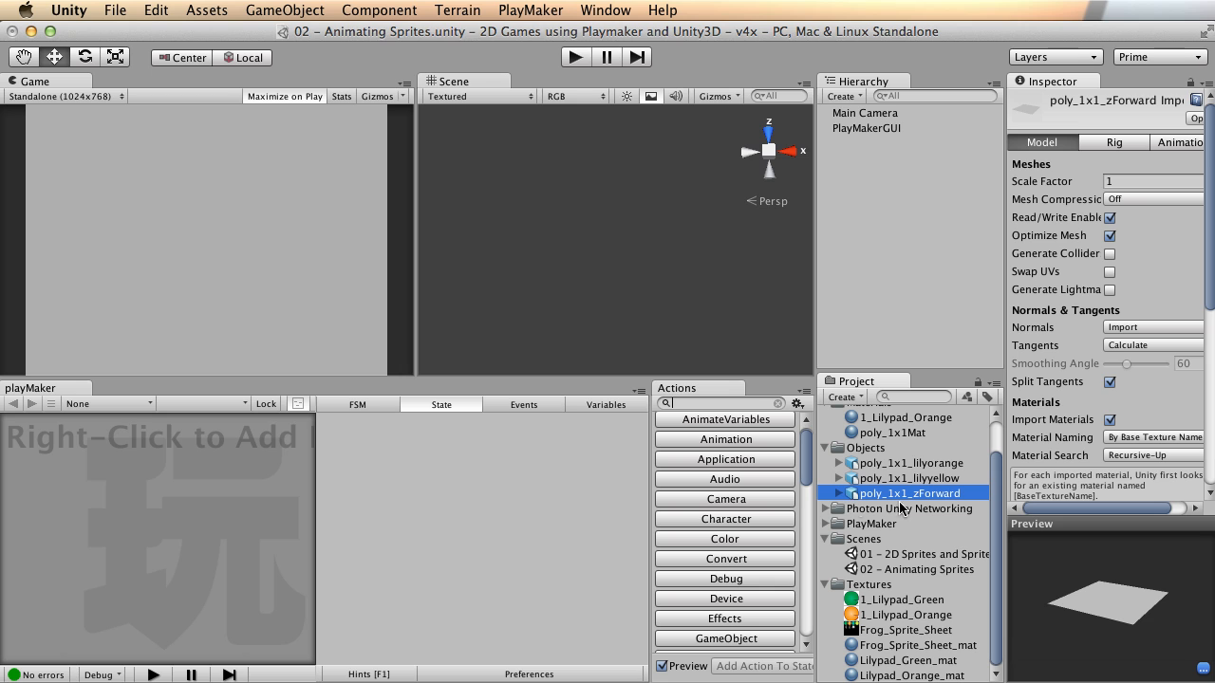
drag(900, 505, 884, 144)
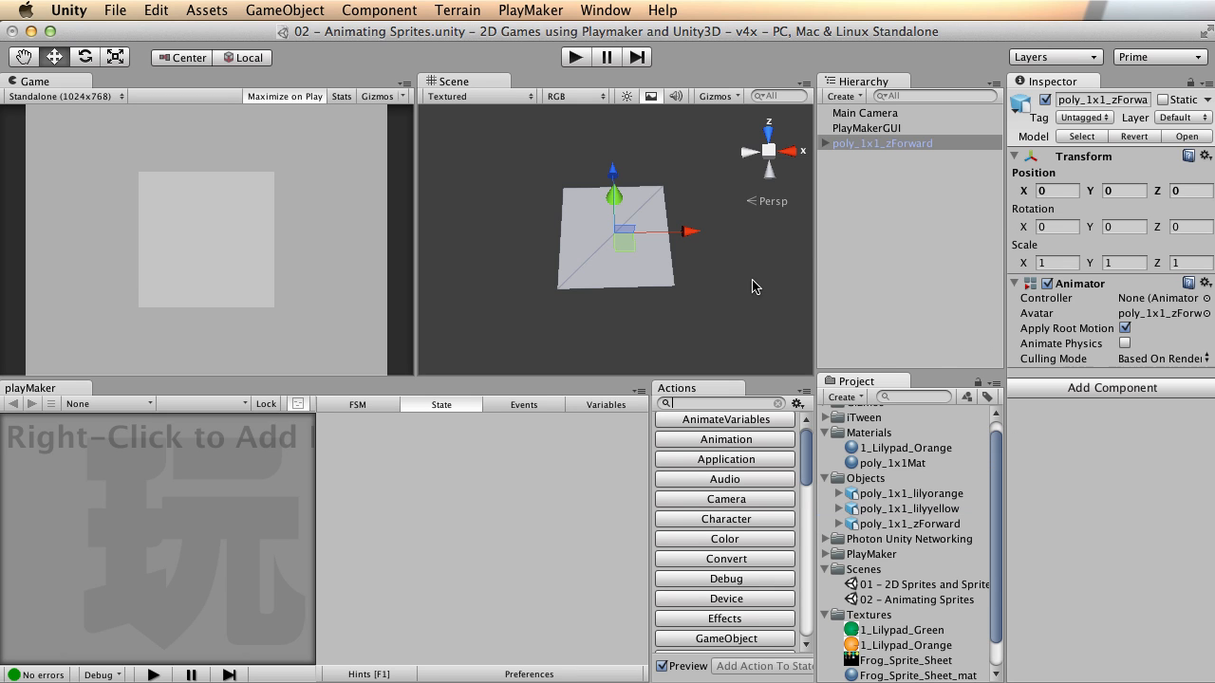
alt+drag(710, 283, 676, 226)
alt+right_drag(677, 226, 523, 236)
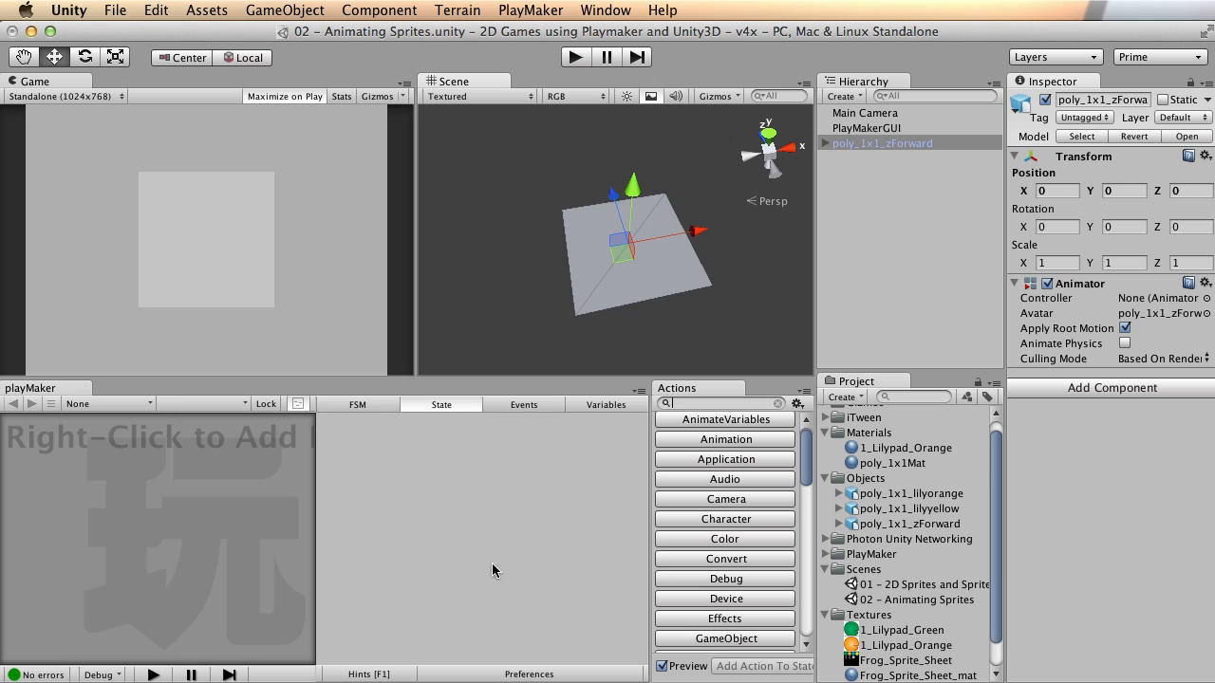
click(864, 114)
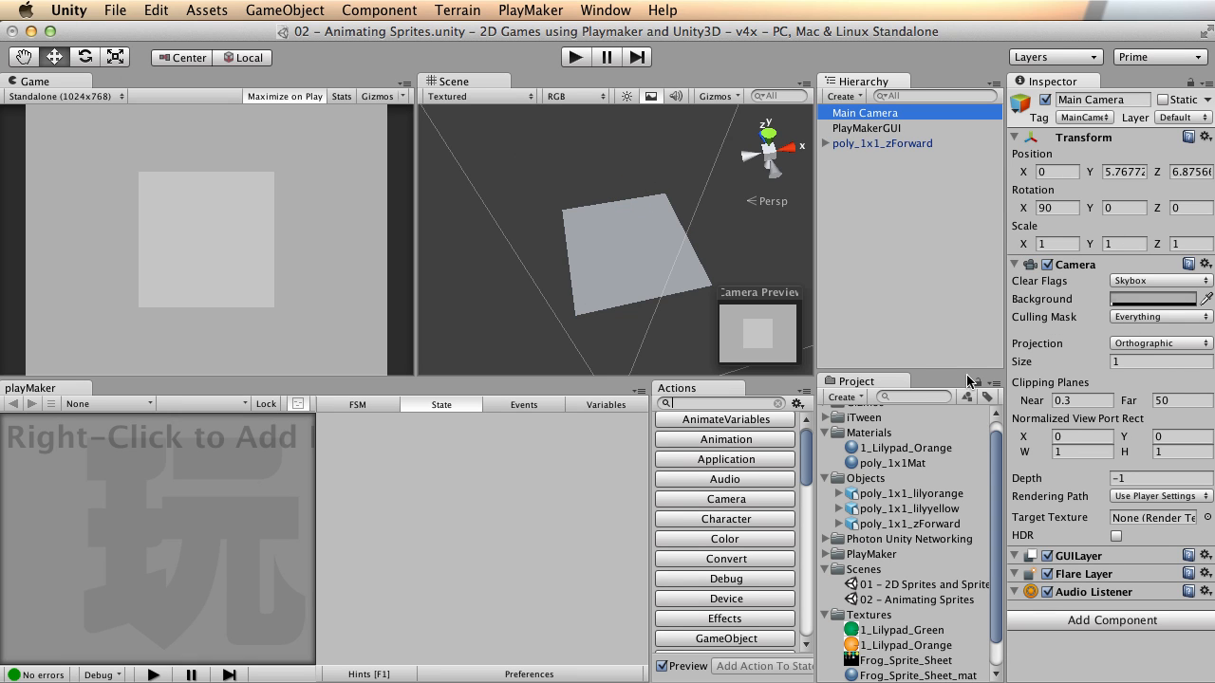
click(862, 144)
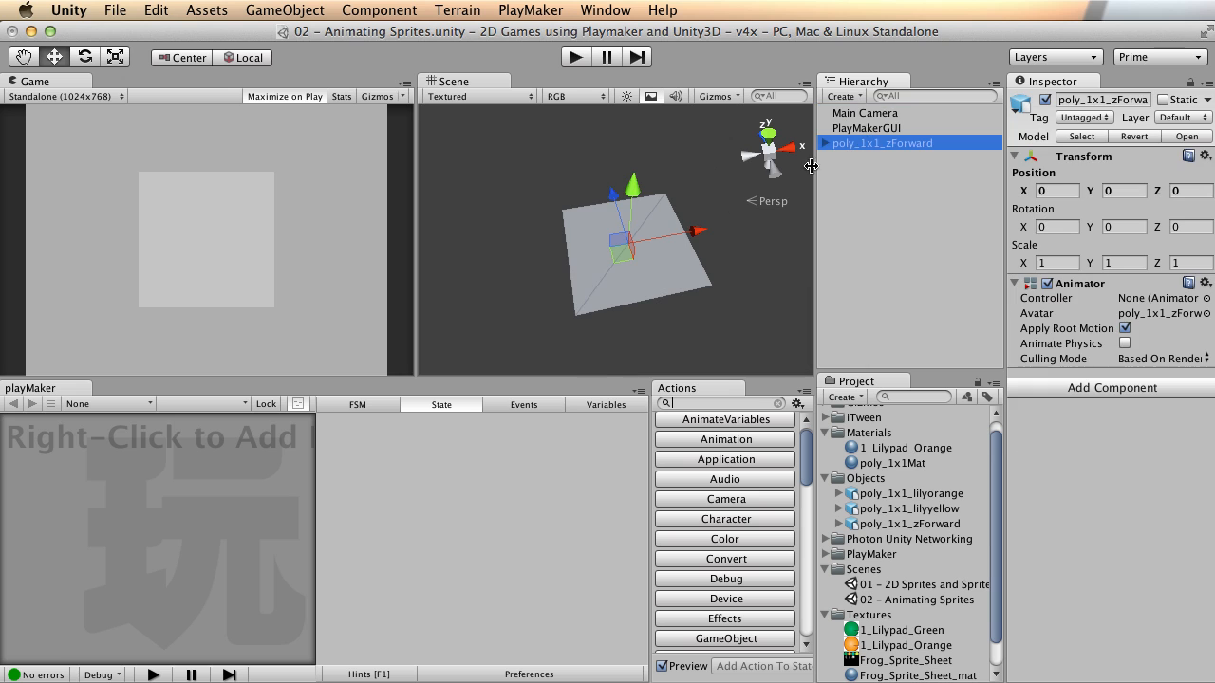
alt+drag(531, 284, 680, 259)
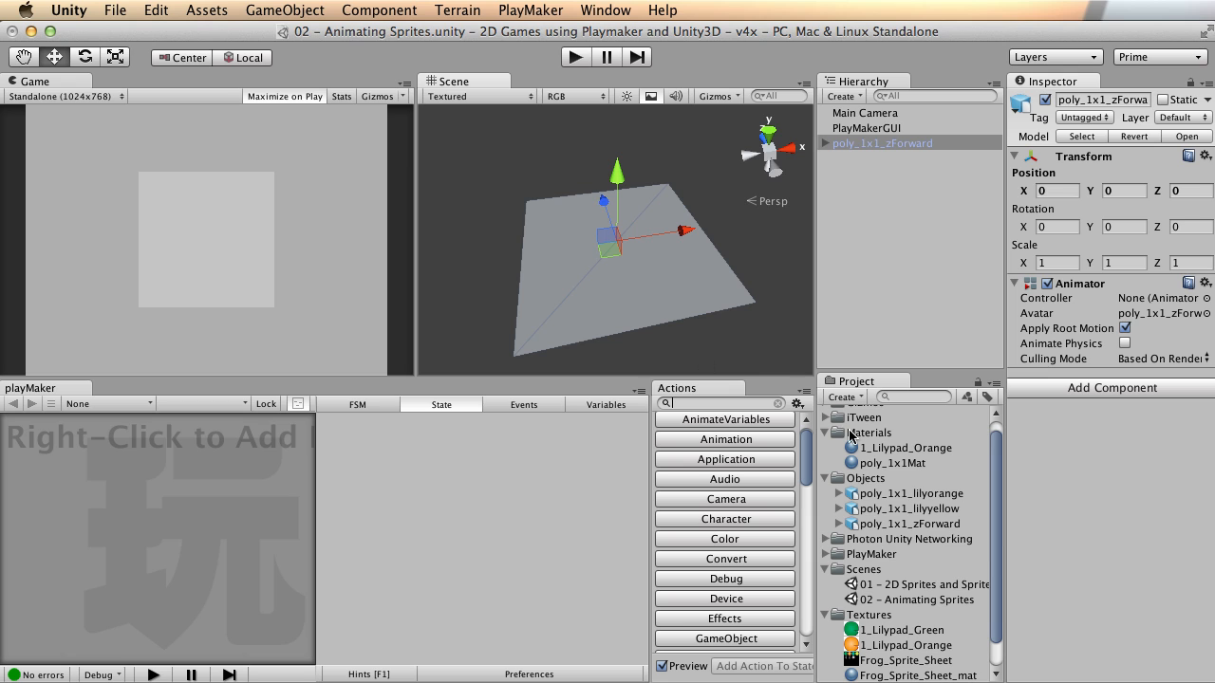
Step: Apply Frog_Sprite_Sheet_mat to the poly_1x1_zForward plane and inspect the material's tiling and offset
scroll(954, 618, down, 2)
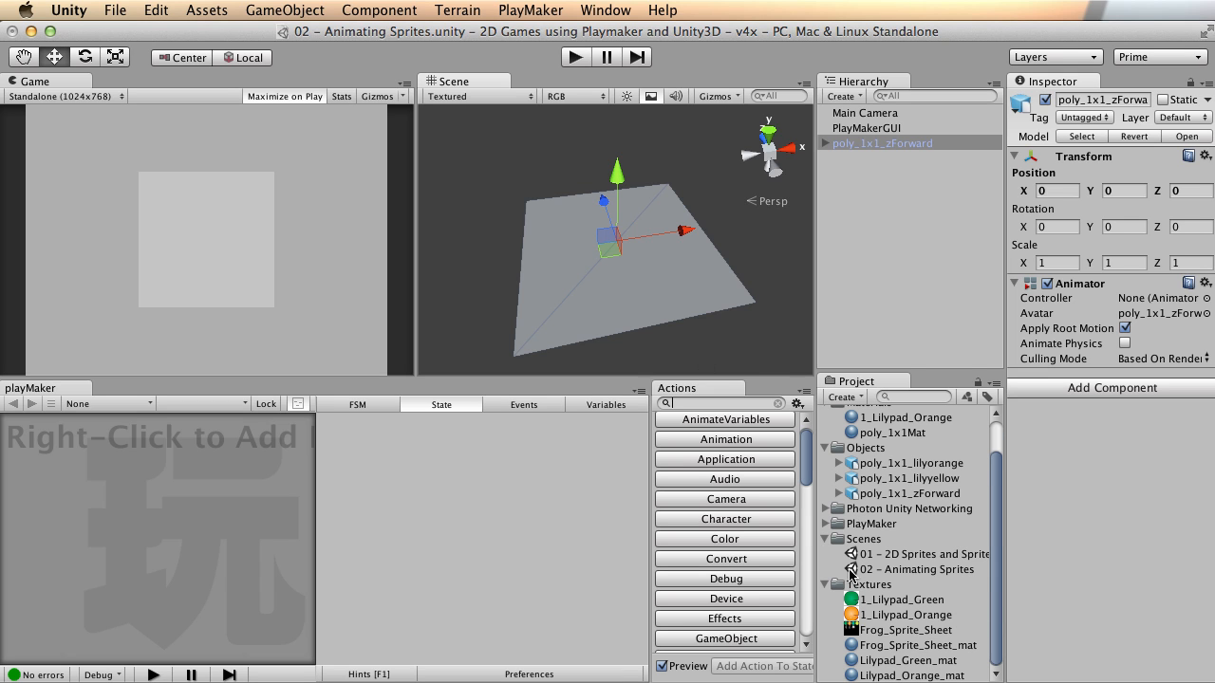
drag(888, 646, 867, 163)
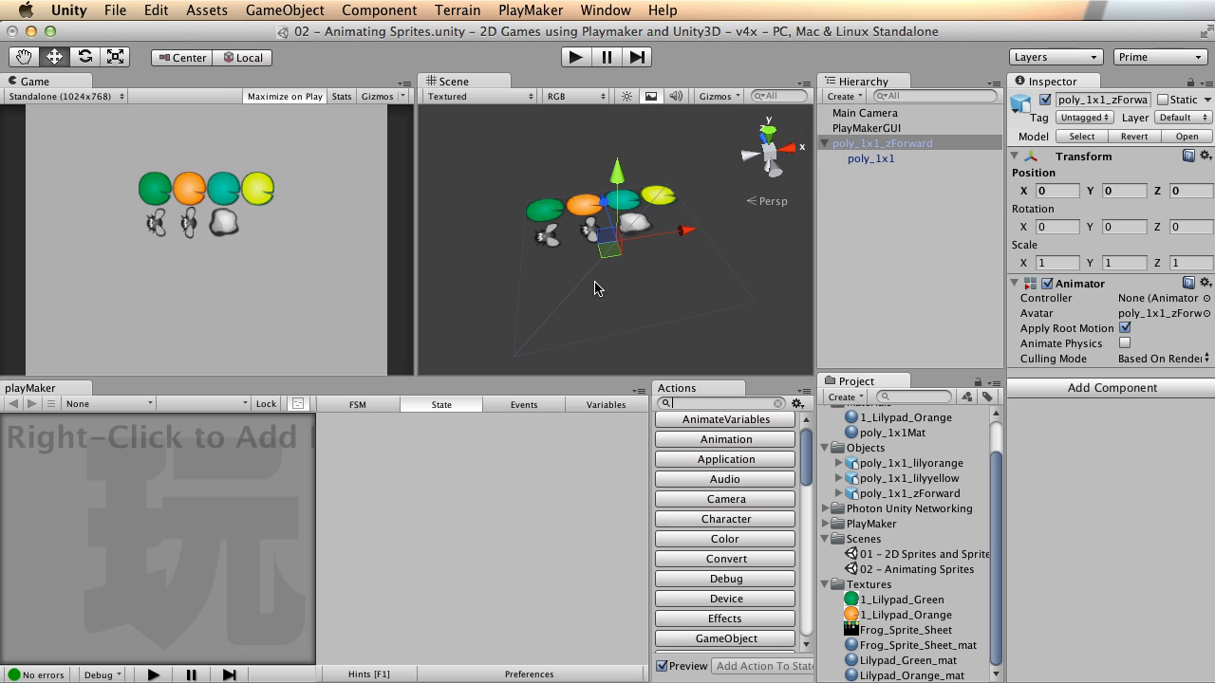
alt+drag(648, 283, 600, 245)
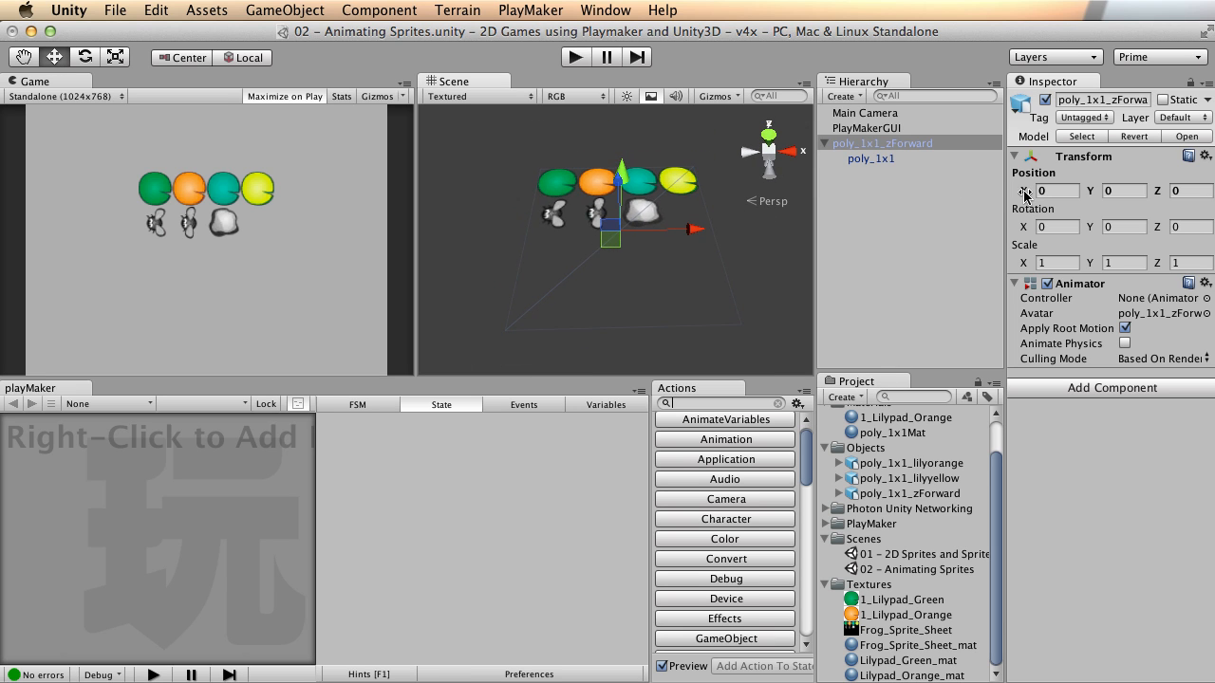
click(885, 645)
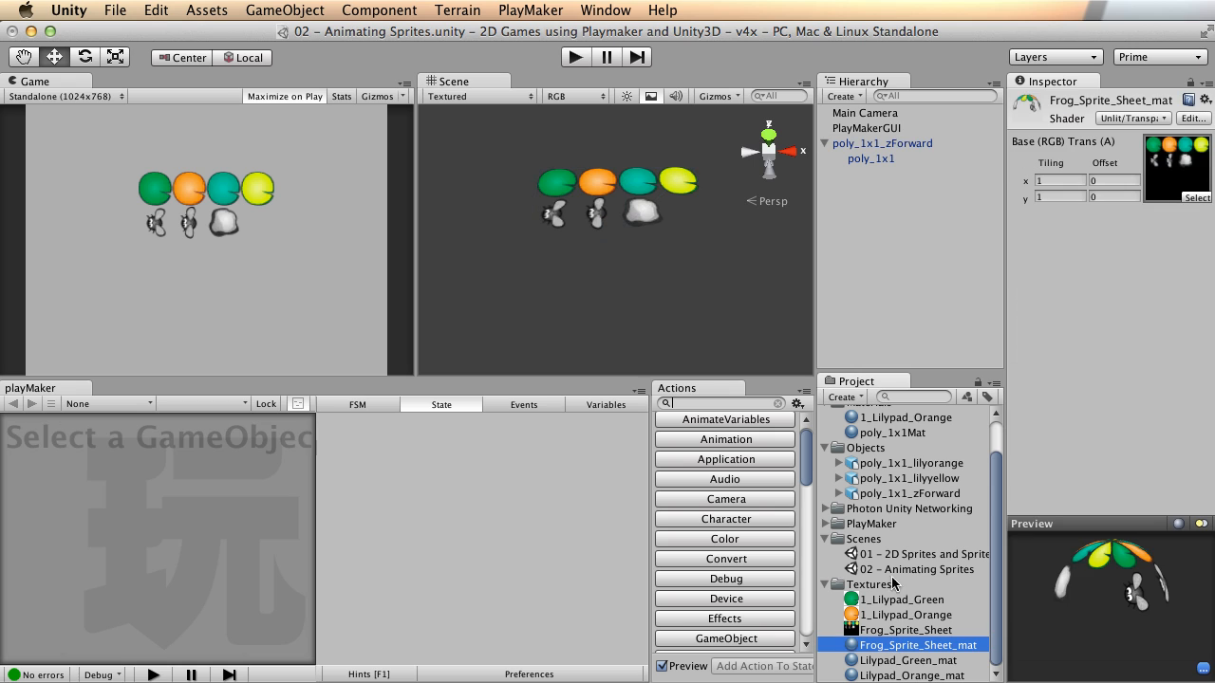
click(1063, 182)
double_click(1062, 181)
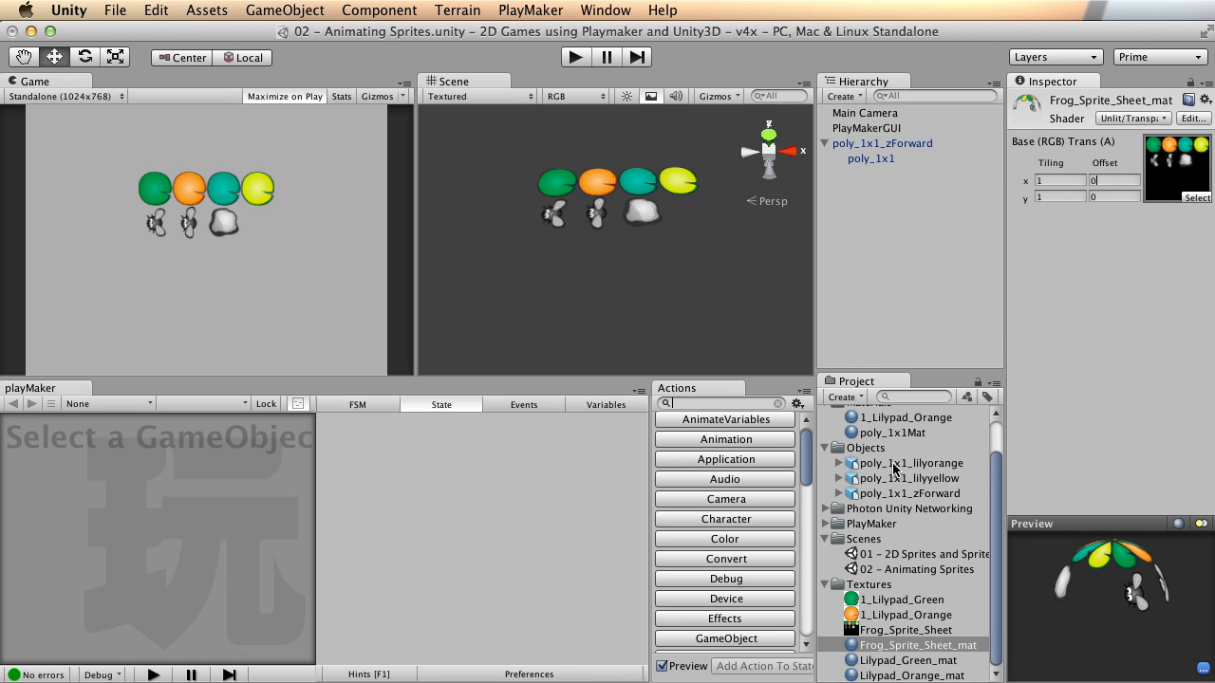
Step: Place the poly_1x1_lilyyellow plane at about X -1.17, beside the first plane, and apply Frog_Sprite_Sheet_mat to it
drag(897, 478, 878, 251)
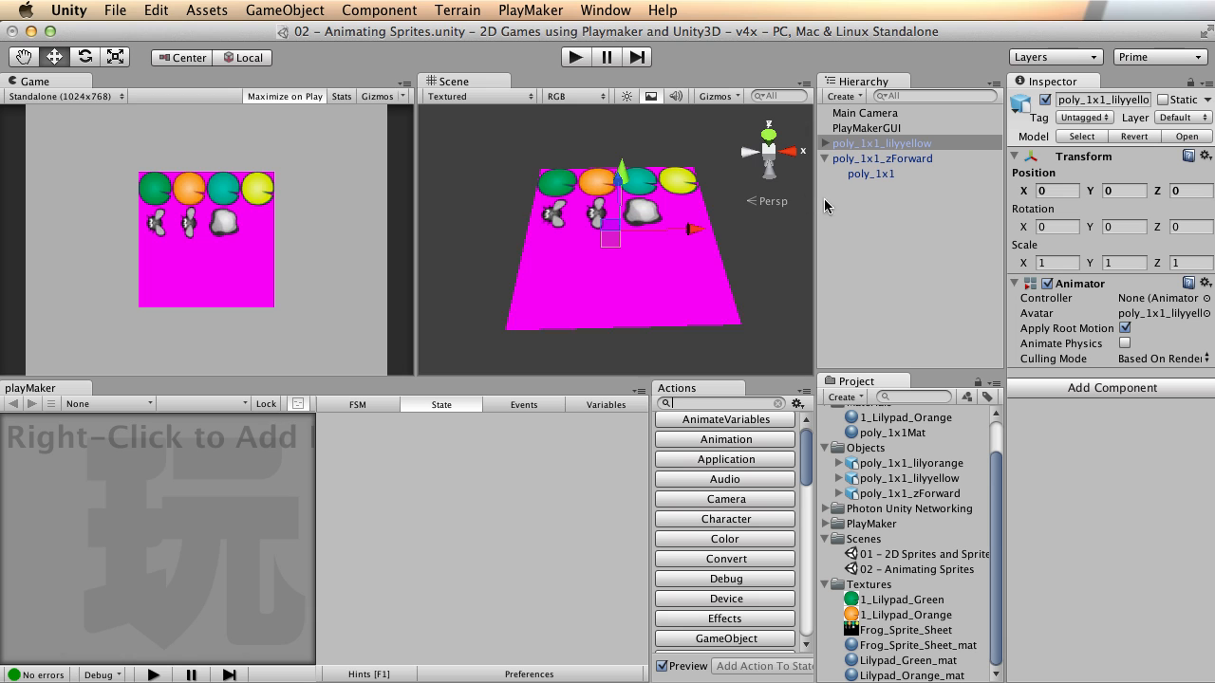
drag(702, 233, 698, 260)
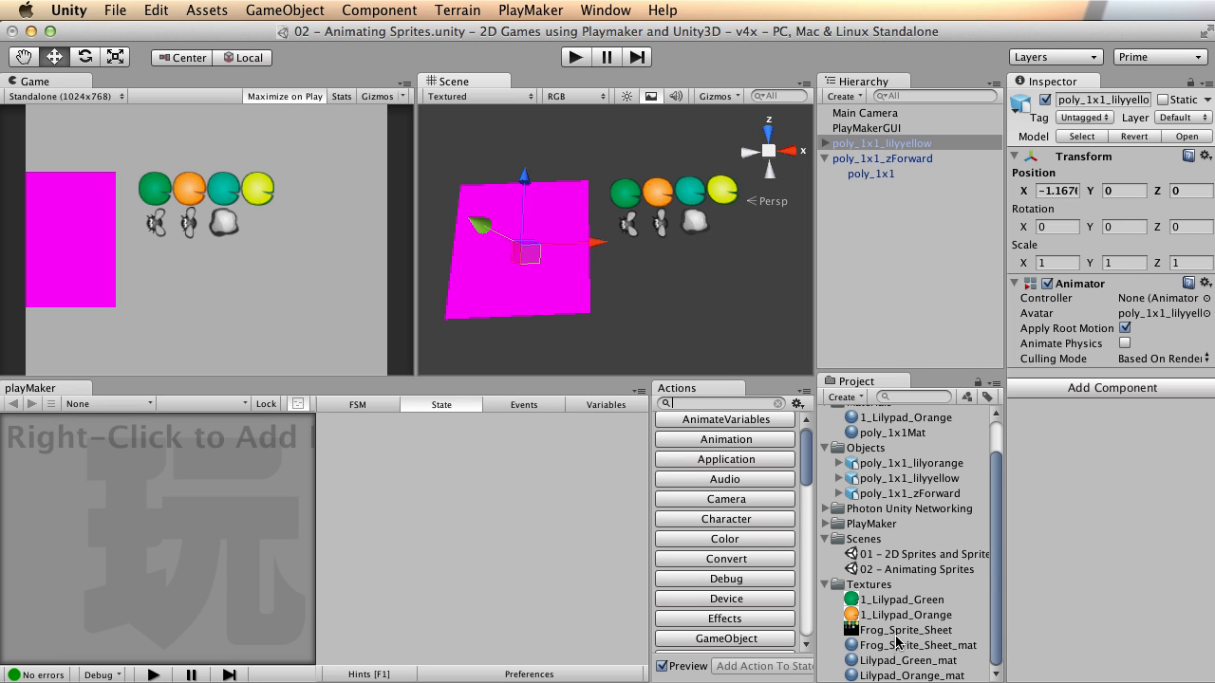
scroll(894, 648, up, 1)
drag(909, 509, 901, 144)
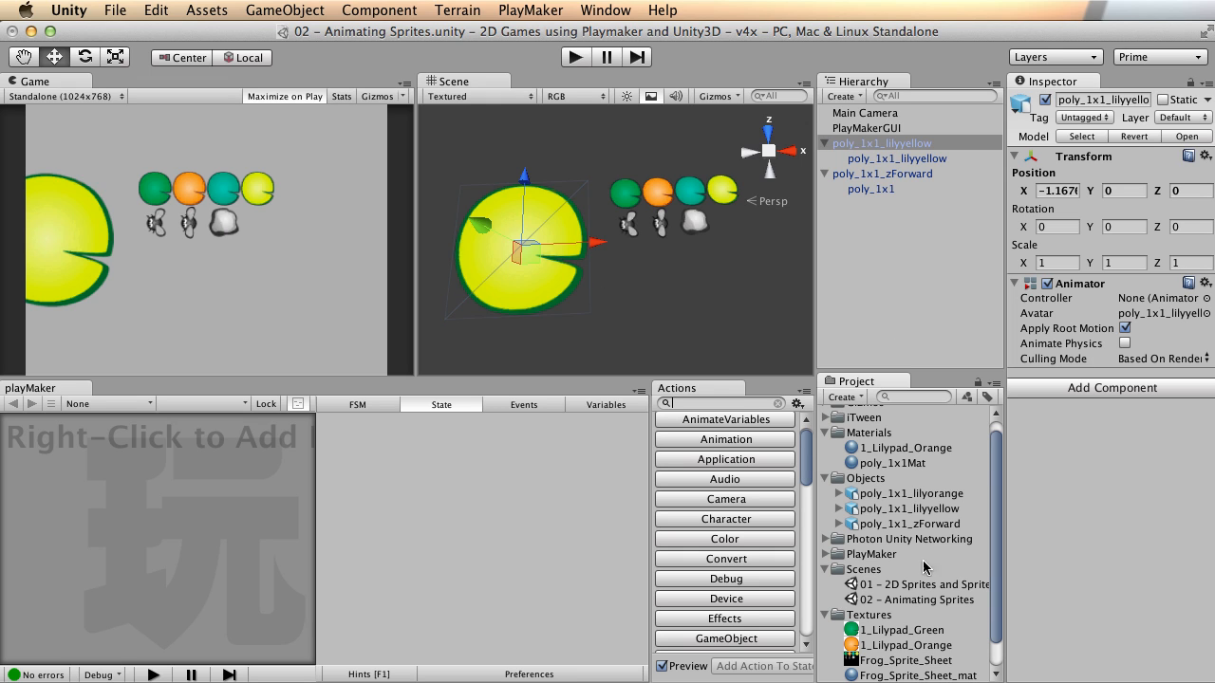
Step: Try tiling values of X 0.25 and Y 0.25, changed to Y 0.75, on the poly_1x1 mesh's sprite sheet material
click(875, 193)
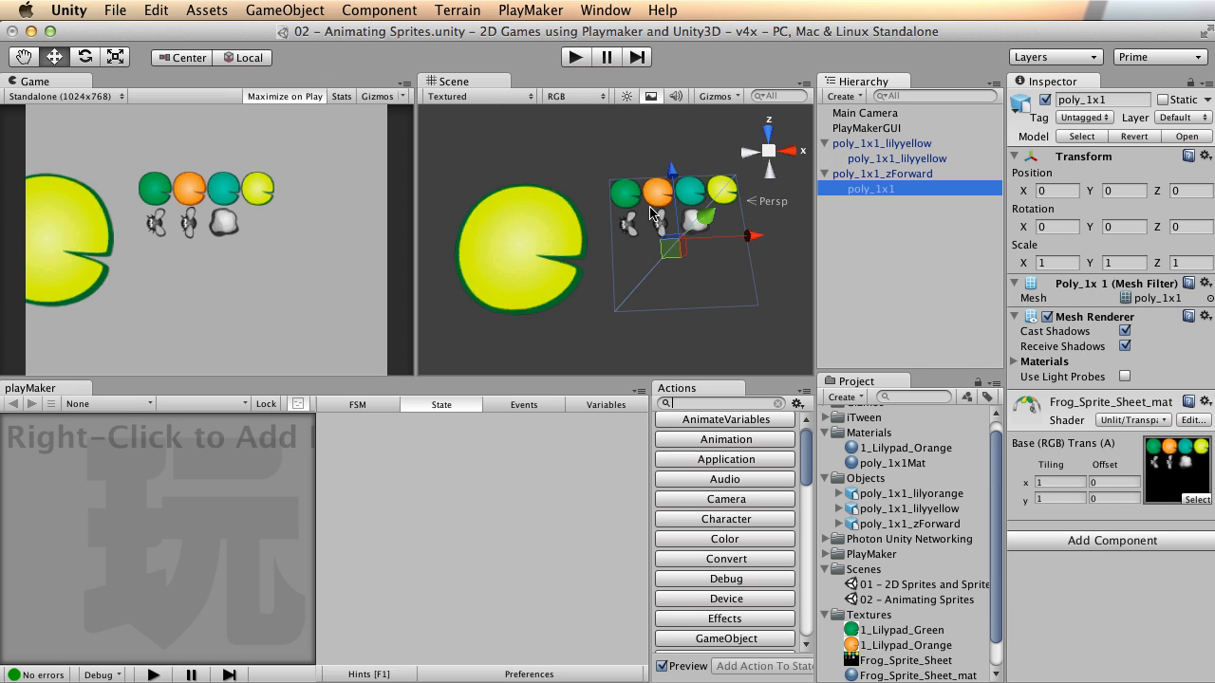
click(1049, 482)
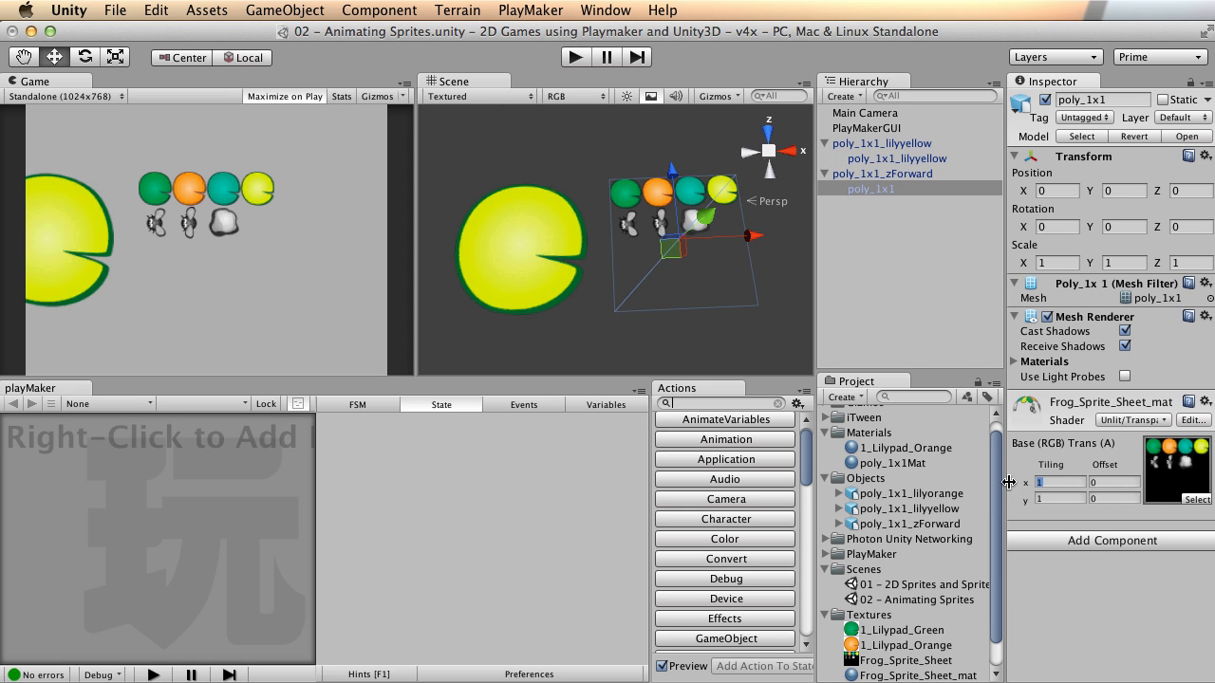
text(.25)
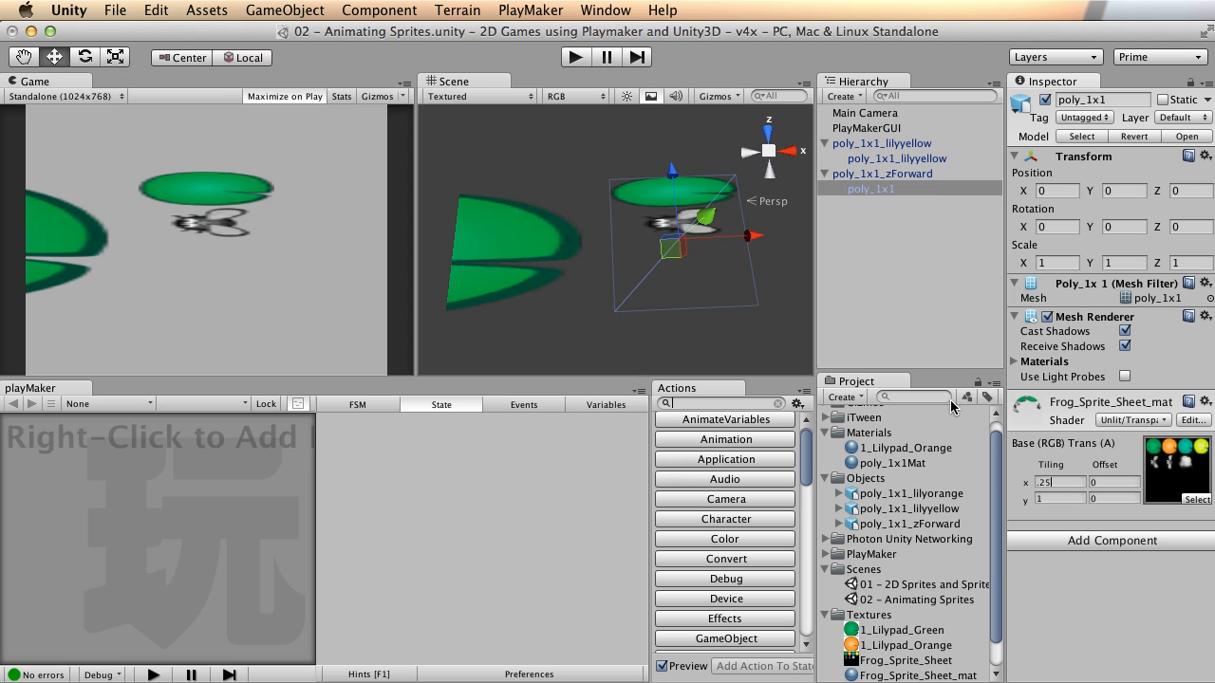
click(1061, 497)
text(.25)
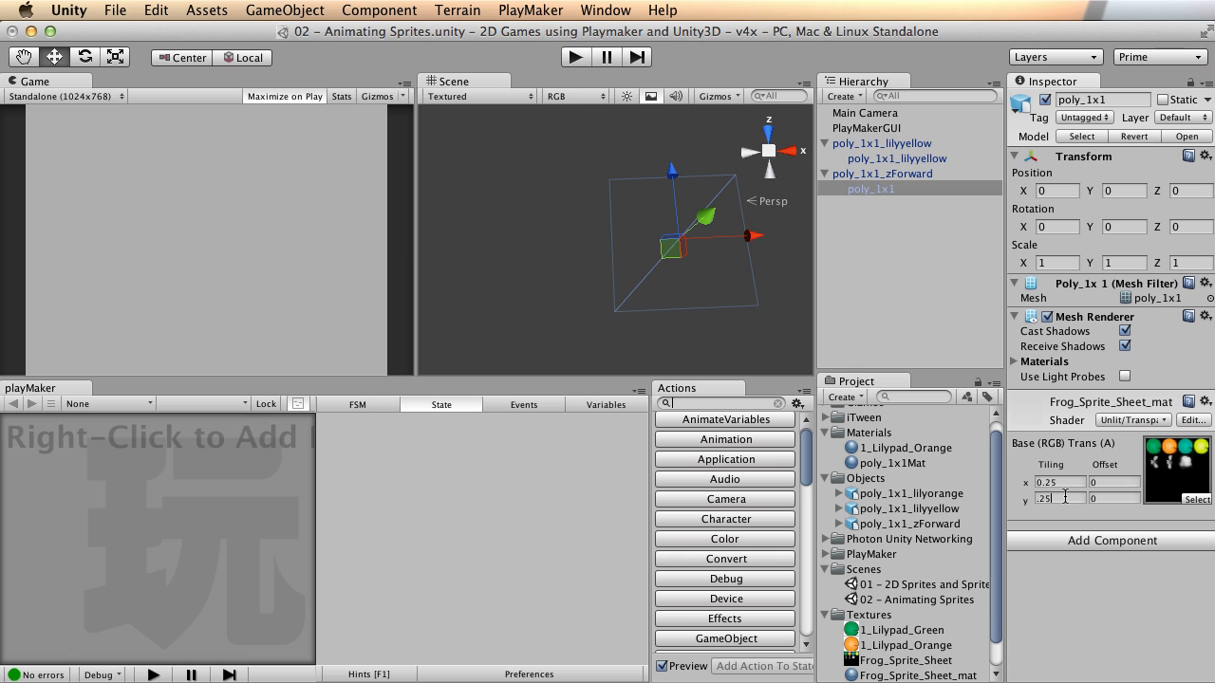
text(.7)
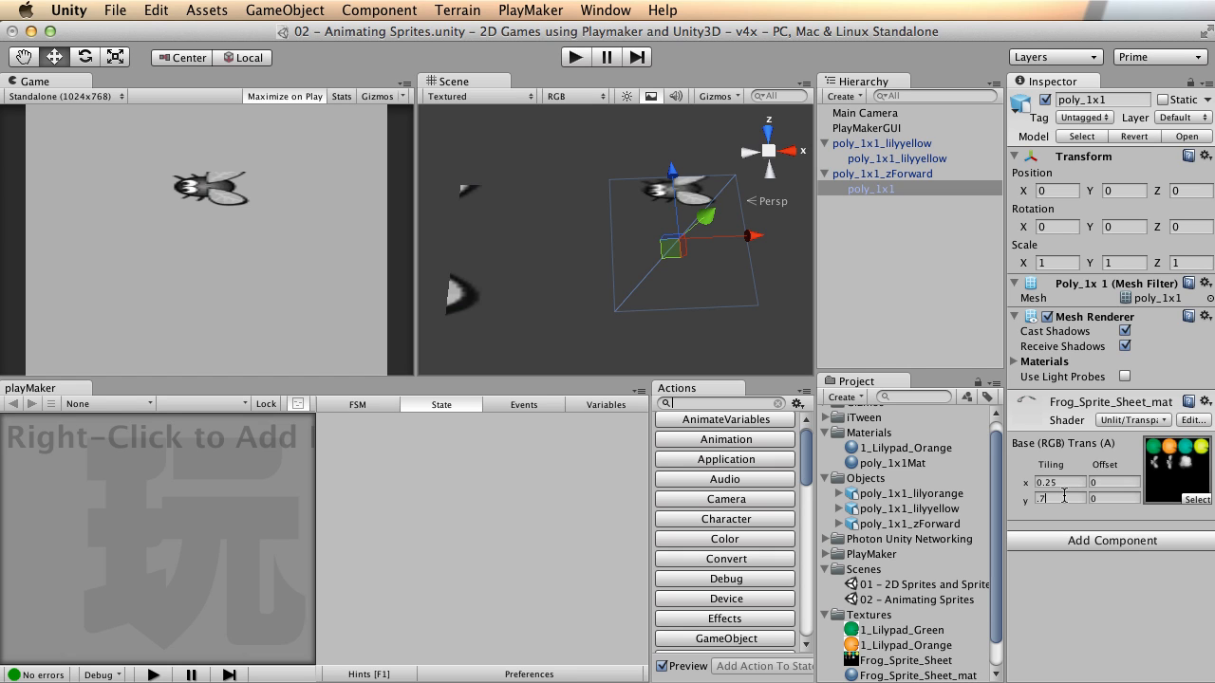
text(5)
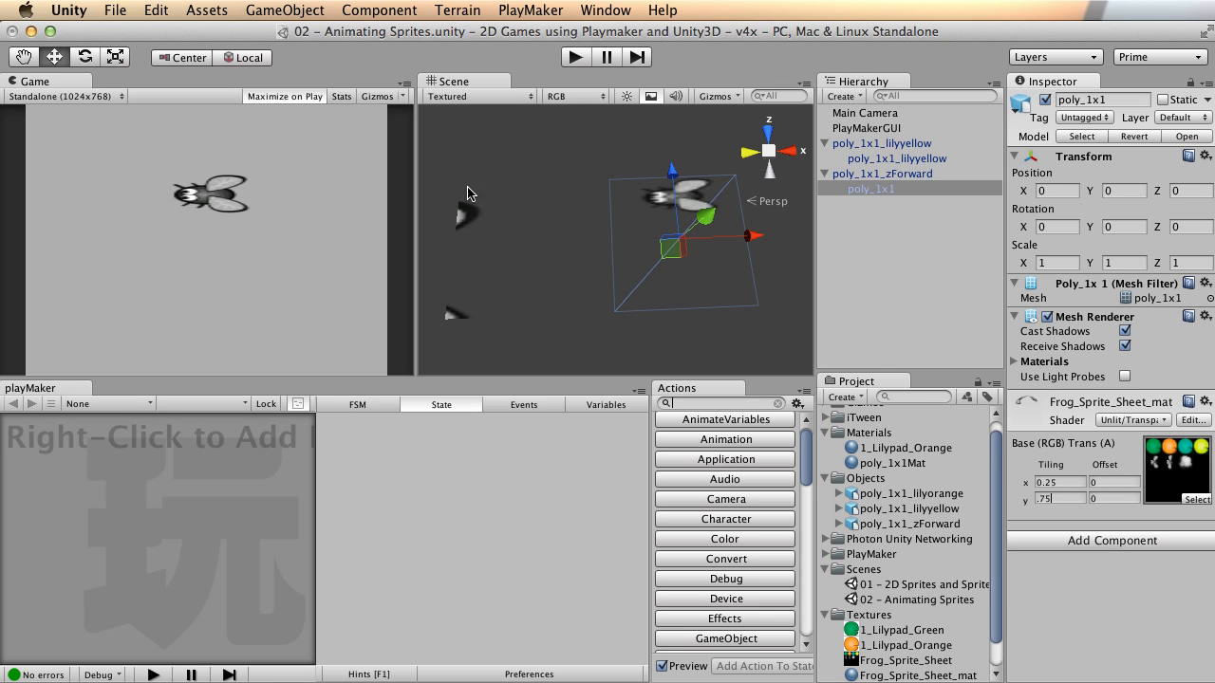
Step: Reset the sprite sheet material's tiling to 1 on both X and Y
key(super+a)
text(1)
key(shift+Tab)
text(1)
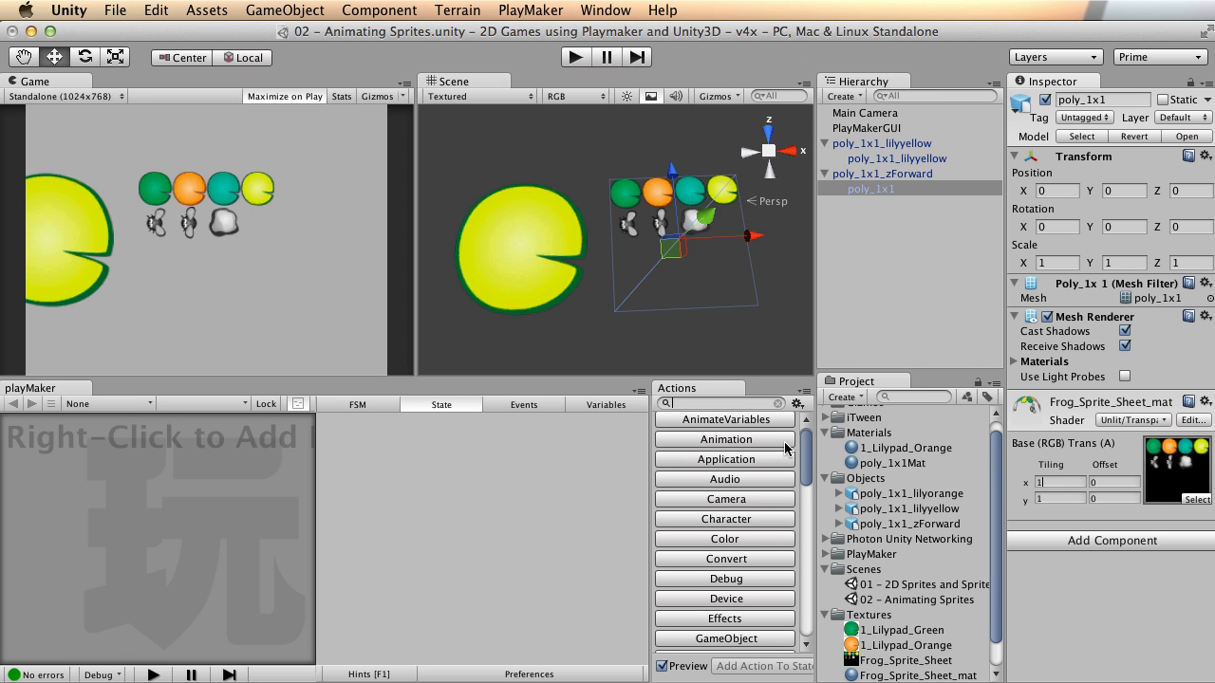
scroll(873, 643, down, 2)
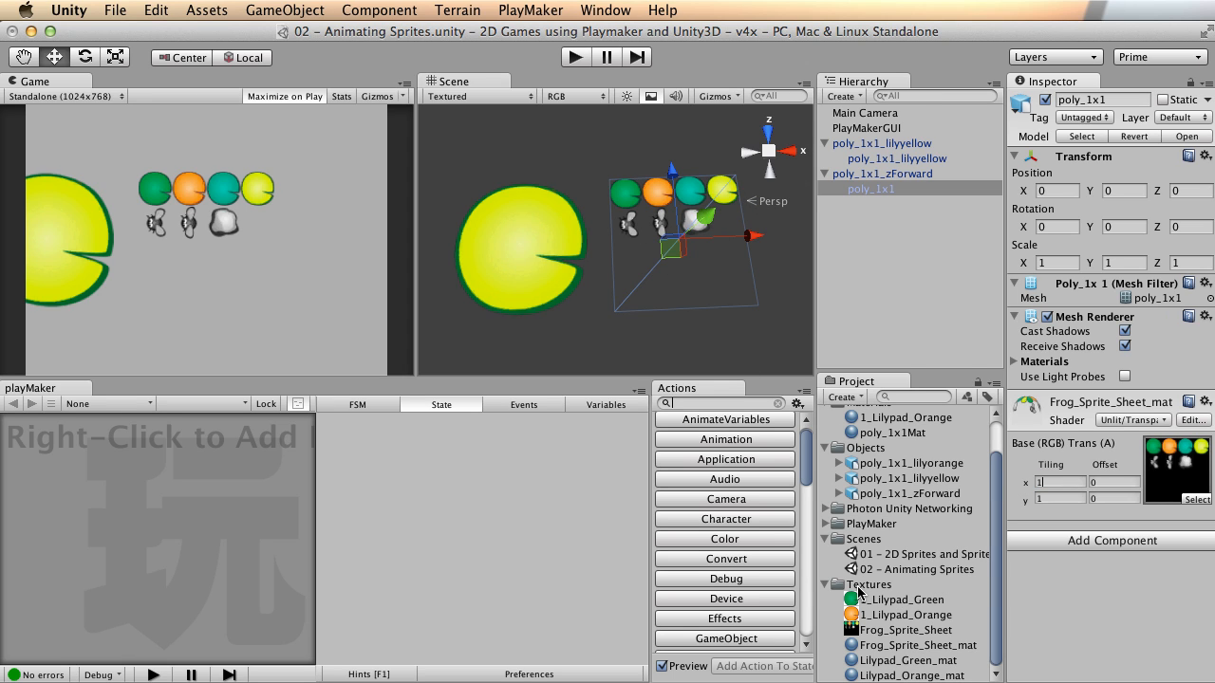
right_click(868, 586)
mouse_move(907, 598)
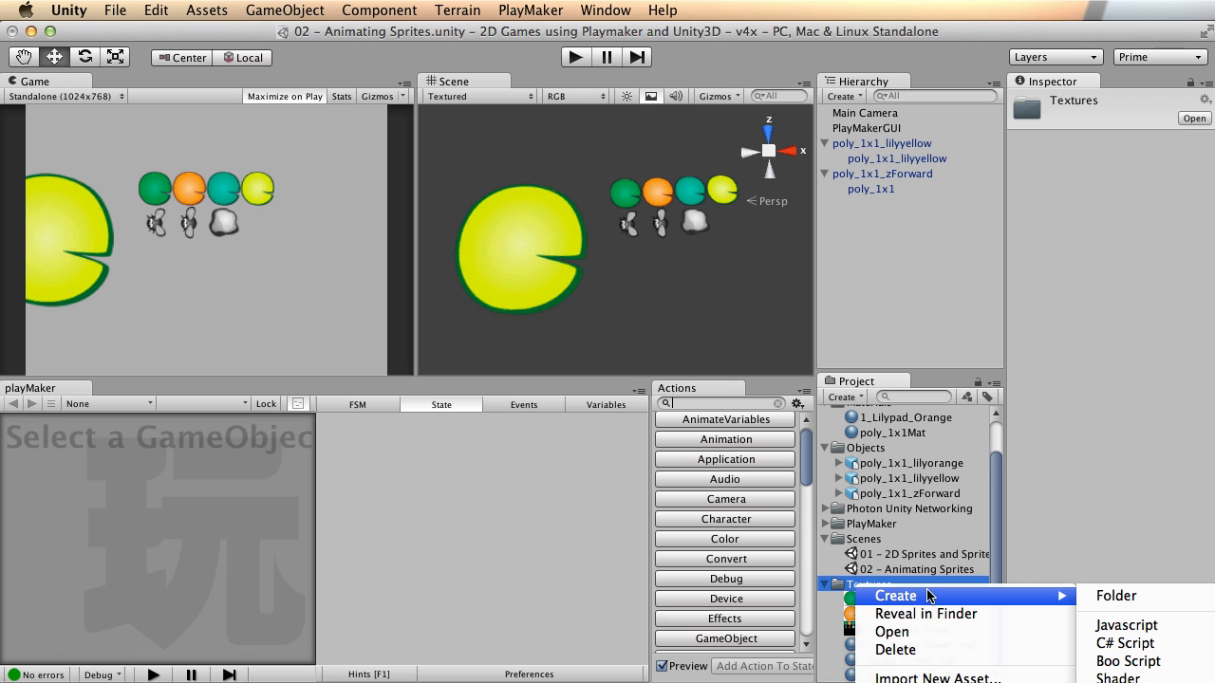
click(864, 435)
click(851, 449)
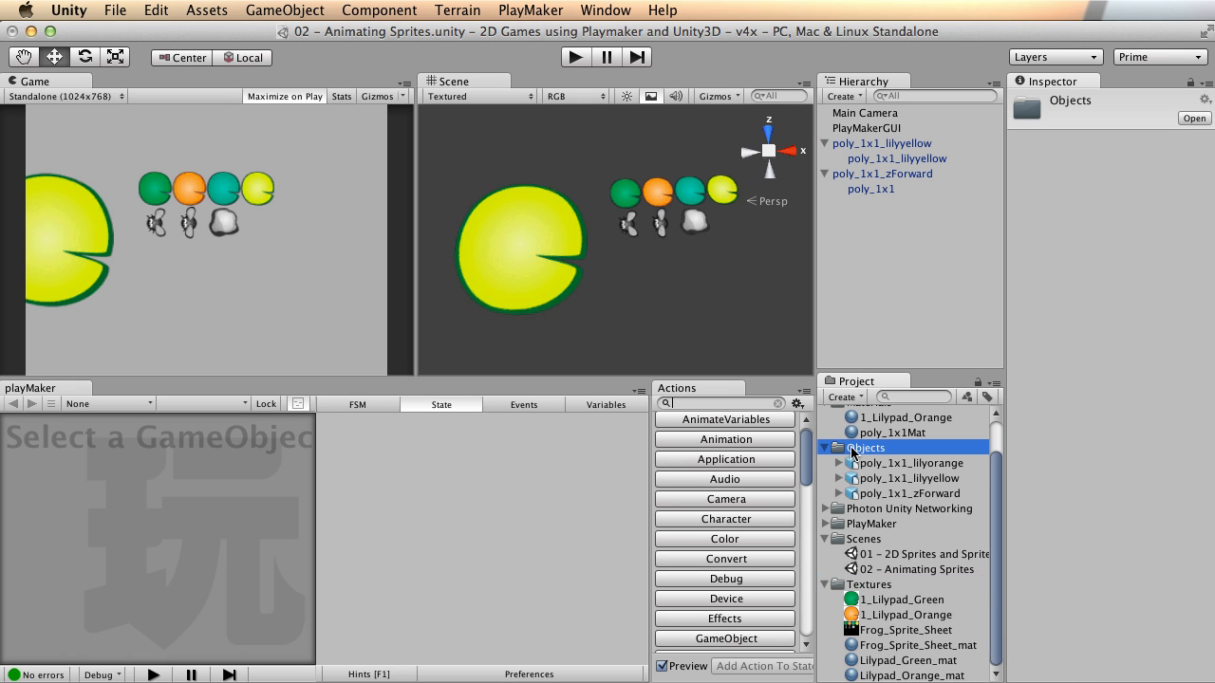
right_click(851, 452)
mouse_move(911, 457)
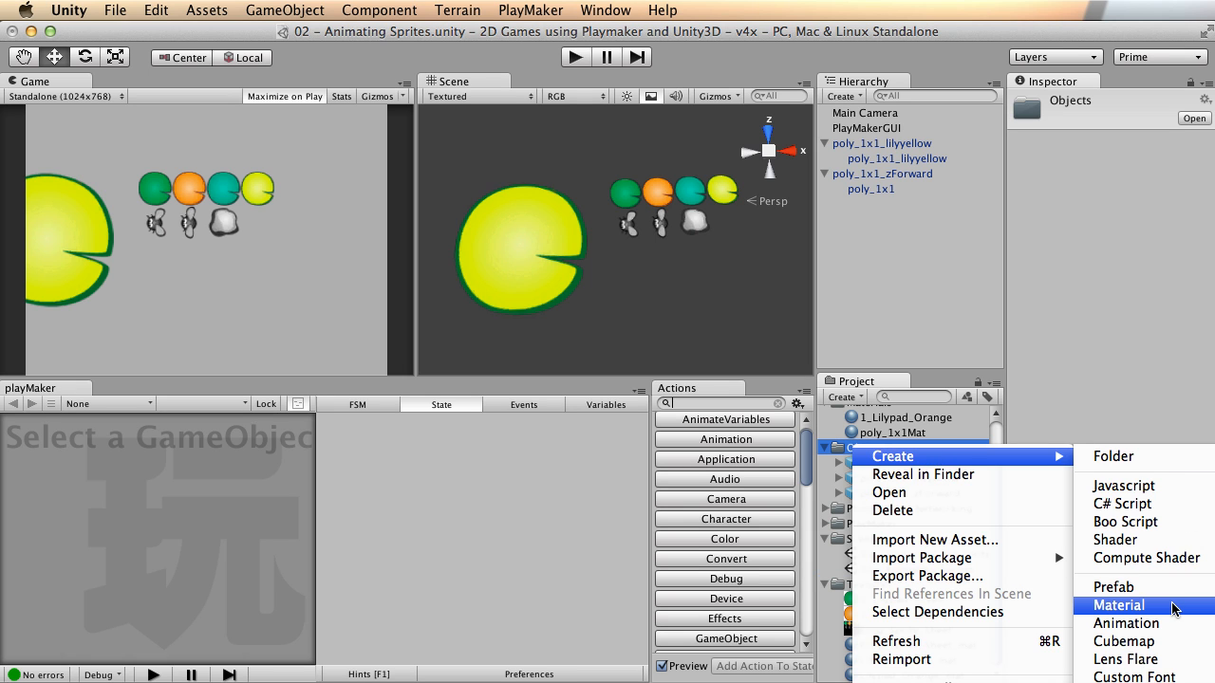
click(1075, 414)
Step: Create a material named Fly_mat in the Textures folder and assign Frog_Sprite_Sheet as its base texture
click(854, 584)
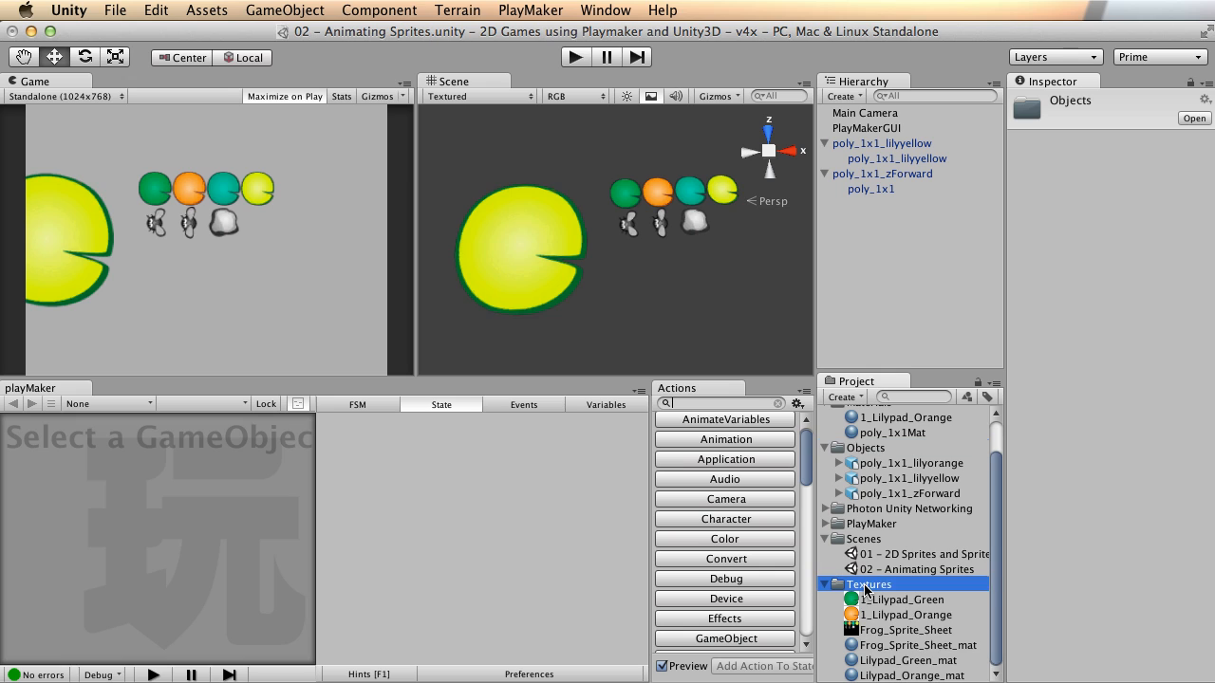
right_click(880, 590)
mouse_move(958, 592)
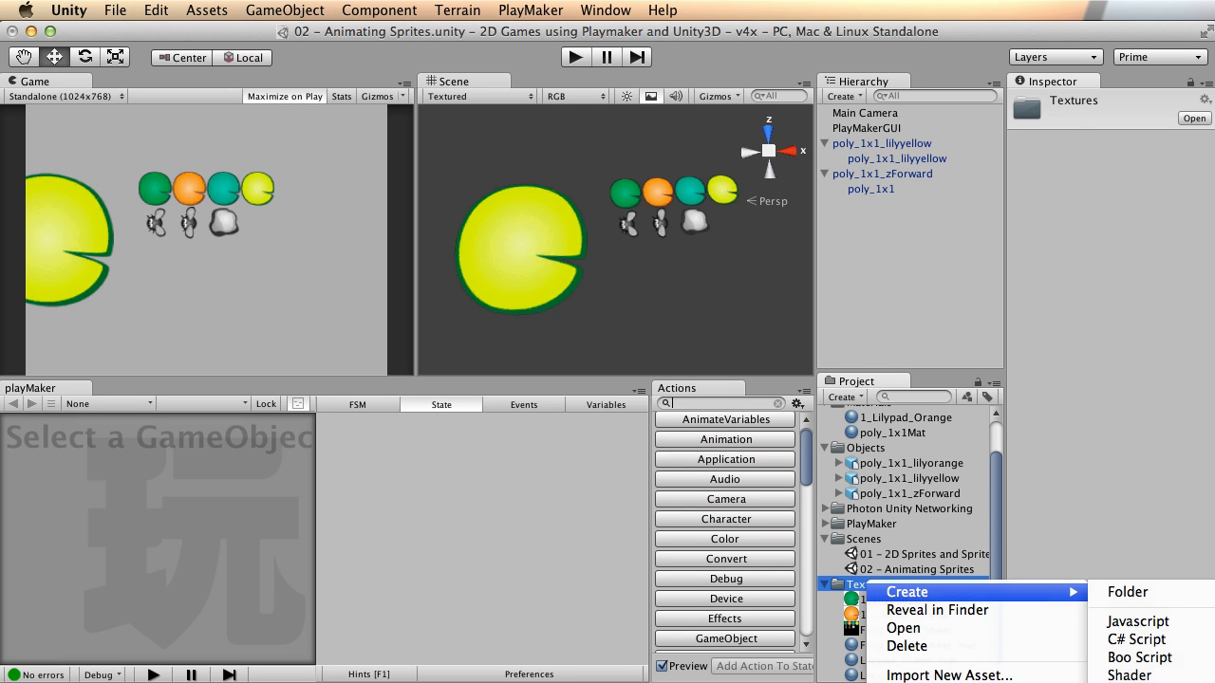
click(1139, 680)
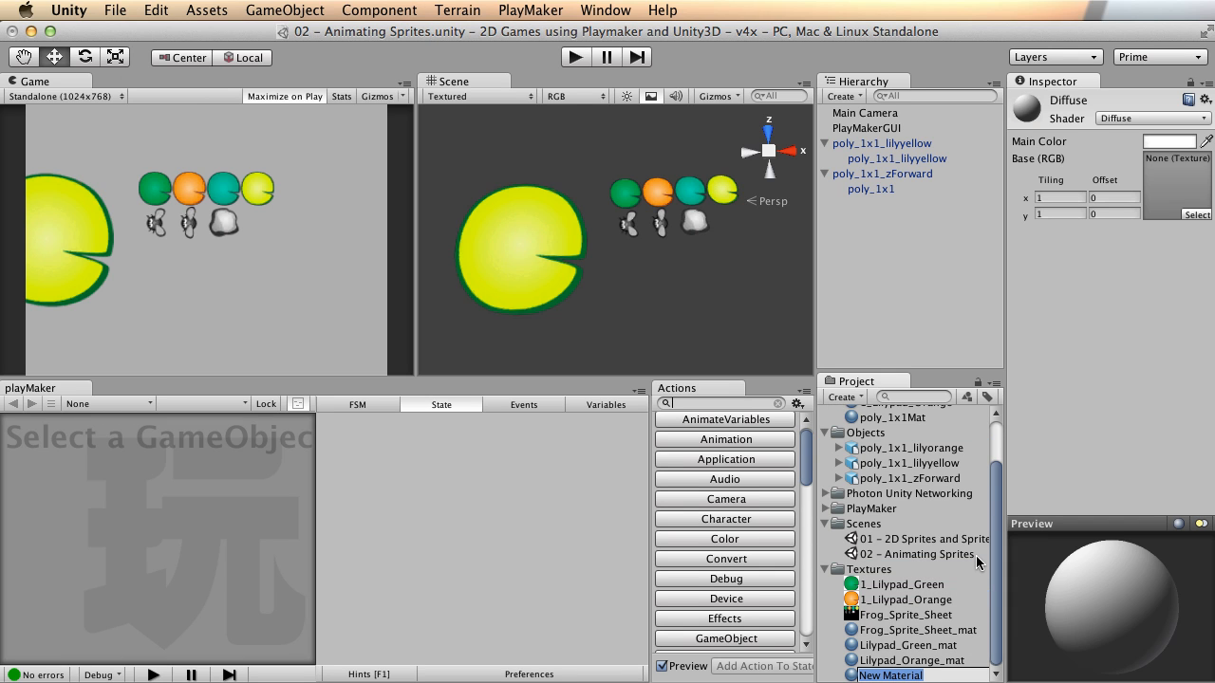
text(Fly_mat)
key(Return)
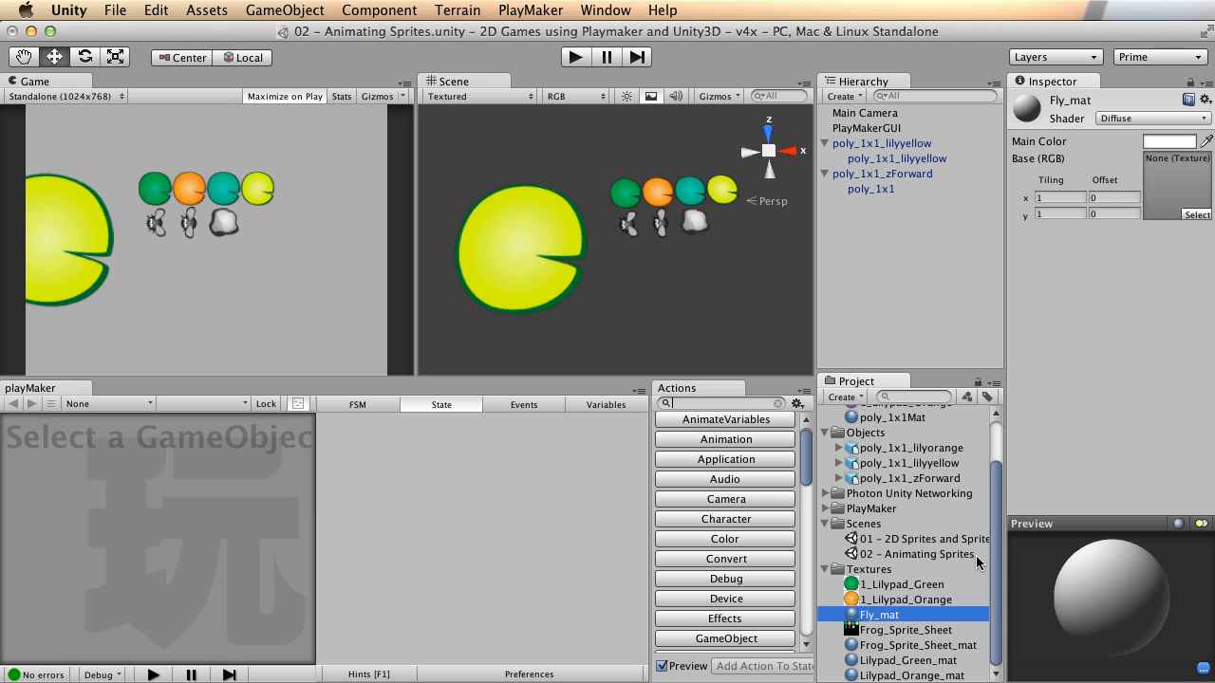
drag(887, 630, 1174, 192)
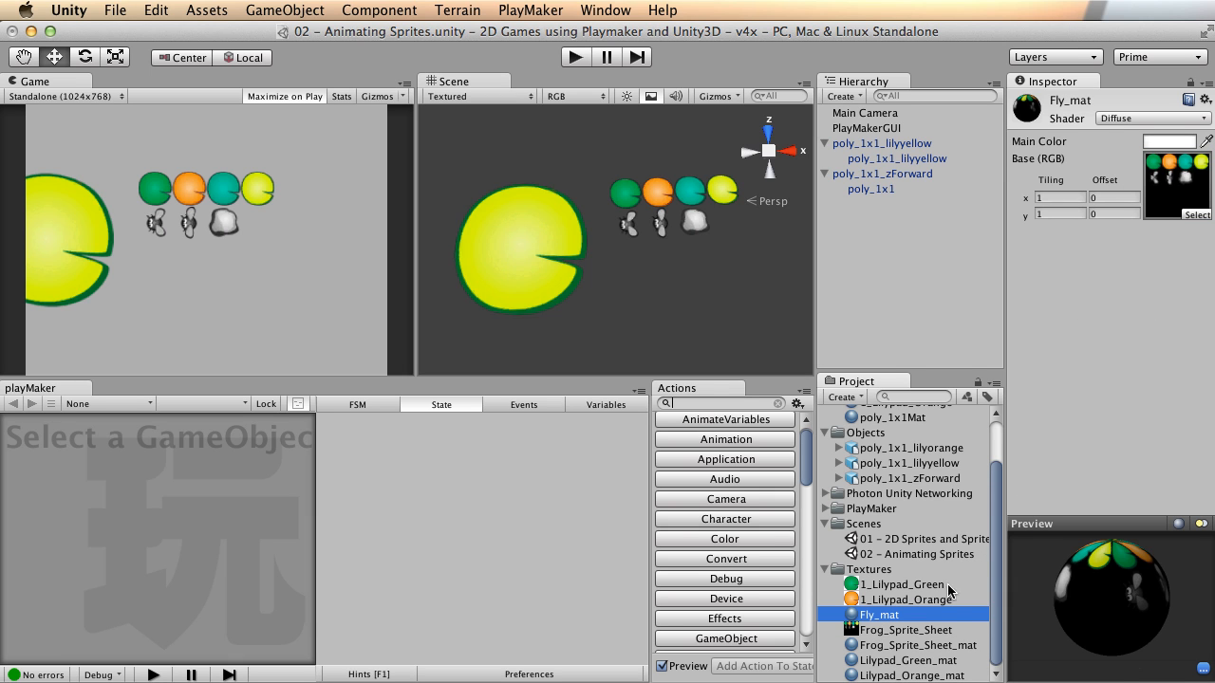
Step: View the Frog_Sprite_Sheet image in Preview, close it and return to the Fly_mat settings
double_click(919, 630)
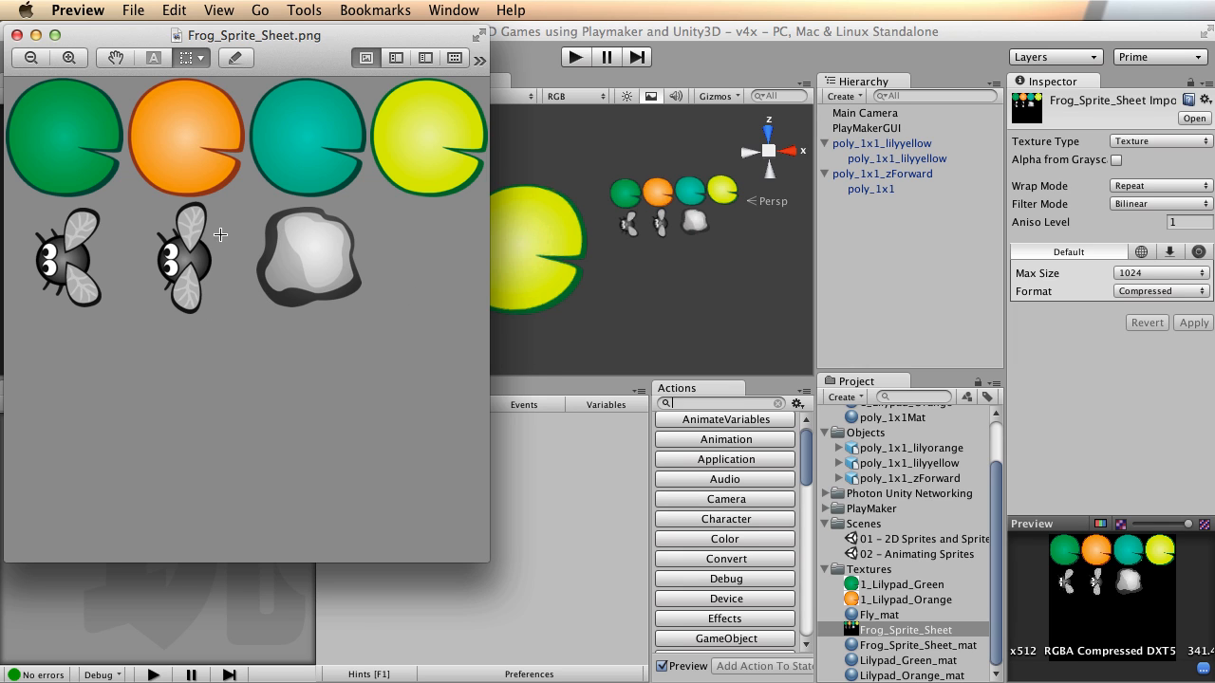
key(super+w)
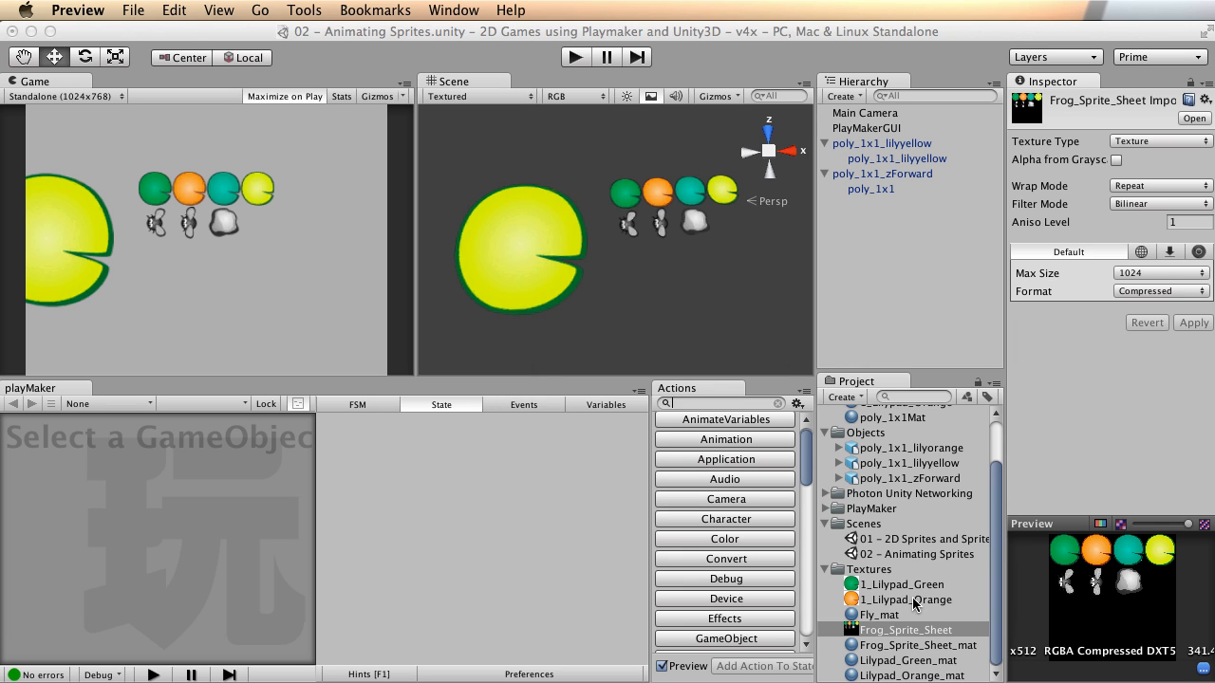
click(880, 617)
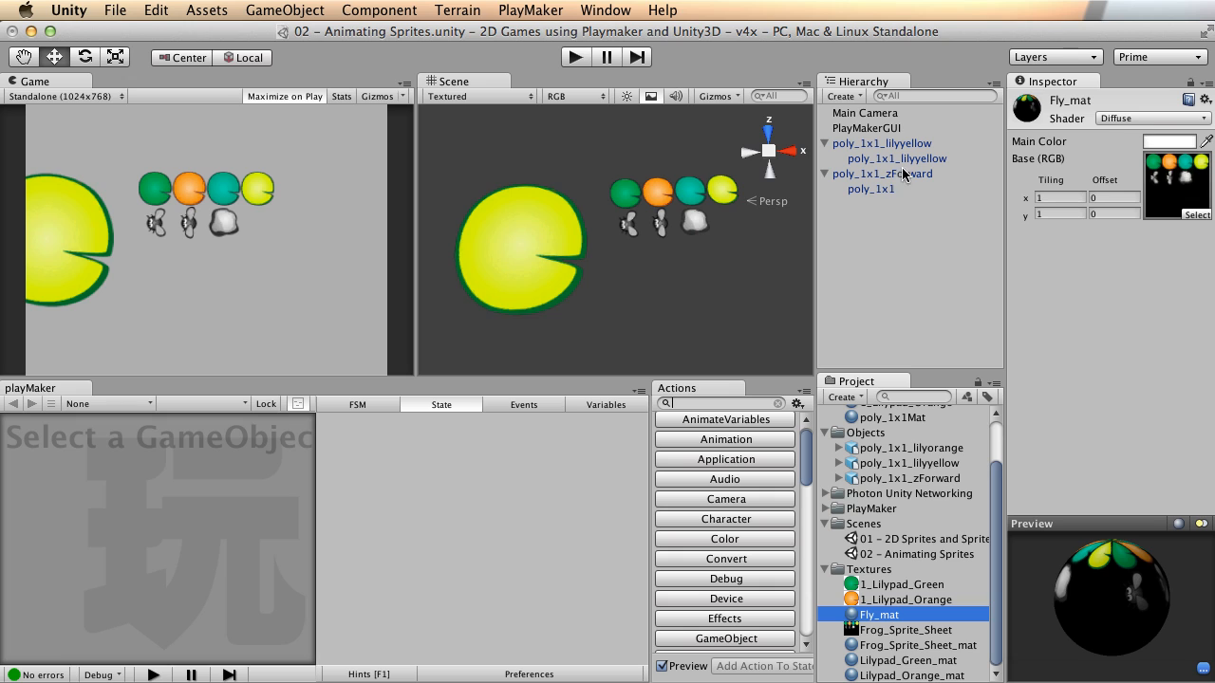
Step: Rename the poly_1x1_zForward object in the scene to Fly
alt+right_drag(589, 283, 791, 266)
alt+middle_drag(792, 265, 659, 267)
alt+right_drag(659, 266, 550, 266)
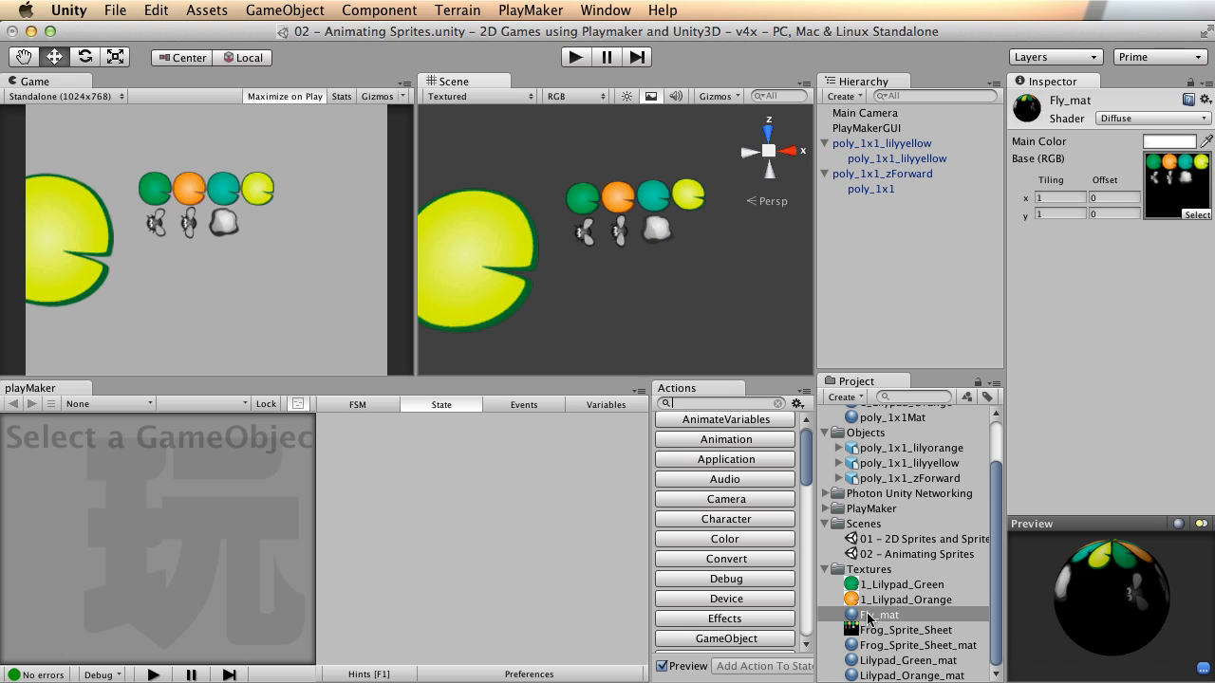
click(860, 176)
click(864, 177)
text(Fly)
key(Return)
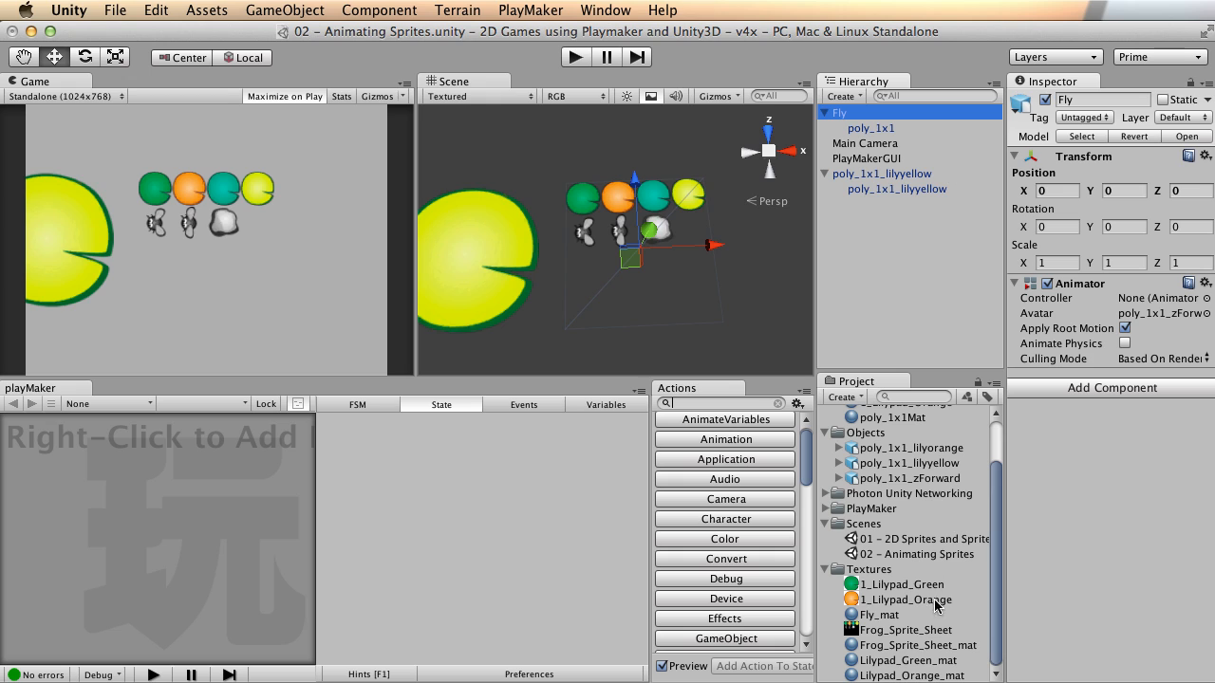
Step: Set Fly_mat's tiling to 2 on X and Y and apply the material to the poly_1x1 mesh under Fly
click(887, 617)
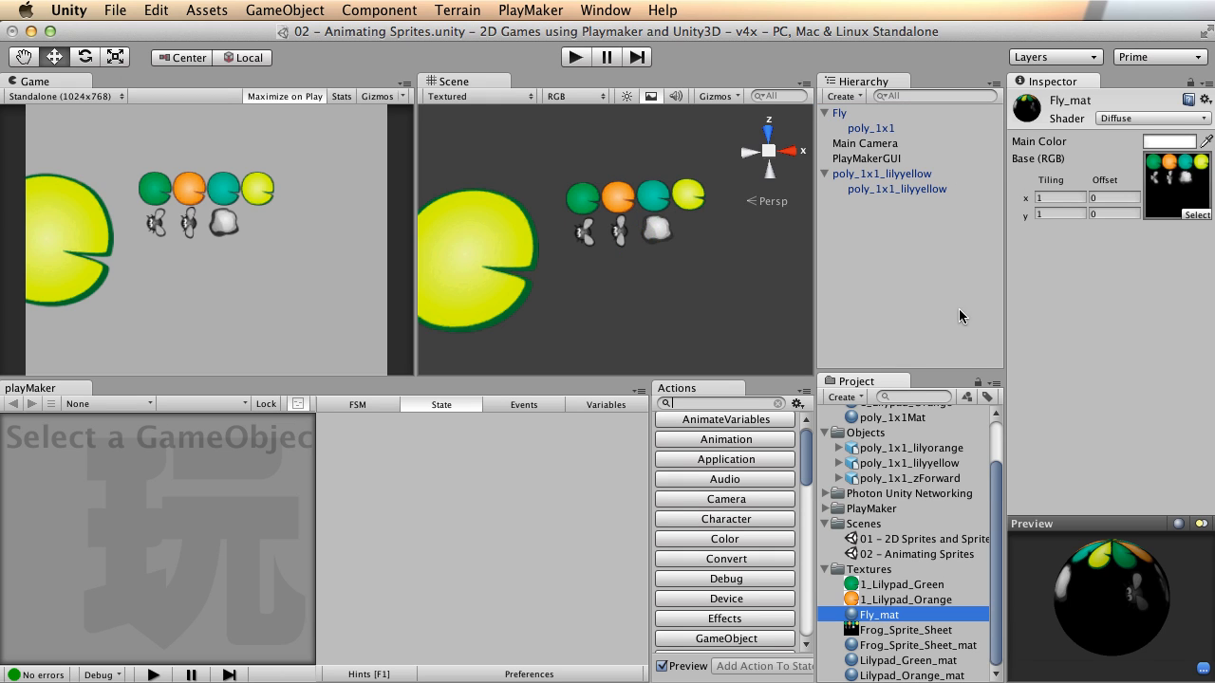
click(1058, 197)
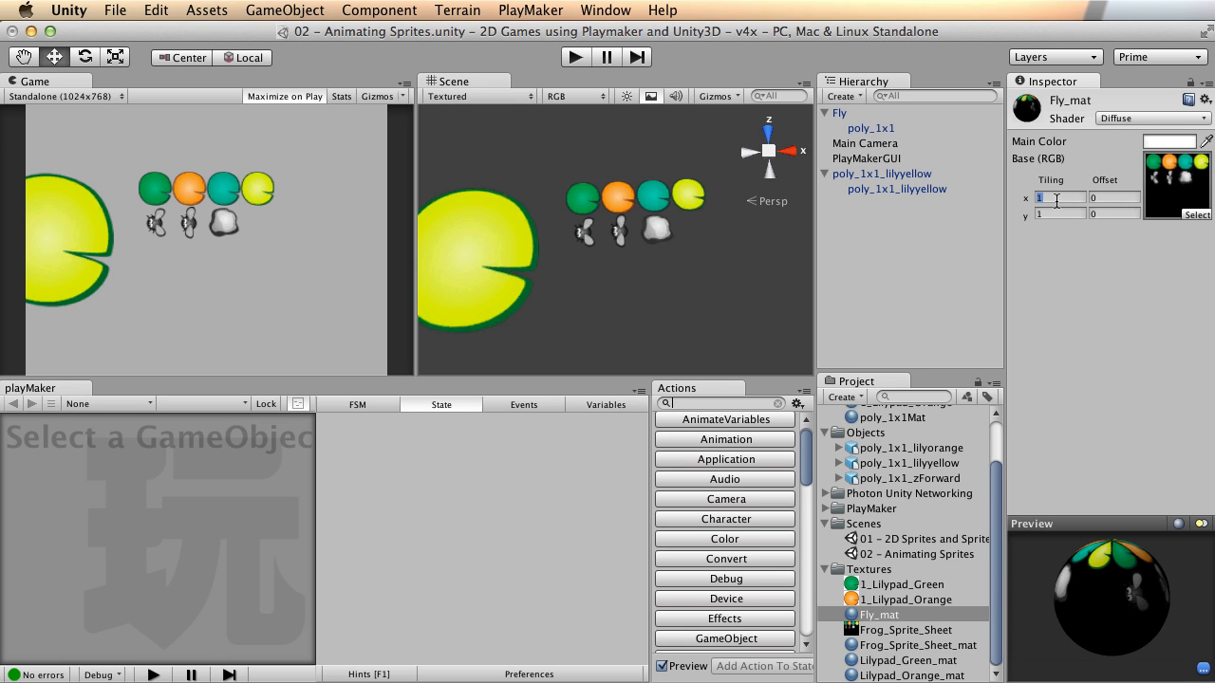
drag(1061, 196, 1009, 200)
text(2)
key(Tab)
text(2)
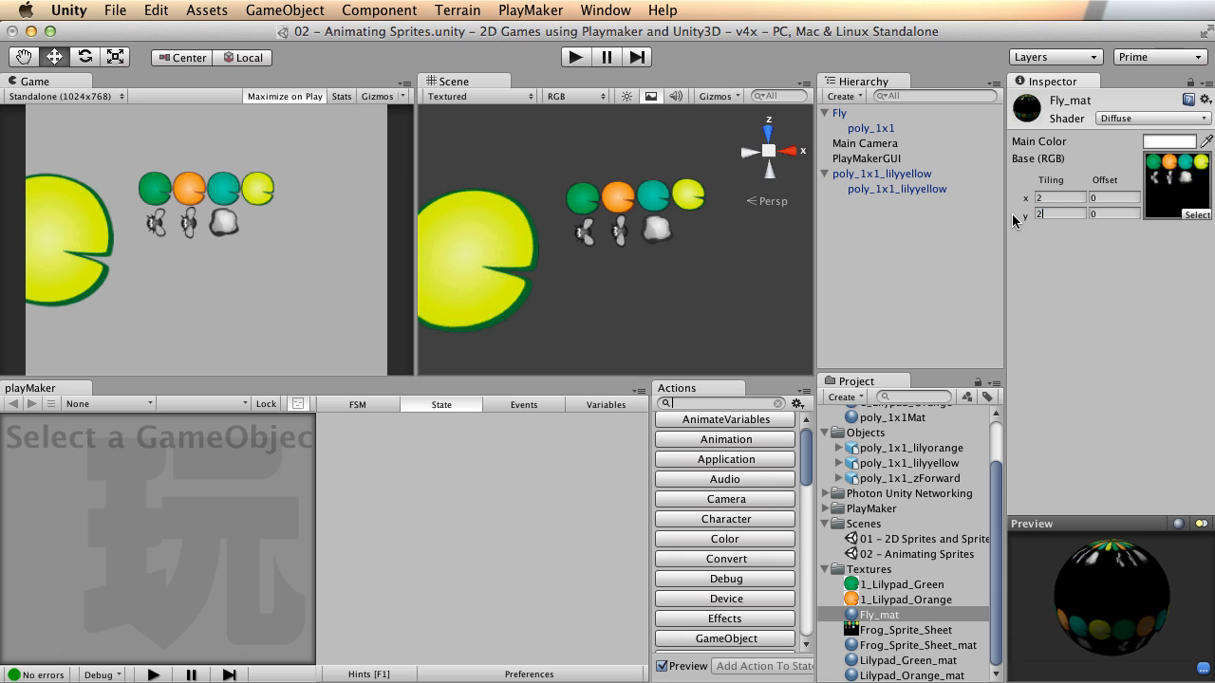
drag(890, 617, 883, 131)
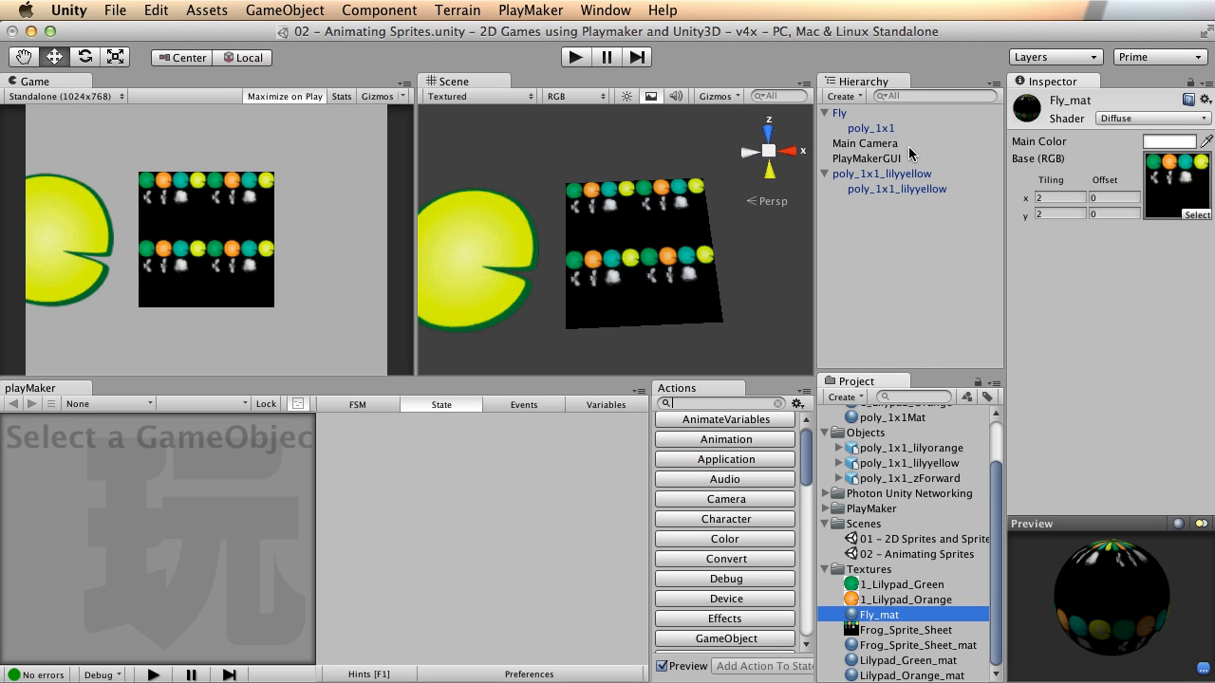
Step: Reset Fly_mat's tiling to 1 on both X and Y
click(1053, 197)
click(1051, 212)
text(1)
click(1044, 198)
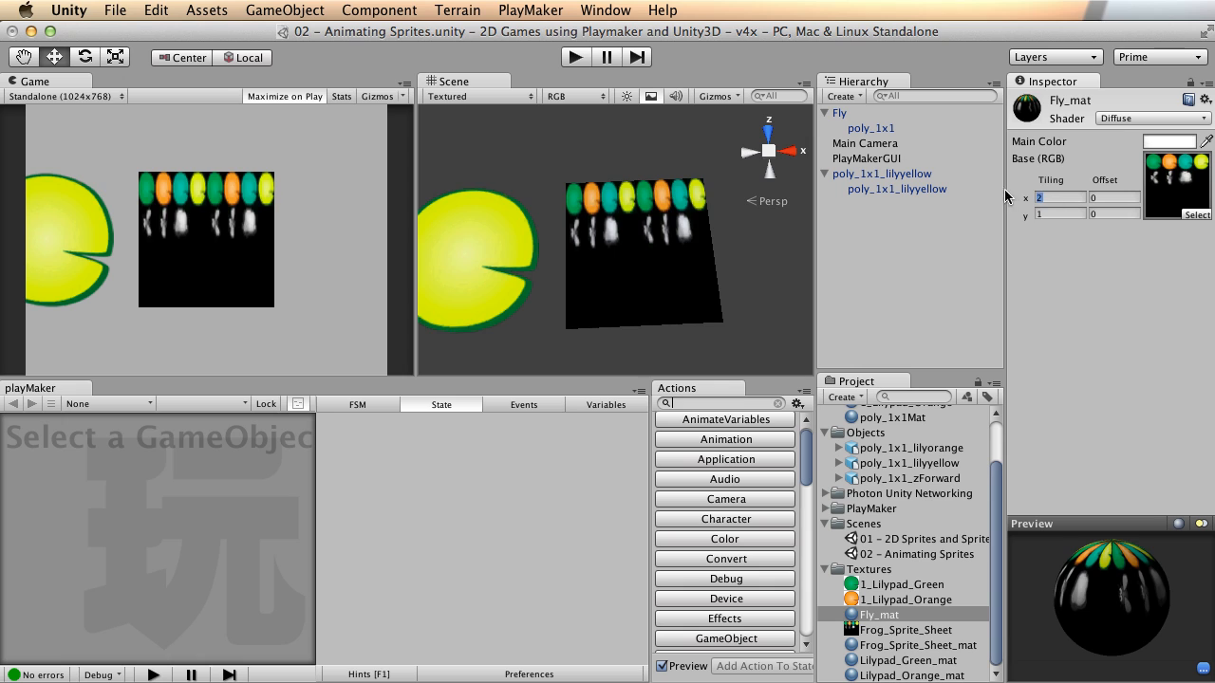
text(1)
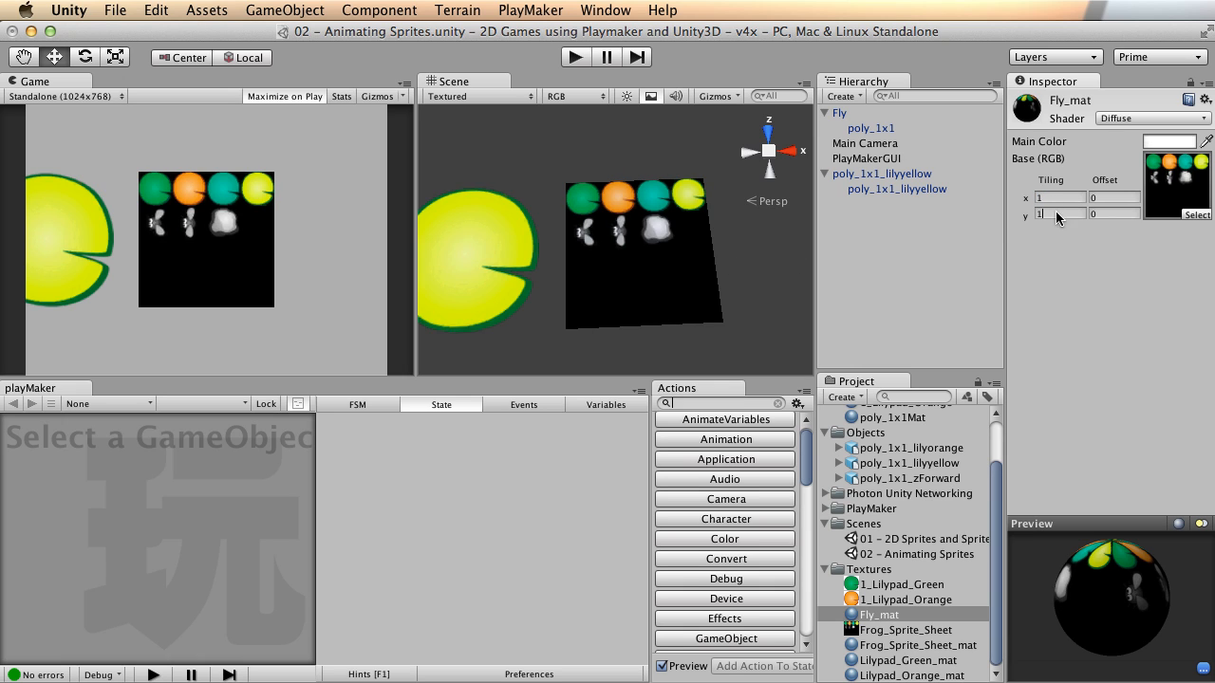
Step: Try Fly_mat tiling of 2 on both axes and 4 on X, and return both values to 1
click(1056, 212)
text(2)
click(1052, 197)
text(2)
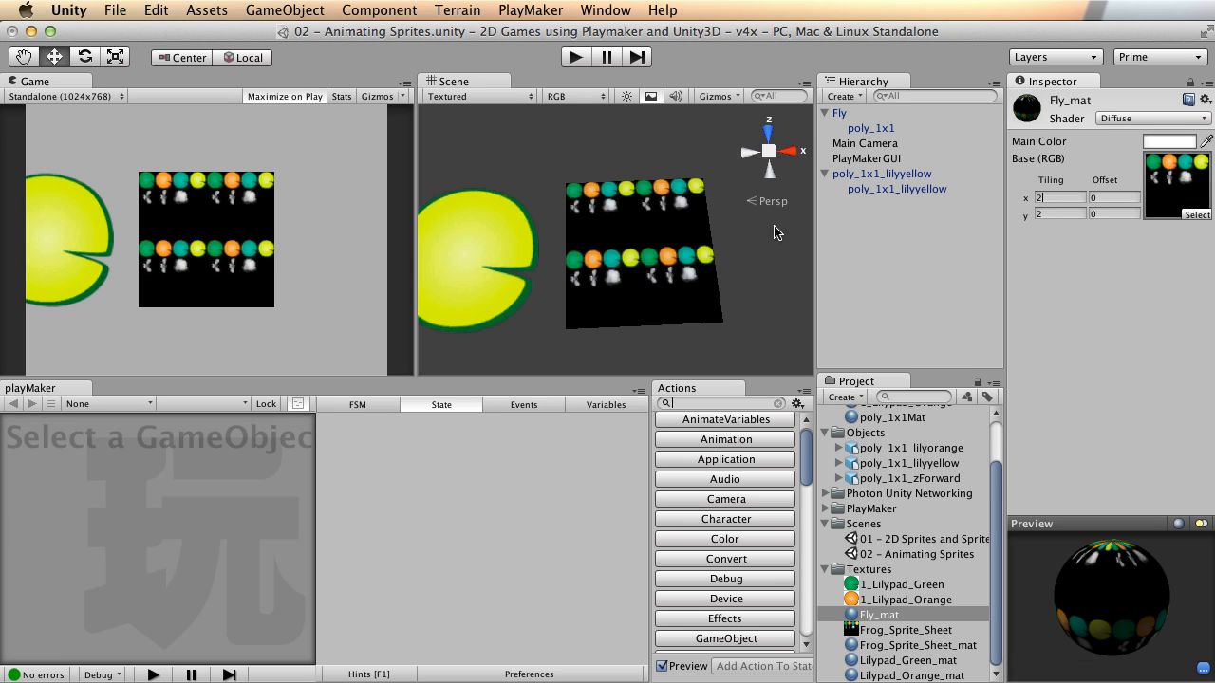
key(Return)
text(4)
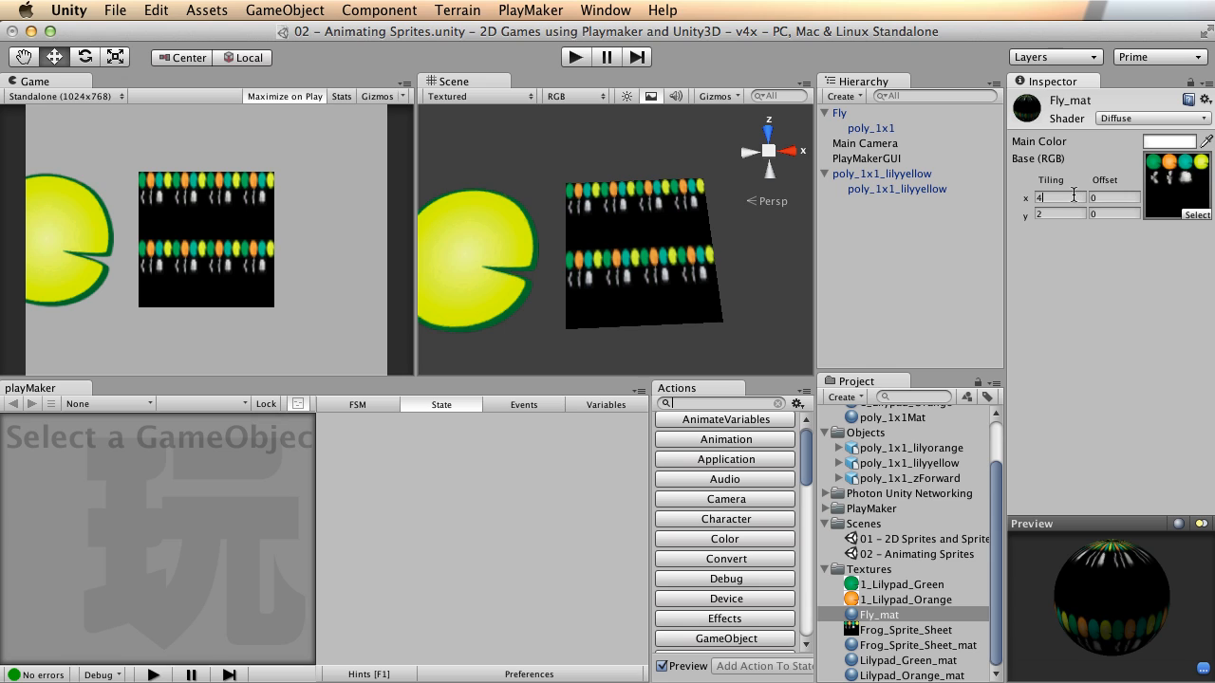
text(1)
key(Tab)
text(1)
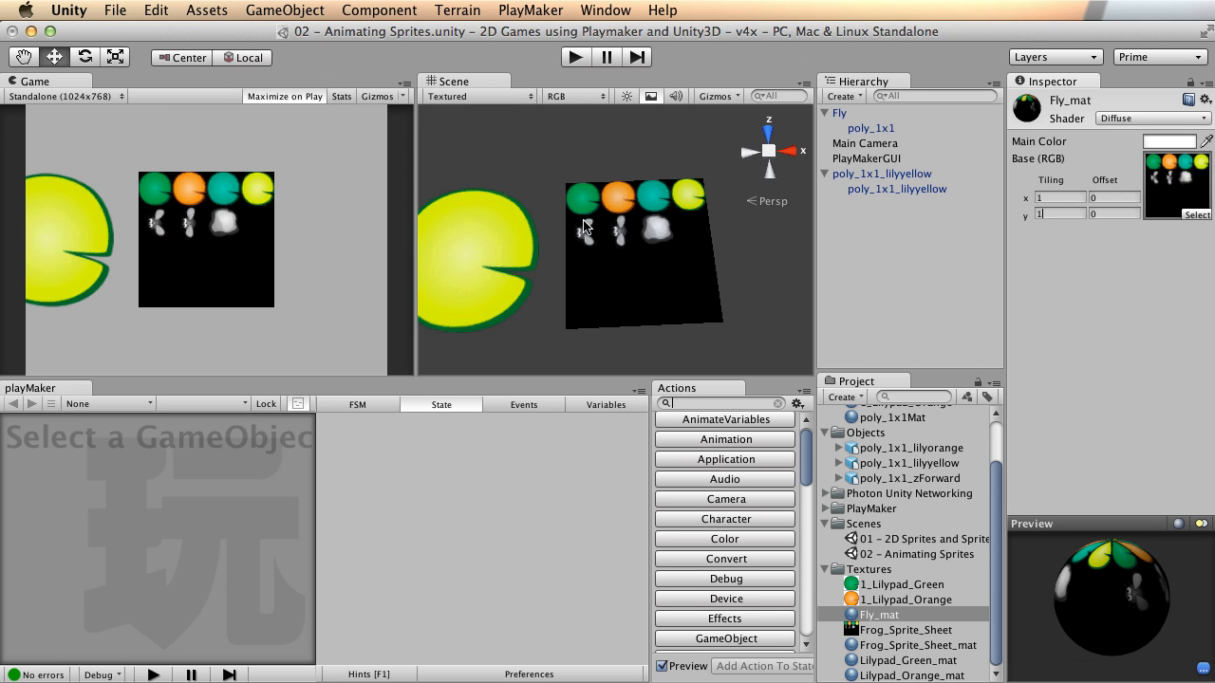
Step: Set Fly_mat's tiling to 0.25 on both X and Y so the plane covers one sprite cell
key(shift+Tab)
text(.25)
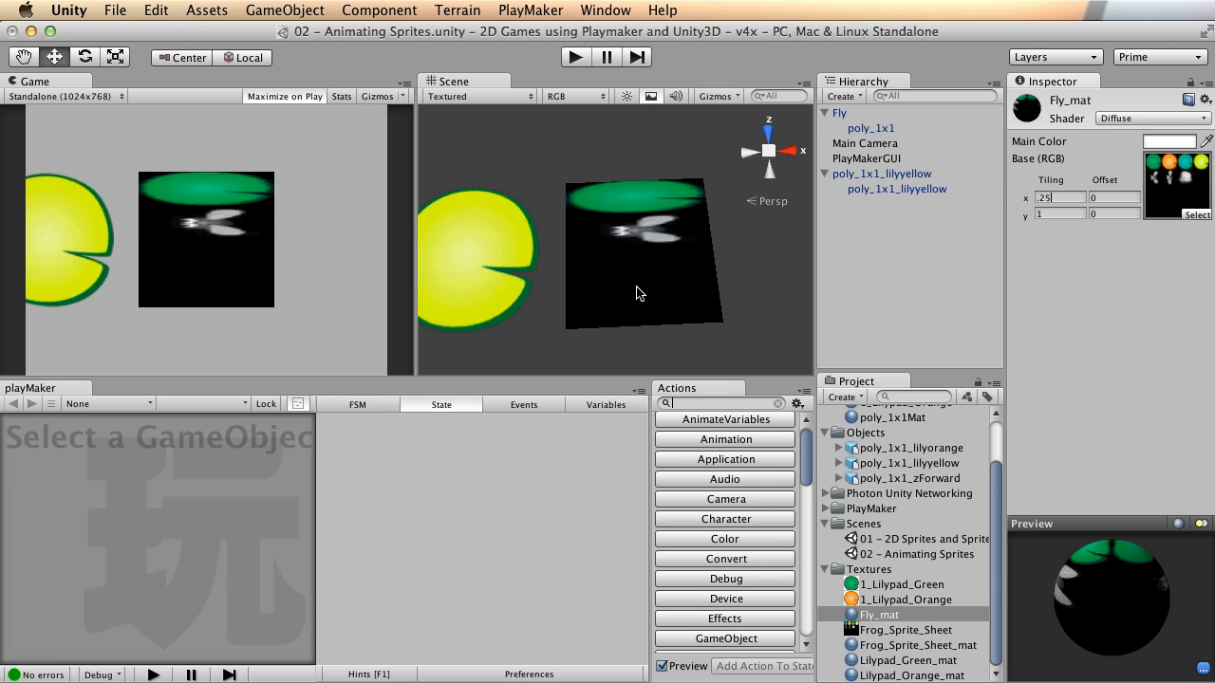
key(Return)
text(.25)
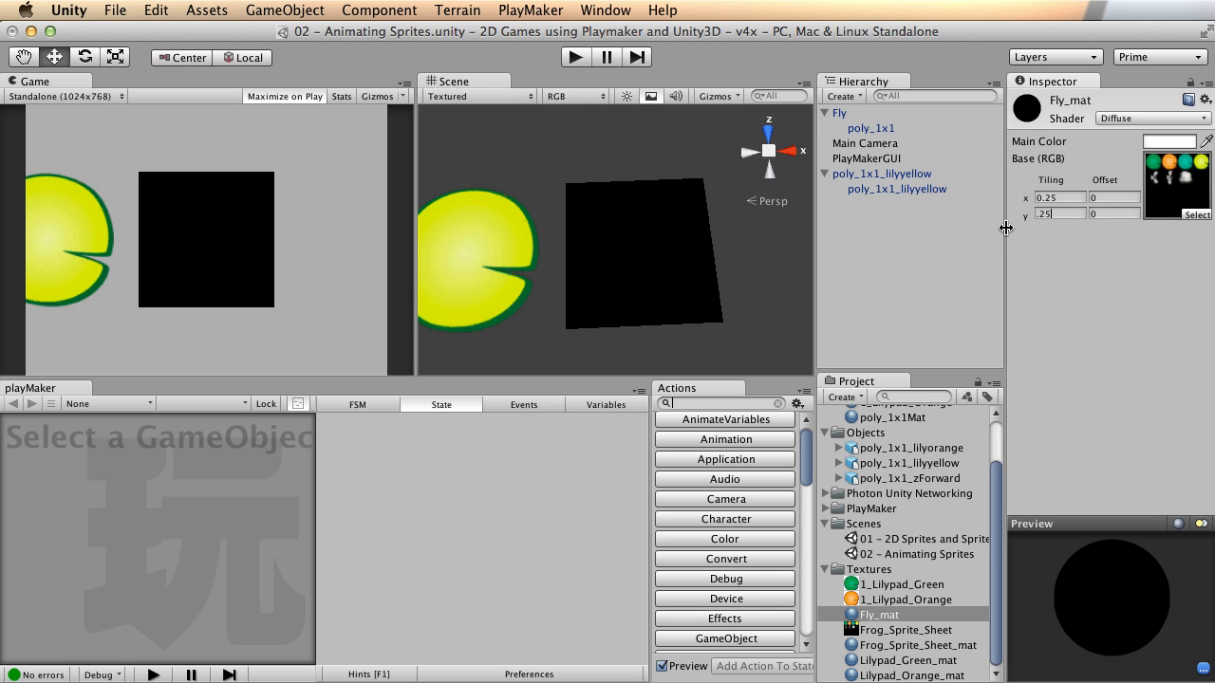
Step: Open the Frog_Sprite_Sheet image in Preview and examine the sprite positions to work out the offset of the first fly
click(1126, 196)
double_click(880, 630)
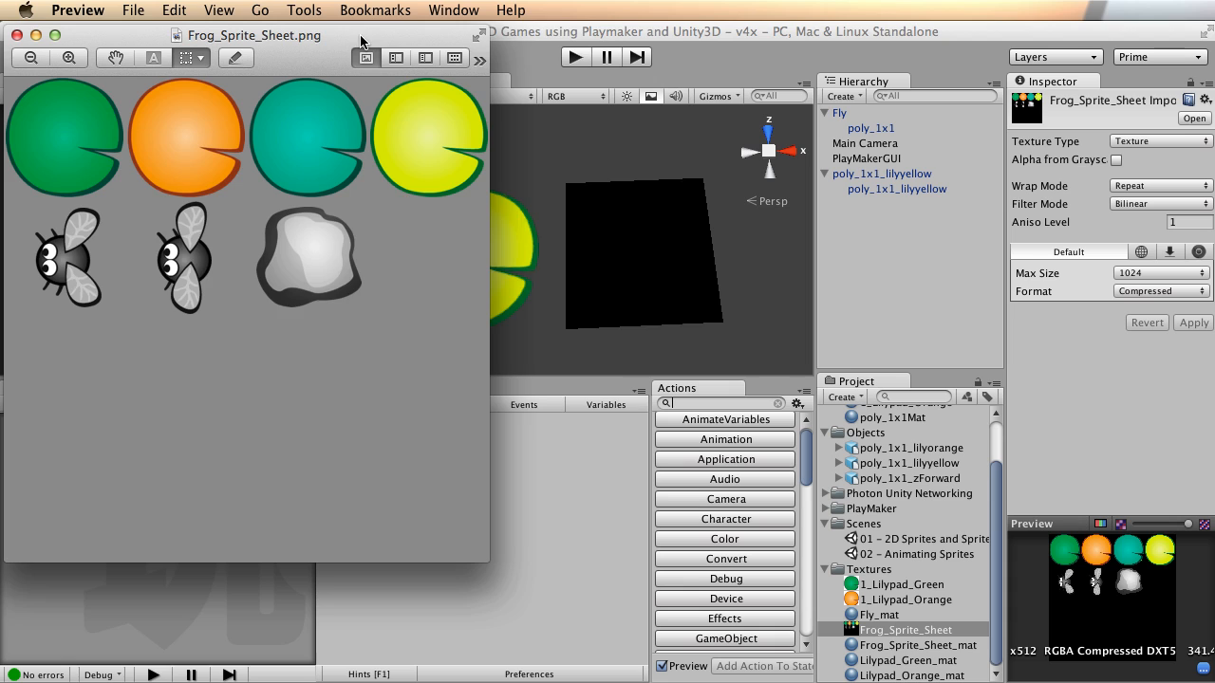
drag(365, 38, 486, 55)
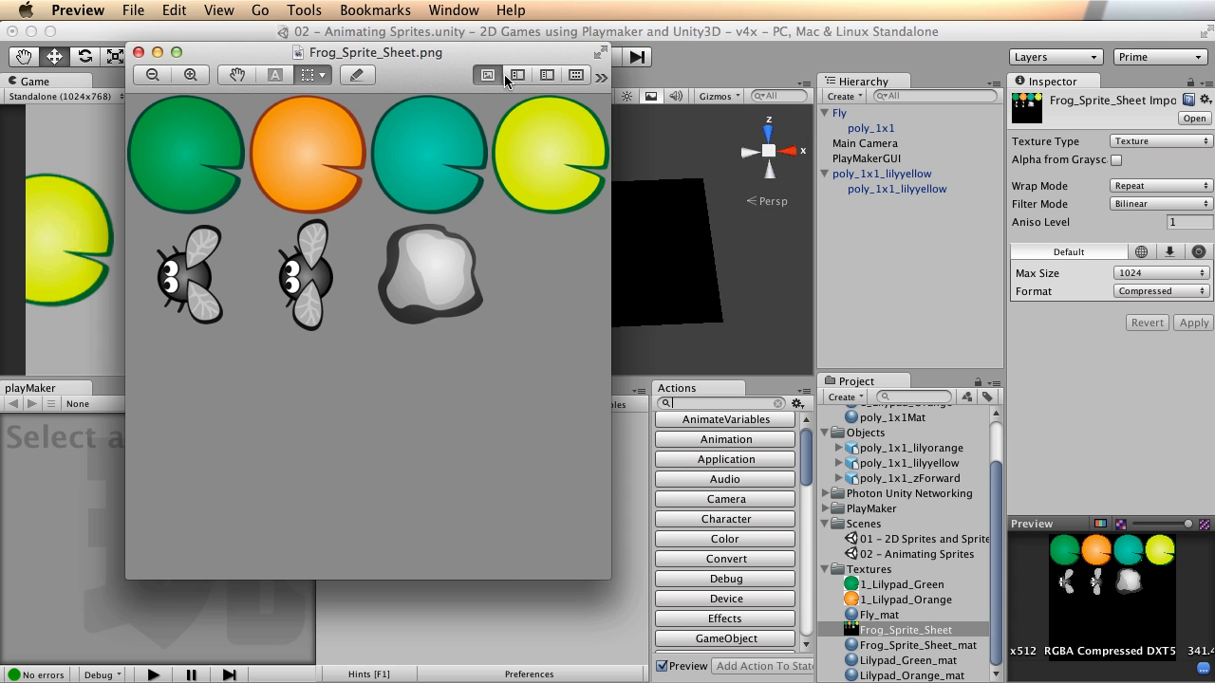
drag(475, 53, 448, 84)
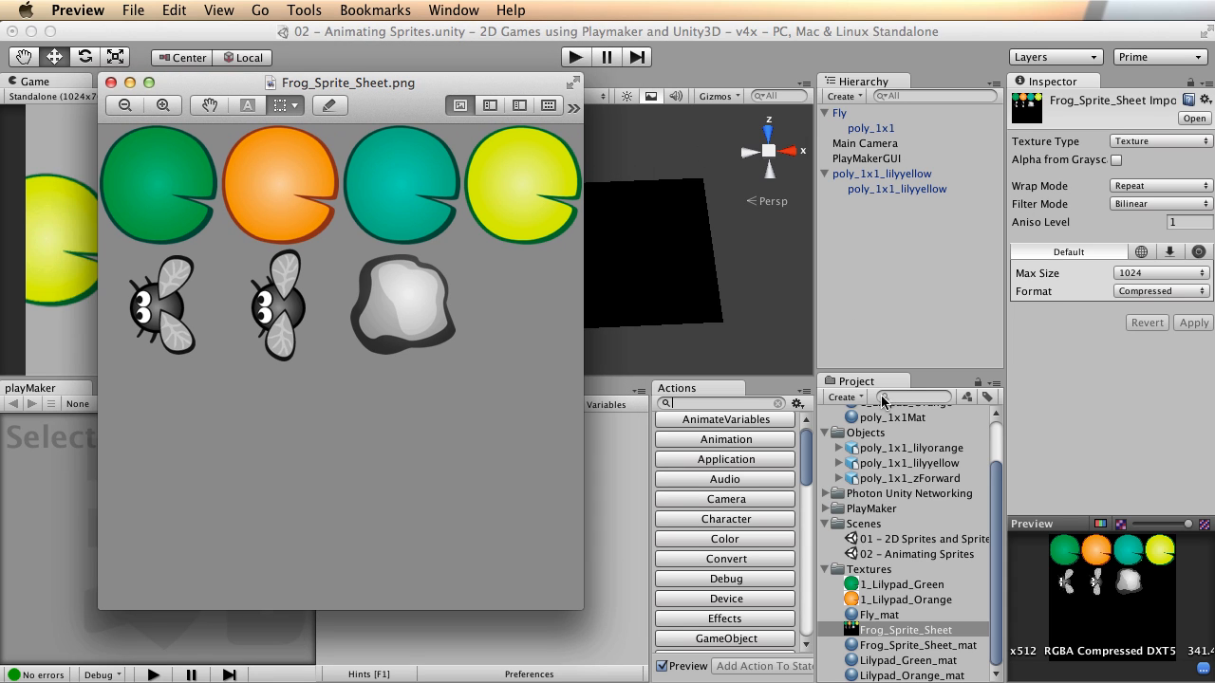
Step: Set Fly_mat's Y offset to 0.5 to target the first fly sprite
click(874, 615)
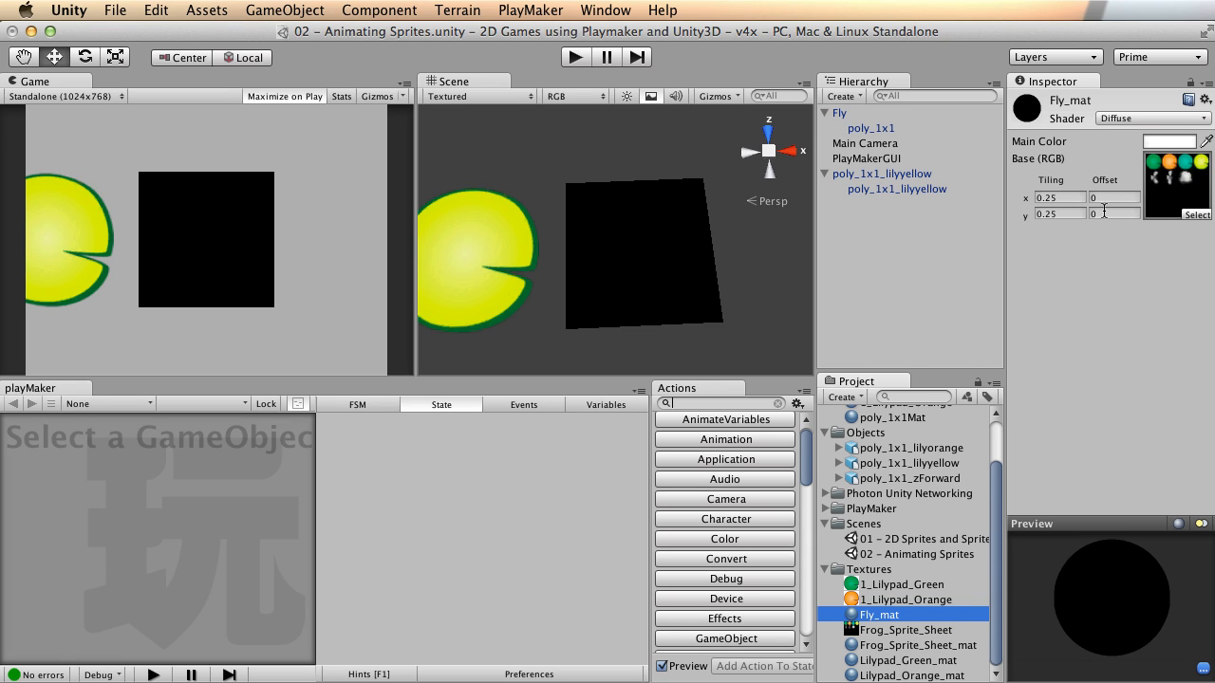
click(1115, 215)
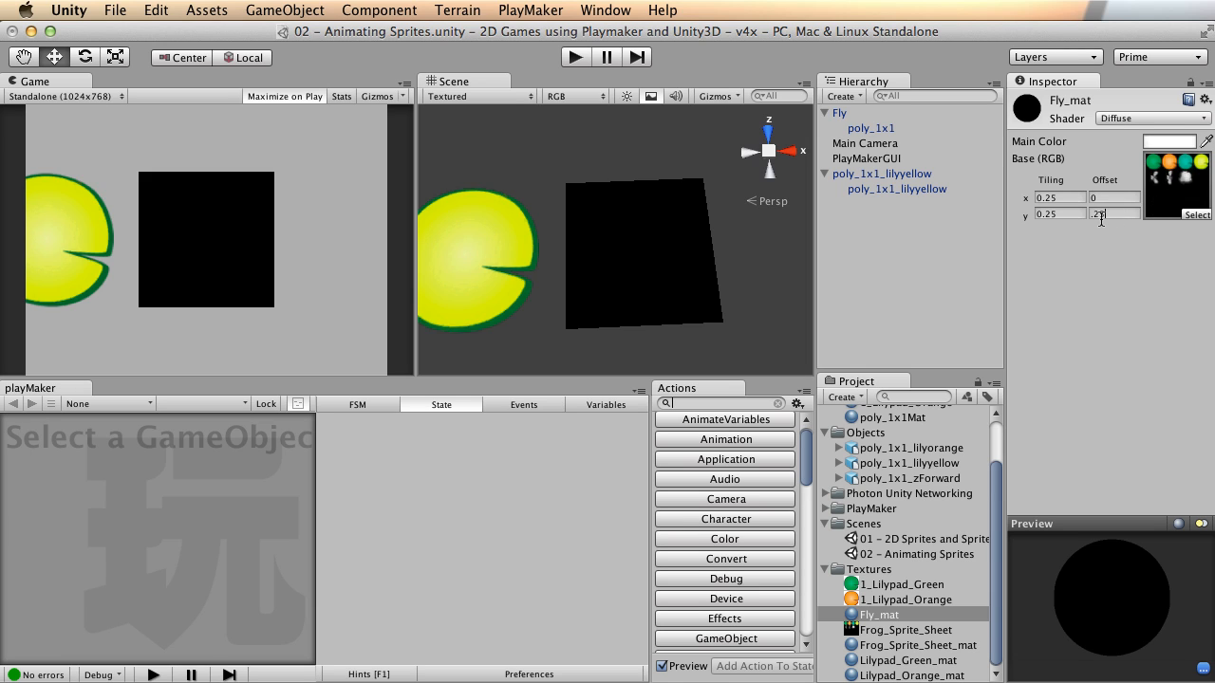
key(BackSpace)
text(5)
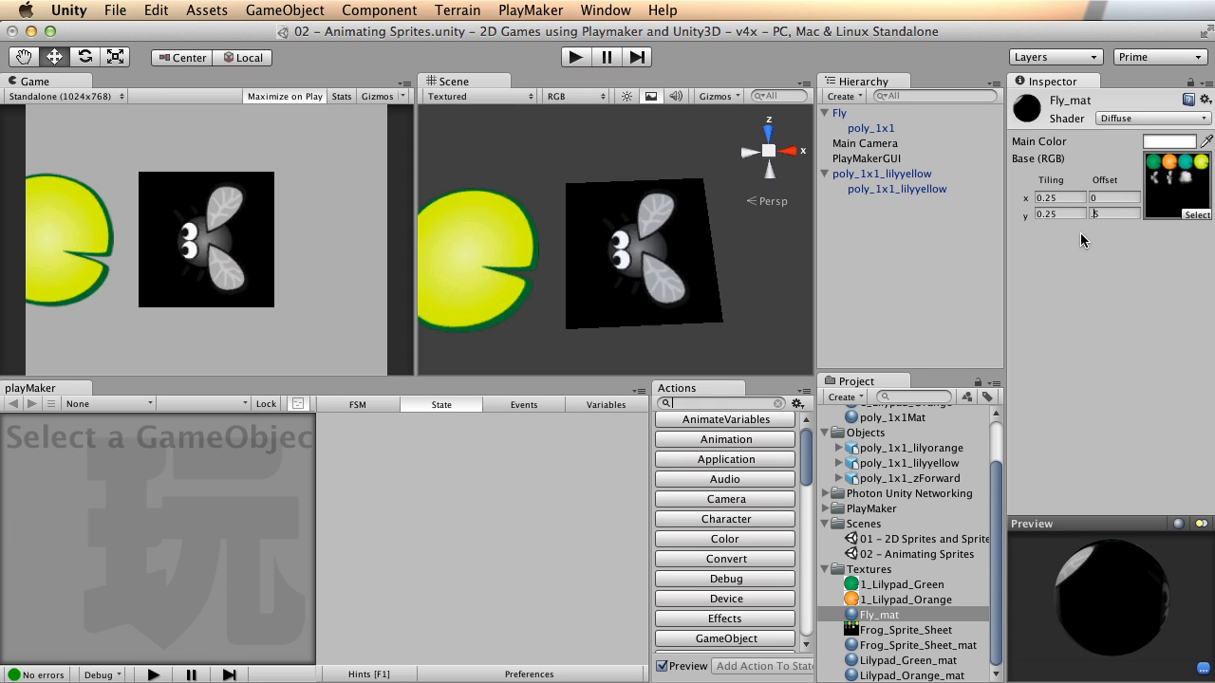
Step: Try a Y offset of 0.75 on Fly_mat and set it back to 0.5
click(1095, 214)
text(0.75)
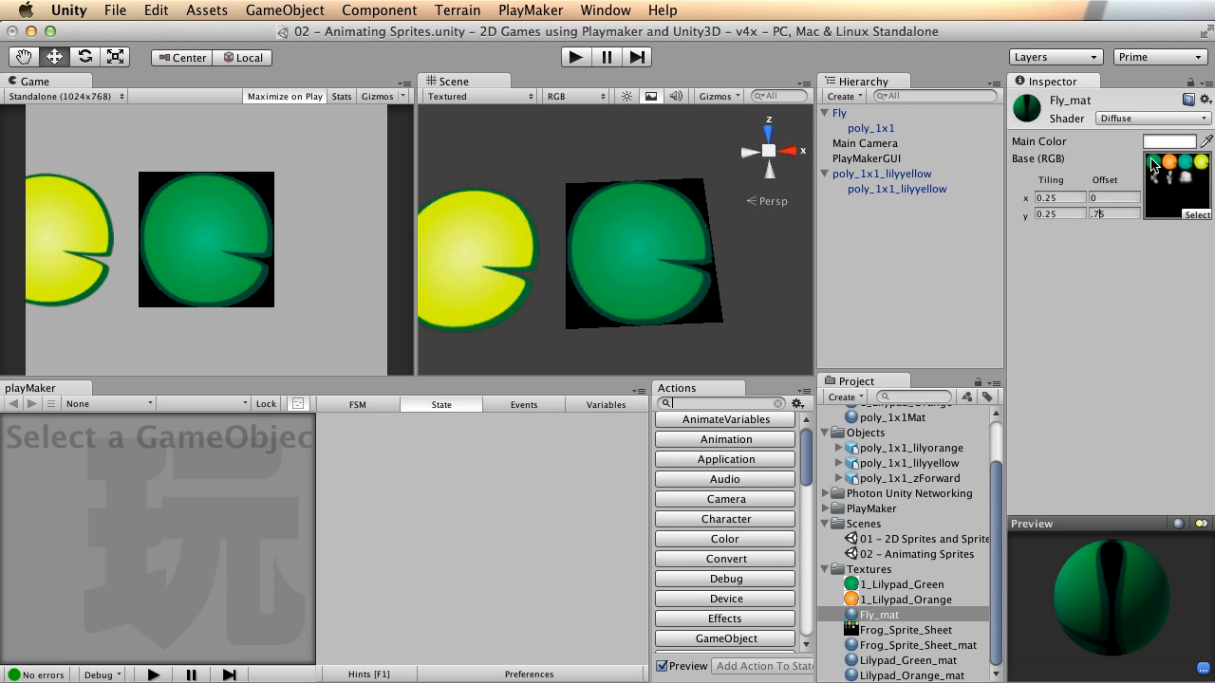
key(BackSpace)
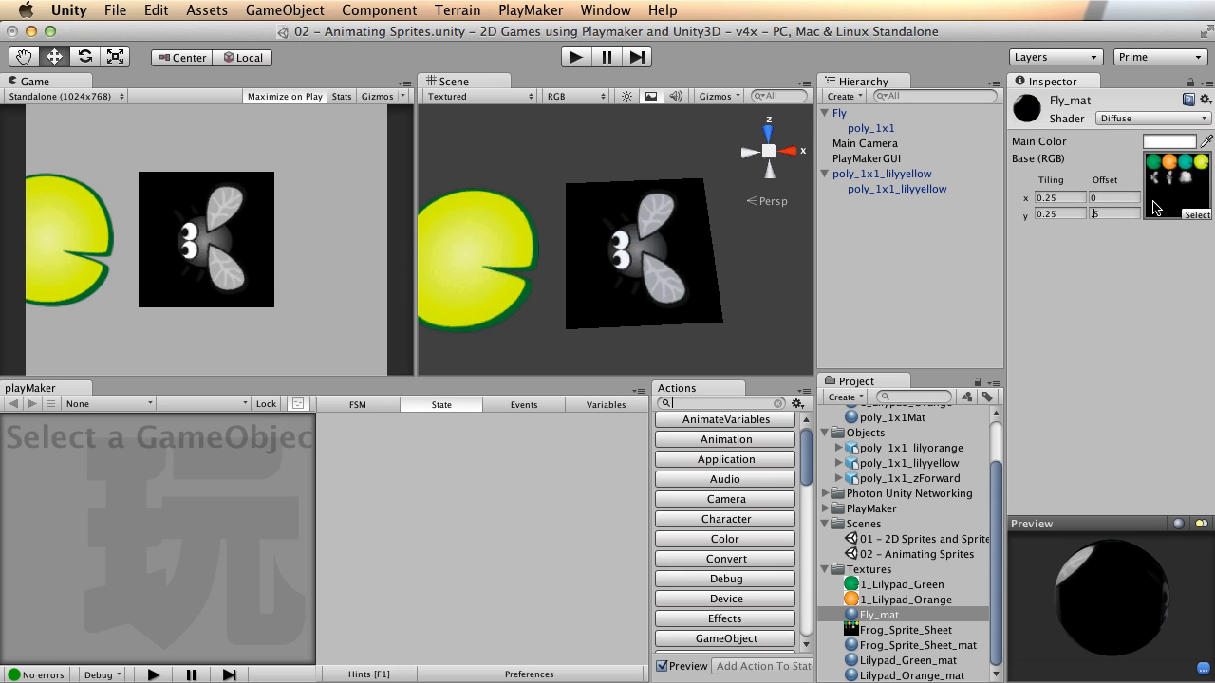
Step: Compare the two fly sprites in the Frog_Sprite_Sheet image, close it and return to Fly_mat
click(1109, 198)
double_click(881, 630)
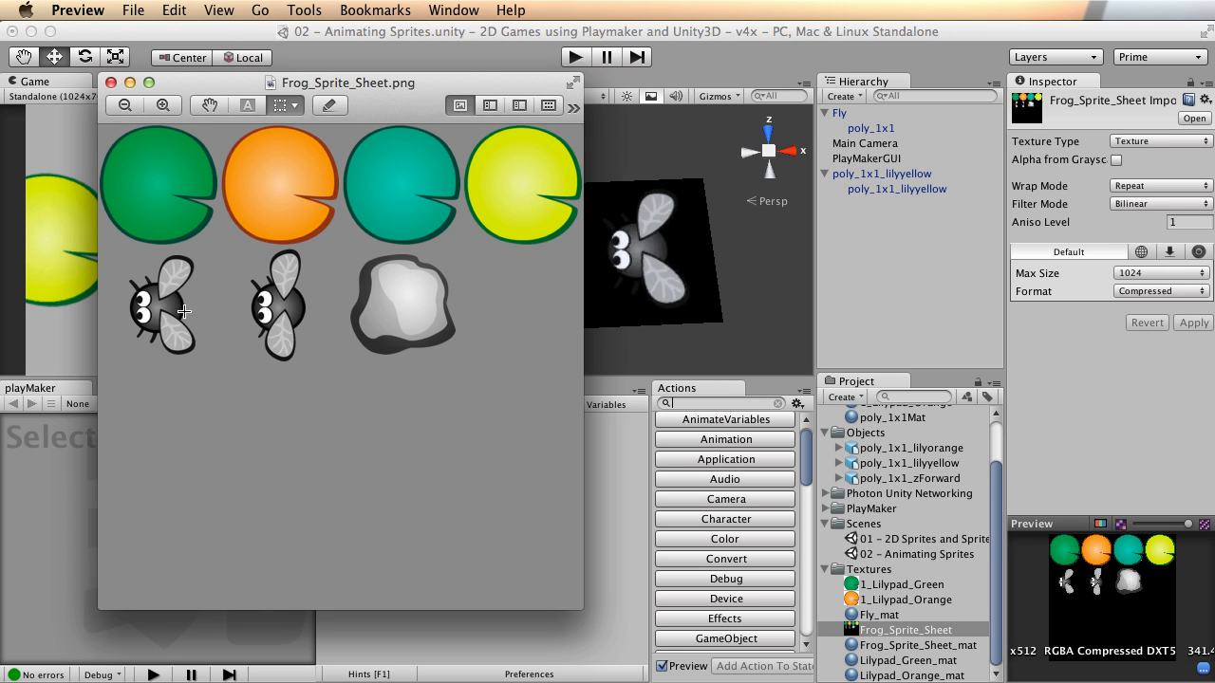
click(110, 82)
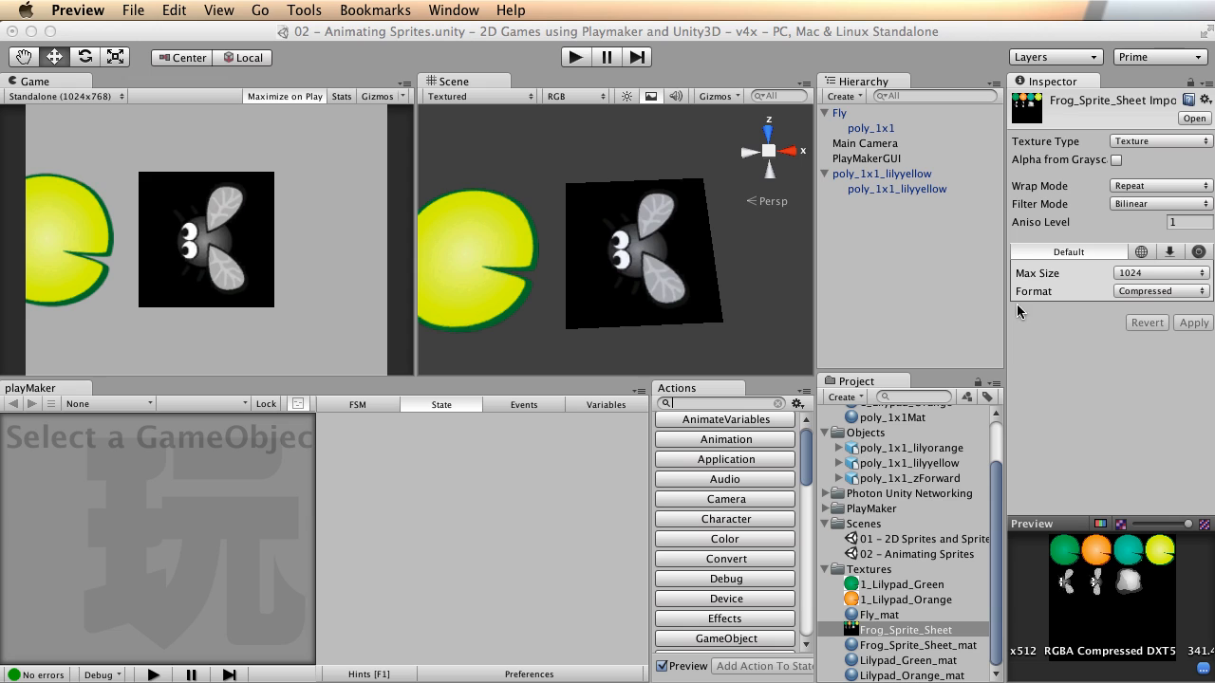
click(854, 615)
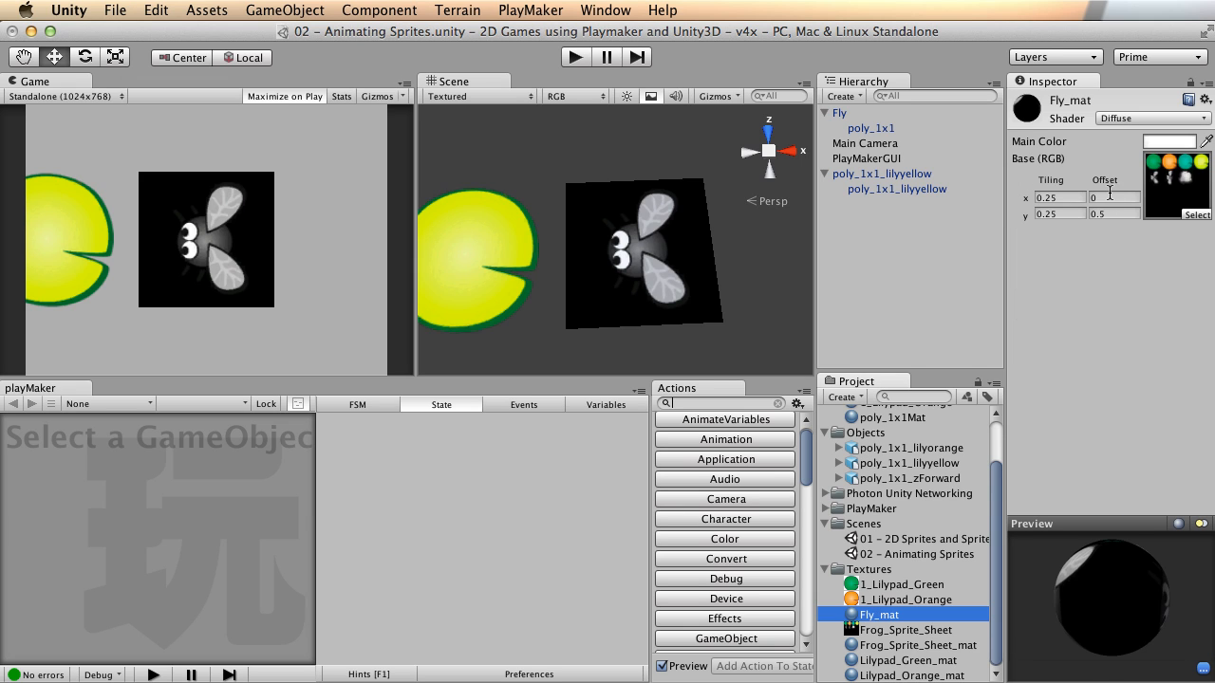
Step: Try an X offset of 0.25 on Fly_mat for the second fly sprite and return it to 0
click(1055, 198)
click(1101, 198)
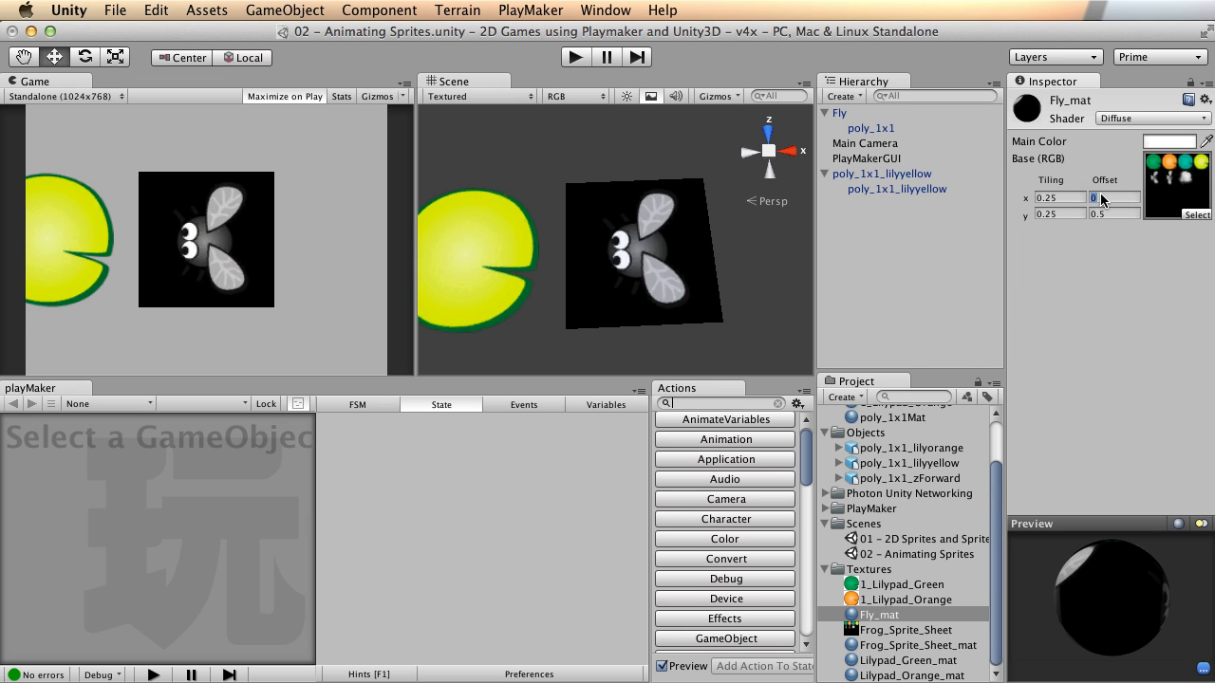
text(.25)
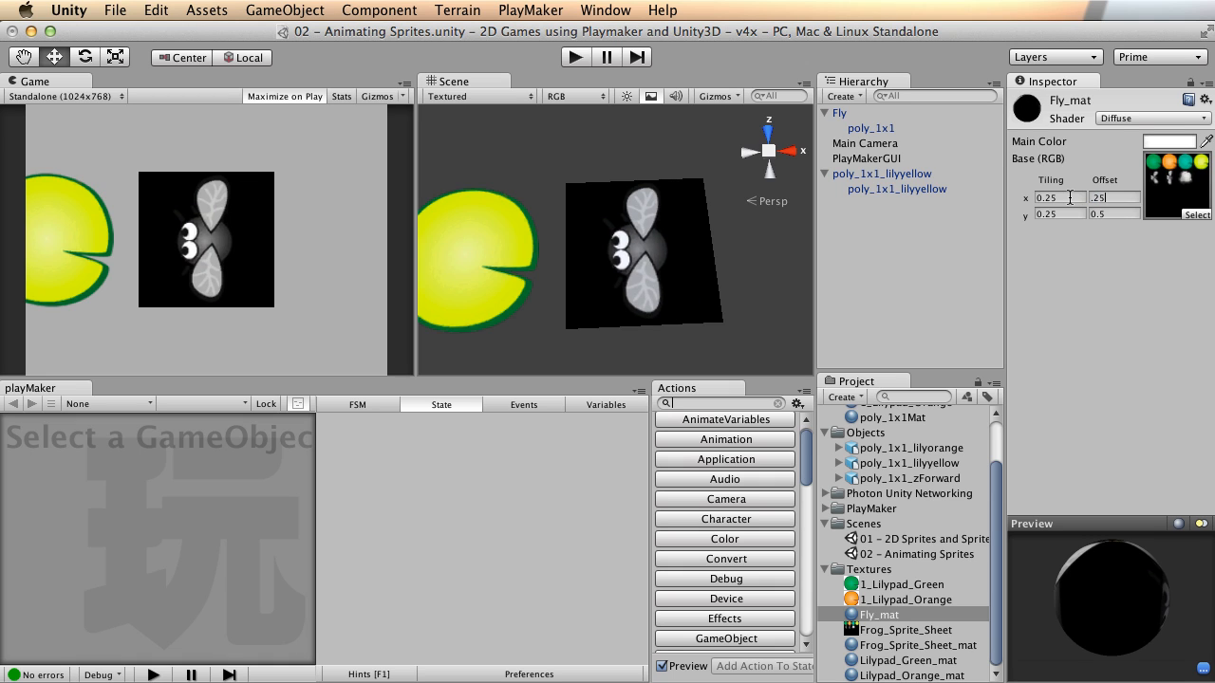
drag(1116, 198, 1081, 200)
text(0)
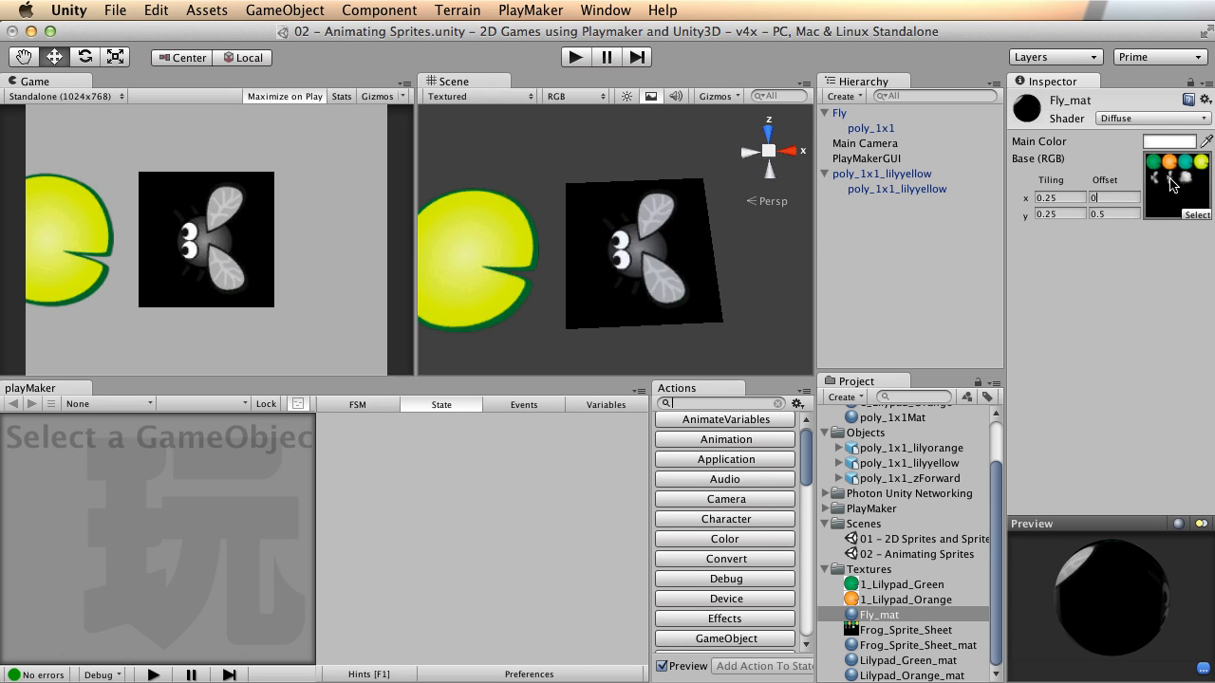
Step: Change Fly_mat's shader to Unlit/Transparent to remove the black background around the fly
alt+drag(675, 266, 540, 237)
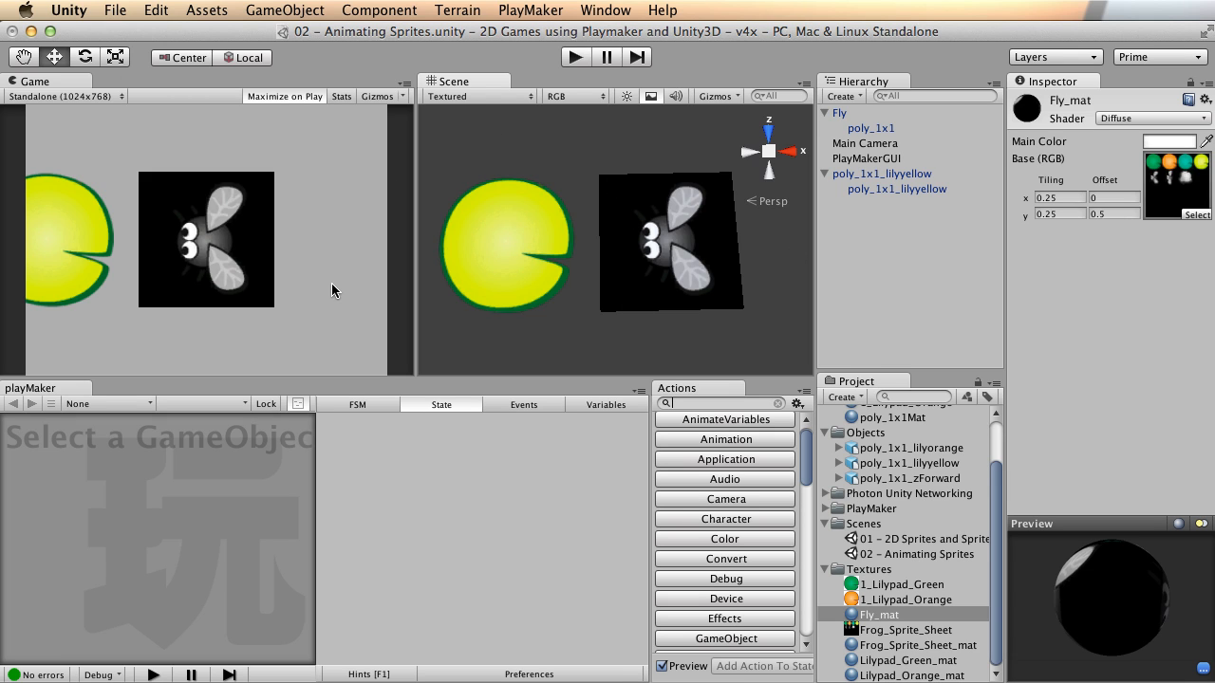
alt+drag(488, 275, 656, 257)
alt+right_drag(521, 274, 584, 268)
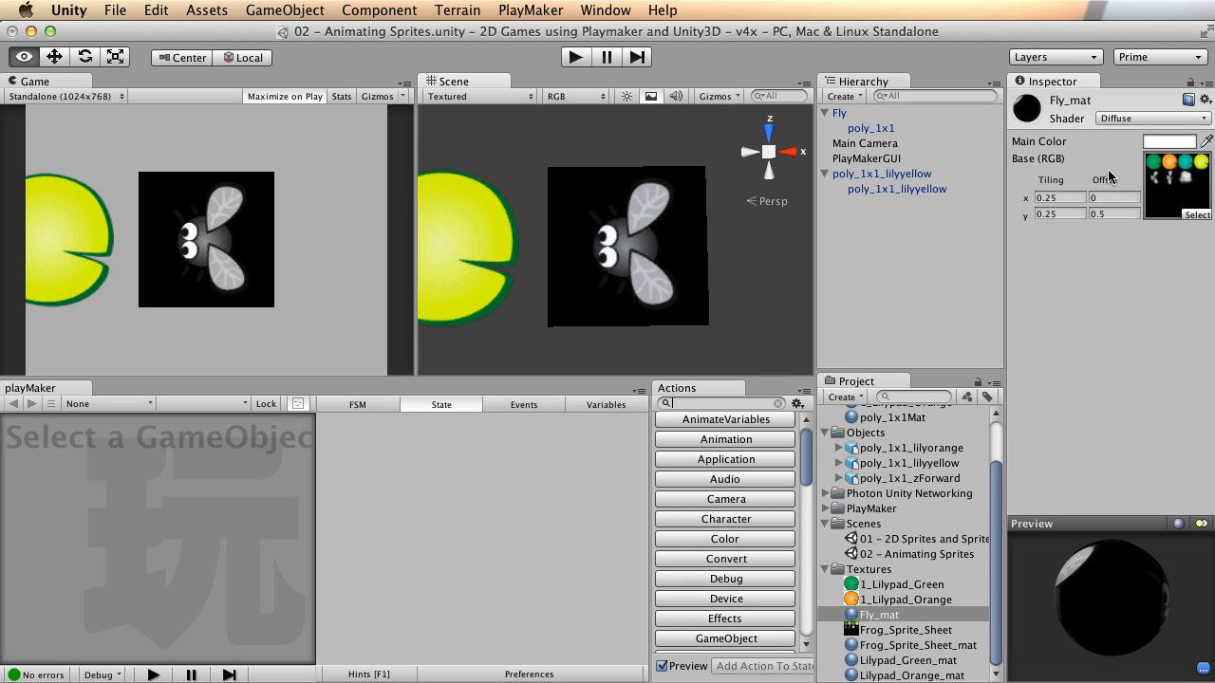
click(1142, 119)
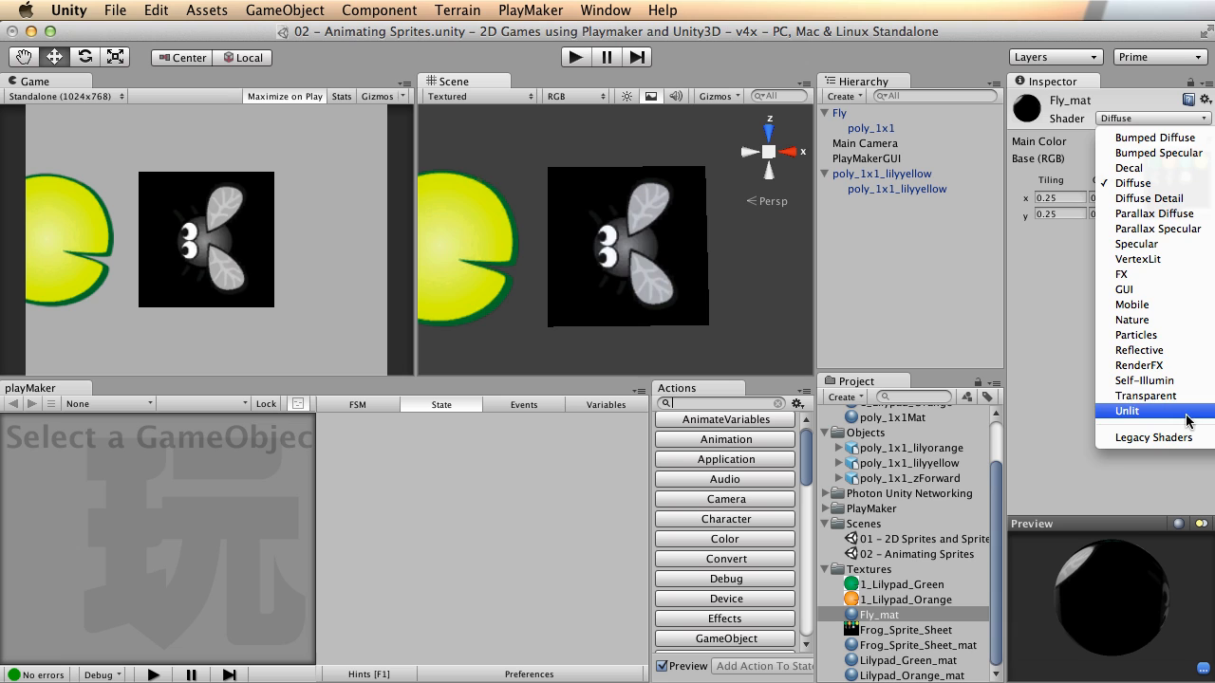
click(1016, 407)
scroll(572, 275, down, 4)
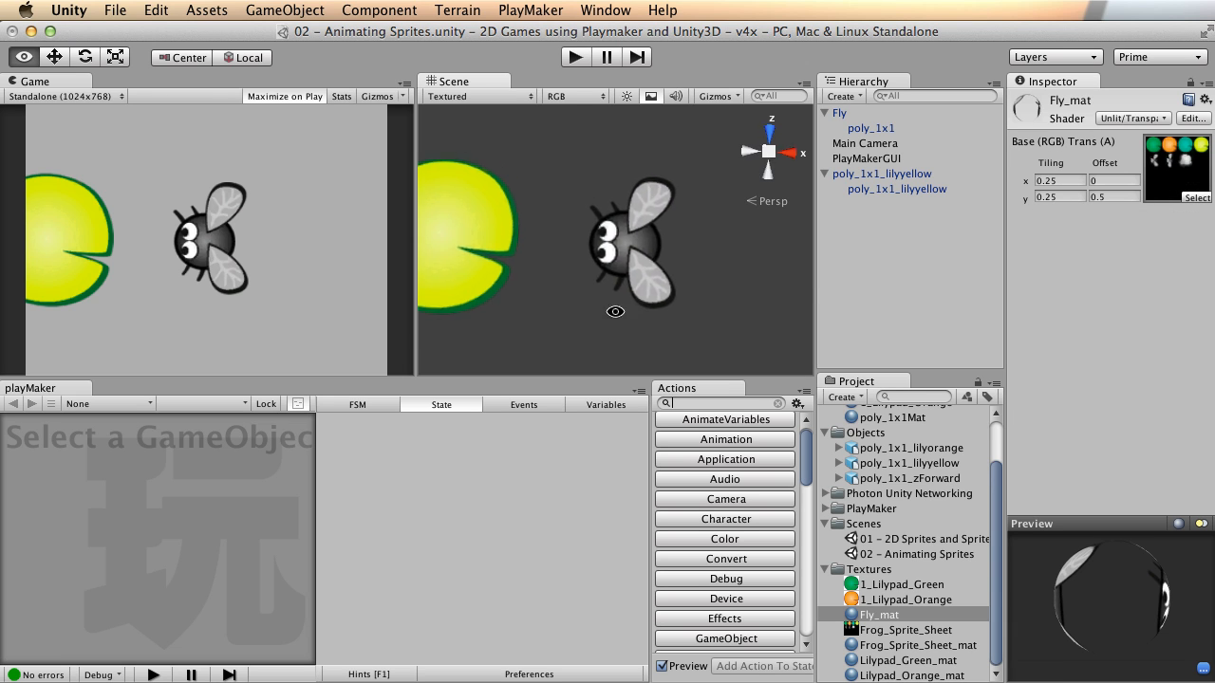
scroll(572, 274, down, 2)
scroll(572, 274, up, 6)
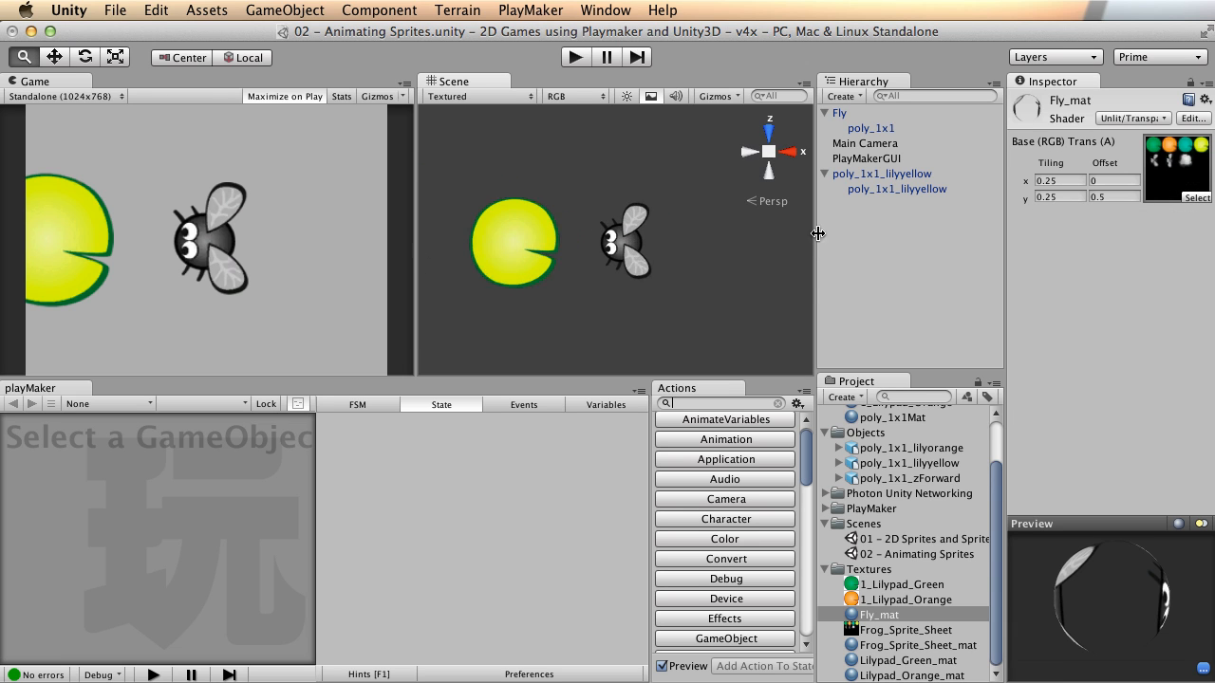
Step: Select and frame the fly in the Scene view, try moving it twice and undo each move
scroll(501, 272, down, 5)
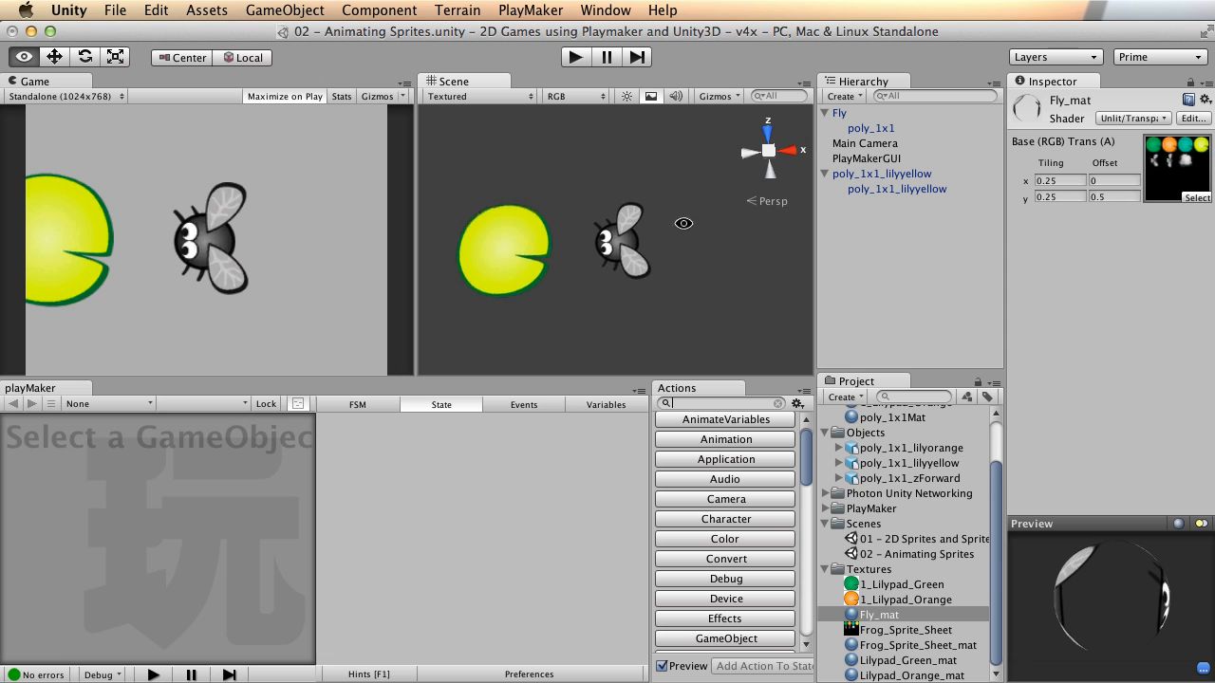
scroll(569, 266, up, 3)
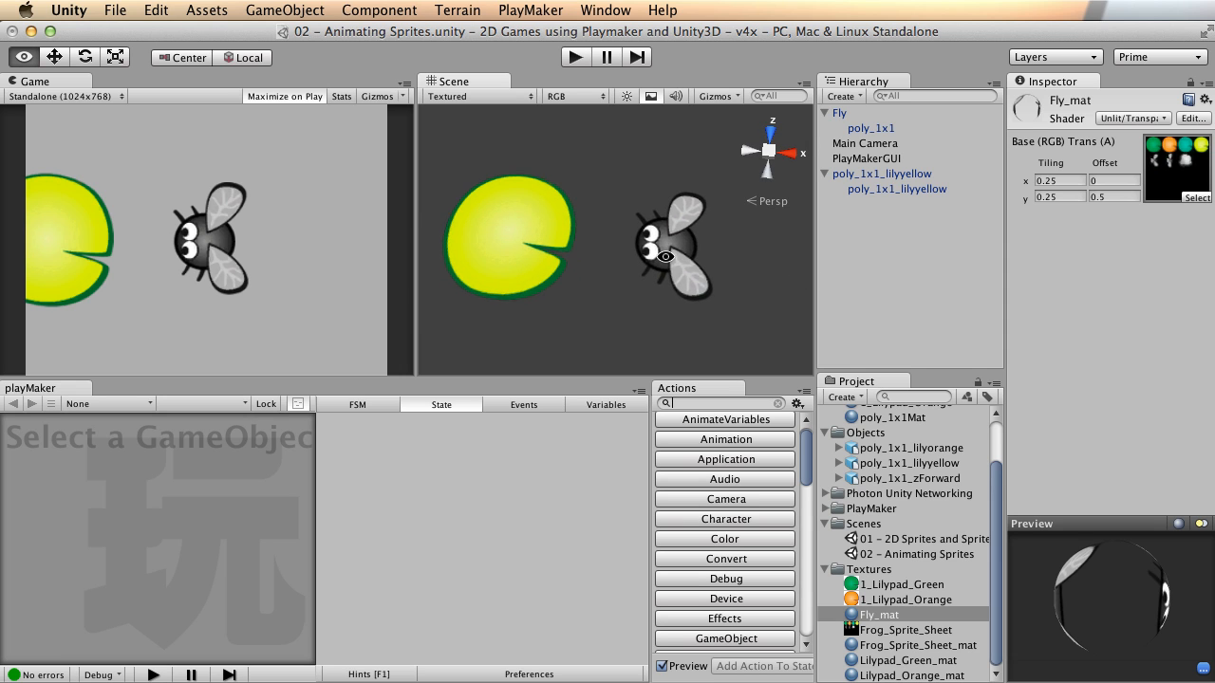
click(681, 249)
key(f)
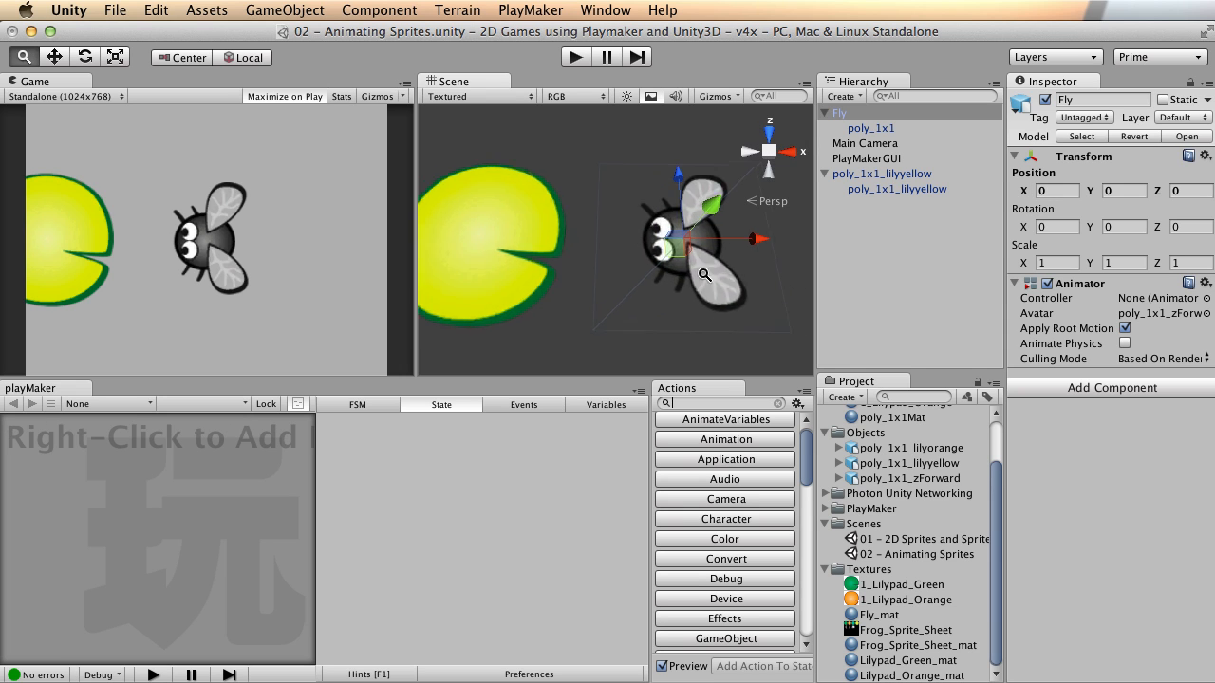
alt+drag(671, 235, 714, 211)
key(w)
mouse_move(627, 199)
mouse_down()
mouse_move(598, 161)
mouse_move(634, 210)
mouse_up()
key(super+z)
drag(652, 162, 657, 120)
key(super+z)
Step: Try moving the fly along its forward Z axis and undo the move
alt+drag(729, 169, 639, 380)
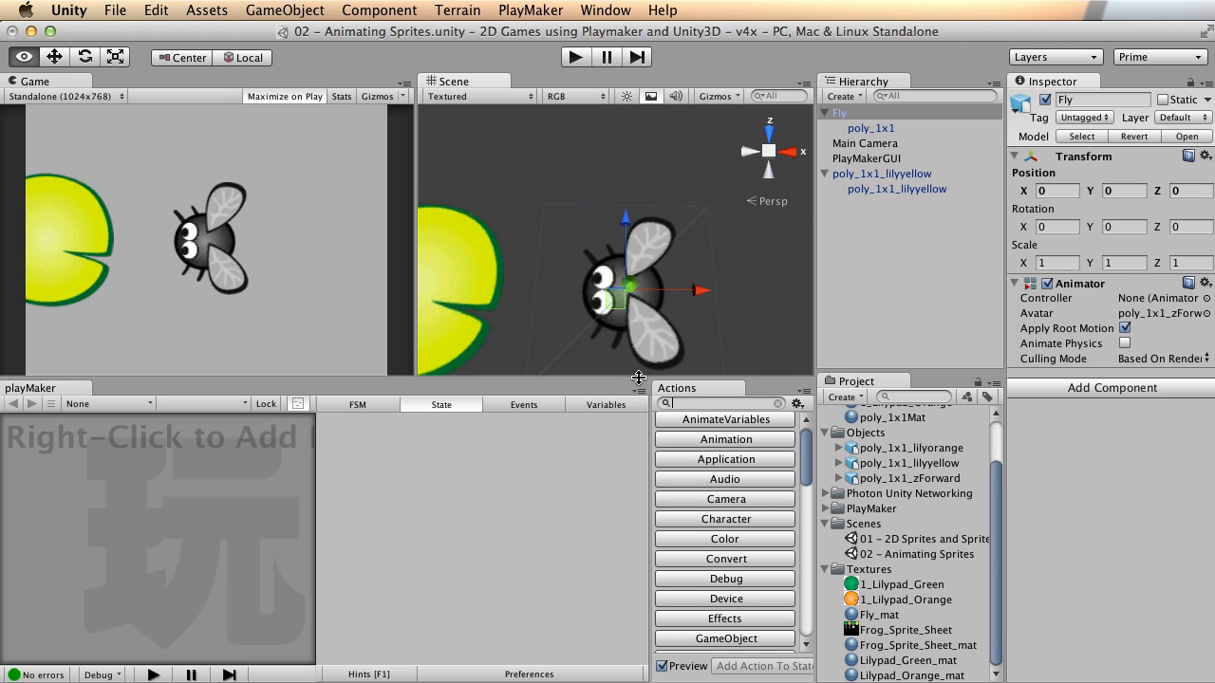
alt+right_drag(717, 287, 571, 268)
alt+middle_drag(643, 259, 651, 222)
alt+right_drag(528, 269, 1030, 233)
alt+drag(686, 281, 601, 235)
alt+right_drag(655, 241, 767, 243)
alt+middle_drag(693, 237, 713, 244)
alt+drag(714, 244, 645, 249)
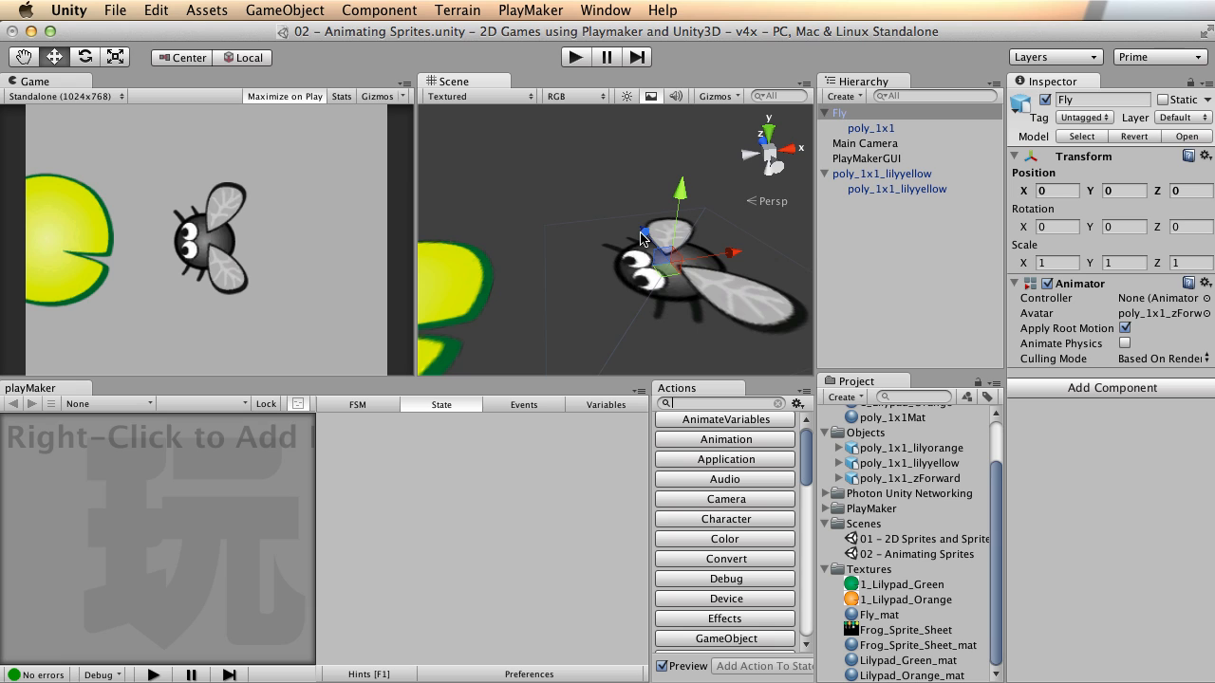
drag(643, 238, 530, 159)
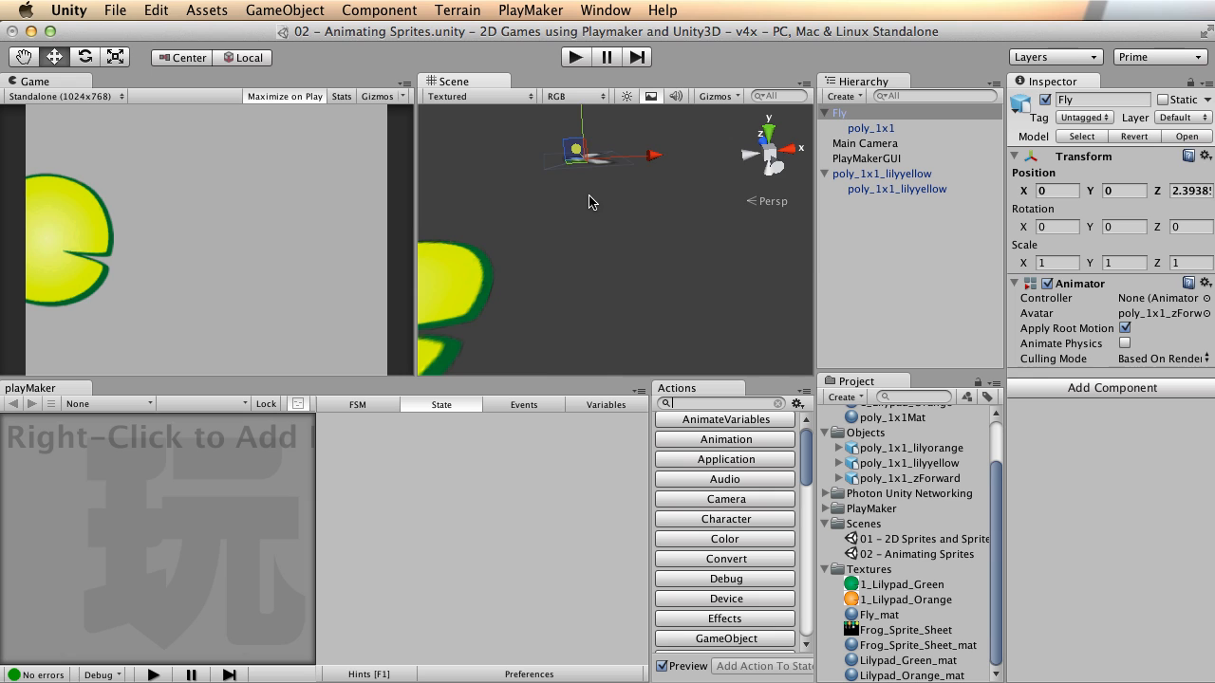
key(super+z)
Step: Compare the fly's facing direction in the scene with the fly sprites in the Frog_Sprite_Sheet image, and close the image
alt+drag(692, 200, 559, 265)
alt+scroll(654, 266, down, 3)
alt+scroll(558, 265, up, 2)
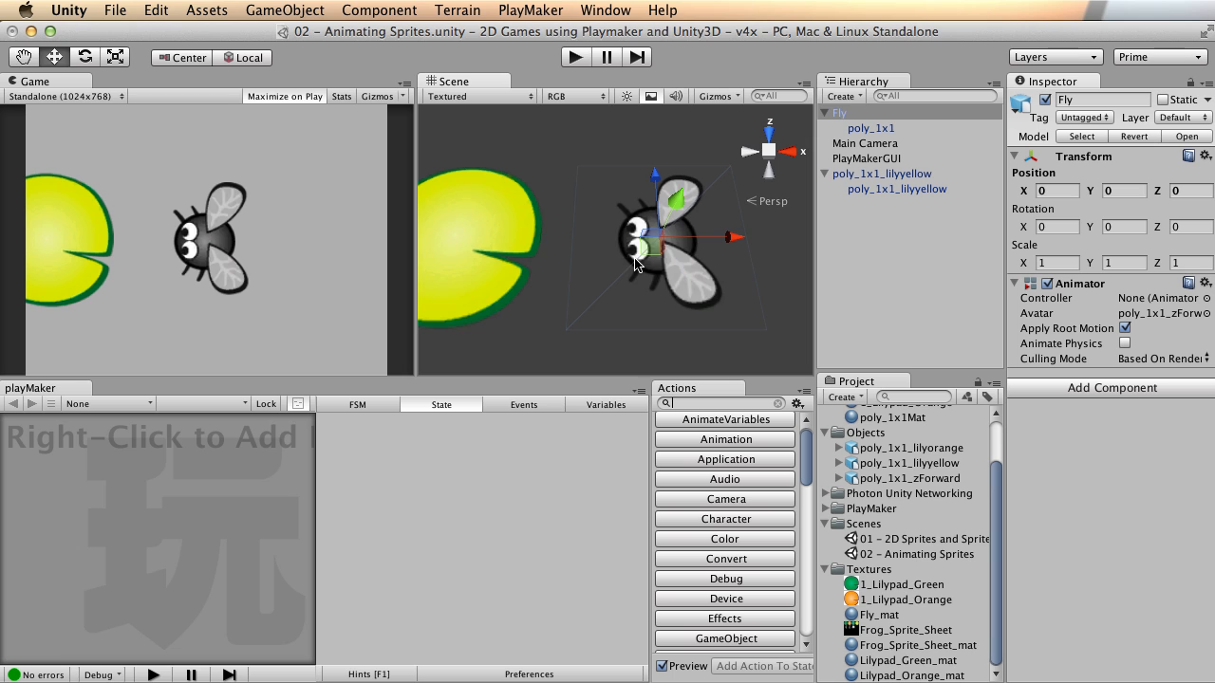
middle_drag(657, 245, 625, 236)
alt+drag(625, 235, 662, 207)
scroll(702, 183, up, 4)
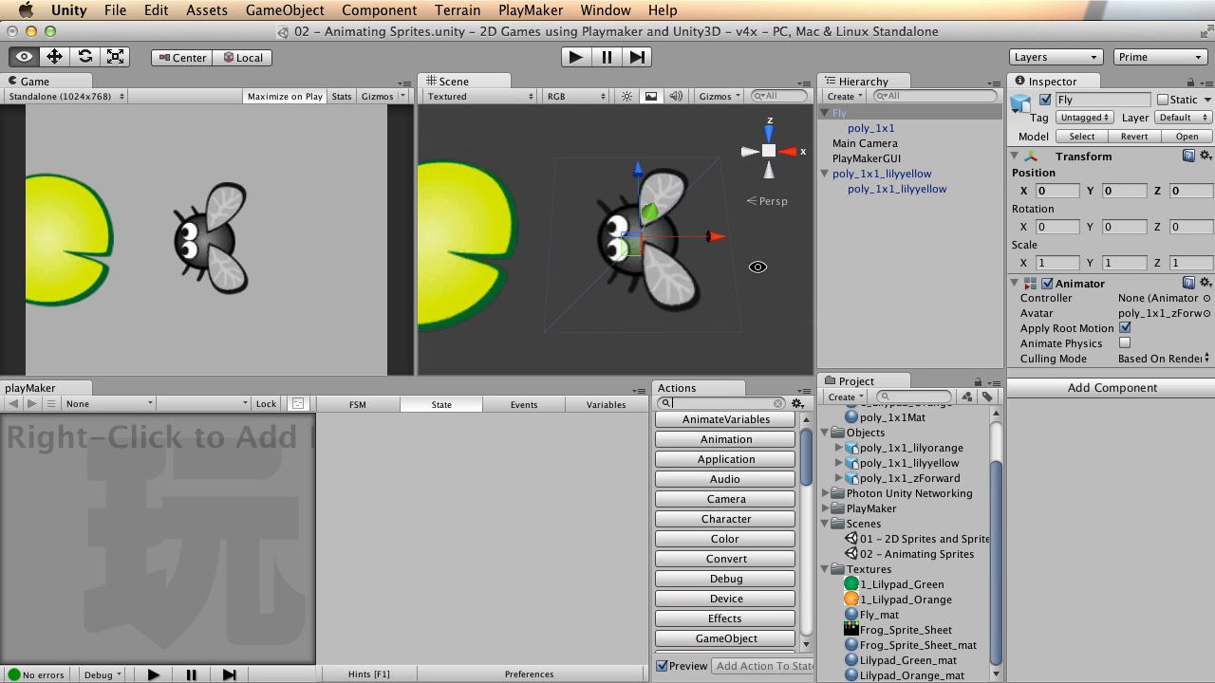
middle_drag(560, 237, 609, 218)
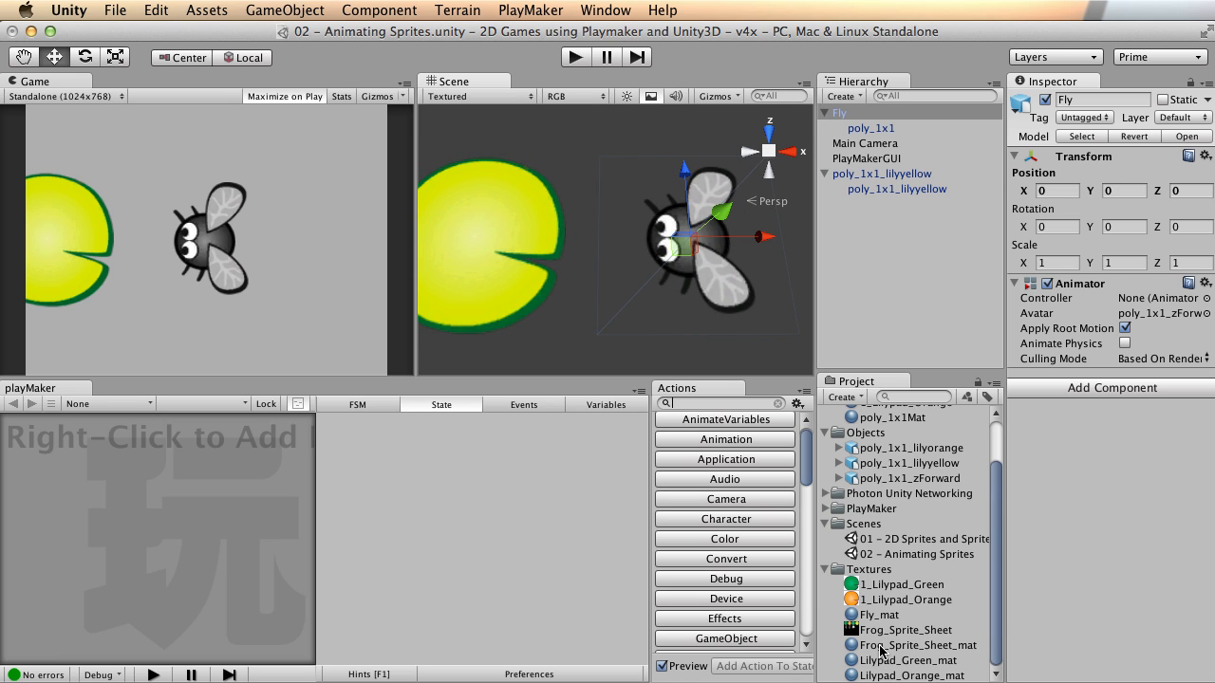
double_click(889, 630)
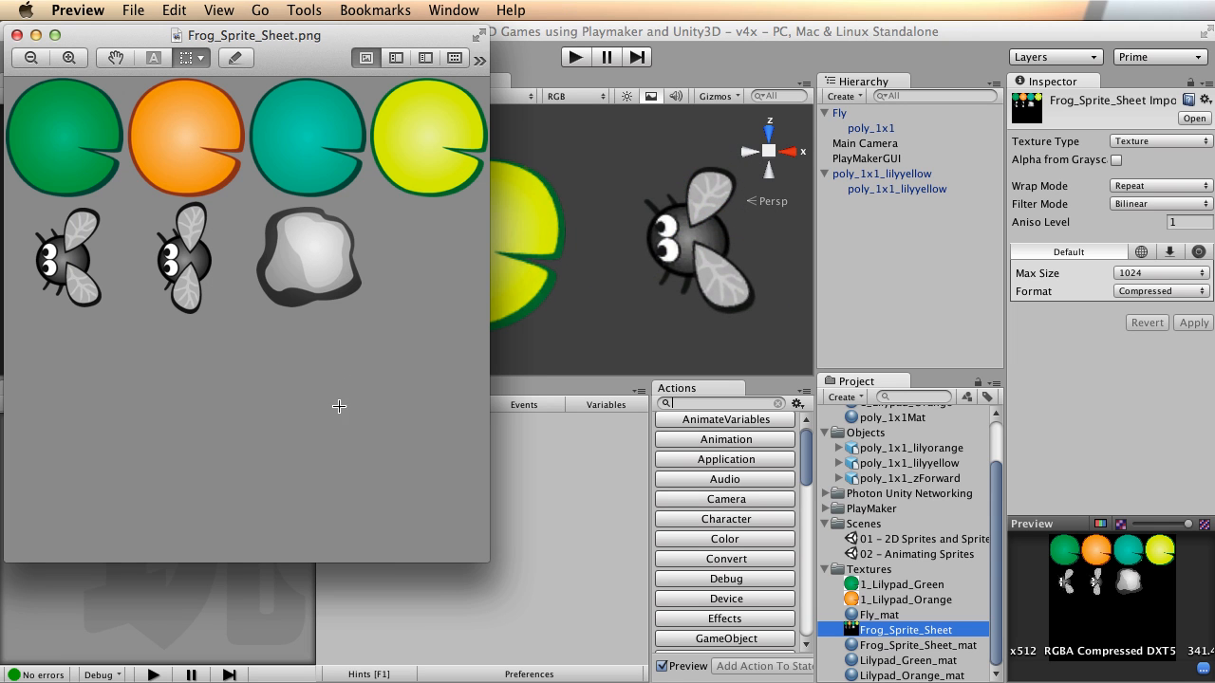
click(15, 36)
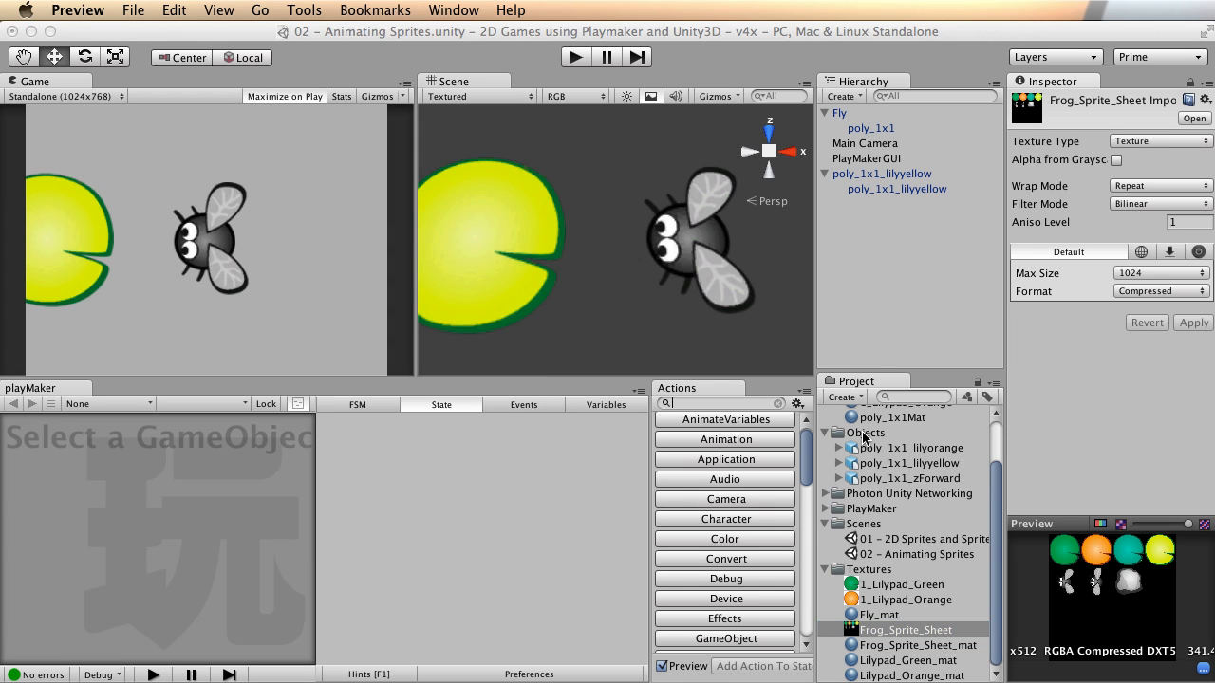
Step: Switch to Finder and look through the free sprite sheets folder inside the 2D Games Using Playmaker and Unity3D folder
key(super+Tab)
drag(574, 333, 559, 138)
click(252, 446)
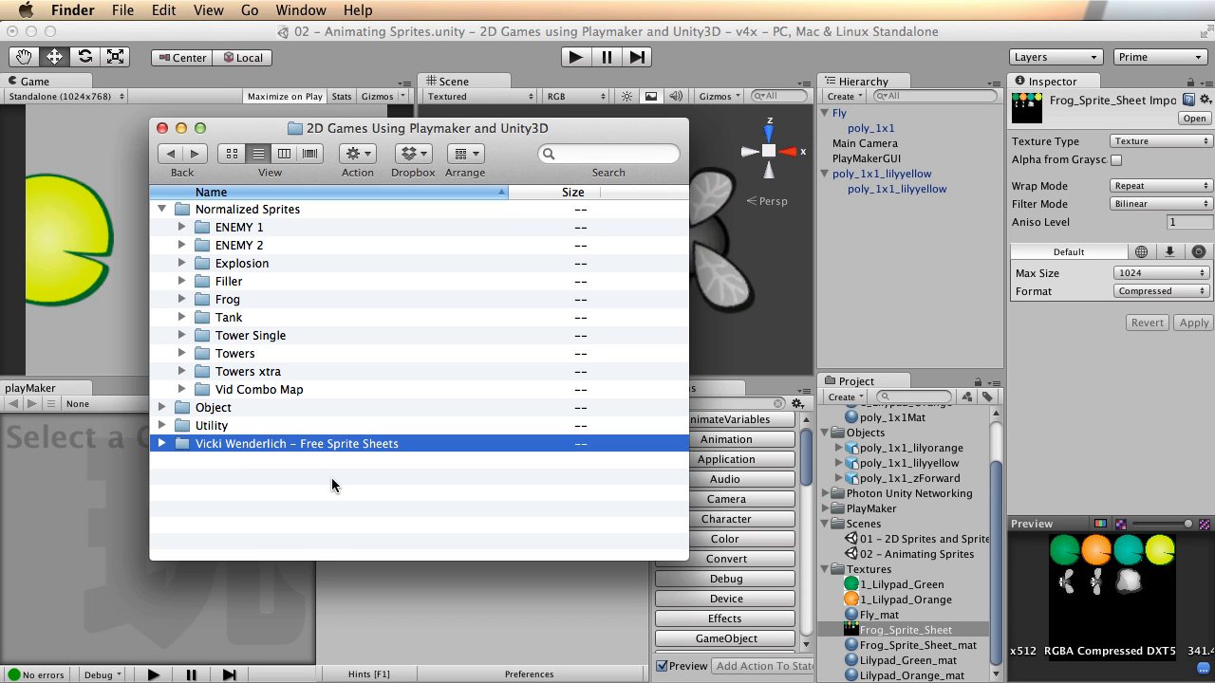
drag(607, 129, 578, 161)
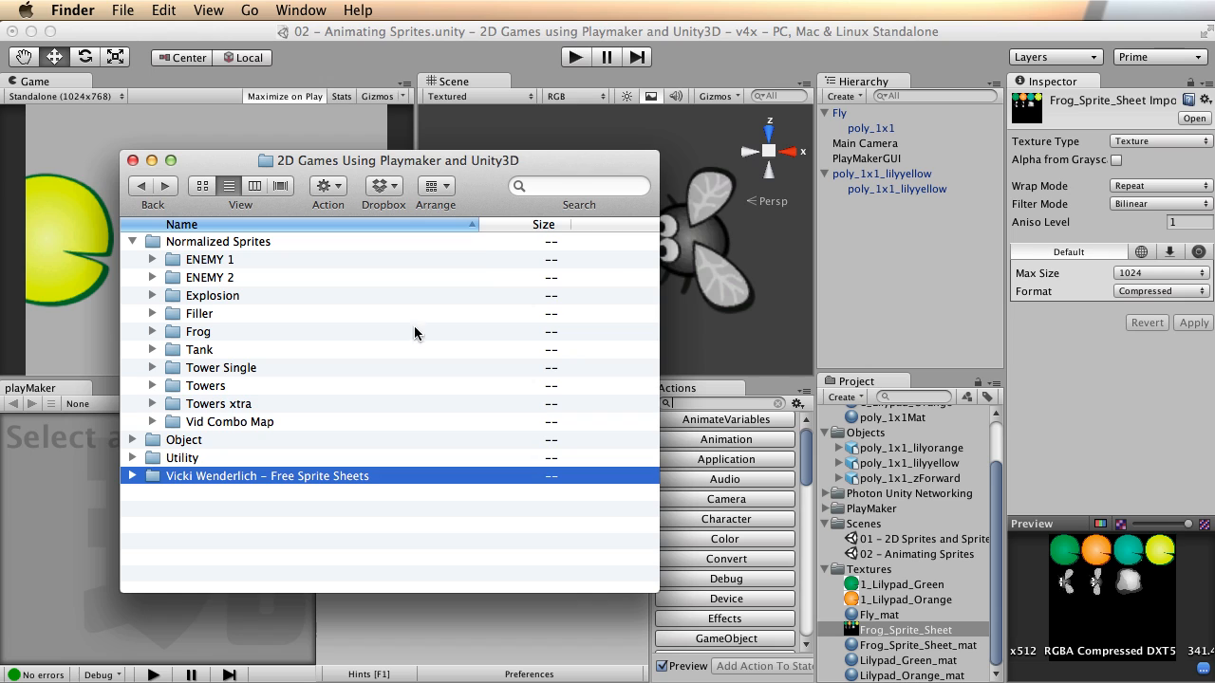
click(294, 556)
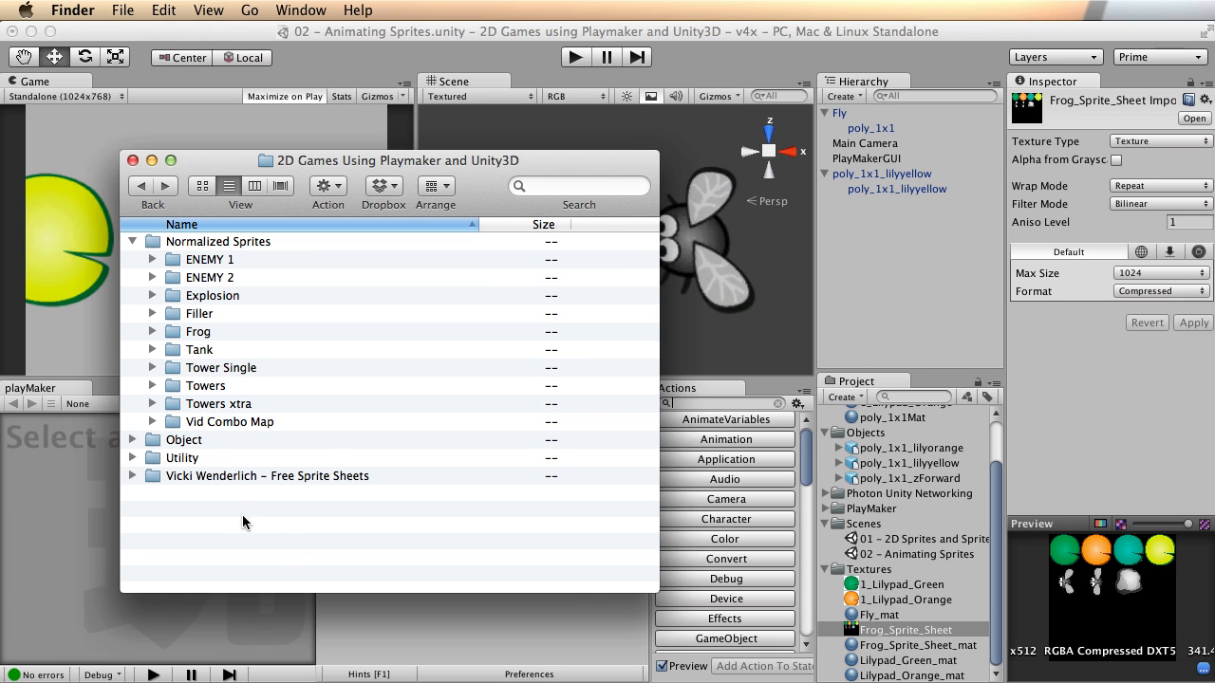
click(291, 479)
click(289, 556)
click(133, 476)
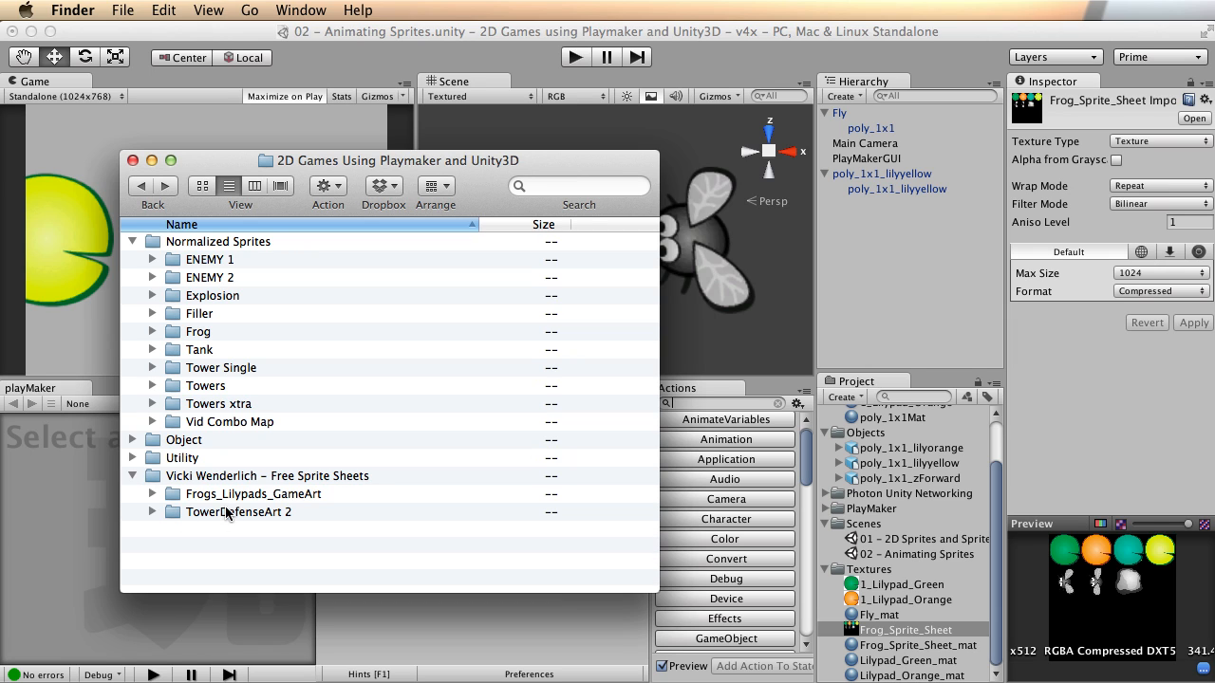
click(237, 499)
click(127, 477)
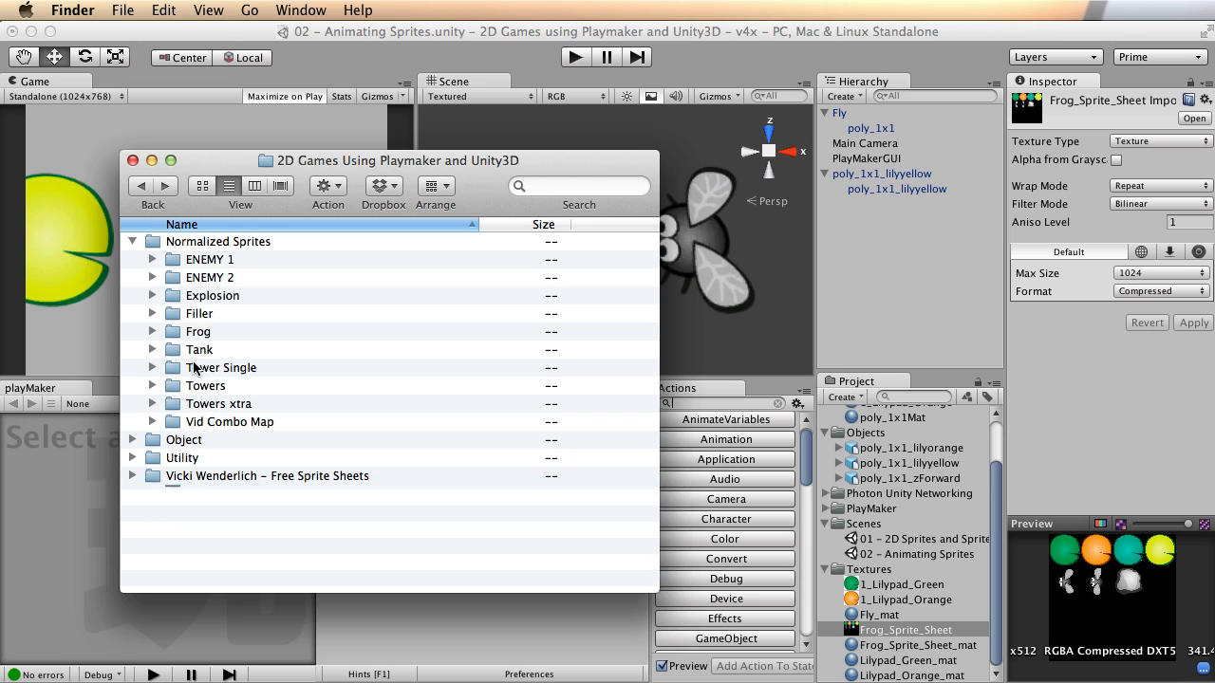
Step: Open 2_Fly_1.tiff and 2_Fly_2.tiff from the Square folder of the normalized Frog sprites in Pixelmator
double_click(177, 332)
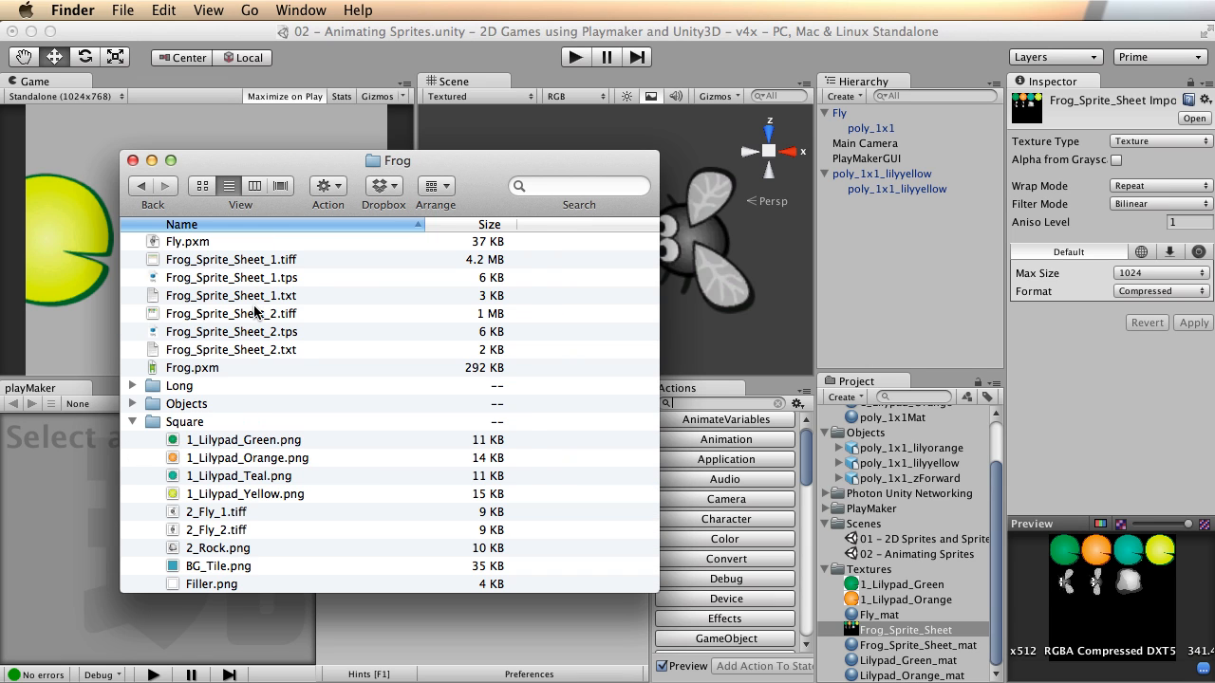
click(206, 513)
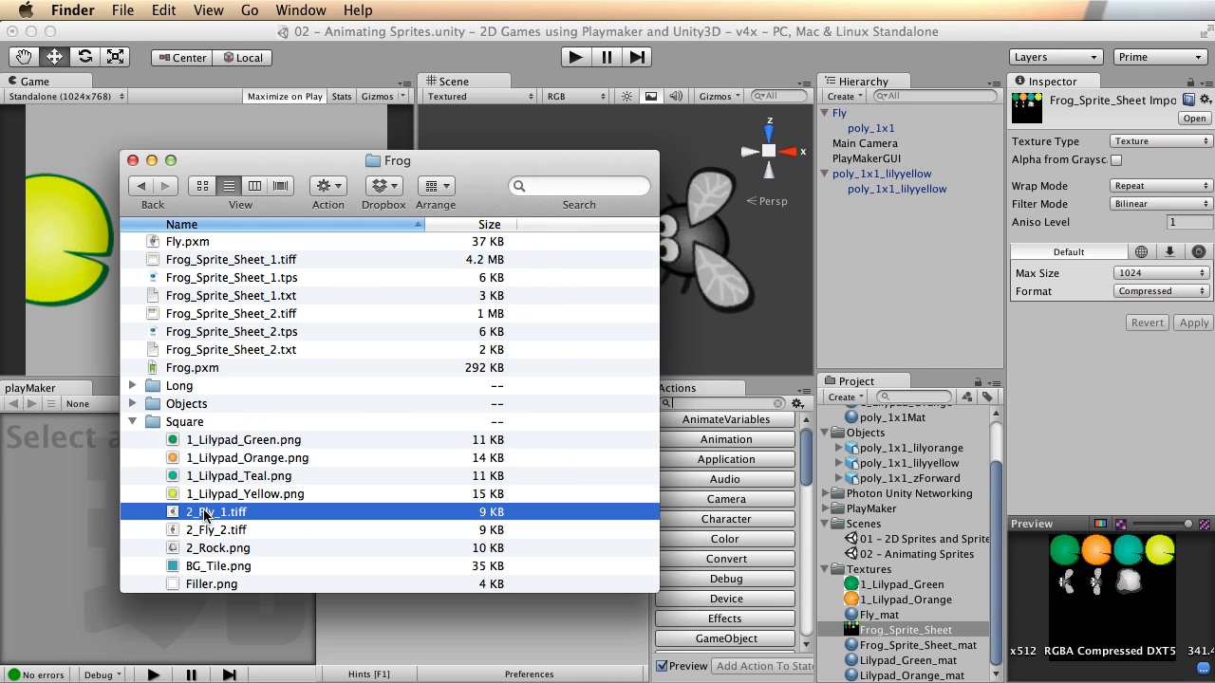
shift+click(211, 533)
right_click(203, 513)
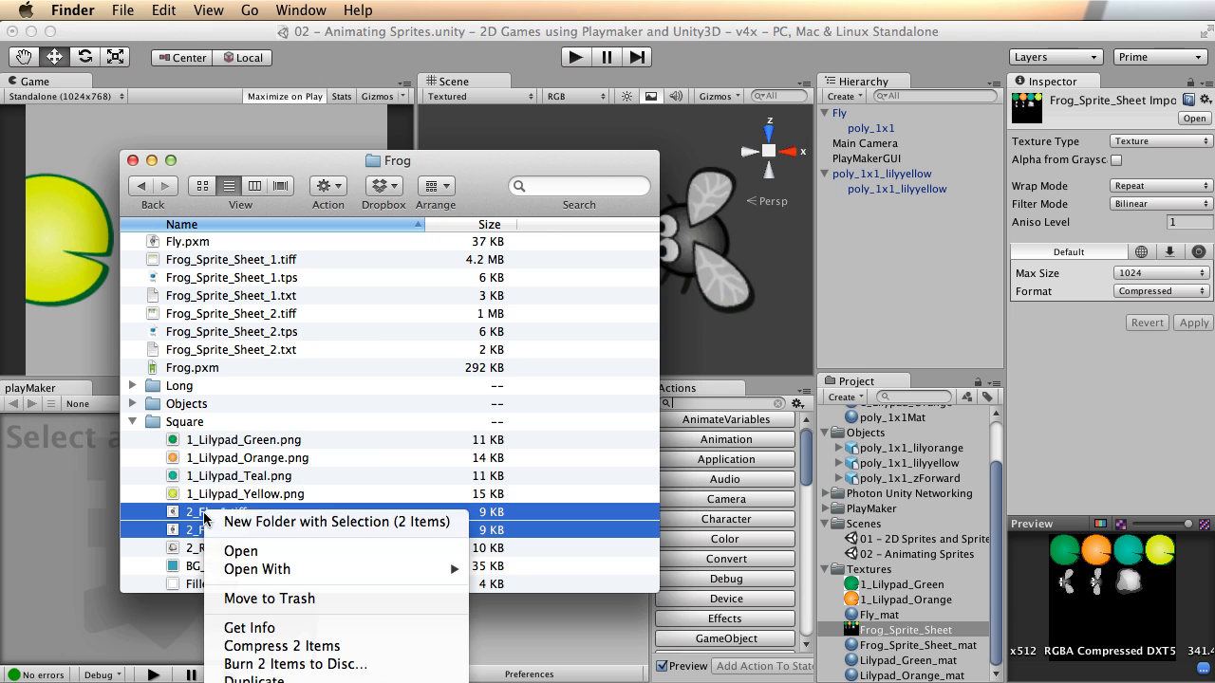
mouse_move(278, 573)
click(570, 679)
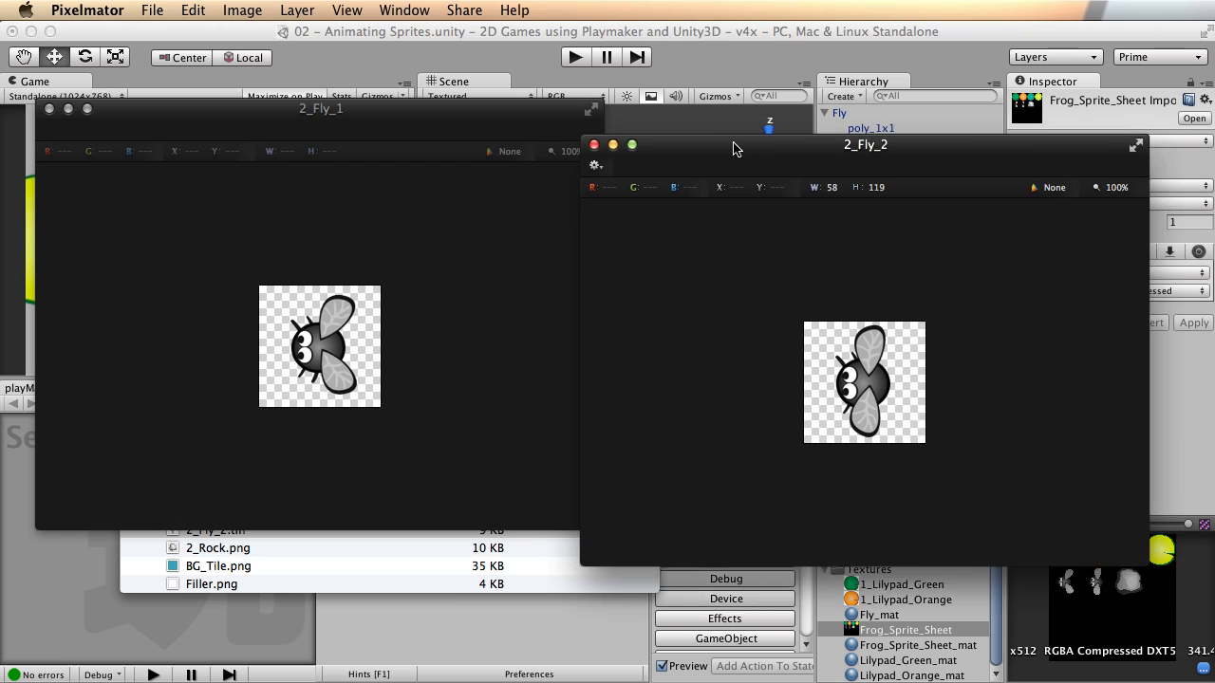
Step: Rotate the 2_Fly_2 canvas 90° right and close it, saving a TIFF copy over the original file
drag(732, 147, 680, 166)
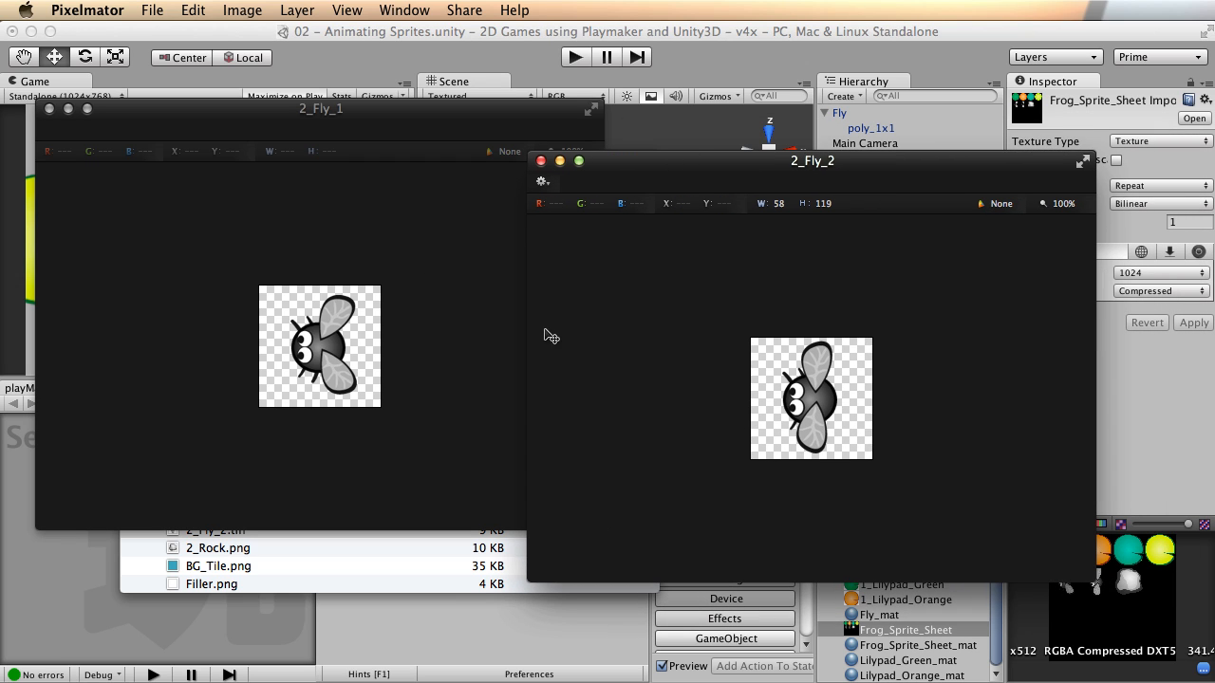
click(243, 10)
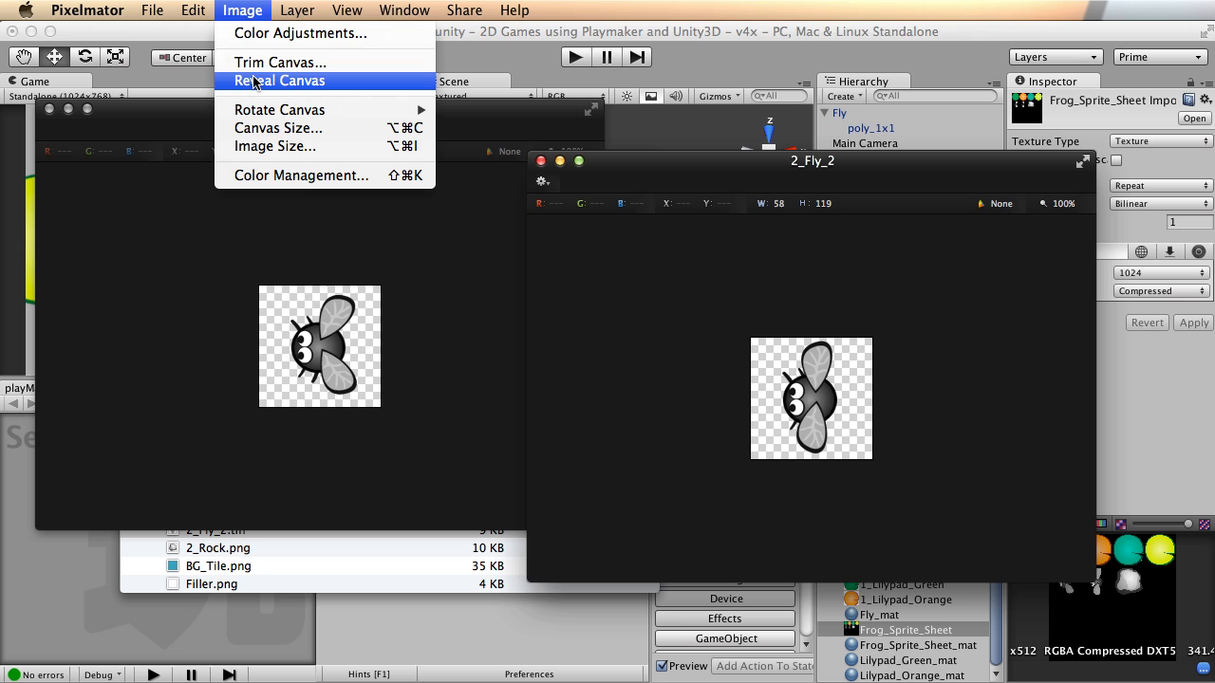
mouse_move(248, 112)
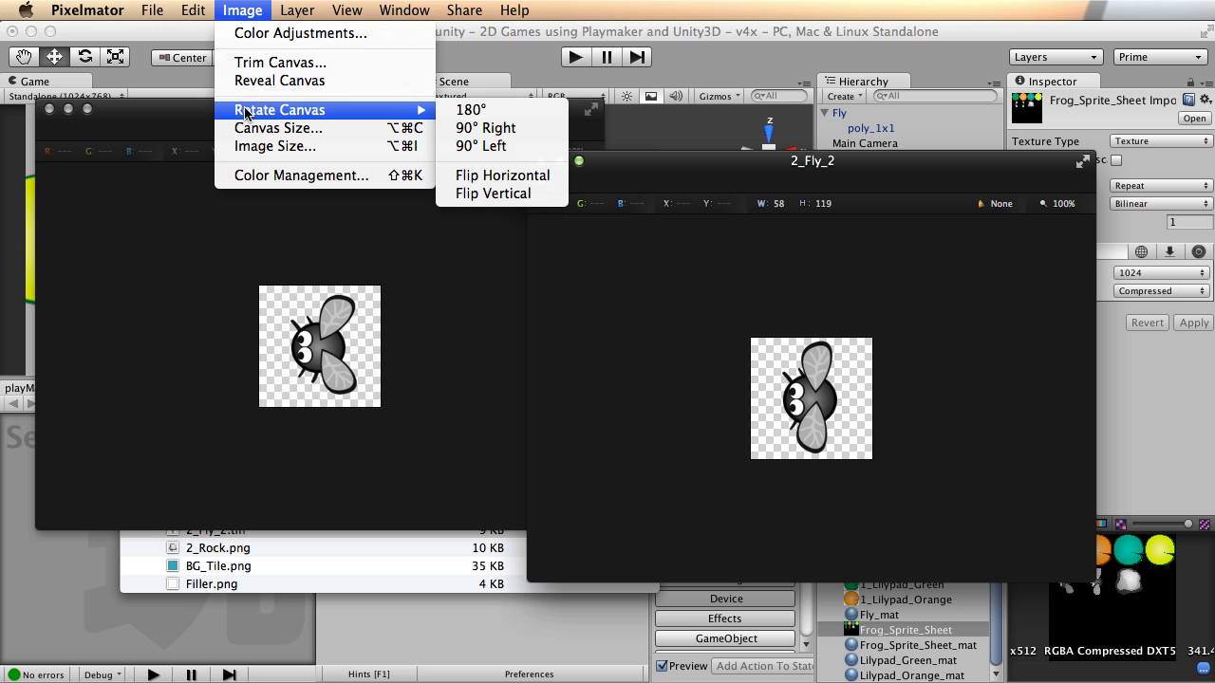
click(525, 131)
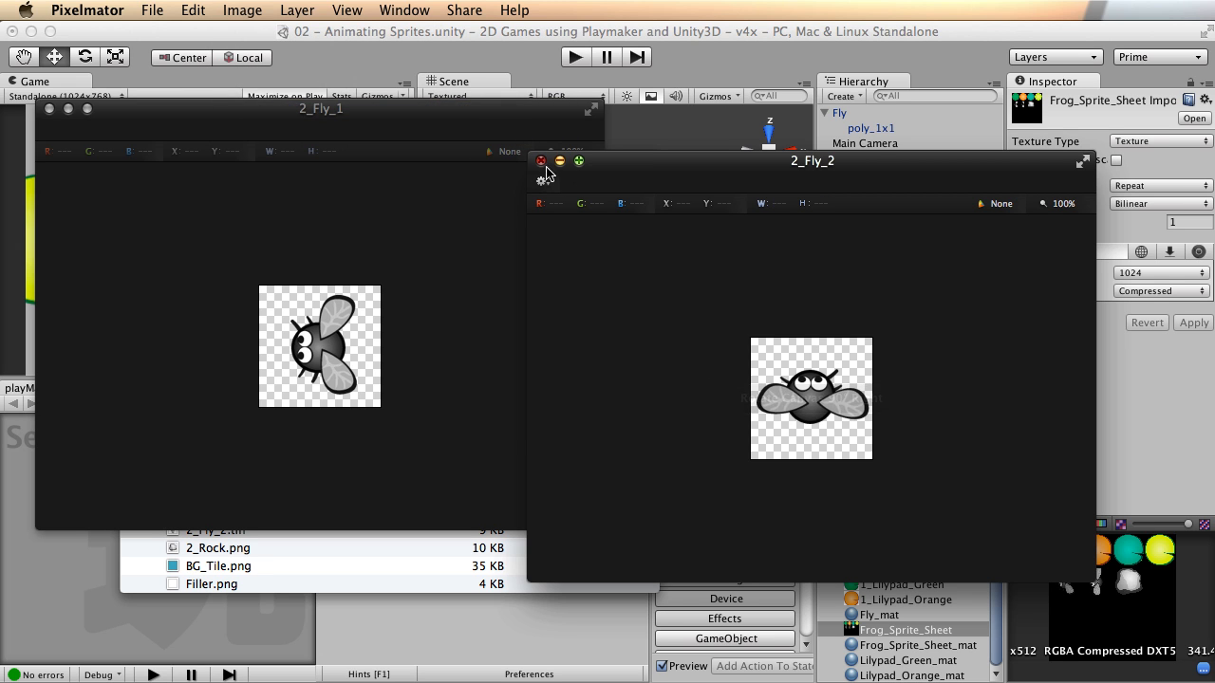
click(541, 162)
click(675, 434)
click(968, 383)
click(940, 289)
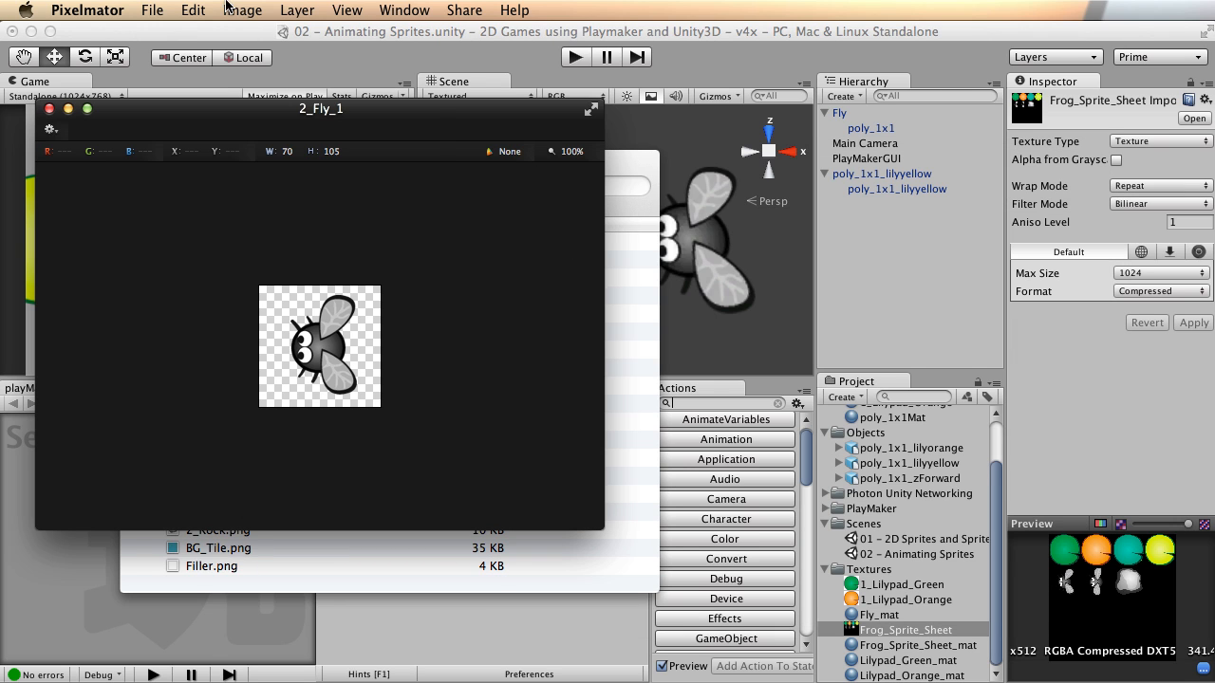
Step: Rotate the 2_Fly_1 canvas 90° right and close it, saving a TIFF copy over the original file
click(229, 9)
mouse_move(270, 112)
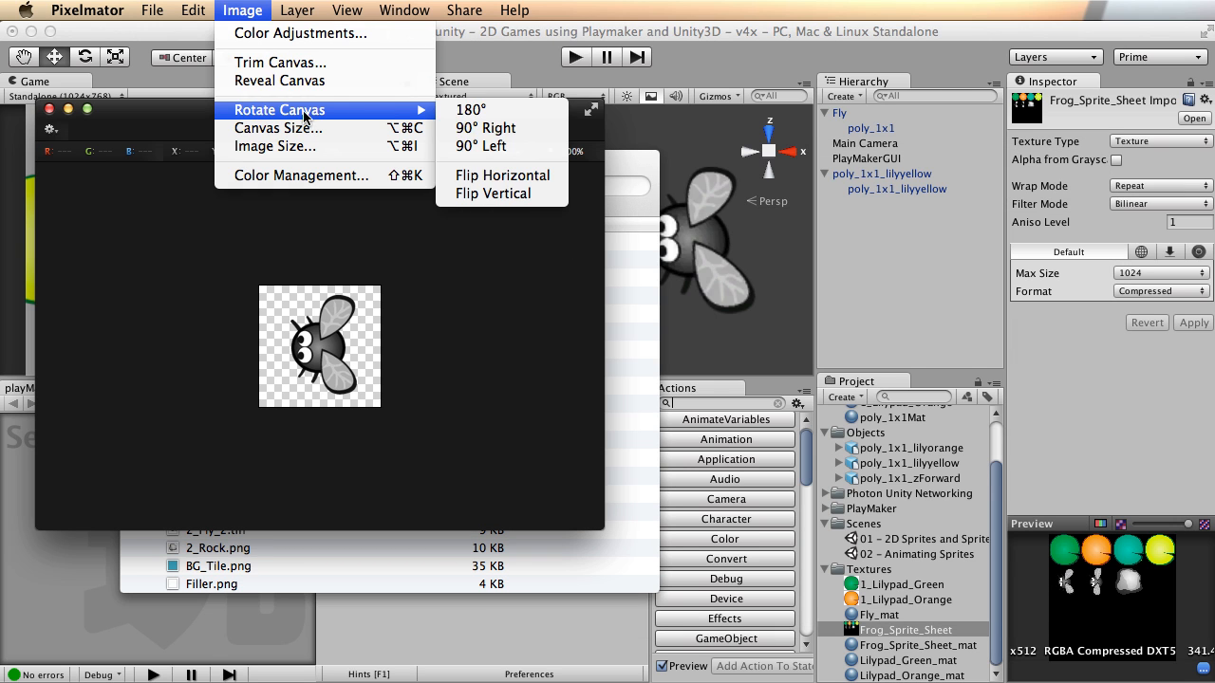
click(509, 132)
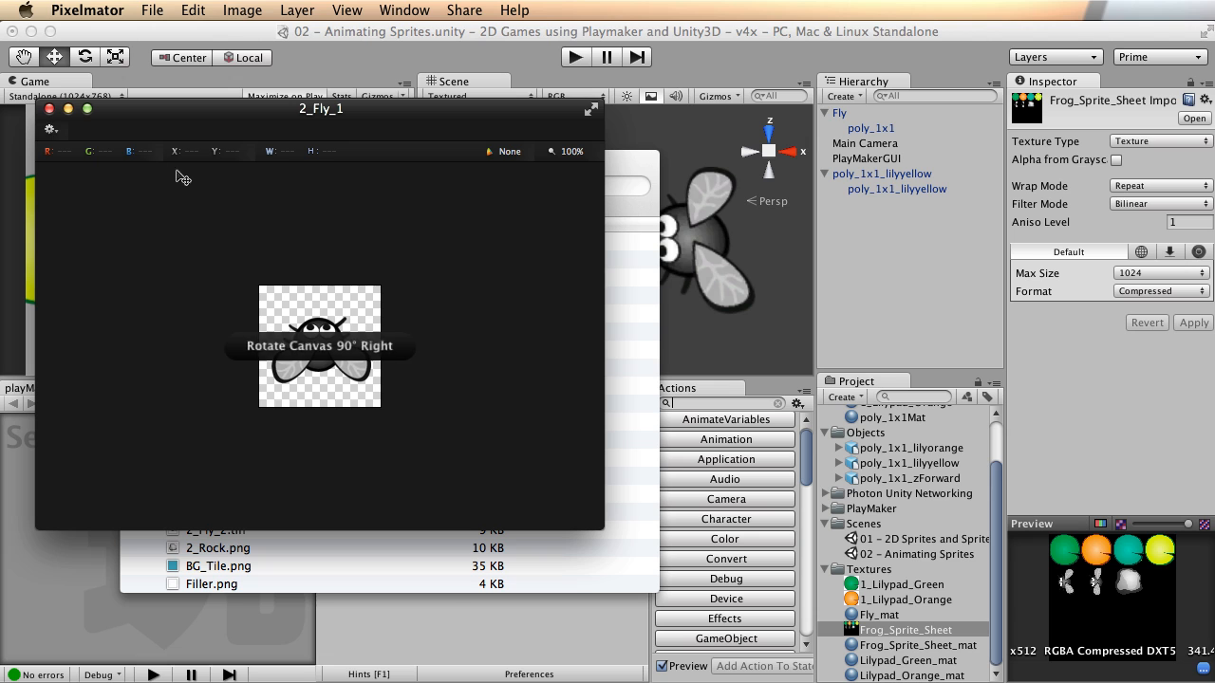
click(49, 109)
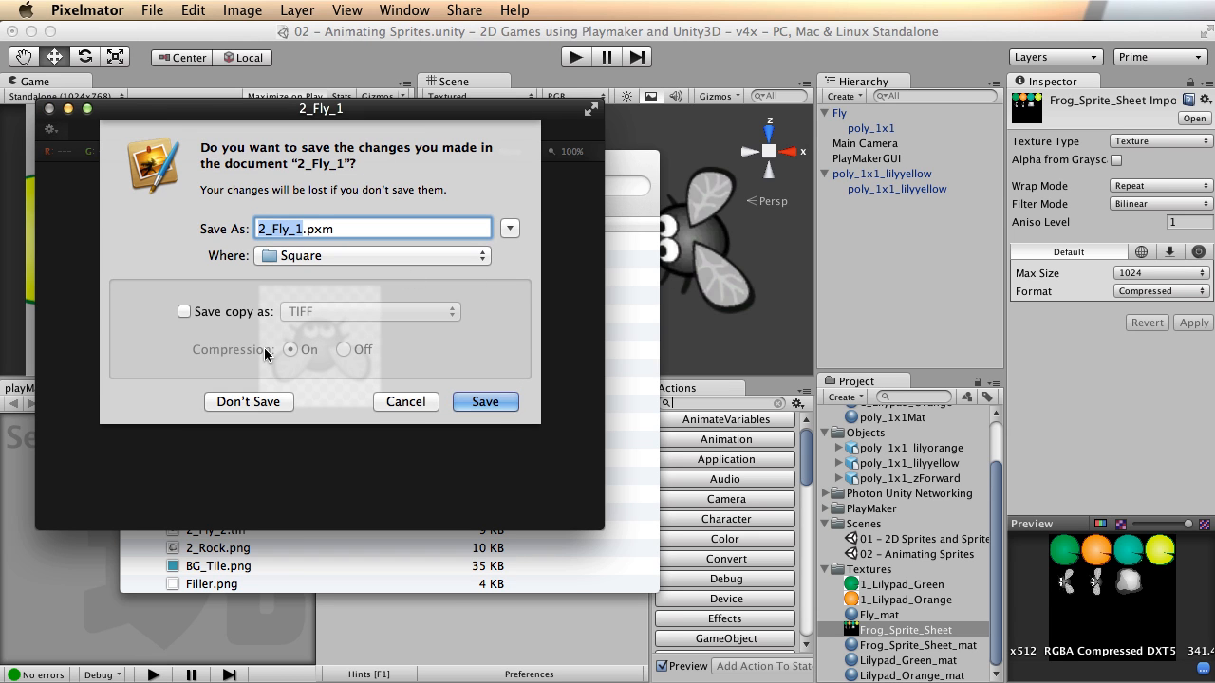
click(204, 313)
click(465, 328)
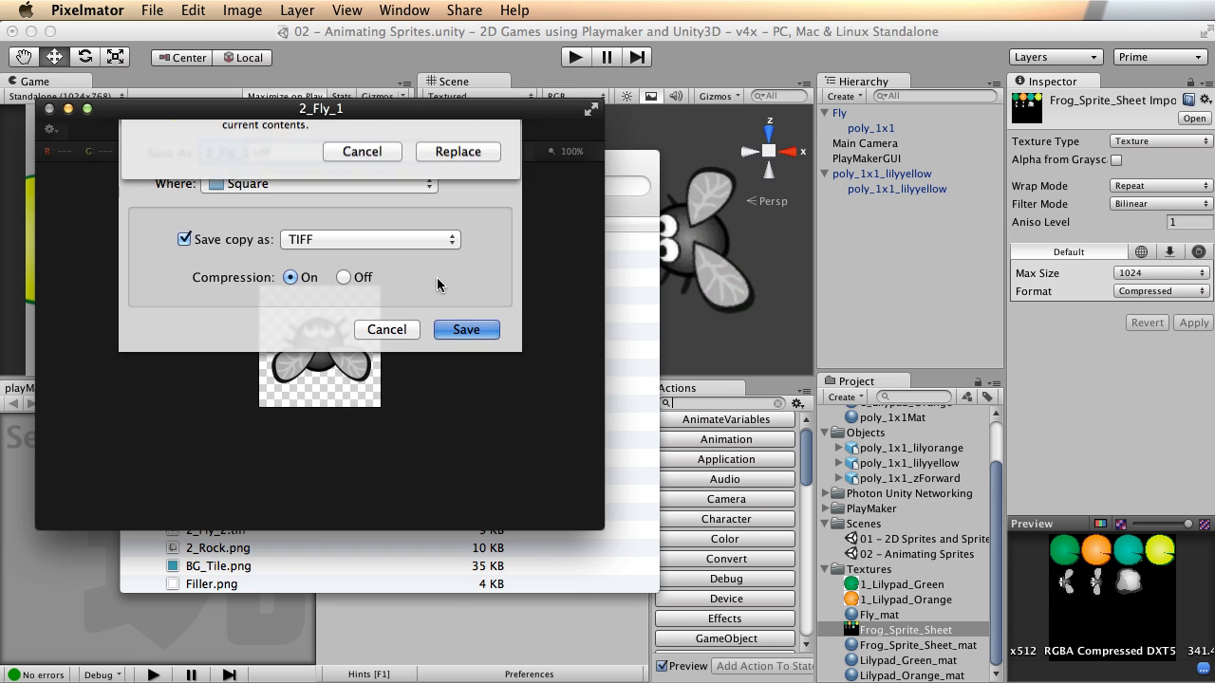
click(470, 238)
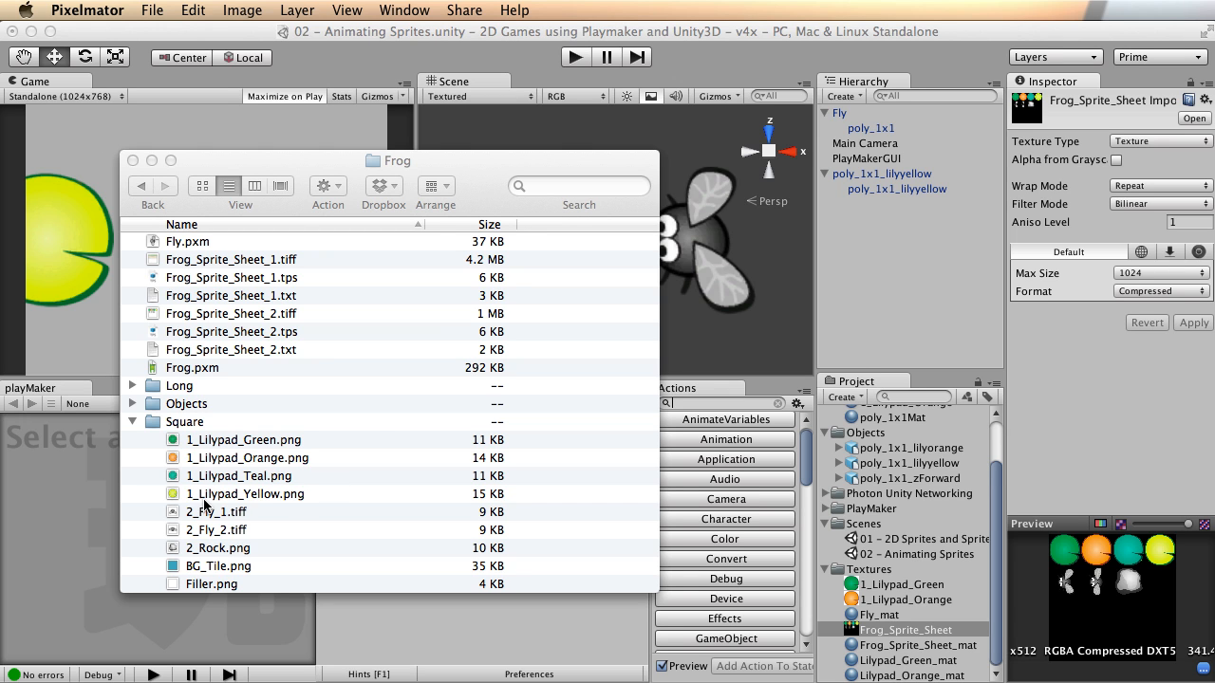
Step: Open Tower Test Sheet.tps from the Example Sprite Sheets folder in TexturePacker
drag(468, 201, 429, 227)
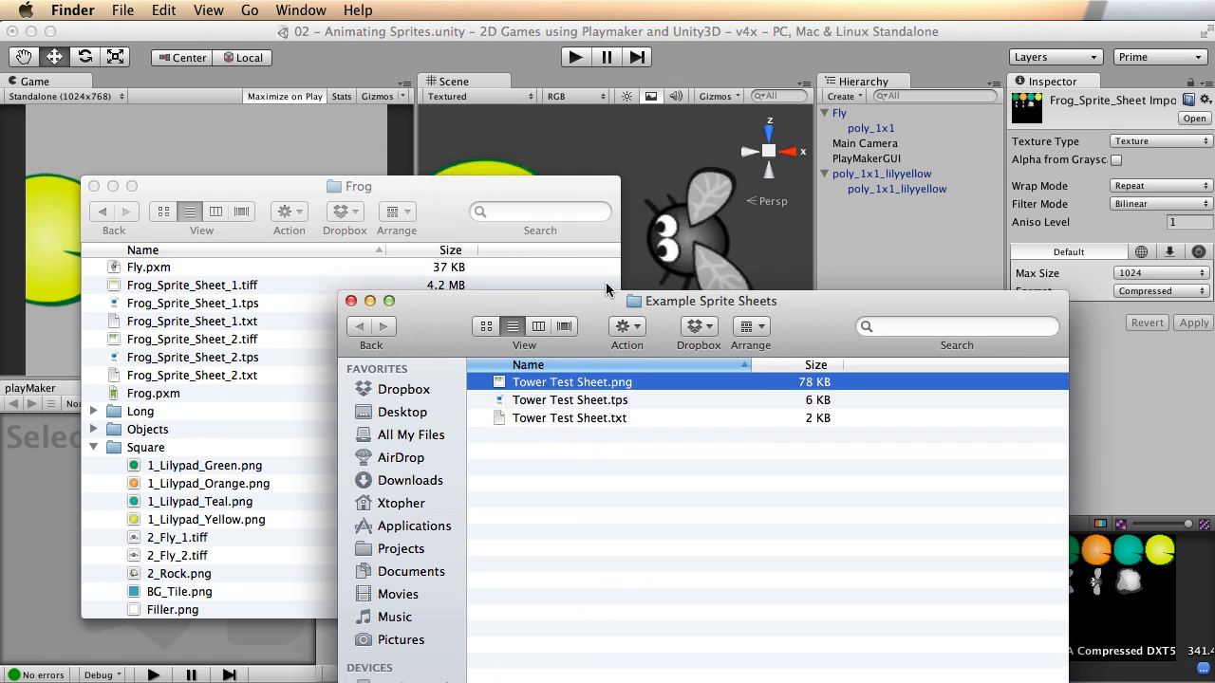
drag(631, 290, 453, 127)
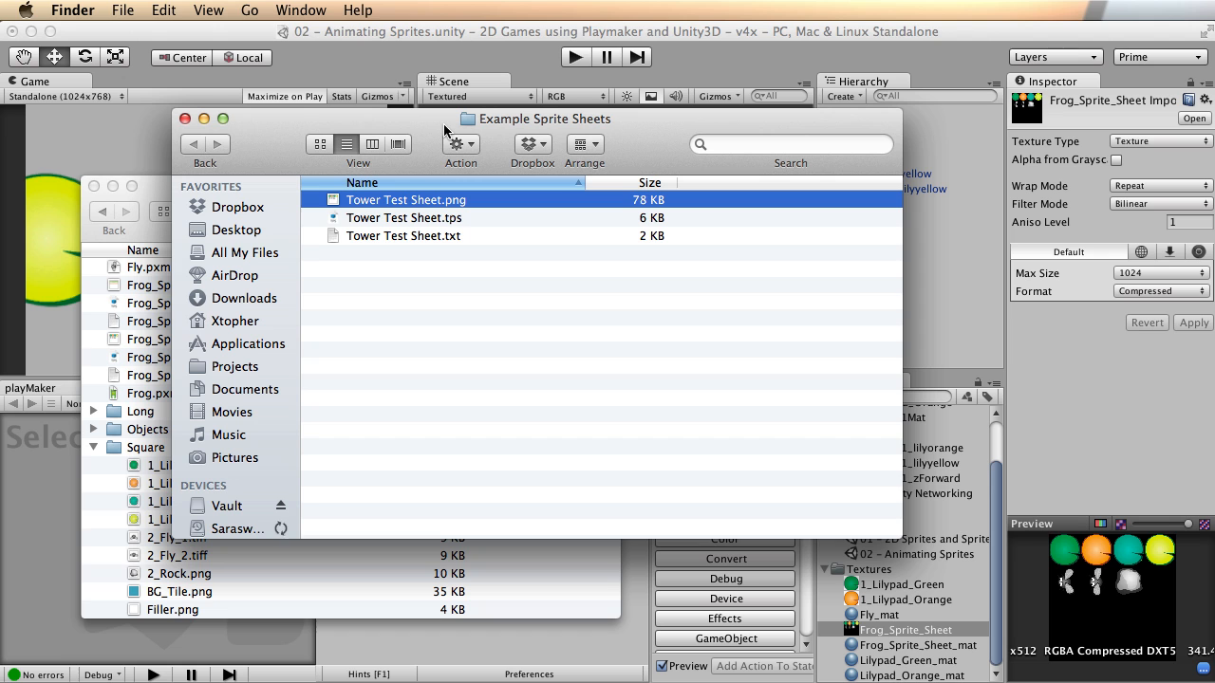
double_click(389, 219)
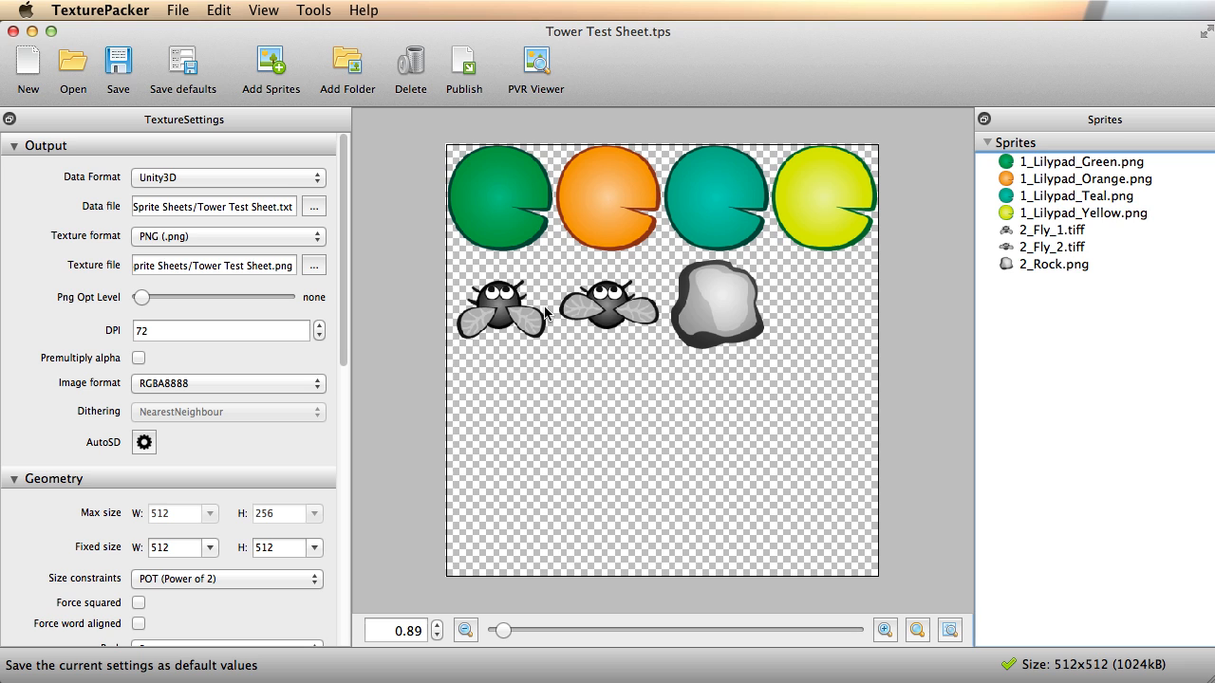
Step: Check which cell each lilypad, fly and rock sprite occupies in the Tower Test Sheet, and return to Finder
click(1058, 214)
click(1049, 232)
click(1051, 248)
click(1051, 265)
click(1049, 248)
click(1049, 230)
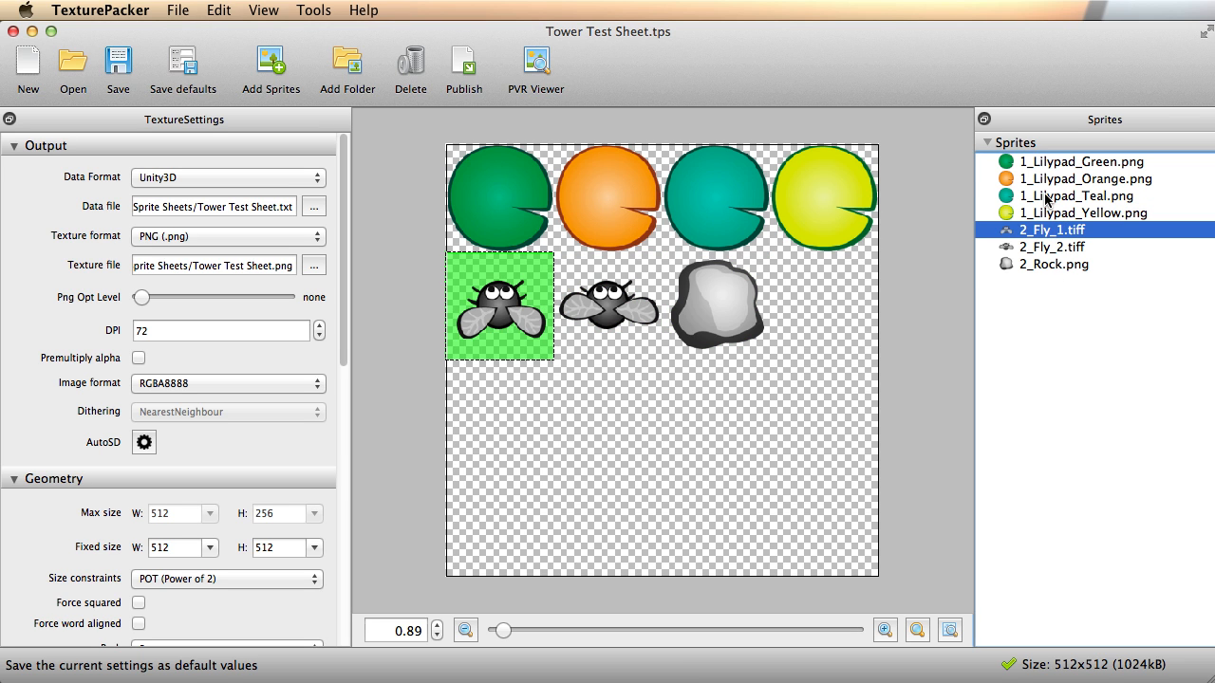
click(1049, 163)
click(1053, 180)
click(1053, 196)
click(1049, 230)
key(super+Tab)
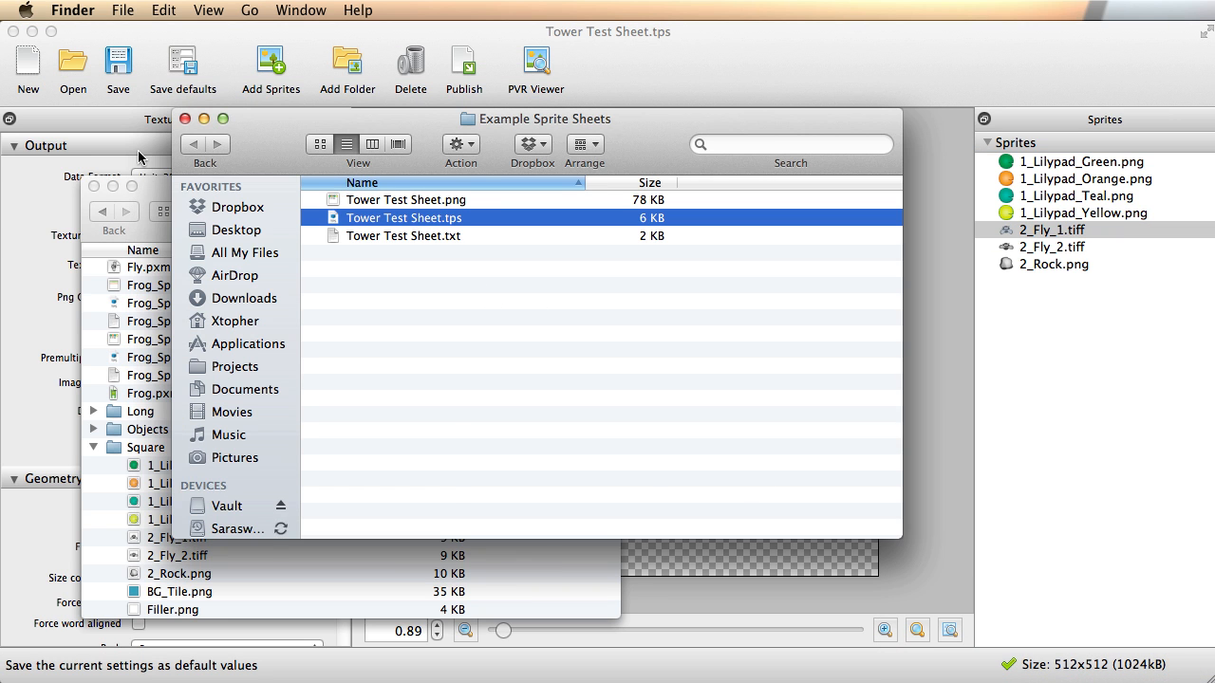
Step: Review the lilypad, fly and rock source images in the Square folder of the Frog folder
click(155, 177)
drag(155, 177, 132, 154)
click(165, 432)
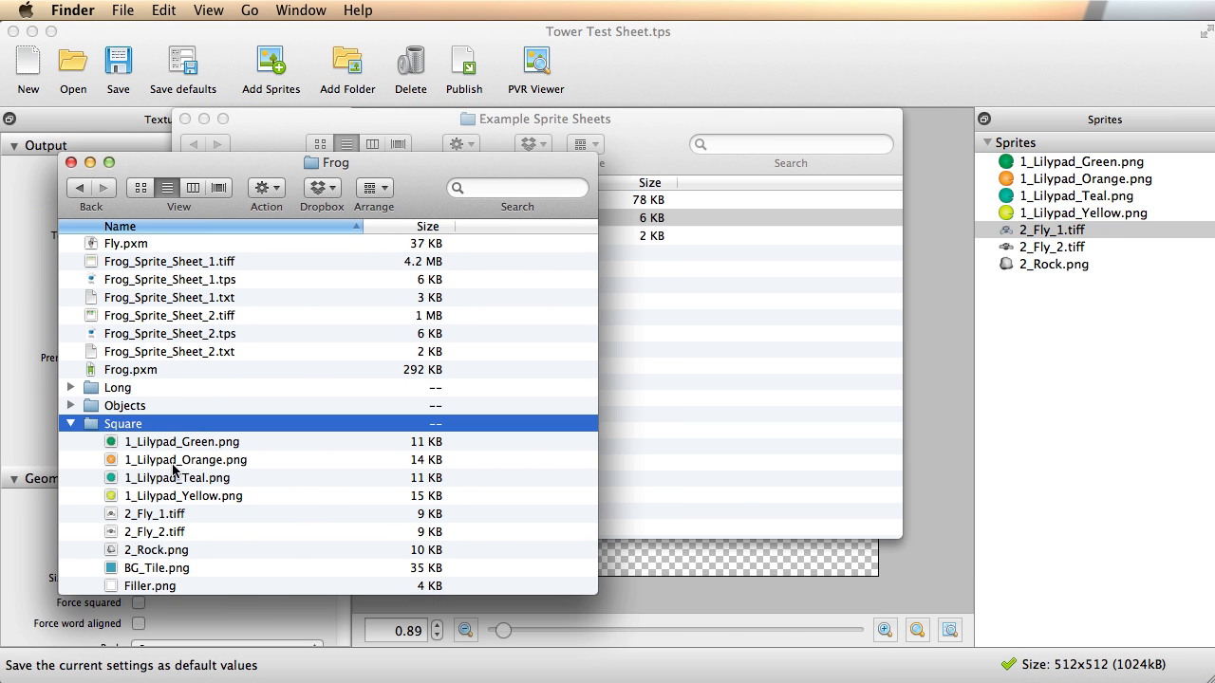
click(186, 462)
click(186, 478)
click(173, 498)
click(162, 513)
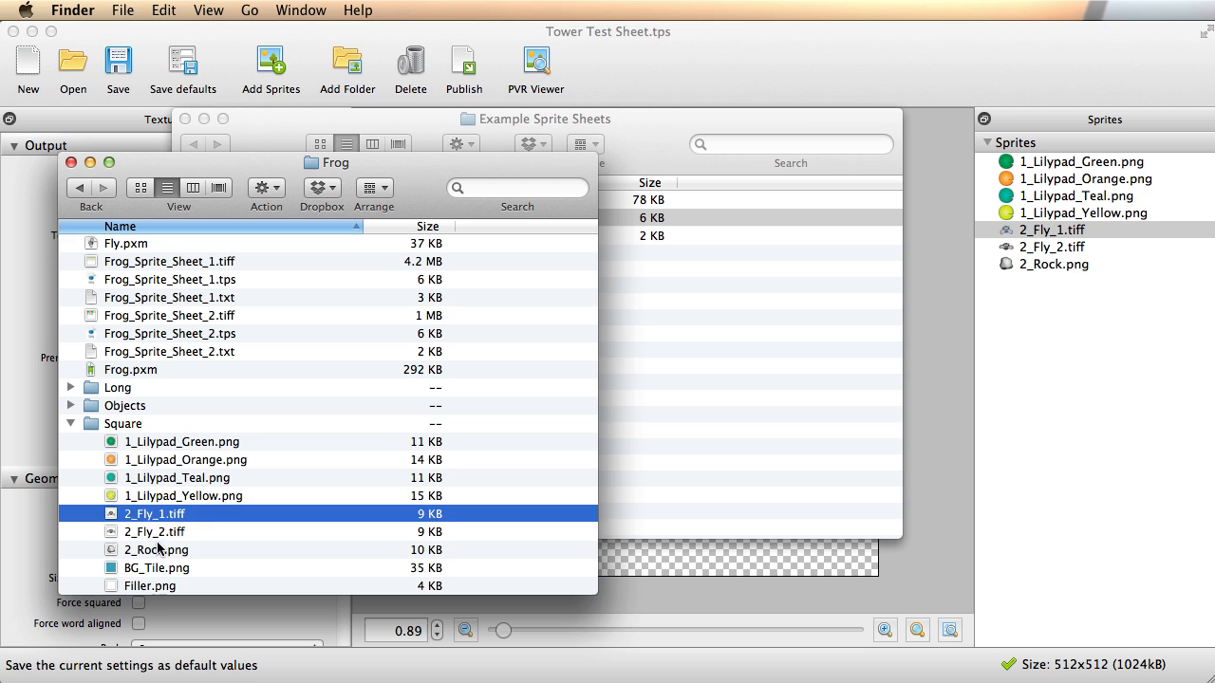
click(156, 531)
click(138, 518)
click(148, 533)
click(146, 516)
click(146, 551)
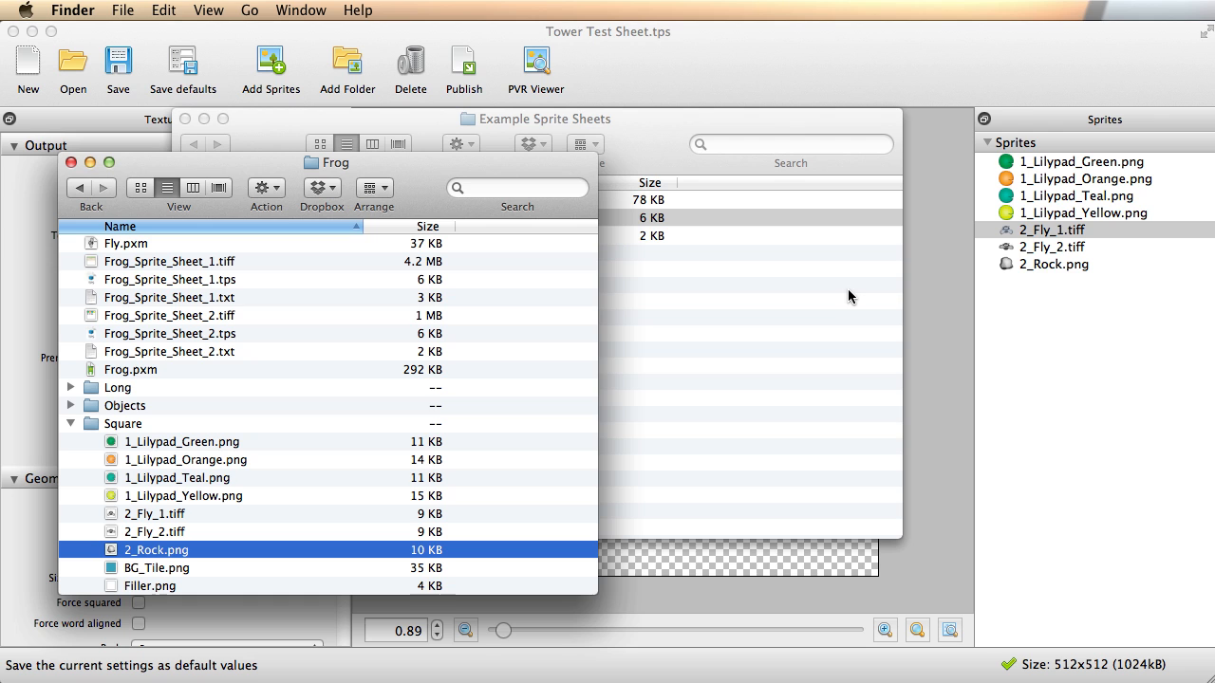
Step: Open Tower Test Sheet.png from the Example Sprite Sheets folder to check which way the flies face, and close it
click(691, 129)
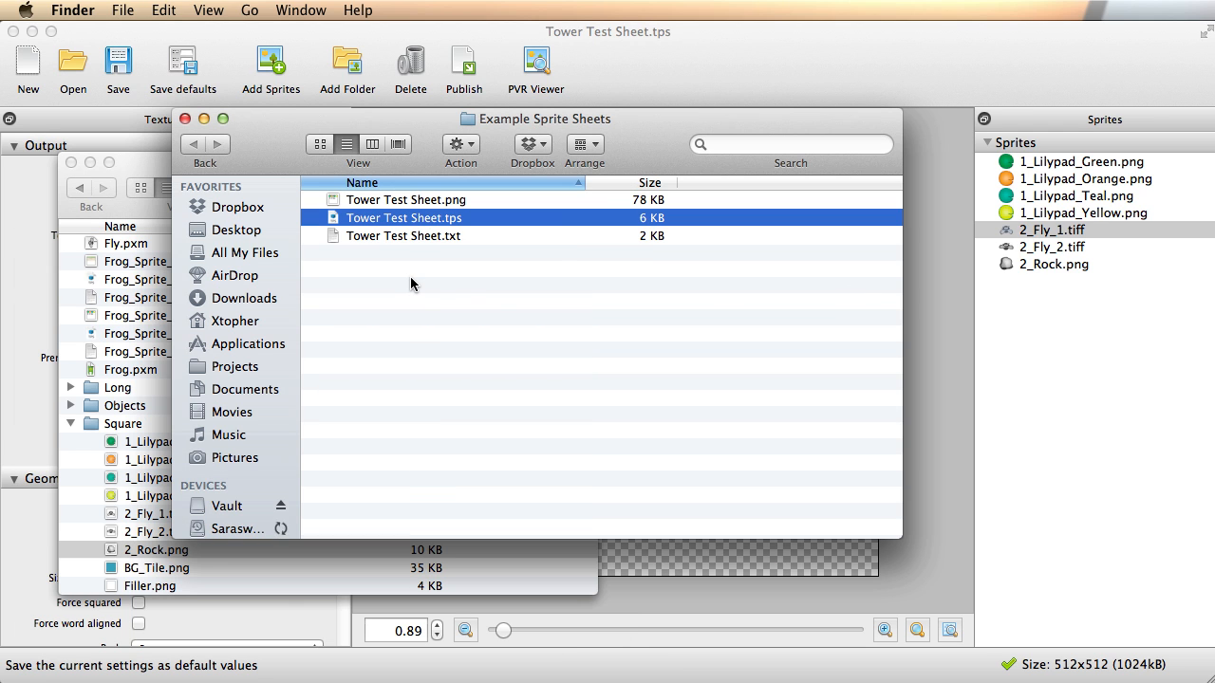
click(149, 167)
drag(202, 168, 193, 182)
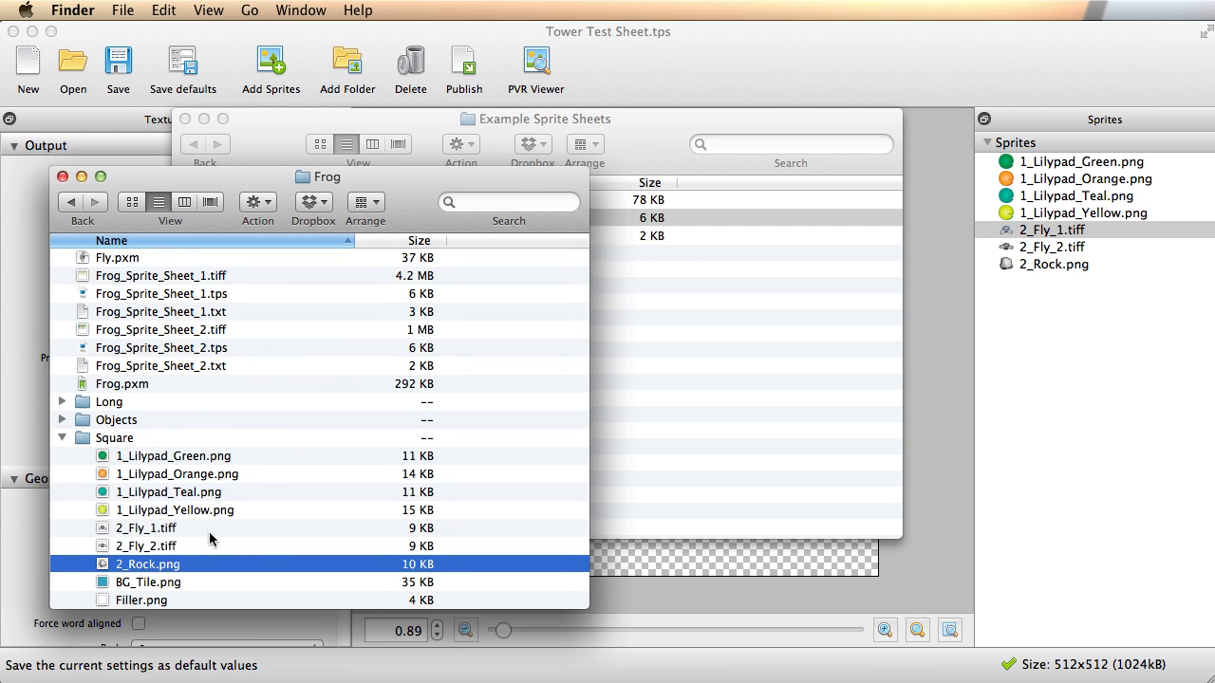
click(630, 134)
click(392, 201)
double_click(392, 201)
drag(167, 35, 242, 59)
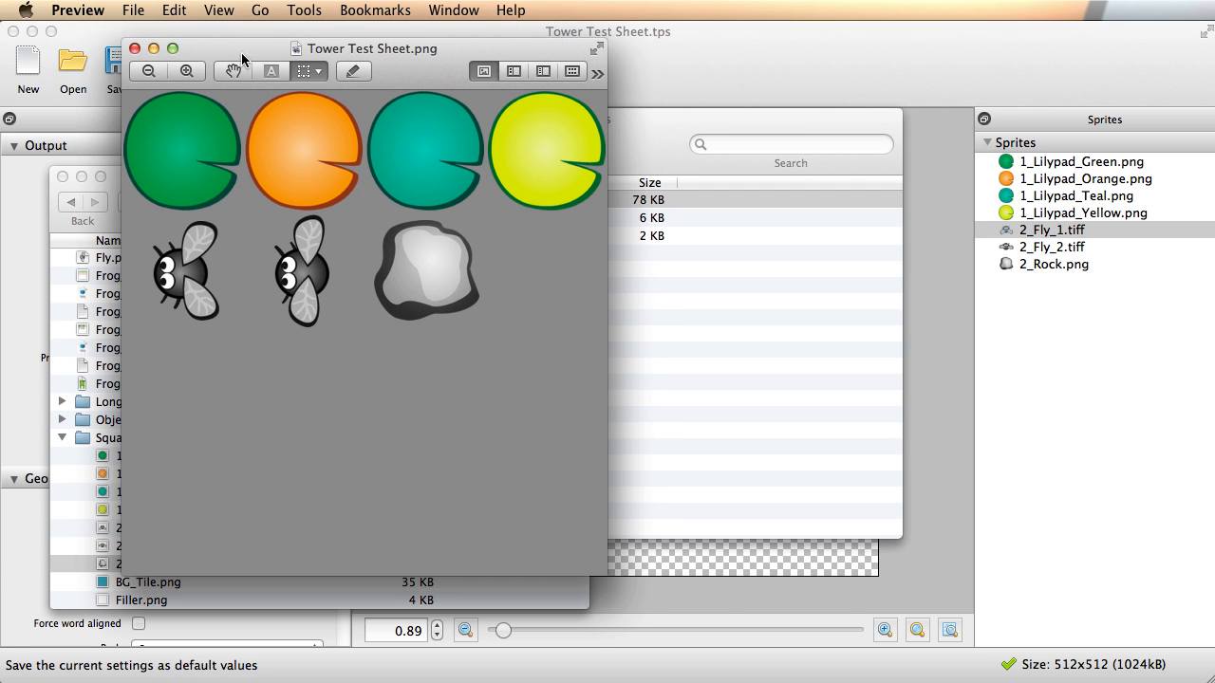
click(134, 48)
Step: Publish the Tower Test Sheet from TexturePacker and check the fly orientation in the resulting PNG
click(350, 94)
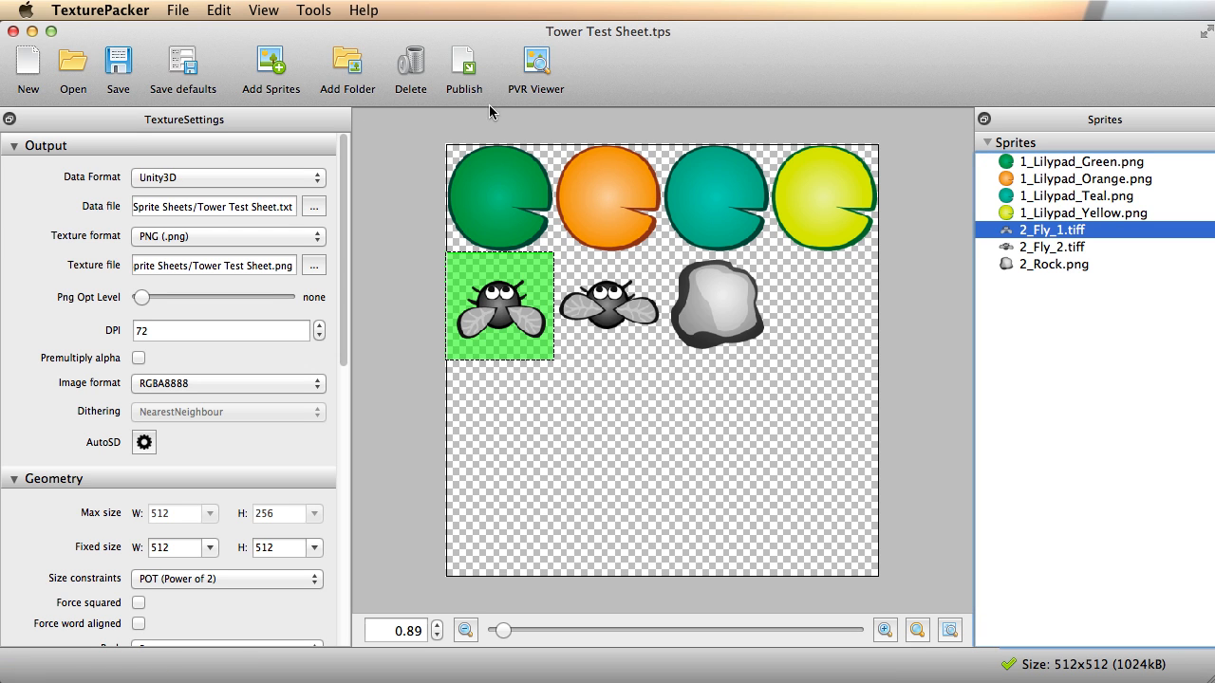
click(469, 63)
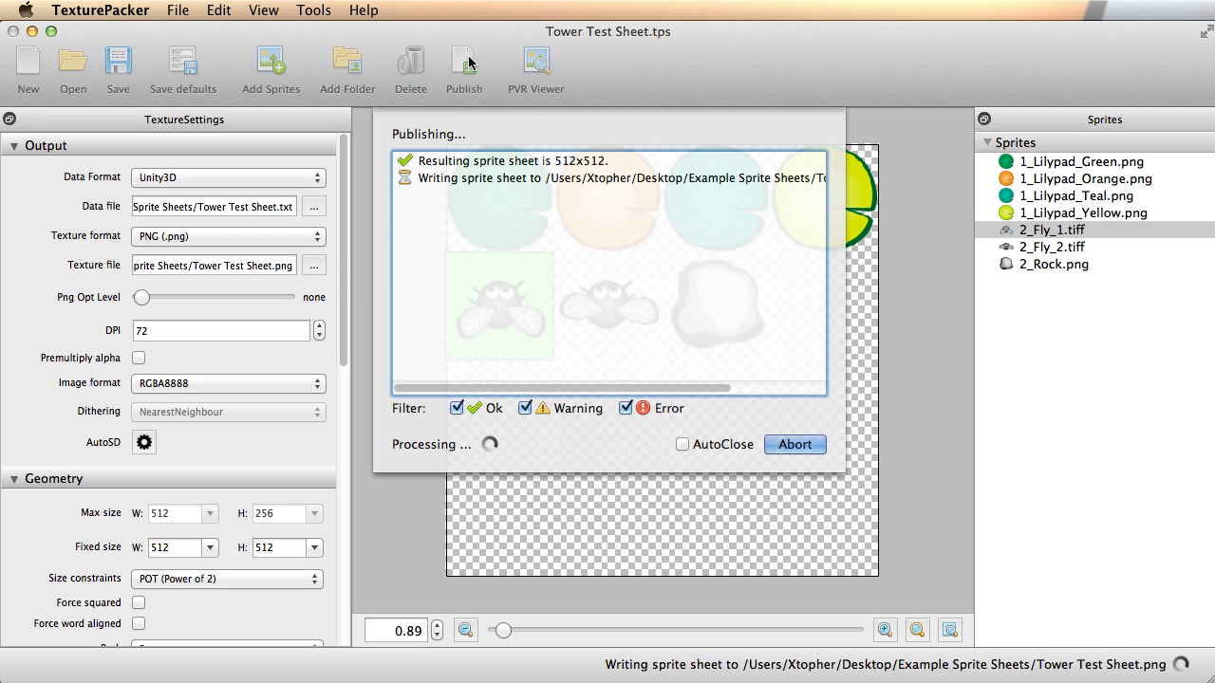
click(803, 445)
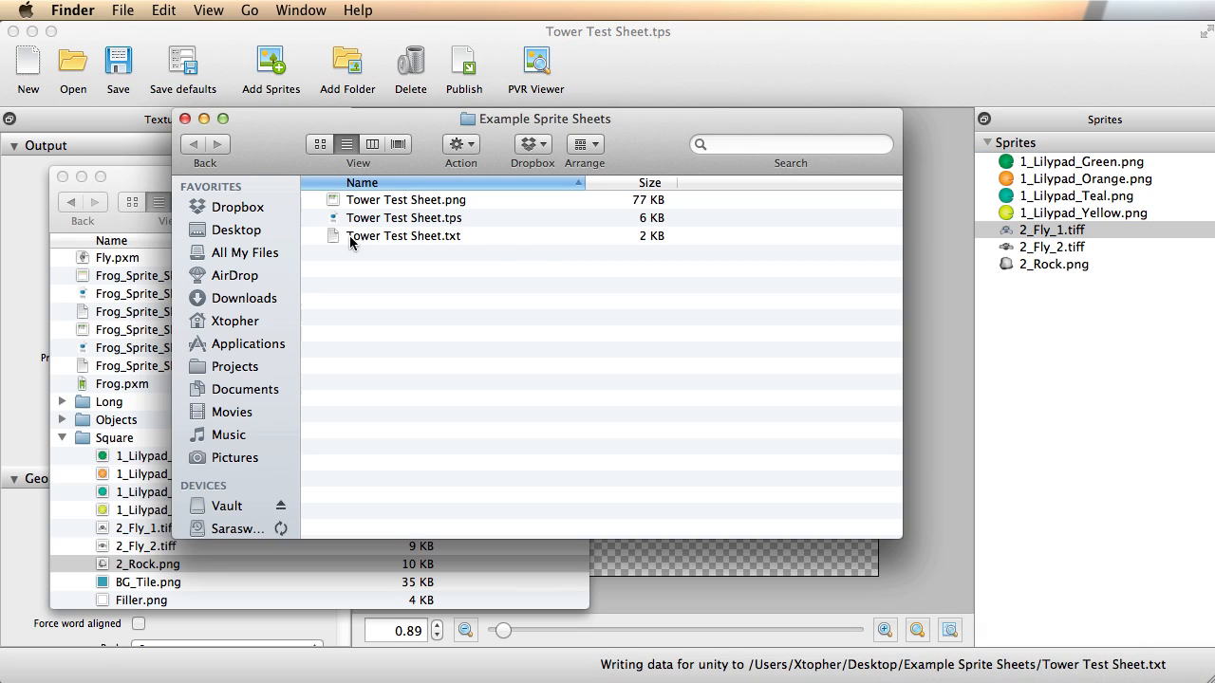
double_click(406, 200)
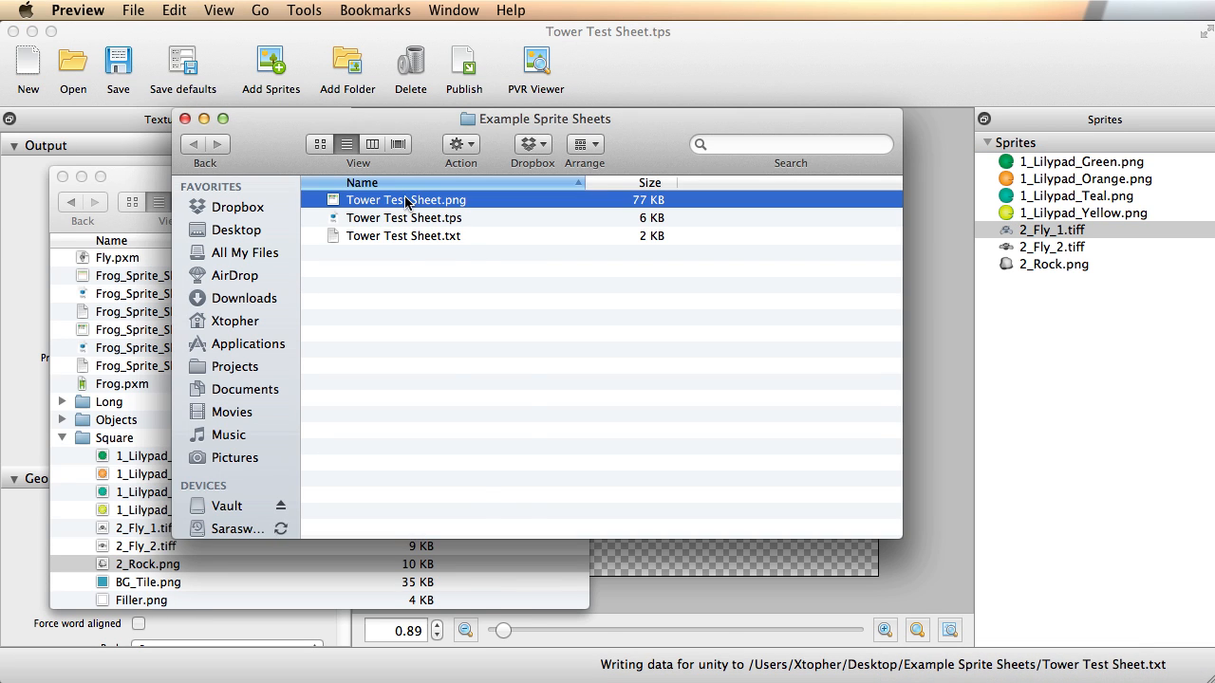
drag(320, 53, 372, 66)
key(super+w)
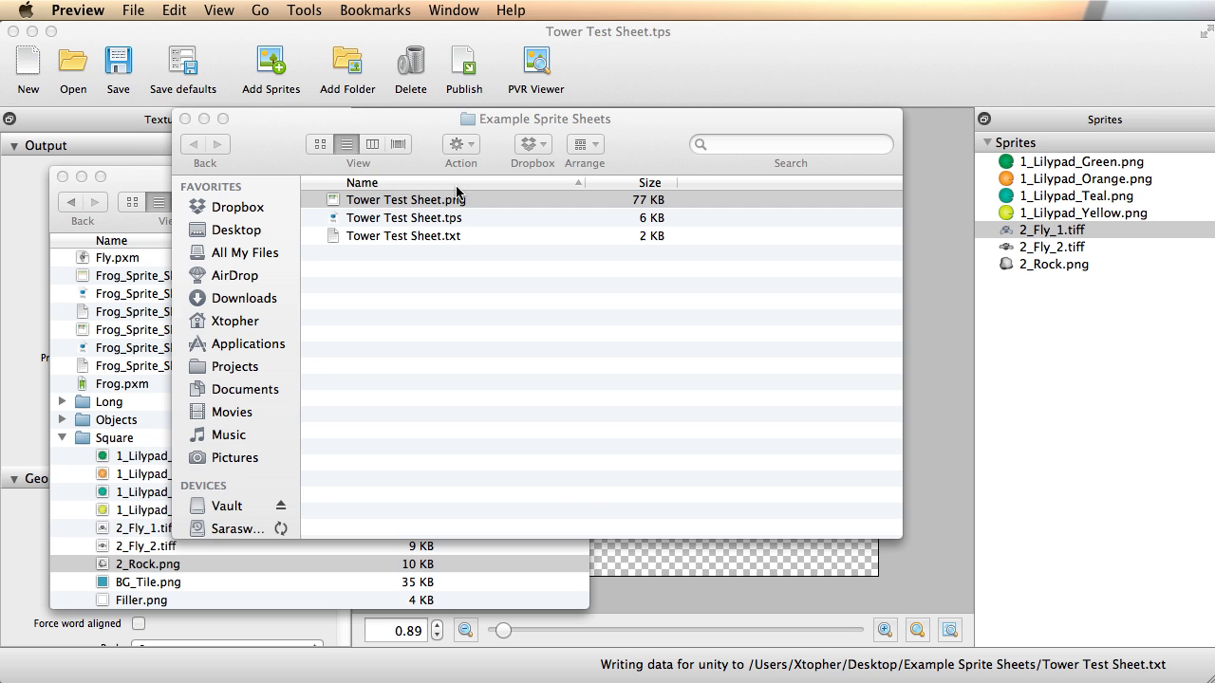
Step: Switch to Unity and copy the name of the Frog_Sprite_Sheet texture in the Textures folder
click(384, 203)
key(Return)
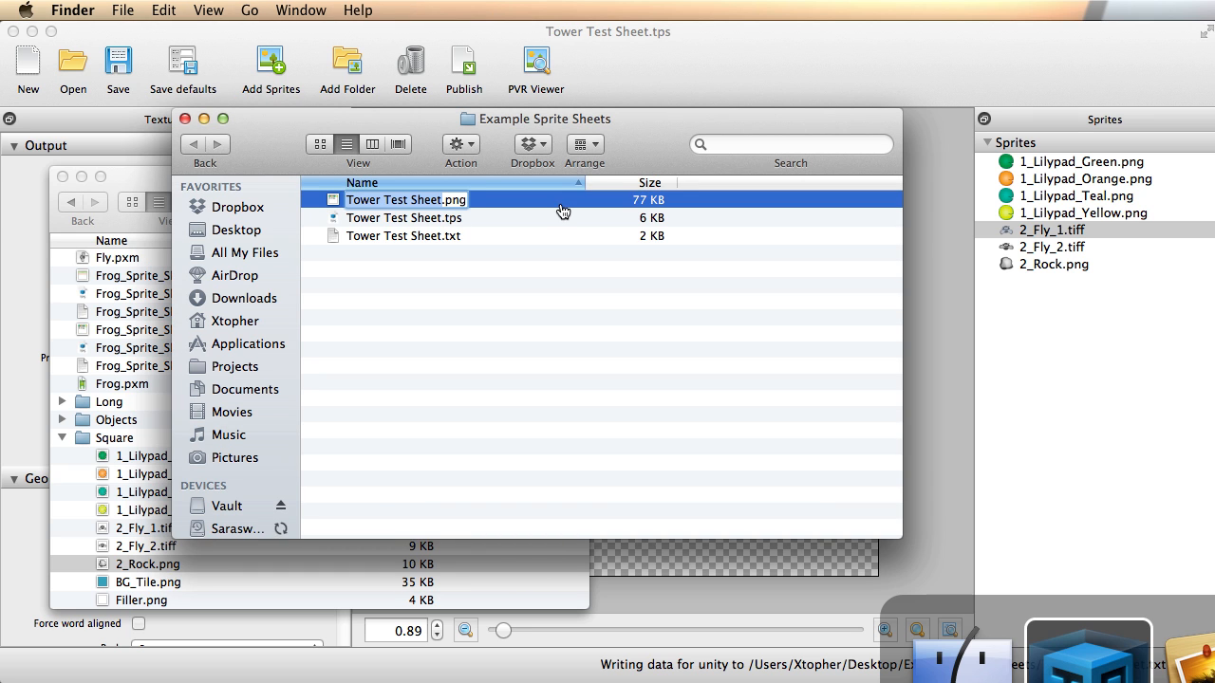
click(1072, 655)
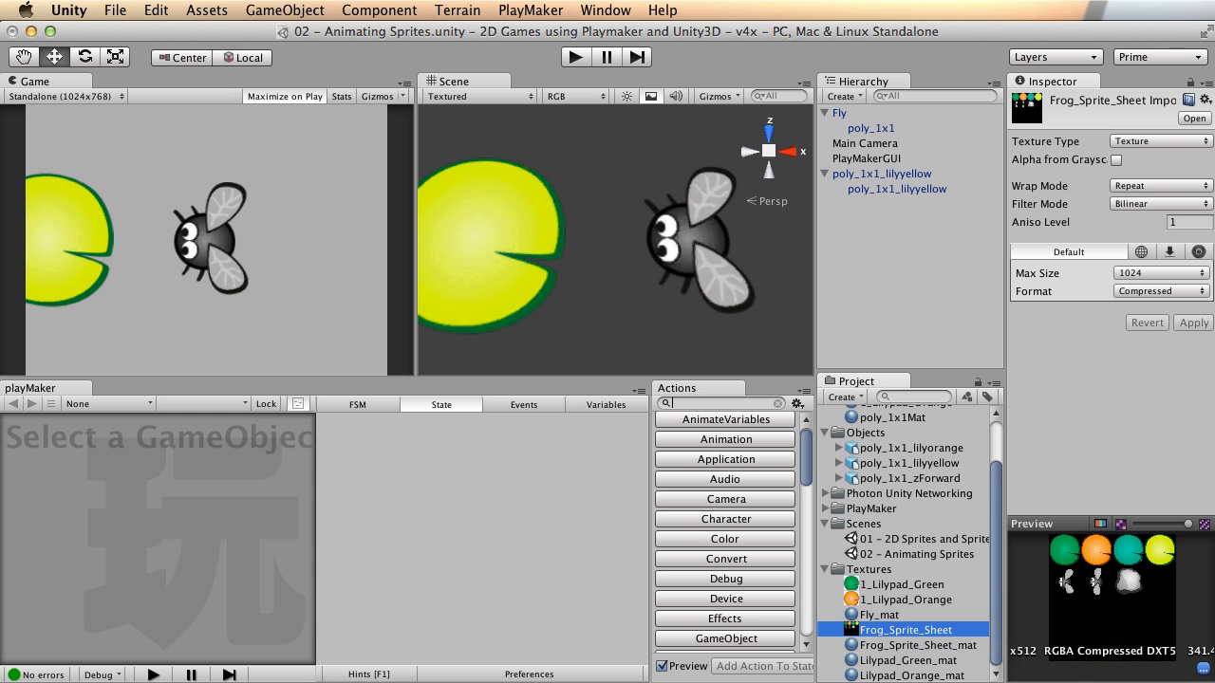
click(880, 615)
click(863, 630)
key(Return)
key(super+c)
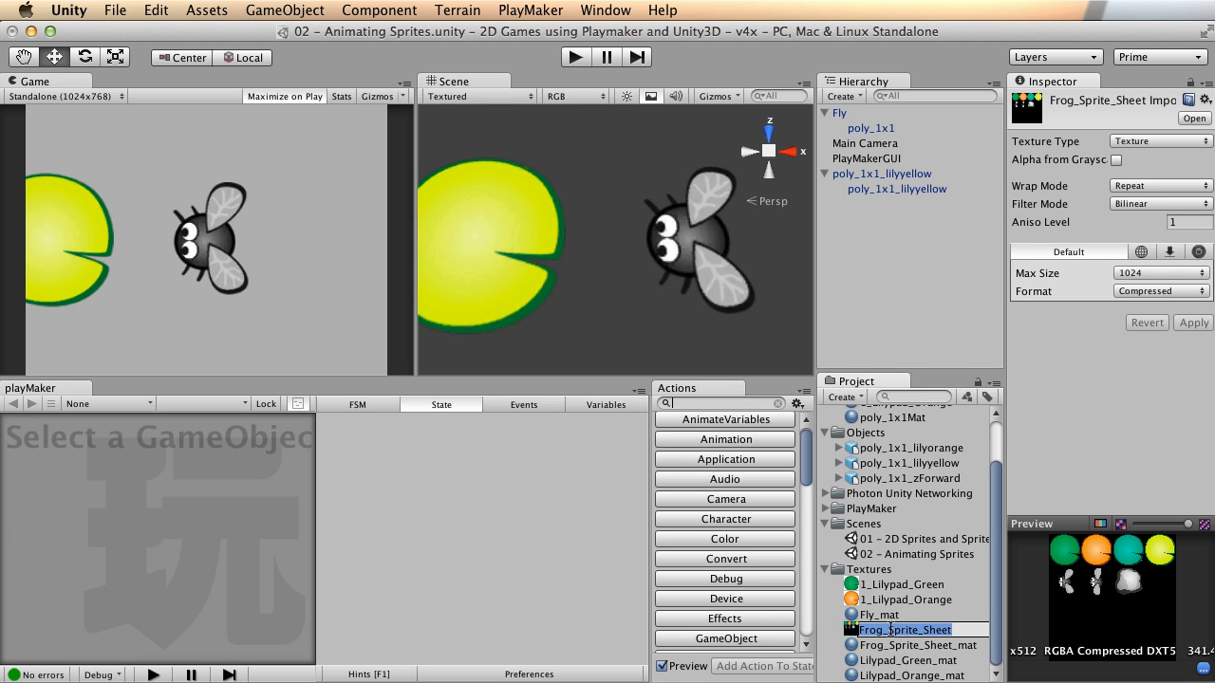
Step: Delete the old Frog_Sprite_Sheet texture from the project's Textures folder
click(855, 615)
right_click(872, 630)
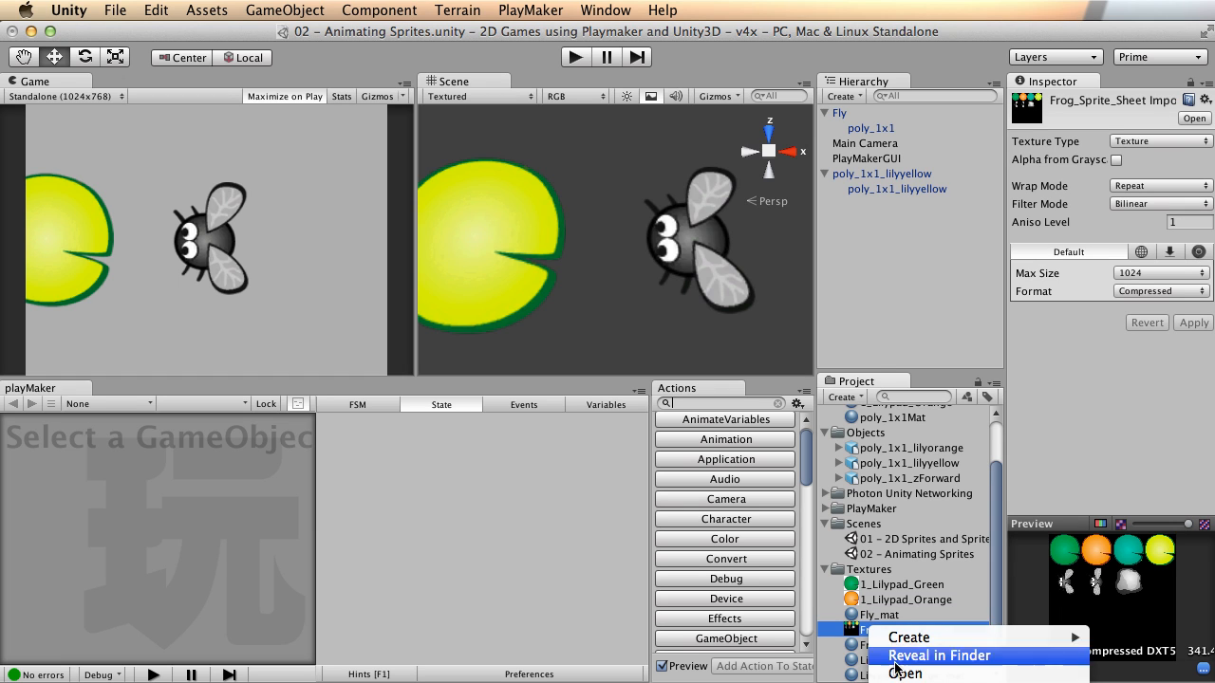
click(911, 682)
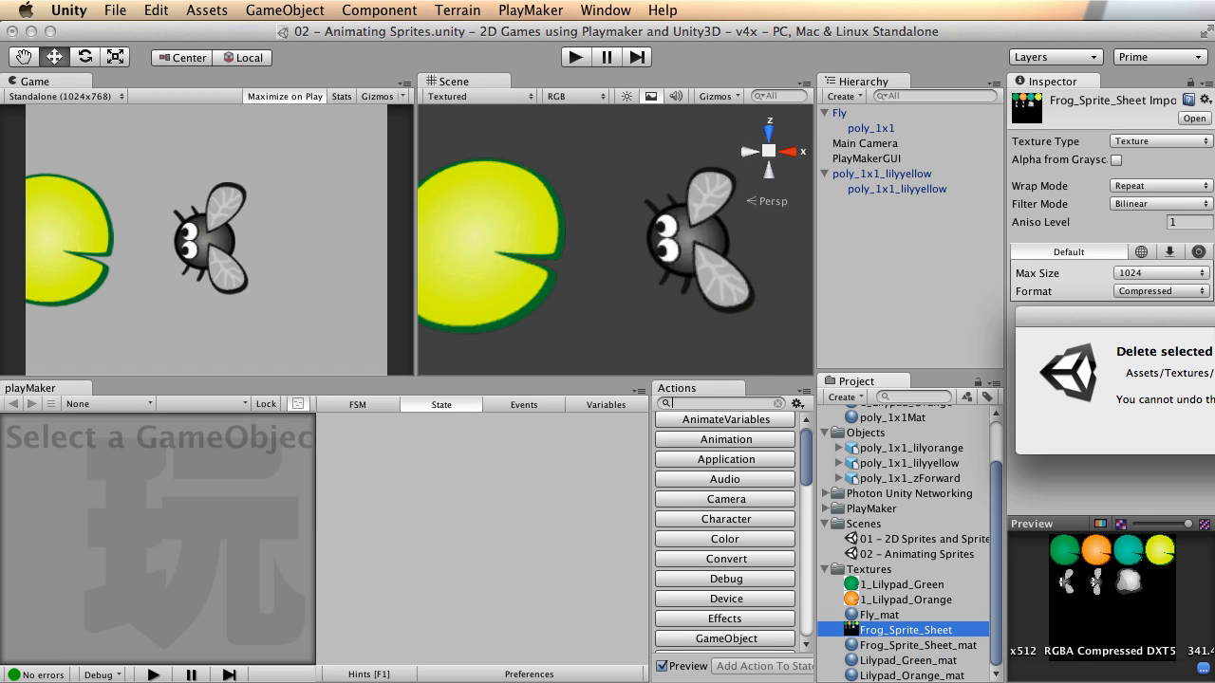
click(880, 410)
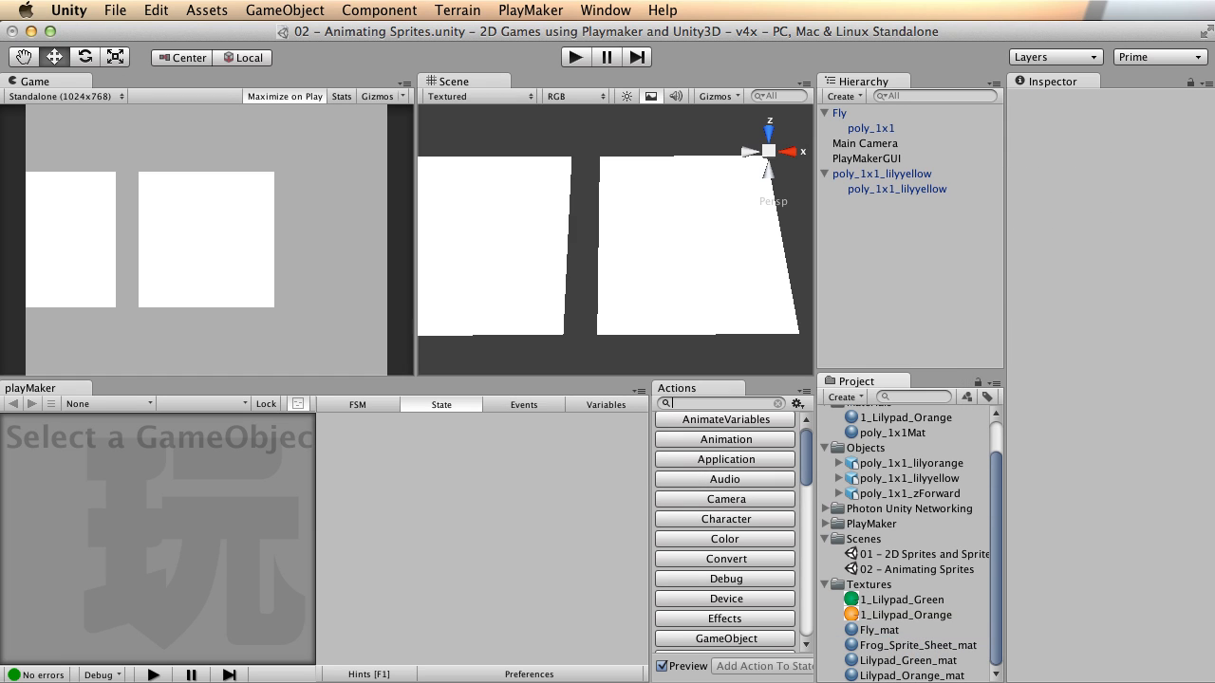
Step: Import Tower Test Sheet.png from Finder into the Textures folder and rename it Frog_Sprite_Sheet
key(super+Tab)
drag(882, 642, 874, 583)
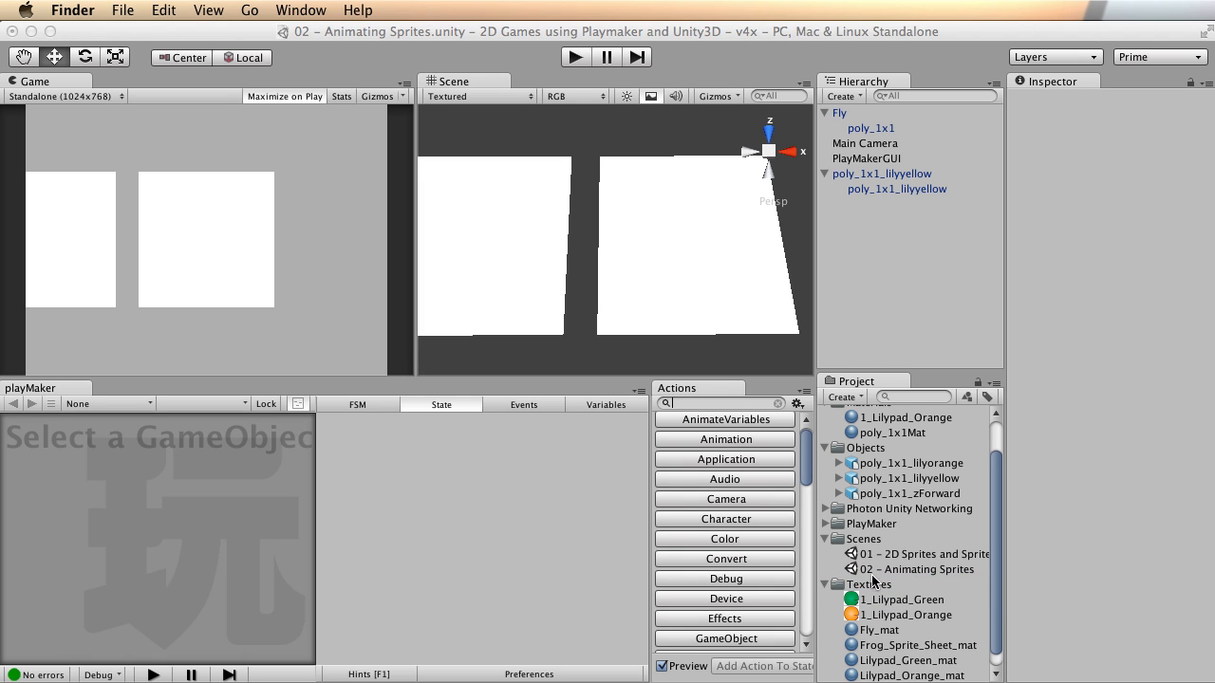
click(871, 675)
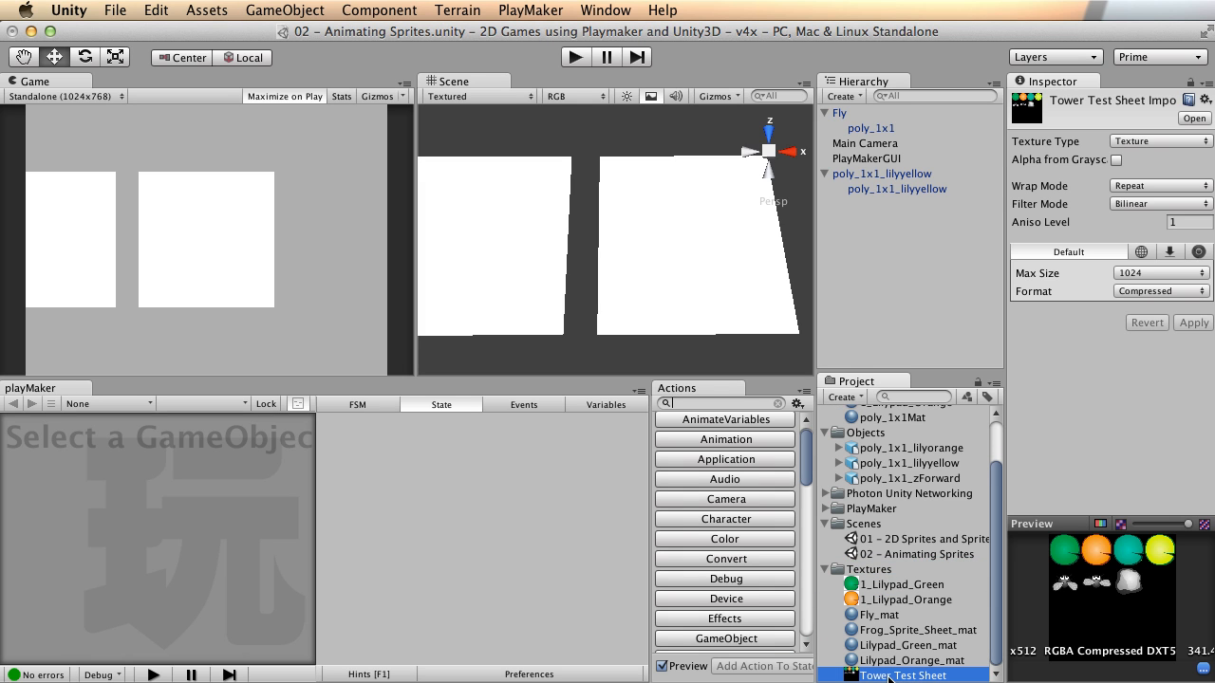
click(889, 677)
key(super+v)
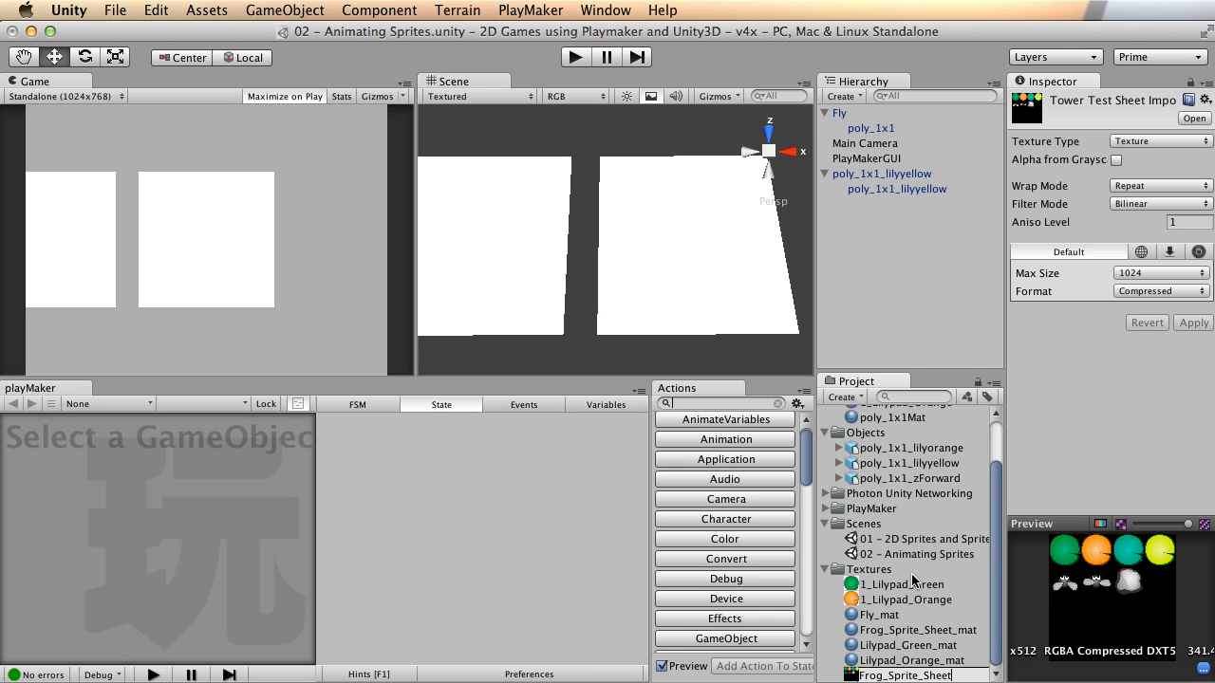
key(Return)
Step: Set the Frog_Sprite_Sheet texture's maximum size to 512 and apply the import settings
click(1159, 273)
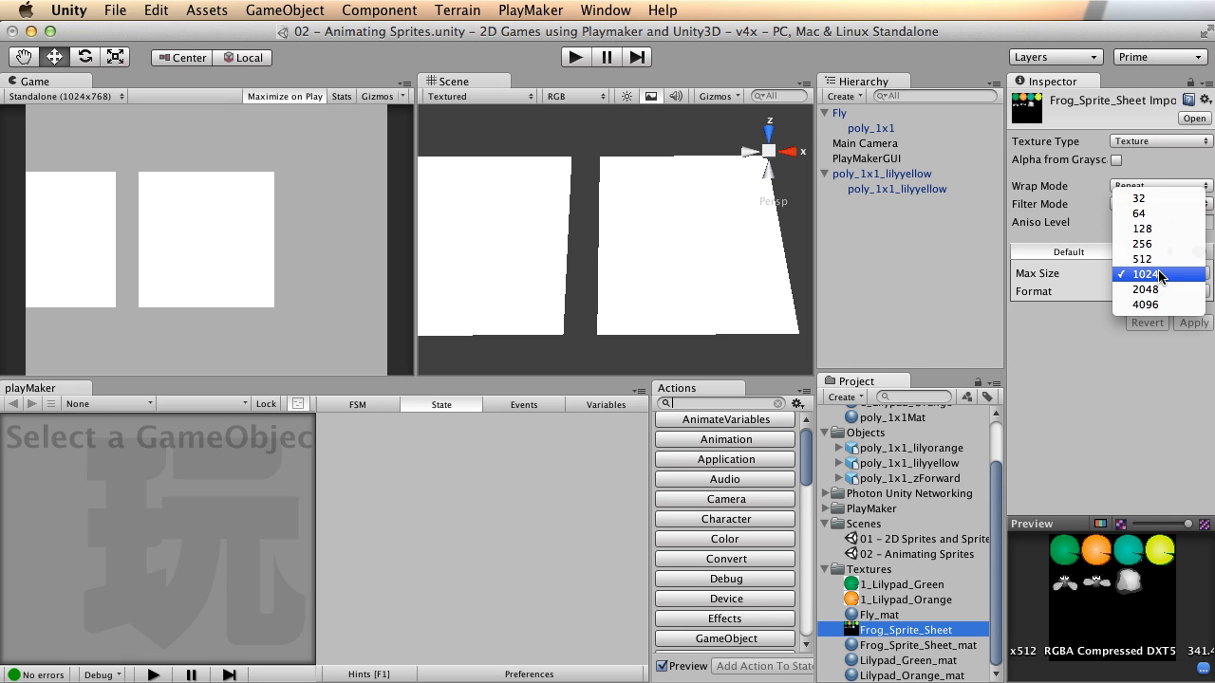
click(1158, 259)
click(1194, 324)
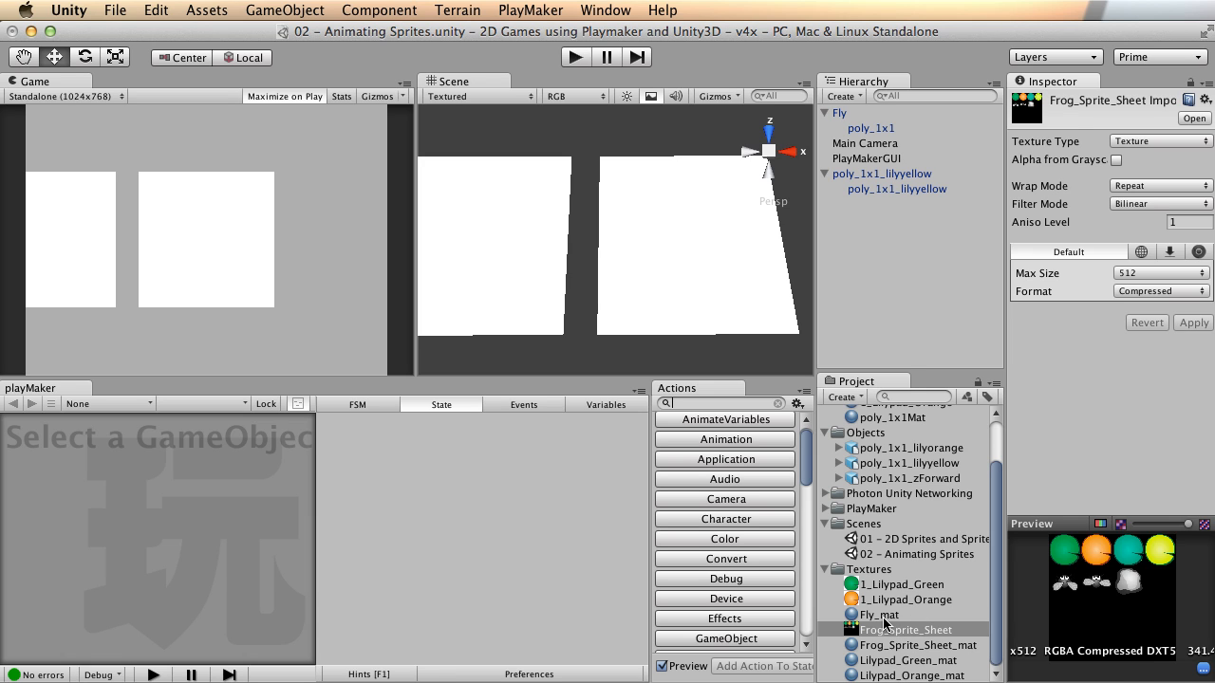
Step: Assign the Frog_Sprite_Sheet texture to both the Fly_mat and Frog_Sprite_Sheet_mat materials
click(879, 615)
drag(897, 630, 1183, 171)
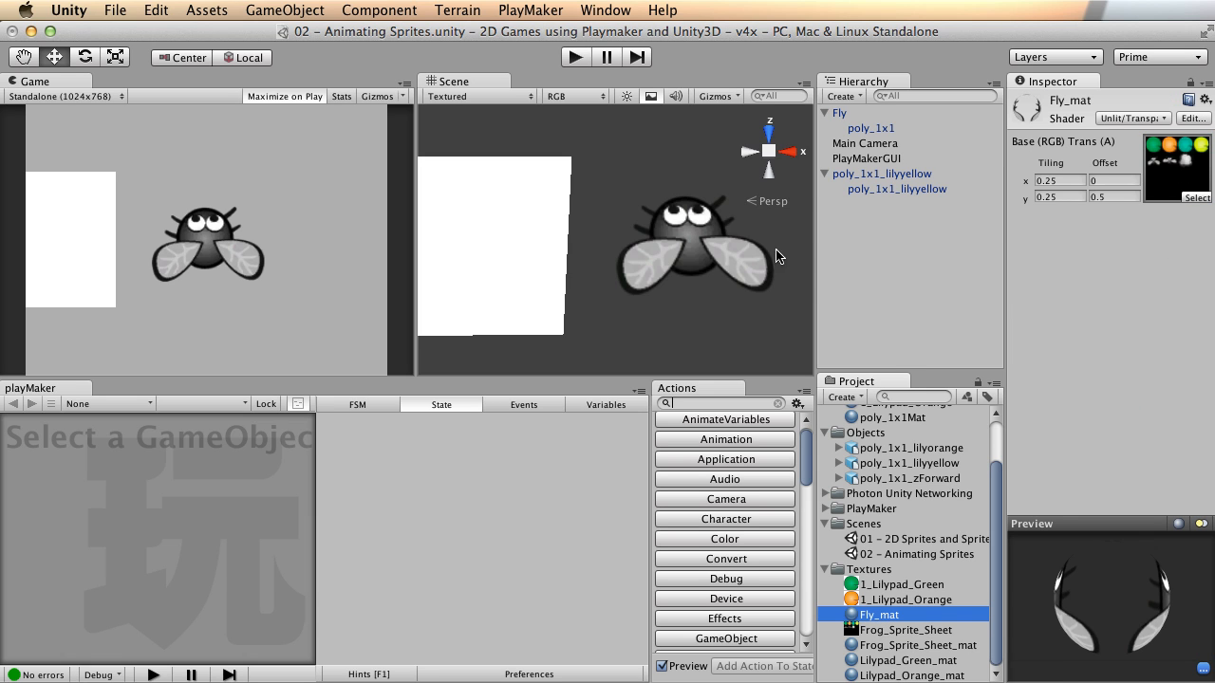
click(897, 661)
drag(882, 626, 859, 664)
key(Up)
key(Down)
key(Down)
key(Down)
key(Down)
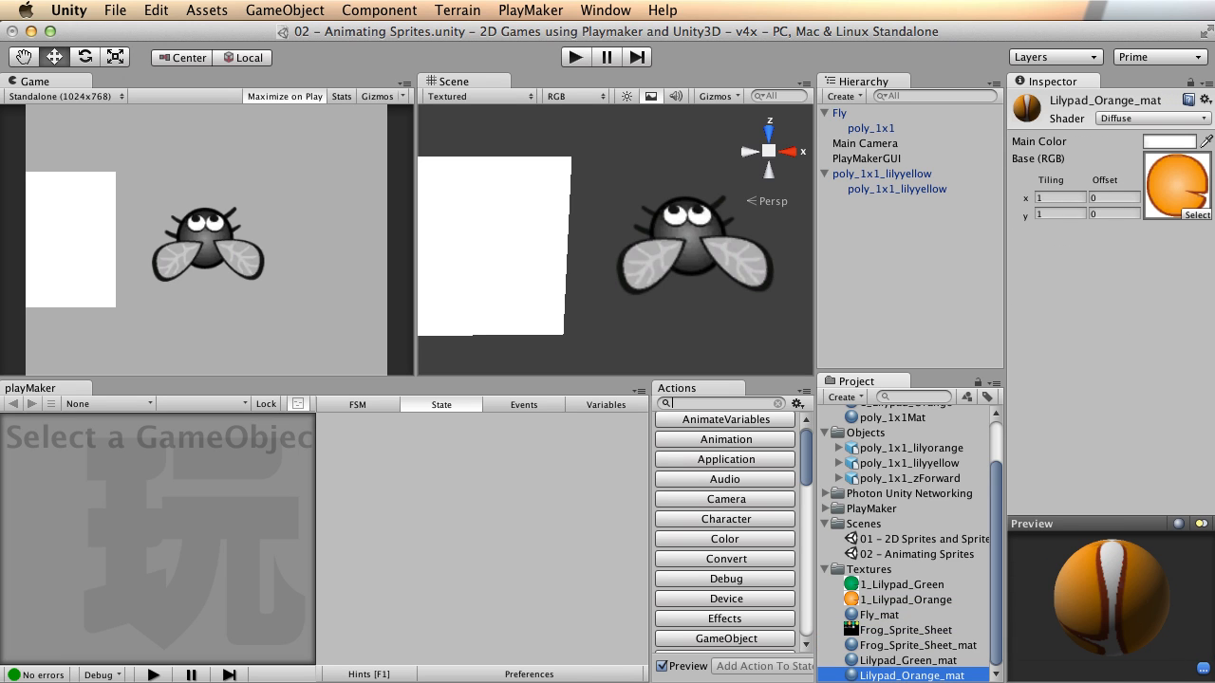
click(873, 647)
drag(888, 630, 1160, 183)
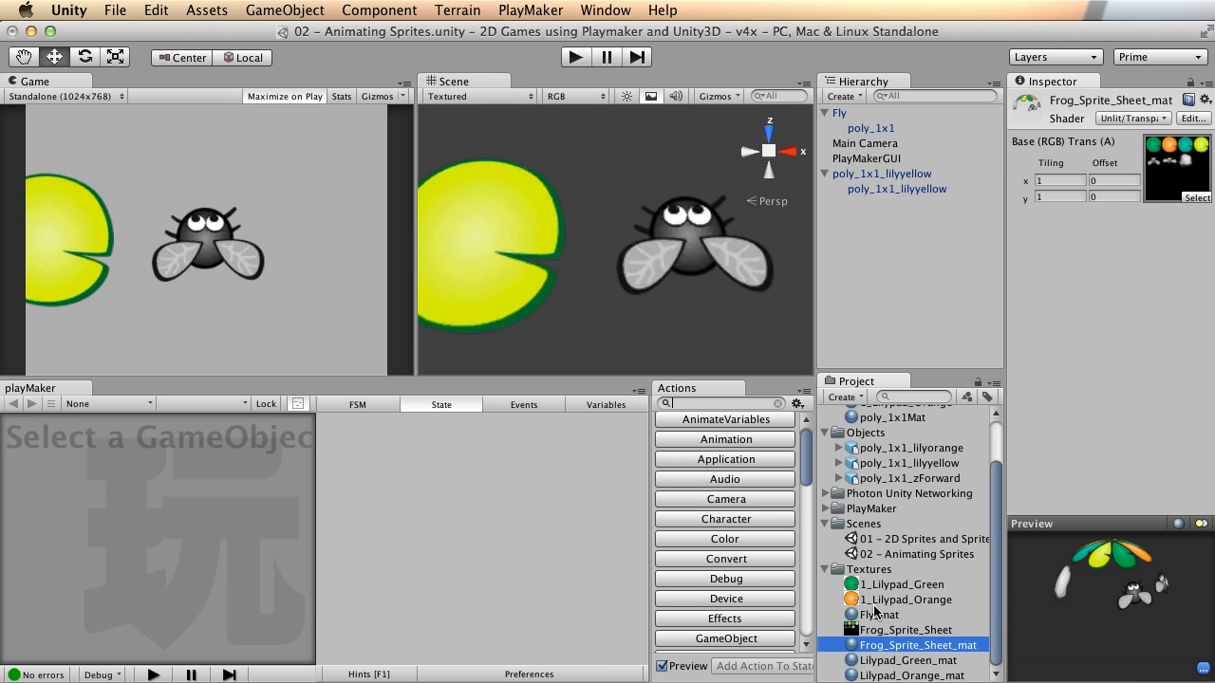
click(869, 630)
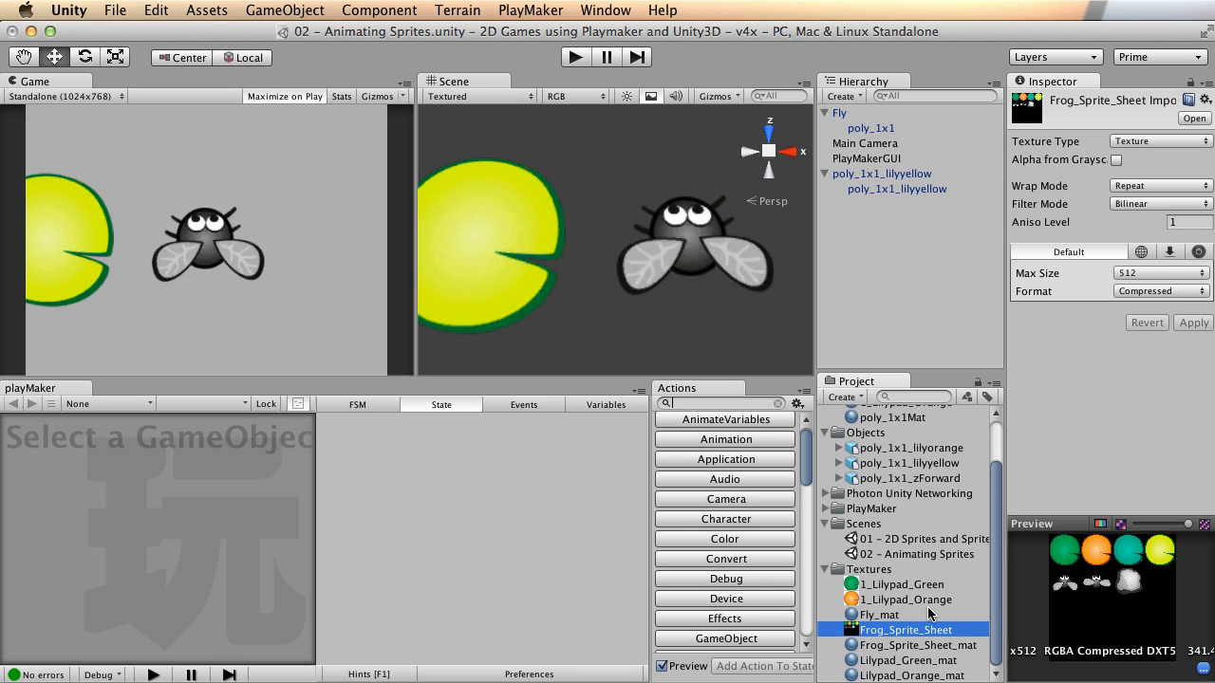
click(901, 672)
click(900, 659)
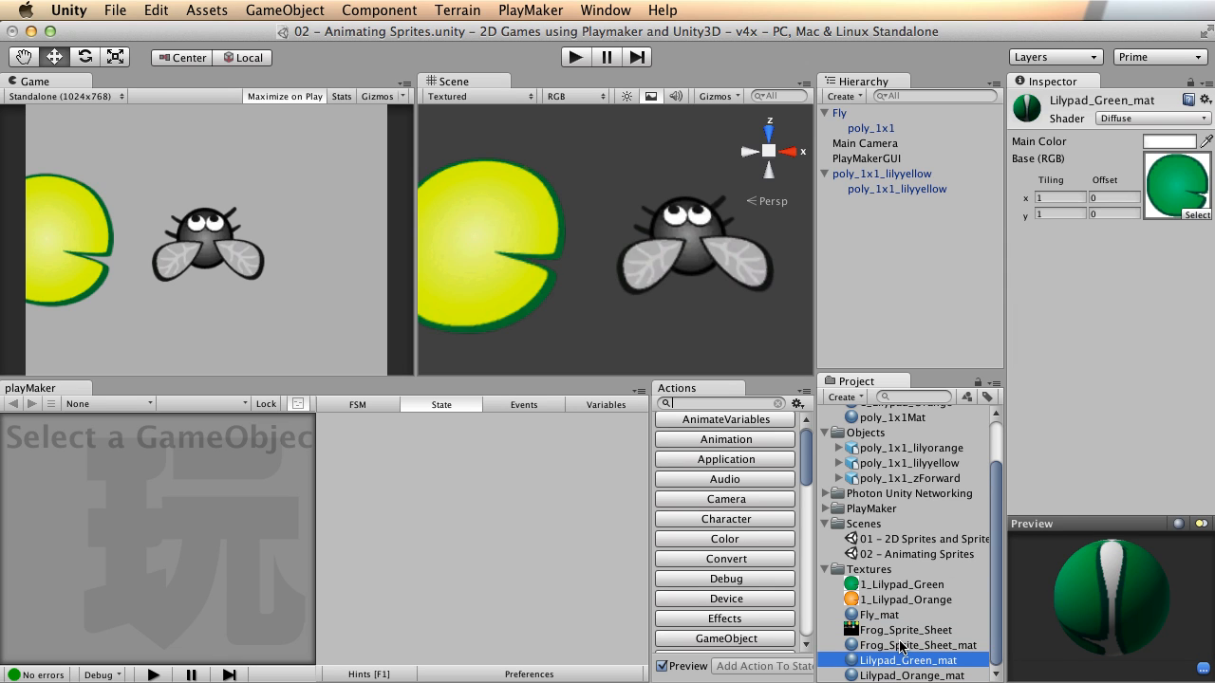
click(897, 642)
click(873, 629)
Step: Move the poly_1x1_lilyyellow object along X to about -2.1, out of the camera's view
alt+right_drag(696, 220, 780, 228)
alt+middle_drag(780, 227, 694, 225)
scroll(702, 232, down, 5)
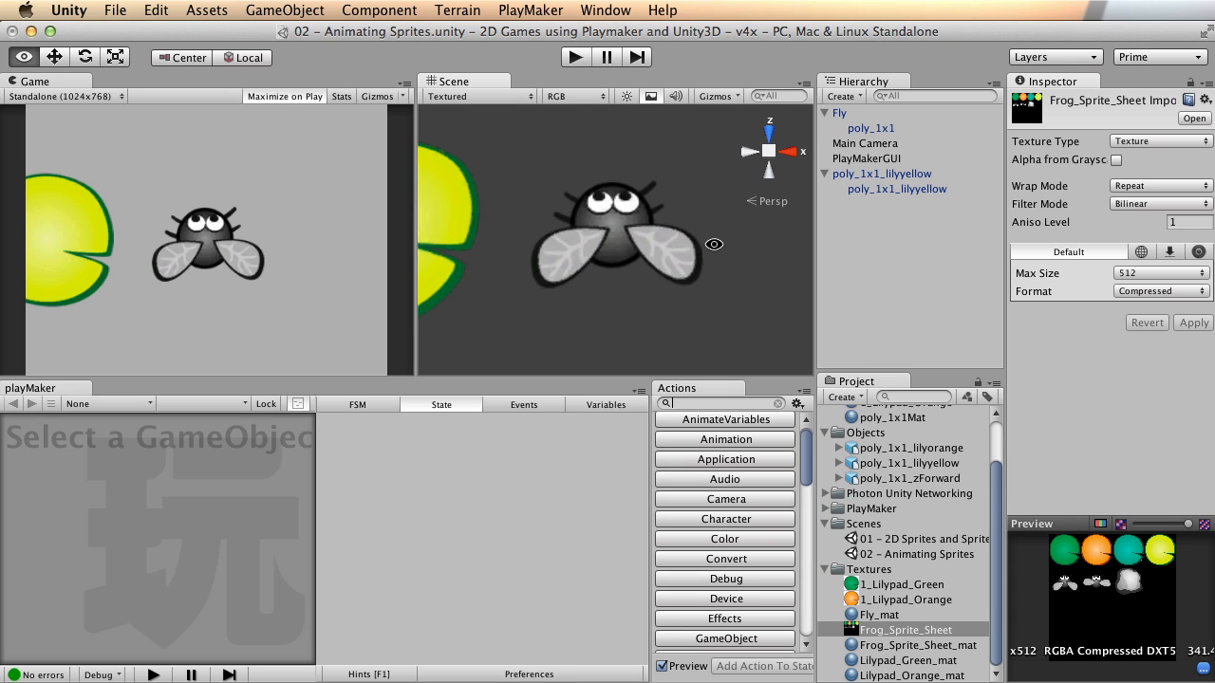
click(543, 237)
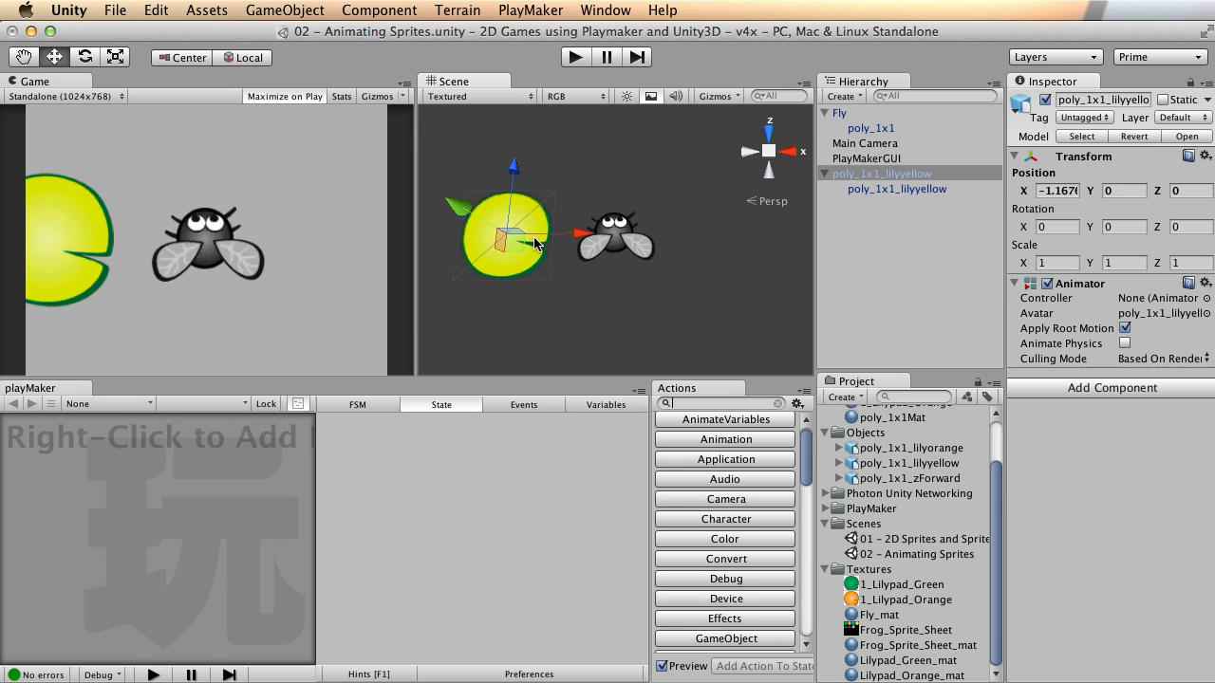
drag(576, 242, 493, 245)
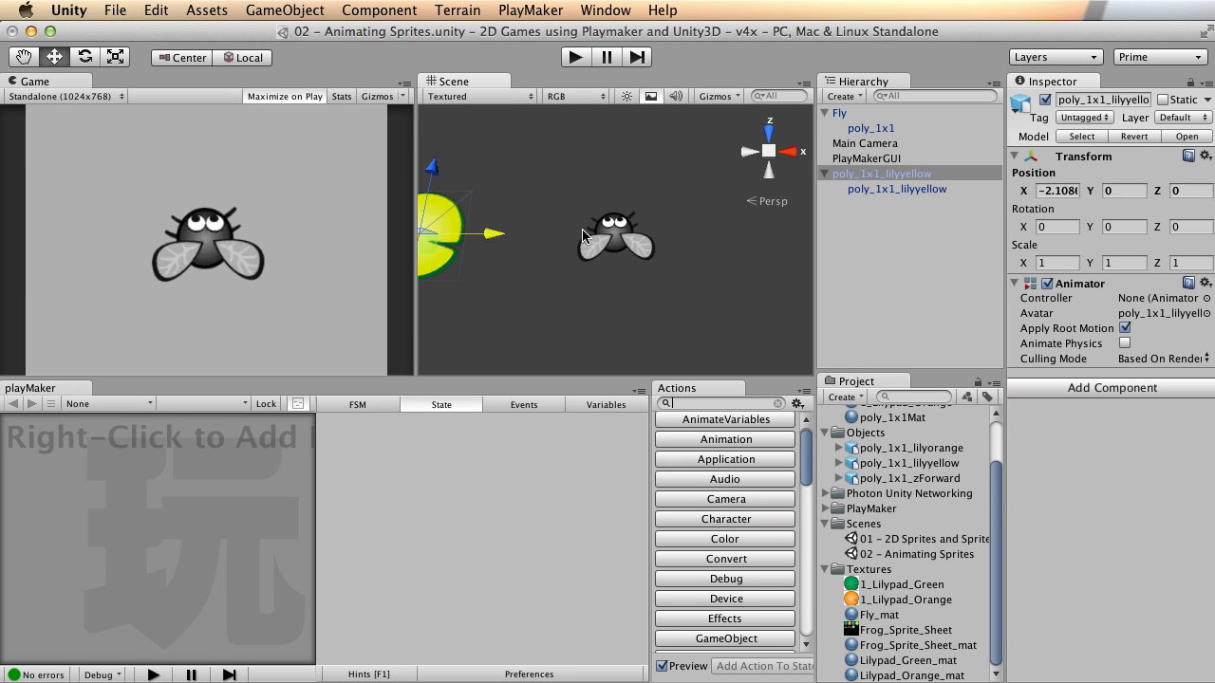
Step: Examine the forward-facing fly sprite up close in the Scene view
alt+right_drag(614, 259, 904, 243)
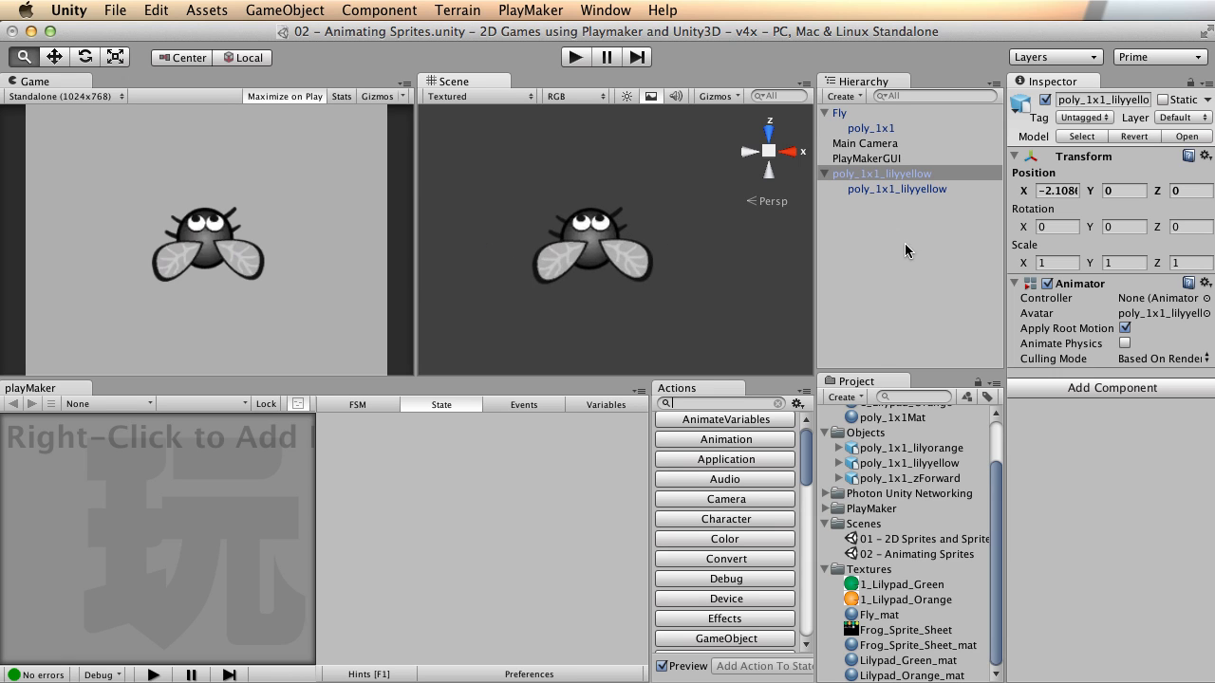
alt+middle_drag(647, 241, 701, 224)
alt+drag(662, 206, 640, 269)
alt+right_drag(539, 304, 721, 274)
alt+middle_drag(721, 274, 683, 269)
alt+right_drag(719, 256, 681, 249)
alt+drag(570, 251, 580, 291)
alt+right_drag(525, 293, 754, 267)
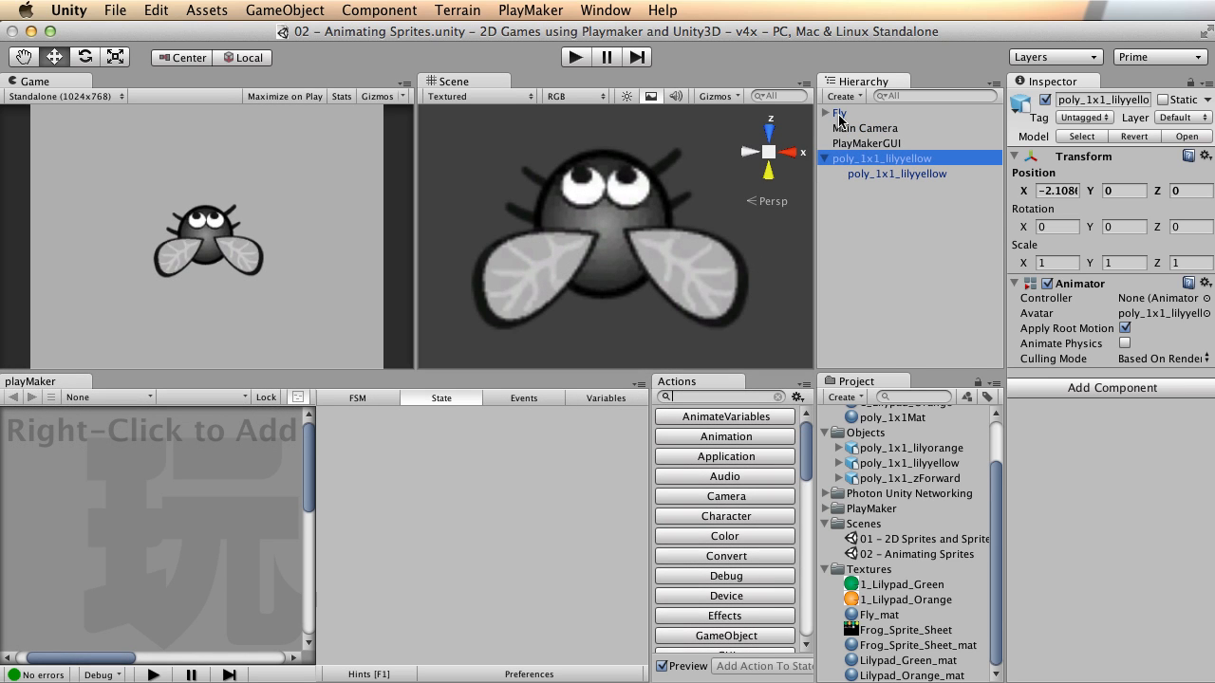
Step: Select the poly_1x1 child of the Fly object to inspect its Fly_mat tiling and offset
click(839, 115)
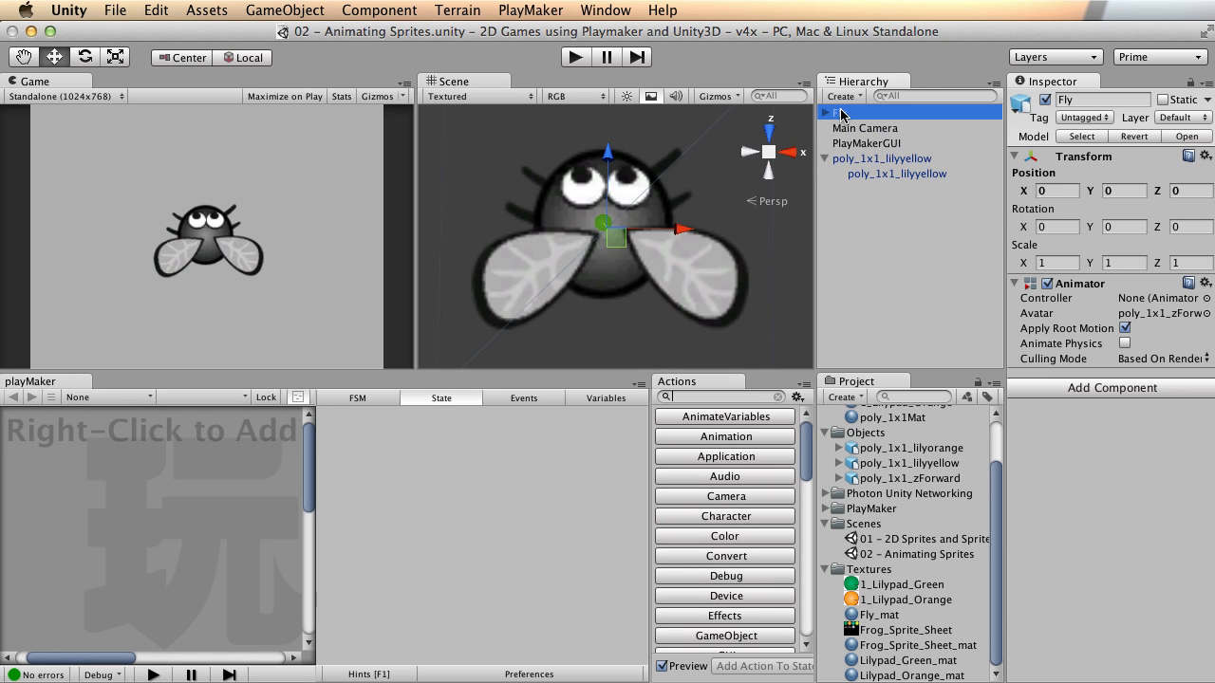
click(823, 113)
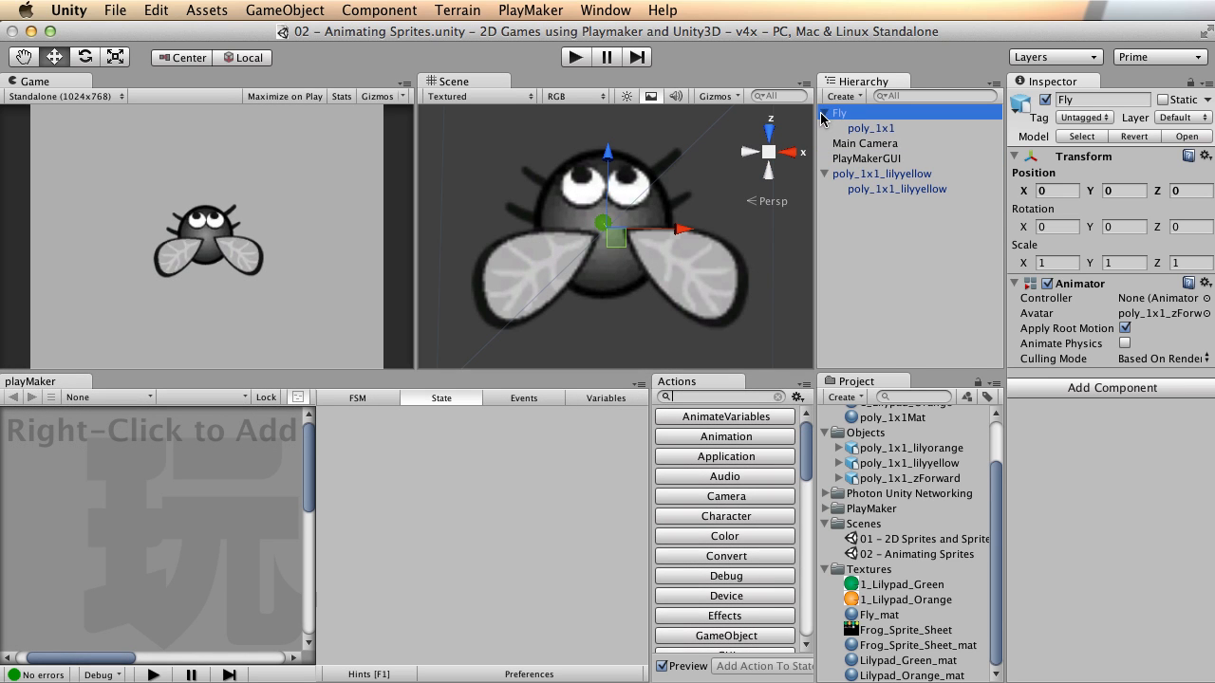
click(883, 129)
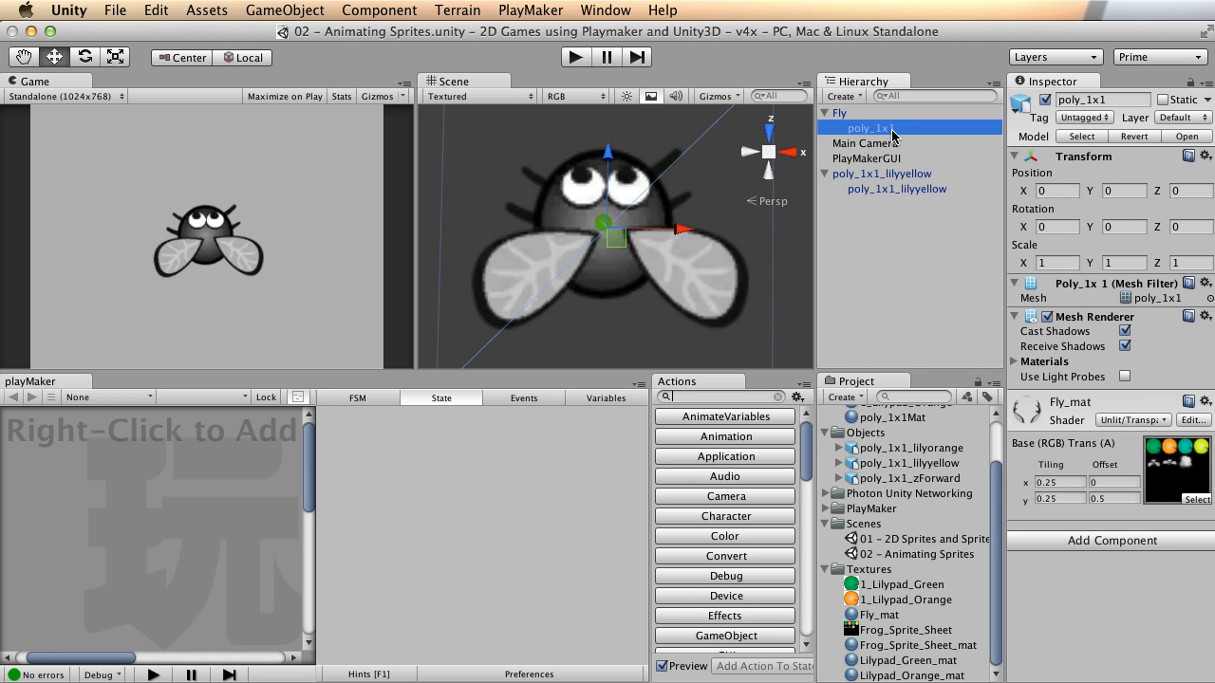
Step: Compare the components of the Fly parent with those of its poly_1x1 child, leaving poly_1x1 selected
click(875, 112)
click(859, 127)
click(849, 112)
click(907, 143)
click(925, 128)
click(844, 112)
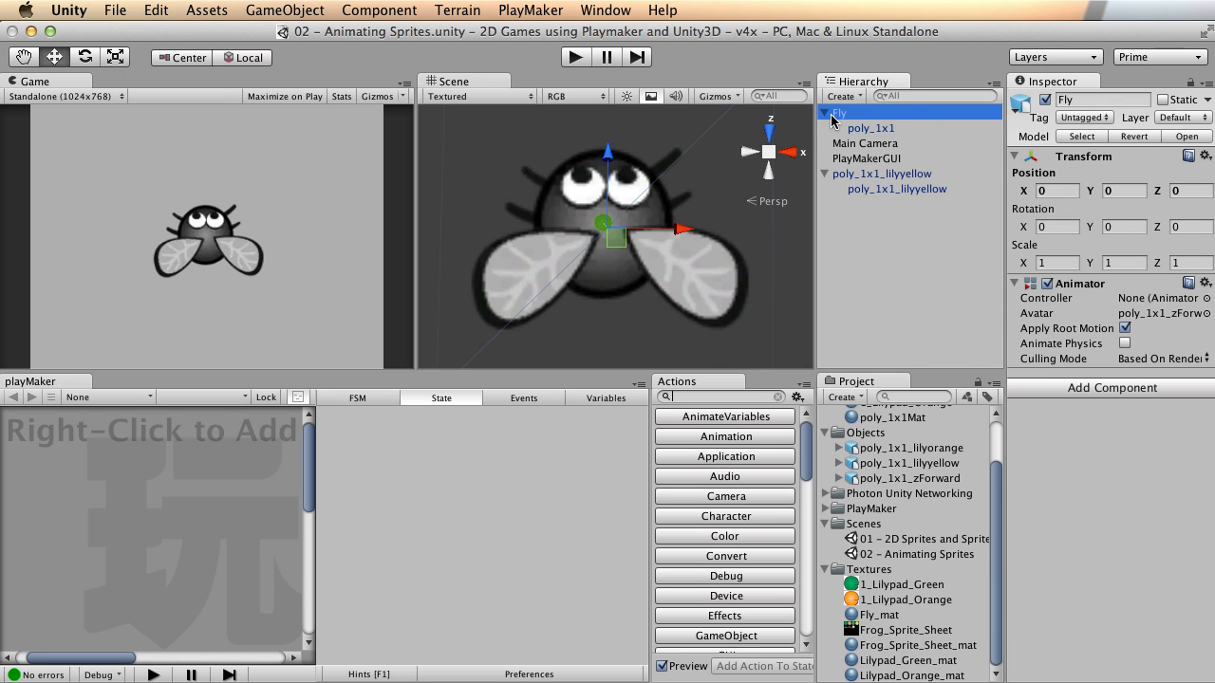
click(882, 129)
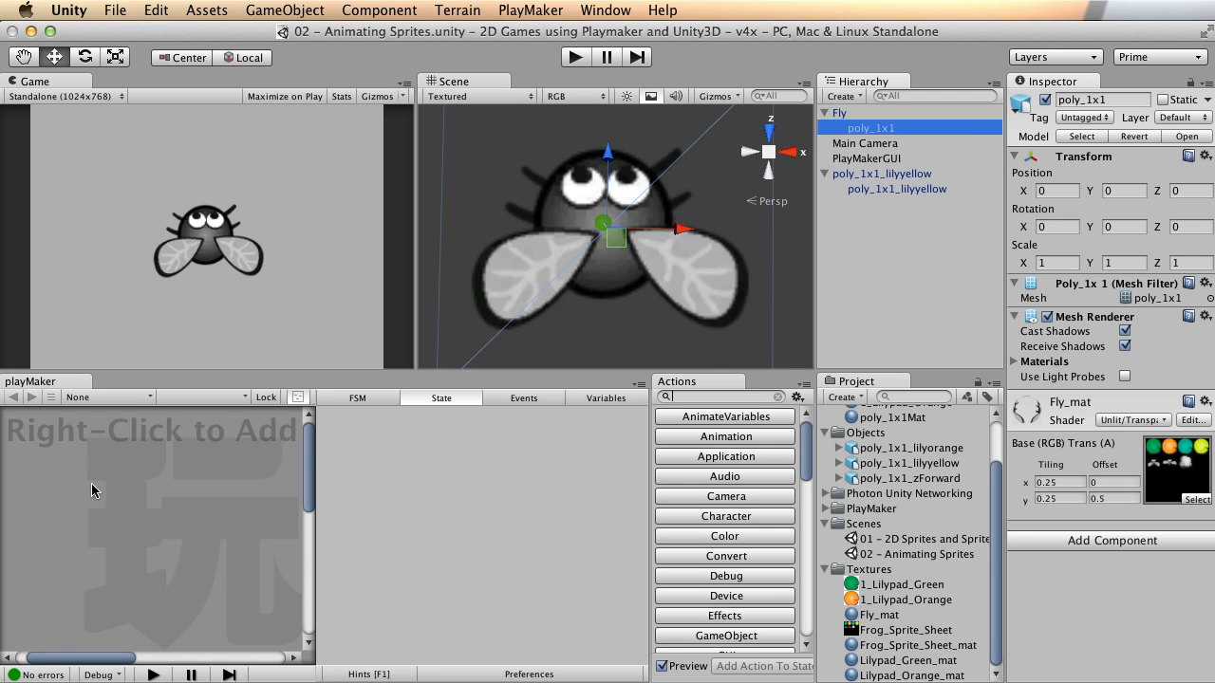
Step: Enlarge the PlayMaker editor area upward and add an FSM to the poly_1x1 object
click(401, 369)
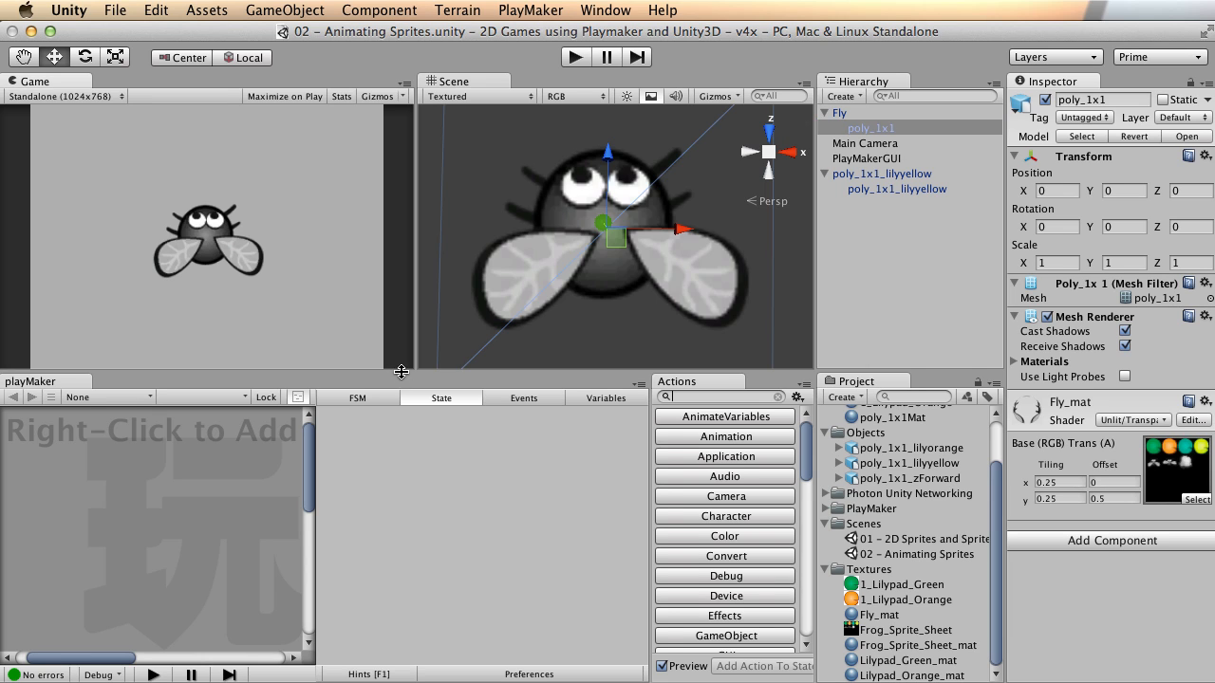
drag(400, 371, 403, 281)
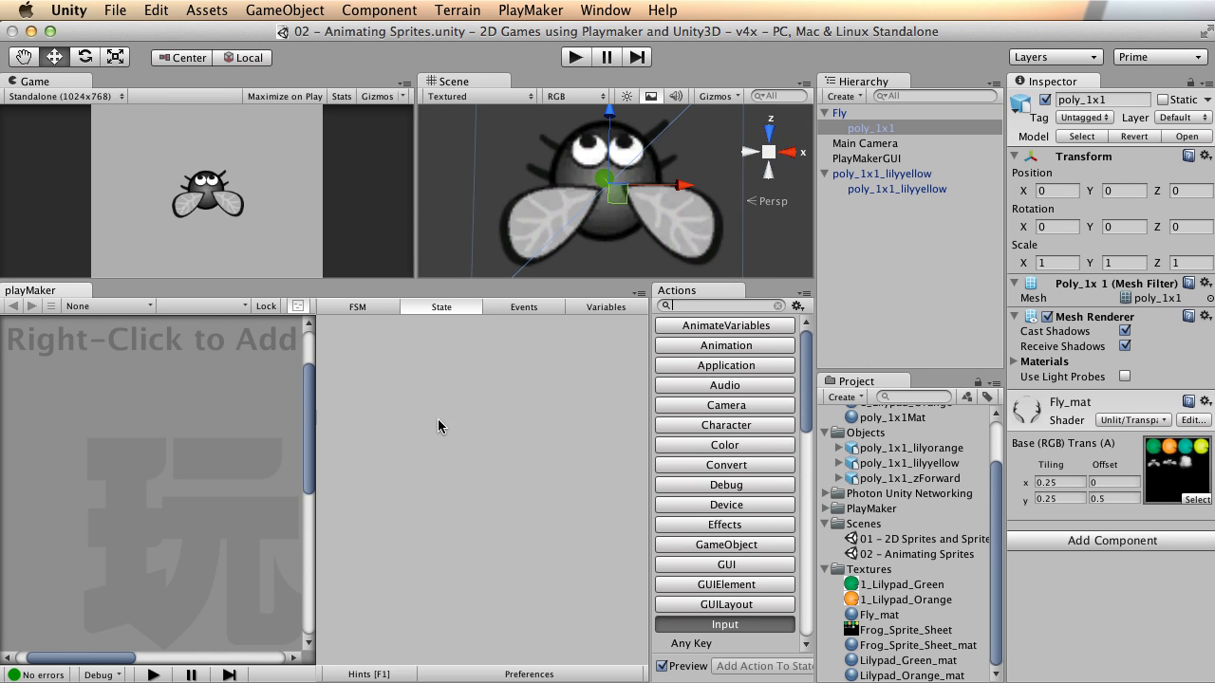
right_click(140, 414)
click(152, 420)
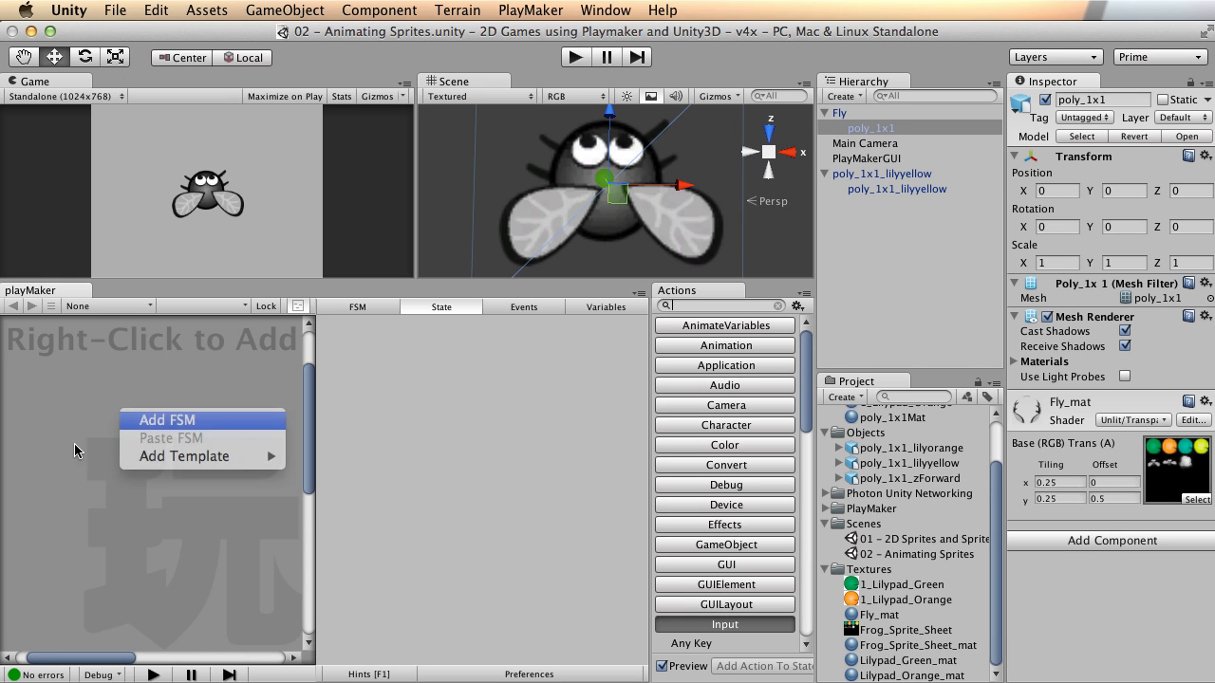
Step: Color the FSM's start state blue and rename it Anim Pos 1
drag(242, 510, 107, 460)
right_click(106, 460)
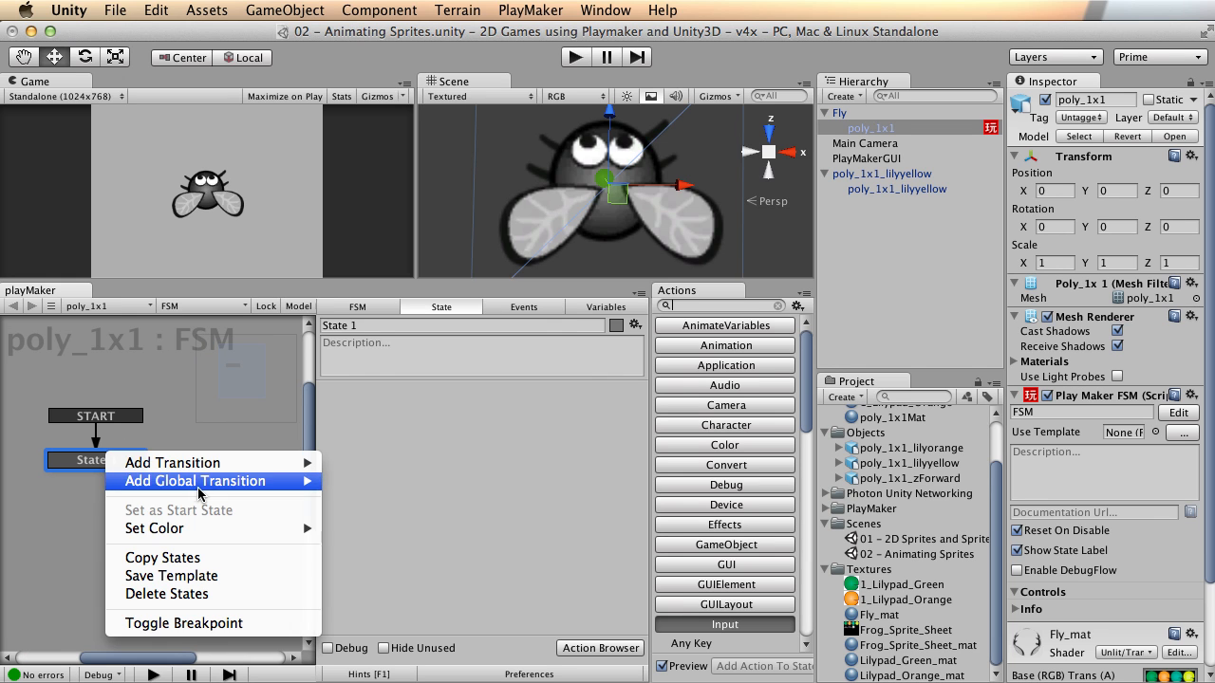
mouse_move(213, 528)
click(353, 546)
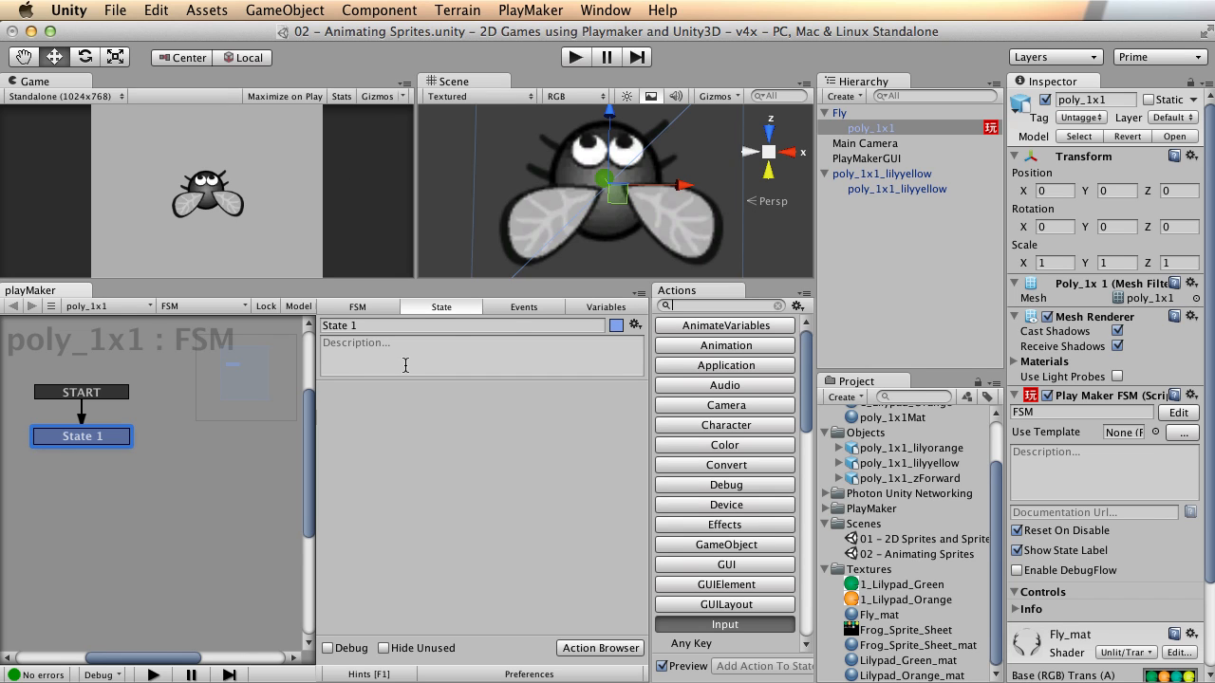
click(392, 325)
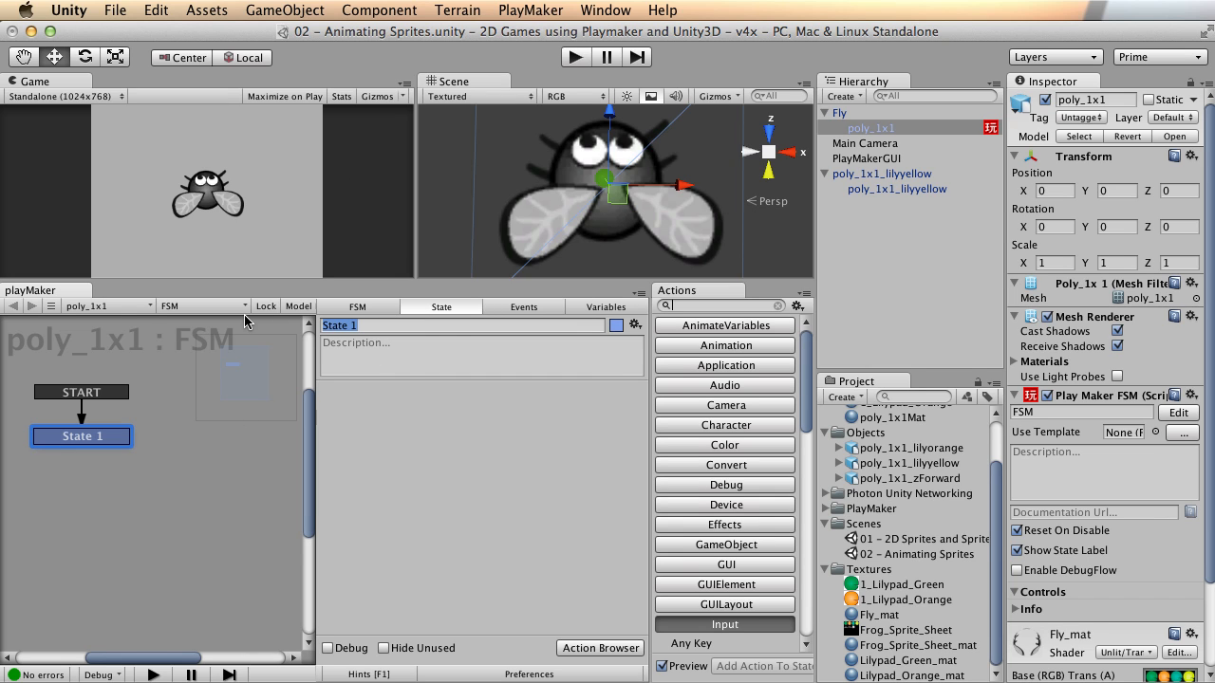
text(Anim Pos 1)
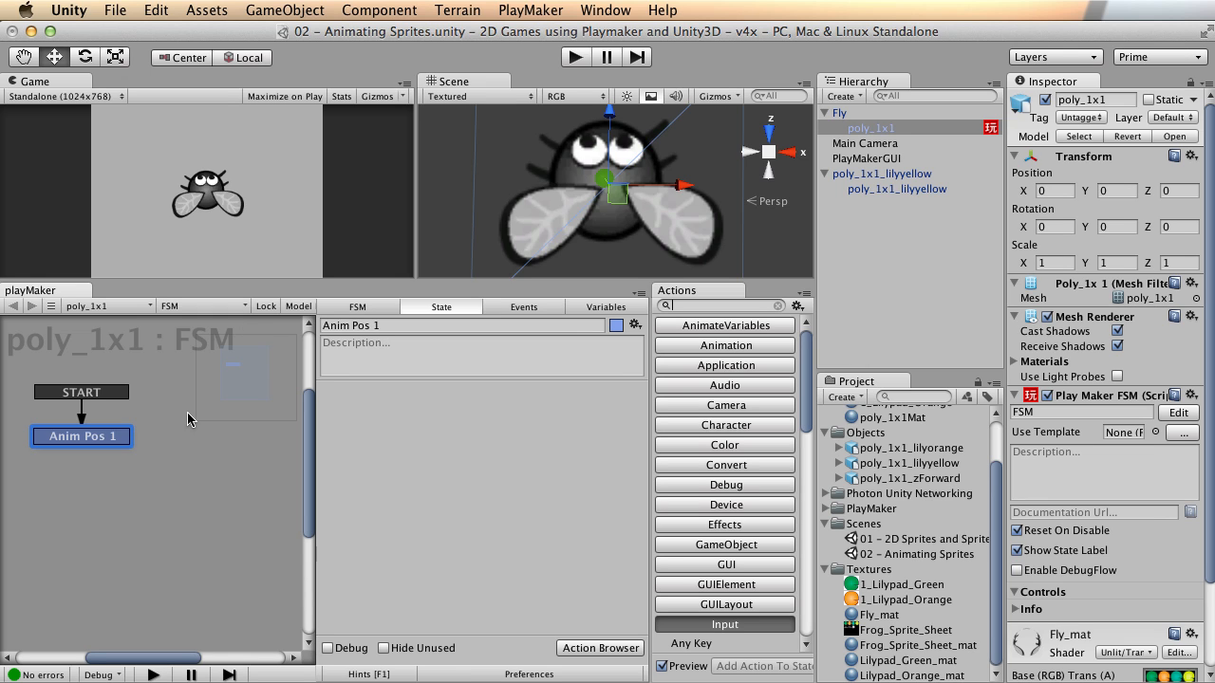
Step: Add a FINISHED transition to the Anim Pos 1 state
right_click(81, 440)
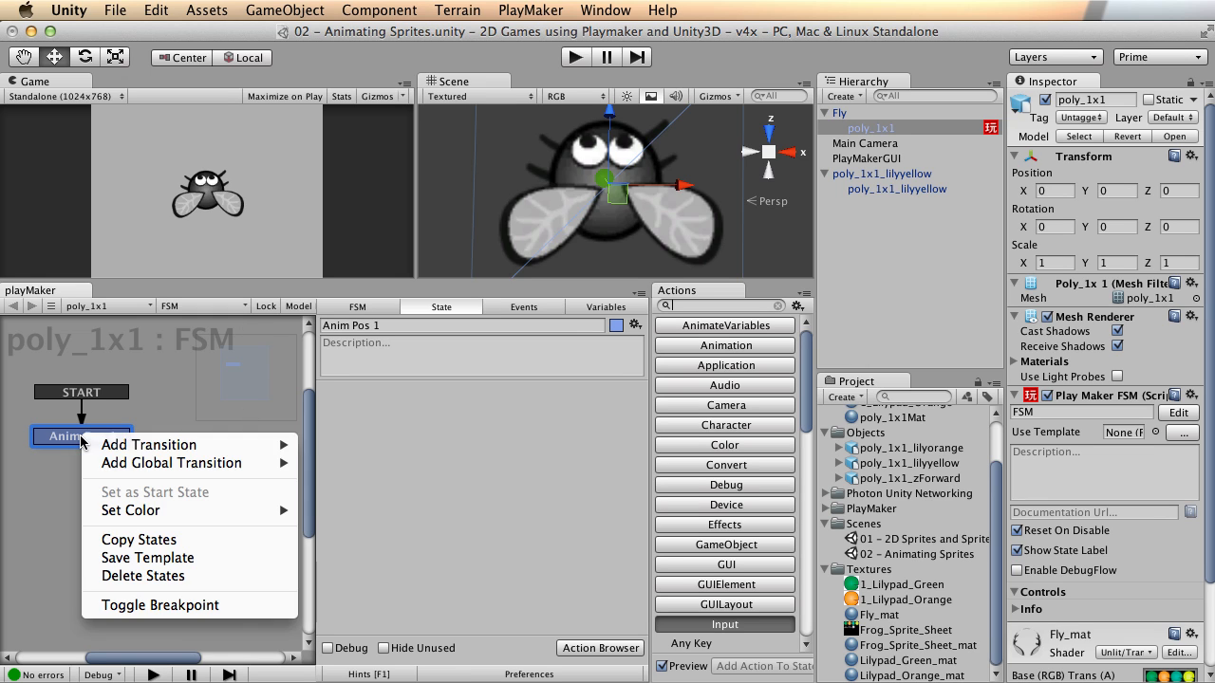
mouse_move(142, 444)
click(366, 446)
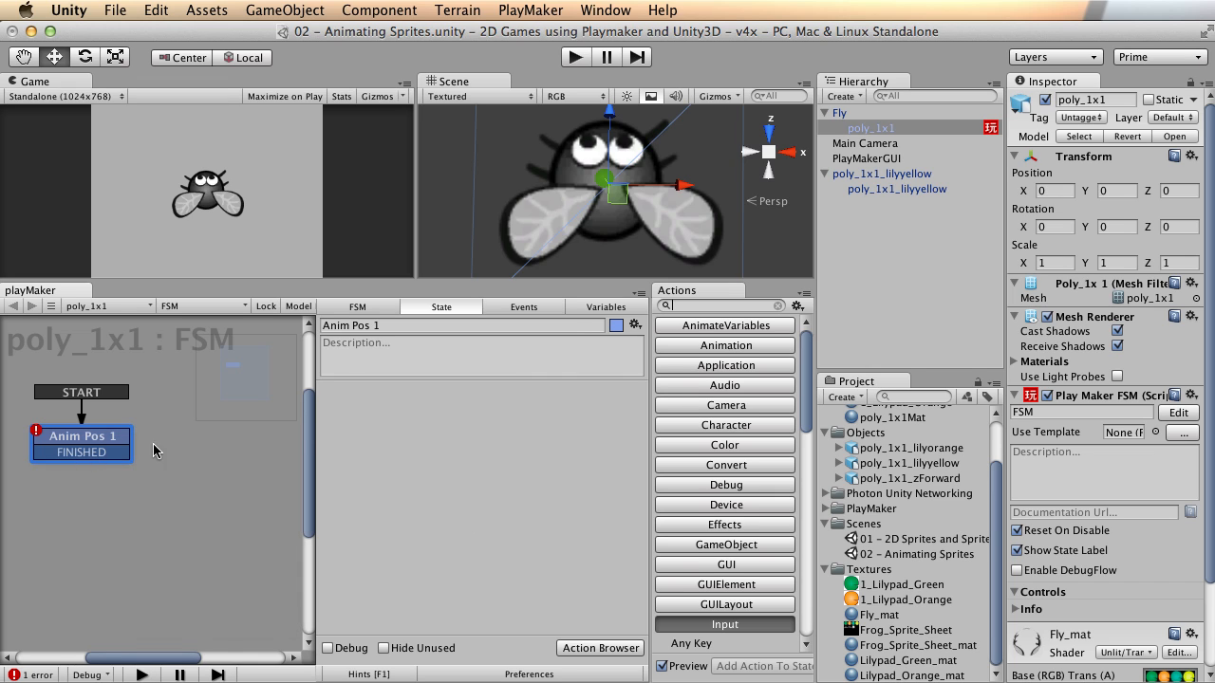
Step: Find the Set Texture Offset action and add it to Anim Pos 1 with Use Owner as its game object
click(704, 309)
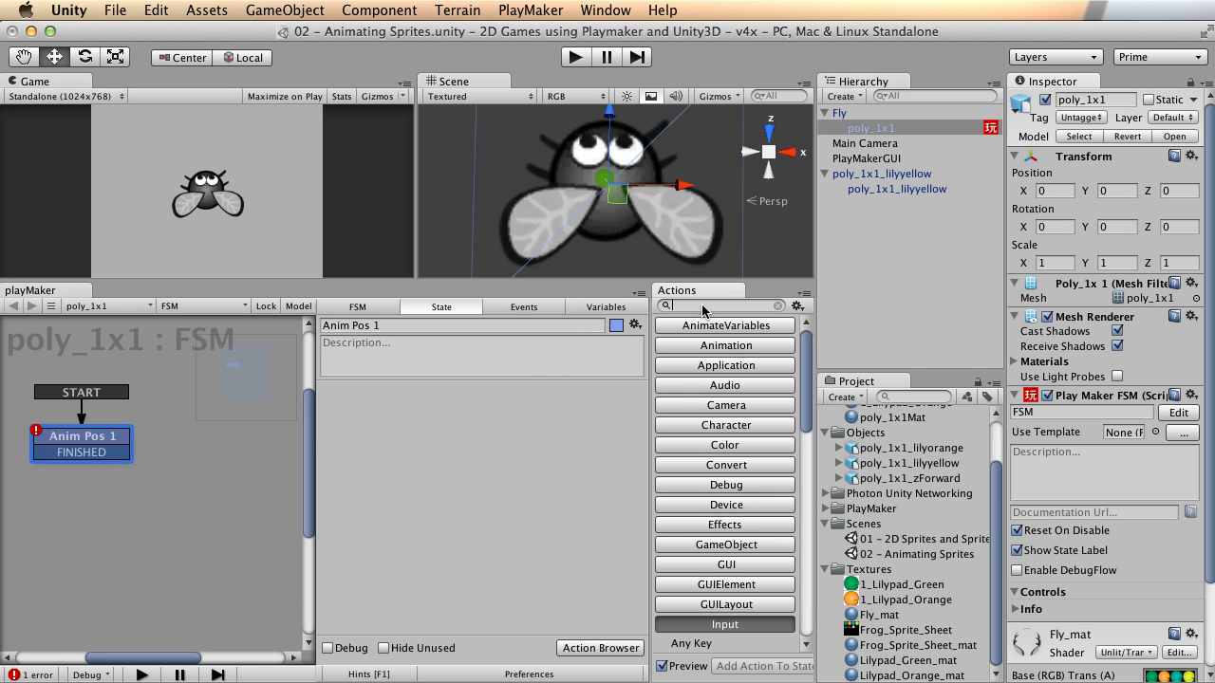
text(Anim)
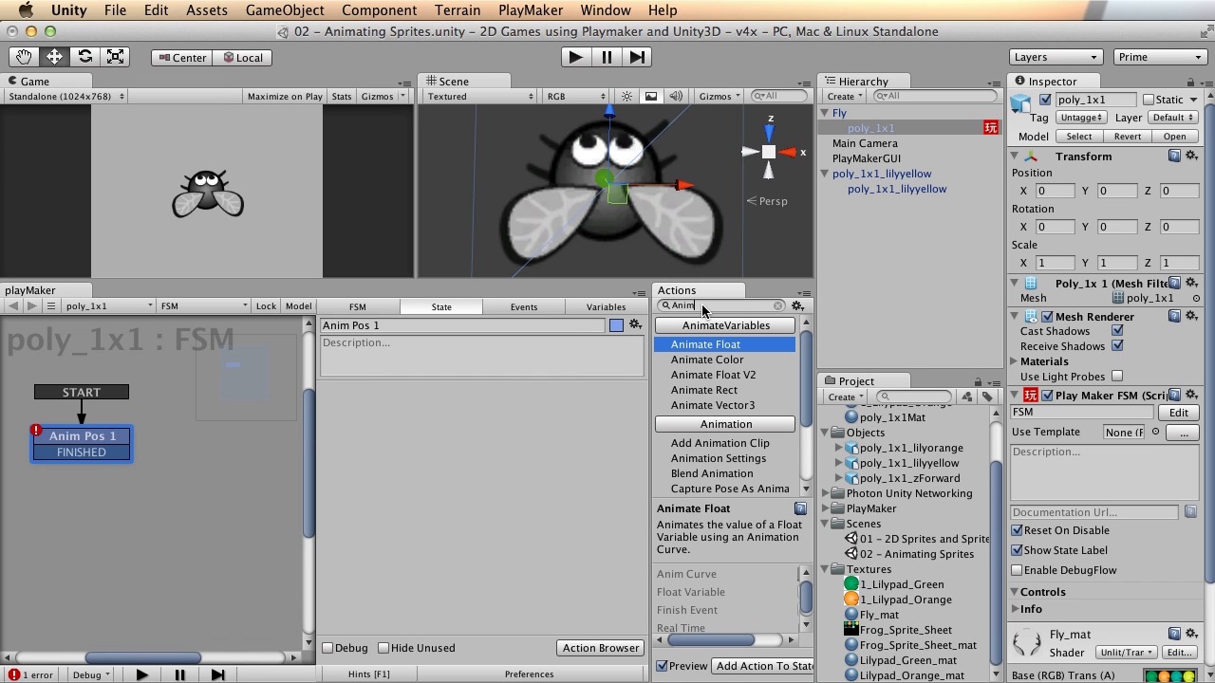
key(BackSpace)
key(BackSpace)
key(BackSpace)
key(BackSpace)
text(texture)
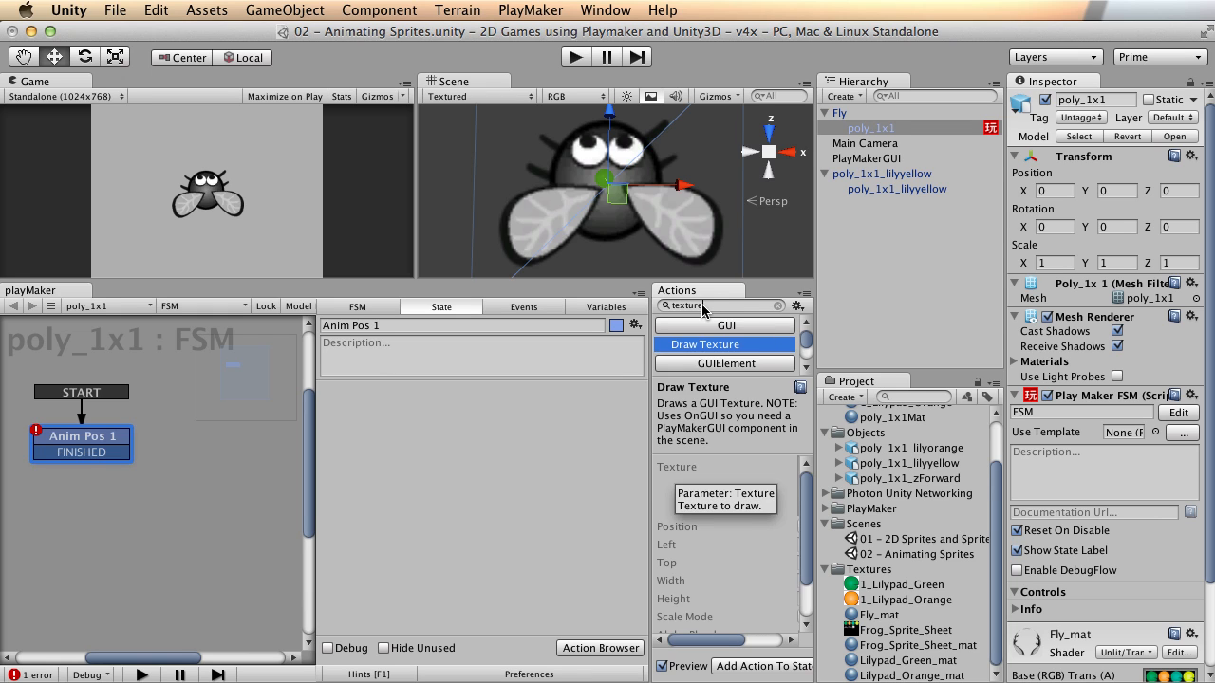
text( off)
double_click(727, 348)
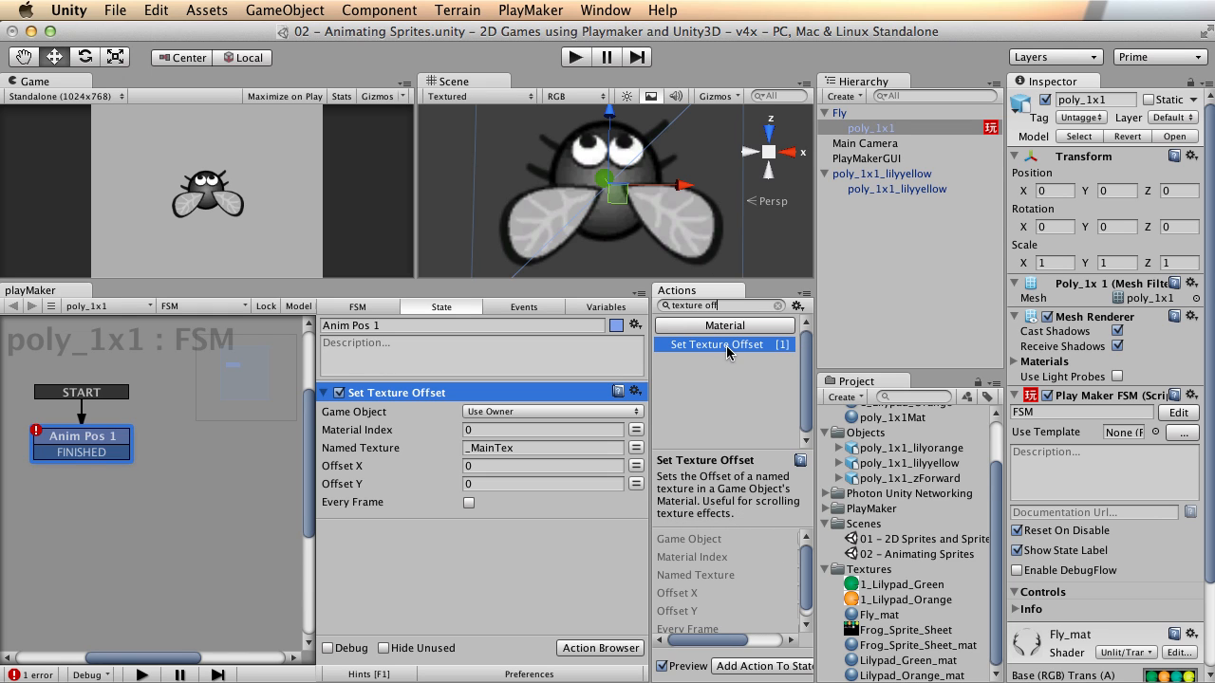
click(571, 412)
click(571, 414)
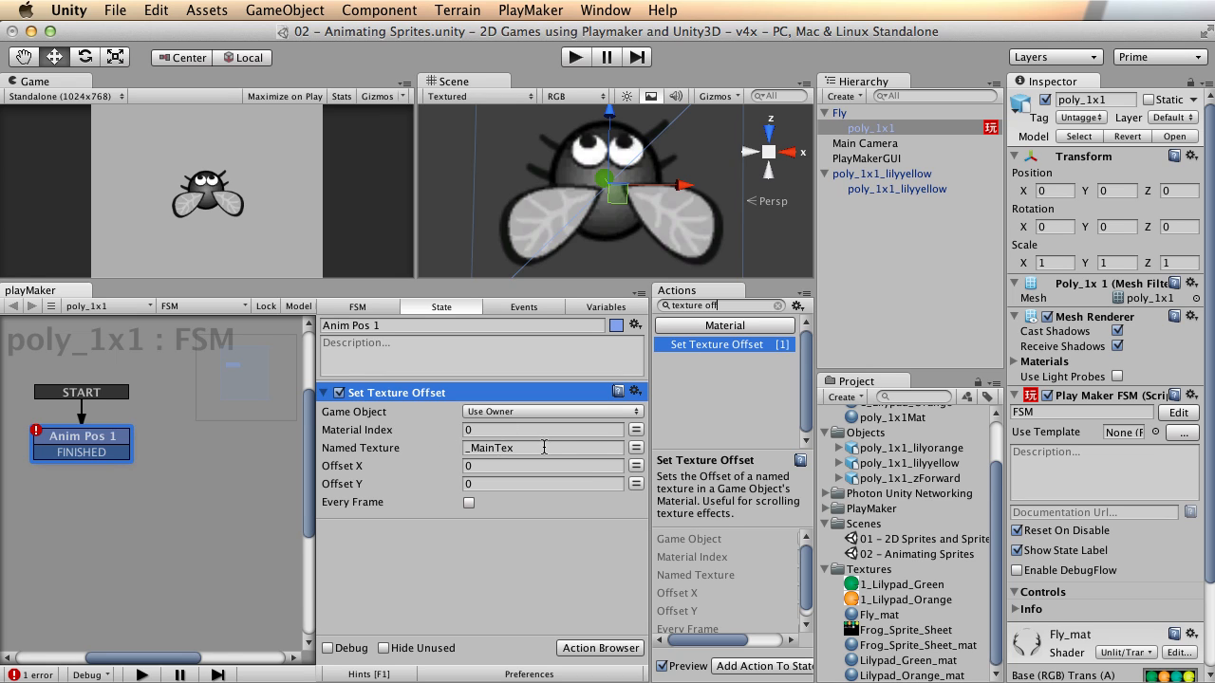
Step: Check the X and Y texture offset values of the Fly_mat material
click(465, 467)
click(882, 619)
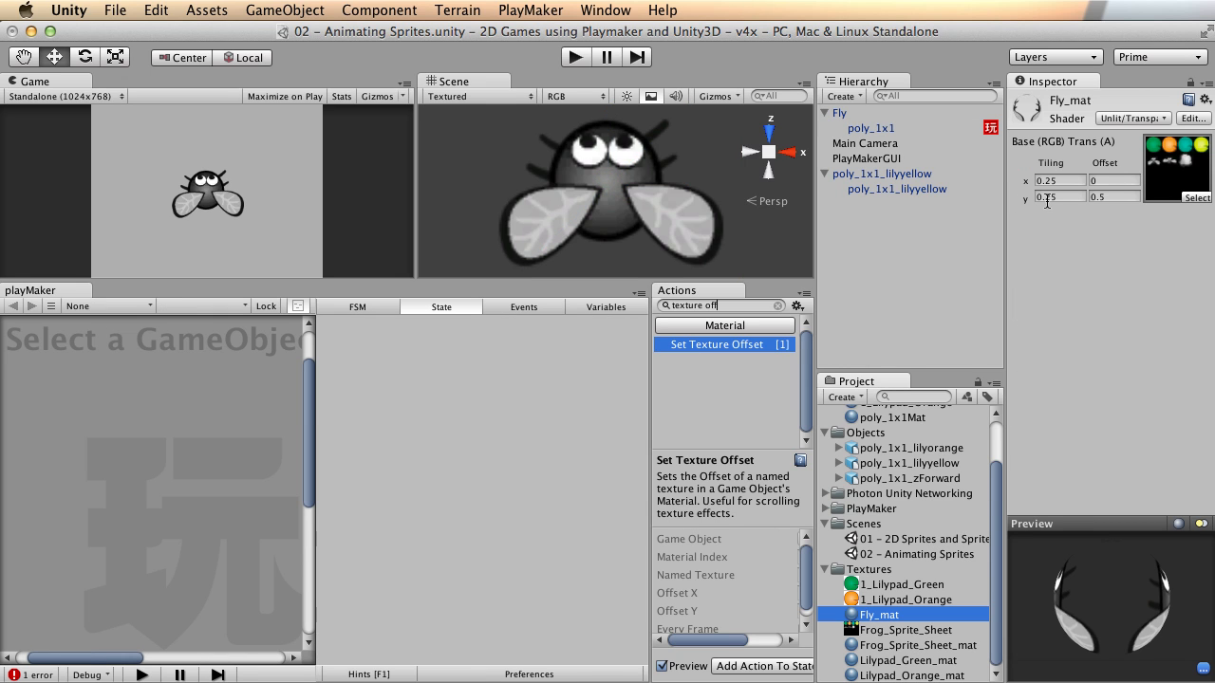
click(1118, 181)
click(1114, 183)
click(1125, 197)
click(1111, 180)
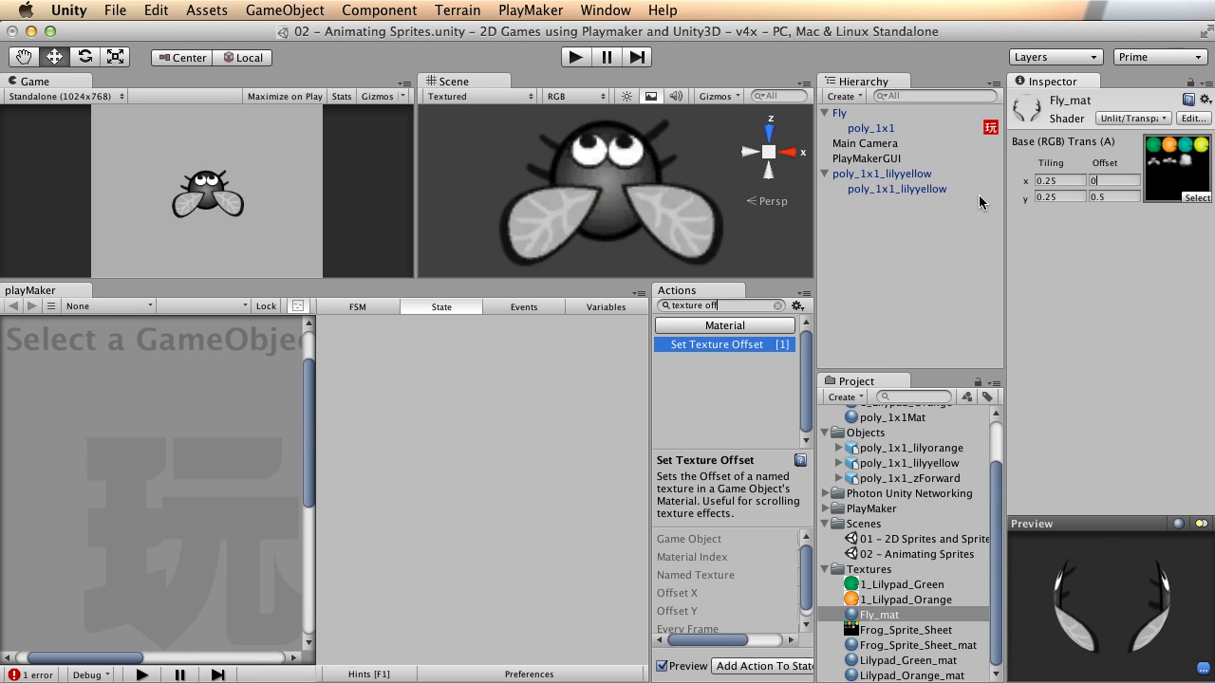
Step: Lock the PlayMaker editor to the poly_1x1 FSM and display the Fly_mat material's settings alongside it
click(934, 129)
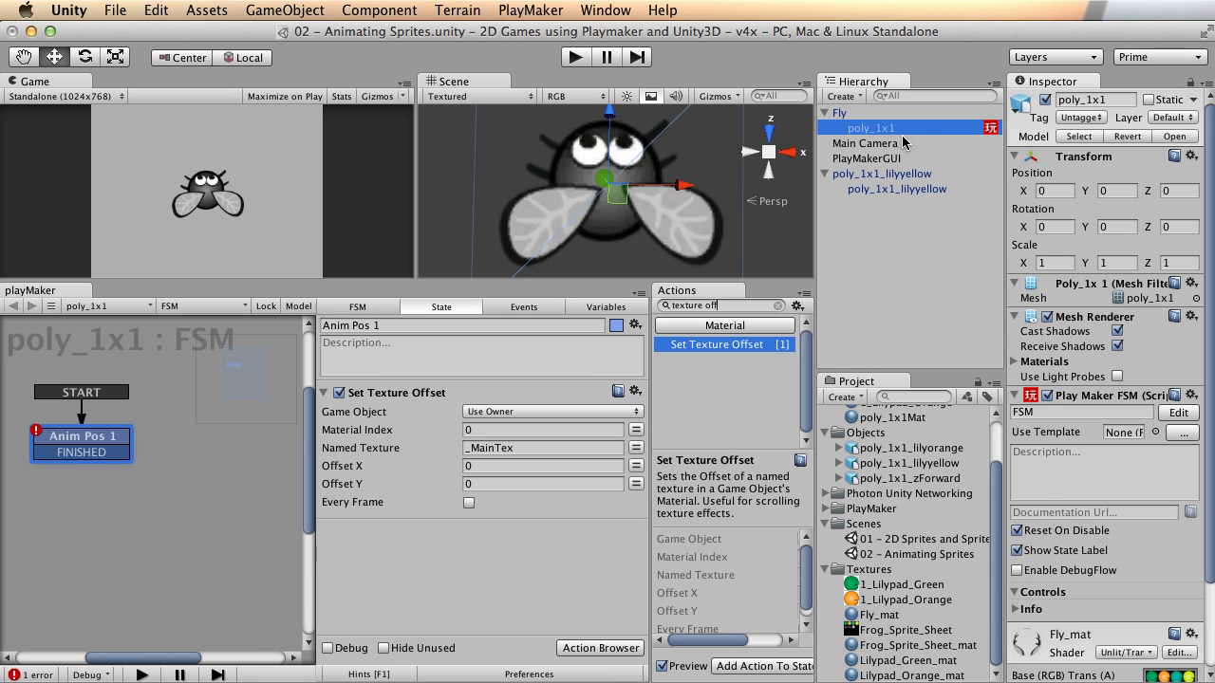
click(254, 334)
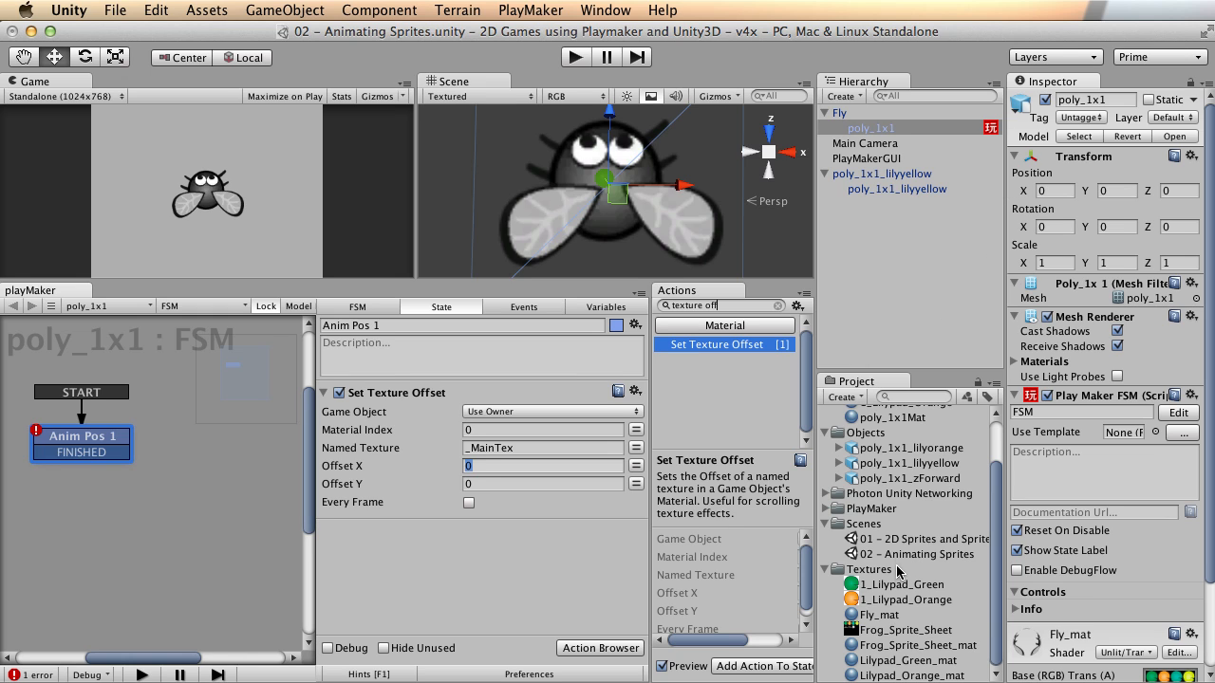
click(880, 615)
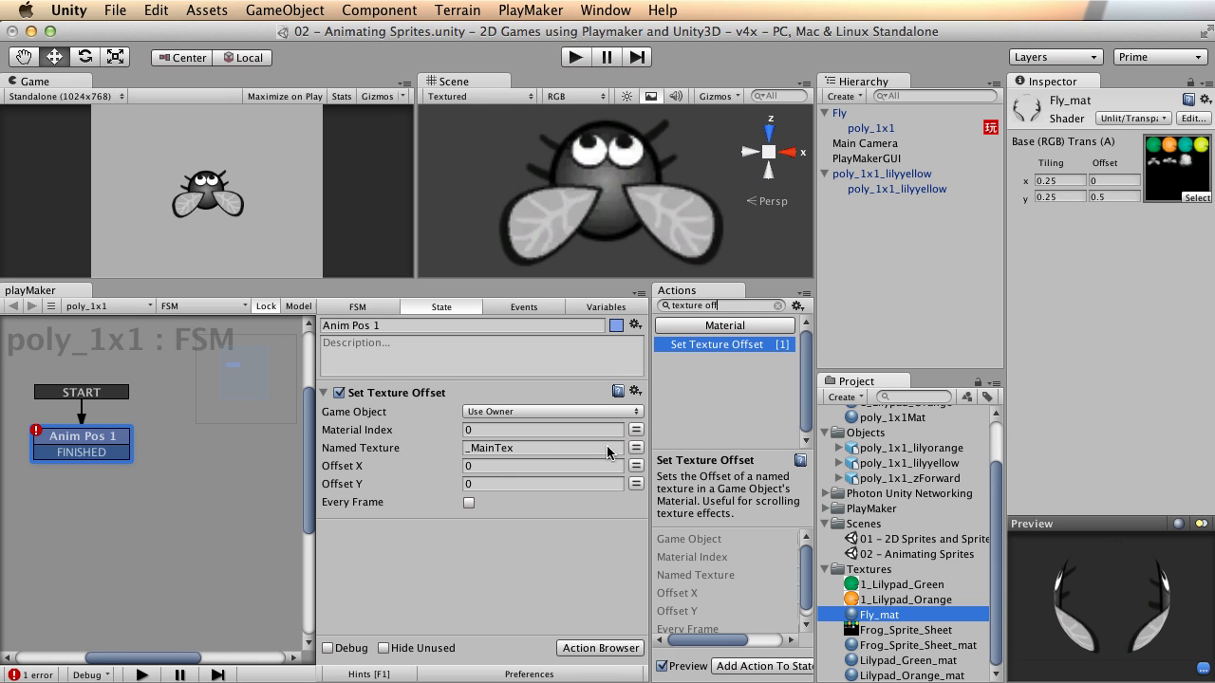
Step: Set Offset Y to 0.5 in Anim Pos 1's Set Texture Offset action, keeping Offset X at 0
click(463, 466)
click(424, 484)
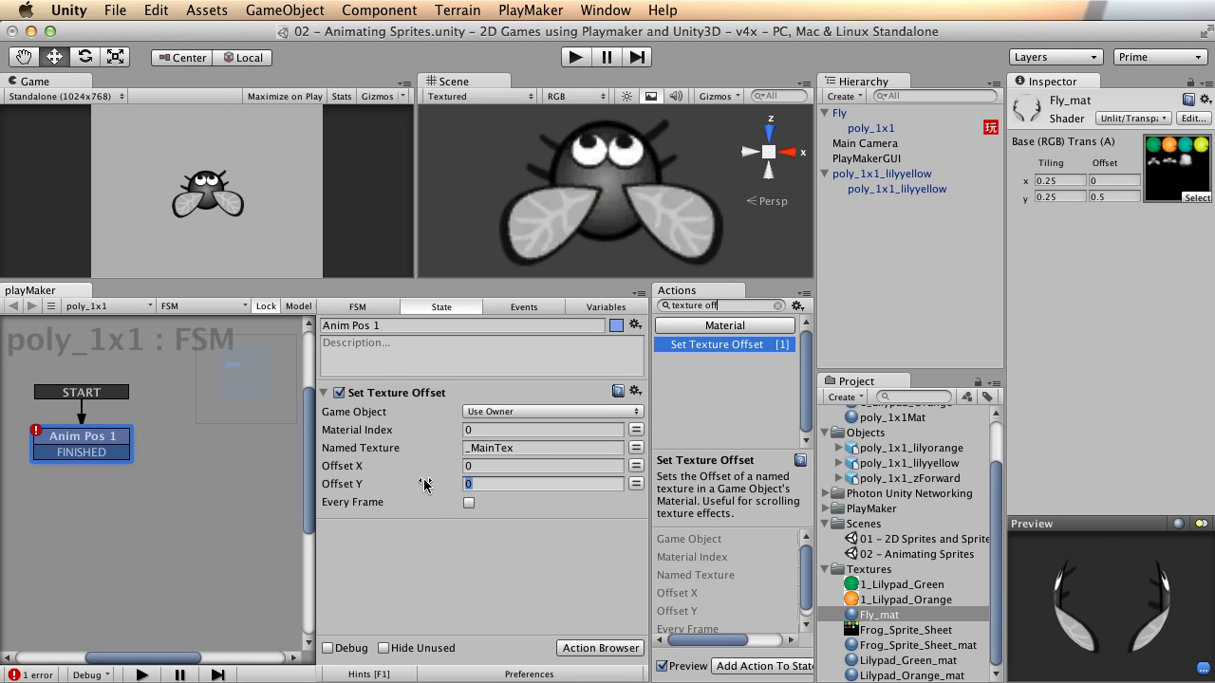
key(Return)
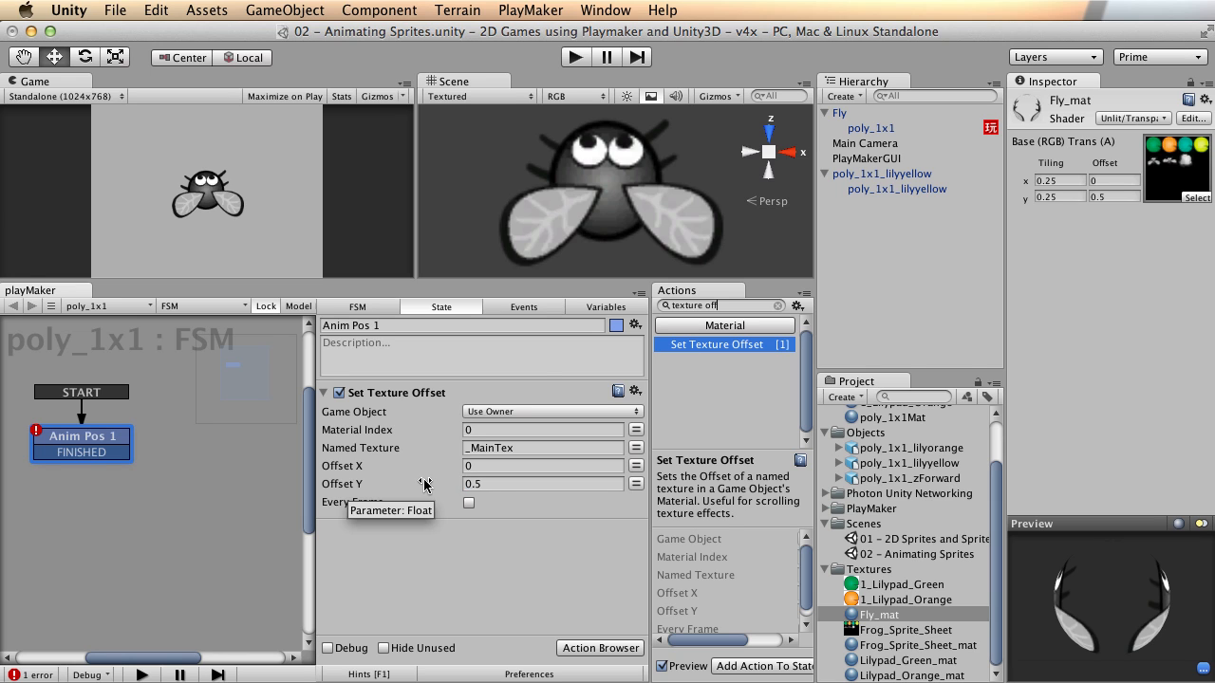
Step: Add a Wait action to Anim Pos 1 with a time of 0.5 and FINISHED as its finish event
click(717, 307)
text(wait)
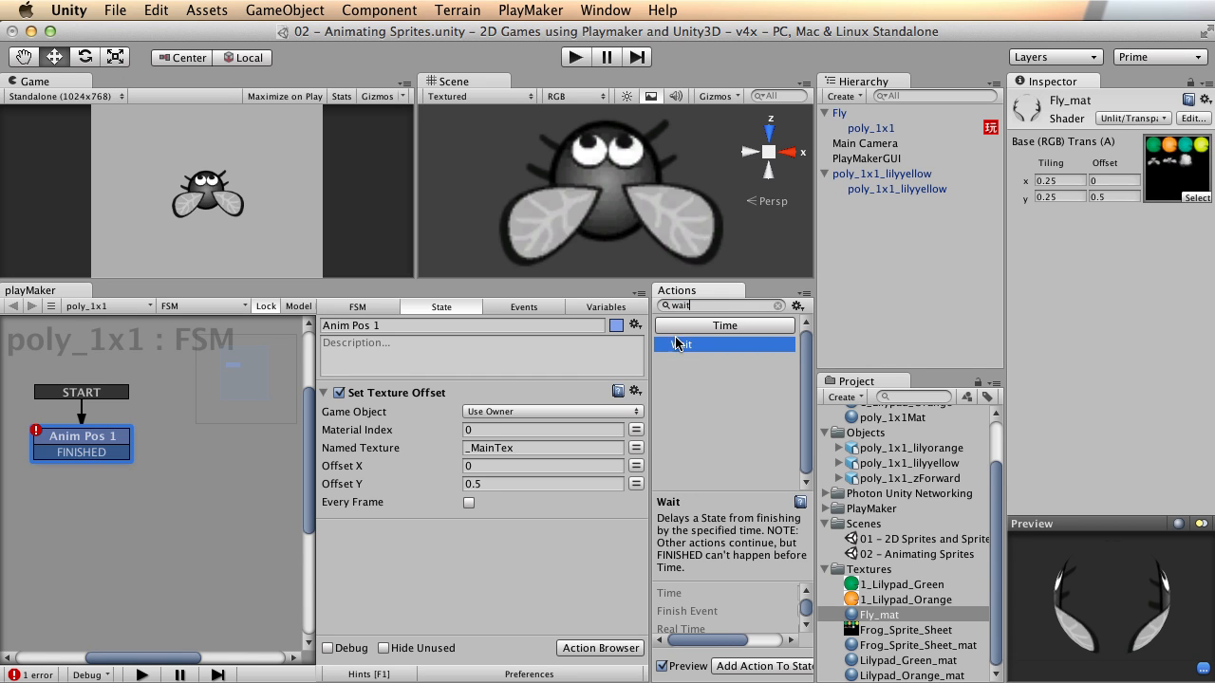
double_click(677, 343)
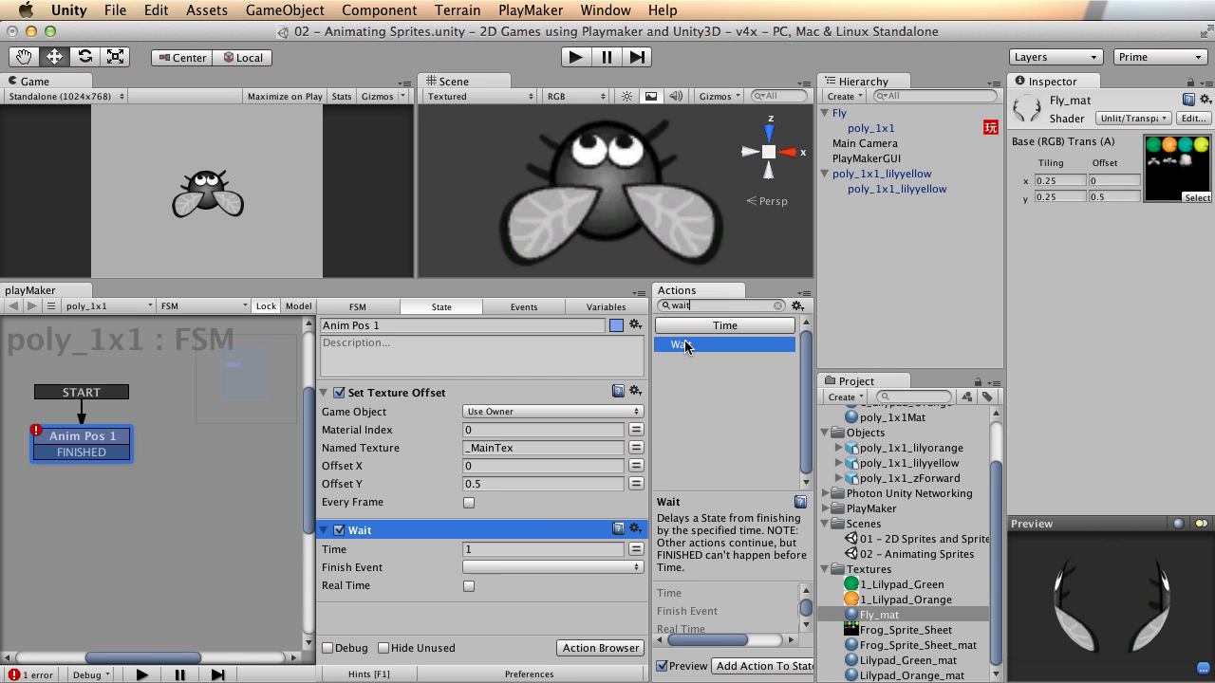
text(.5)
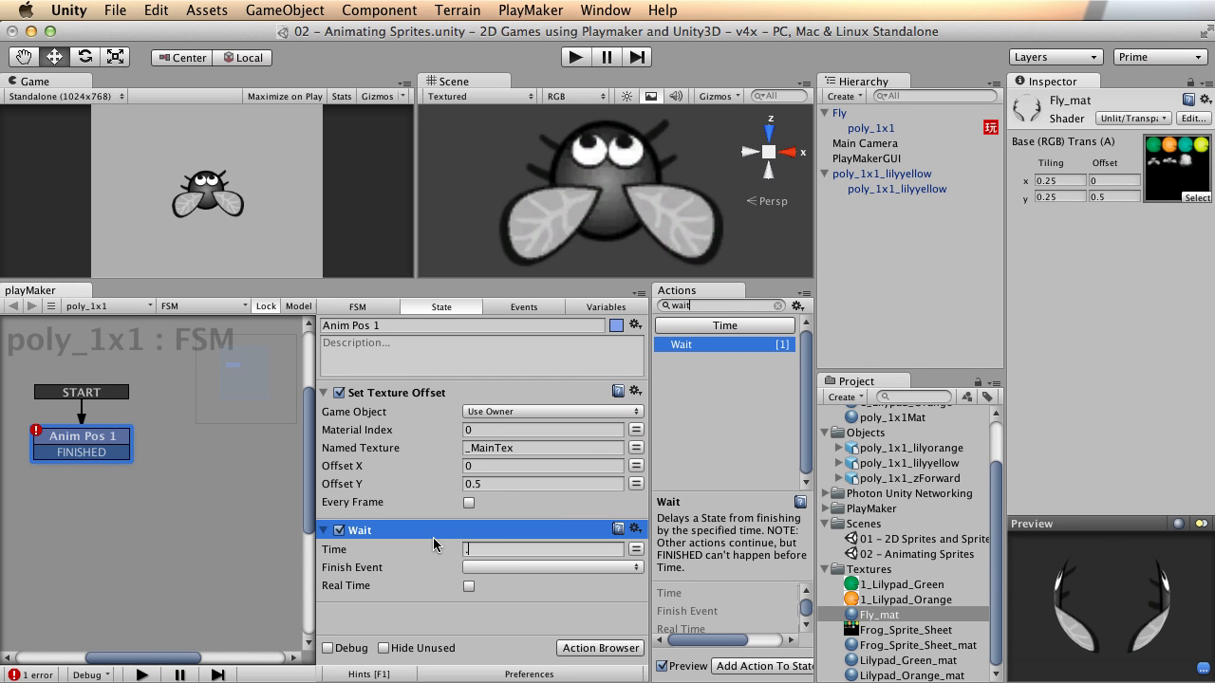
click(562, 568)
click(558, 600)
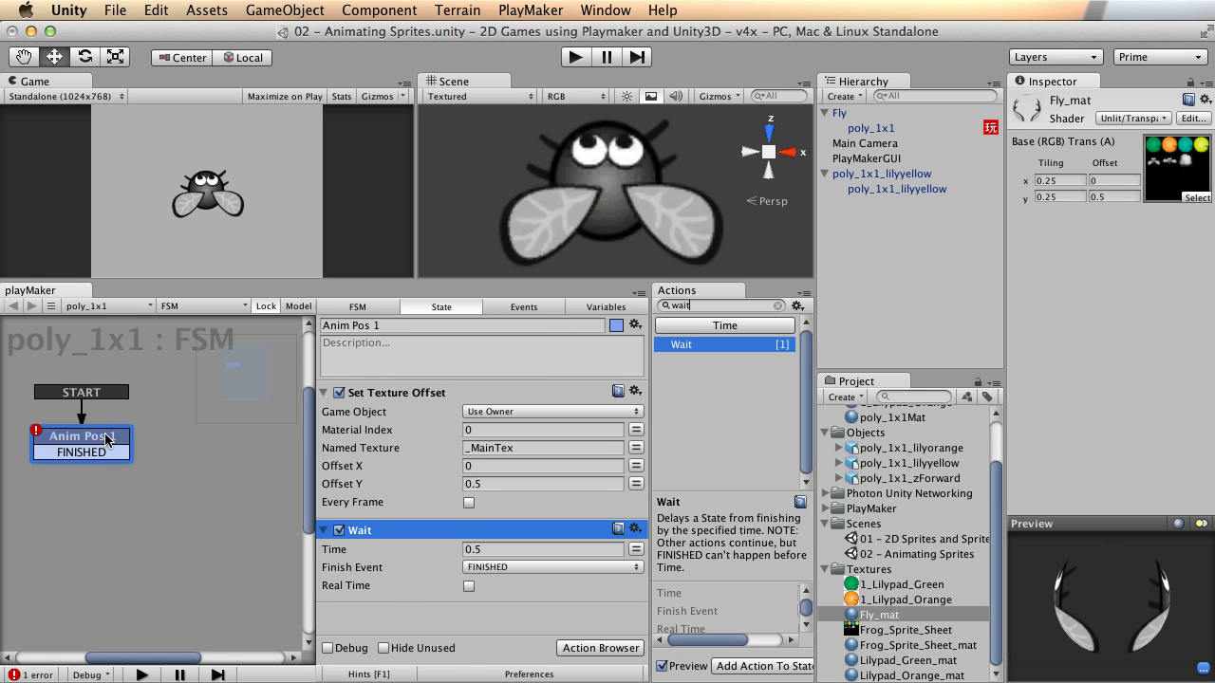
Step: Duplicate the Anim Pos 1 state without replacing the start state, place the copy below it, and rename it Anim Pos 2
key(super+v)
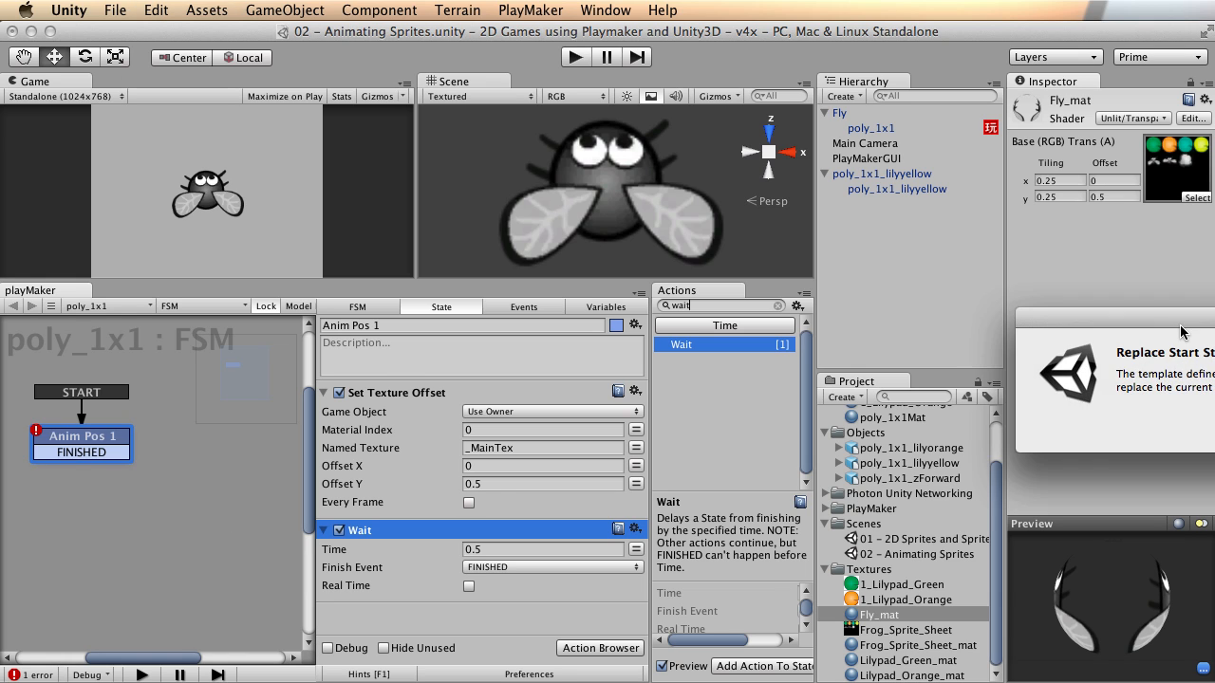
click(675, 361)
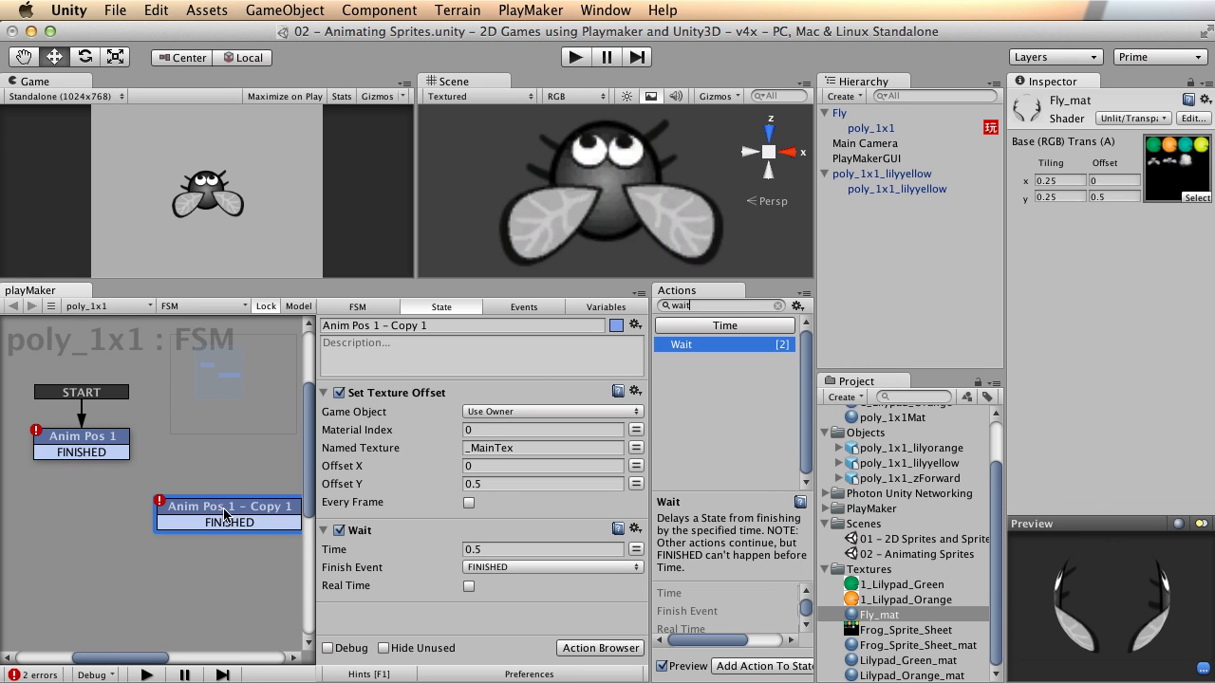
drag(225, 515, 135, 507)
click(381, 331)
drag(376, 329, 516, 324)
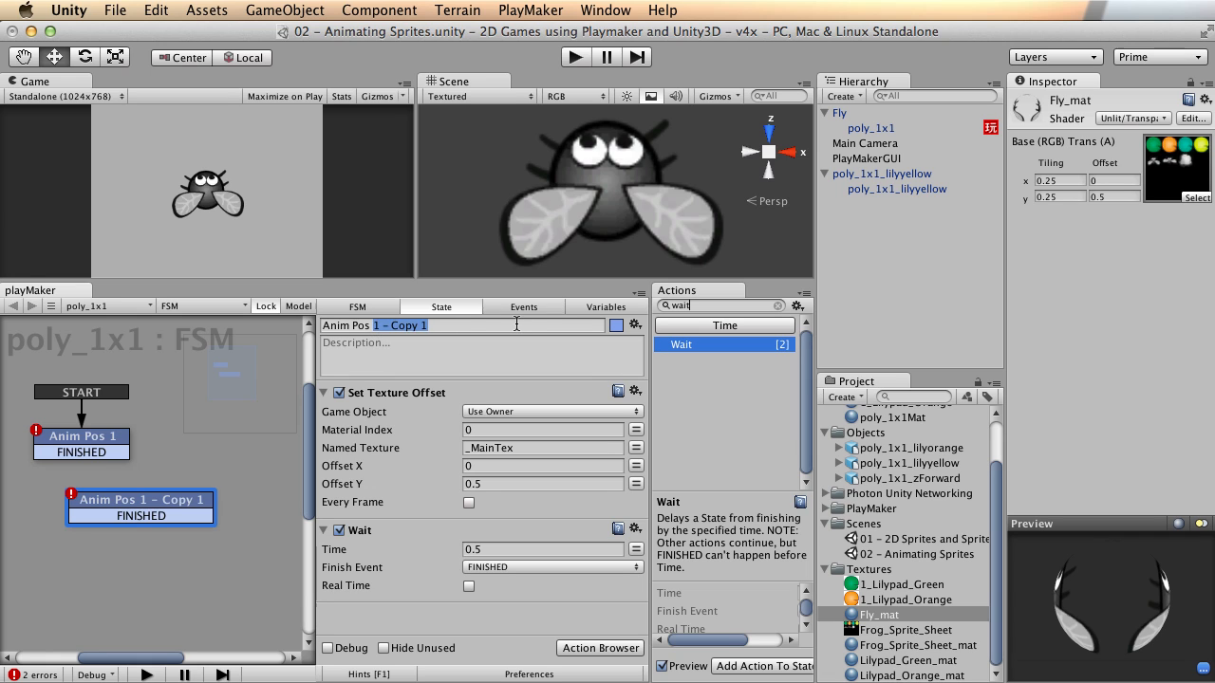
text(2)
drag(110, 509, 120, 511)
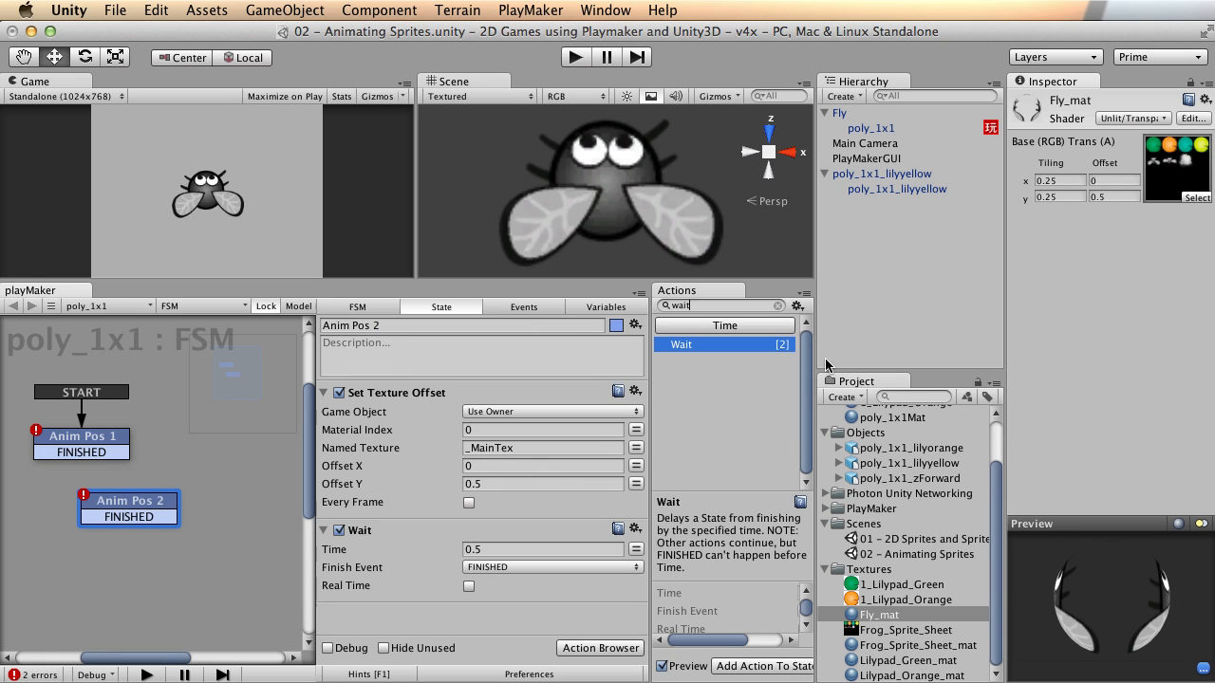
Step: Preview the second fly frame with a Fly_mat X offset of 0.25 and restore the offset to 0
click(1115, 180)
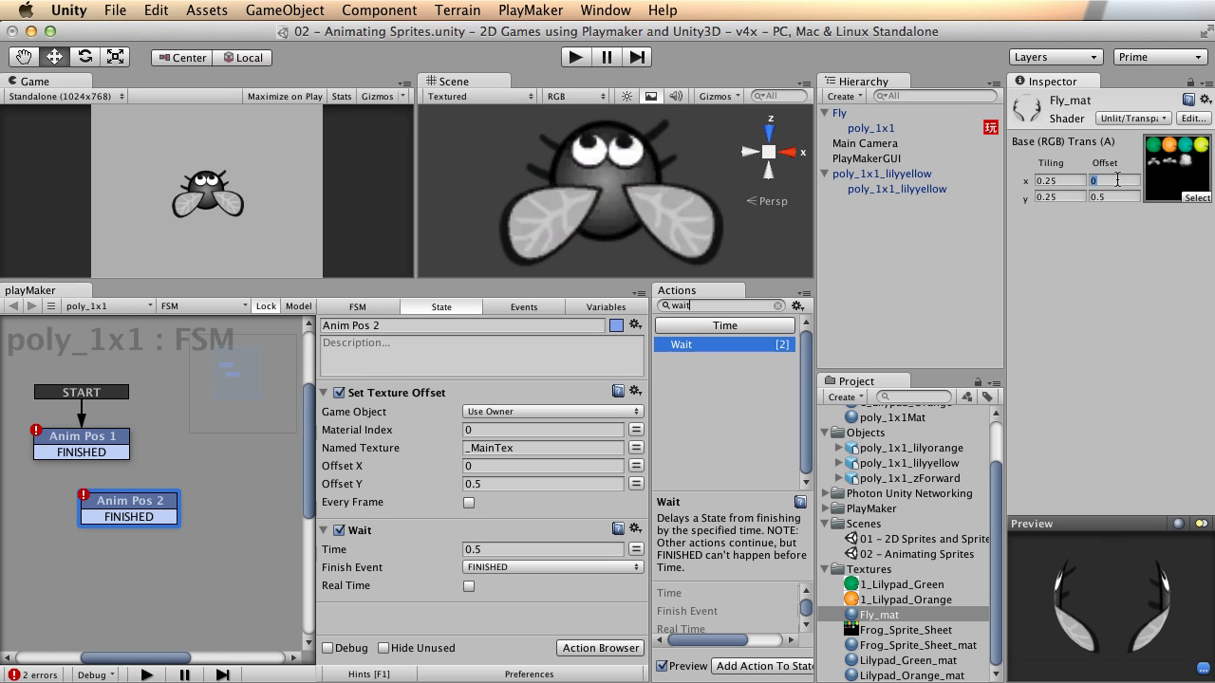
text(.2)
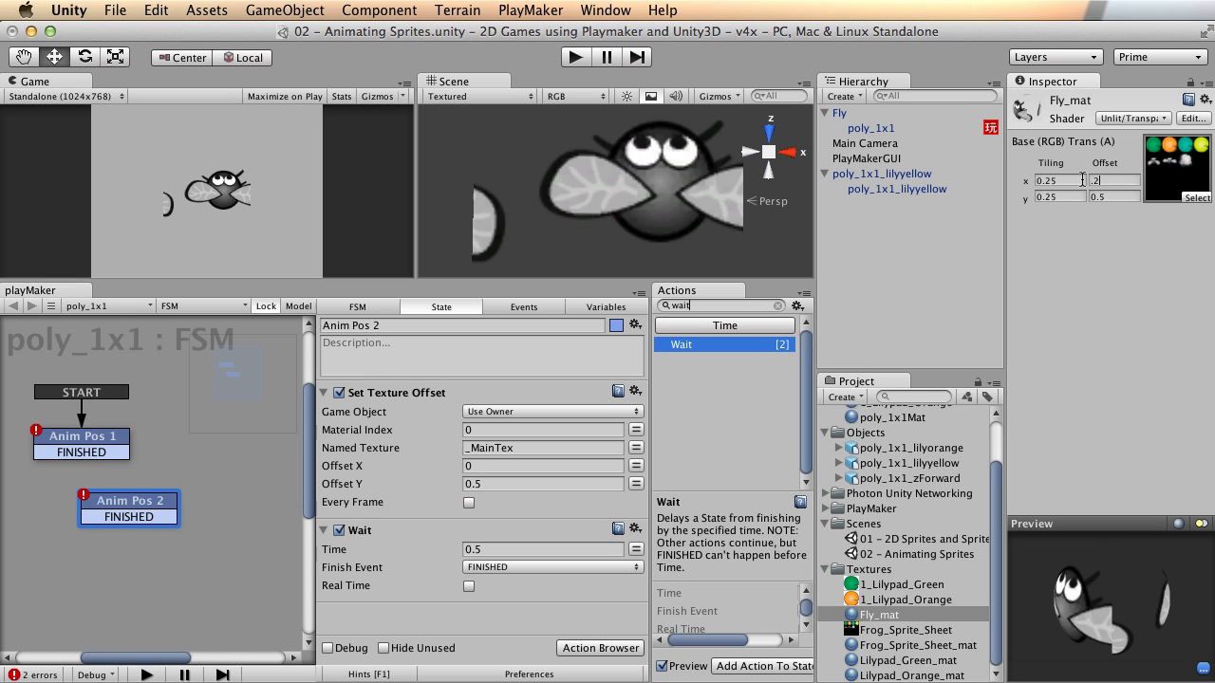
text(5)
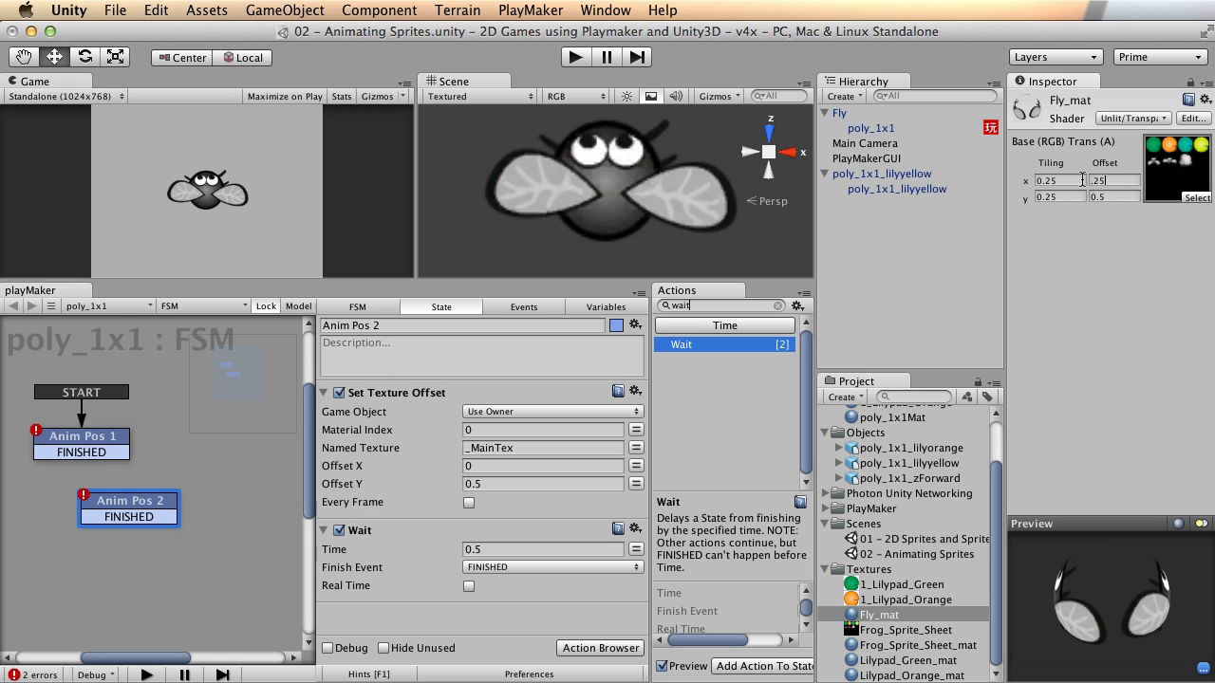
key(BackSpace)
key(BackSpace)
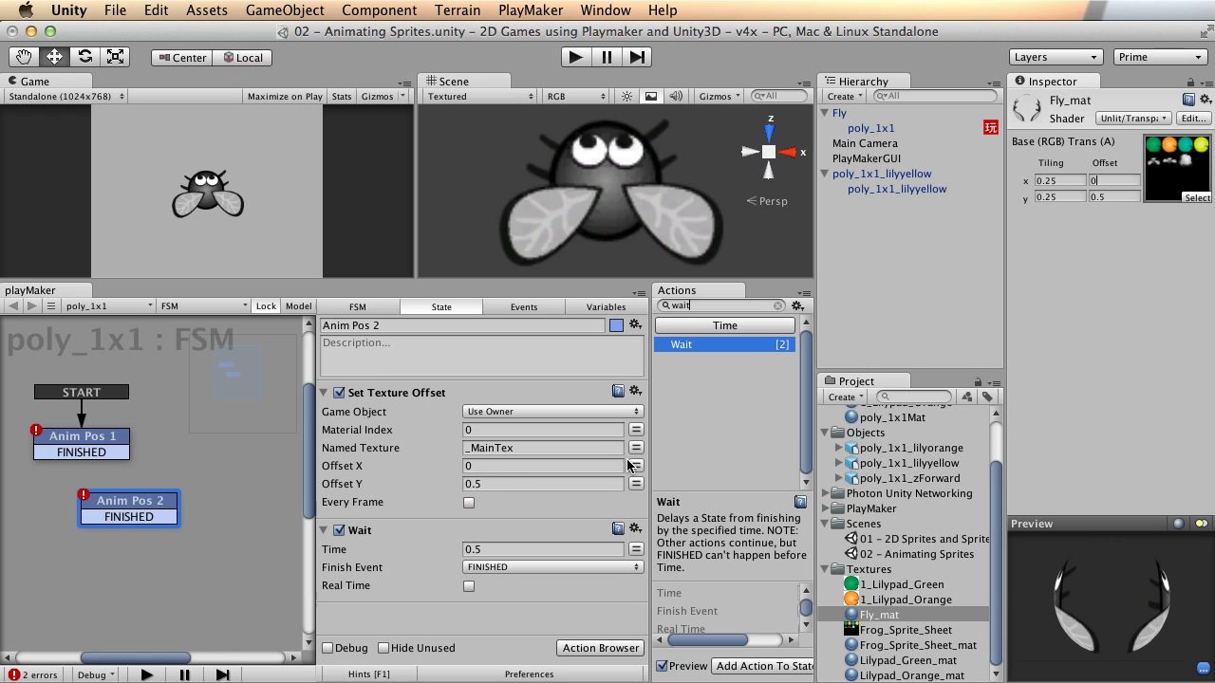
Step: Set Offset X to 0.25 in Anim Pos 2's Set Texture Offset action, keeping Offset Y at 0.5
click(504, 483)
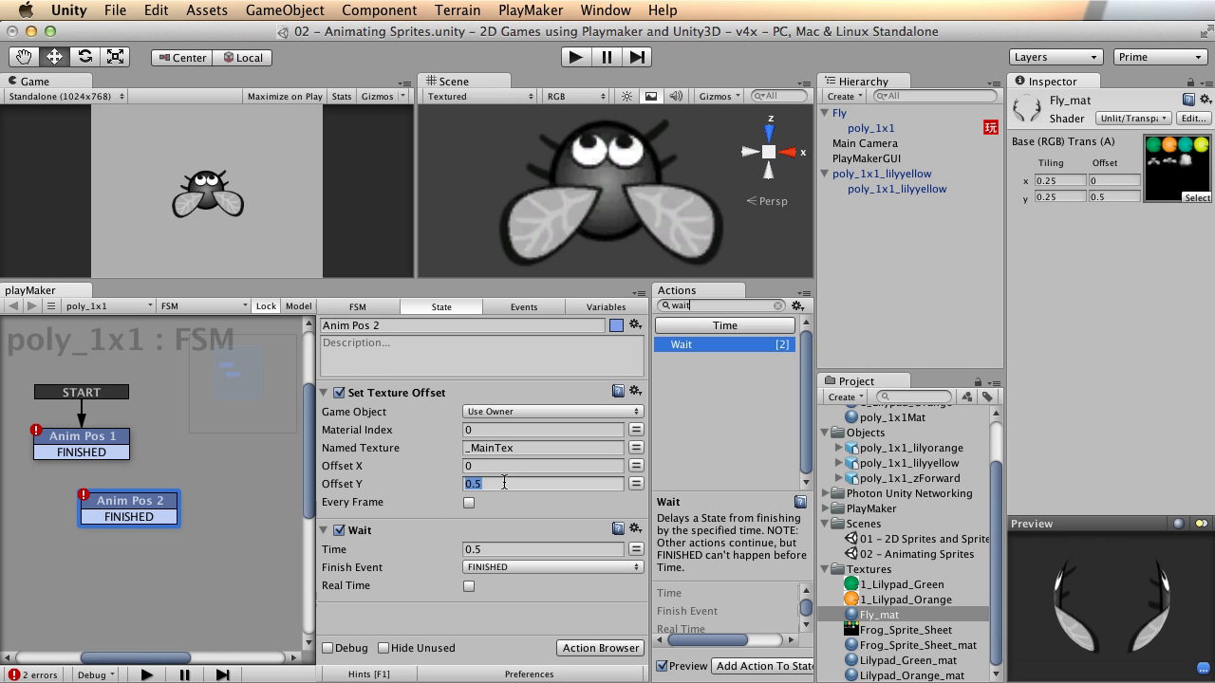
click(478, 465)
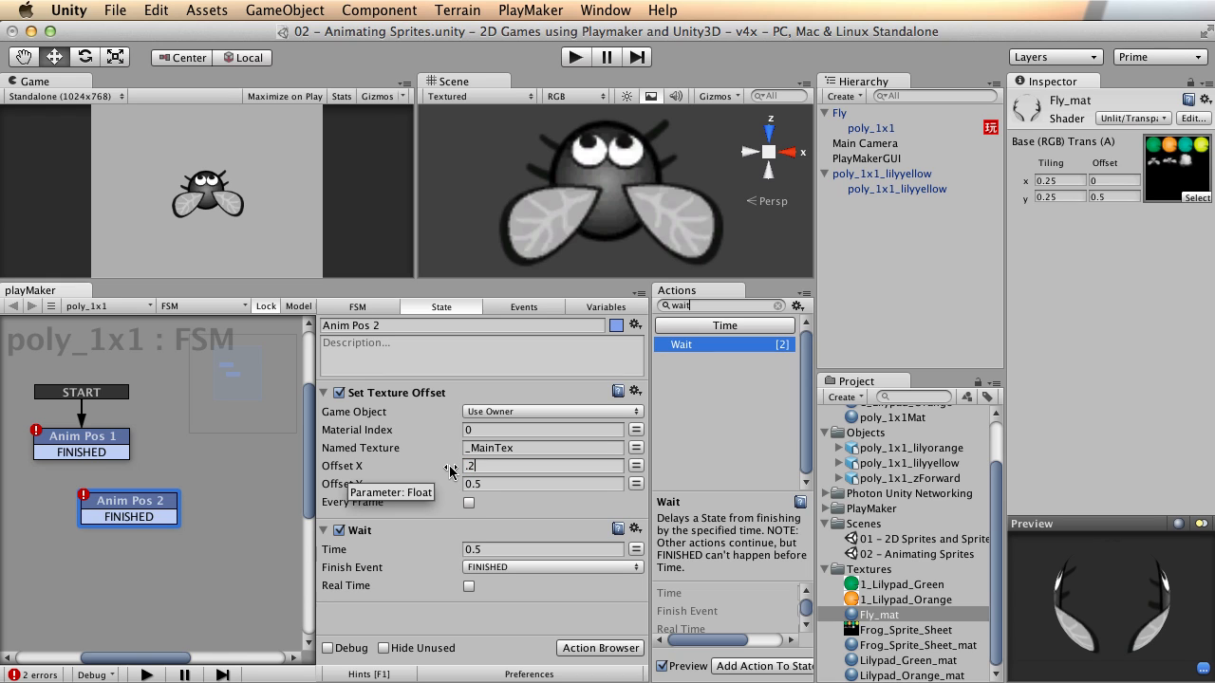
key(Return)
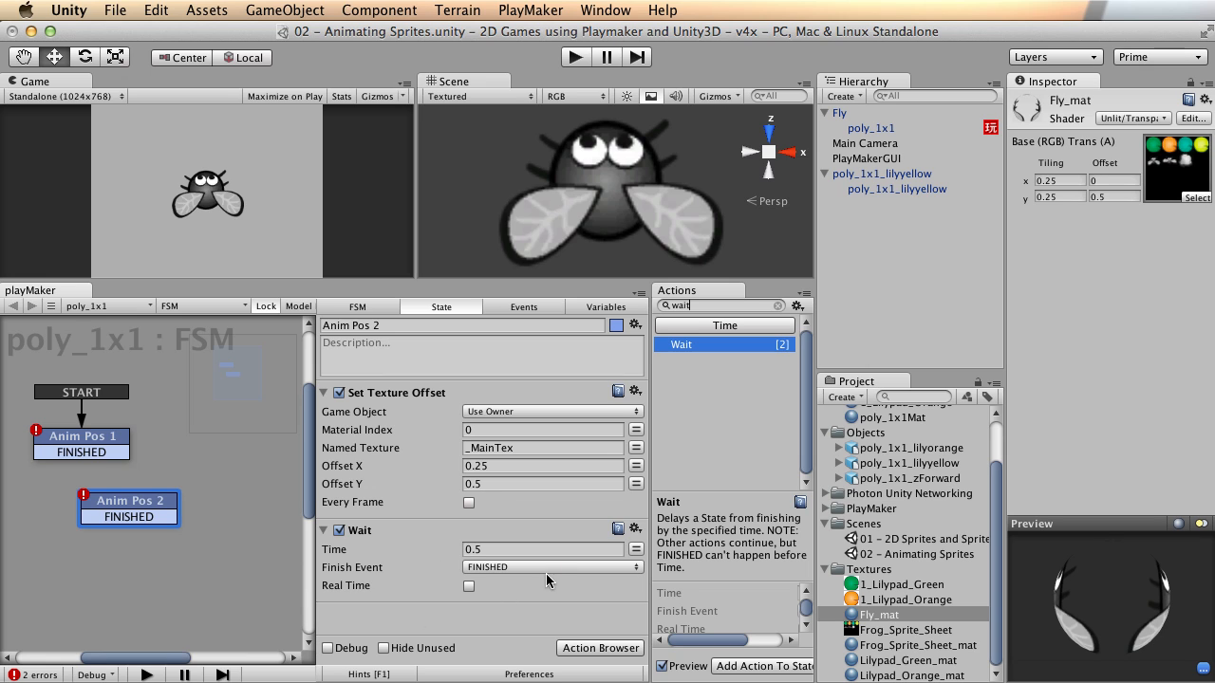
Step: Connect the FINISHED transitions of Anim Pos 1 and Anim Pos 2 to each other in a loop and play-test the scene
drag(114, 453, 247, 438)
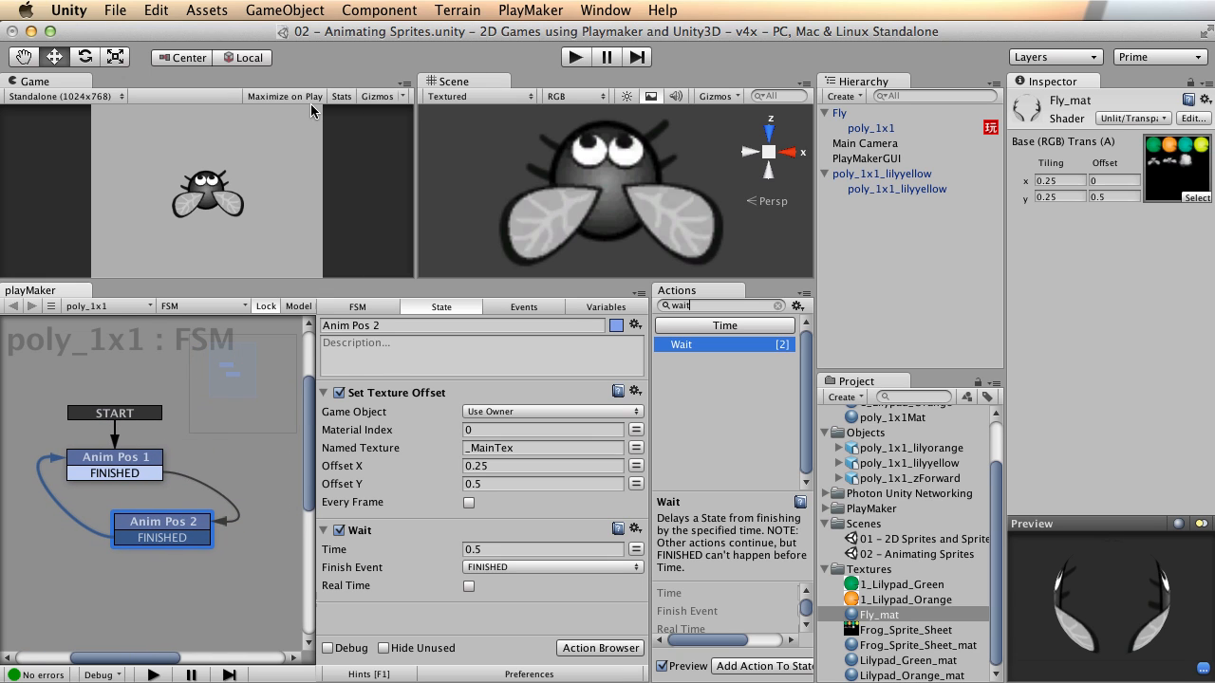
click(574, 58)
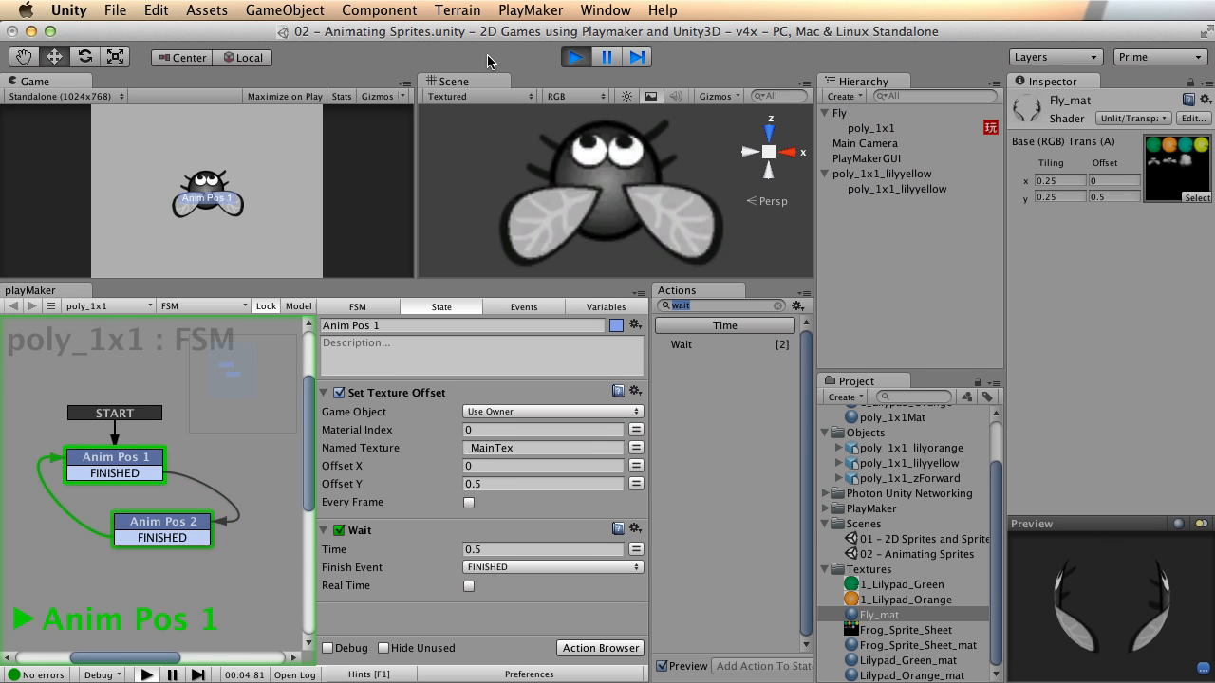
click(576, 58)
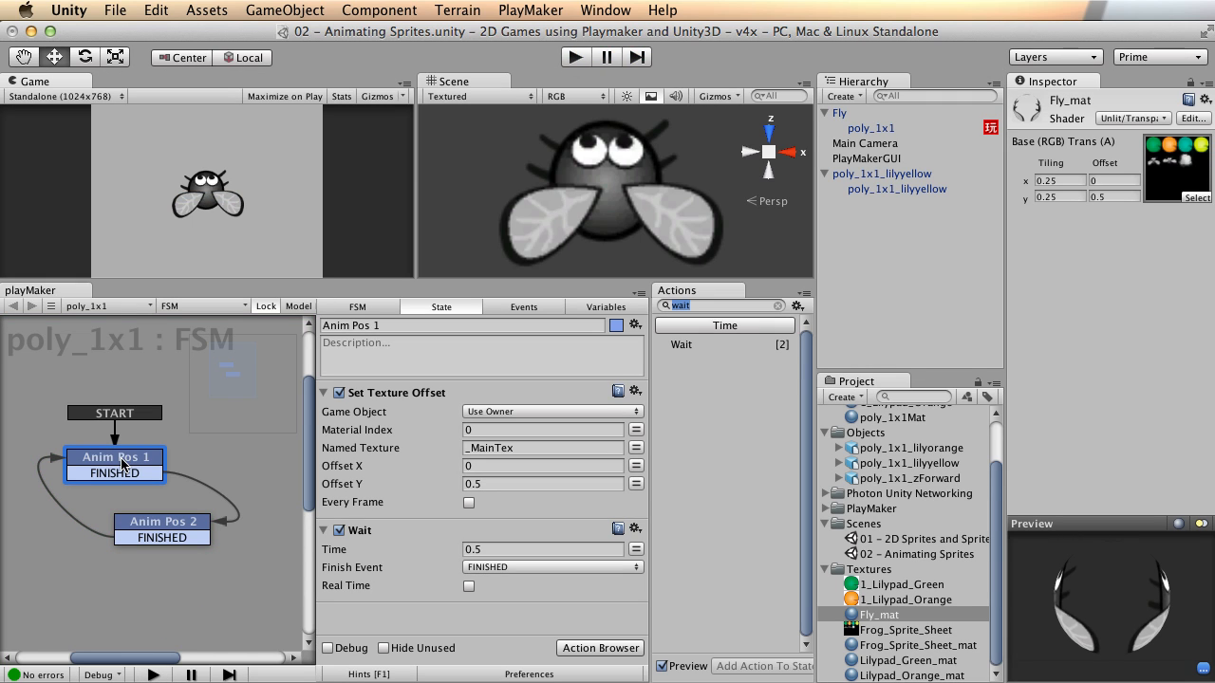
Step: Create a float variable named anim_speed in the poly_1x1 FSM and give it a value of 0.2
click(122, 464)
click(605, 305)
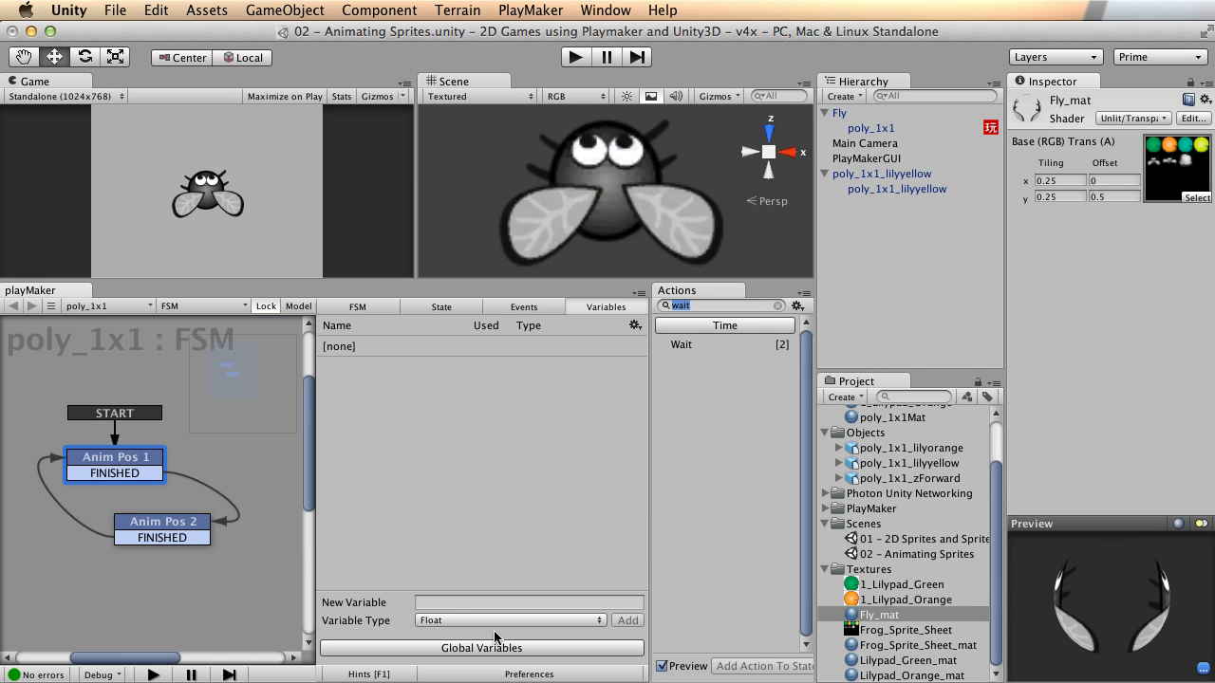
click(471, 603)
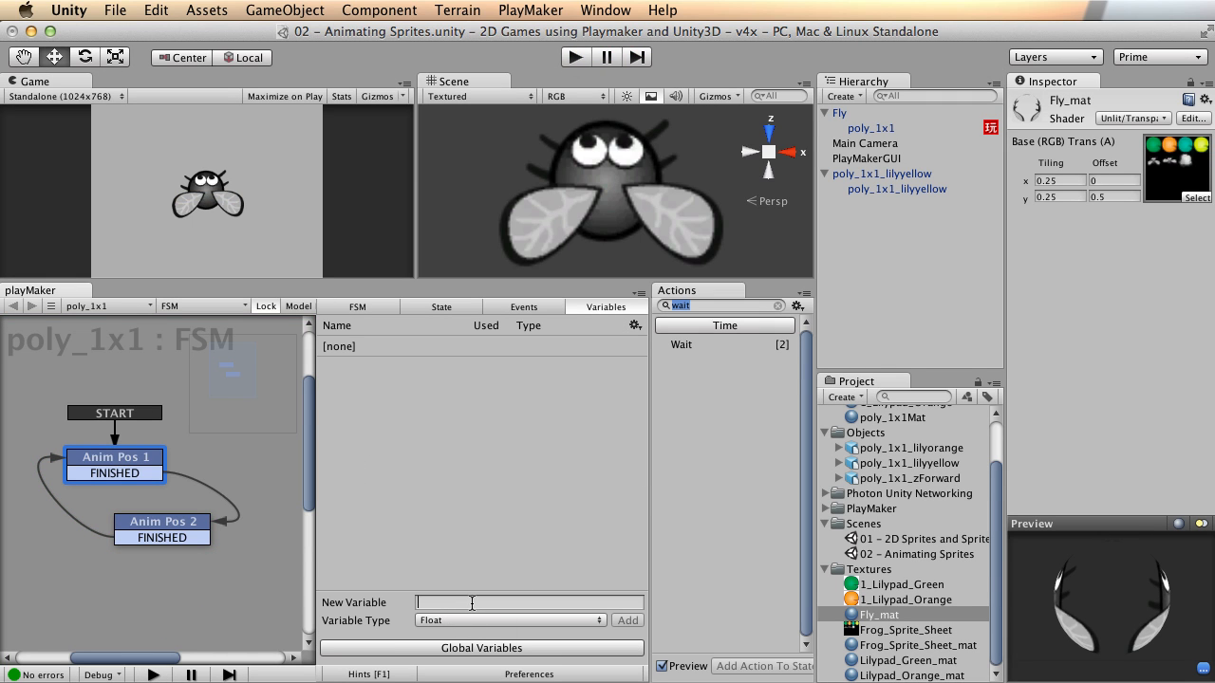
text(anim_speed)
key(Return)
click(441, 566)
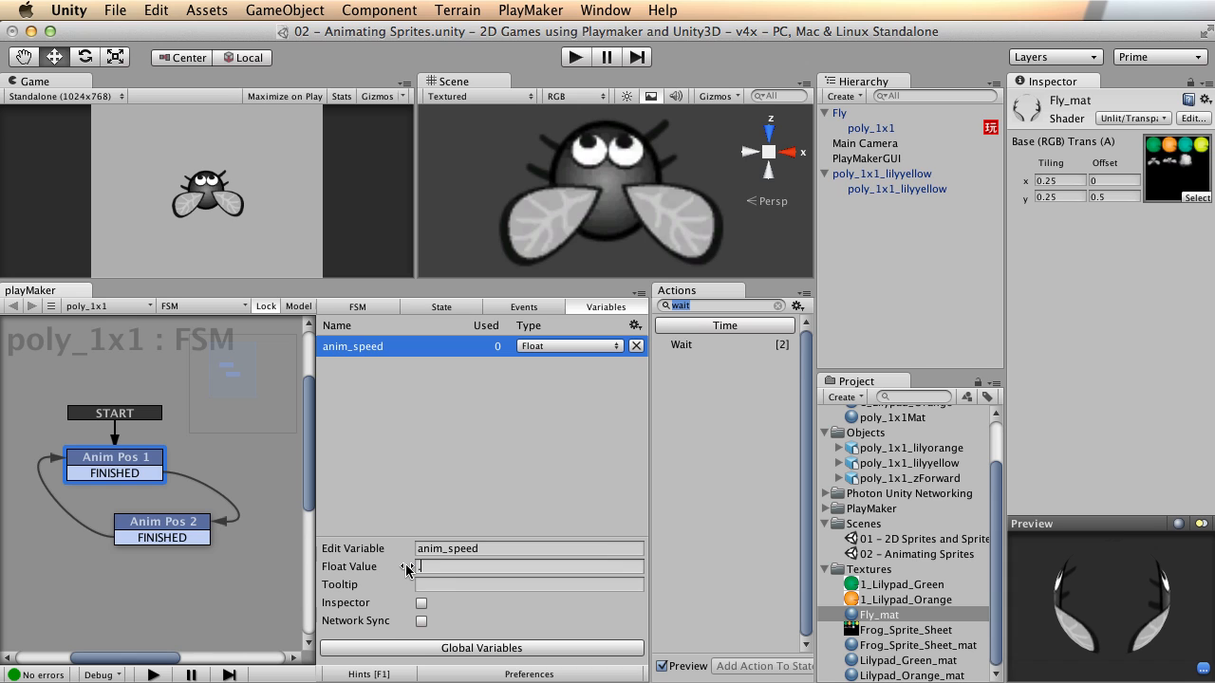
text(0.2)
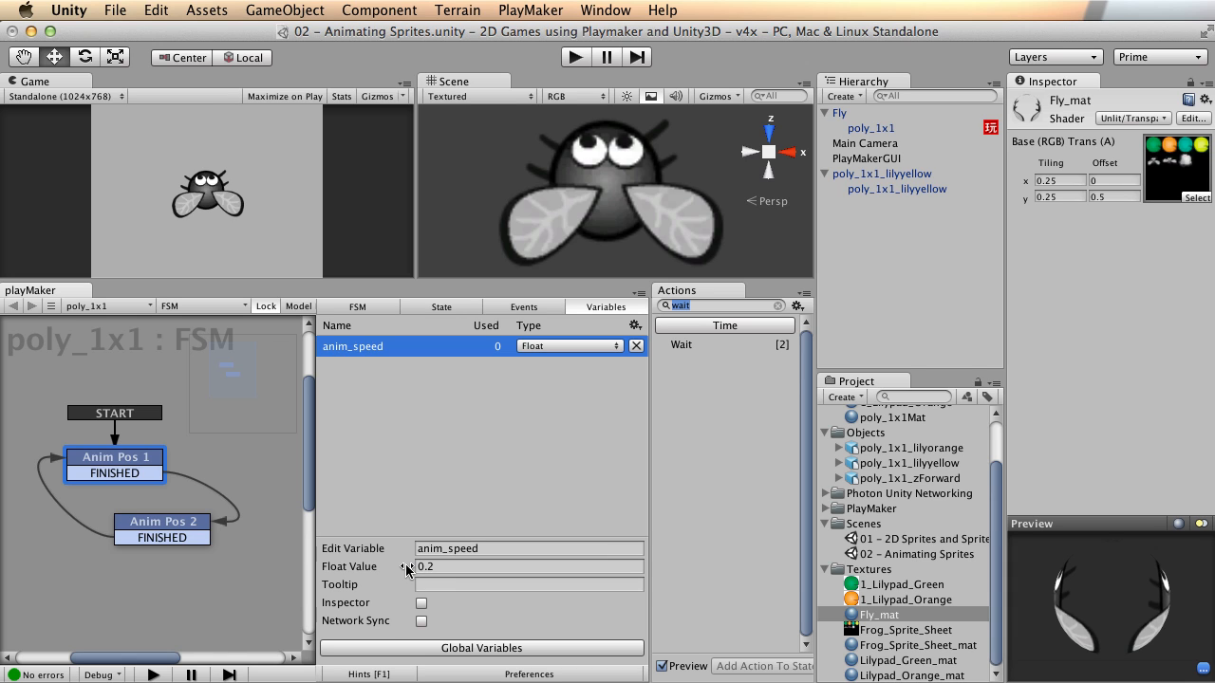
Step: Use the anim_speed variable as the time of Anim Pos 1's Wait action
click(442, 306)
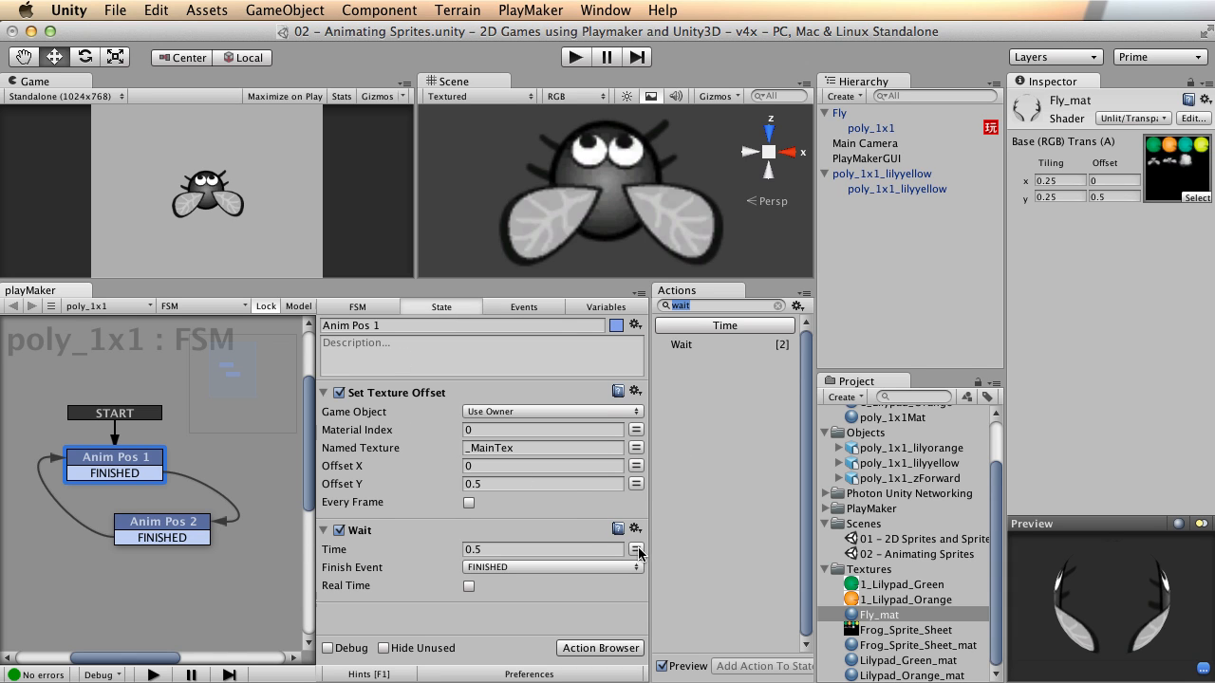
click(635, 549)
click(569, 550)
click(493, 567)
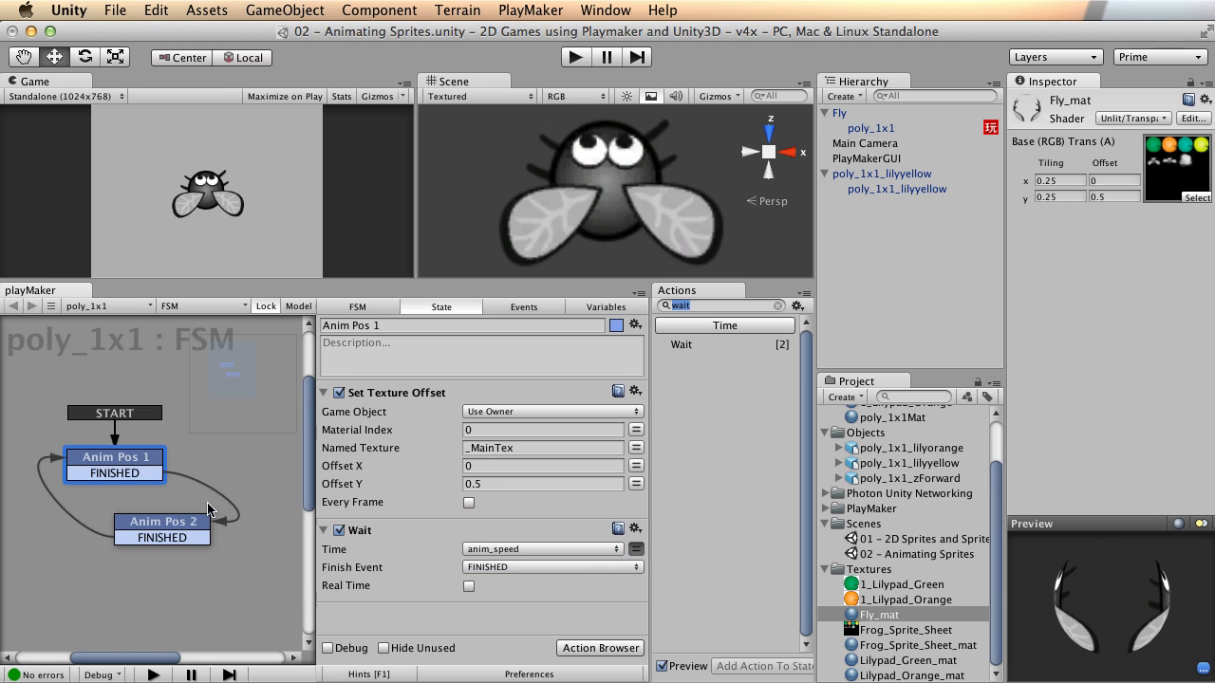
Step: Use the anim_speed variable as the time of Anim Pos 2's Wait action and save the scene
click(195, 531)
click(636, 549)
click(527, 550)
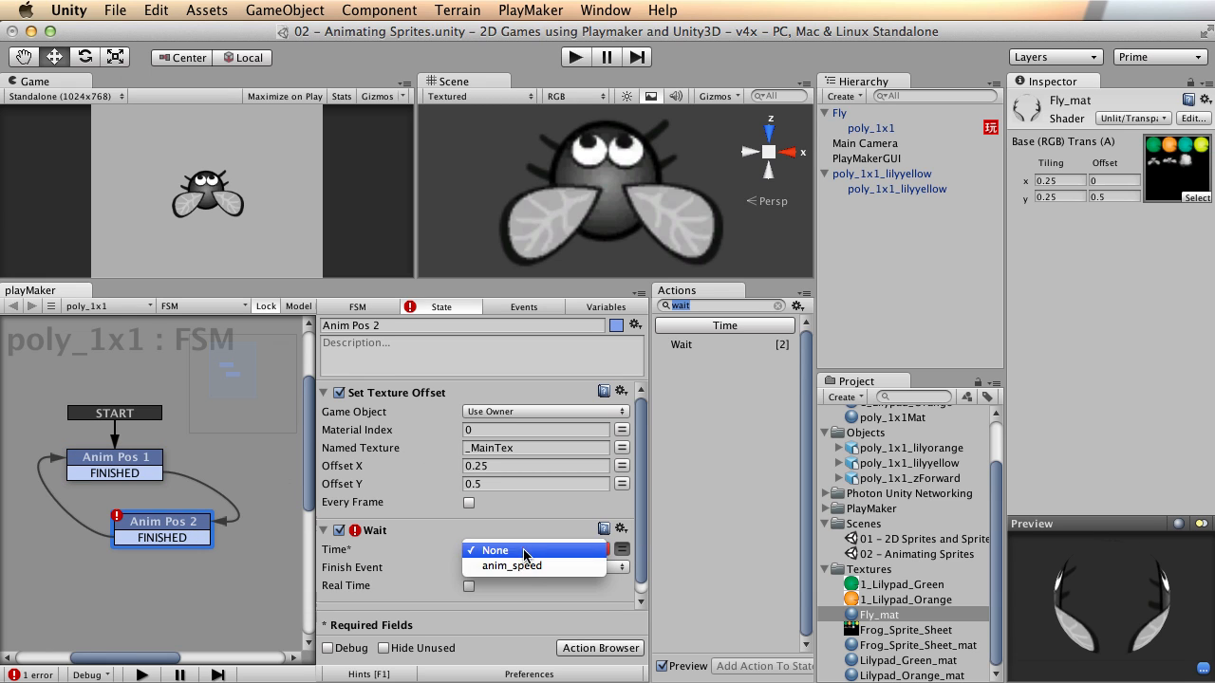
click(503, 569)
key(super+s)
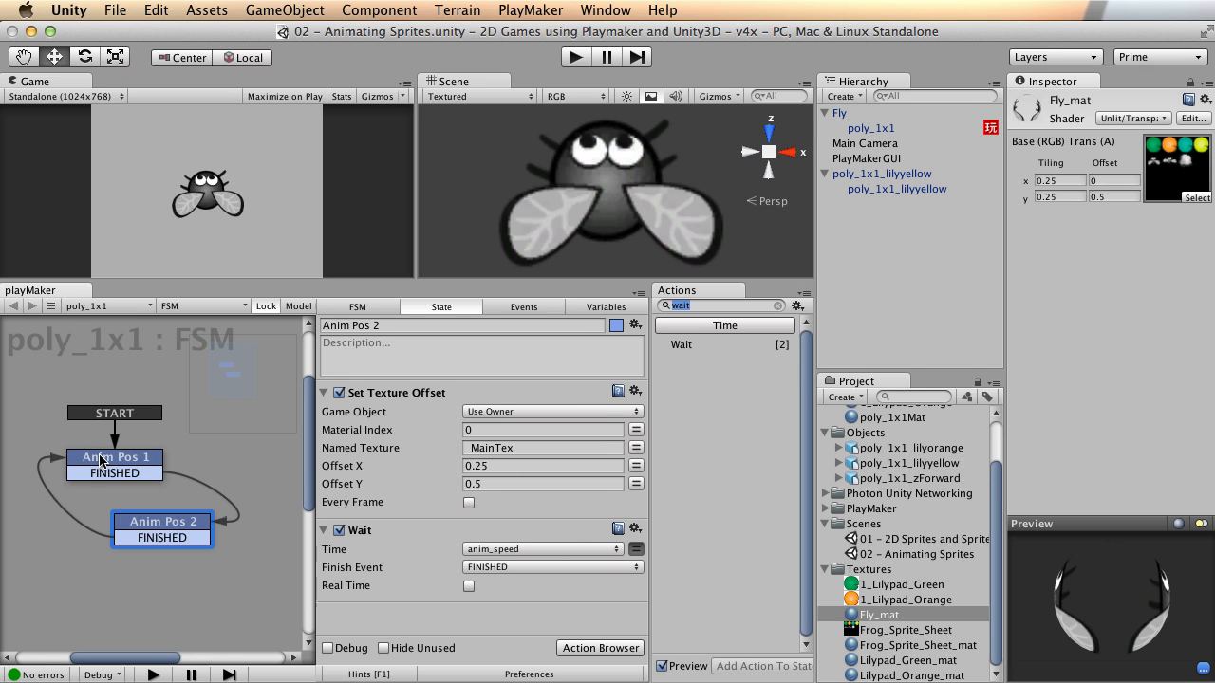
Step: Review the anim_speed variable and play-test the wing animation at its current speed
click(617, 308)
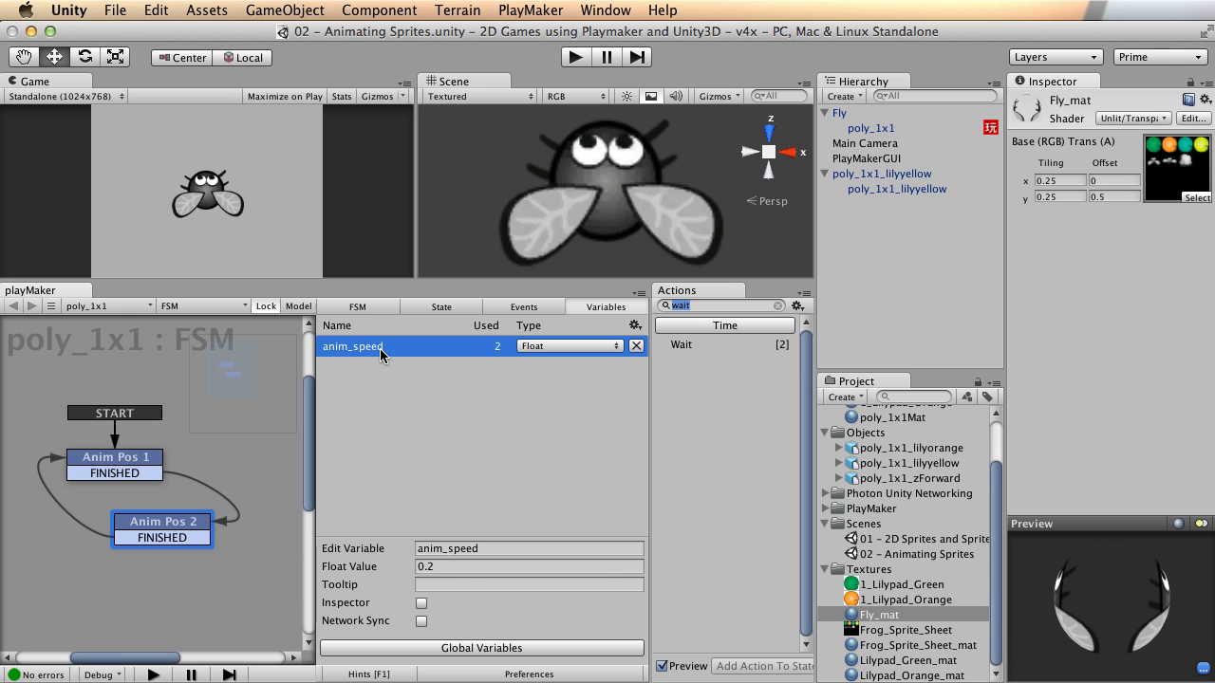
click(573, 57)
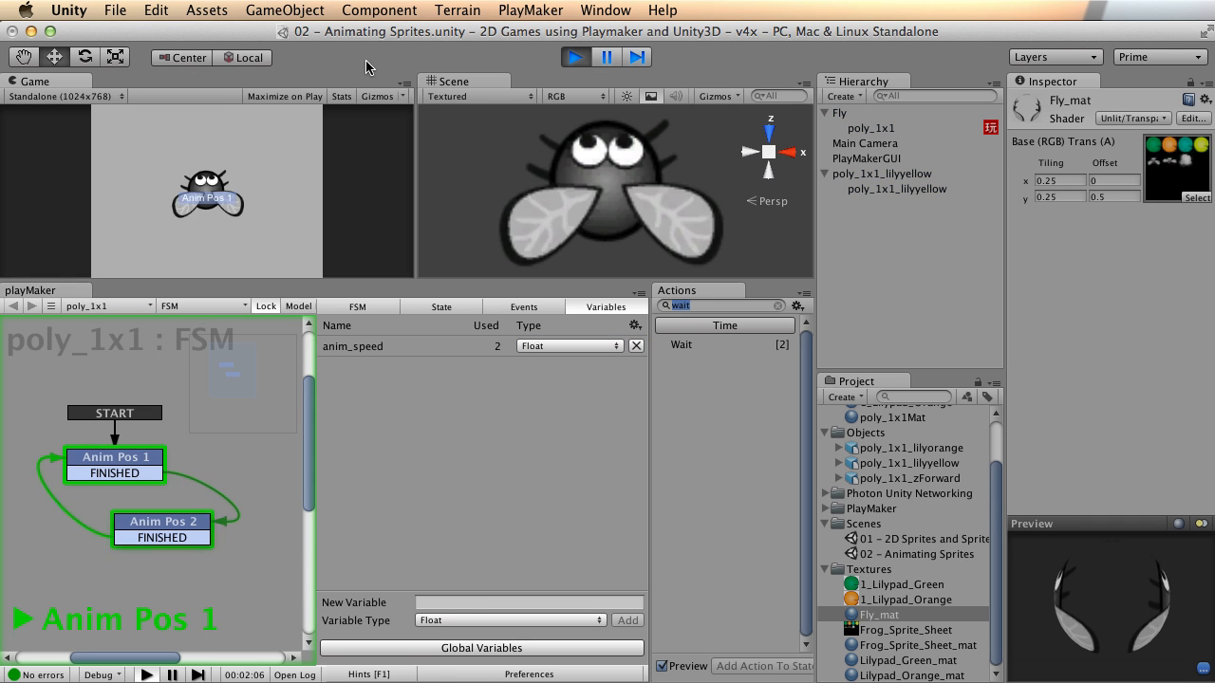
click(575, 59)
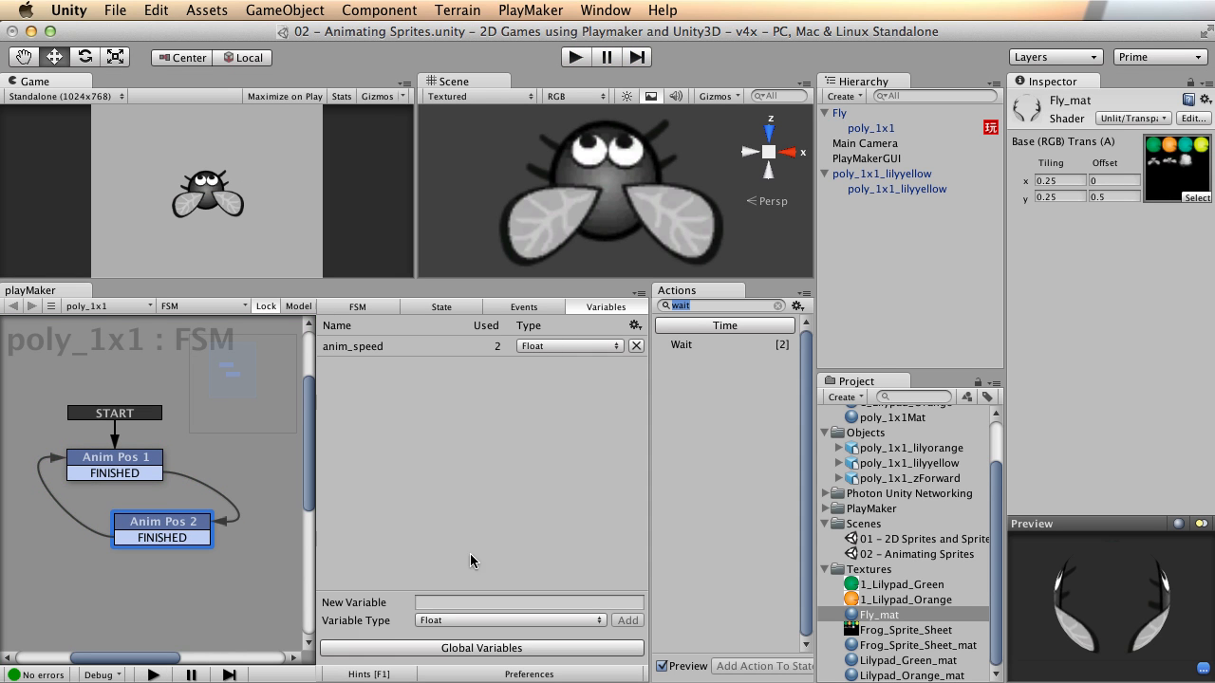
Step: Set anim_speed to 0.1 and play-test the faster wing animation
click(385, 347)
click(446, 569)
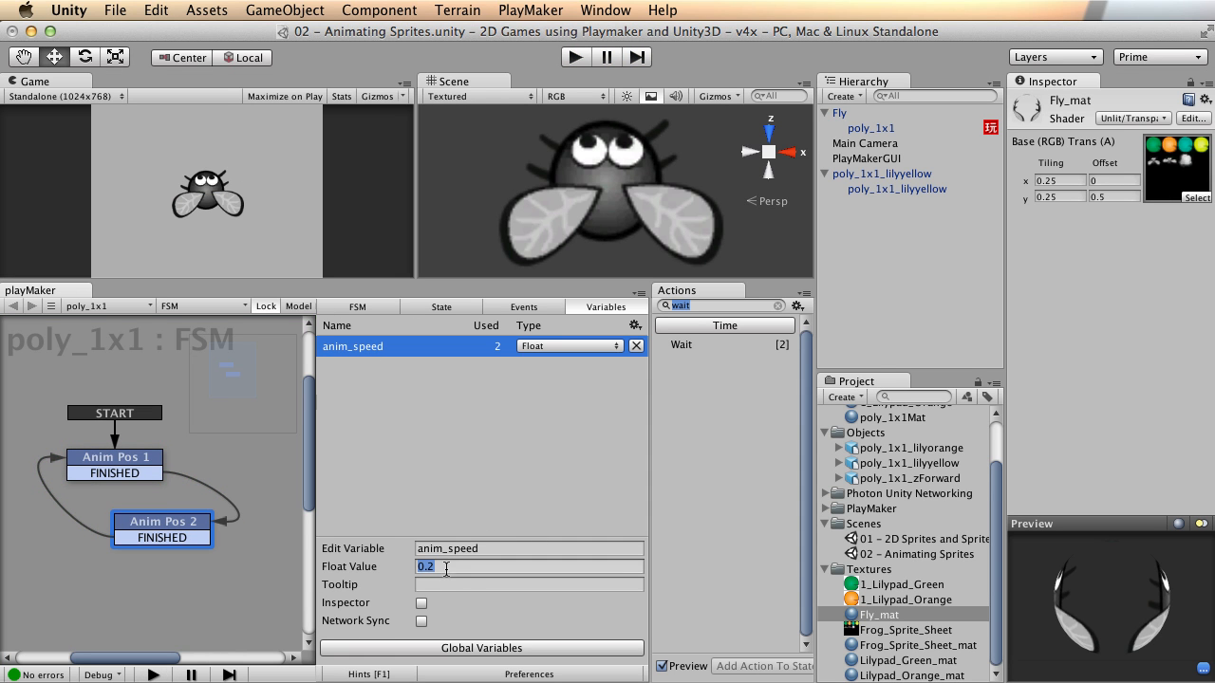
text(0.1)
key(Return)
click(575, 57)
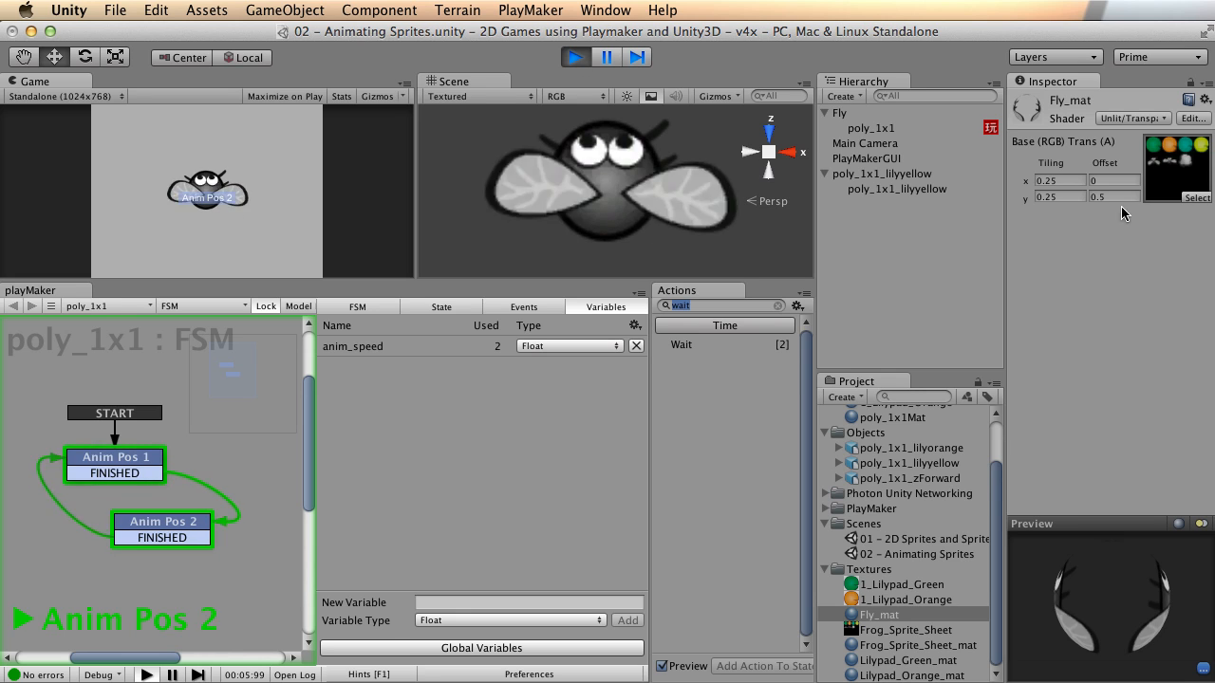
click(574, 57)
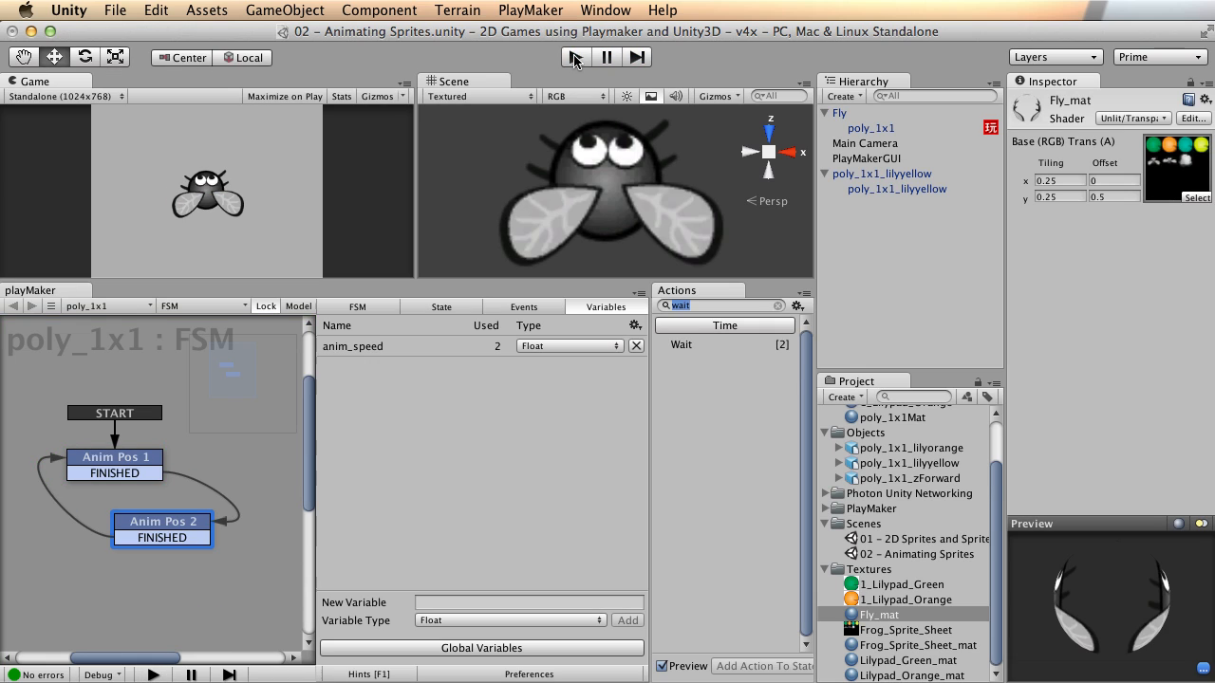
Step: Enlarge the Game and Scene views and set the Main Camera's orthographic size to 4
drag(425, 275, 485, 447)
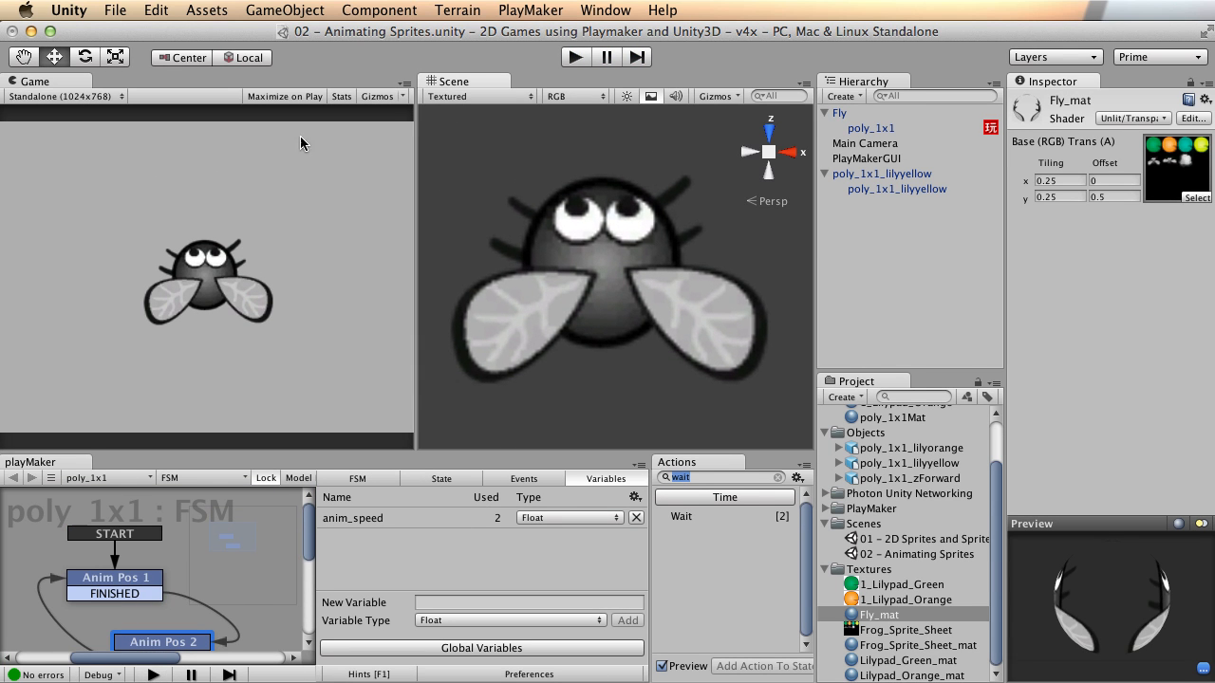
click(865, 144)
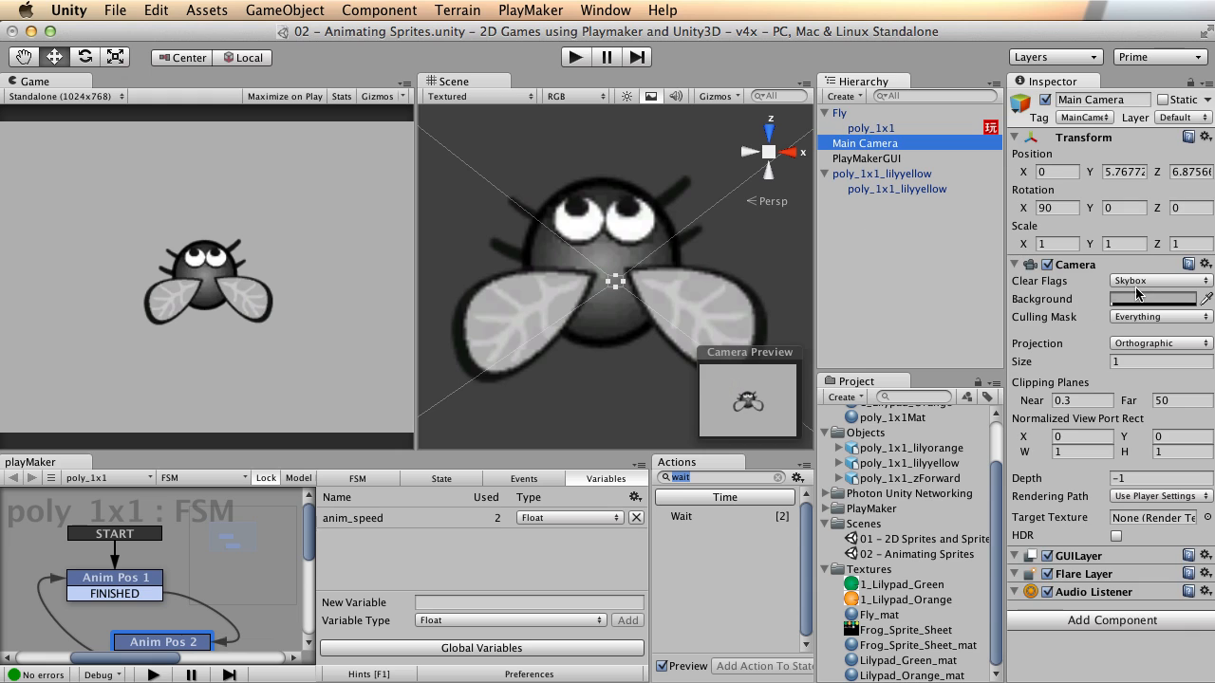
click(1134, 361)
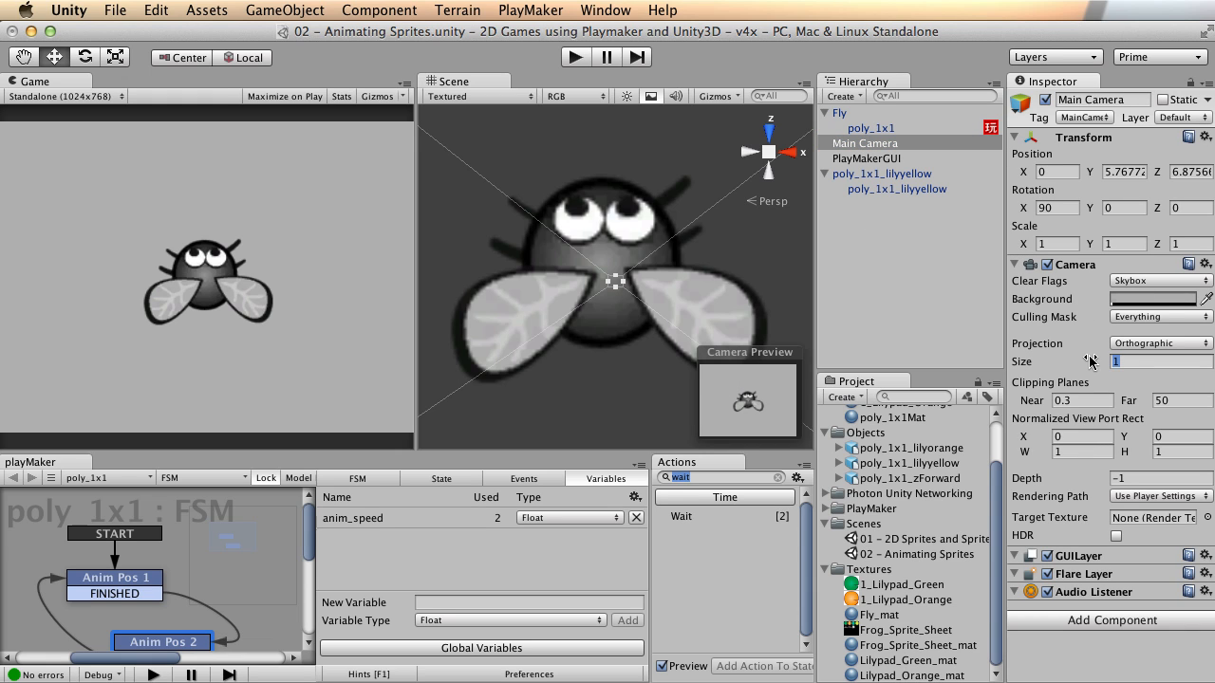
text(.5)
key(BackSpace)
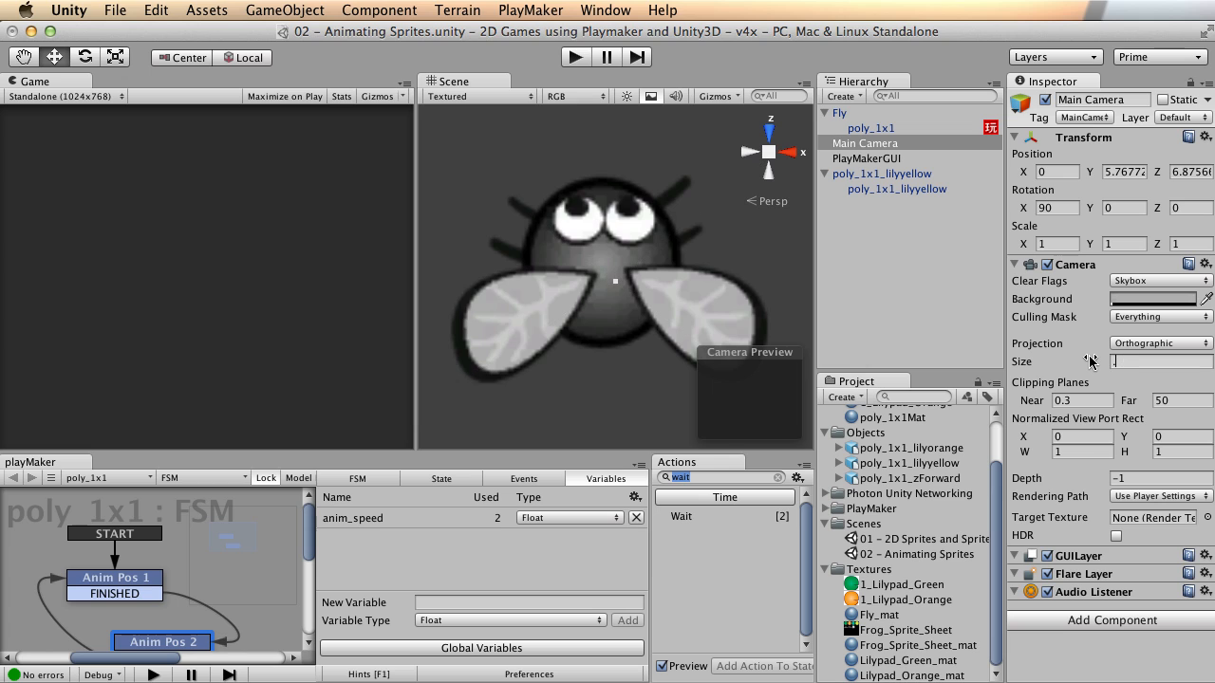
text(4)
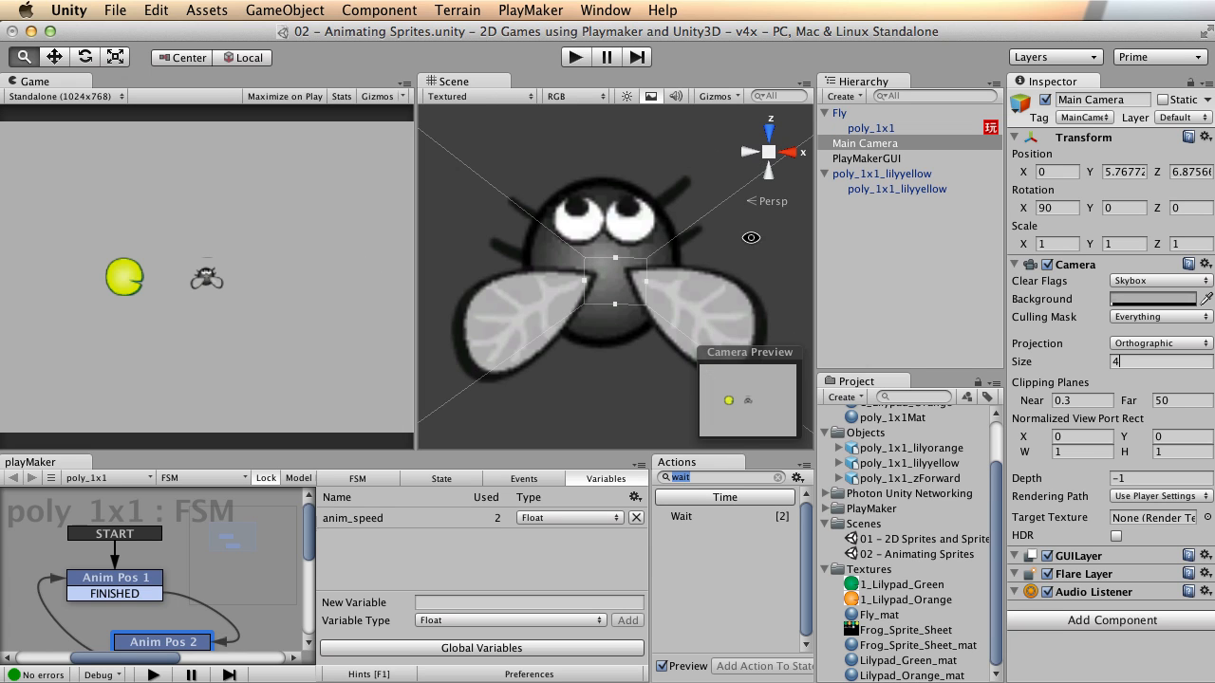
Step: Move the Fly object down along the Z axis to about -3.33, near the lower edge of the camera's view
scroll(717, 234, down, 5)
scroll(678, 233, down, 2)
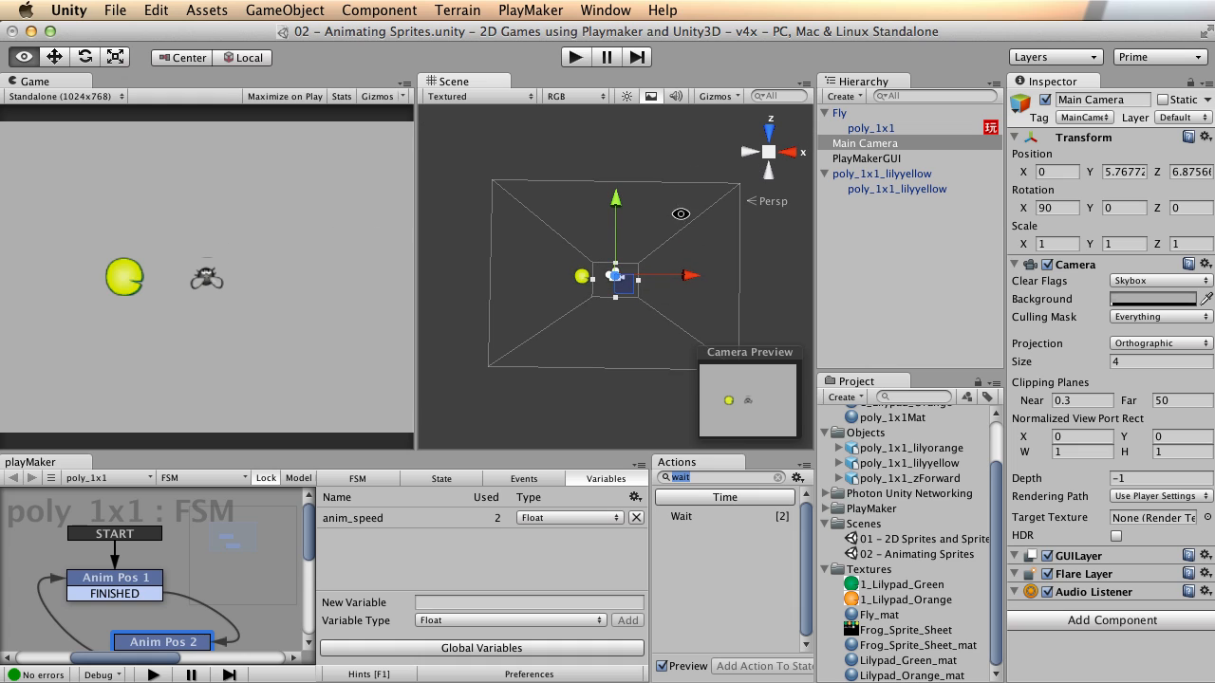
click(840, 114)
drag(615, 202, 615, 251)
key(alt)
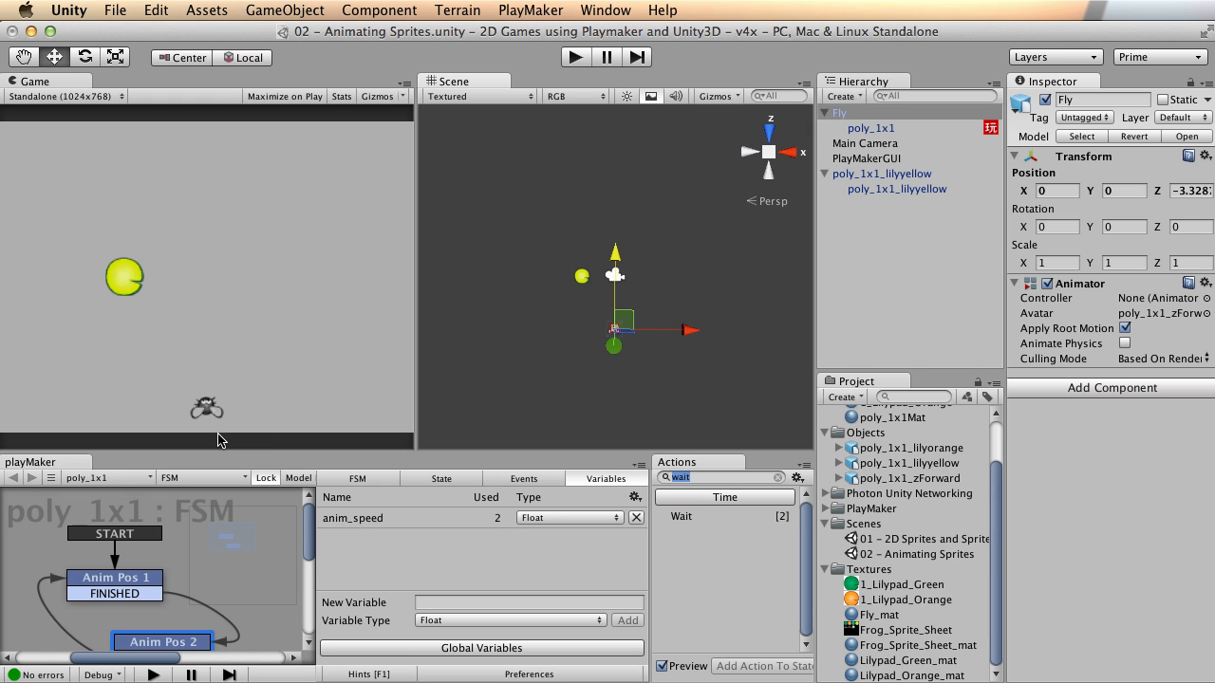
Step: Enlarge the PlayMaker editor, add an FSM to the parent Fly object, and reposition its first state under START
click(867, 114)
click(870, 128)
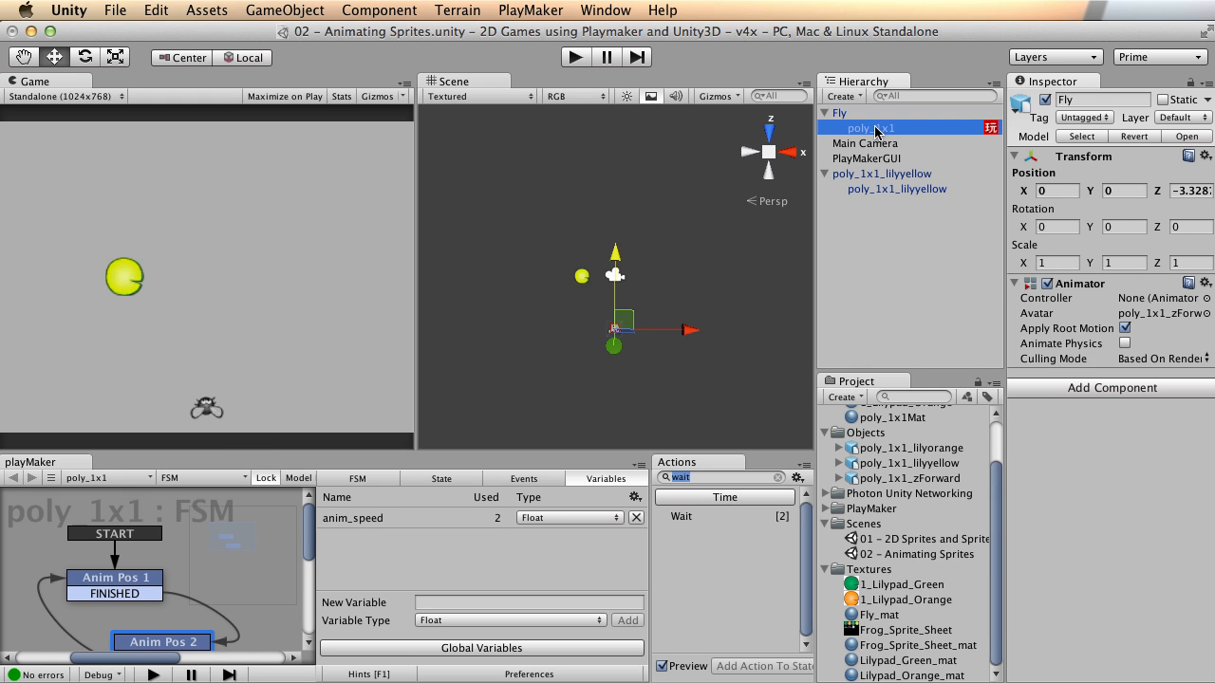
click(269, 487)
drag(339, 452, 339, 380)
click(840, 113)
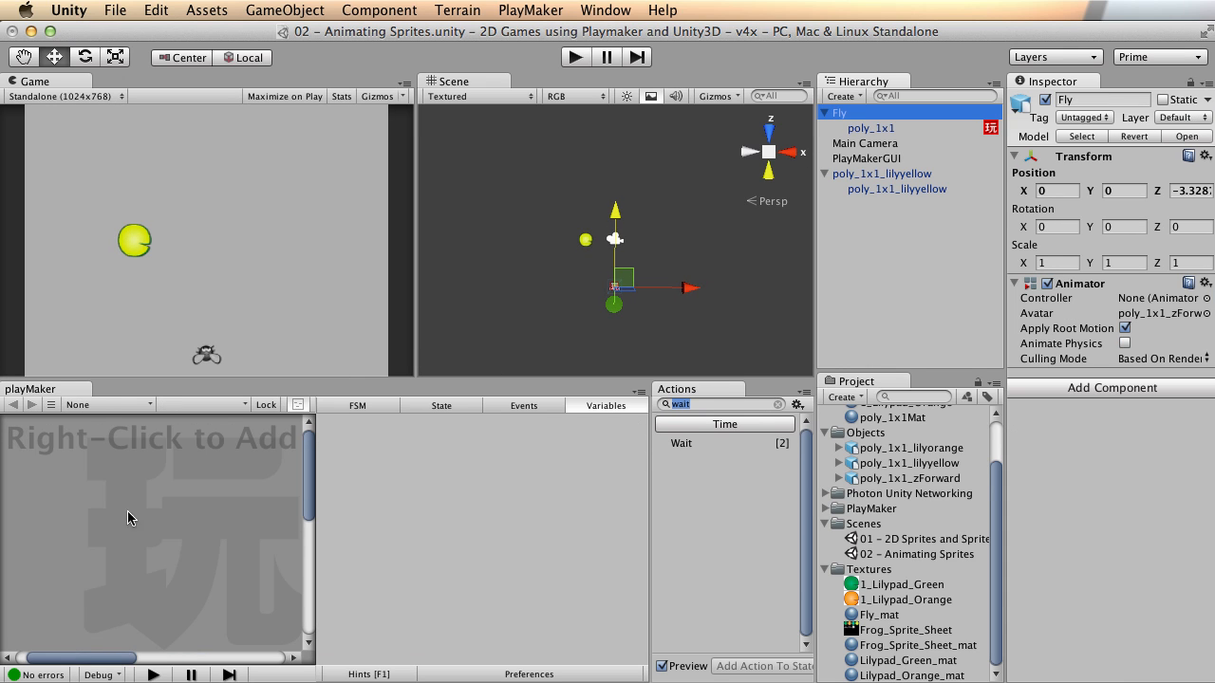
right_click(121, 486)
click(157, 493)
drag(256, 578, 95, 528)
Step: Color the Fly FSM's State 1 blue and rename it Move
right_click(91, 528)
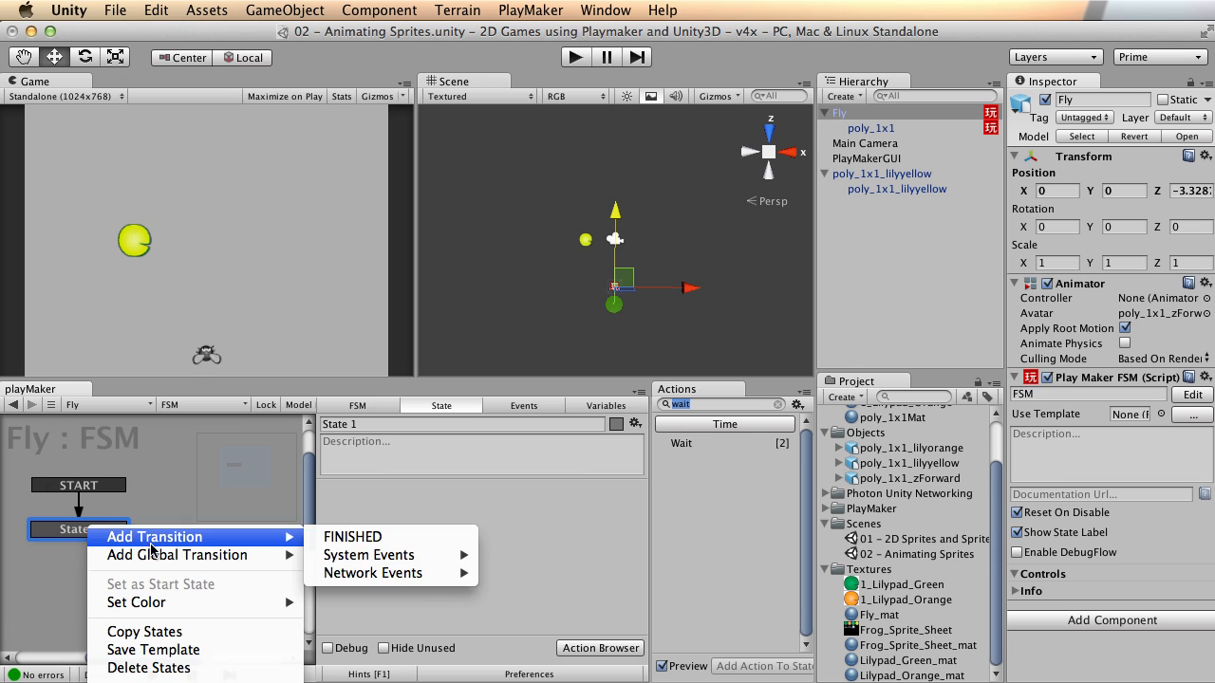
mouse_move(152, 602)
key(Down)
key(Return)
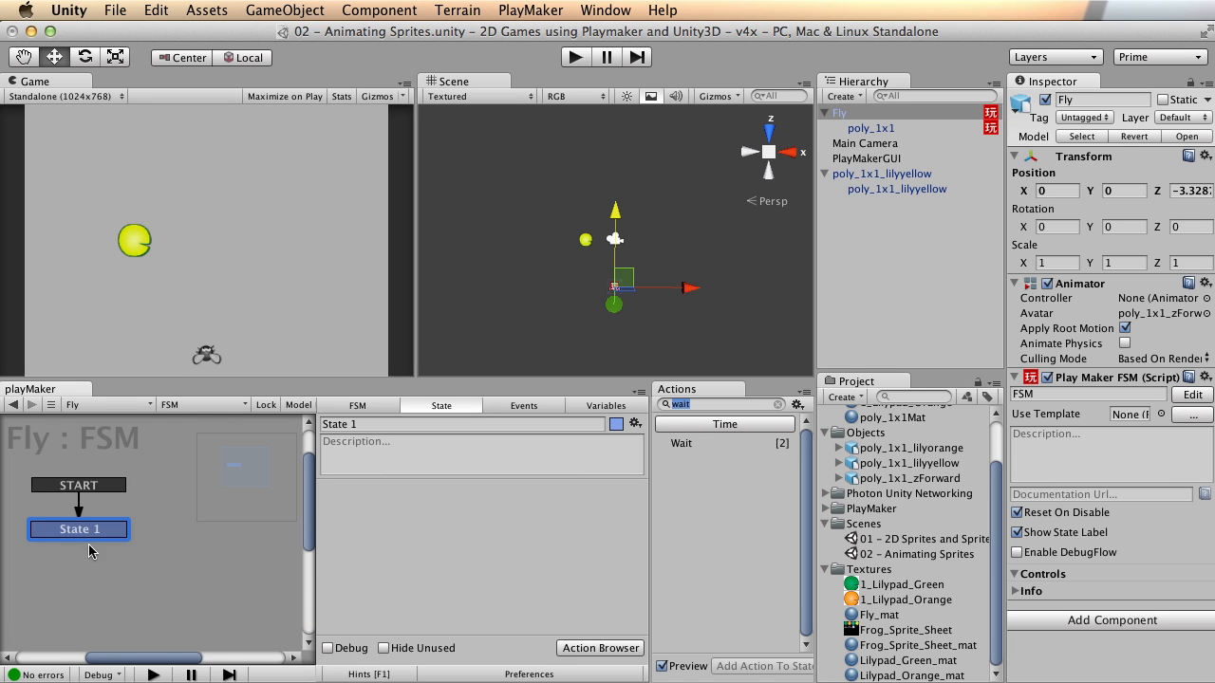
drag(84, 539, 78, 538)
click(366, 426)
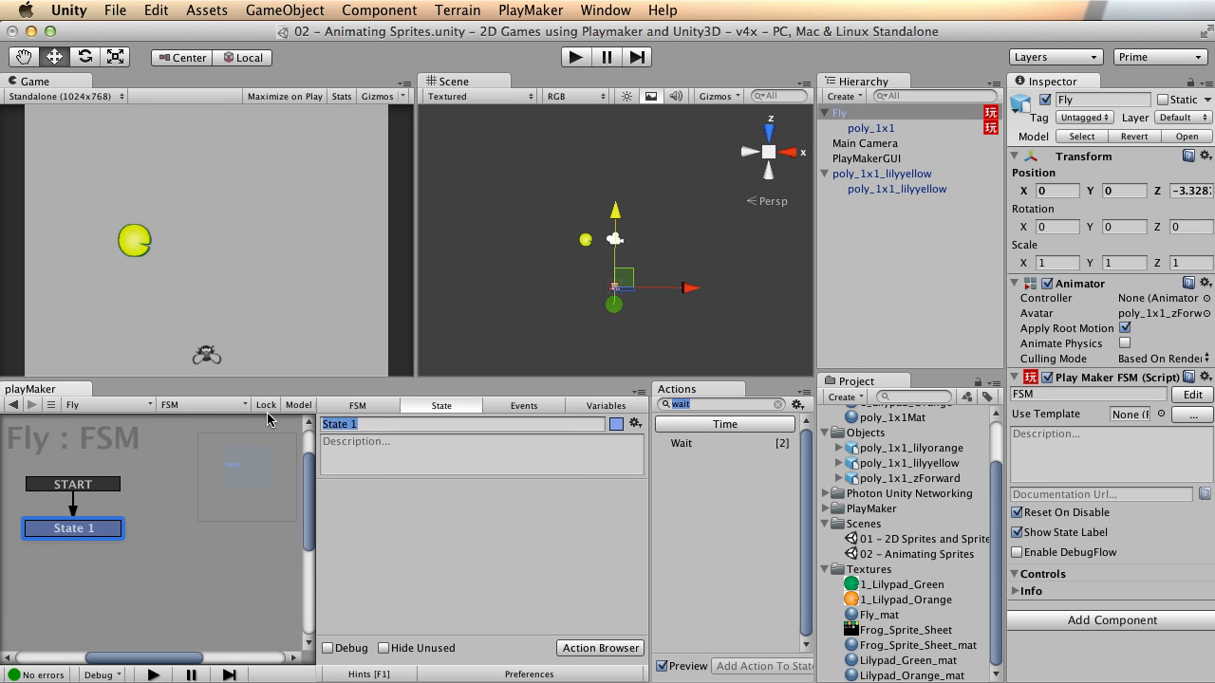
text(Move)
key(Return)
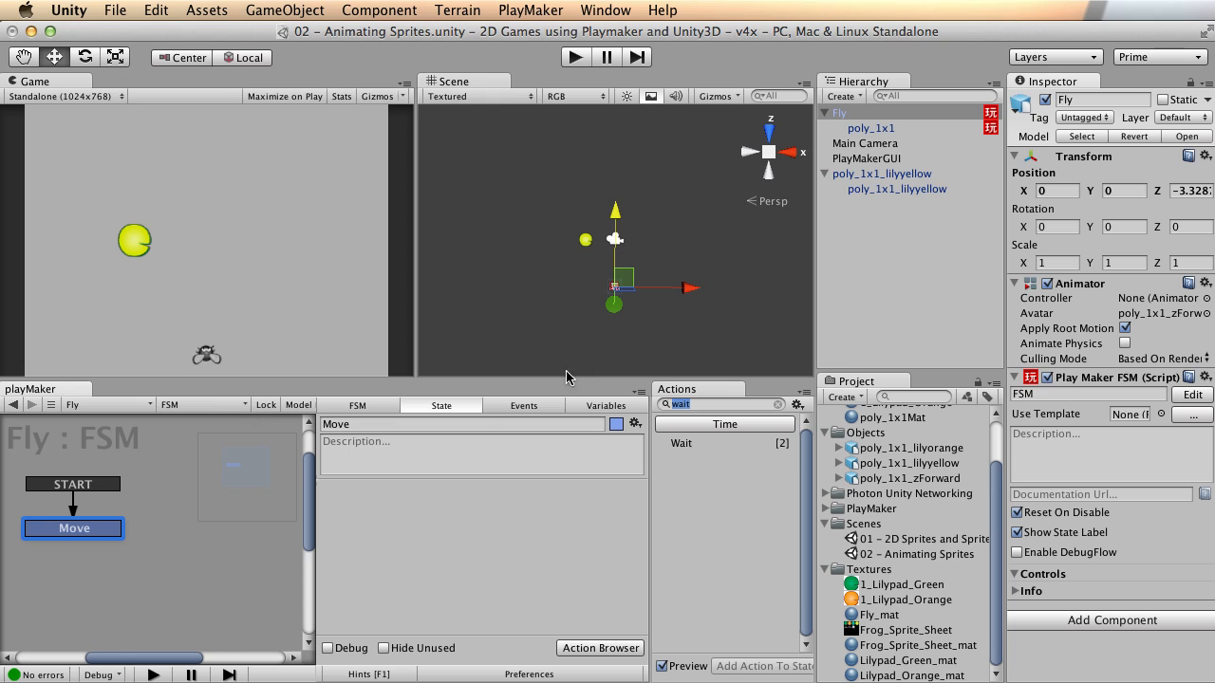
Step: Add a Translate action to the Fly FSM's Move state
text(tran)
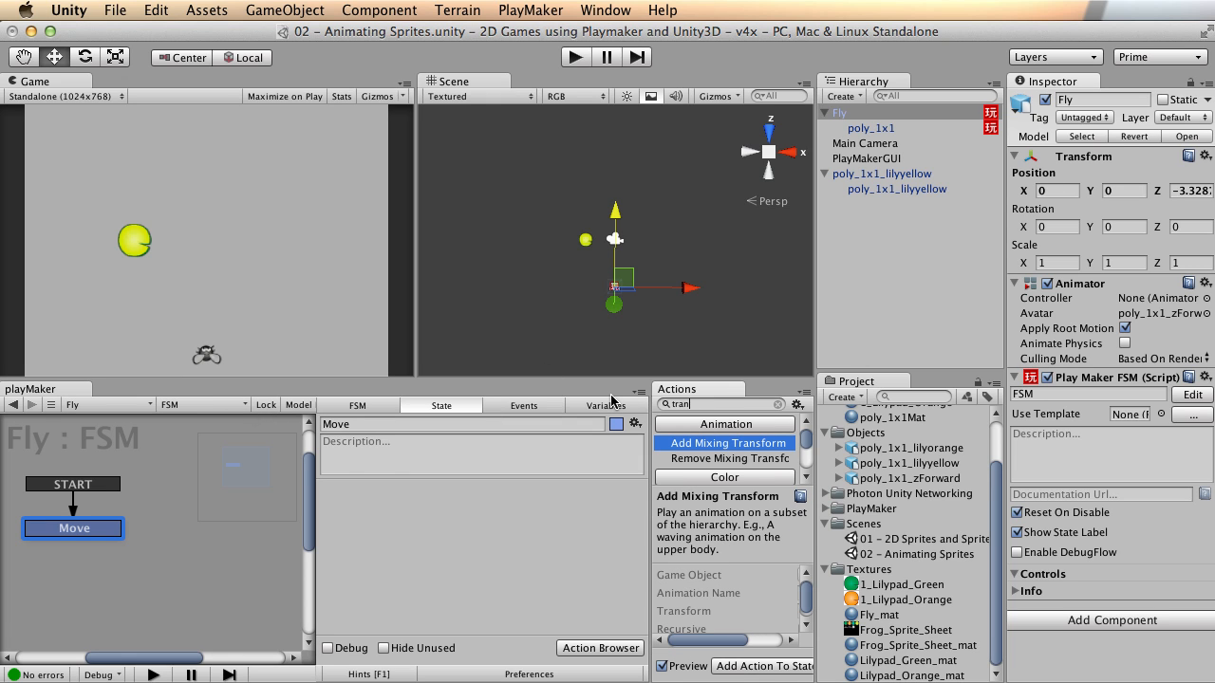
text(slate)
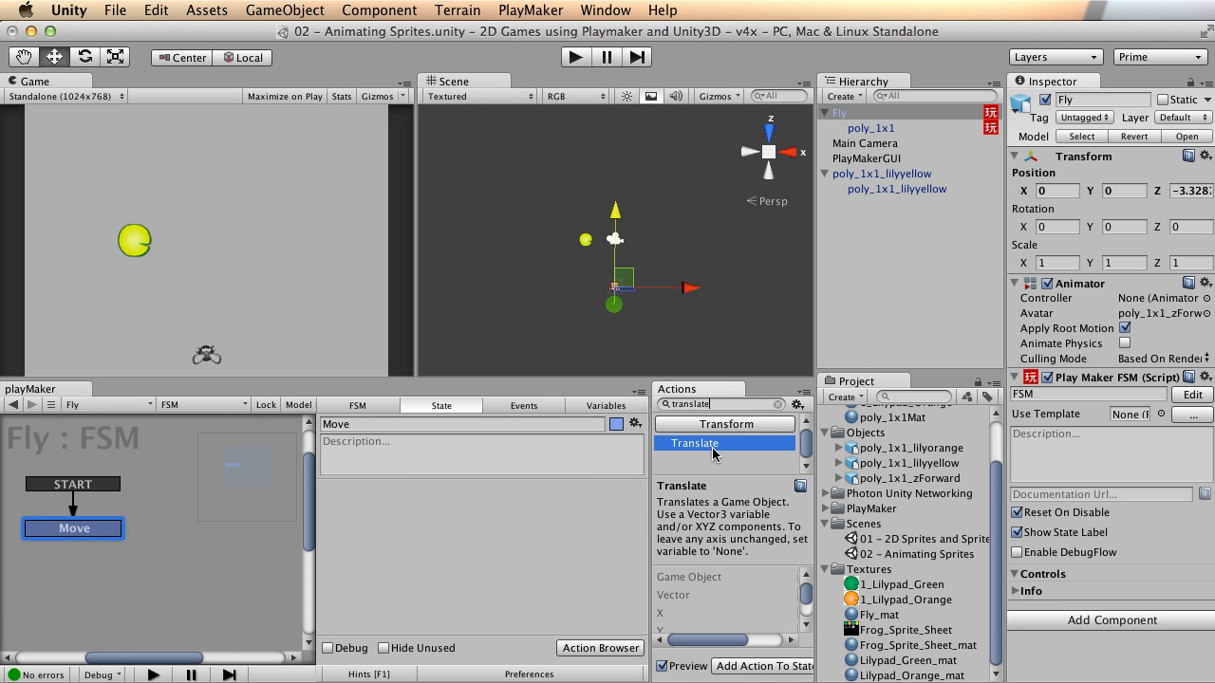
double_click(713, 453)
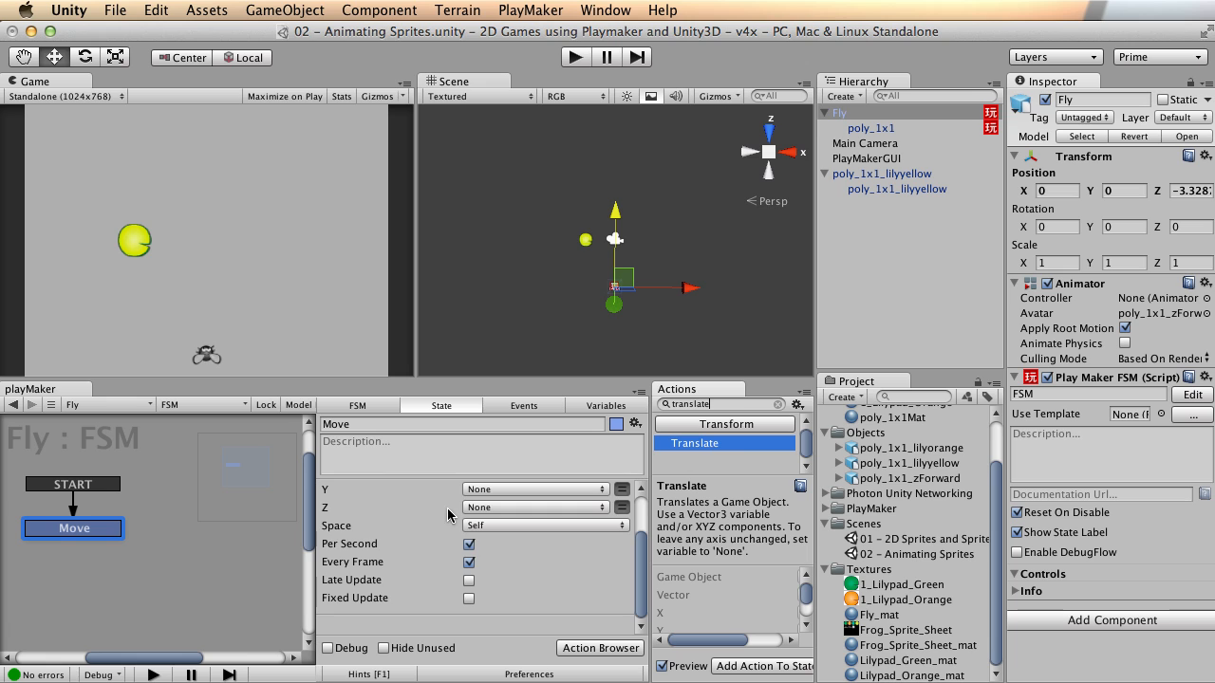
scroll(442, 541, up, 3)
drag(462, 379, 463, 320)
Step: Set the Translate action's Z value to 1, keeping X and Y at None
key(shift+space)
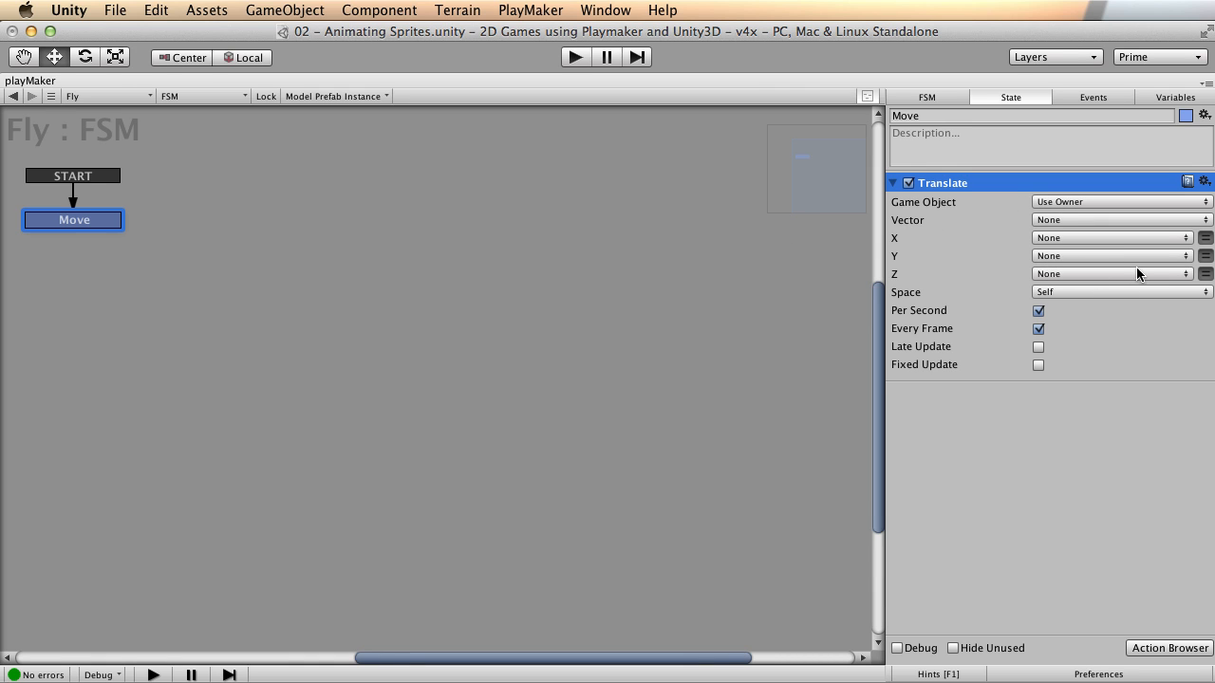
click(1206, 275)
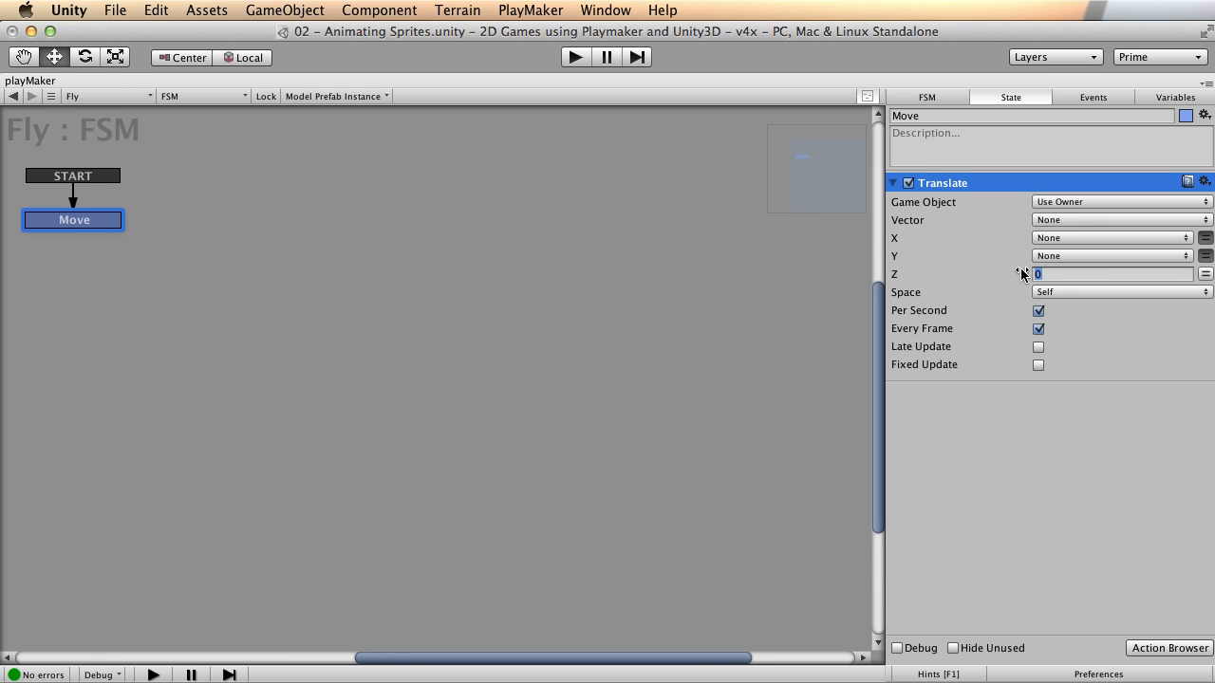
text(1)
key(shift+space)
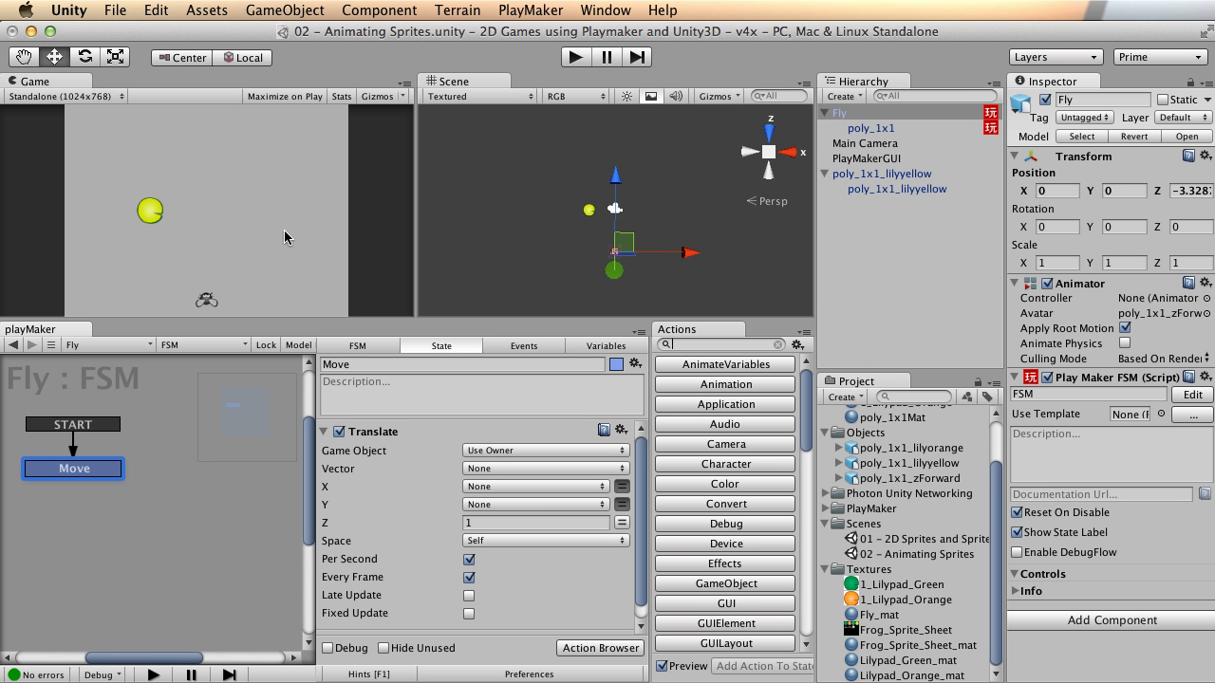
Step: Play-test the scene in the maximized Game view to check the fly's movement, and stop playback
key(shift+space)
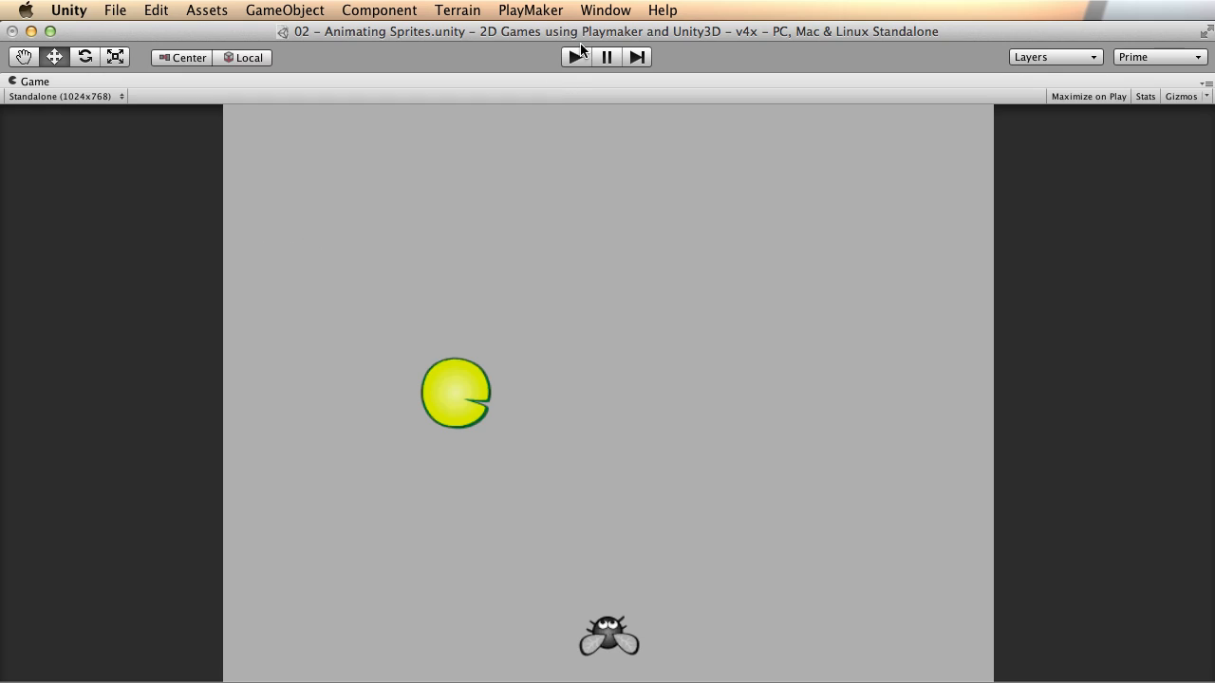
click(575, 57)
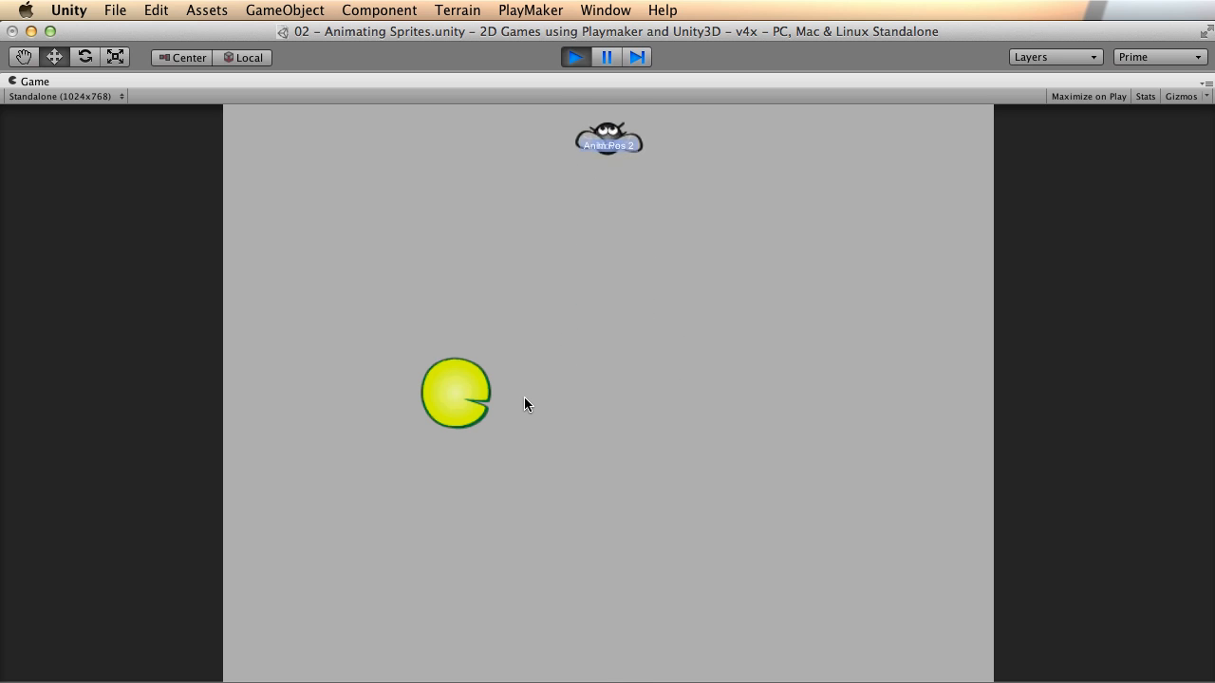
click(577, 57)
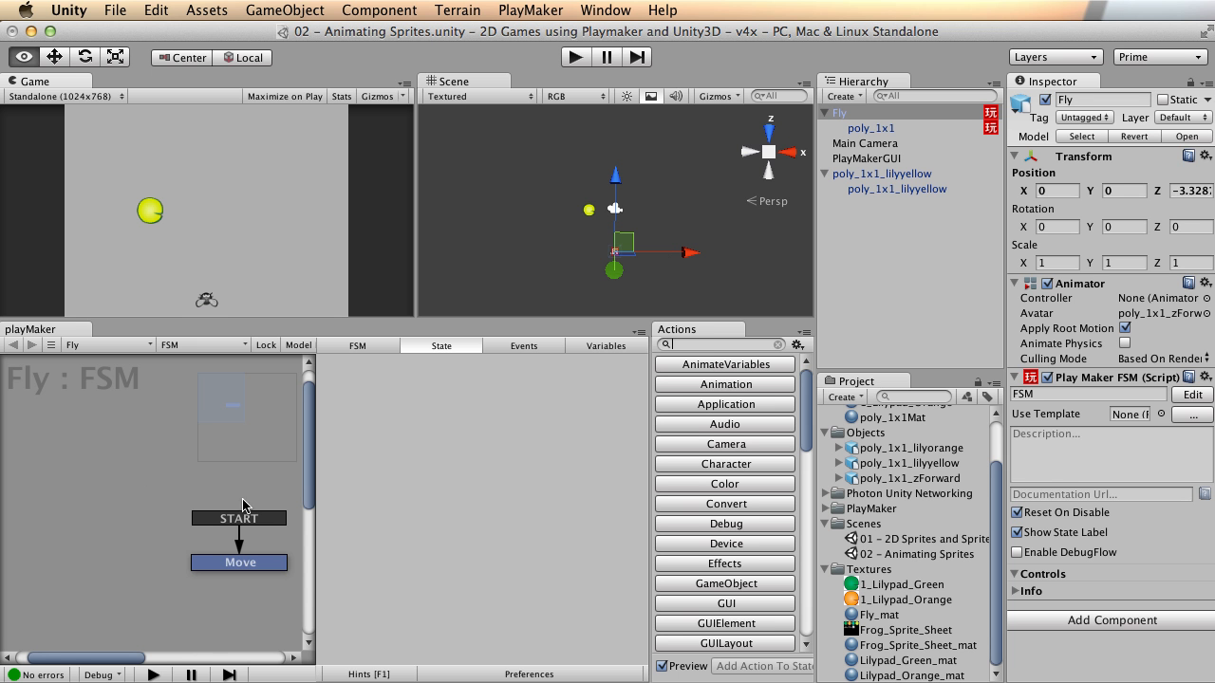
Step: Select the Move state and frame the Fly object closely in the Scene view
alt+drag(243, 505, 160, 422)
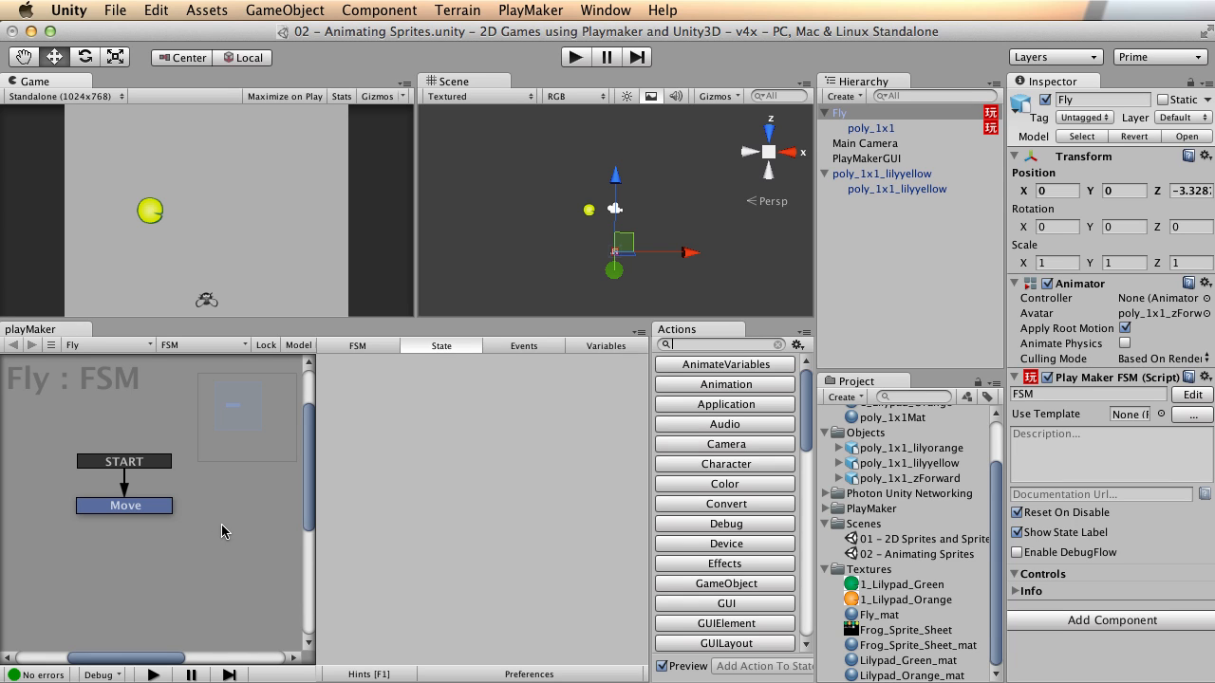
click(122, 511)
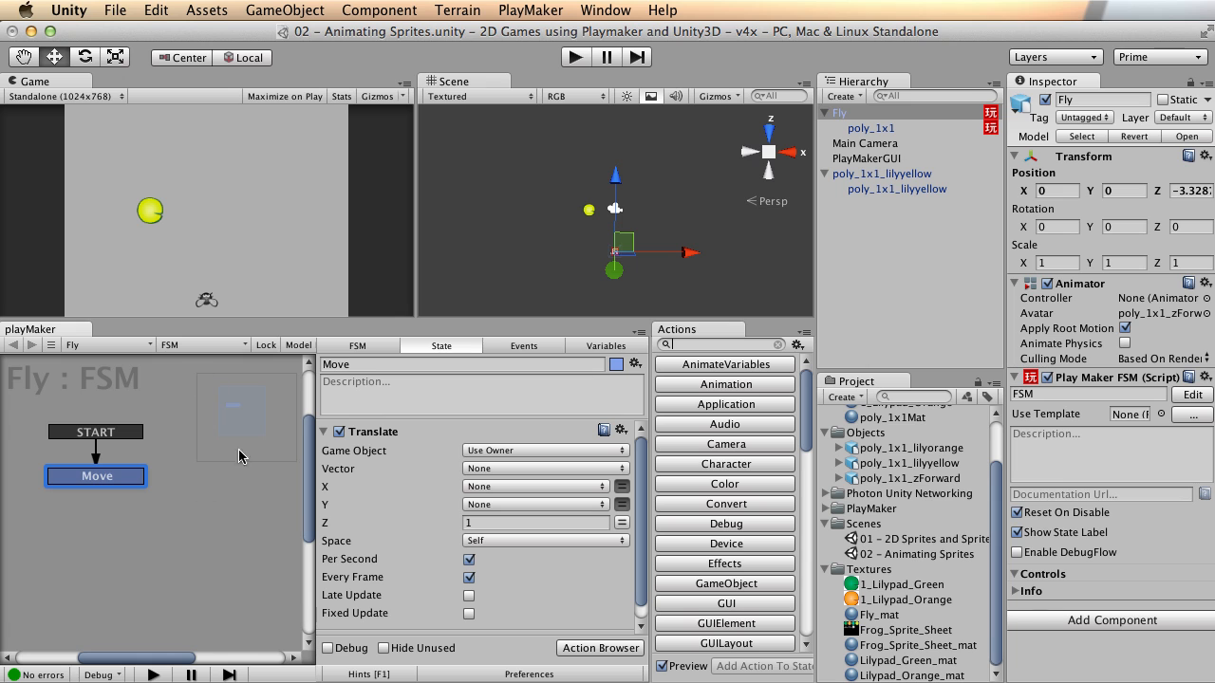
scroll(674, 232, up, 3)
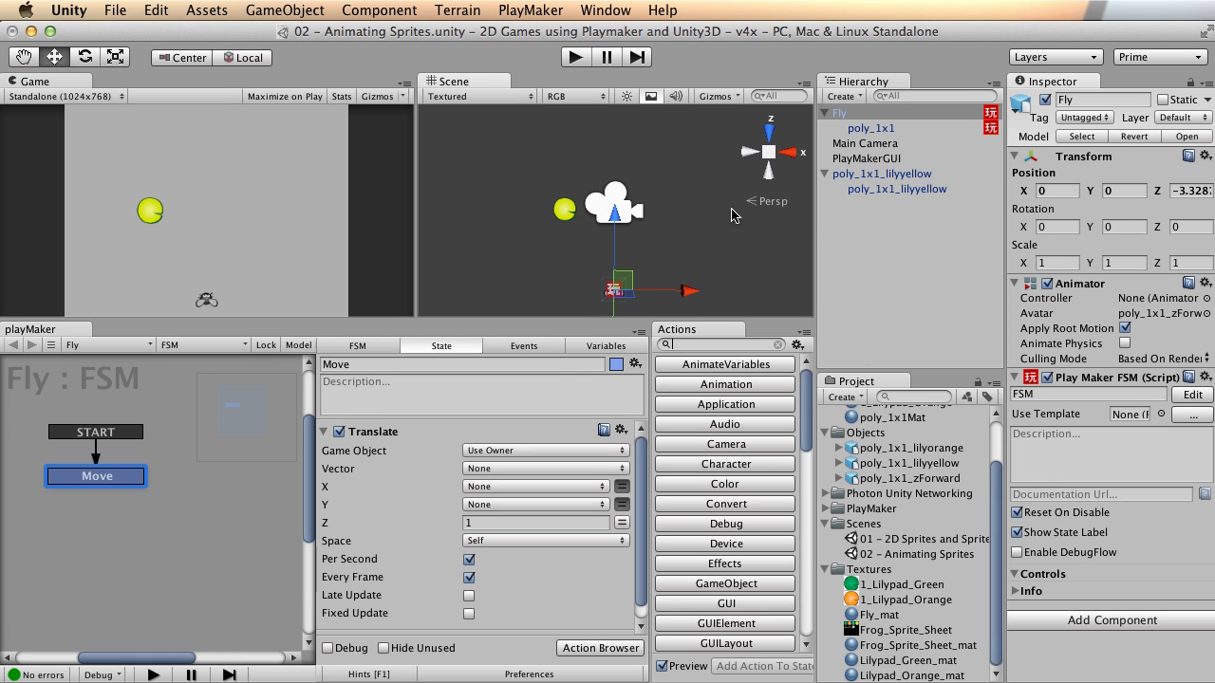
key(f)
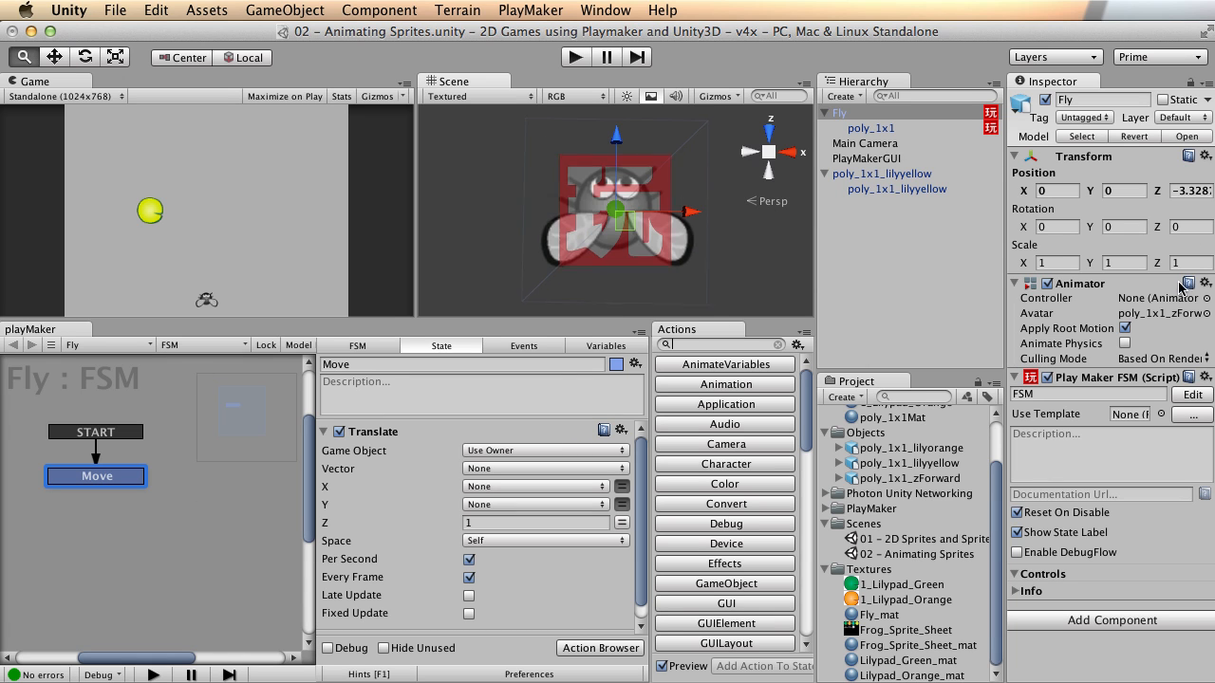
alt+drag(643, 217, 600, 245)
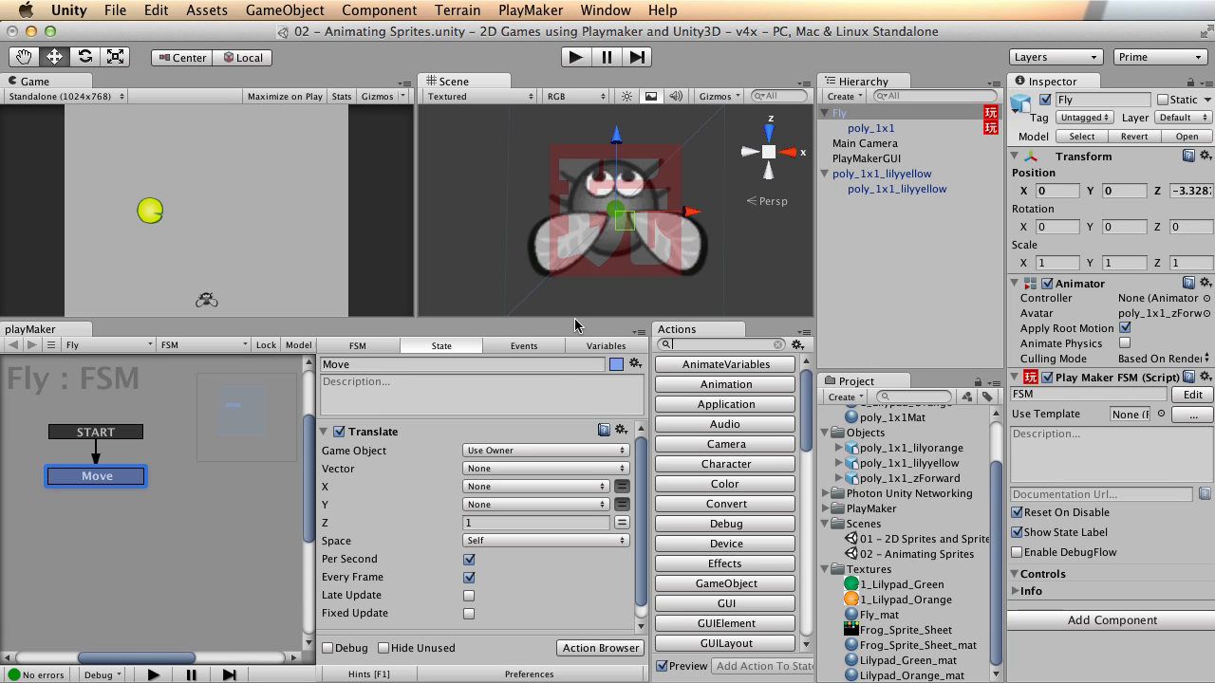
Step: Enlarge the Game and Scene views and dock the Scene view as a tab beside the Game view
drag(574, 327, 574, 482)
mouse_move(711, 307)
middle_down()
mouse_move(638, 302)
mouse_move(712, 298)
middle_up()
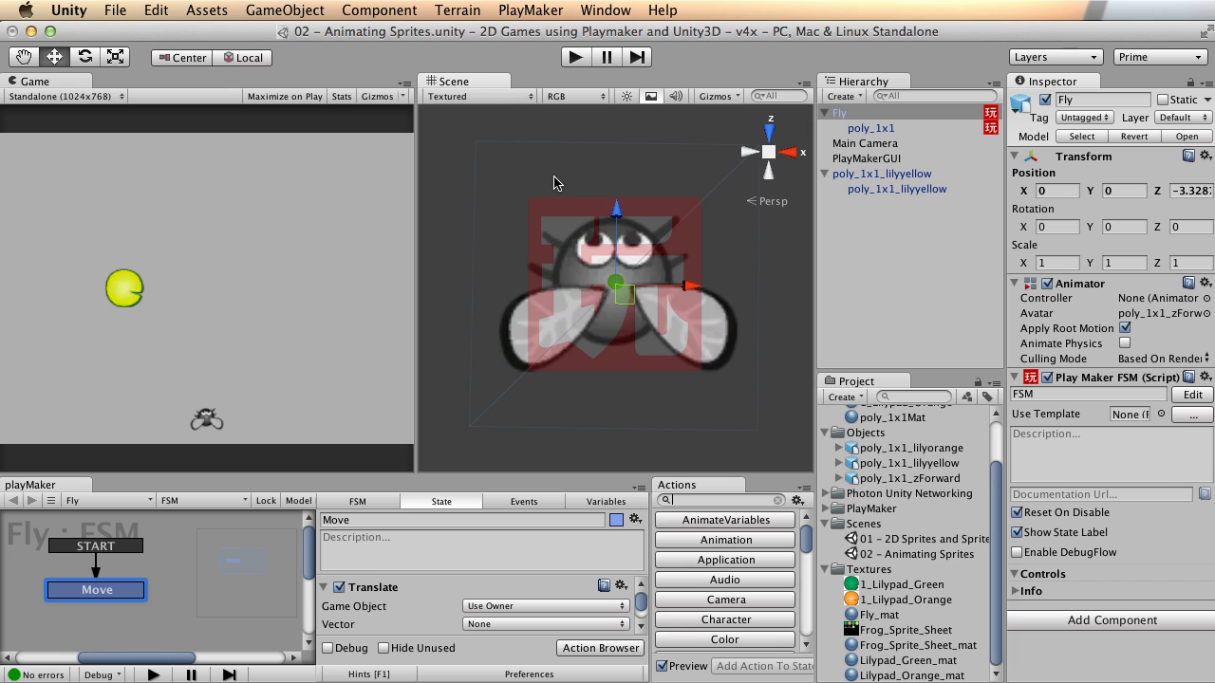
scroll(488, 253, down, 2)
drag(482, 86, 211, 106)
alt+drag(395, 293, 551, 231)
scroll(550, 230, down, 4)
middle_drag(533, 206, 602, 187)
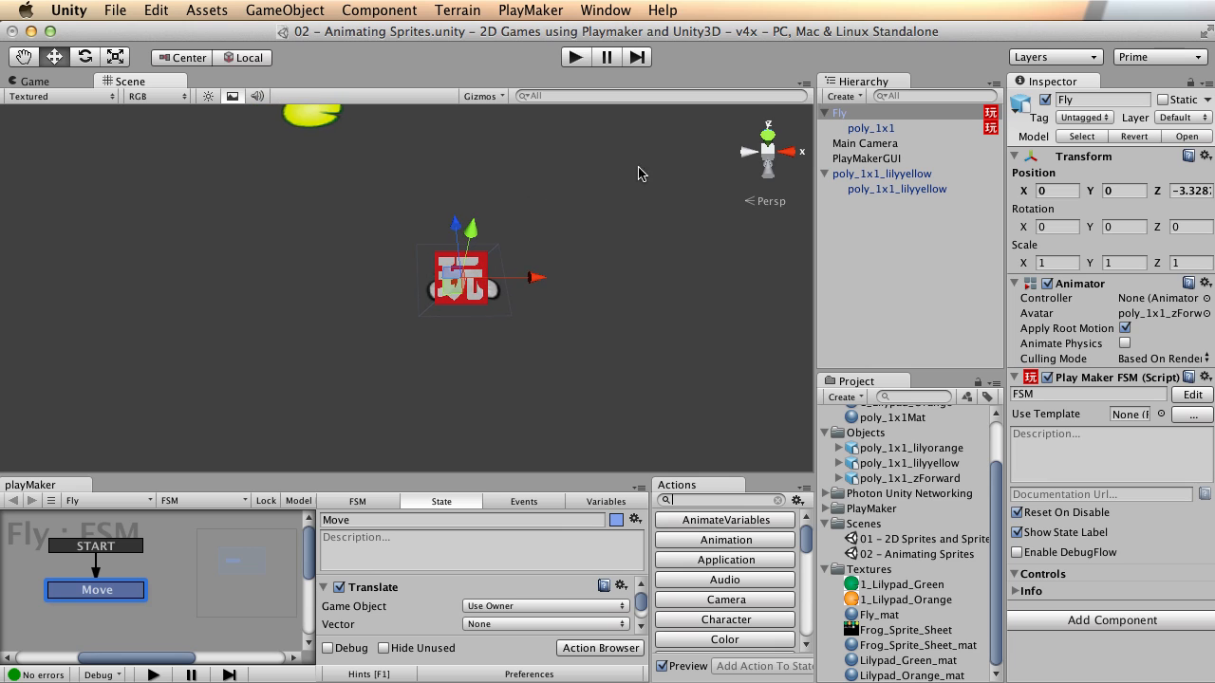
Step: Hide the gizmo icons in the Scene view and deselect the Fly
click(480, 96)
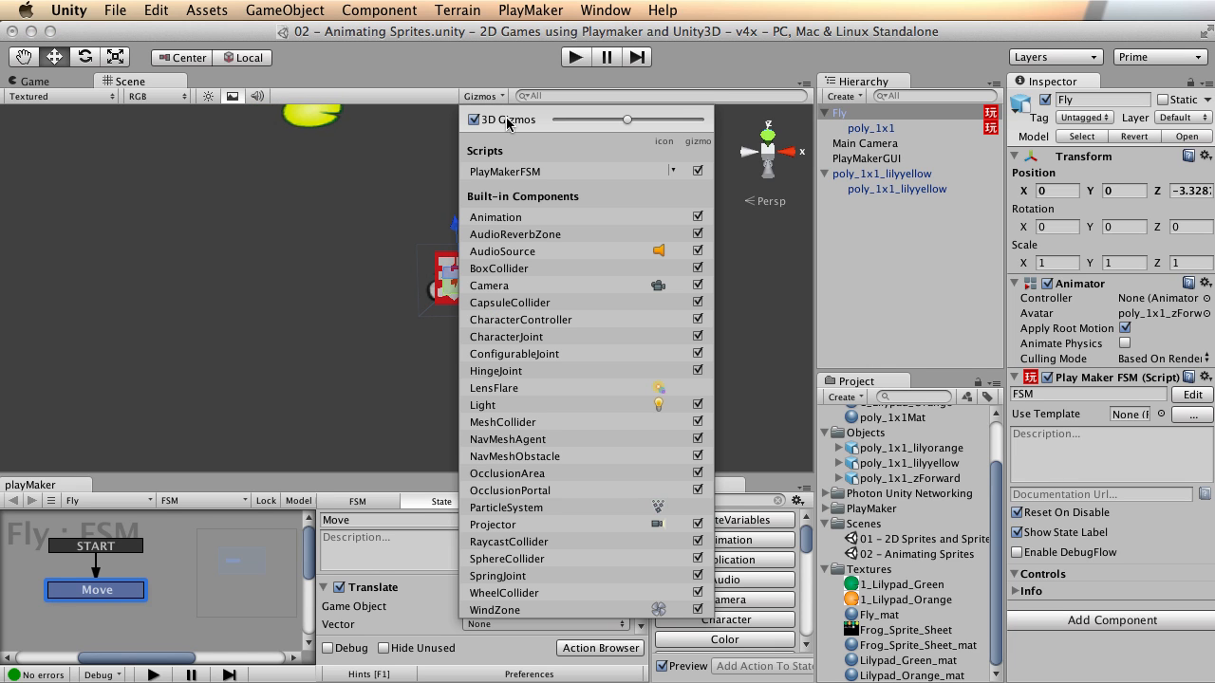
click(410, 150)
alt+drag(509, 273, 549, 313)
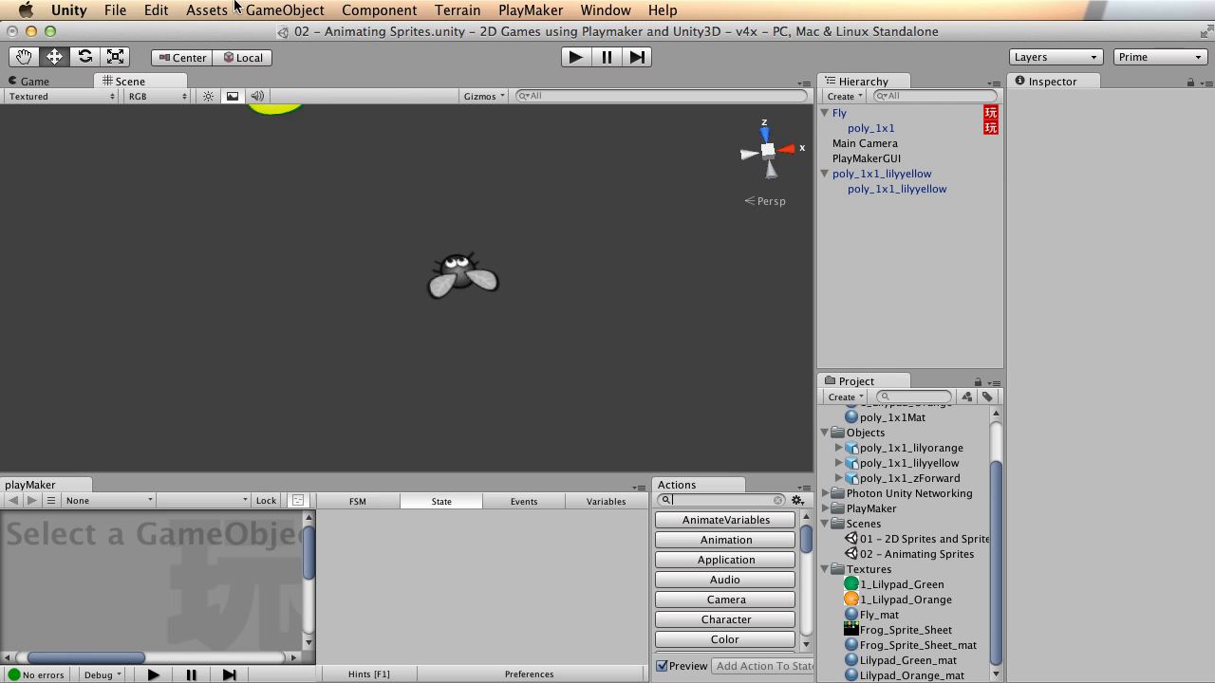
Step: Create a new Cube object in the scene
click(195, 11)
mouse_move(245, 10)
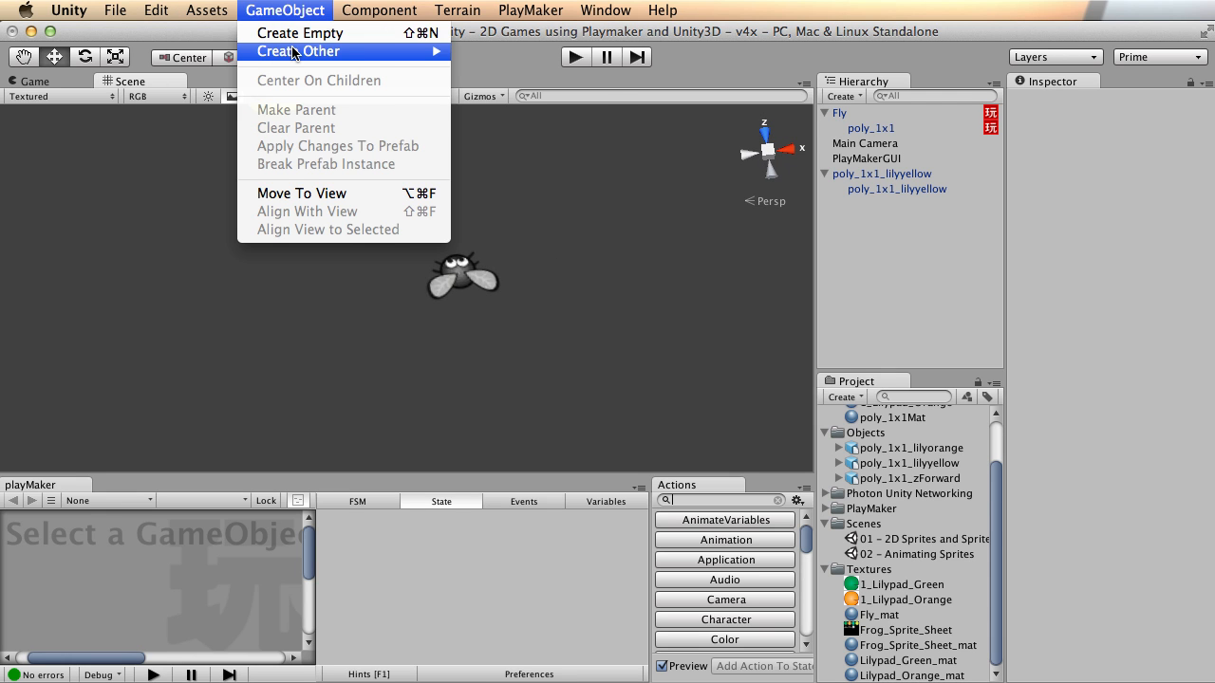
mouse_move(296, 52)
click(517, 236)
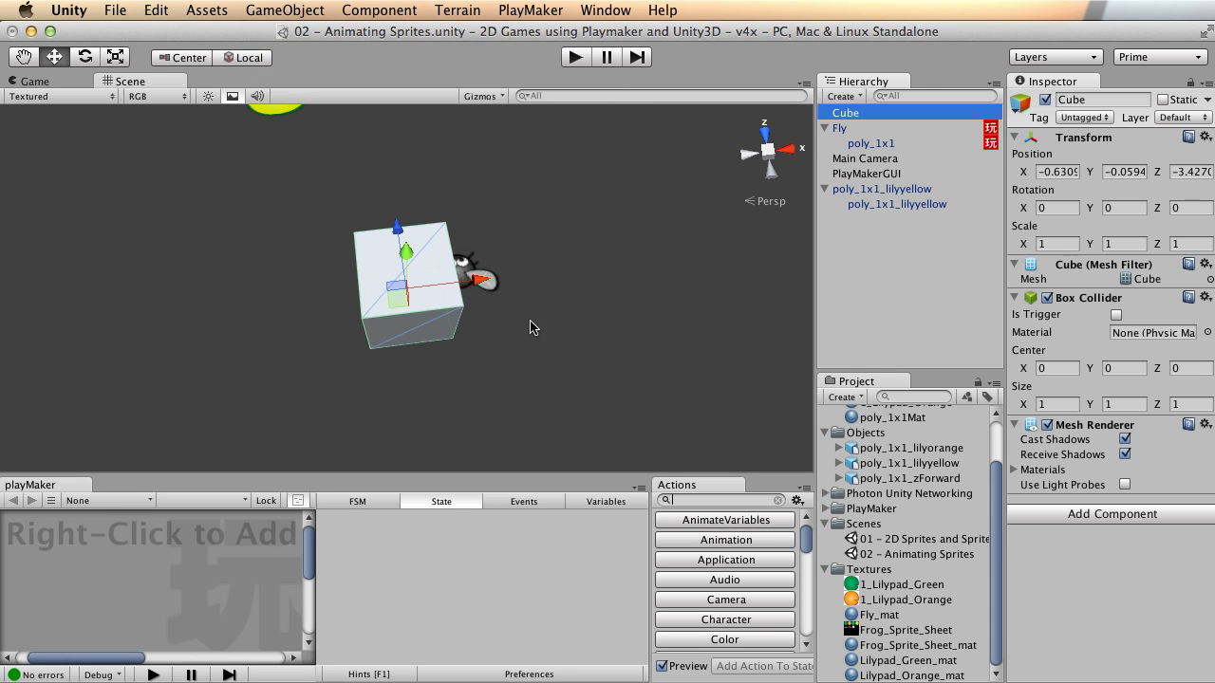
Step: Set the parent Fly object's Z position to 0
click(841, 128)
click(1194, 191)
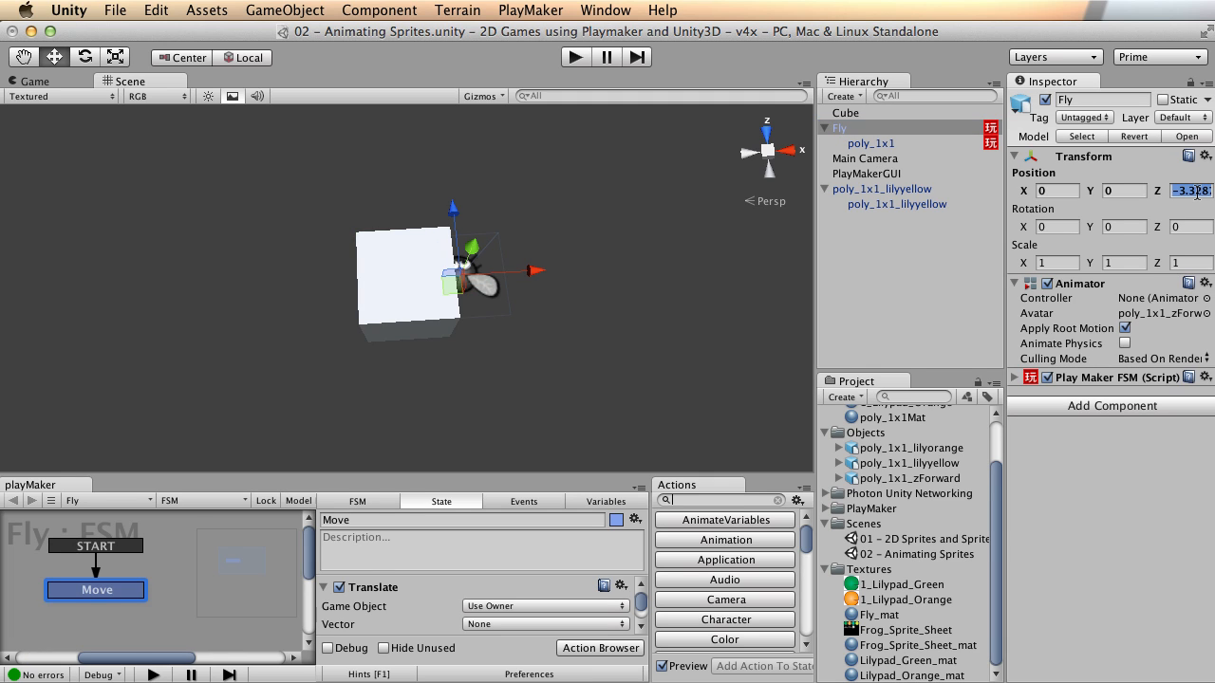
text(0)
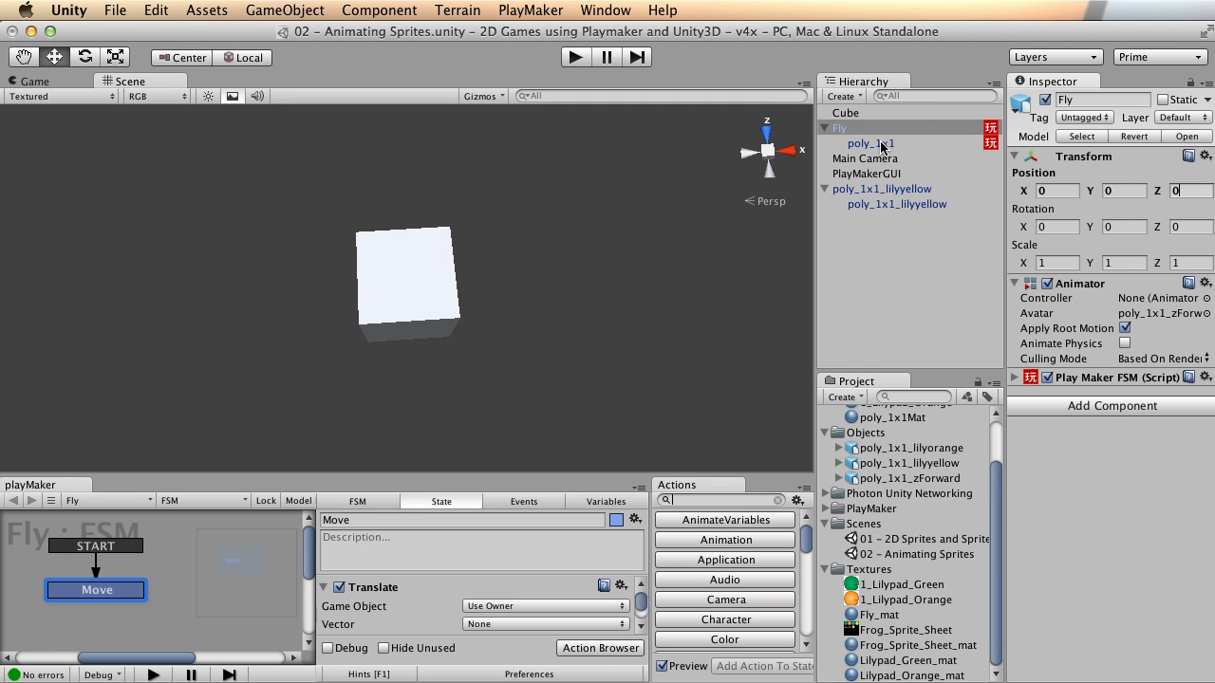
Step: Set the cube's X, Y and Z position to 0 so it sits at the origin with the Fly
click(844, 113)
click(1056, 172)
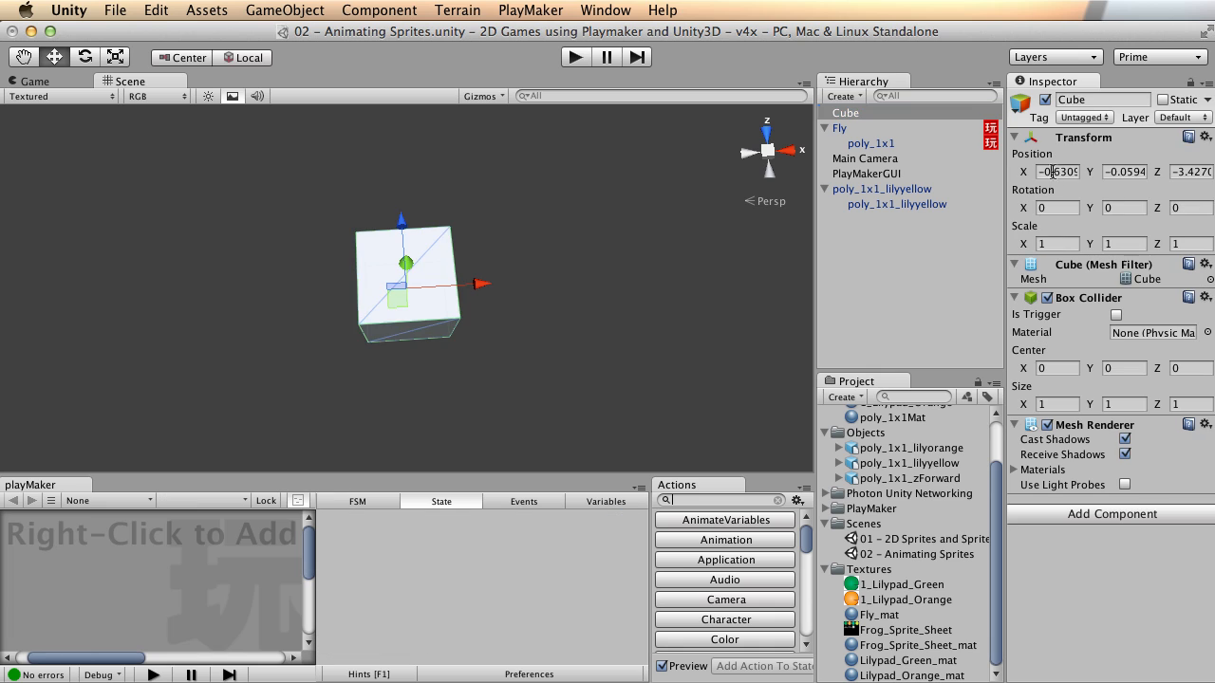
text(0)
key(Tab)
text(0)
key(Tab)
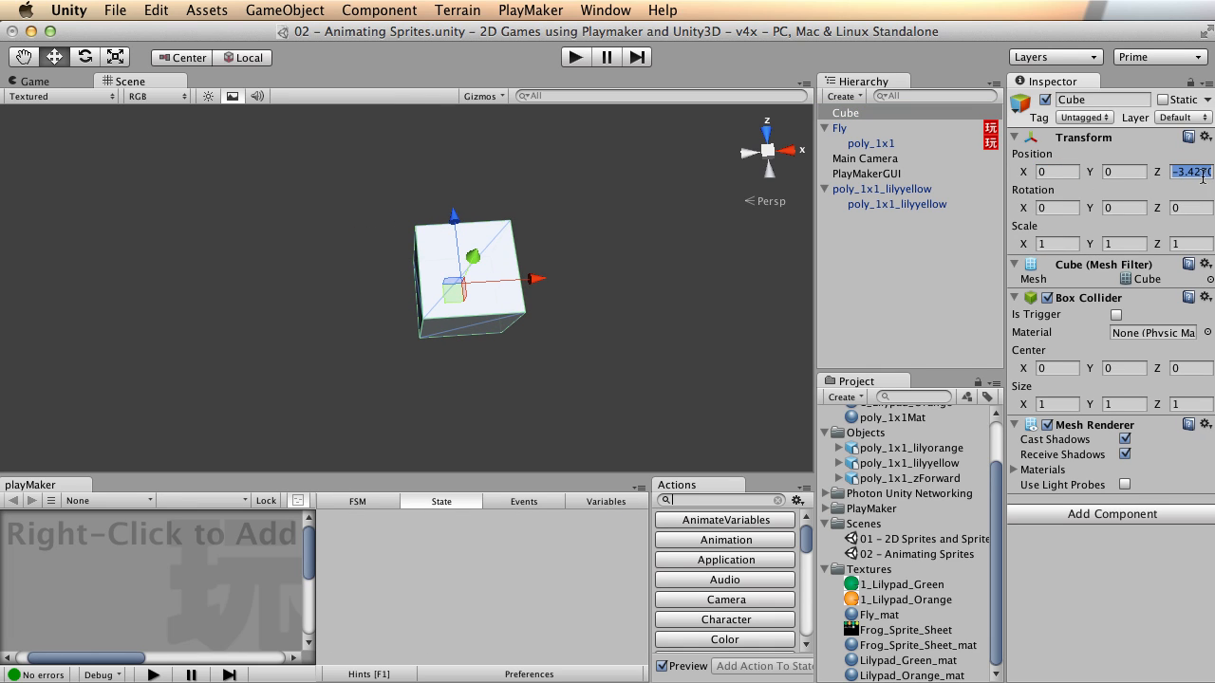
text(0f)
Step: Frame the cube and switch the Scene view's draw mode to Wireframe
alt+middle_drag(530, 198, 554, 221)
key(f)
alt+right_drag(439, 286, 711, 265)
alt+drag(711, 265, 136, 108)
click(72, 96)
click(60, 111)
alt+right_drag(354, 263, 228, 287)
alt+drag(228, 288, 678, 220)
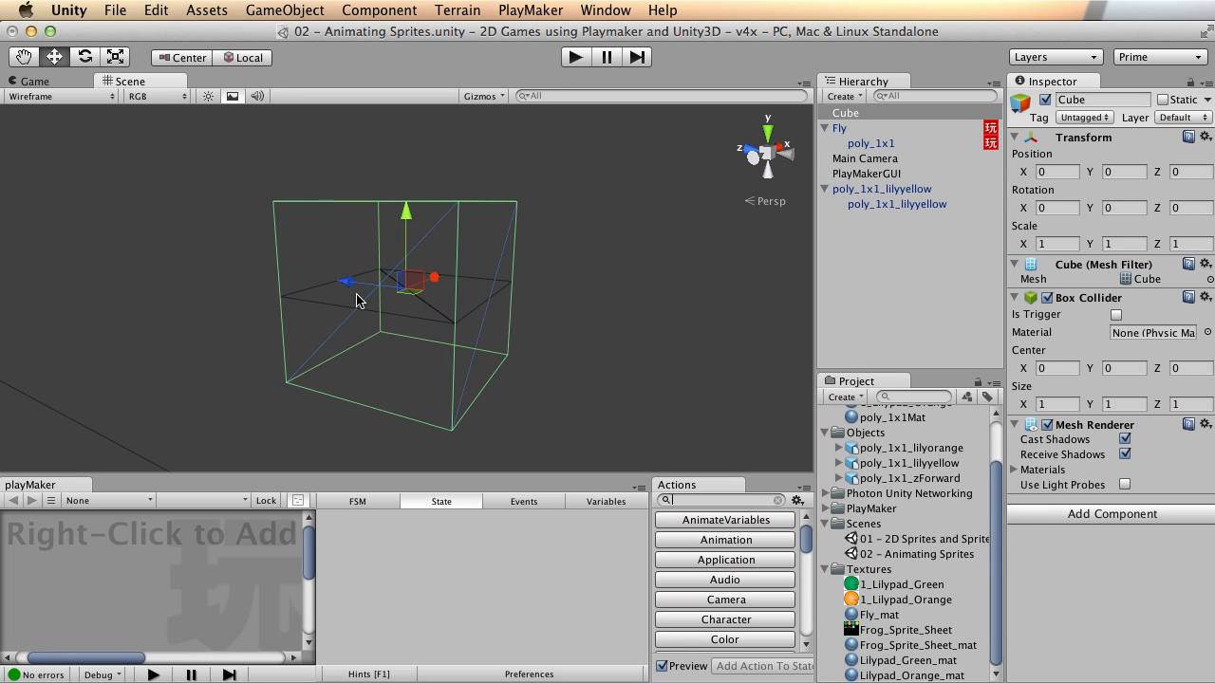
alt+drag(411, 297, 509, 212)
Step: Flatten the cube to a Y scale of about 0.14
key(r)
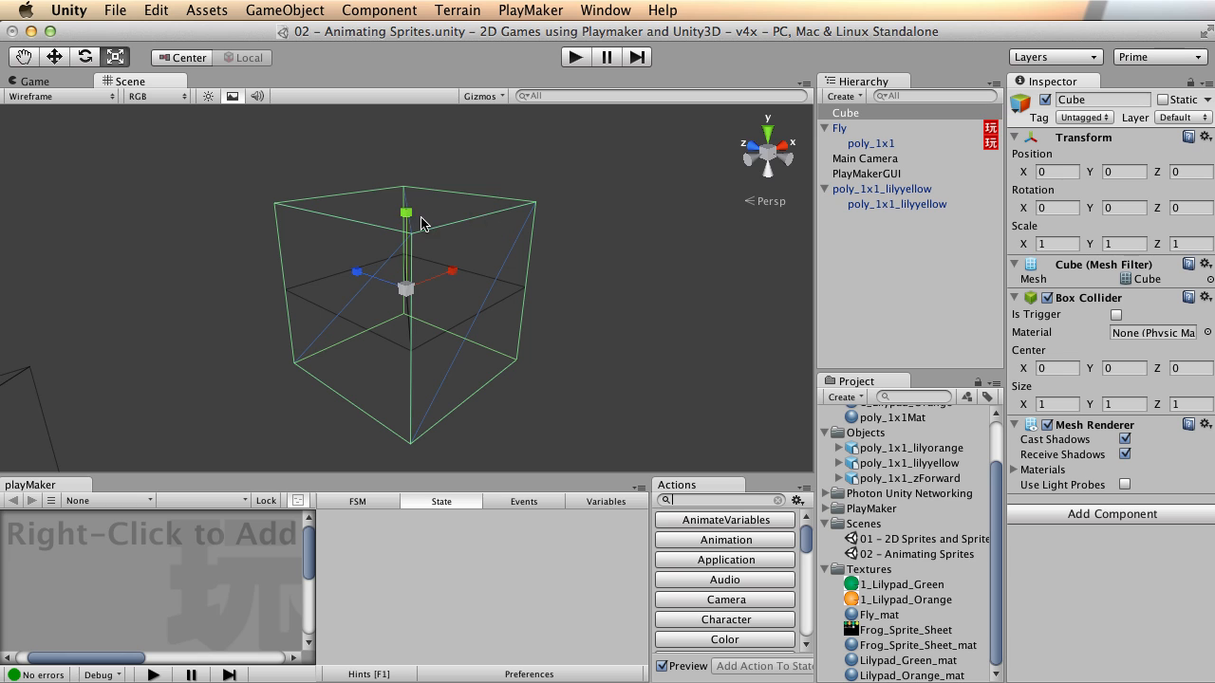
drag(406, 216, 410, 270)
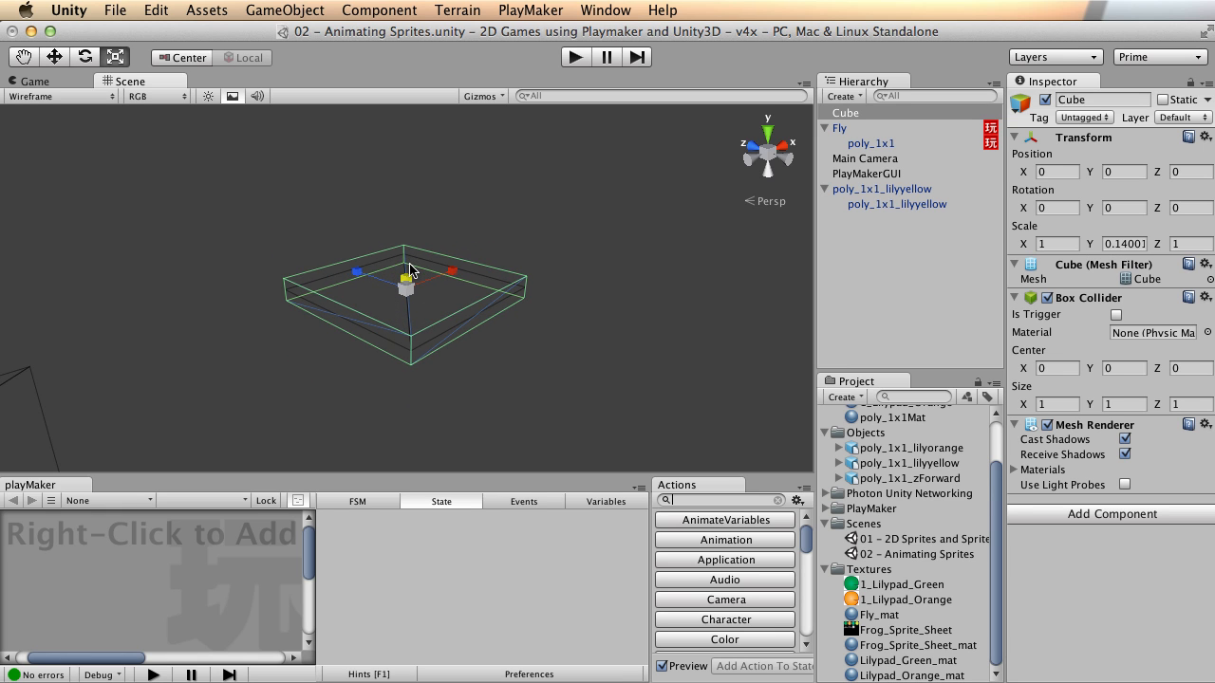
alt+drag(705, 242, 447, 380)
Step: Move the cube down along the Y axis to about -0.10, just below the fly sprite
key(w)
alt+right_drag(373, 333, 449, 312)
alt+drag(521, 216, 515, 270)
alt+middle_drag(404, 211, 449, 209)
alt+drag(433, 317, 441, 218)
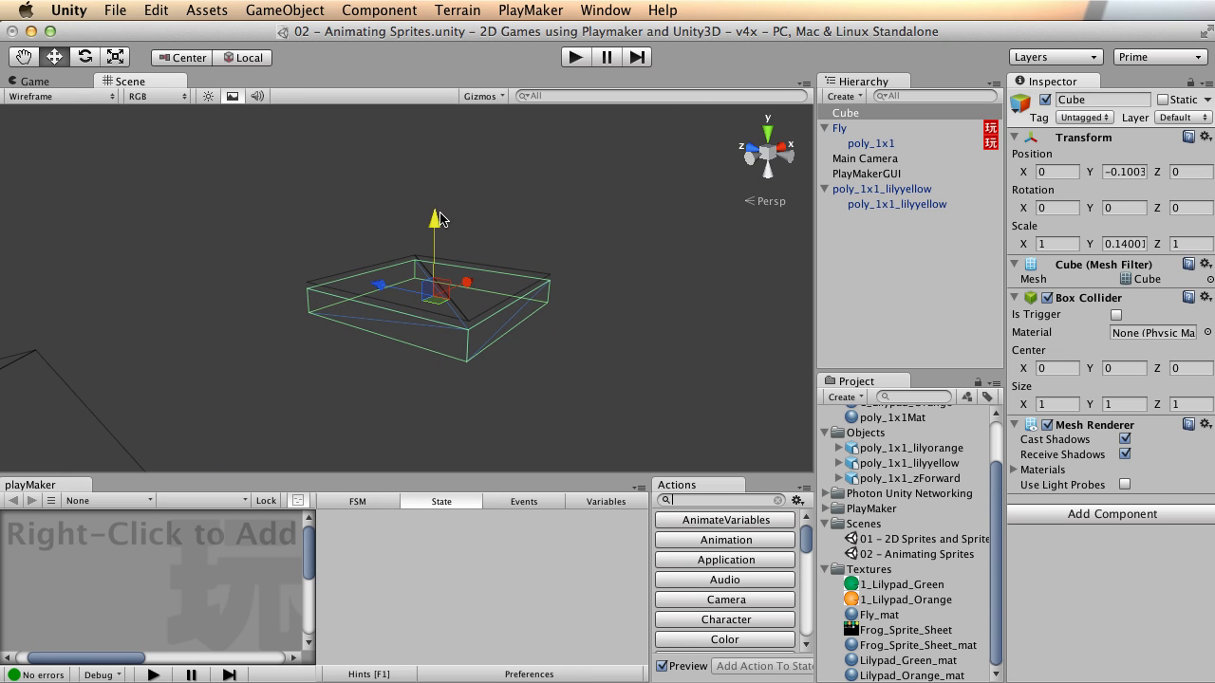
Step: Switch the Scene view back to Textured and view the fly on the flattened cube from above
click(52, 95)
click(47, 75)
mouse_move(456, 313)
alt+mouse_down()
mouse_move(556, 326)
mouse_move(207, 347)
mouse_move(822, 267)
mouse_move(542, 240)
mouse_move(488, 220)
mouse_move(488, 187)
alt+mouse_up()
alt+drag(623, 222, 532, 230)
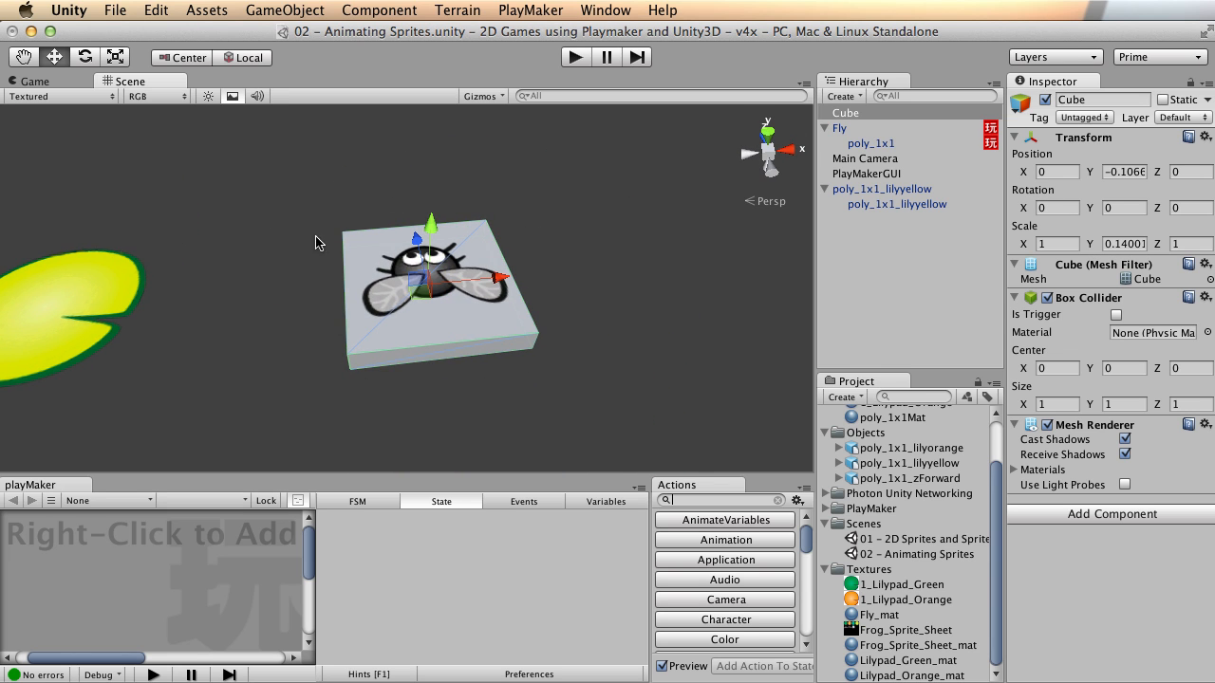
Step: Scale the flattened cube down uniformly to about 0.54 in X and Z and 0.076 in Y
alt+drag(445, 267, 493, 275)
key(r)
drag(409, 273, 250, 363)
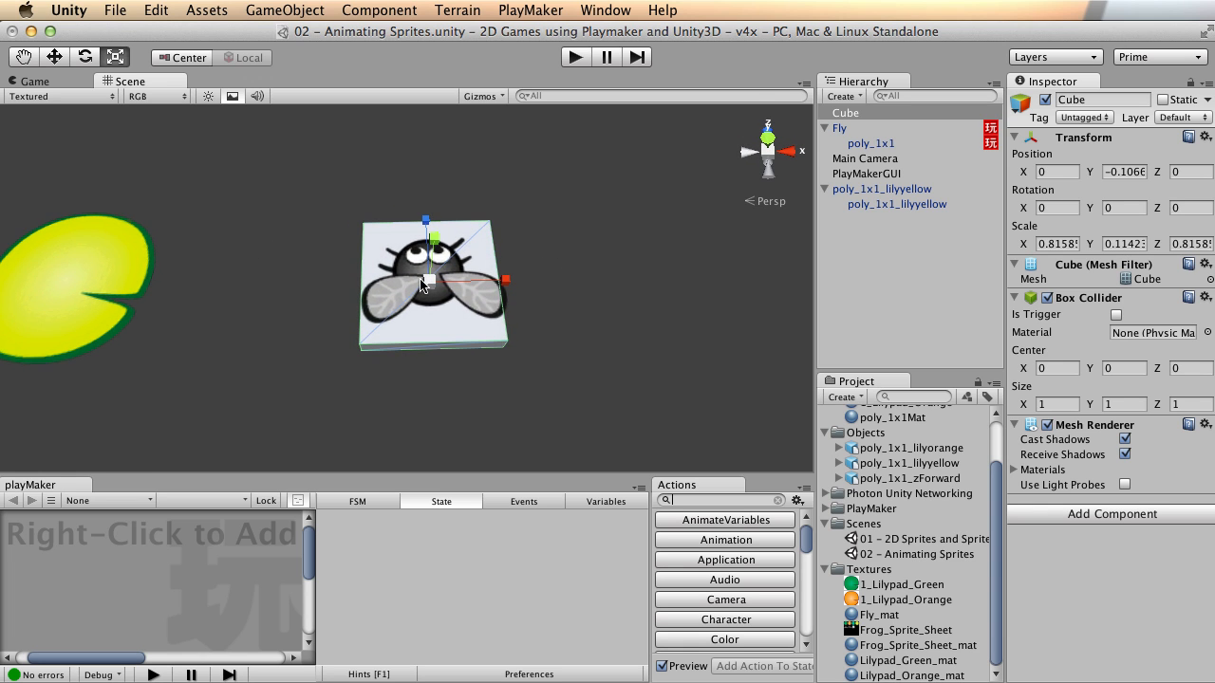
drag(429, 281, 472, 243)
Step: Set the cube's Y position to 0
key(w)
alt+drag(388, 180, 624, 255)
drag(408, 215, 408, 219)
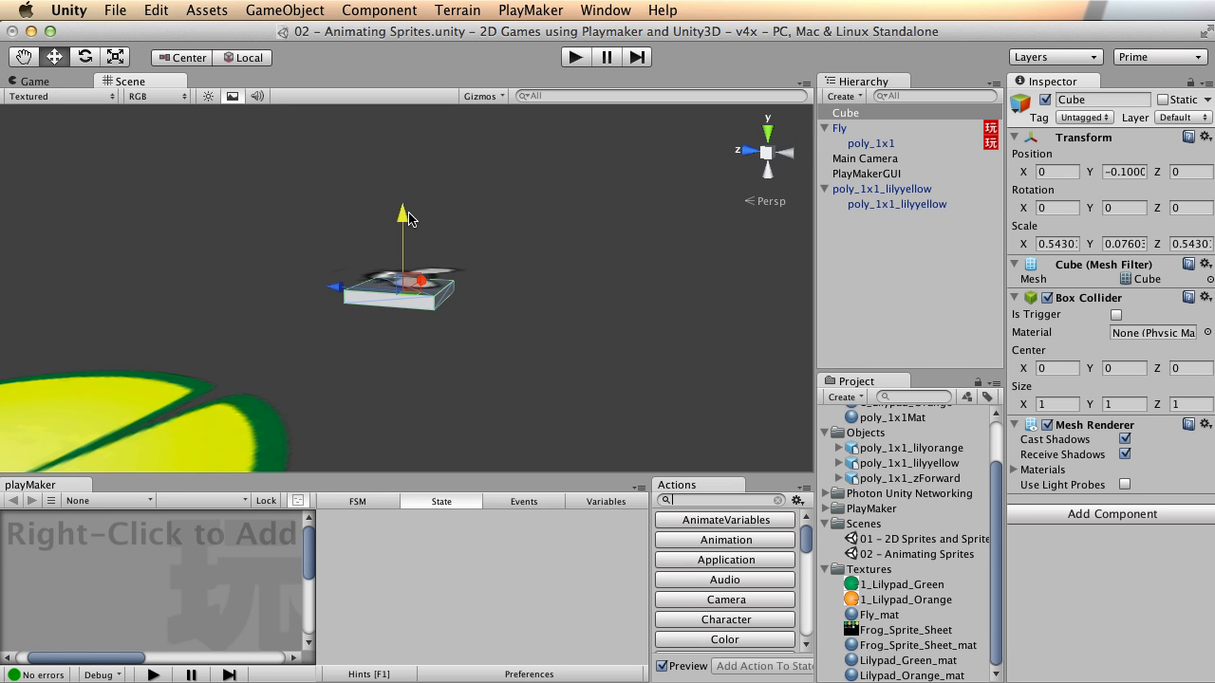
click(1123, 172)
text(0)
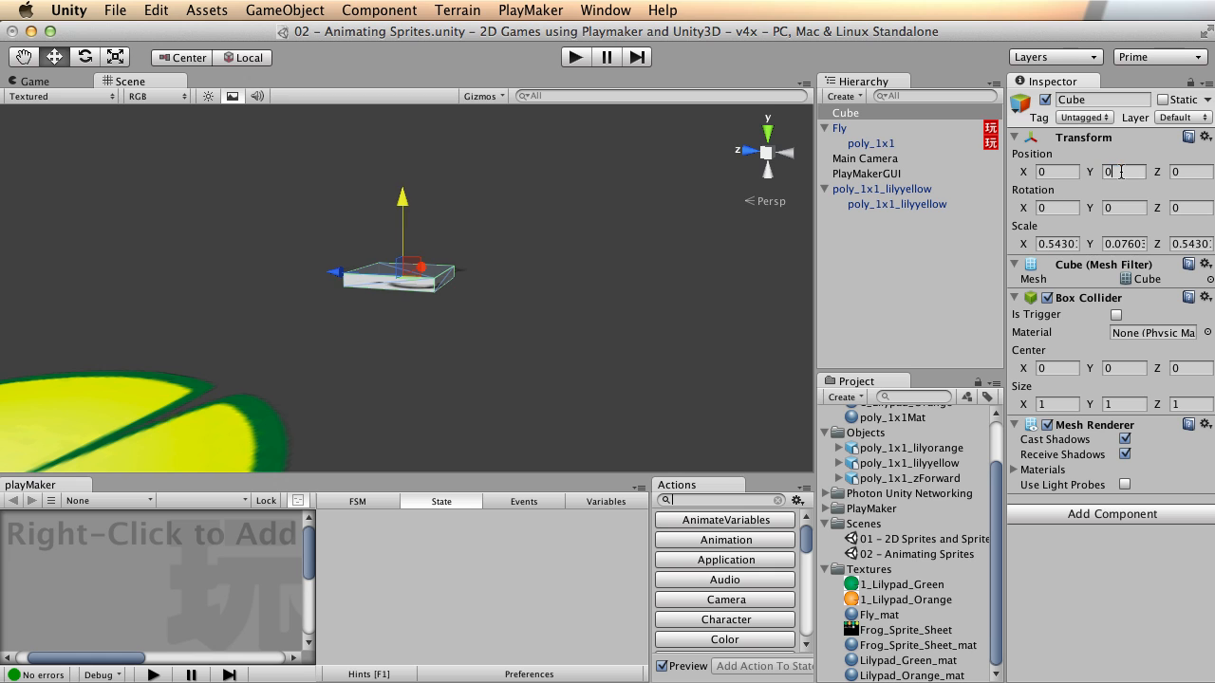
Step: View the cube and sprite from above and rename the Cube object to Fly
alt+drag(615, 262, 431, 255)
drag(512, 216, 513, 243)
key(w)
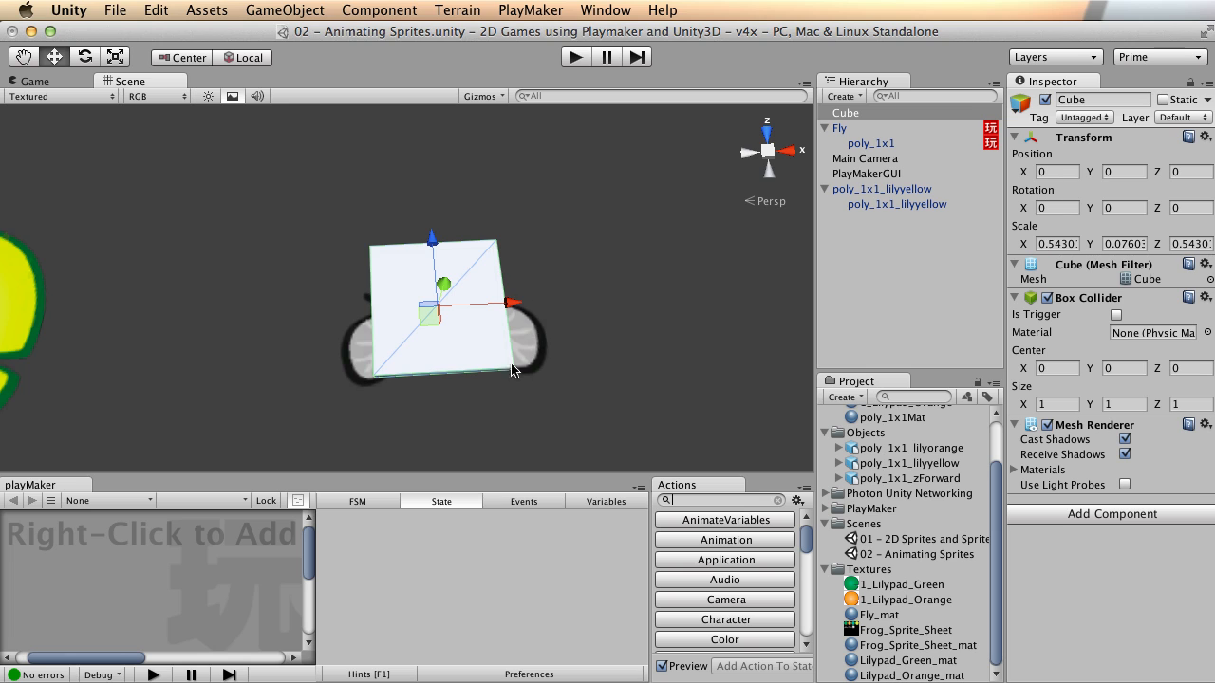
scroll(749, 314, up, 5)
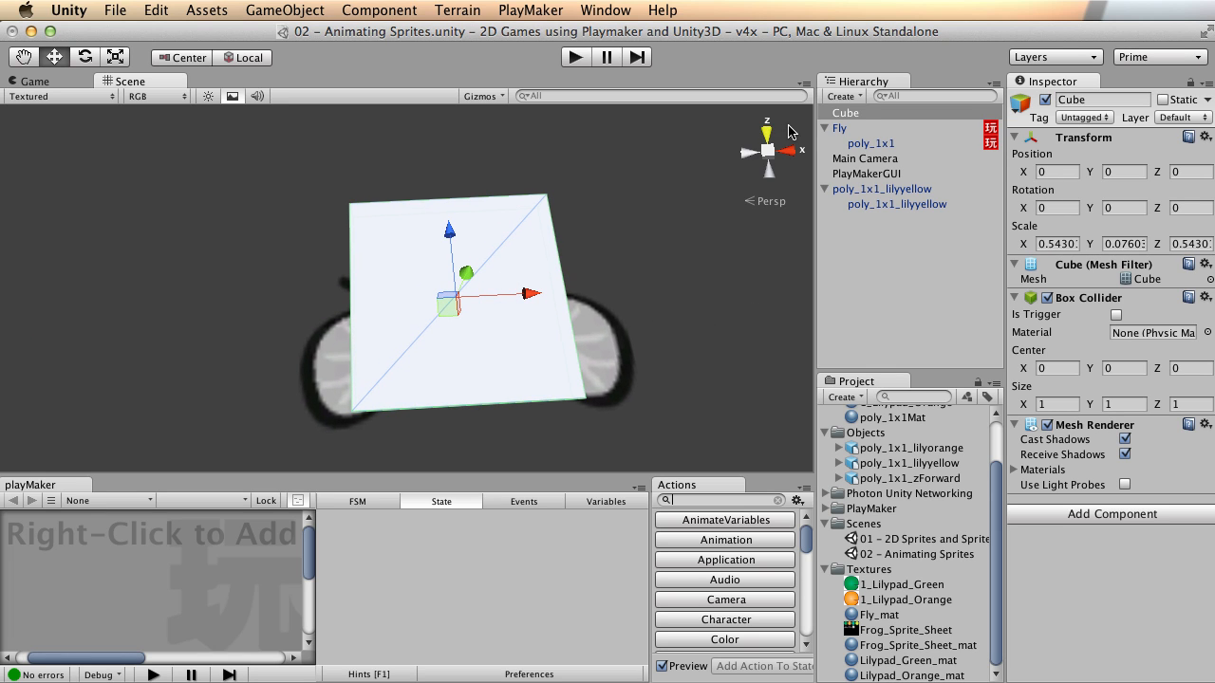
click(860, 114)
key(Return)
text(Fly)
key(Return)
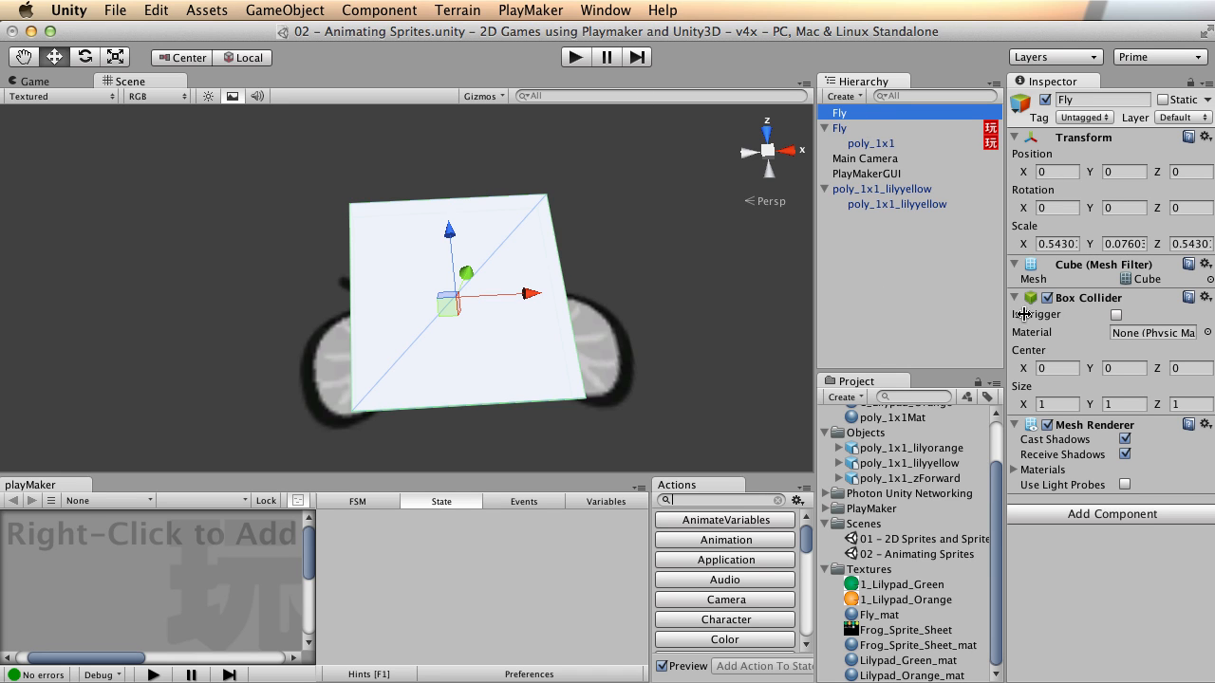
Step: Add a Rigidbody component to the Fly cube and turn off its Use Gravity option
click(323, 7)
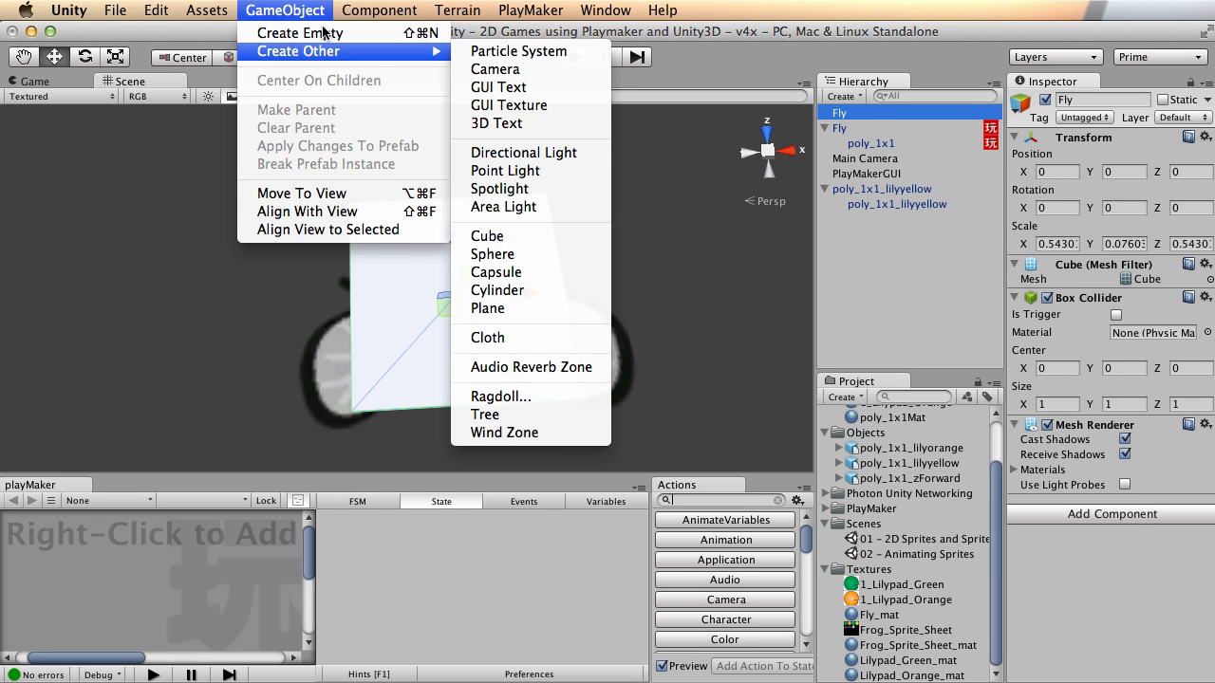
mouse_move(379, 86)
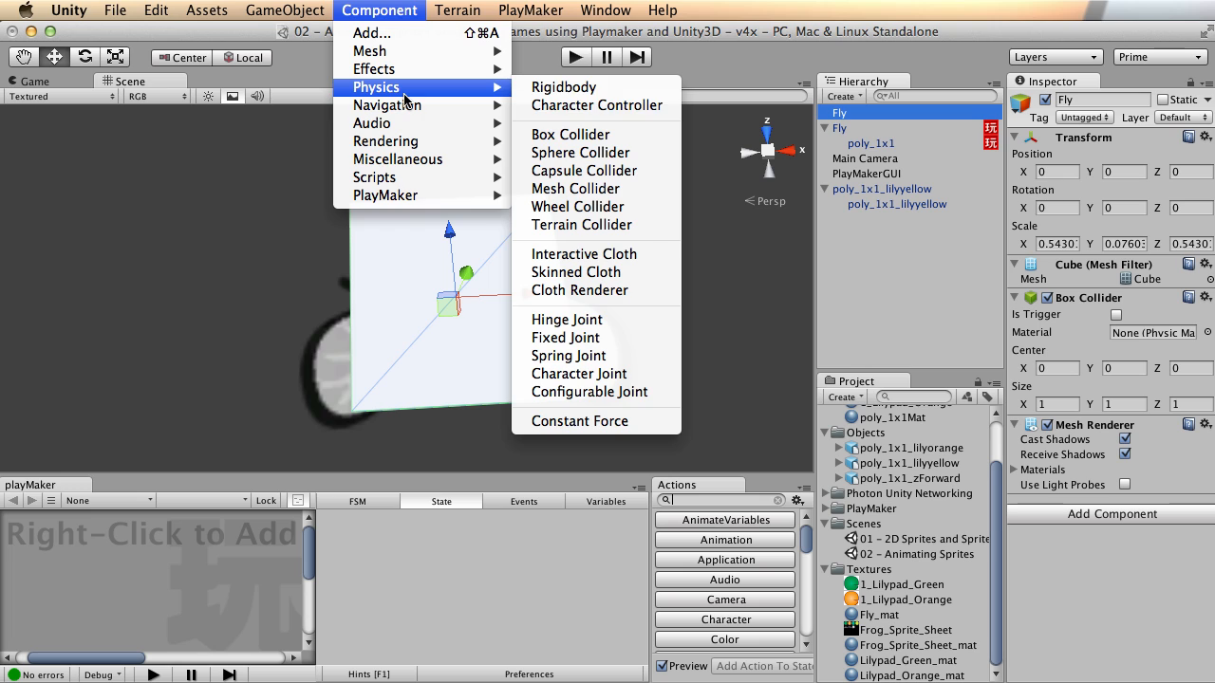
click(567, 86)
scroll(1115, 477, down, 1)
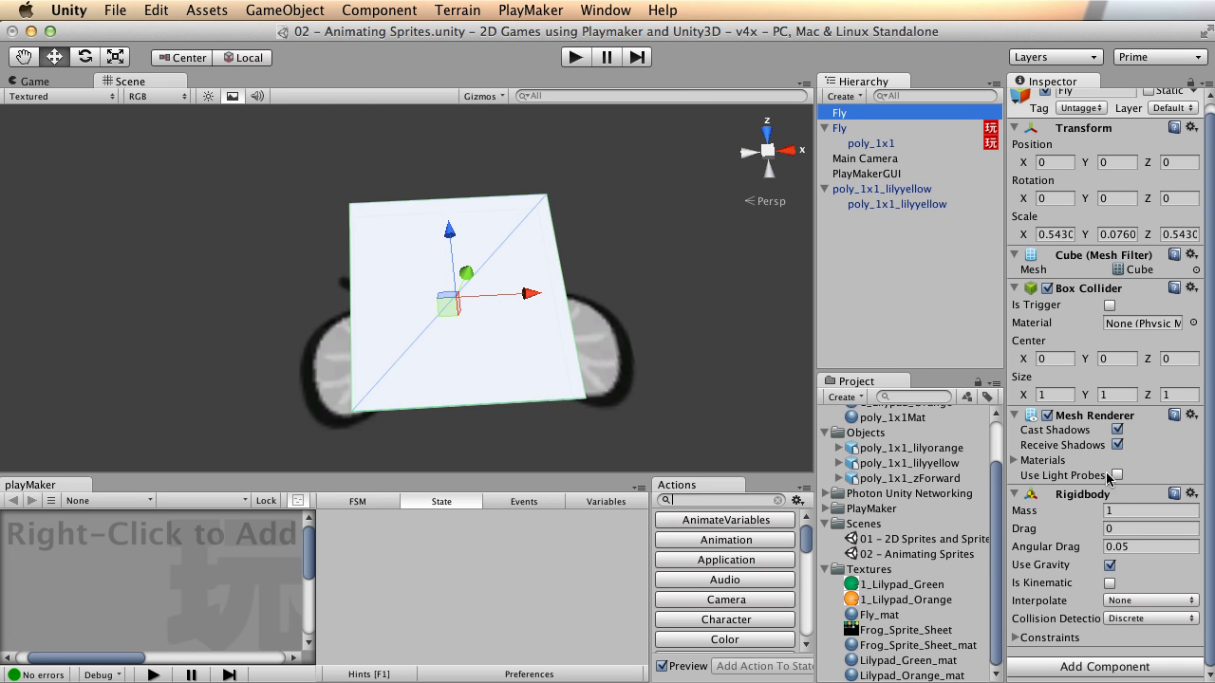
click(1109, 566)
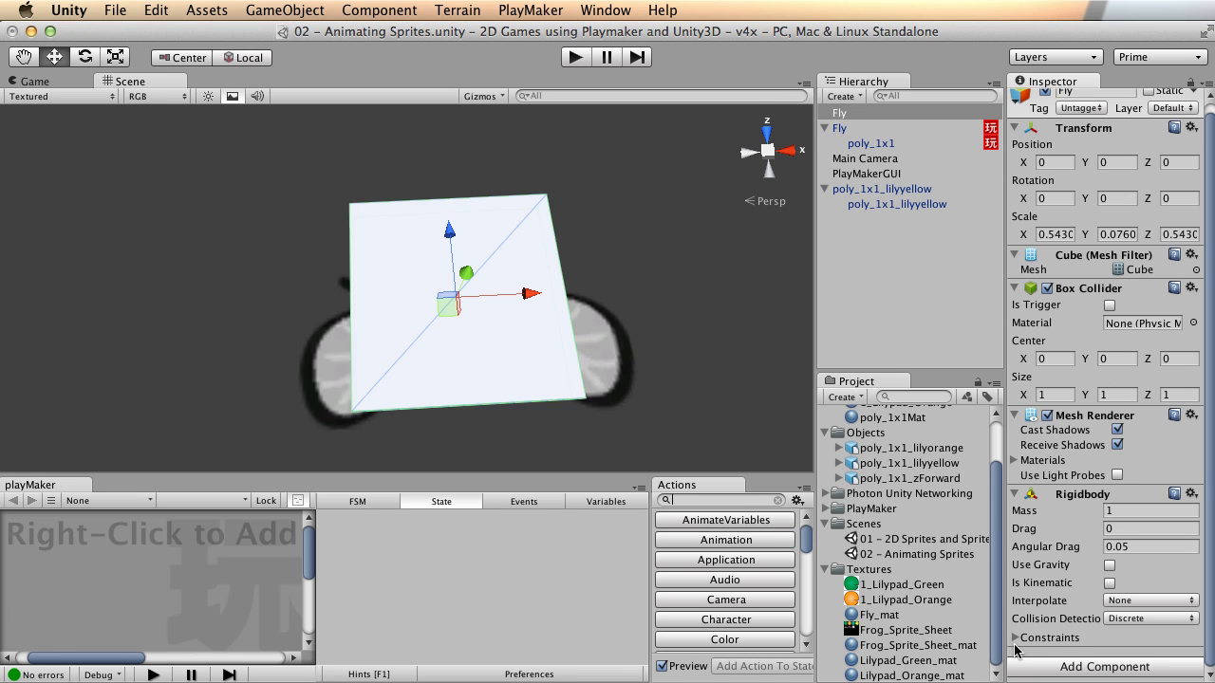
Step: Freeze the Rigidbody's position on the Y axis, testing cube movement in the scene and undoing the test moves
click(1014, 638)
scroll(1090, 370, down, 3)
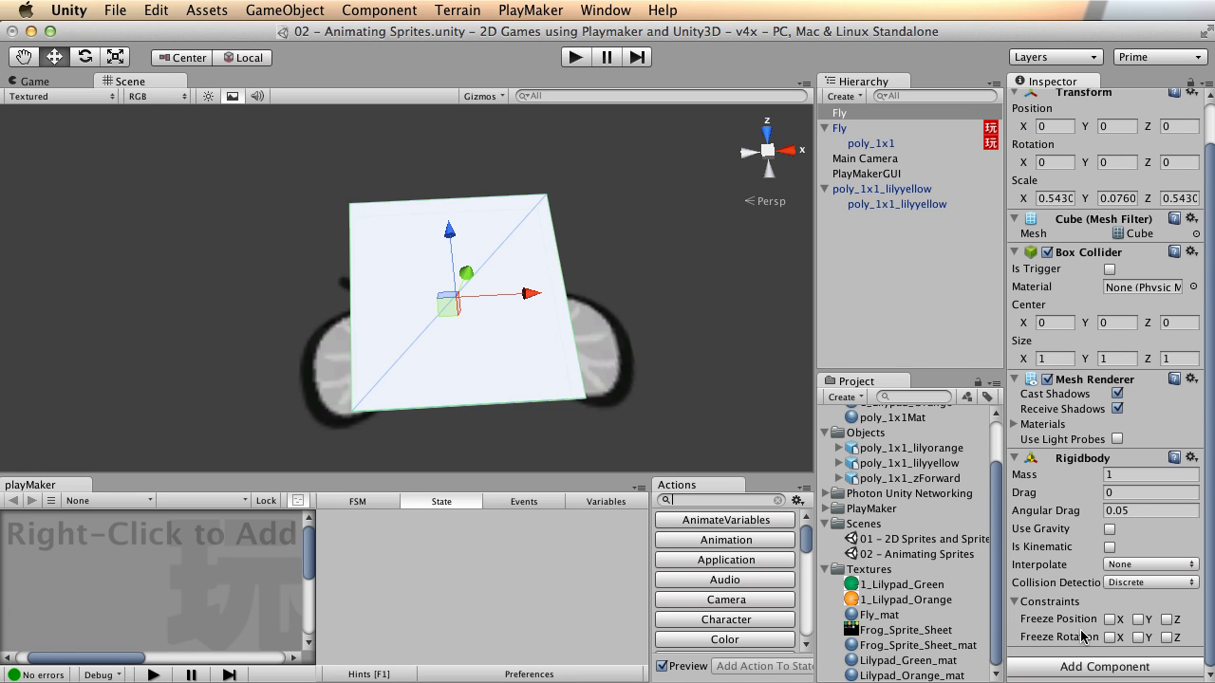
alt+drag(698, 315, 573, 361)
alt+drag(481, 390, 669, 231)
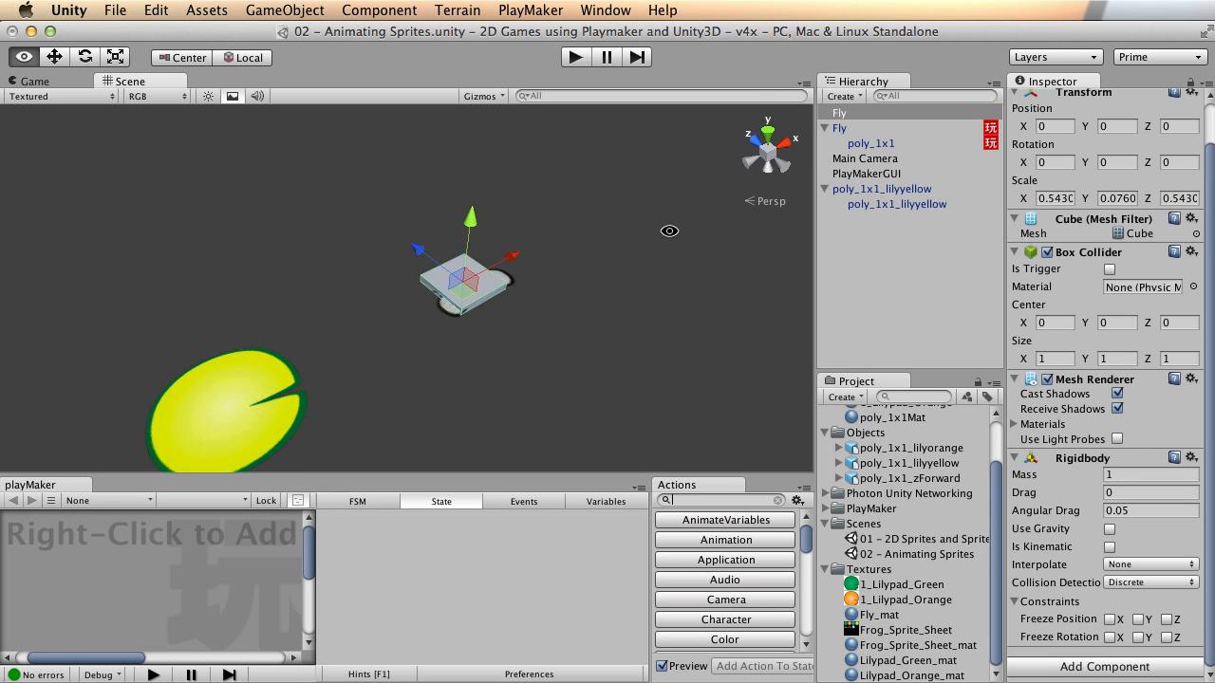
drag(482, 236, 483, 209)
key(super+z)
click(1138, 619)
drag(479, 269, 569, 298)
key(super+z)
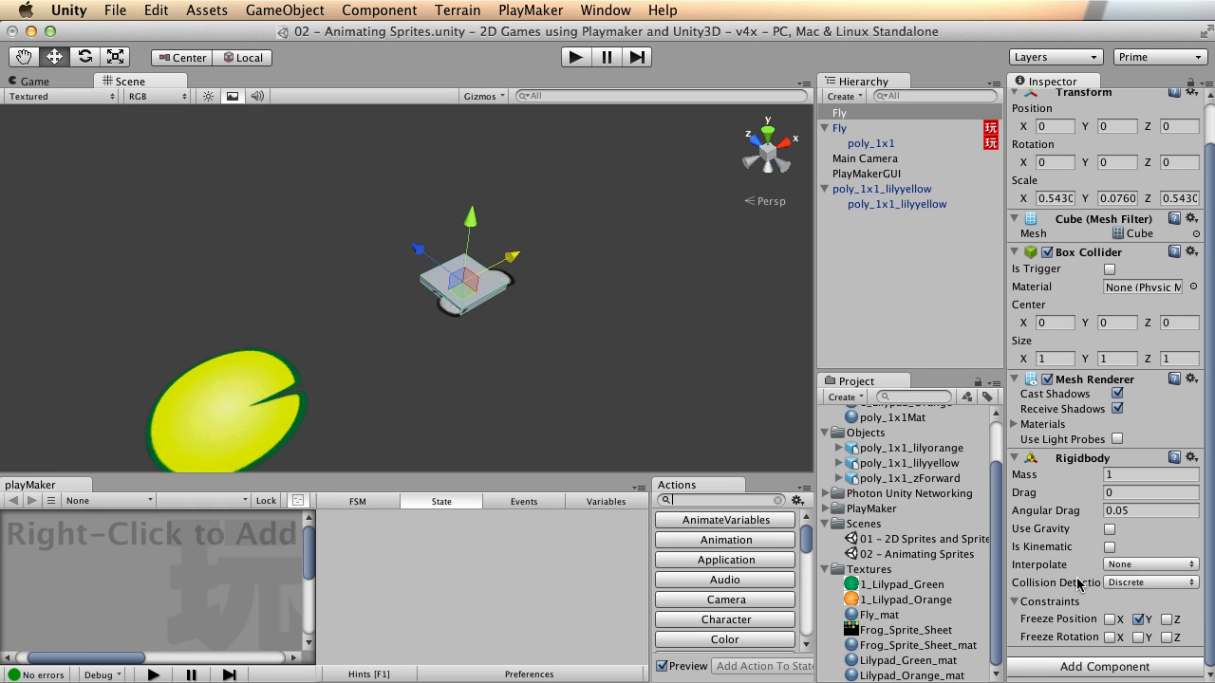
Step: Freeze the Fly cube's Rigidbody rotation on the X and Z axes
alt+drag(661, 319, 623, 329)
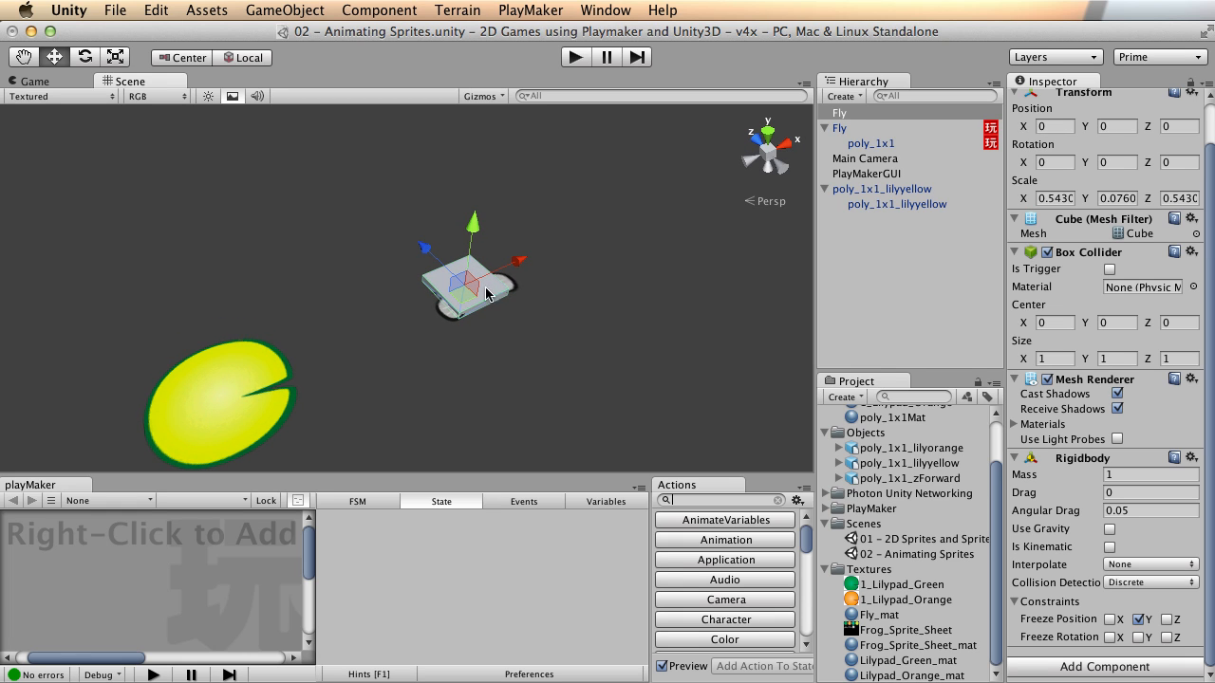
click(1110, 637)
click(1166, 636)
Step: Turn off Cast Shadows and Receive Shadows for the Fly cube and disable its Mesh Renderer
alt+drag(664, 335, 504, 324)
mouse_move(407, 367)
alt+mouse_down()
mouse_move(597, 142)
mouse_move(404, 360)
alt+mouse_up()
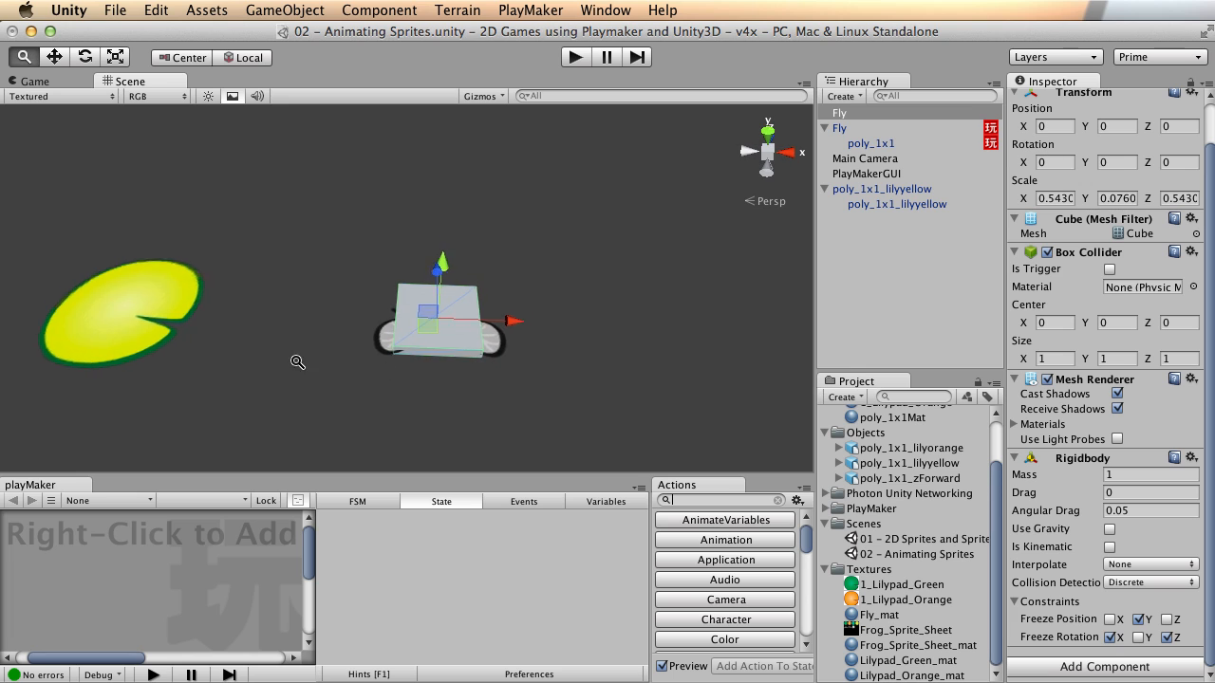
alt+right_drag(297, 362, 401, 295)
alt+drag(402, 295, 449, 272)
alt+right_drag(450, 271, 490, 269)
alt+drag(491, 269, 607, 314)
alt+right_drag(607, 313, 984, 310)
middle_drag(982, 311, 866, 412)
click(1117, 393)
click(1117, 408)
click(1047, 379)
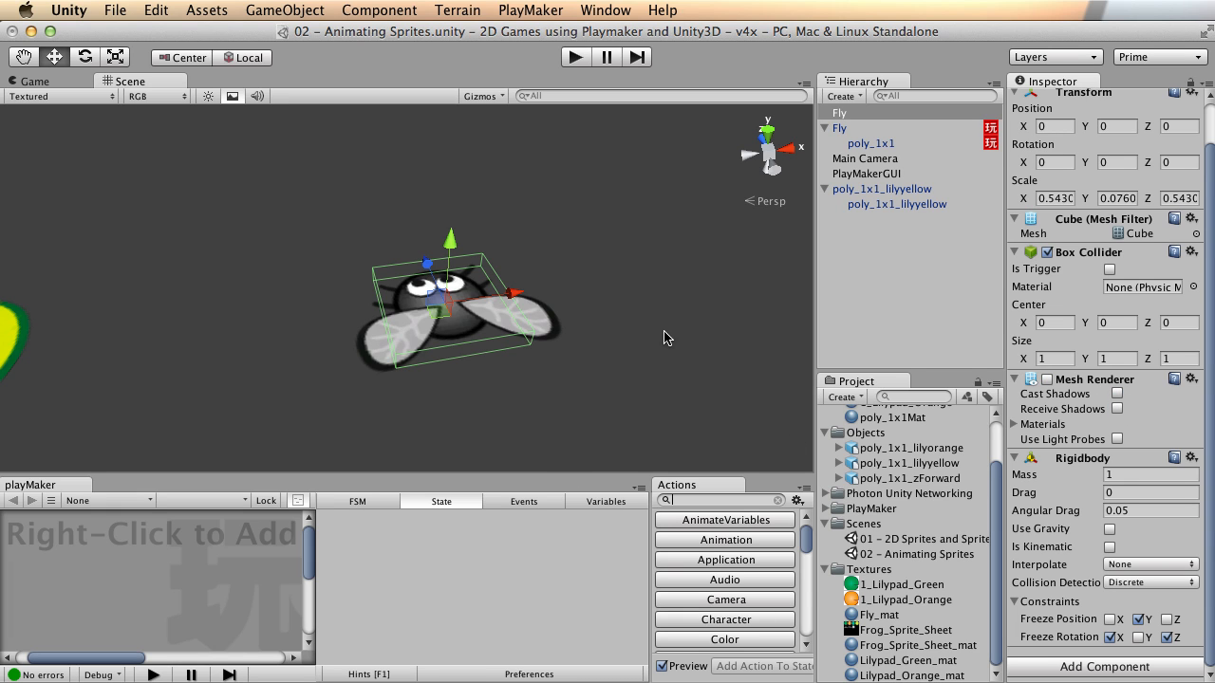
Step: Re-enable the Fly cube's Mesh Renderer to compare the cube with the sprite, and disable it again
click(571, 304)
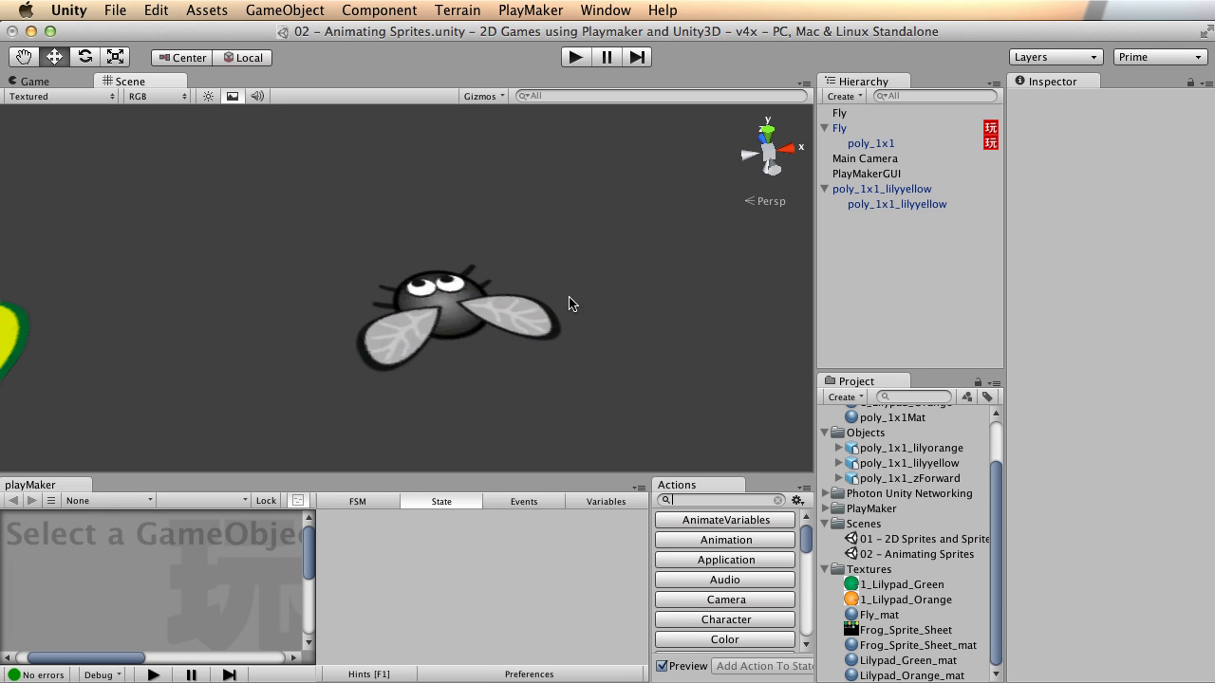
click(508, 323)
click(656, 211)
click(840, 114)
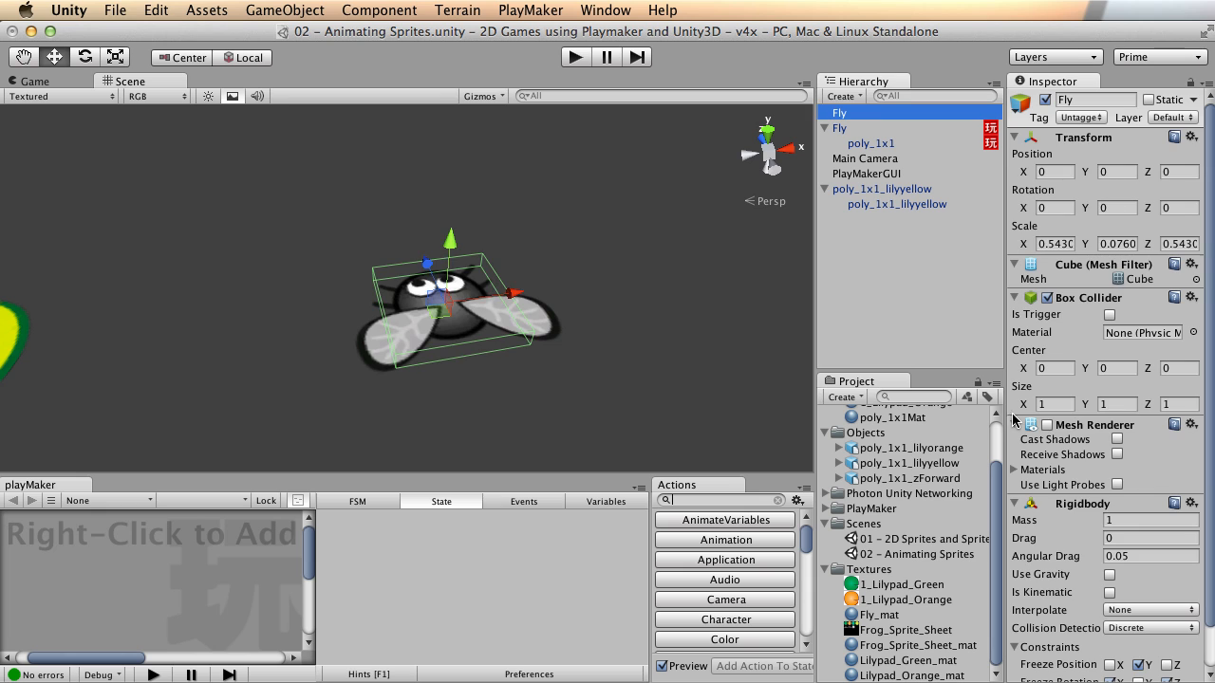
click(1046, 425)
alt+drag(556, 305, 453, 287)
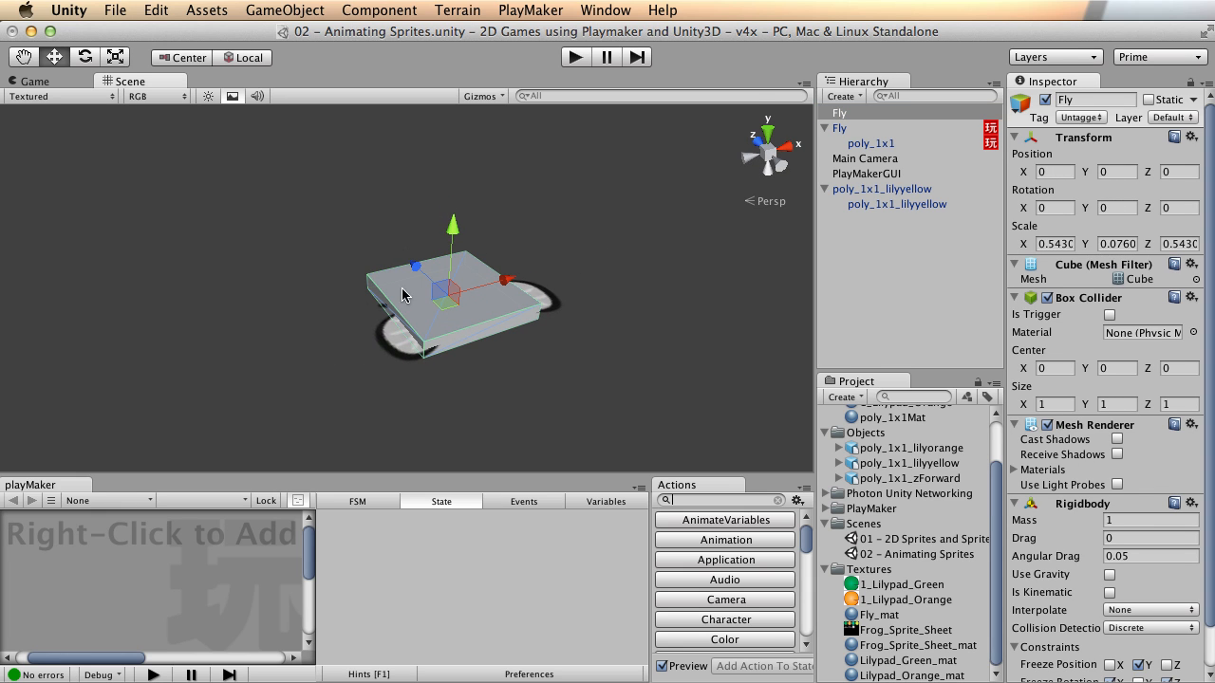
click(1060, 426)
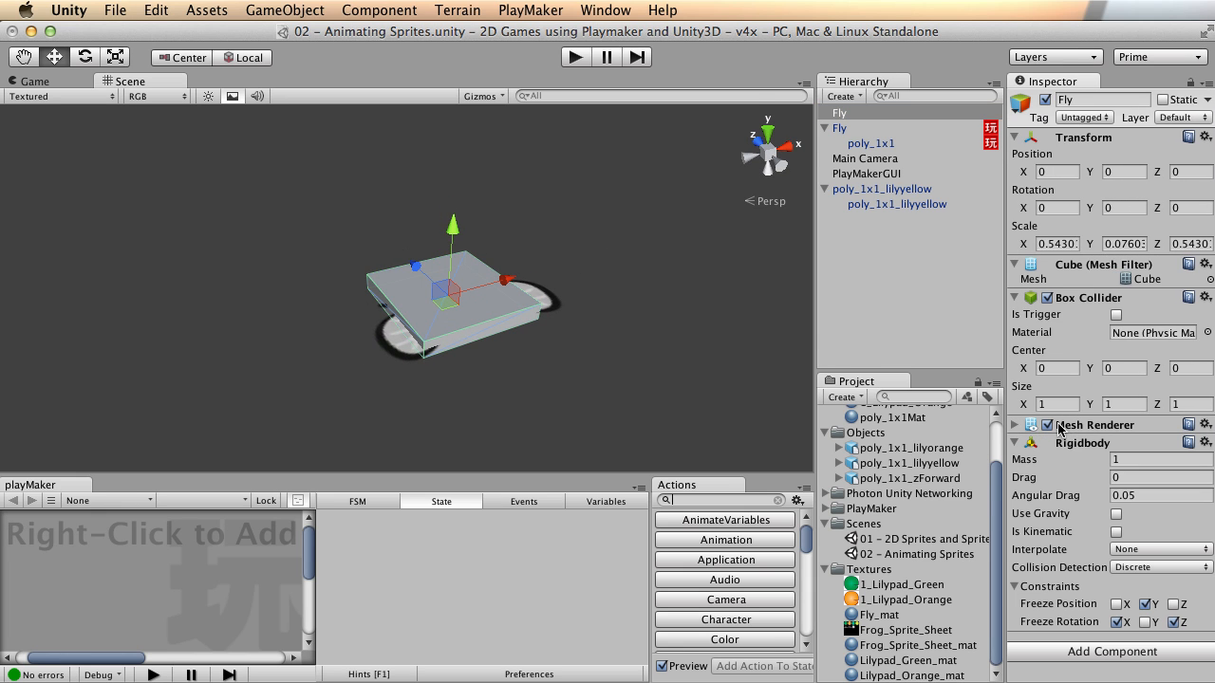
click(1046, 425)
click(1092, 425)
alt+drag(351, 353, 490, 313)
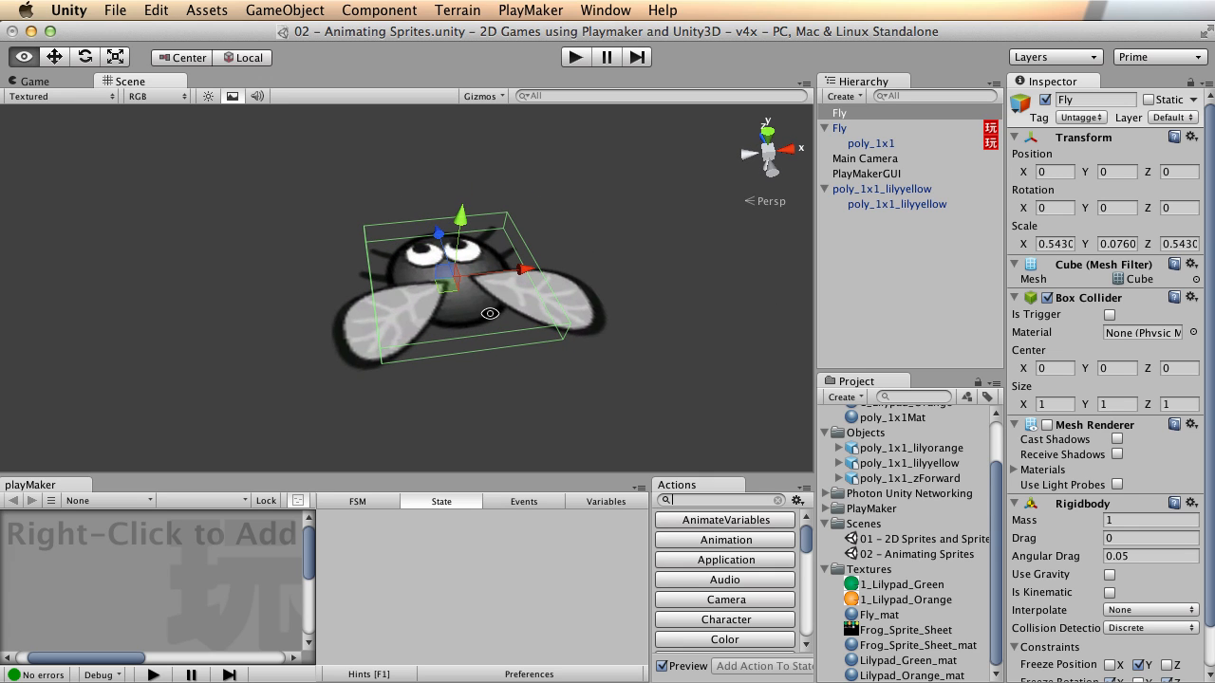
Step: Copy the FSM with the Move state from the Fly sprite object and remove its Play Maker FSM component
click(839, 129)
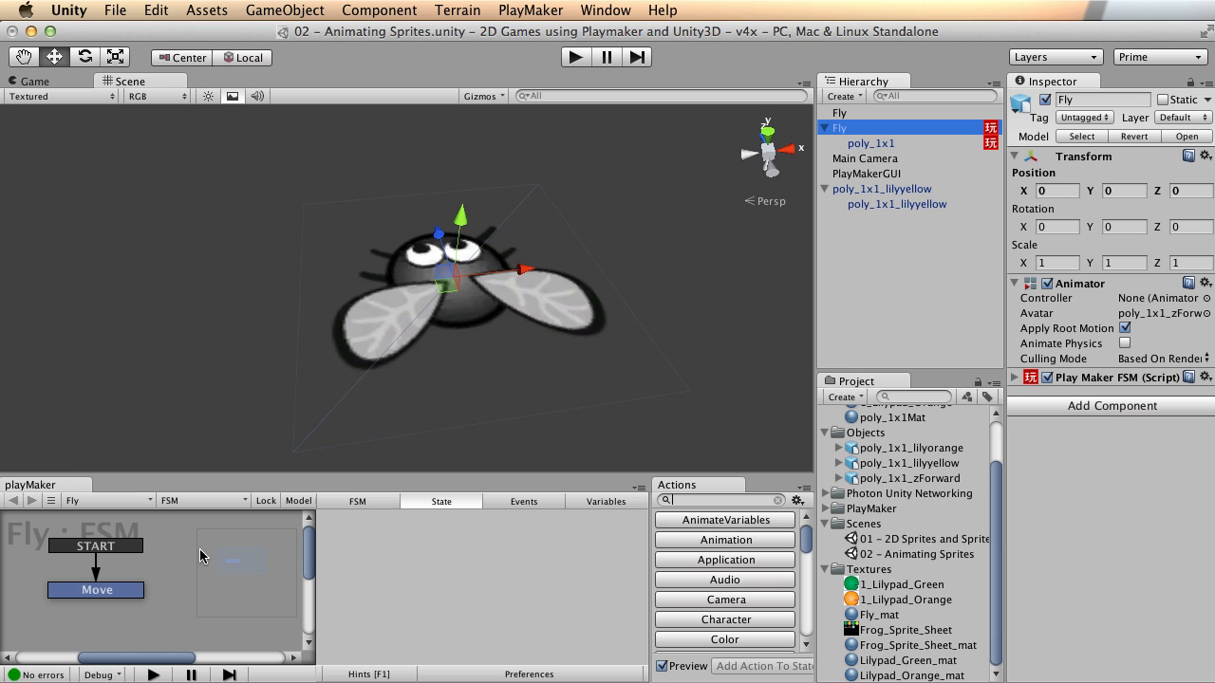
right_click(1087, 380)
click(1144, 432)
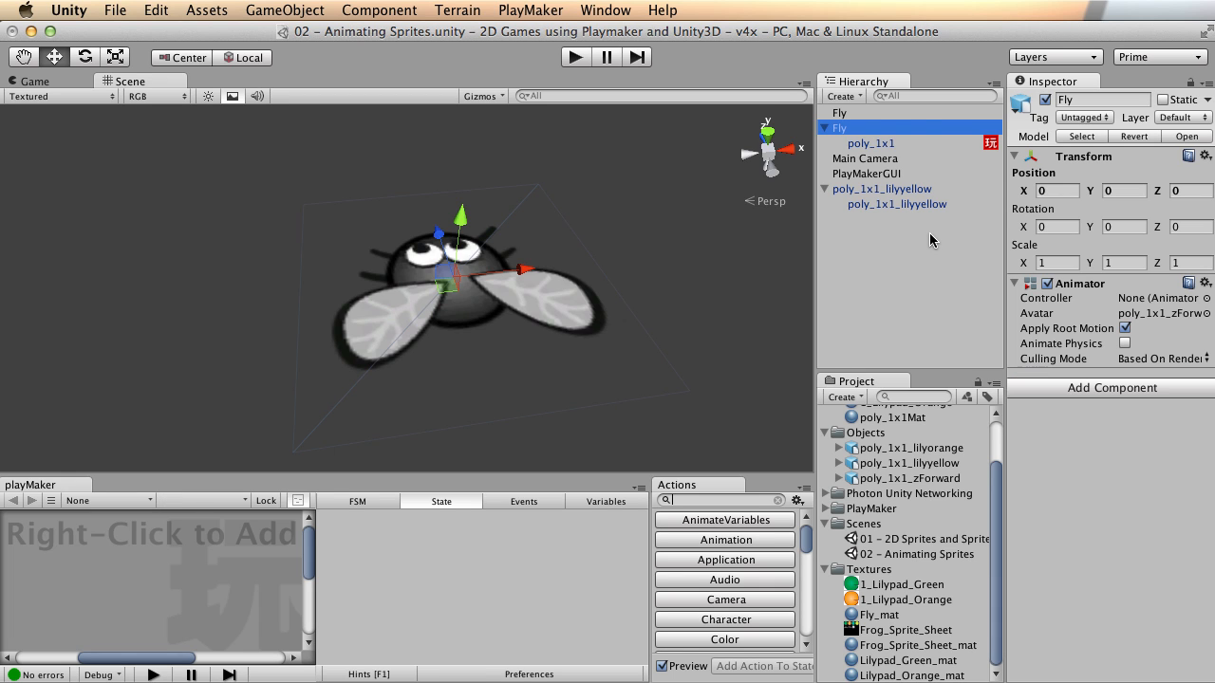
Step: Enlarge the playMaker area, paste the copied FSM onto the Fly cube and select its Move state
click(856, 113)
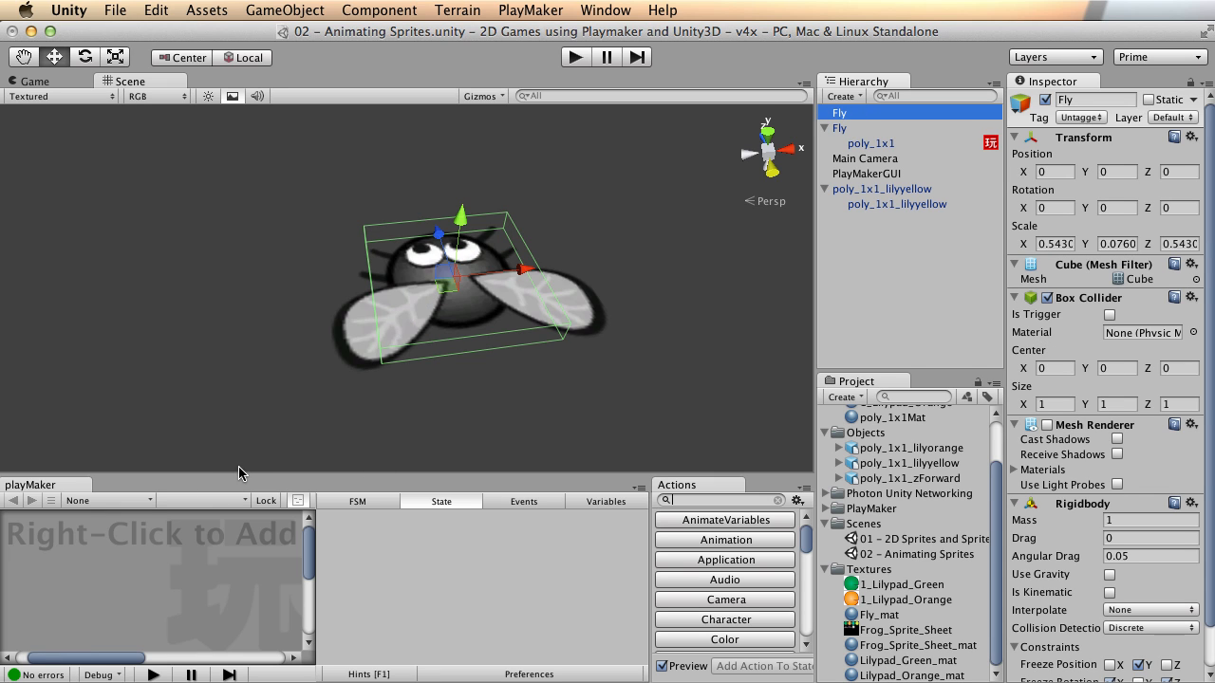
drag(238, 472, 238, 340)
right_click(99, 483)
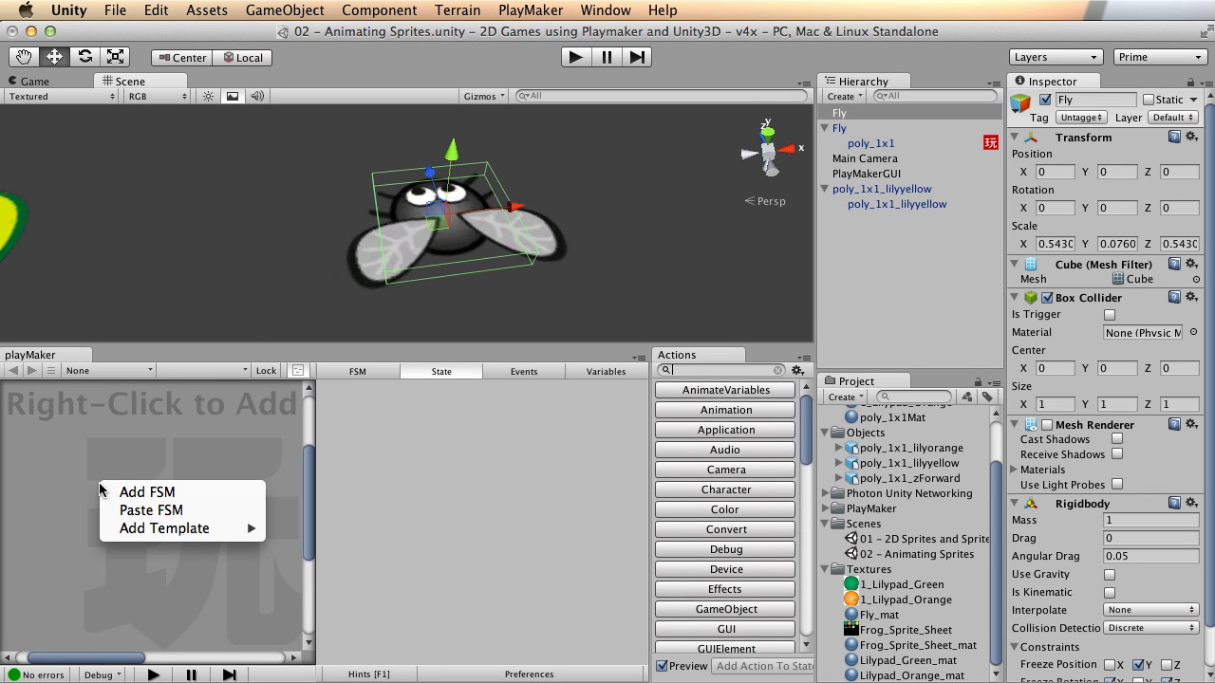
click(150, 510)
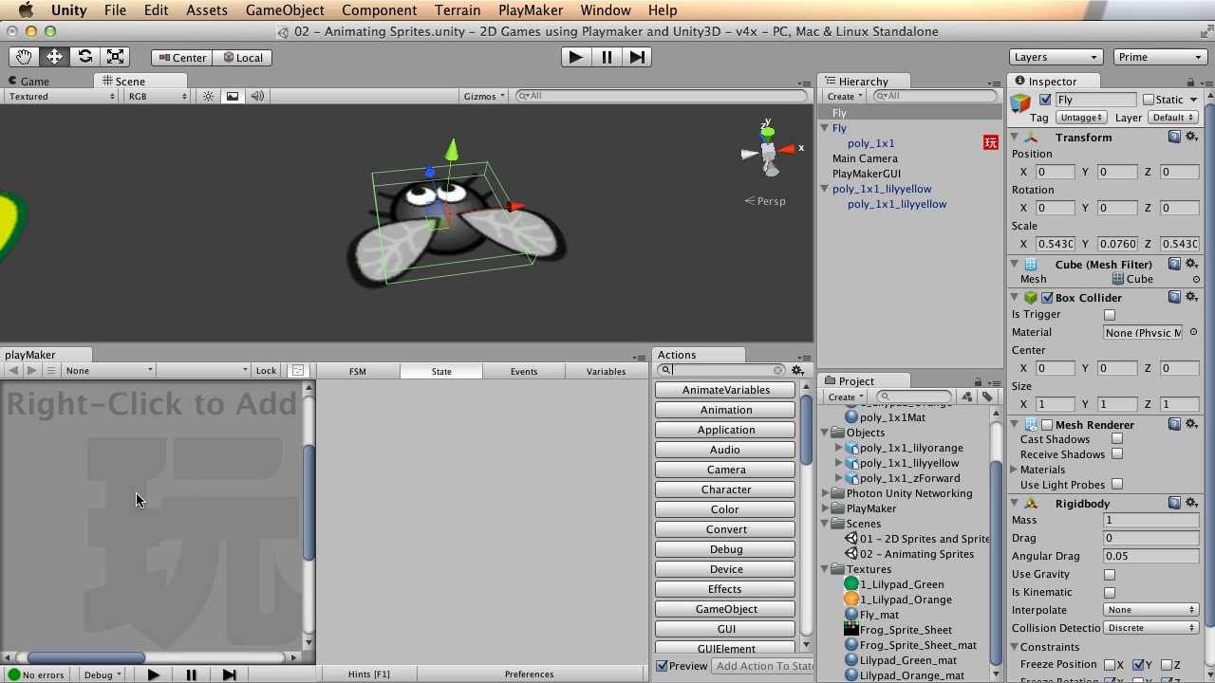
click(109, 511)
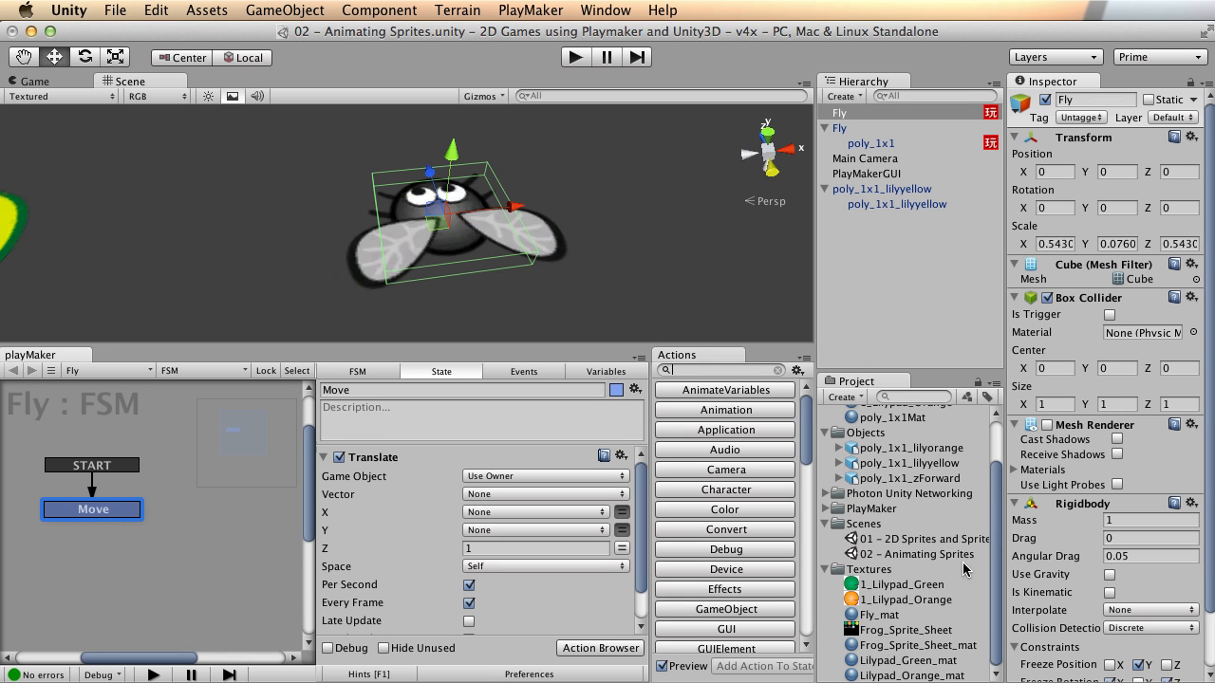
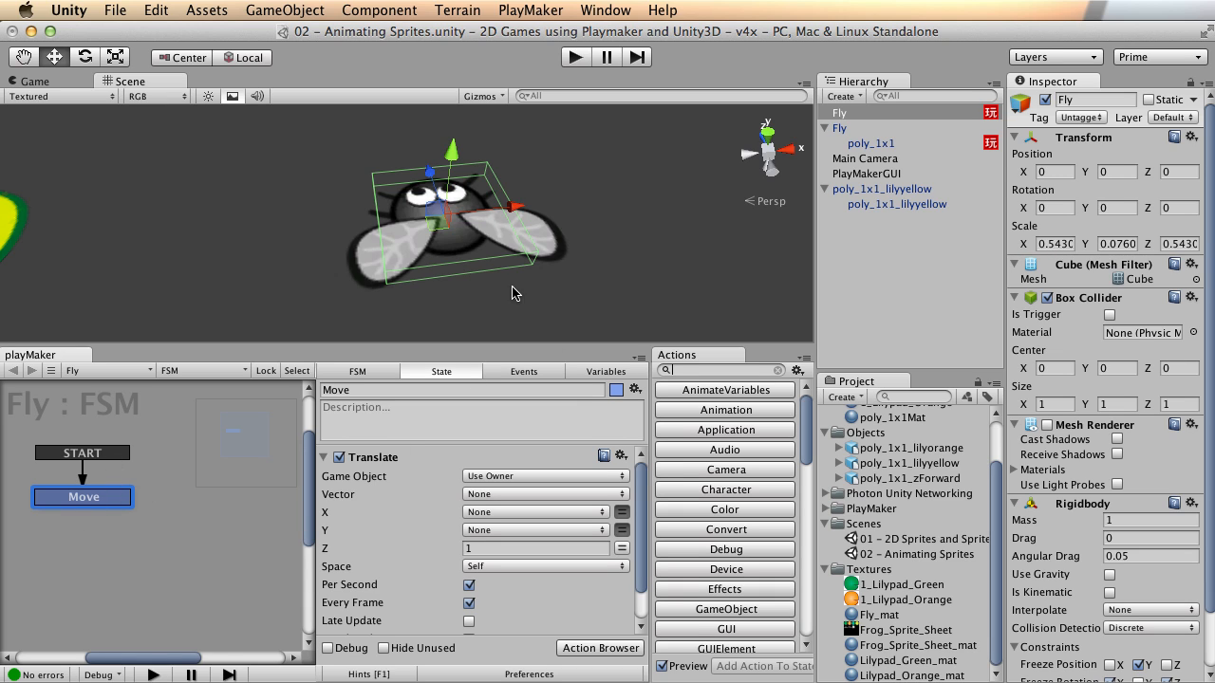
Step: Make the Fly sprite object a child of the Fly cube and expand the cube's hierarchy
click(847, 133)
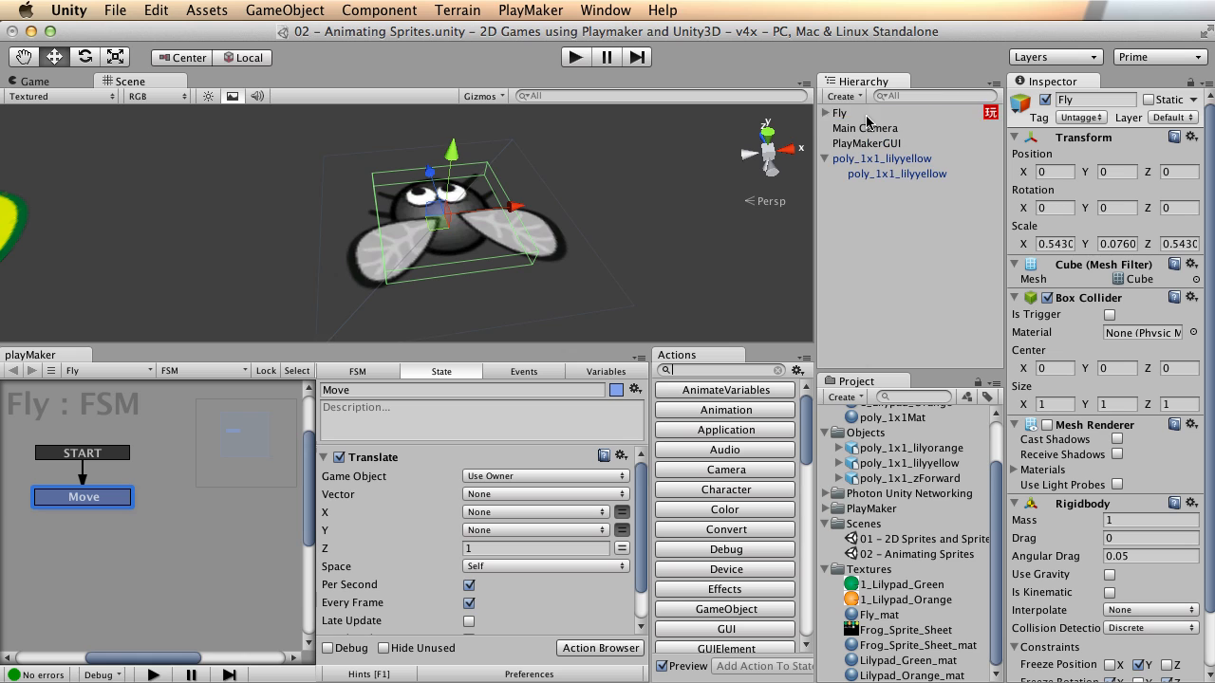
click(826, 112)
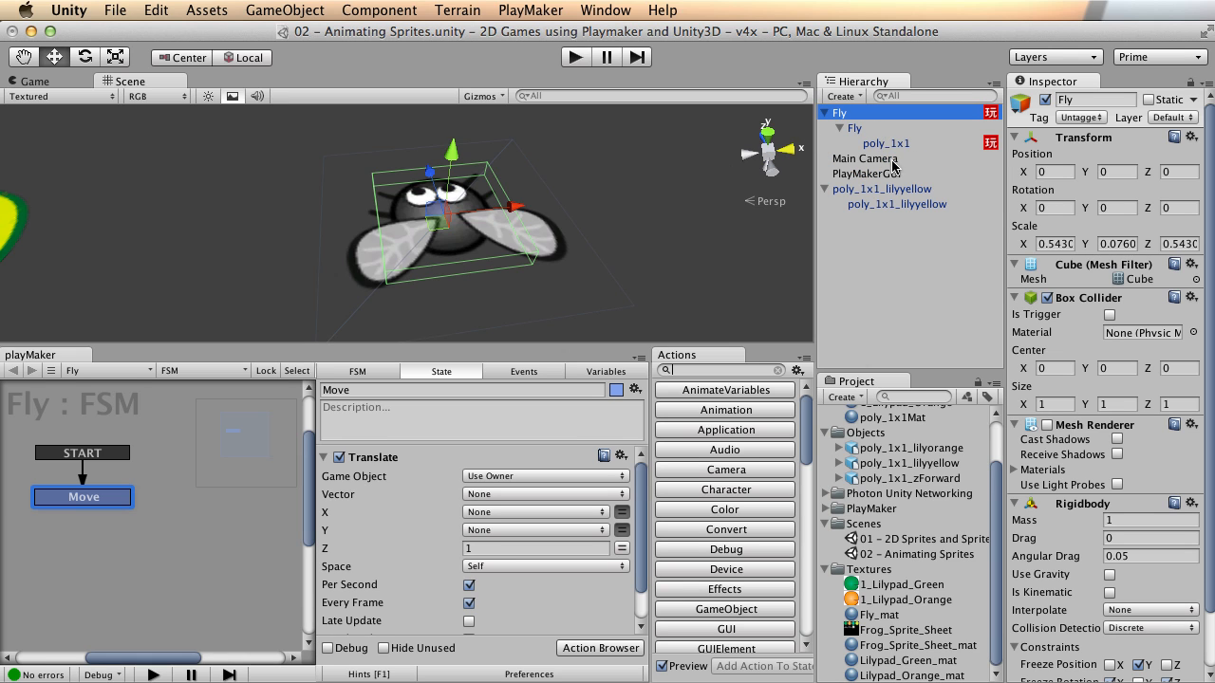
Step: Collapse the Fly object's hierarchy and make the scene viewport area taller
click(841, 129)
click(825, 113)
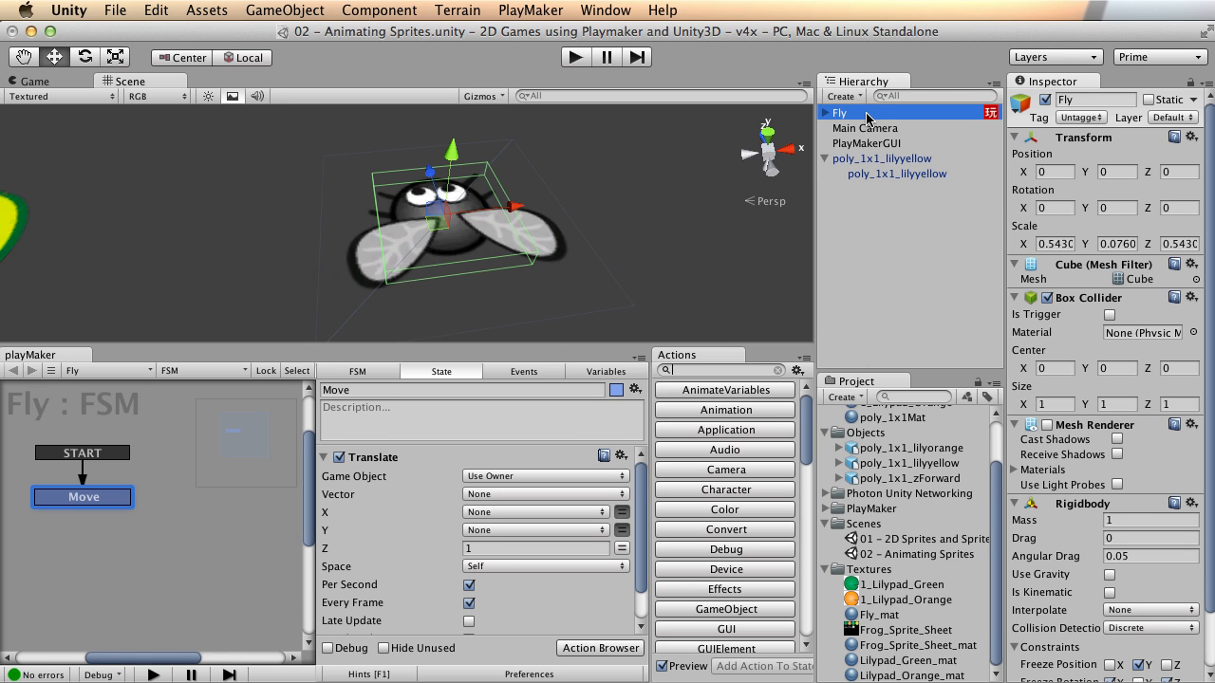
key(q)
scroll(479, 178, down, 5)
alt+drag(479, 179, 560, 197)
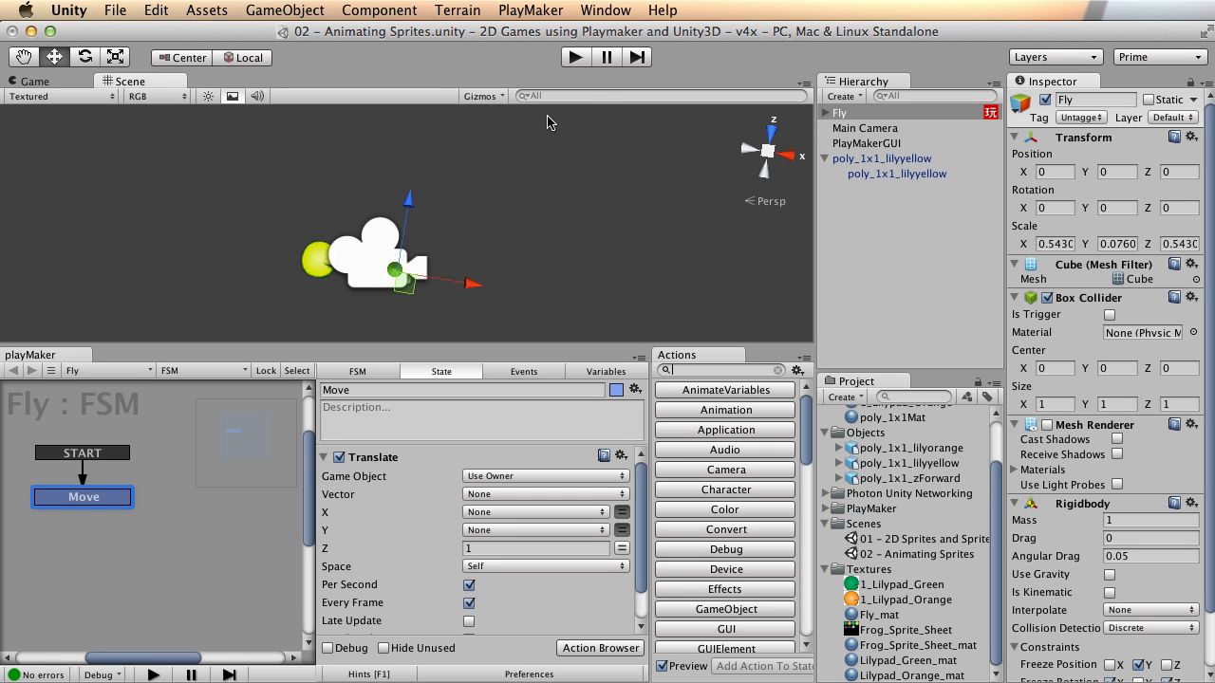
drag(399, 343, 398, 470)
Step: Test-run the scene in the game view to check how the fly moves, and stop playback
click(36, 84)
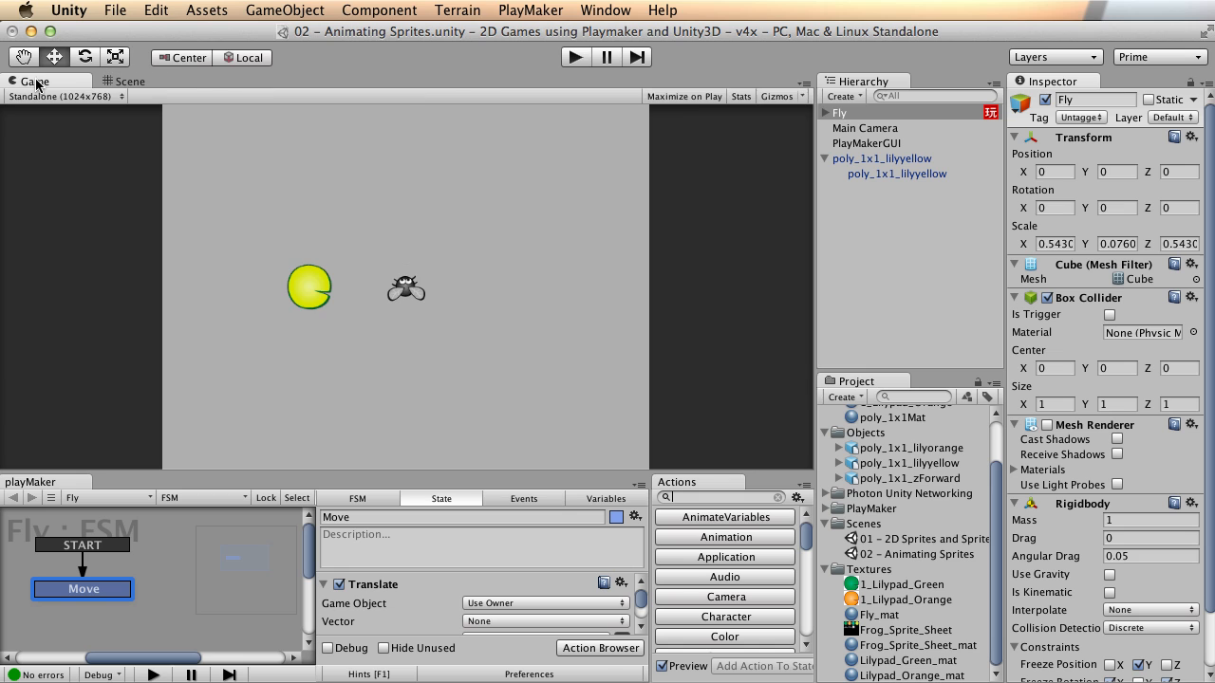
click(575, 57)
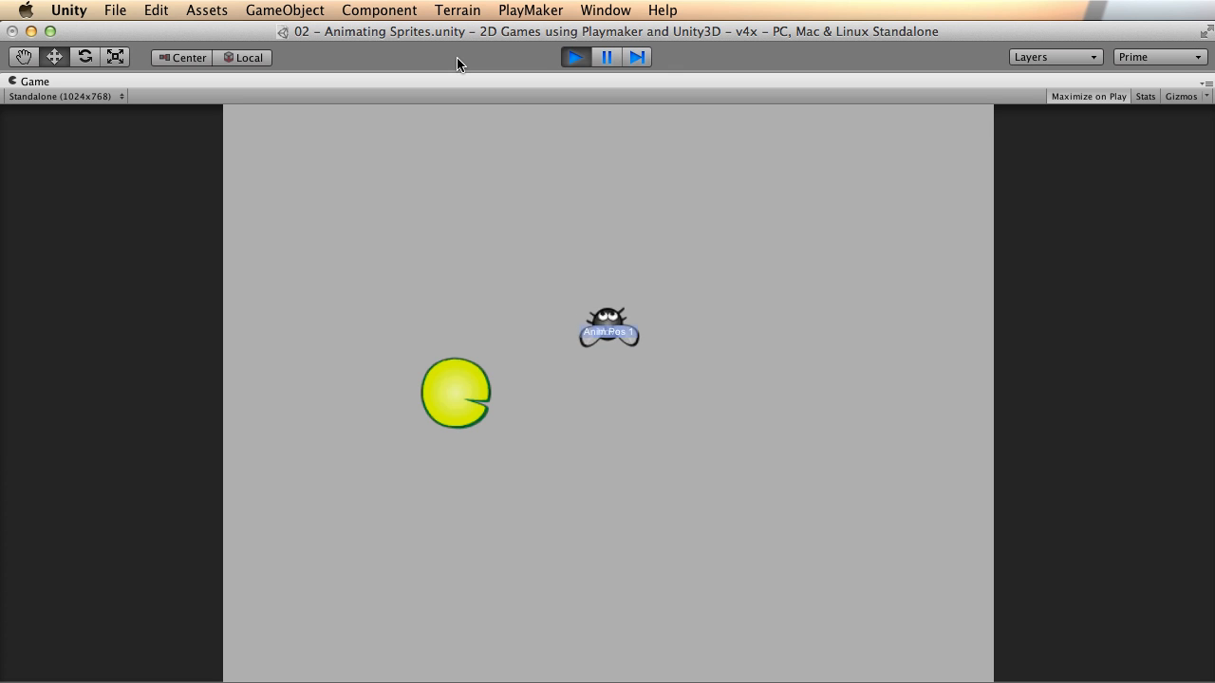
click(579, 59)
Step: Dock the Scene view beside the Game view and widen it so both are visible together
click(129, 81)
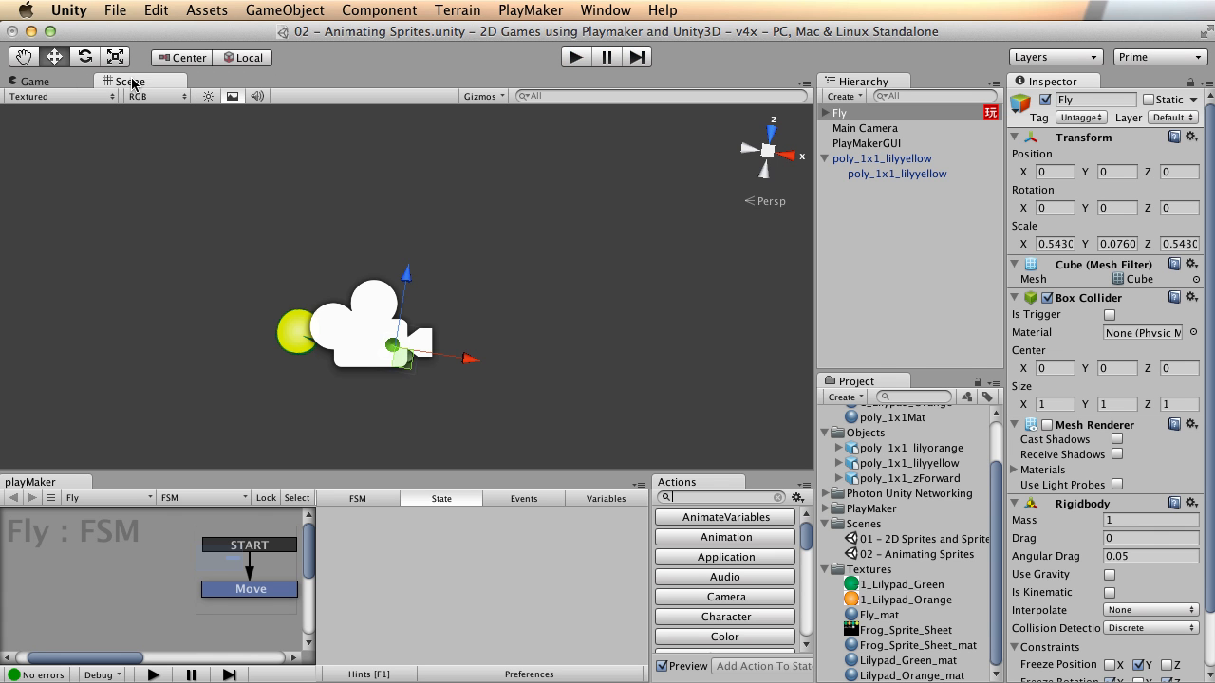
scroll(92, 252, down, 3)
alt+drag(92, 252, 466, 266)
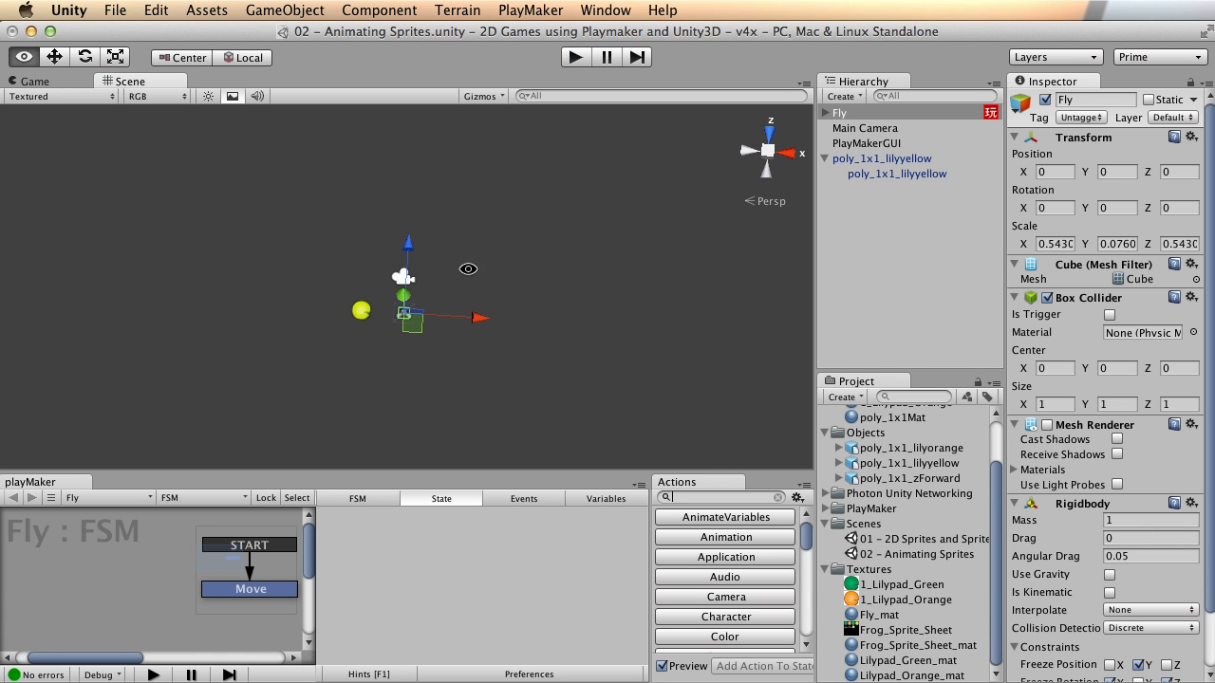
alt+right_drag(457, 316, 512, 219)
alt+drag(513, 219, 431, 271)
alt+right_drag(419, 250, 345, 263)
alt+middle_drag(519, 324, 528, 248)
drag(130, 81, 782, 246)
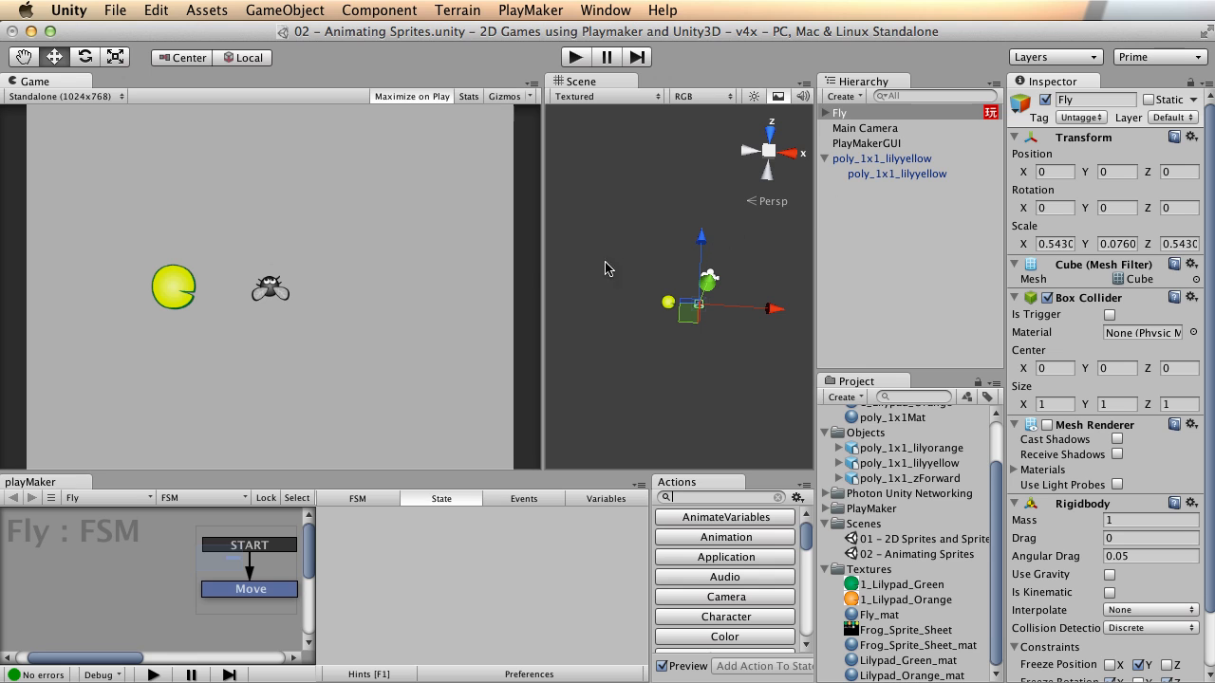
drag(547, 253, 415, 252)
Step: Set the Fly object's Z position to -5 and save the scene
alt+drag(654, 275, 672, 301)
click(1181, 174)
key(Right)
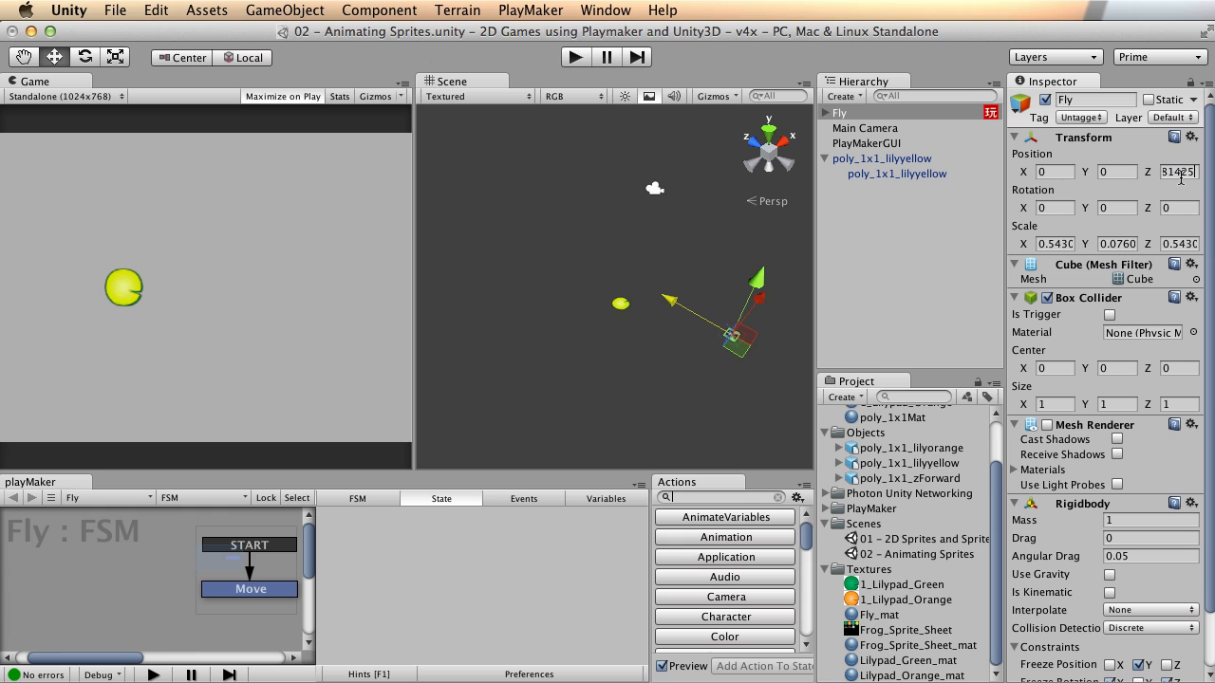
key(BackSpace)
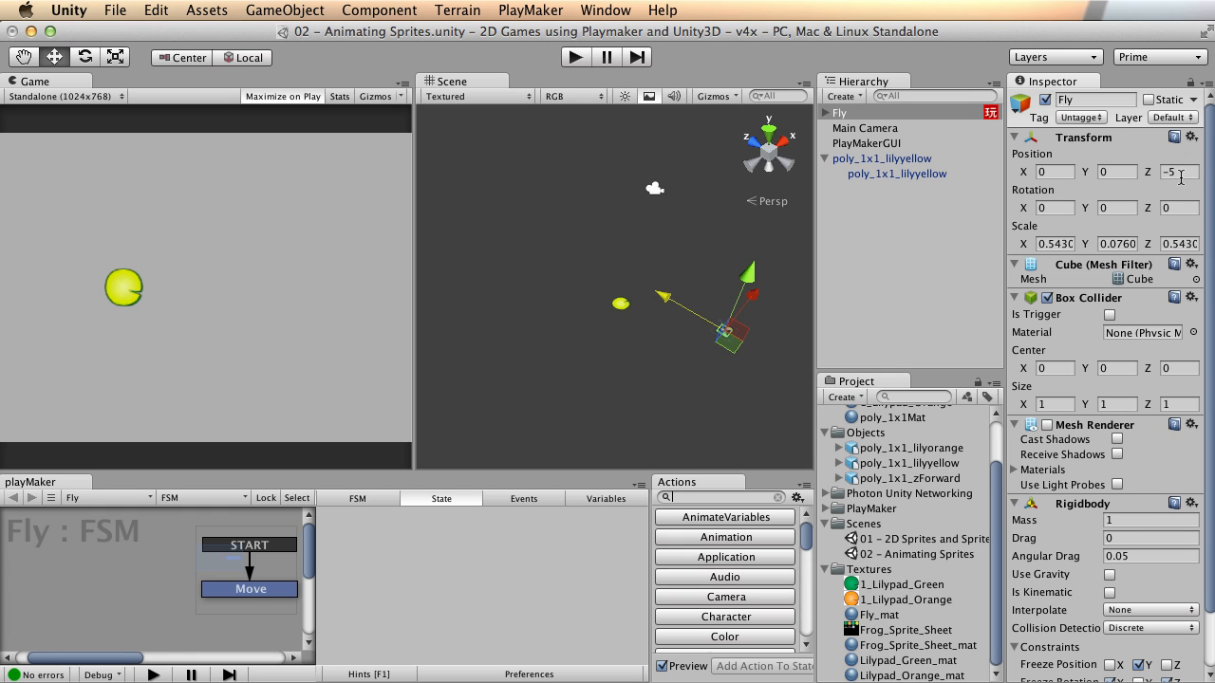
alt+drag(564, 323, 427, 355)
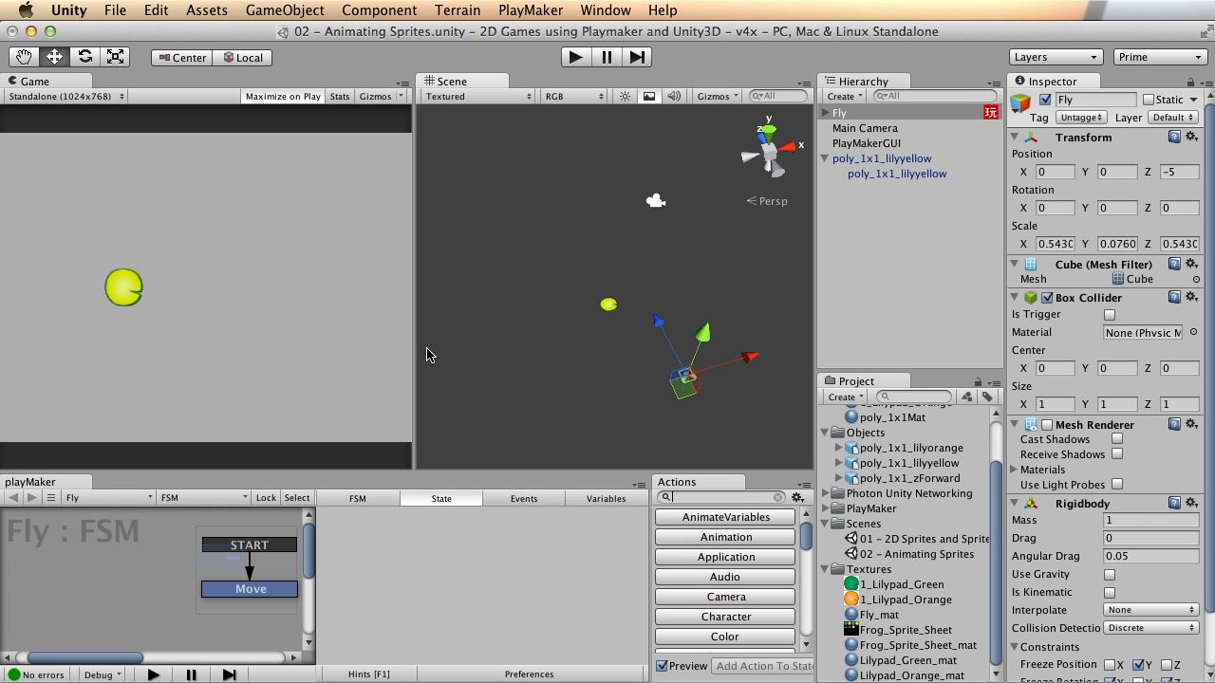
key(super+s)
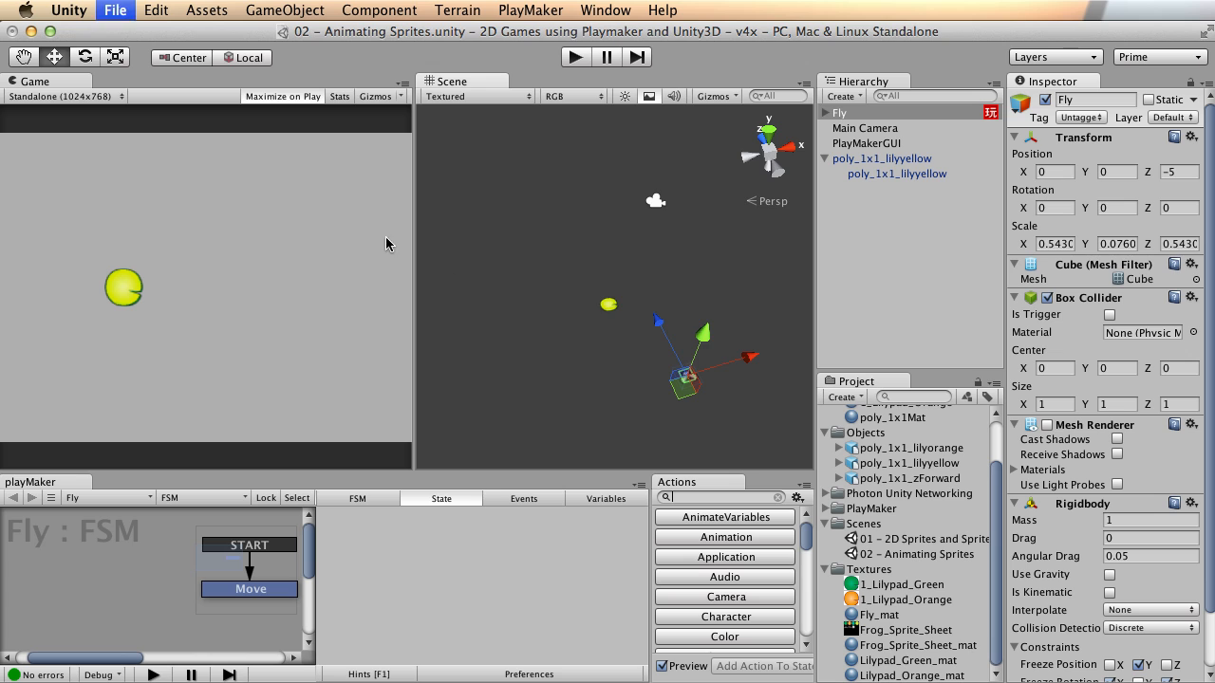
Step: Try moving the fly forward along its Z axis, and undo the move
alt+drag(597, 274, 530, 293)
drag(650, 332, 629, 106)
key(super+z)
Step: Create a cube game object in the scene
alt+drag(469, 318, 605, 269)
alt+right_drag(589, 271, 651, 330)
alt+middle_drag(651, 329, 641, 291)
alt+drag(642, 292, 671, 307)
alt+drag(614, 197, 696, 234)
alt+right_drag(697, 233, 617, 199)
click(247, 13)
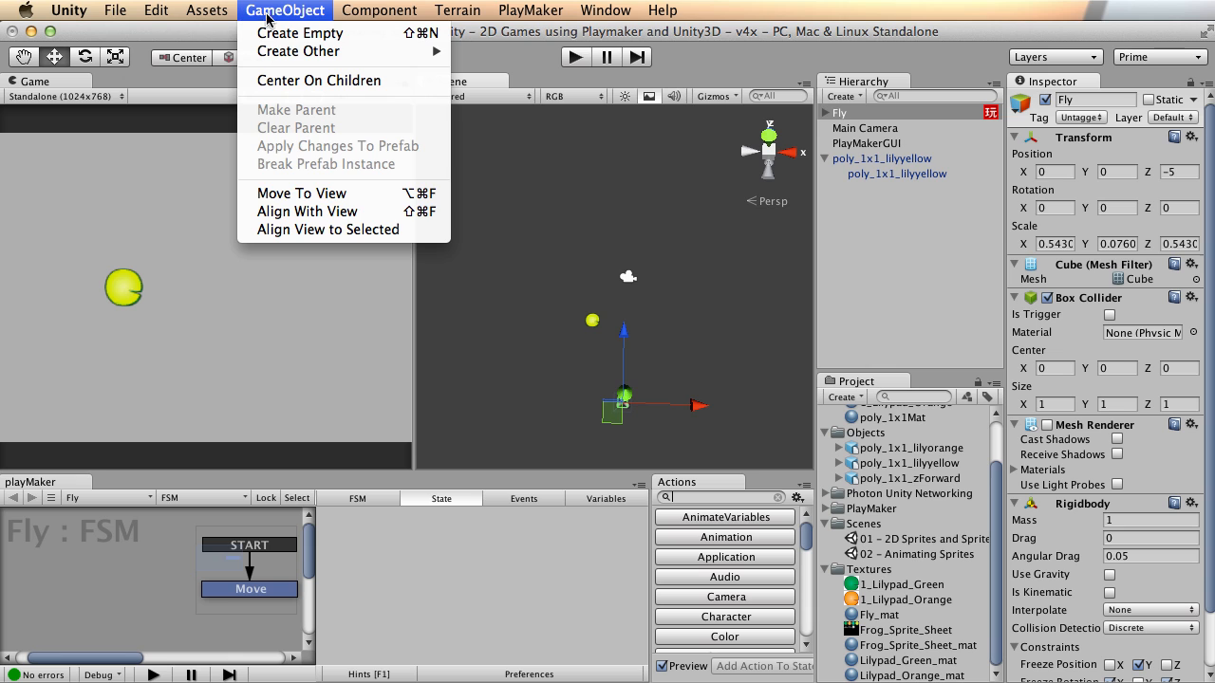
mouse_move(306, 53)
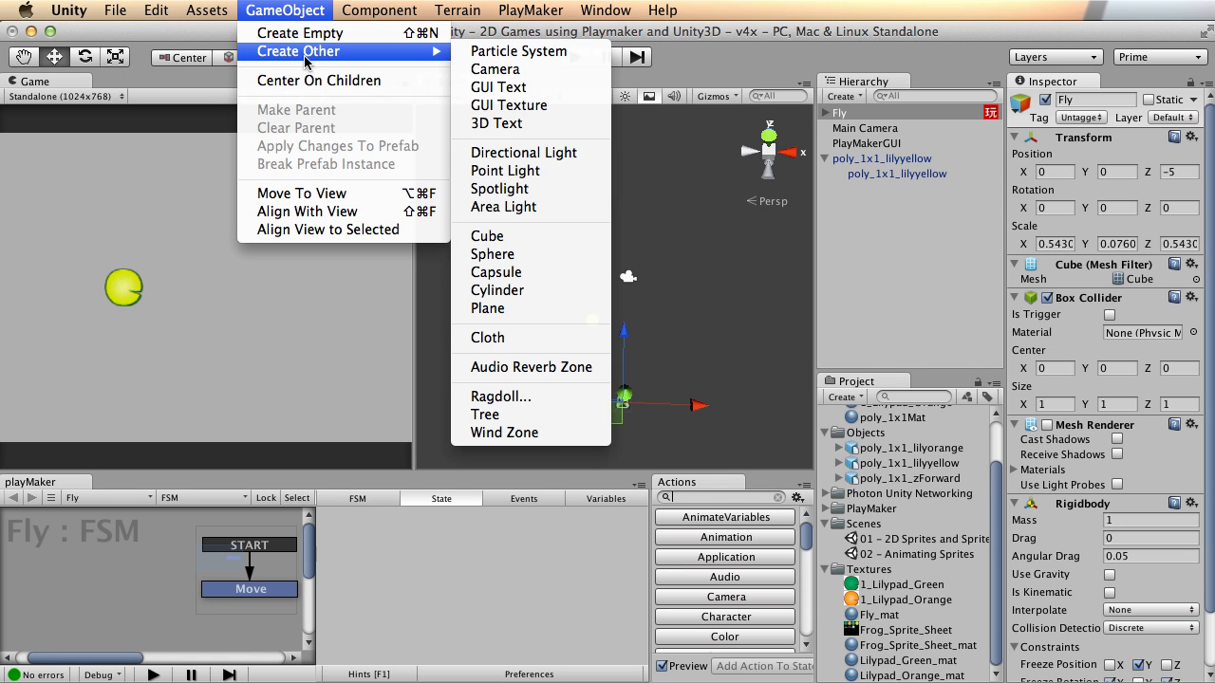
click(518, 237)
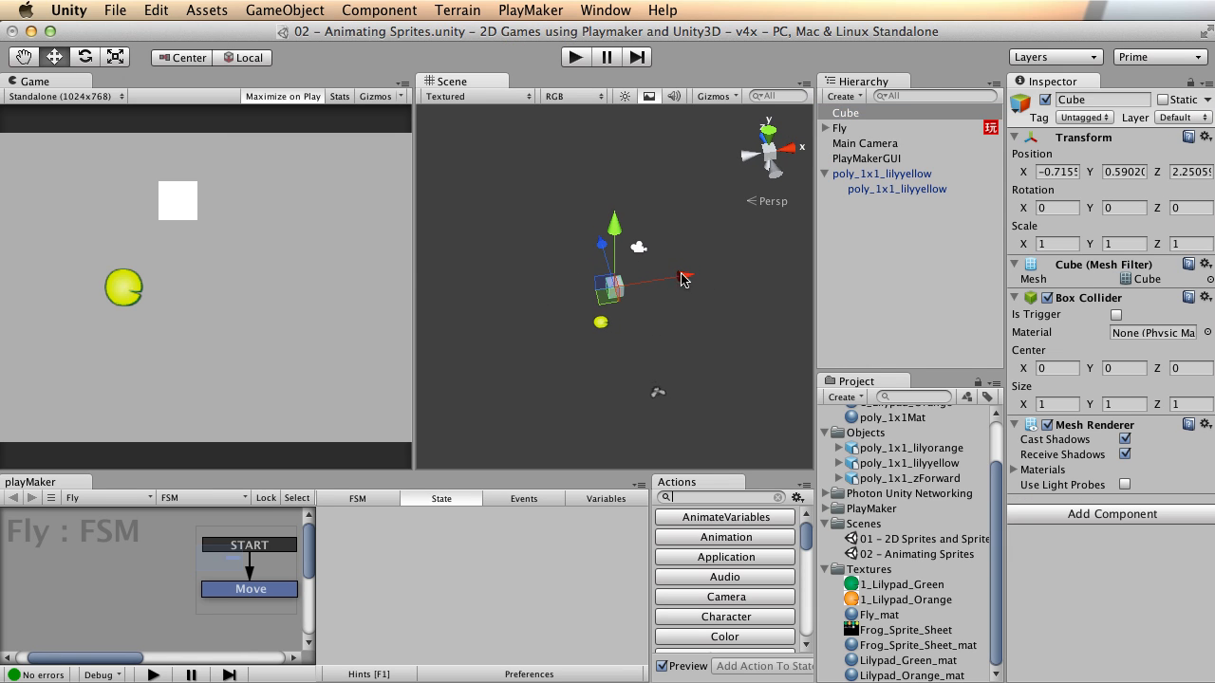
Step: Set the cube's X, Y and Z position to 0
key(r)
key(w)
click(1063, 171)
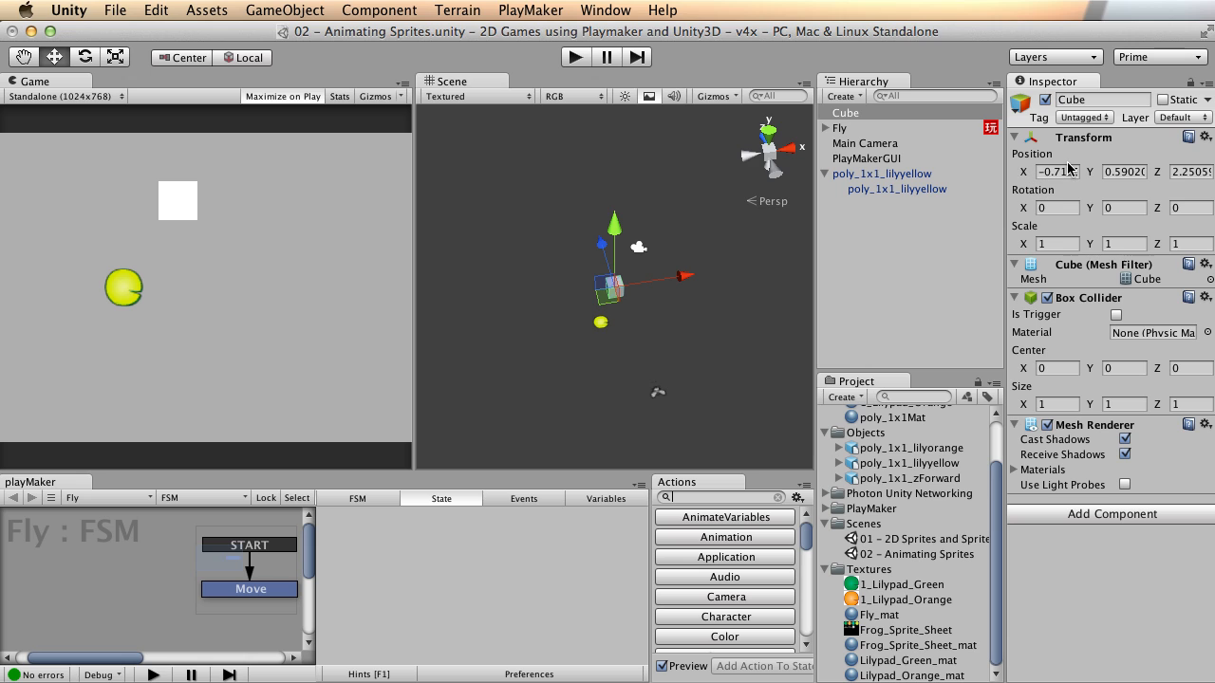
text(0)
key(Tab)
text(0)
key(Tab)
text(0)
Step: Move the cube forward along Z and stretch it along X to a scale of about 15.7
alt+drag(504, 347, 654, 306)
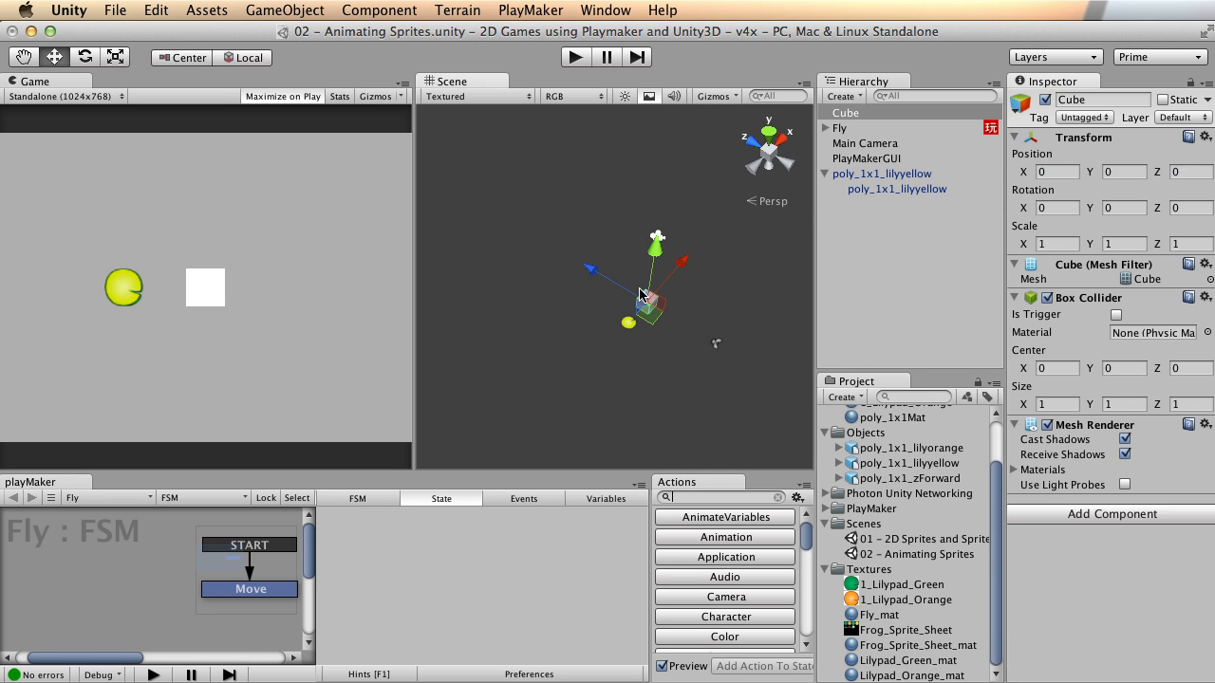
drag(586, 266, 550, 252)
key(r)
drag(653, 238, 802, 199)
drag(649, 241, 675, 226)
Step: Move the stretched cube further past the lily pad and set its Z position to 6
key(w)
drag(547, 252, 525, 237)
alt+drag(705, 306, 481, 343)
click(1192, 177)
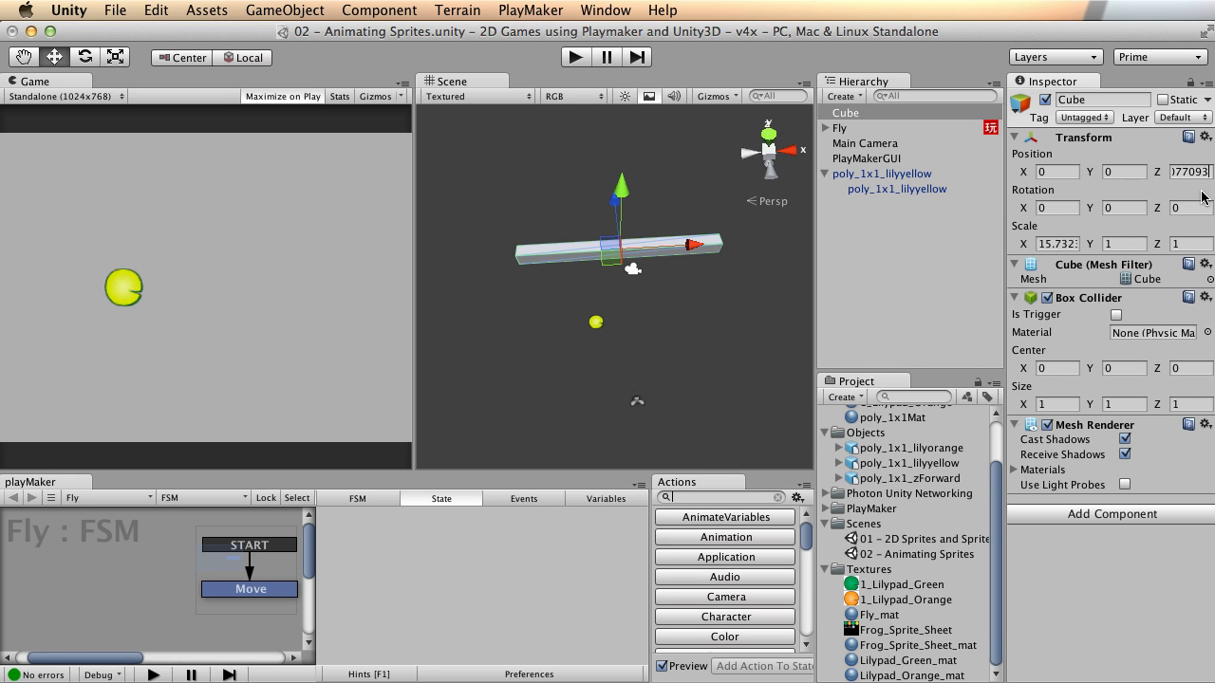
key(BackSpace)
key(BackSpace)
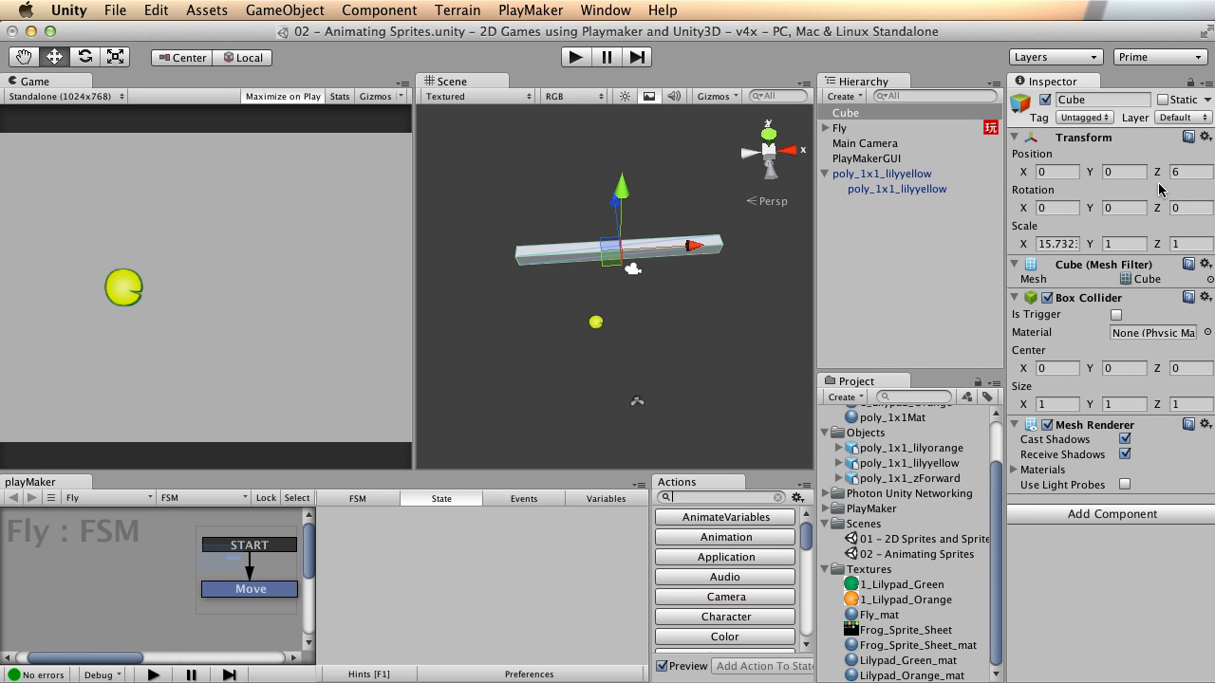
Step: Scale the cube taller along Y to a scale of about 2.3
alt+drag(480, 324, 681, 278)
alt+drag(668, 314, 587, 257)
key(r)
drag(570, 216, 570, 171)
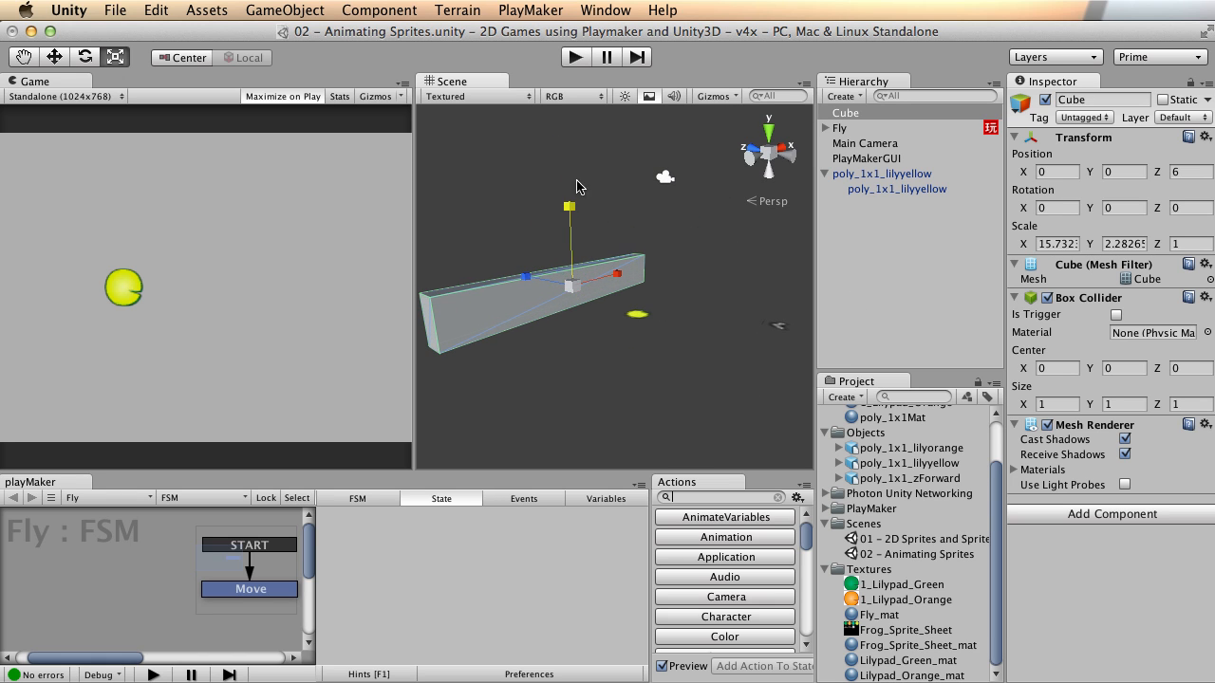
key(w)
Step: Make the cube's box collider a trigger and disable its shadow casting and receiving
alt+drag(570, 375, 556, 378)
click(1116, 315)
click(1124, 439)
click(1124, 454)
alt+drag(518, 285, 620, 298)
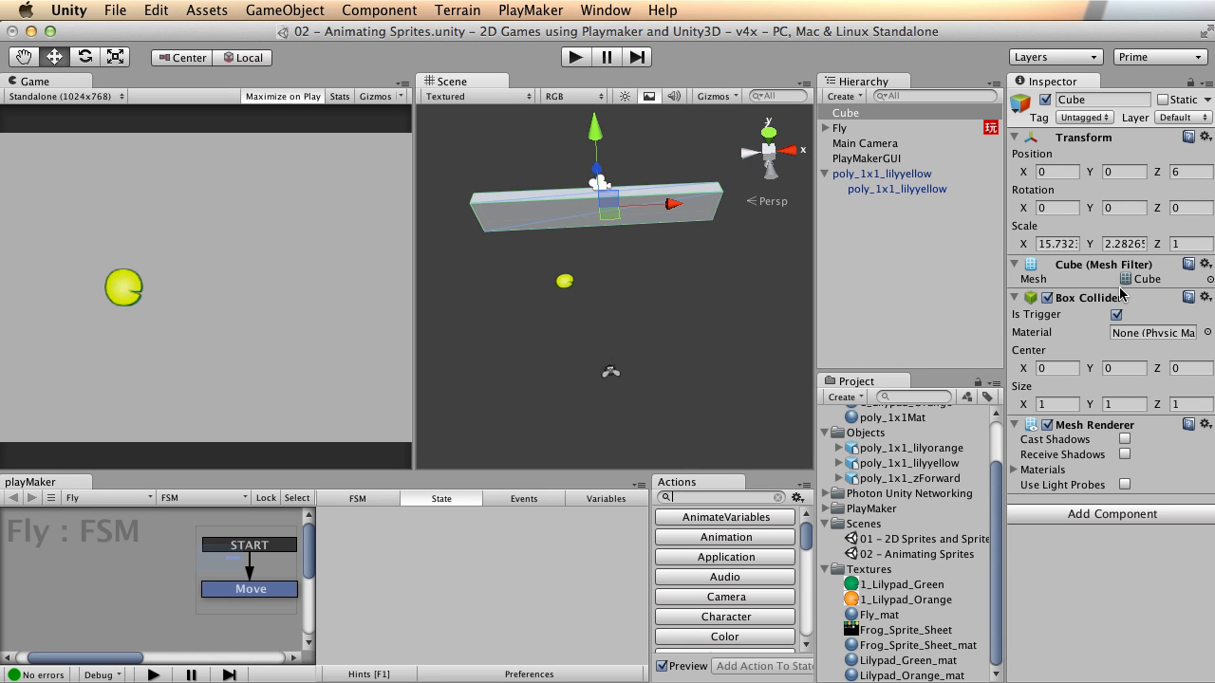
Step: Rename the cube as t_FlyMove
double_click(851, 116)
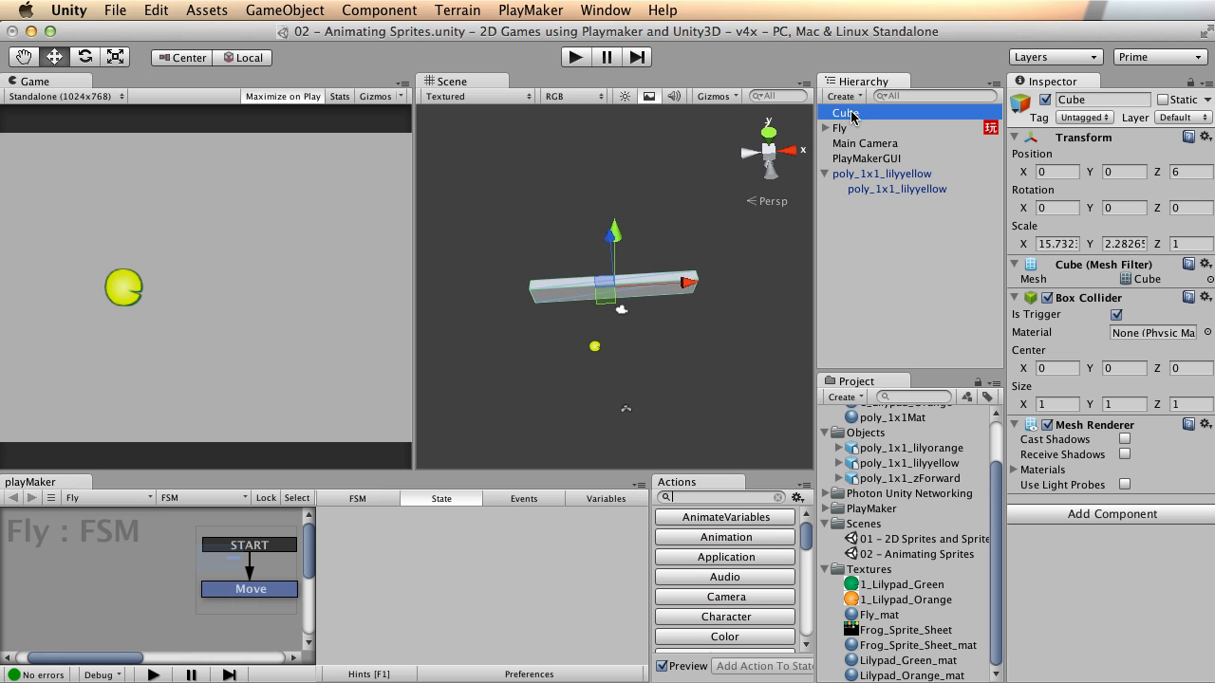
click(854, 114)
text(t)
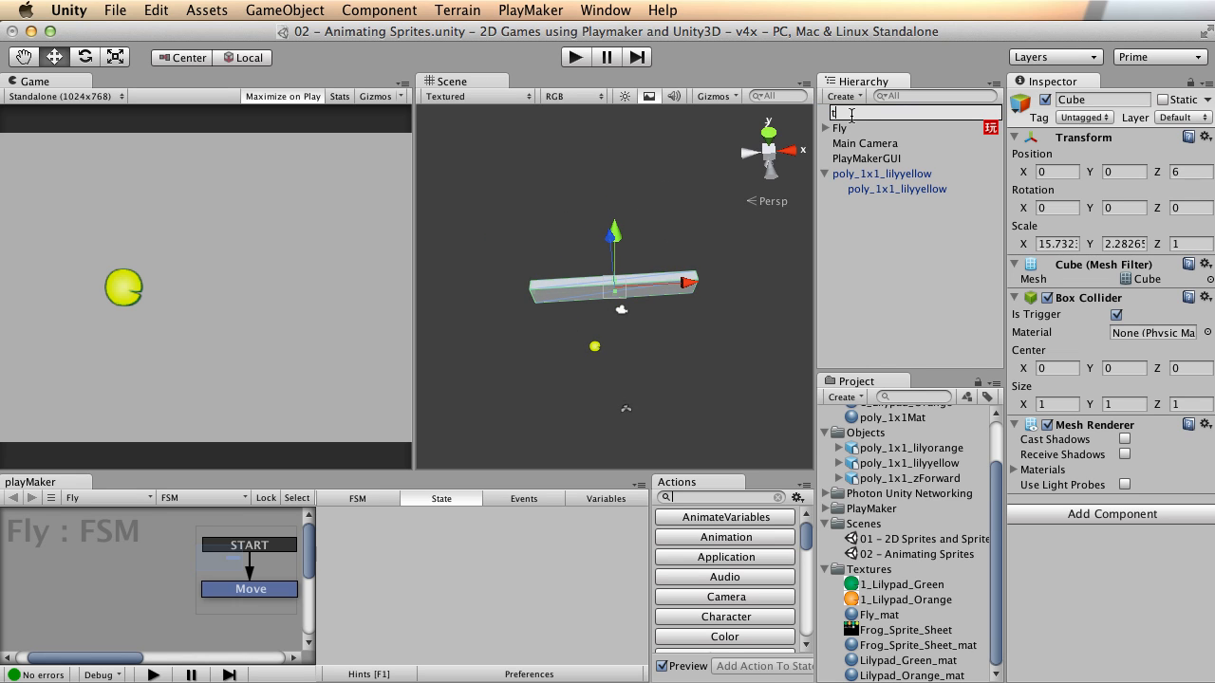
text(_FlyMove)
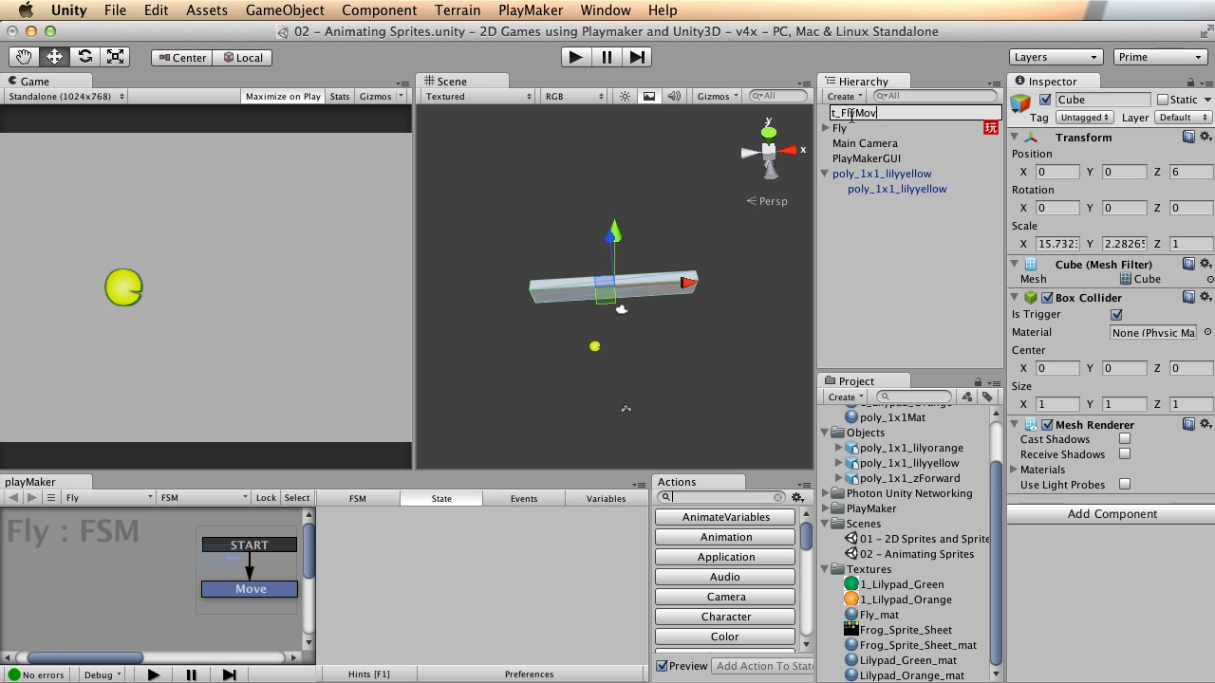
key(Return)
Step: Add a PlayMaker FSM to the t_FlyMove object
alt+right_drag(463, 318, 659, 367)
middle_drag(658, 367, 662, 260)
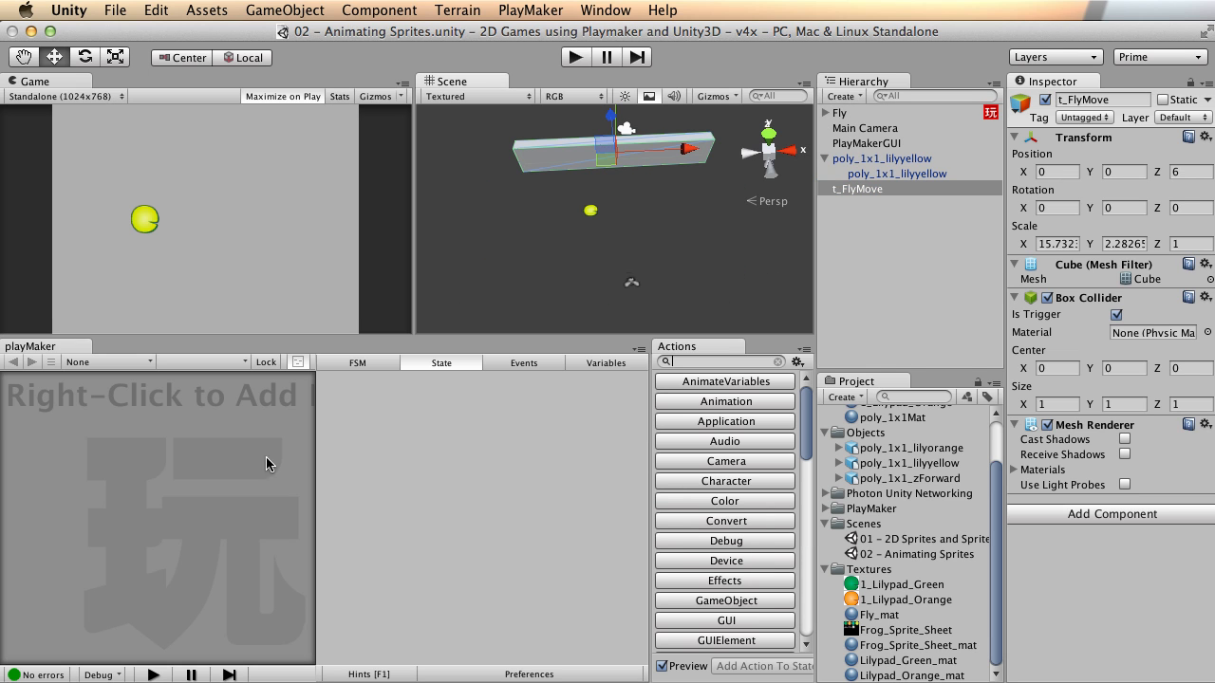
right_click(160, 505)
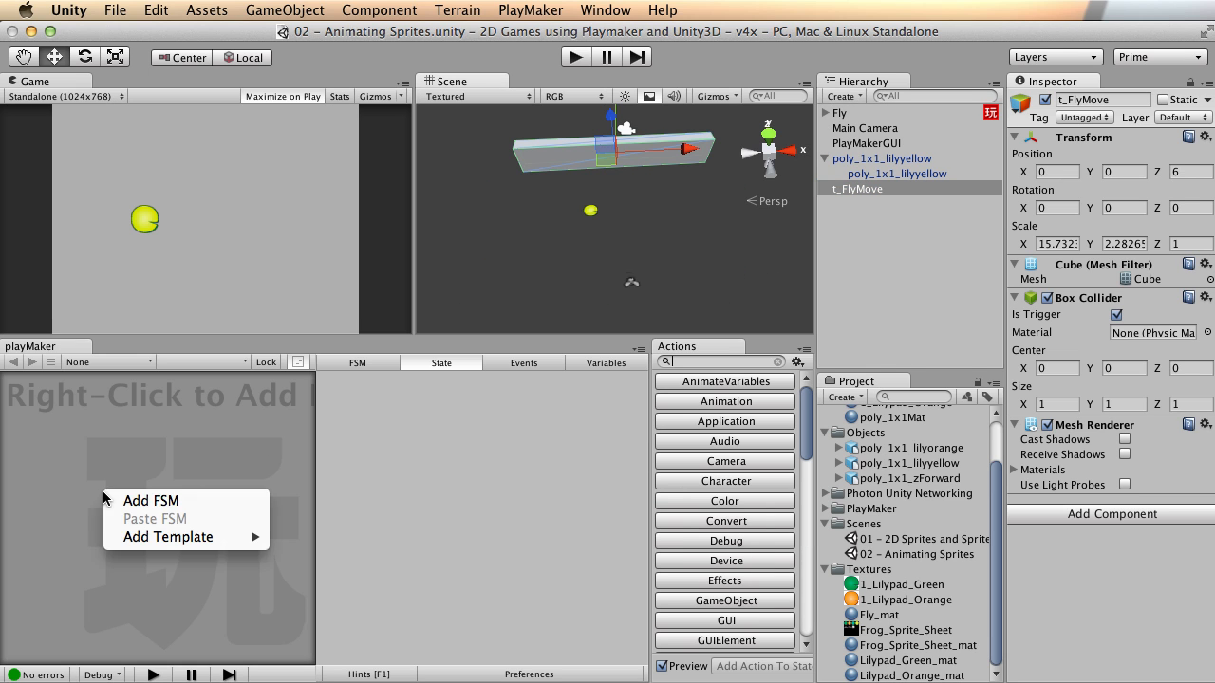
click(127, 499)
Step: Reposition the FSM's start state in the graph and set its color to Blue
drag(245, 568, 95, 501)
right_click(95, 501)
mouse_move(175, 579)
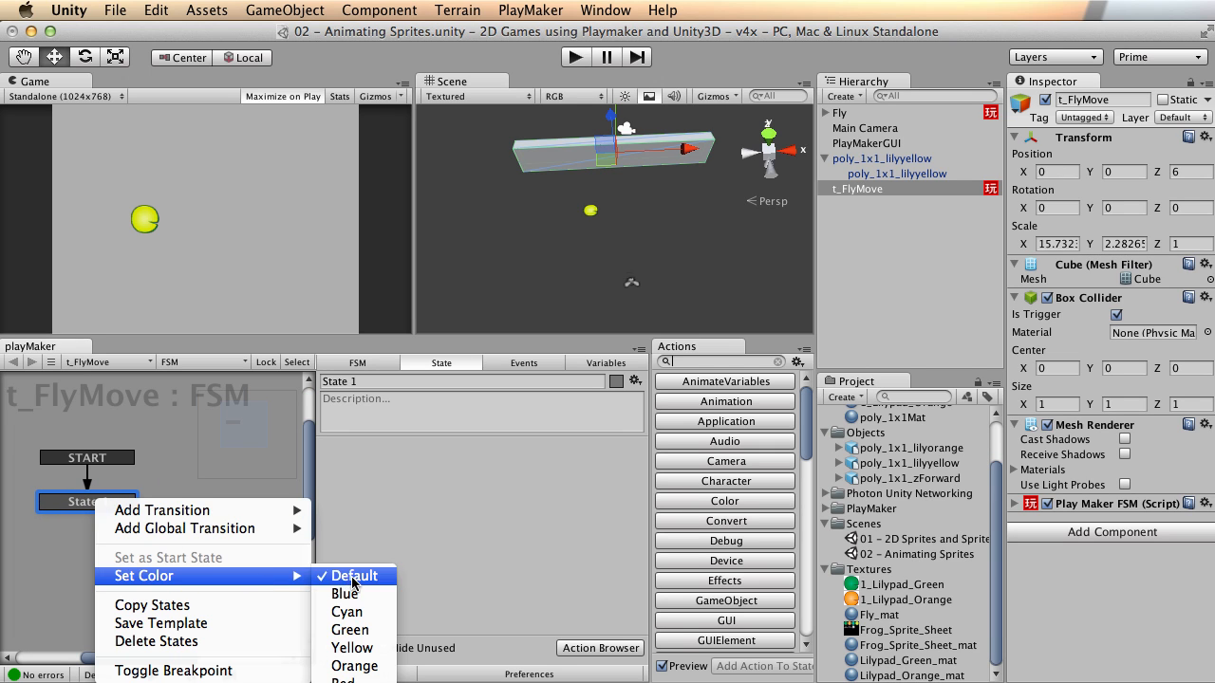
click(353, 598)
drag(93, 507, 82, 501)
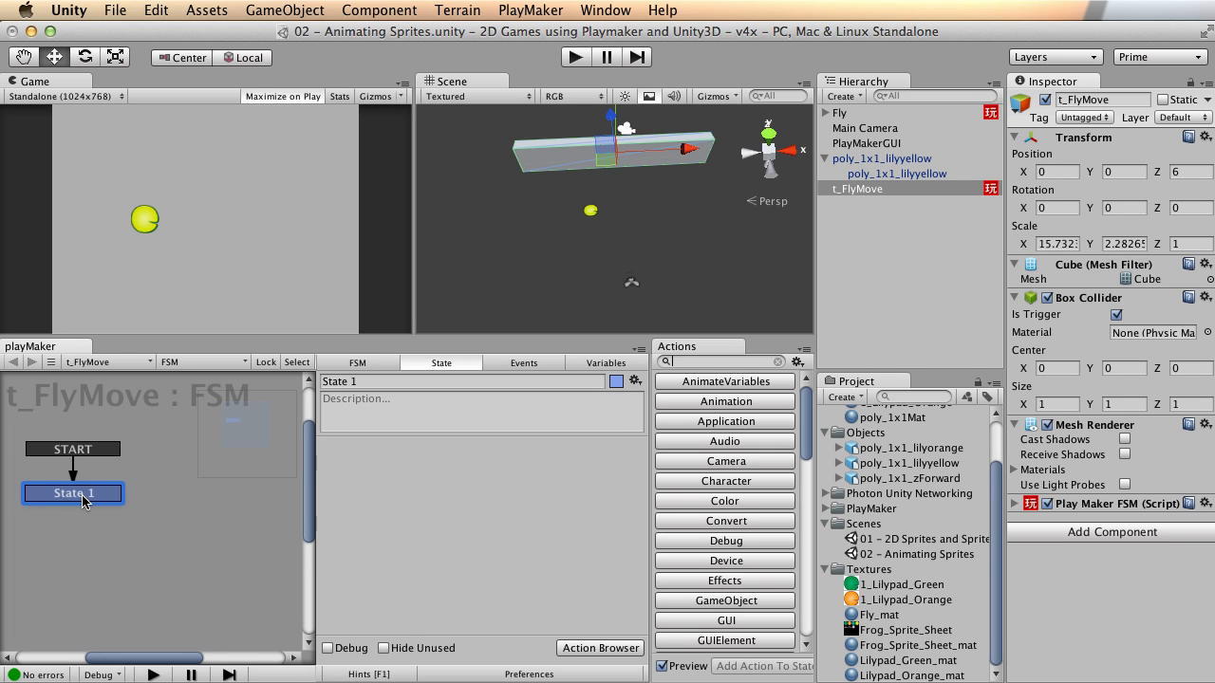
click(366, 384)
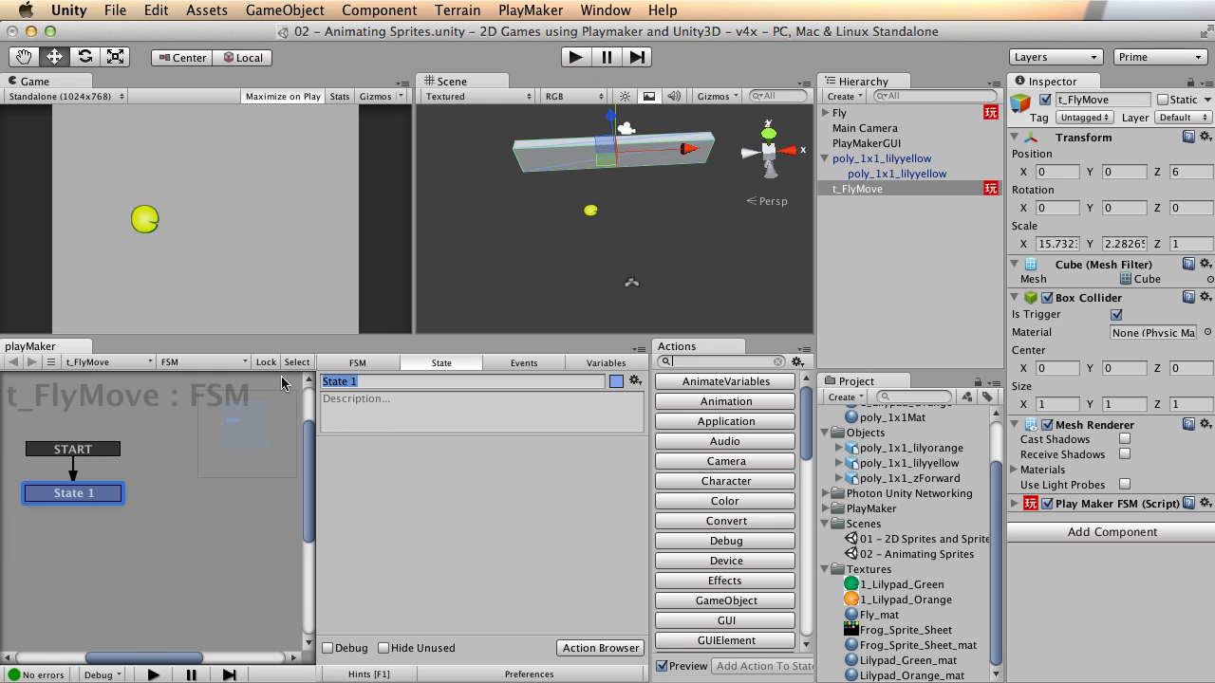
text(move)
key(BackSpace)
key(BackSpace)
key(BackSpace)
key(BackSpace)
text(reset)
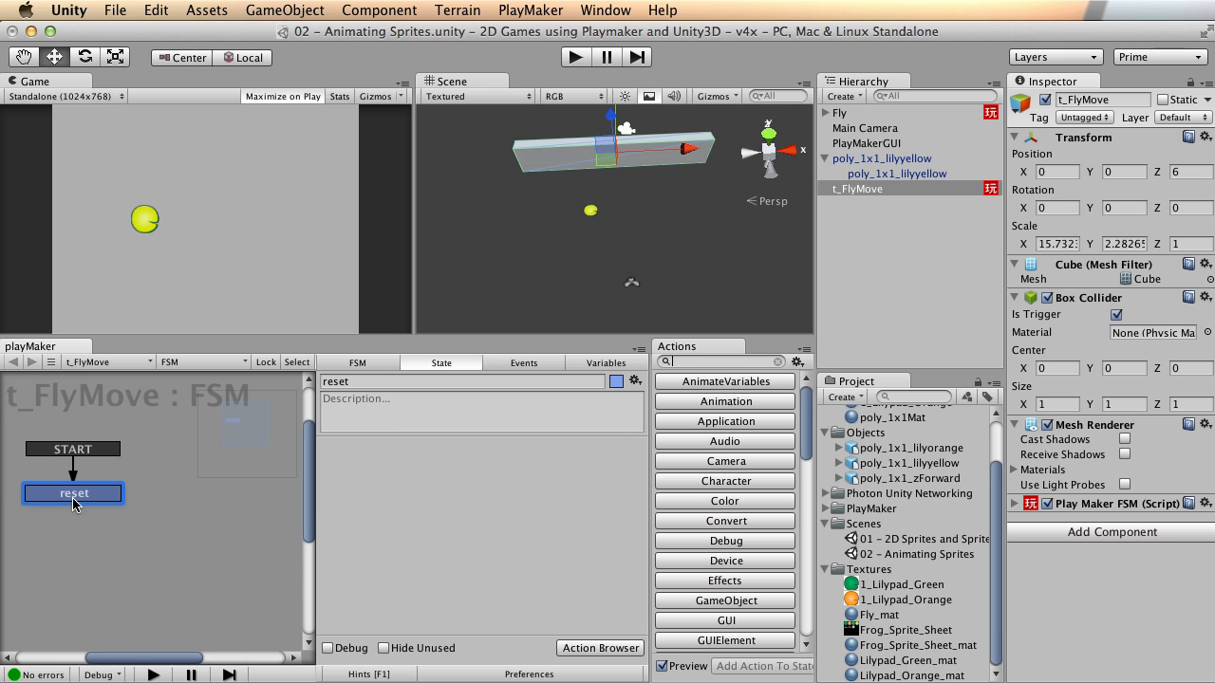
Step: Rename the t_FlyMove FSM's start state as idle
drag(71, 498, 70, 493)
drag(348, 380, 235, 369)
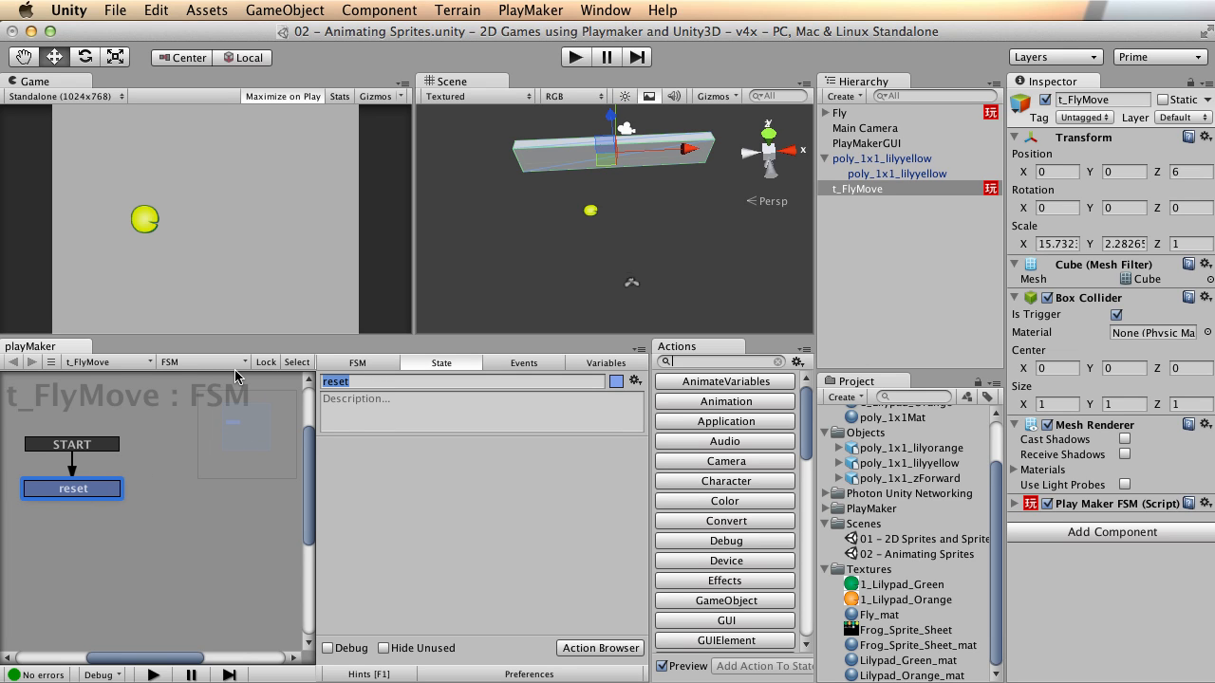
text(idel)
click(365, 379)
Step: Search the actions for "trigger" and add a Trigger Event action to the idle state
click(713, 363)
text(trigger)
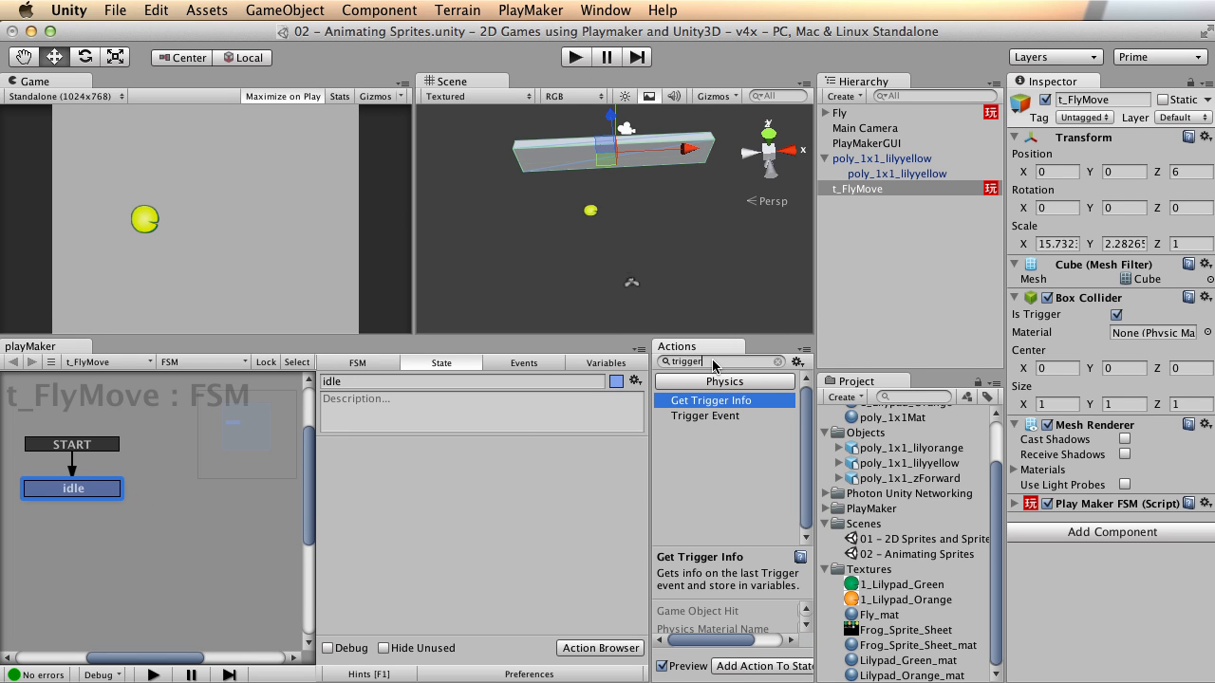
double_click(698, 418)
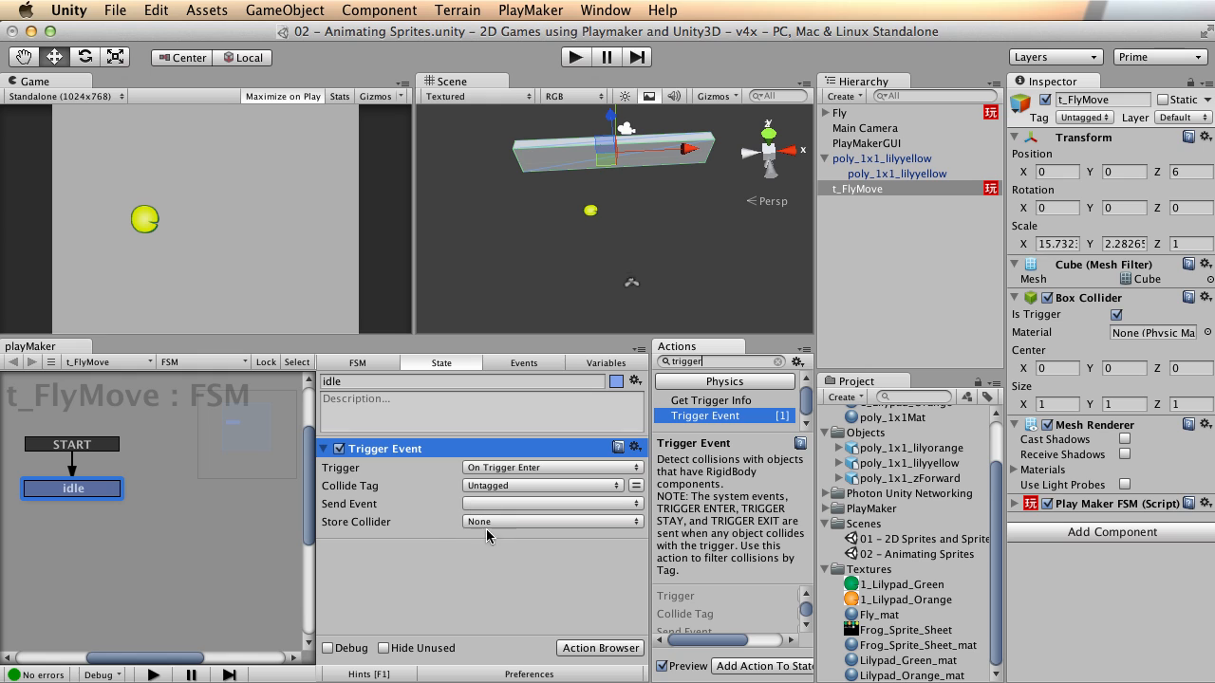
Step: Create a GameObject variable named collider in the t_FlyMove FSM
click(595, 364)
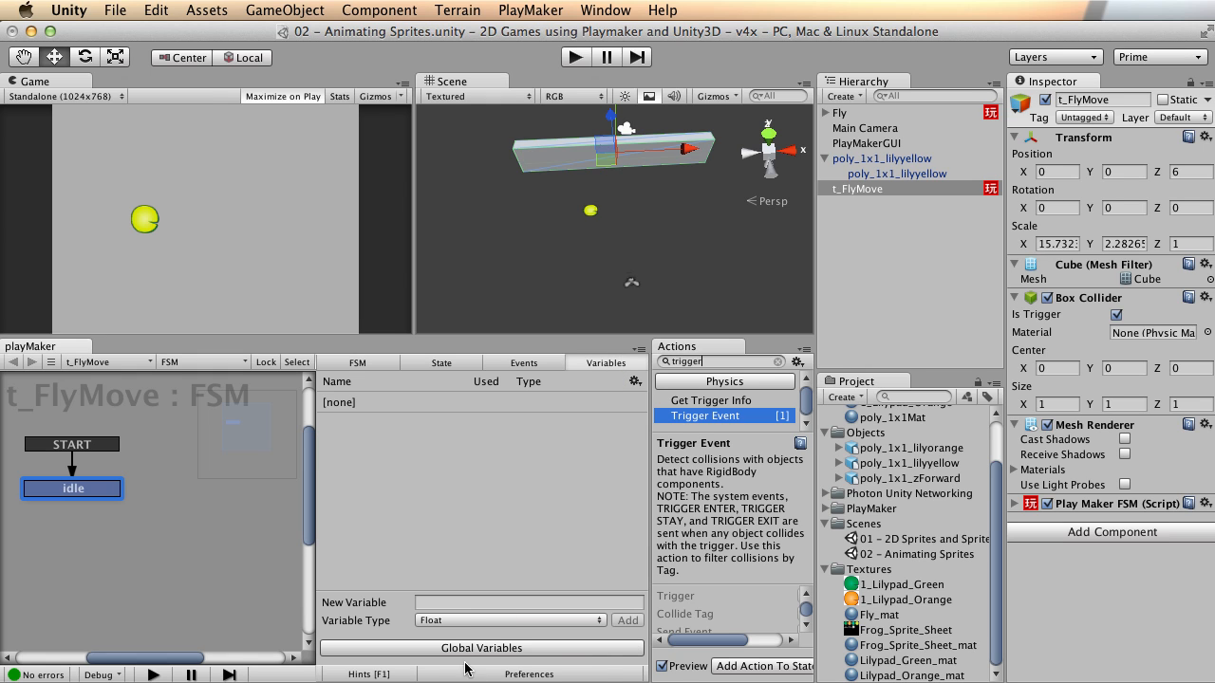
click(479, 626)
click(474, 667)
click(475, 602)
text(collide)
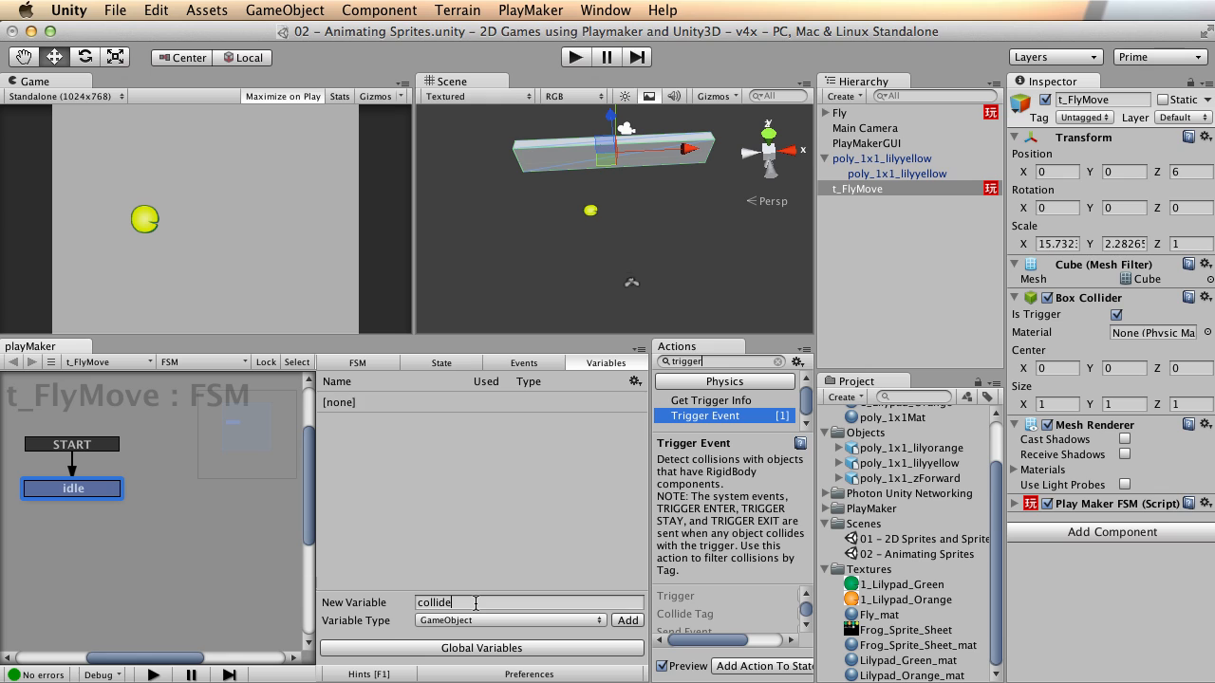
text(r)
key(Return)
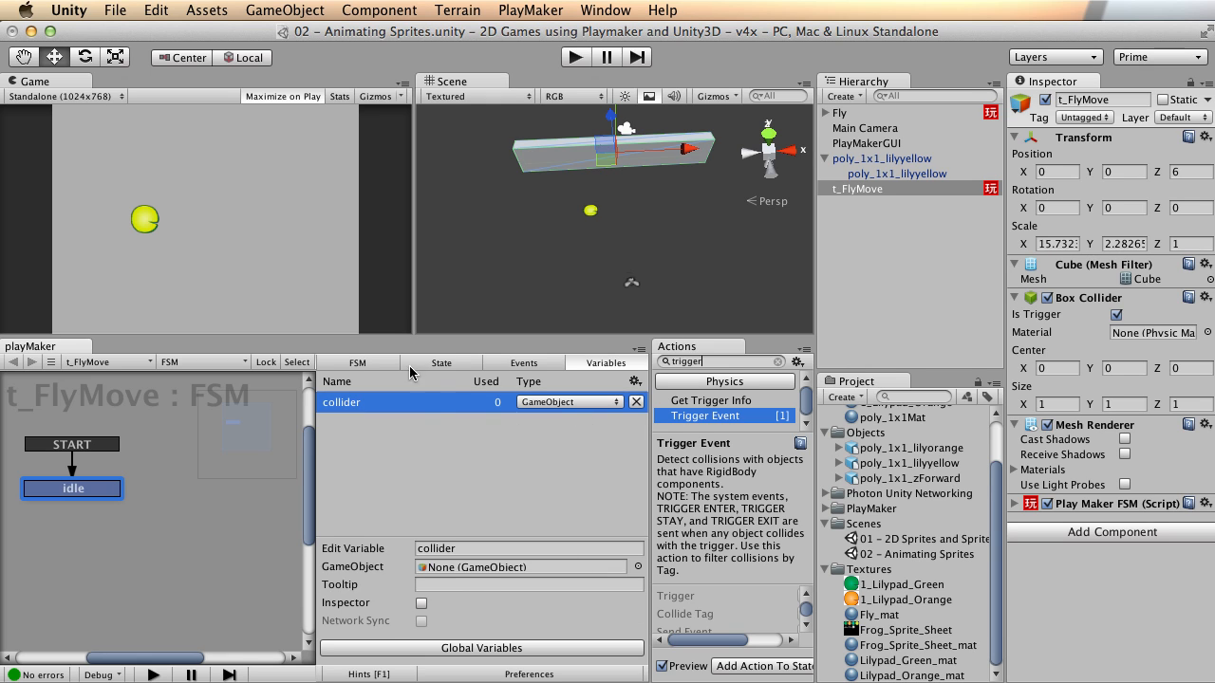
Step: Store the idle state's Trigger Event collider in the collider variable
click(443, 364)
click(557, 504)
click(512, 513)
click(521, 522)
click(520, 538)
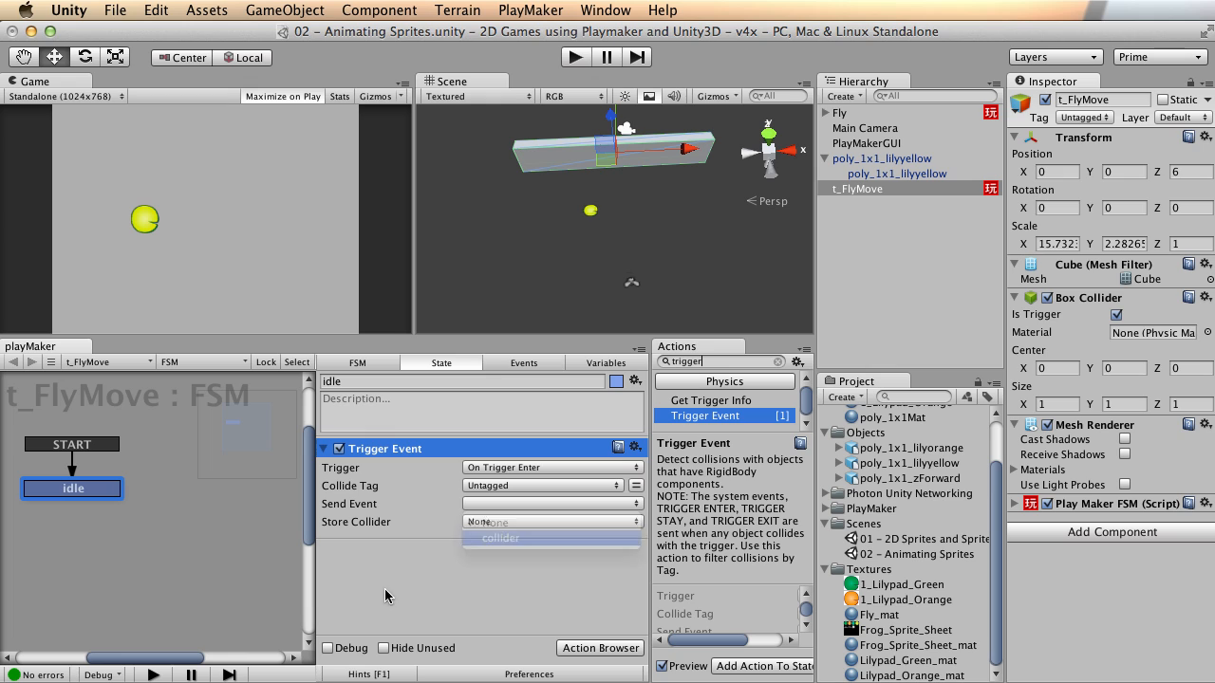
Step: Add a new event to the t_FlyMove FSM and name it collided
click(527, 364)
click(462, 621)
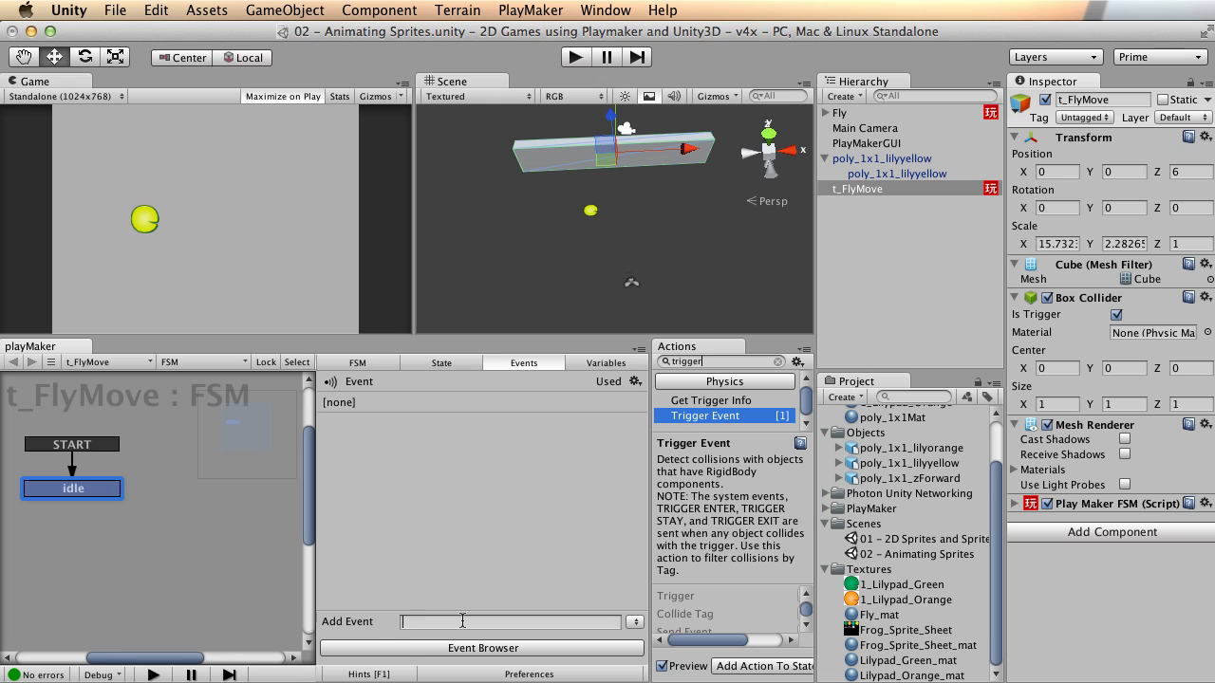
text(collider)
key(Return)
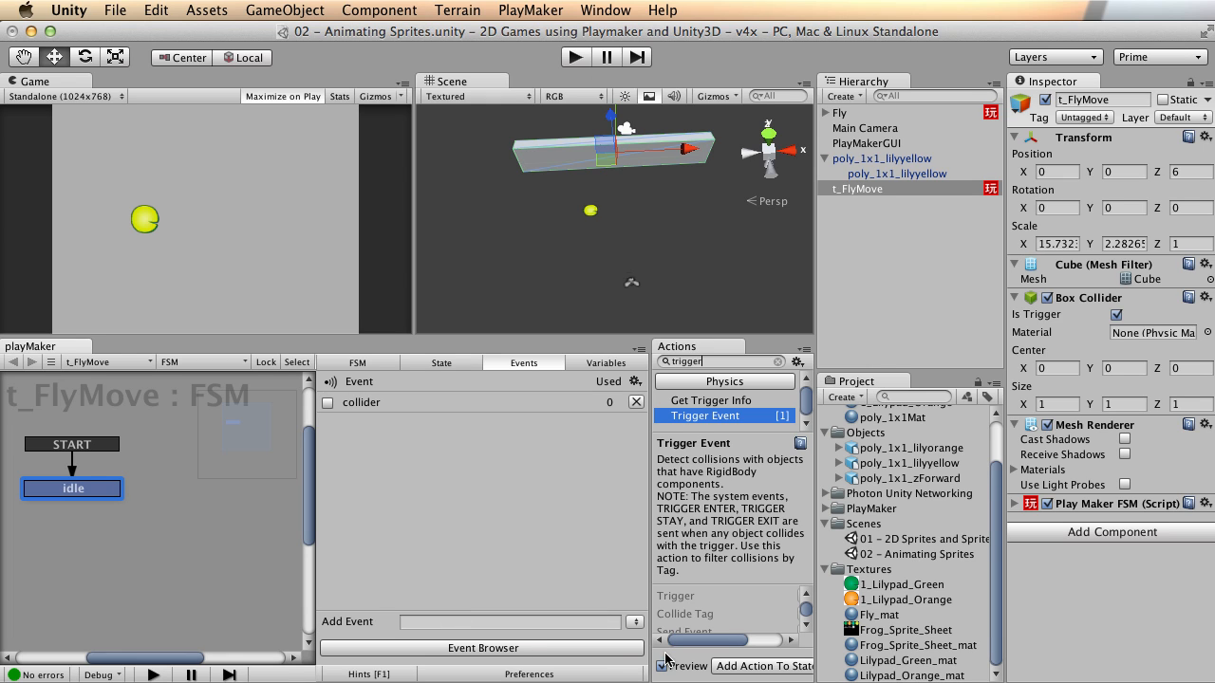
click(372, 406)
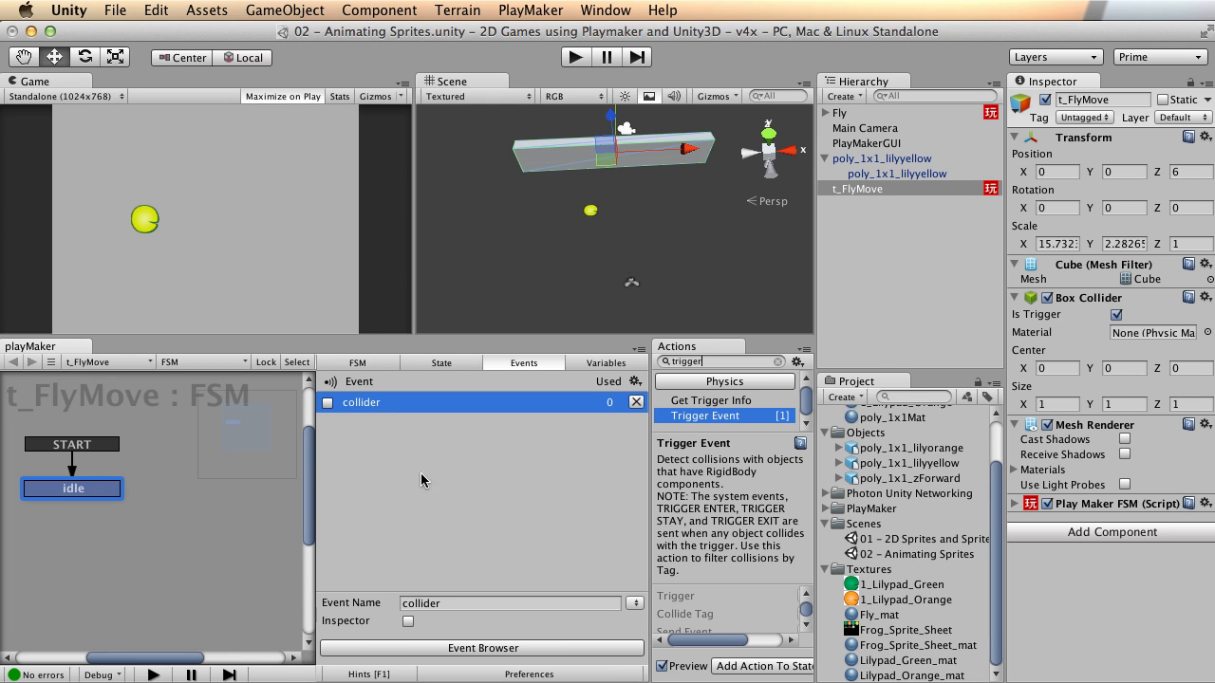
click(462, 605)
key(Return)
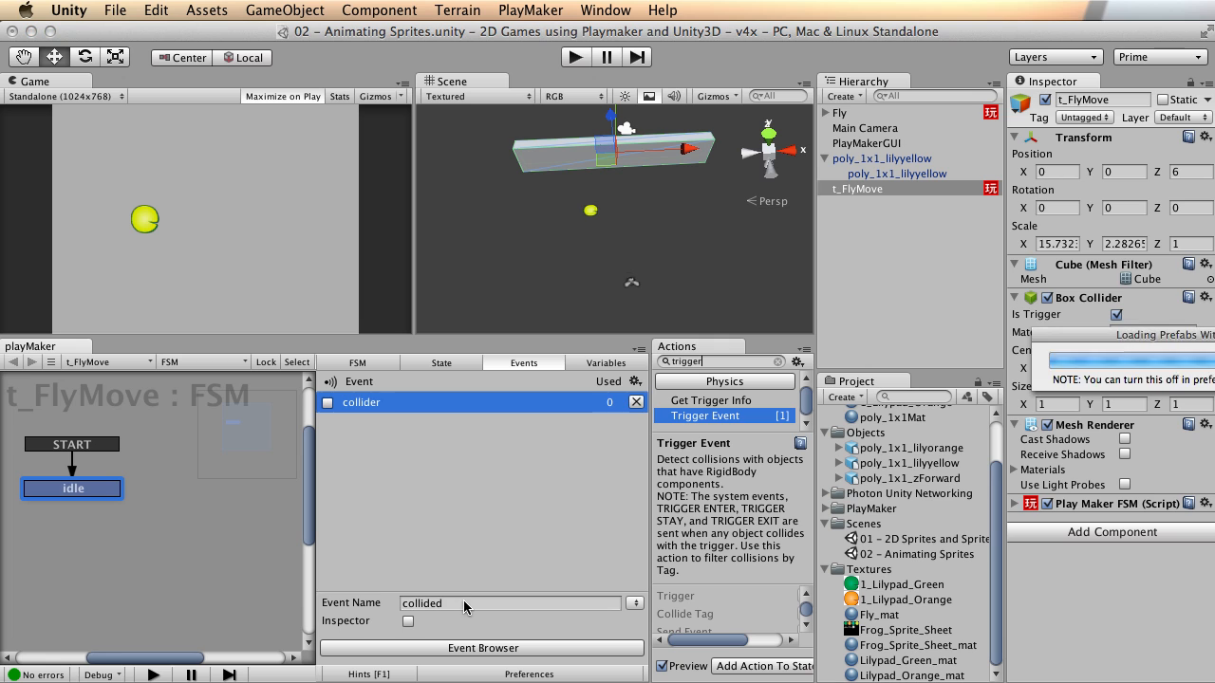
Step: Add a collided transition to the idle state
right_click(76, 486)
mouse_move(106, 494)
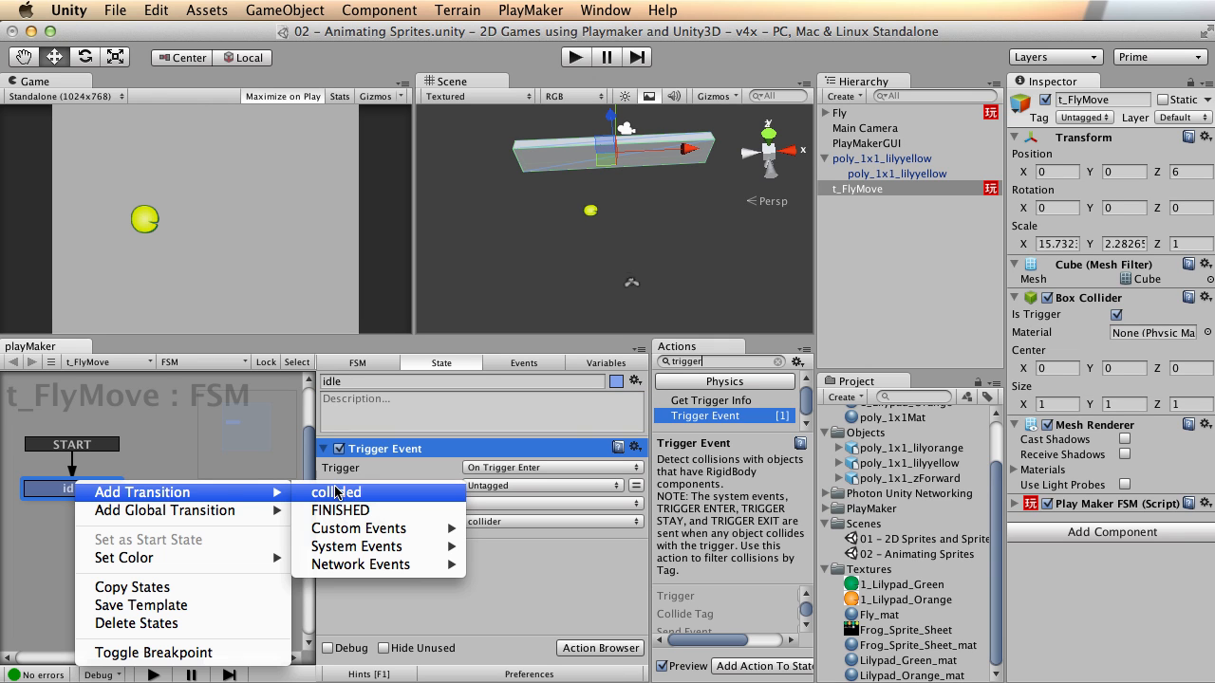
click(347, 492)
Step: Add a new state below and beside idle in the graph and name it Move Fly
right_click(161, 499)
click(188, 512)
drag(204, 505, 204, 531)
click(379, 384)
text(Move Fly)
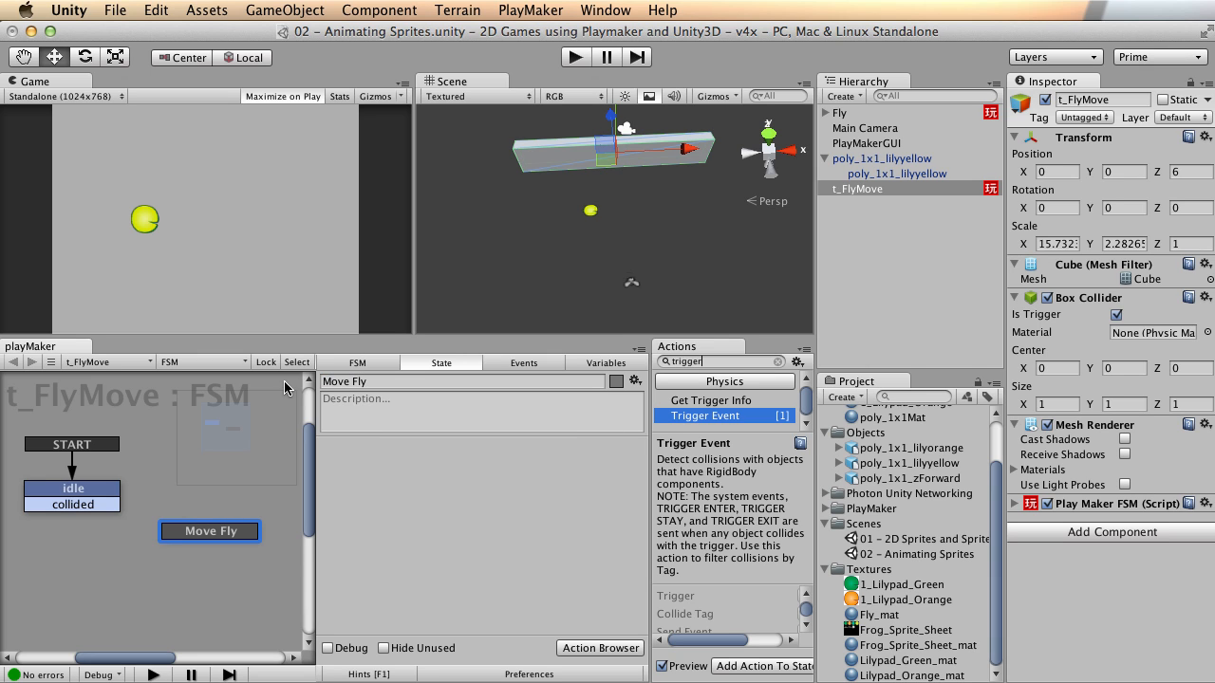
Step: Set the Move Fly state's color to Green and link idle's collided transition to it
right_click(246, 529)
mouse_move(320, 540)
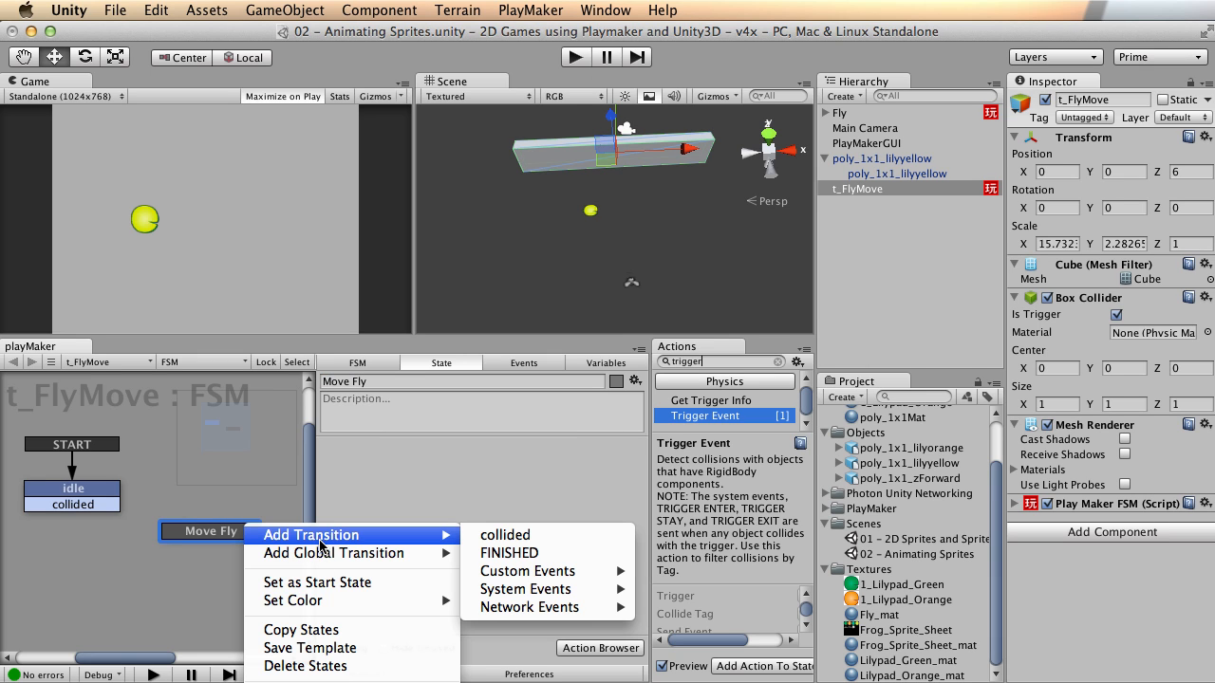
mouse_move(318, 601)
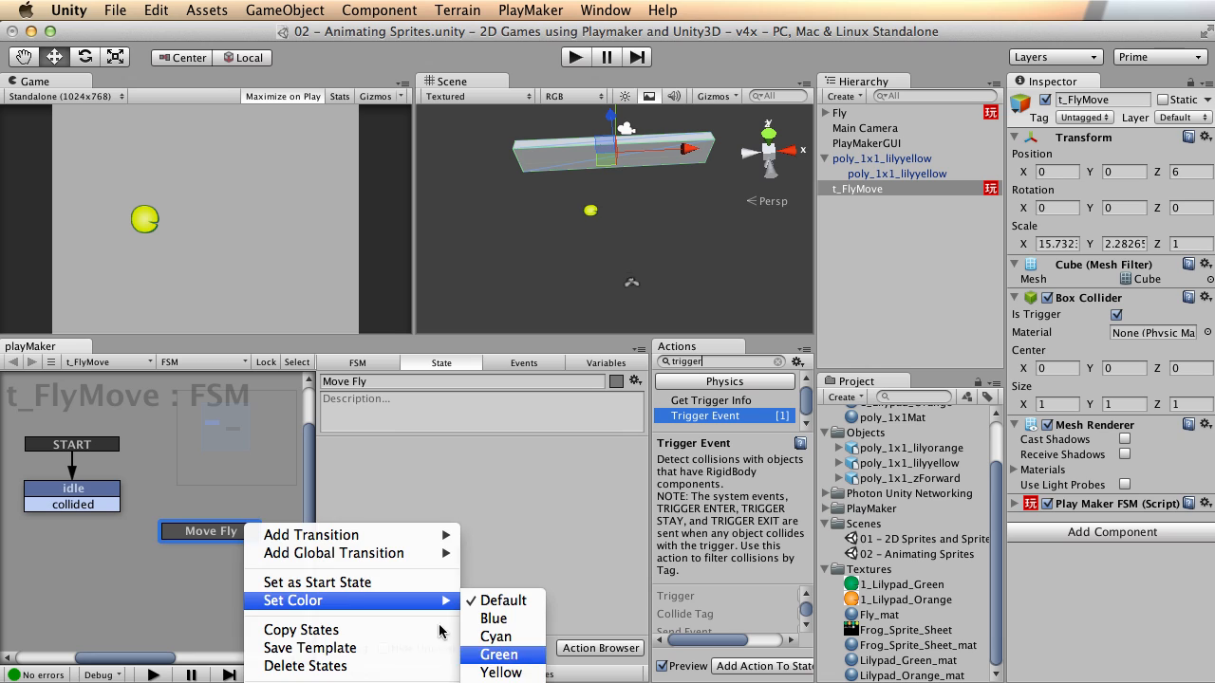
click(498, 655)
drag(61, 516, 186, 536)
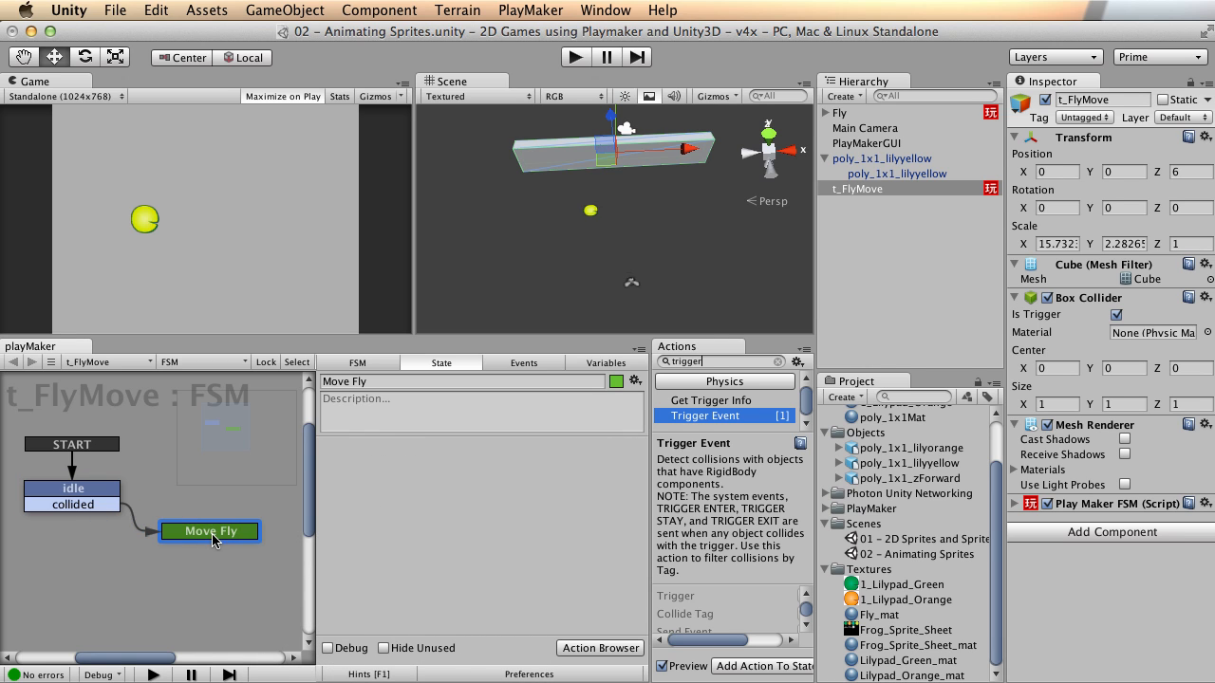
Step: Add a FINISHED transition from Move Fly back to idle, and make idle's Trigger Event send the collided event
right_click(211, 533)
mouse_move(283, 544)
click(476, 561)
drag(185, 552, 57, 494)
click(517, 504)
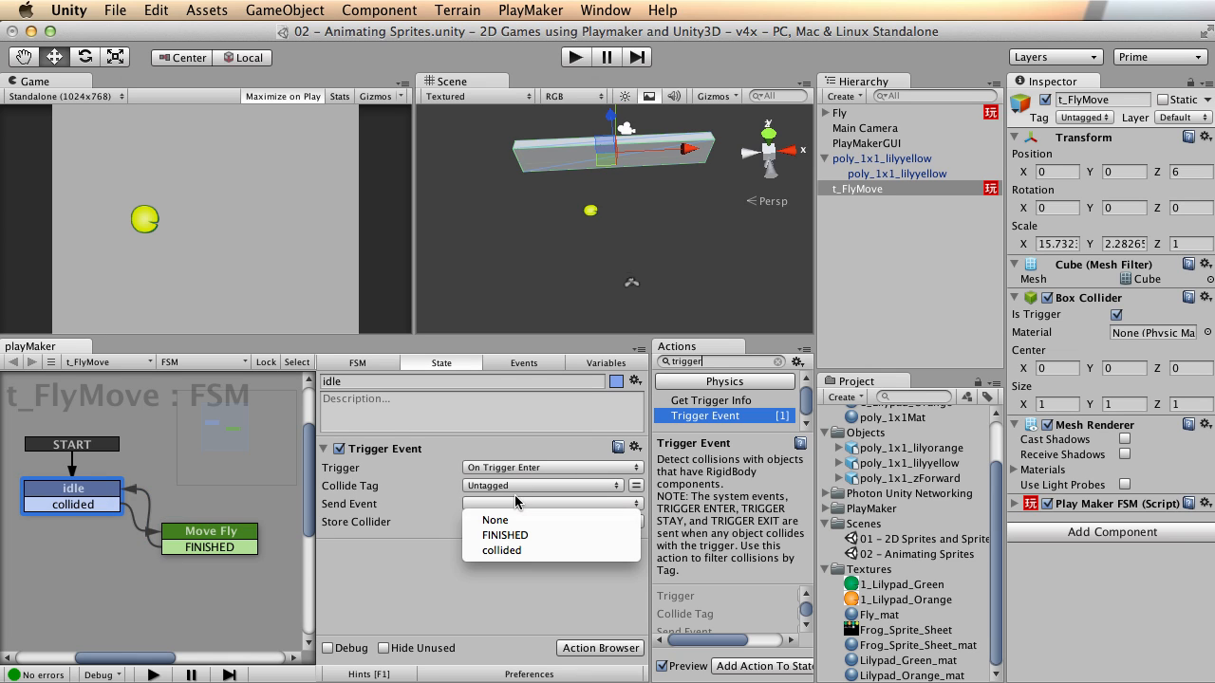
key(Return)
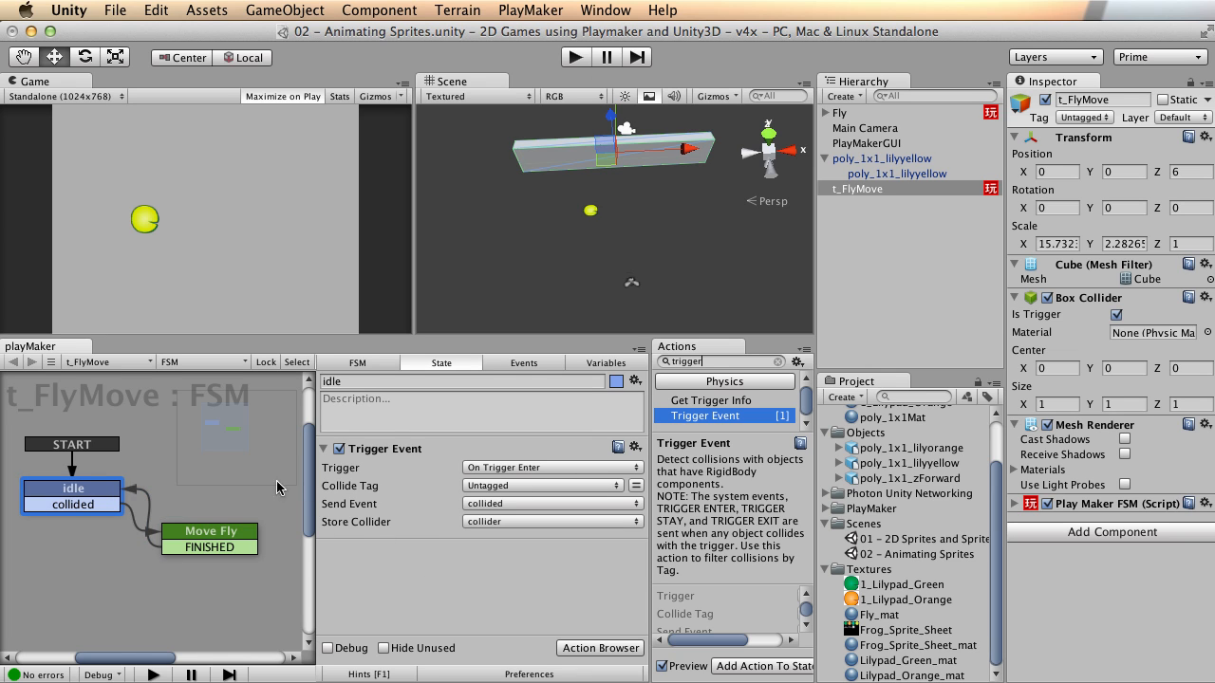
Step: Search the actions for "position" and add a Set Position action to the Move Fly state
click(226, 542)
click(727, 365)
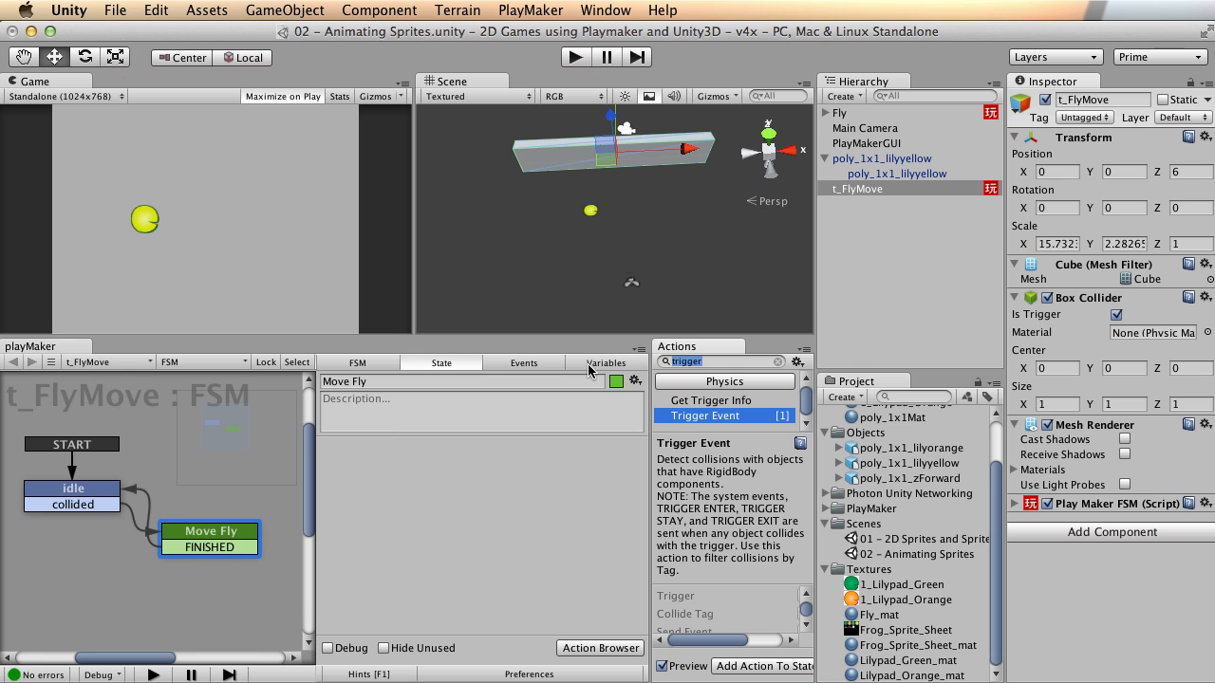
text(position)
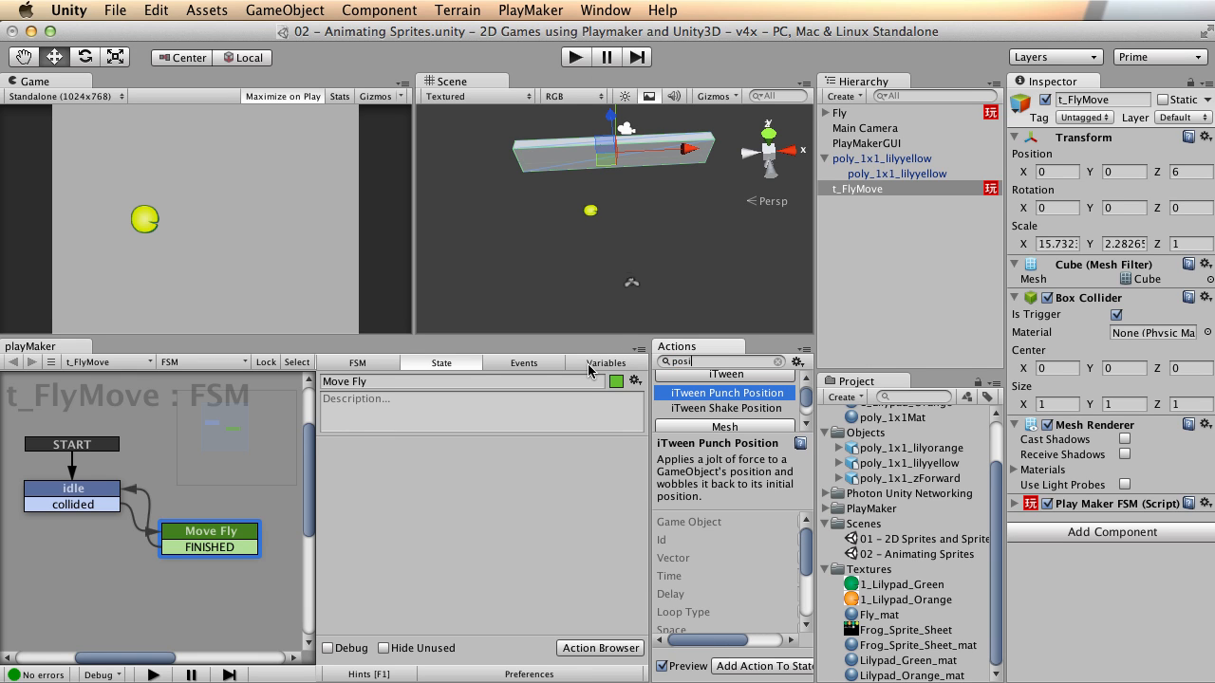
click(676, 672)
double_click(700, 507)
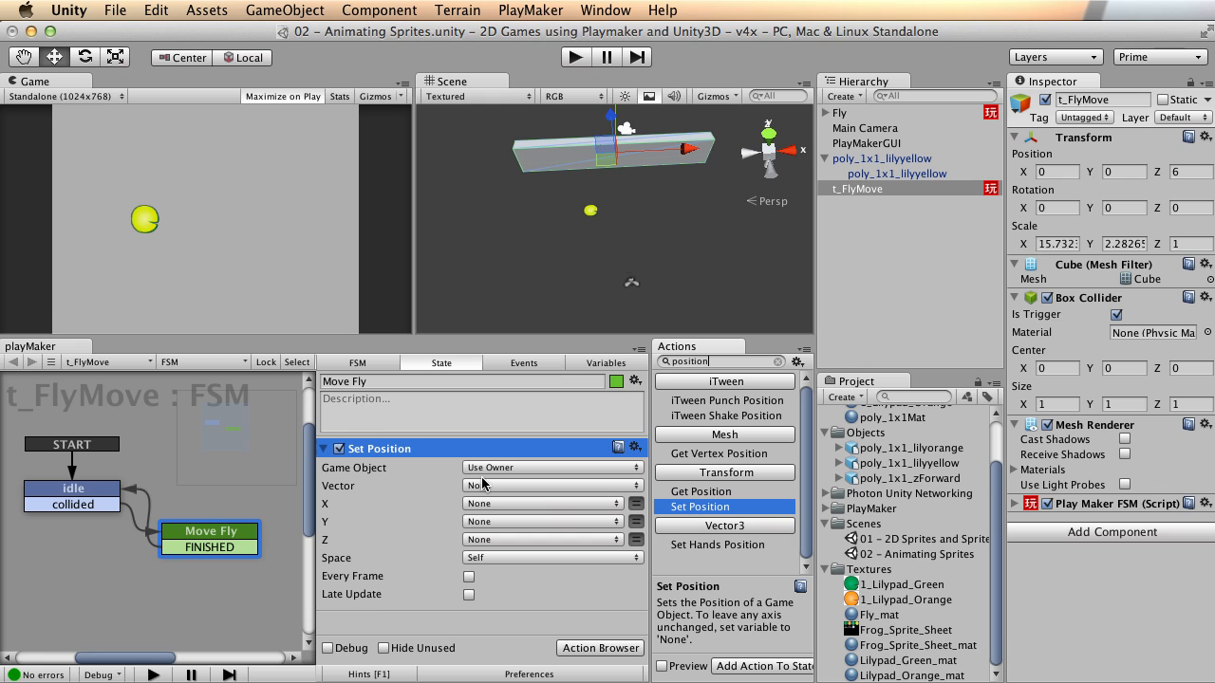
Step: Make the Set Position action target a specified game object, using the collider variable
click(576, 467)
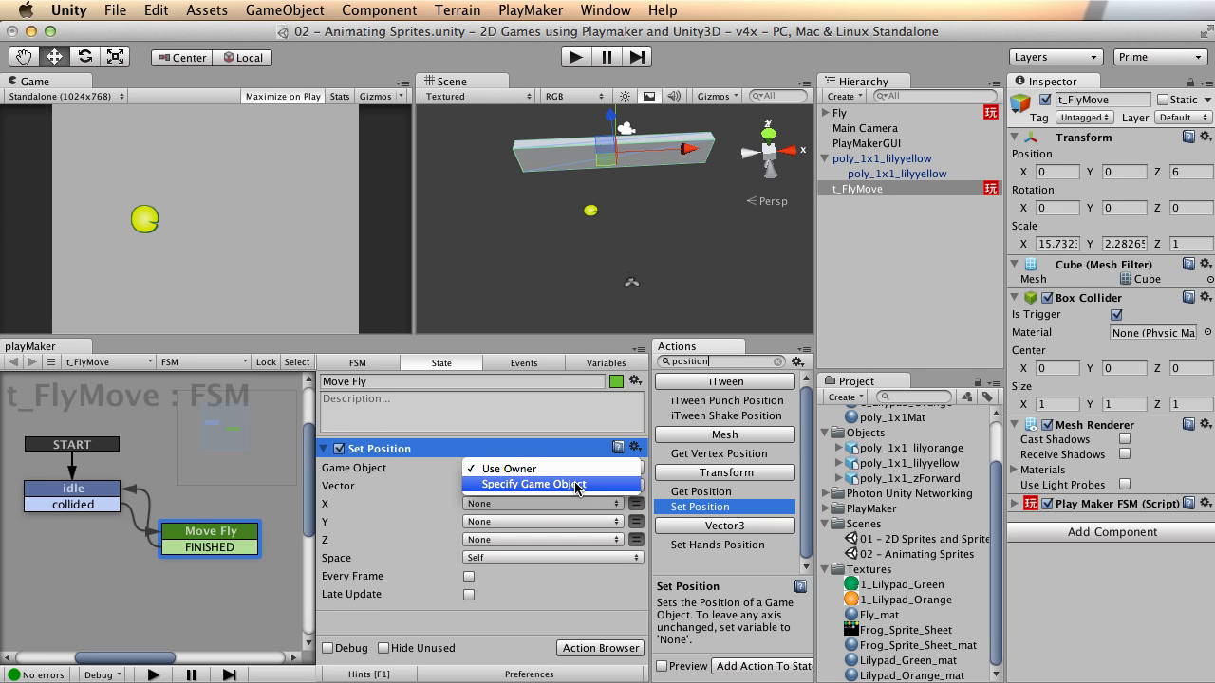
click(574, 484)
click(621, 486)
click(536, 485)
click(531, 500)
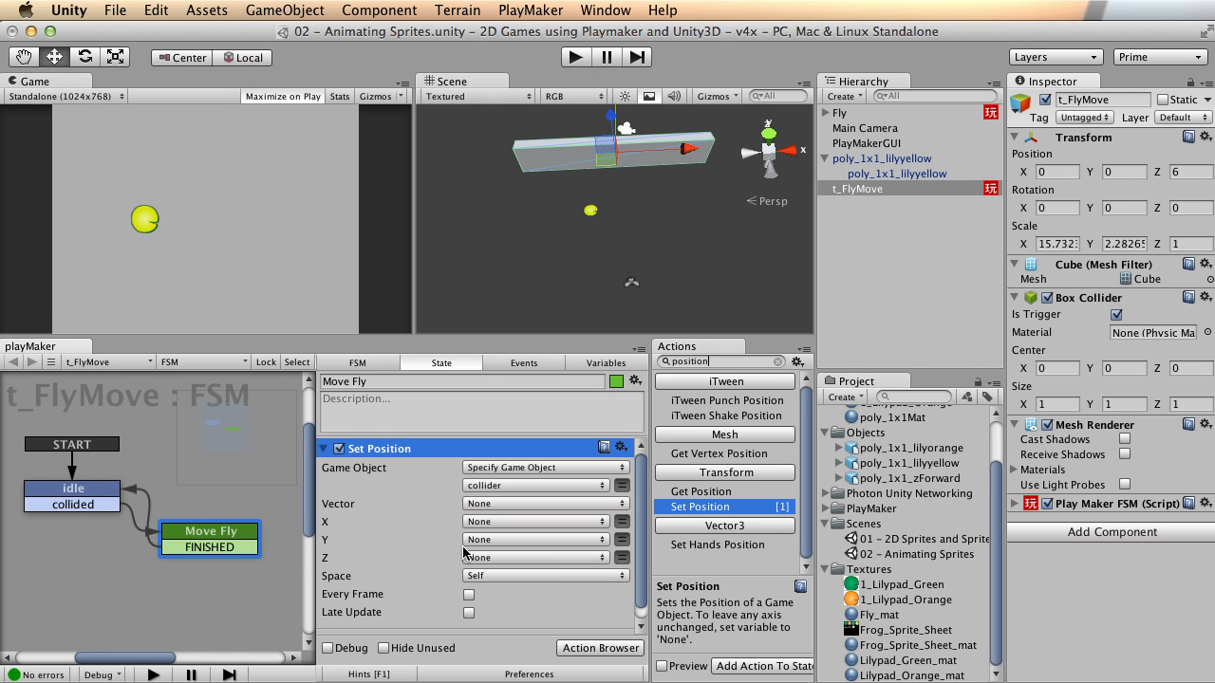
Step: Set the Set Position action's Z to -5 and its space to World
click(623, 558)
click(567, 575)
click(569, 561)
click(476, 557)
text(-5)
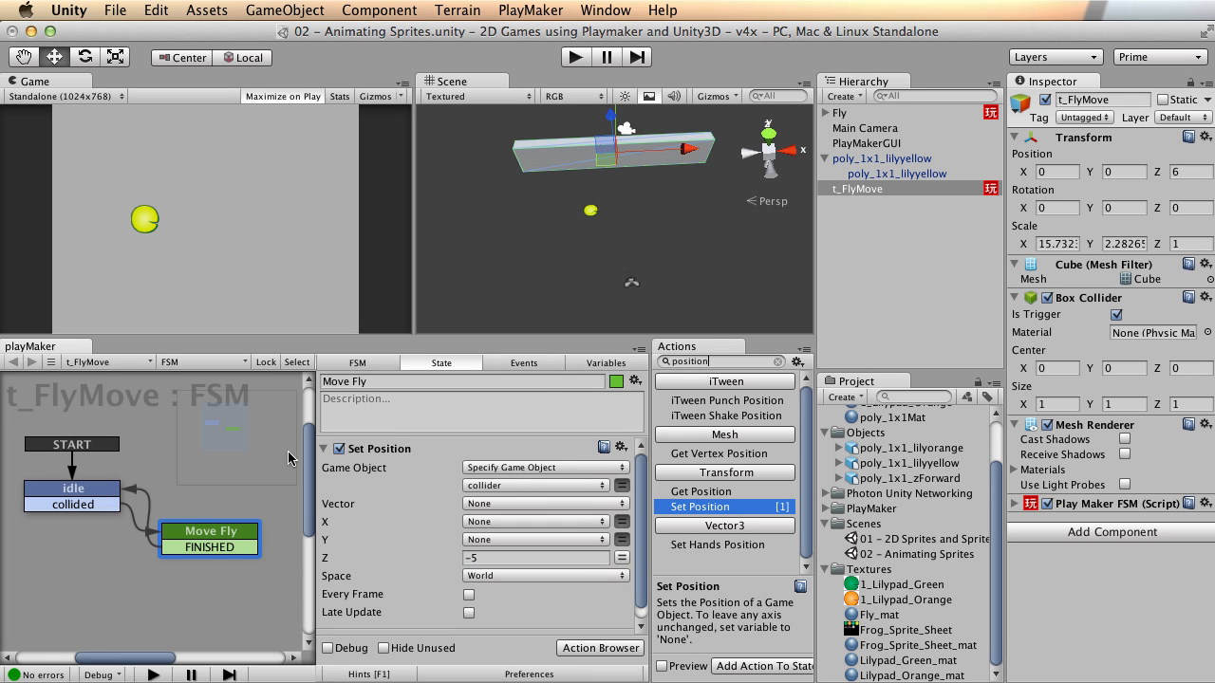
Step: Enlarge the Game and Scene views and play-test the scene to check the fly's movement, then stop it
alt+drag(589, 225, 617, 170)
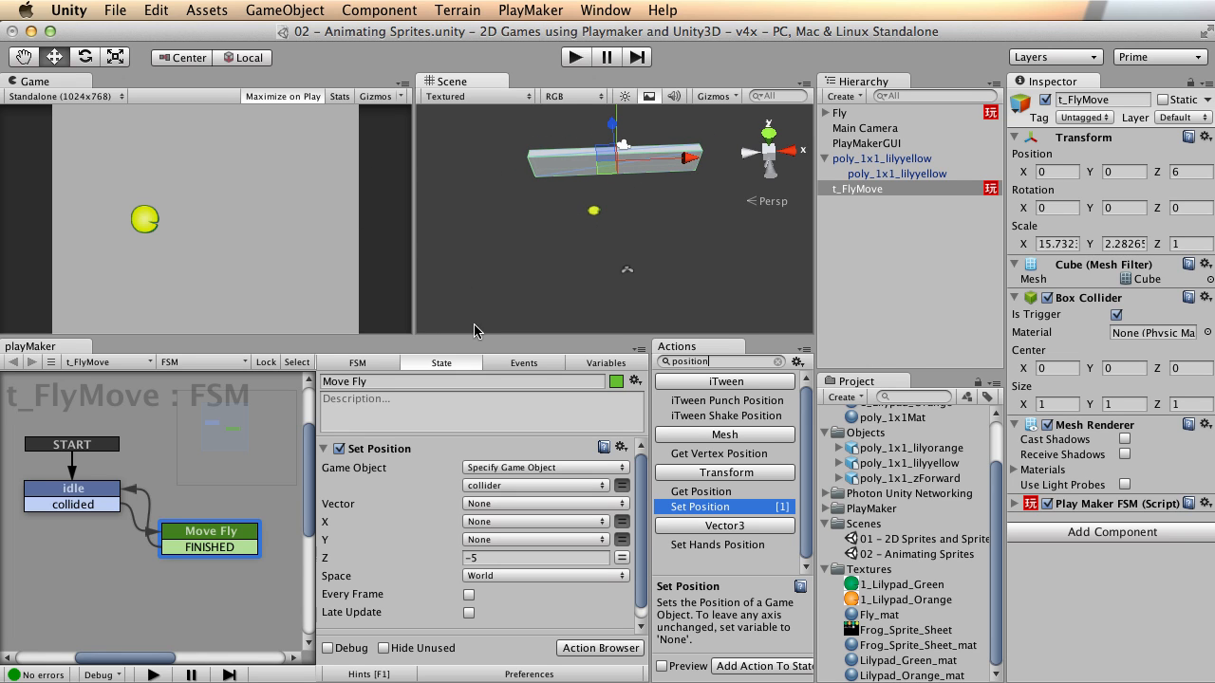
drag(476, 334, 490, 443)
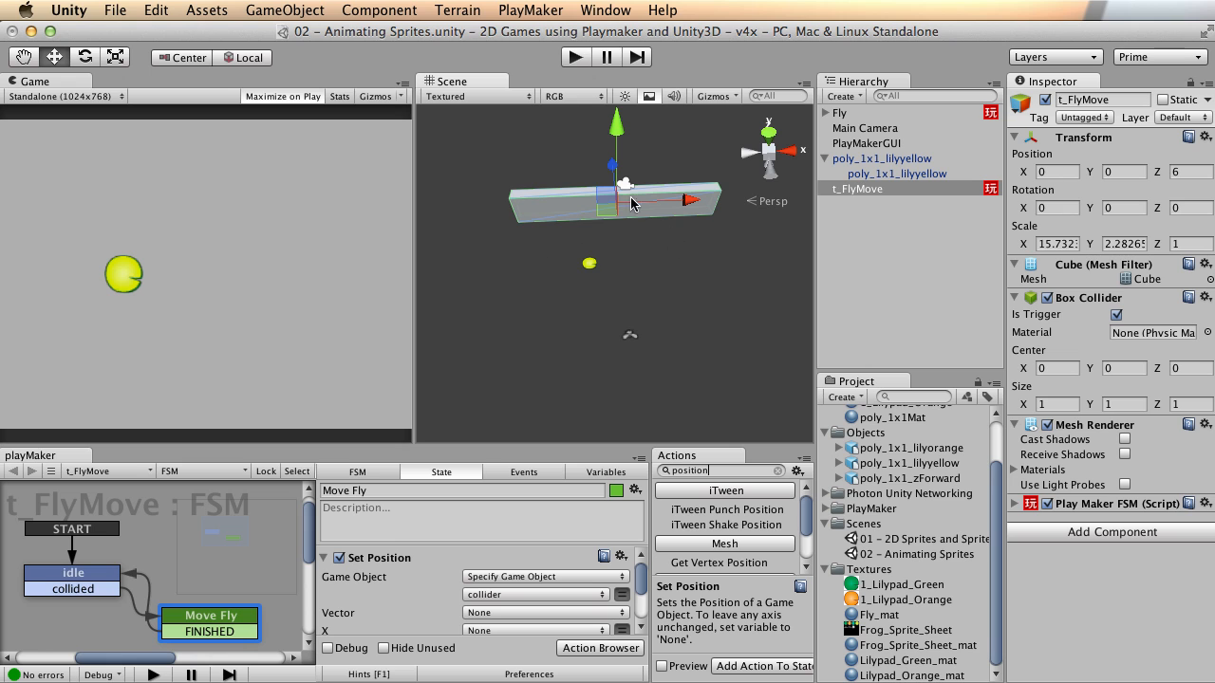
click(575, 57)
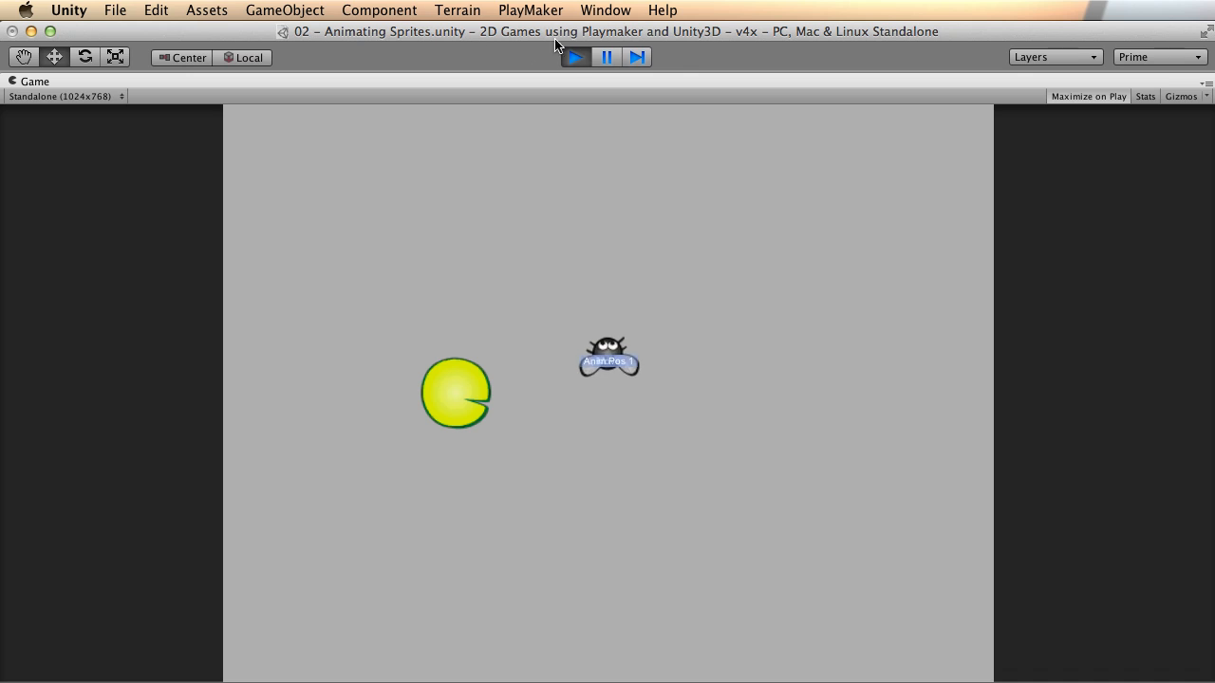
click(575, 57)
alt+drag(569, 304, 655, 263)
alt+right_drag(654, 263, 750, 264)
alt+middle_drag(604, 246, 624, 262)
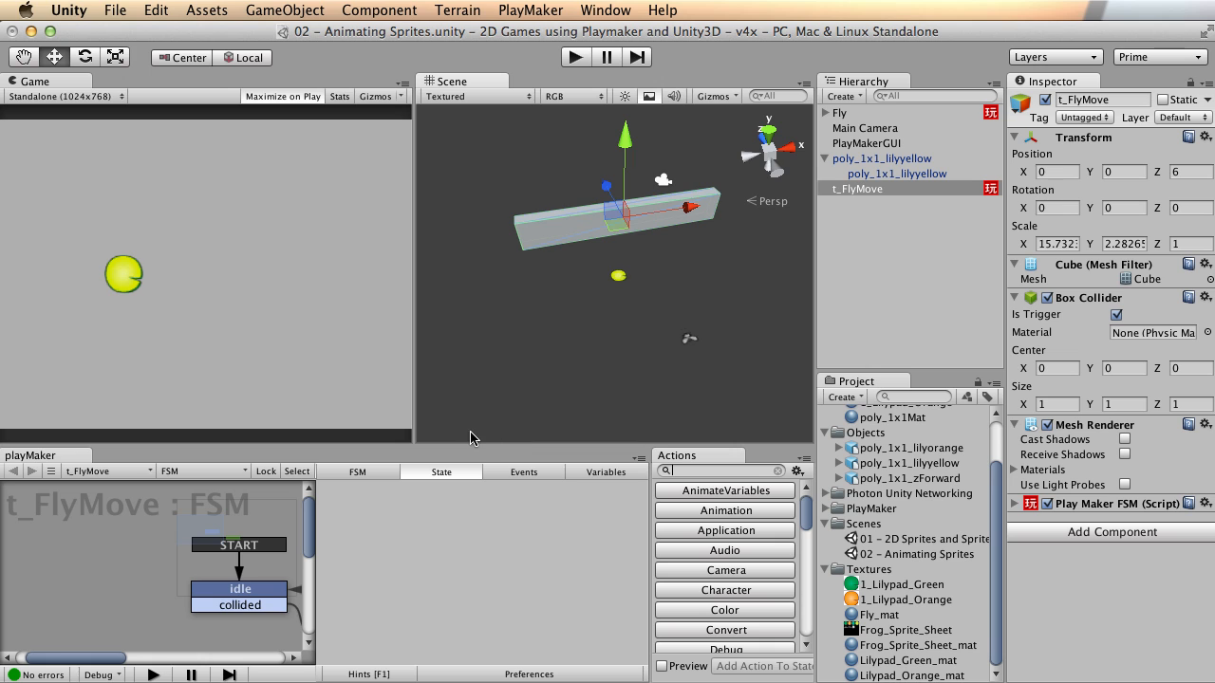
drag(471, 444, 504, 331)
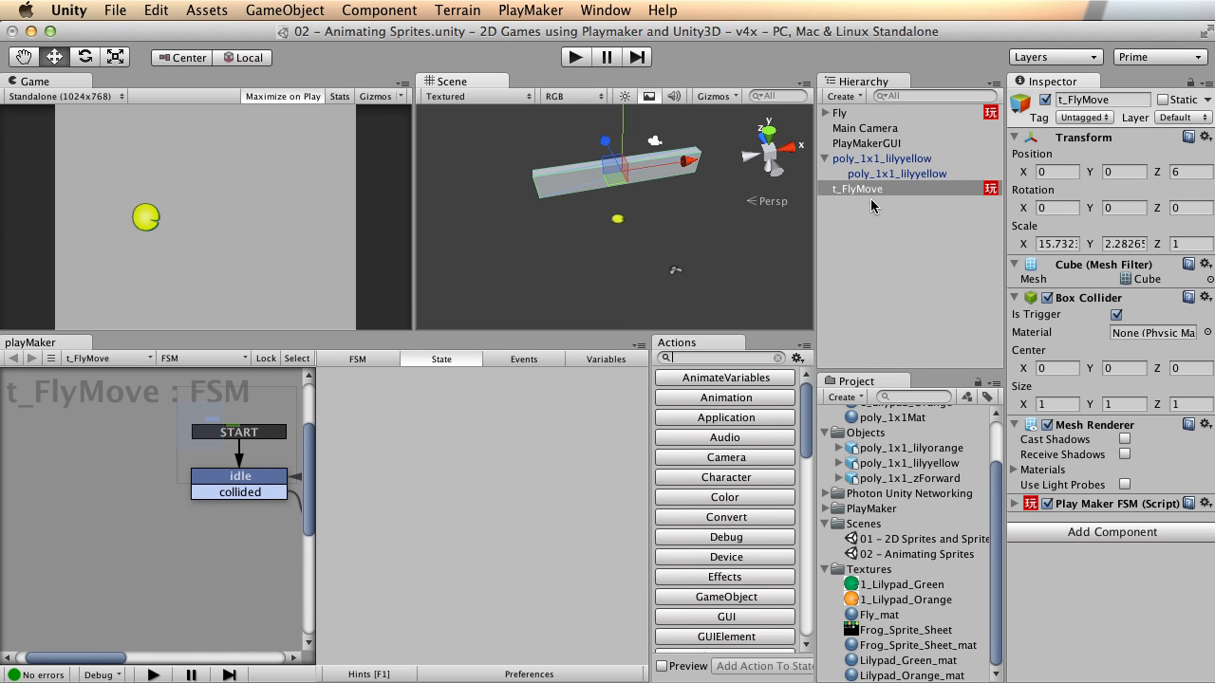
click(841, 113)
alt+drag(236, 507, 80, 534)
right_click(195, 505)
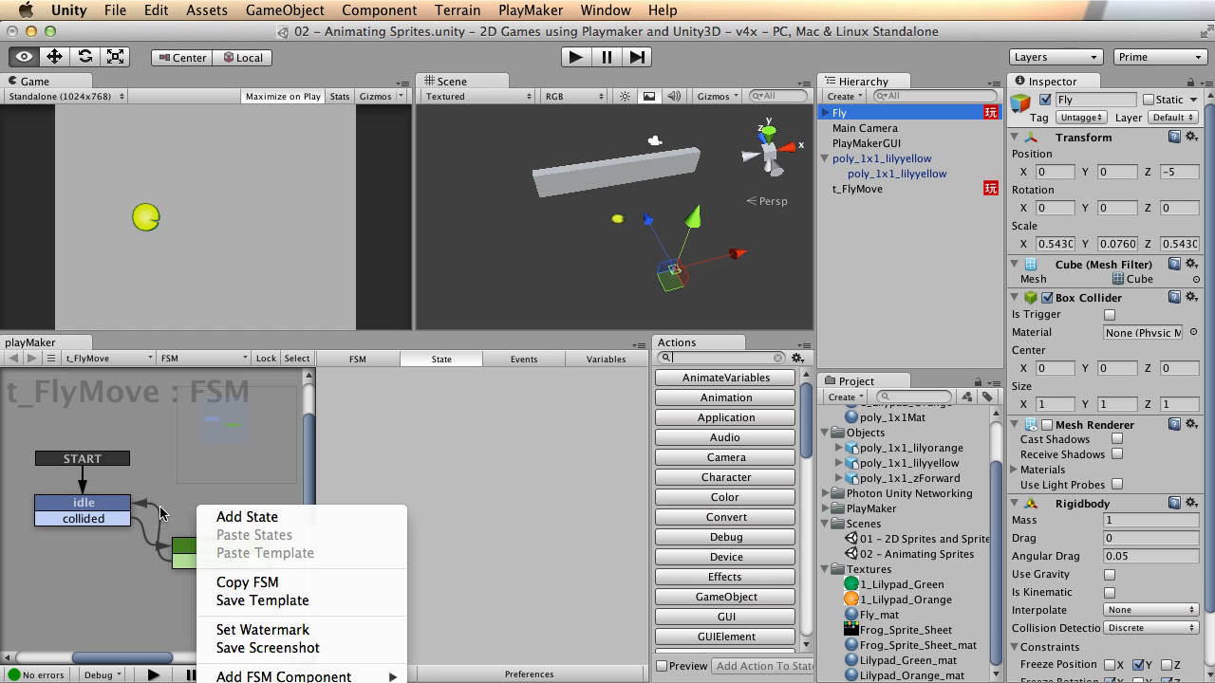
click(154, 516)
click(150, 468)
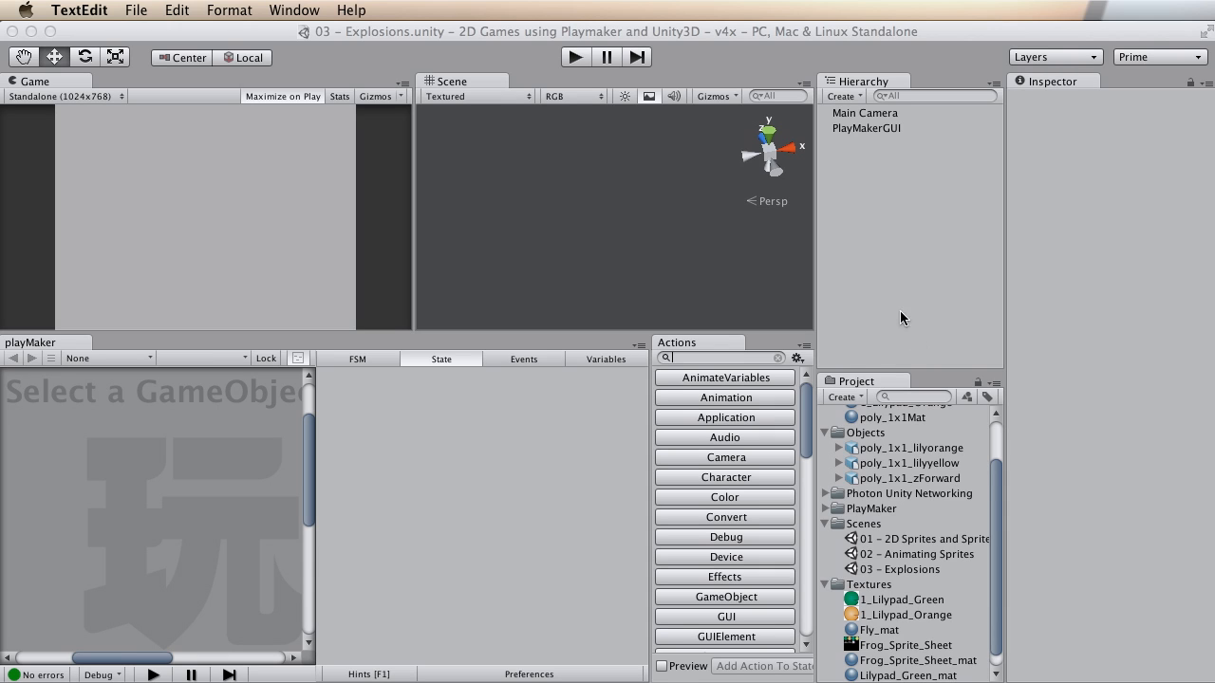
Step: Add the poly_1x1_zForward object from the Objects folder to the 03 - Explosions scene
scroll(916, 522, down, 1)
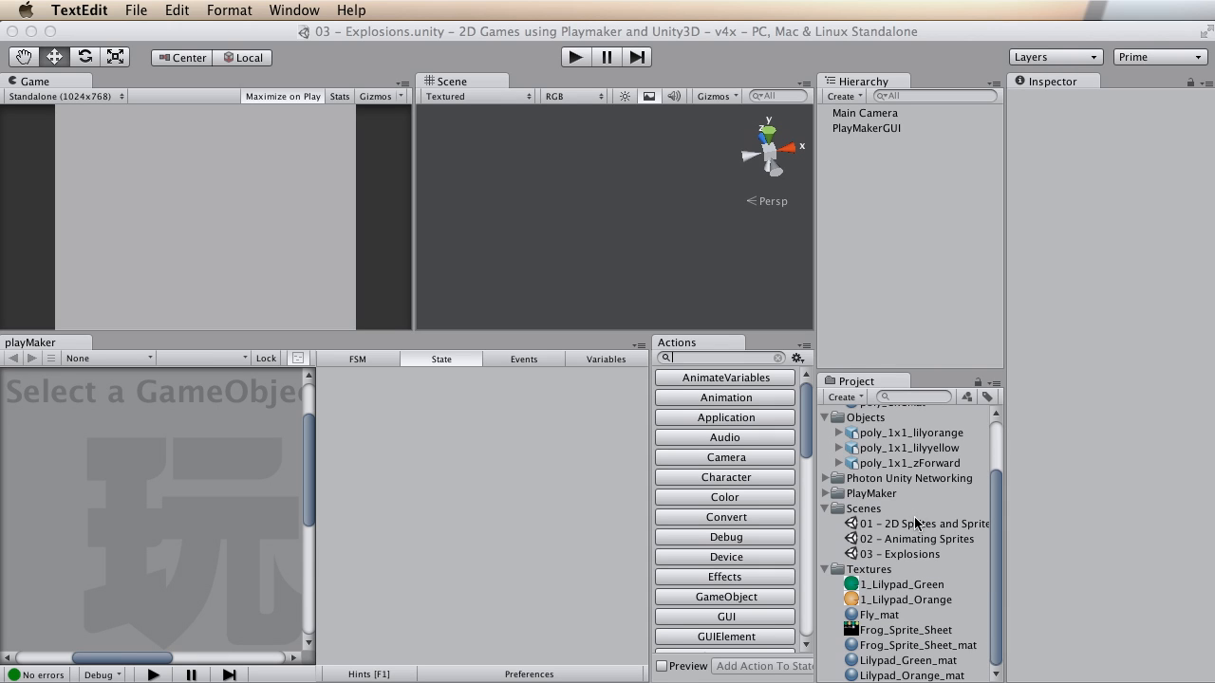
click(898, 465)
drag(897, 465, 892, 197)
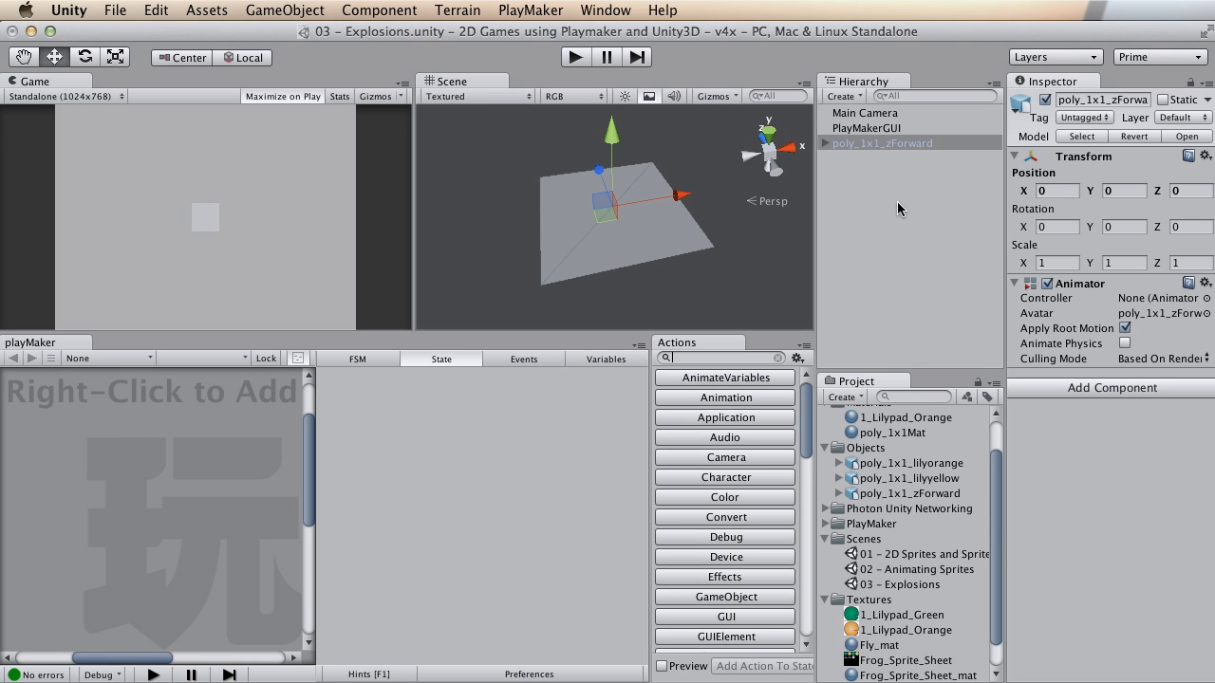
scroll(721, 185, up, 3)
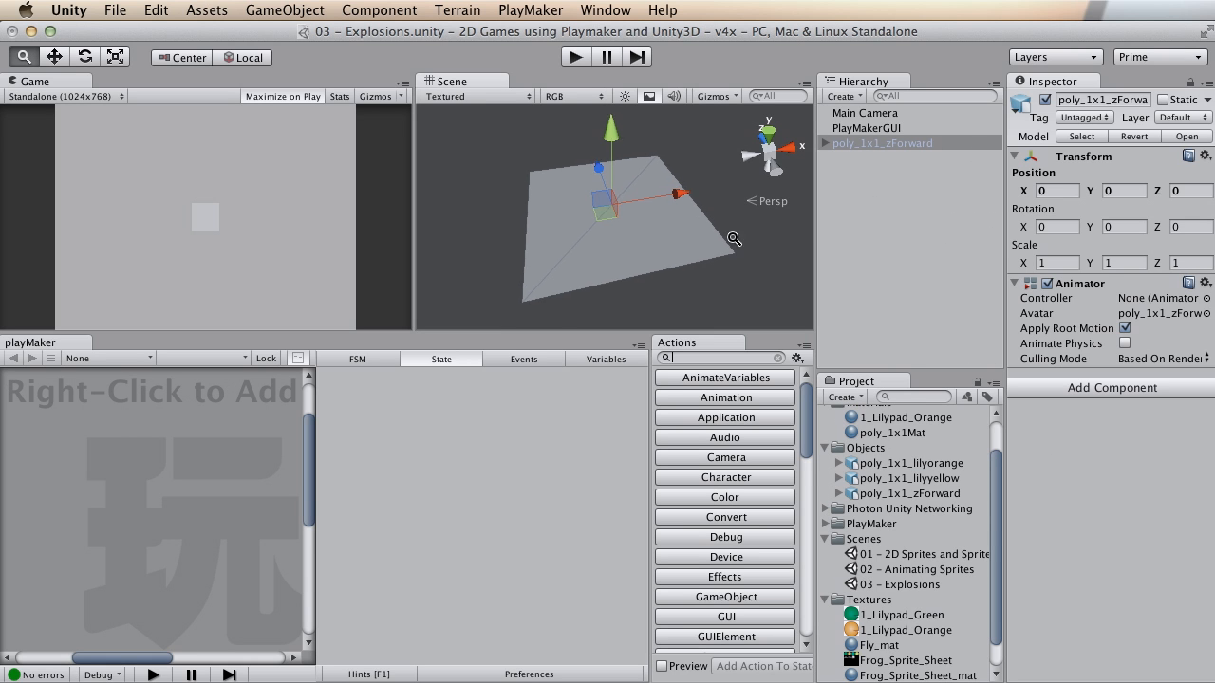
middle_drag(678, 154, 678, 174)
alt+drag(679, 174, 488, 251)
scroll(721, 237, down, 2)
scroll(650, 235, up, 2)
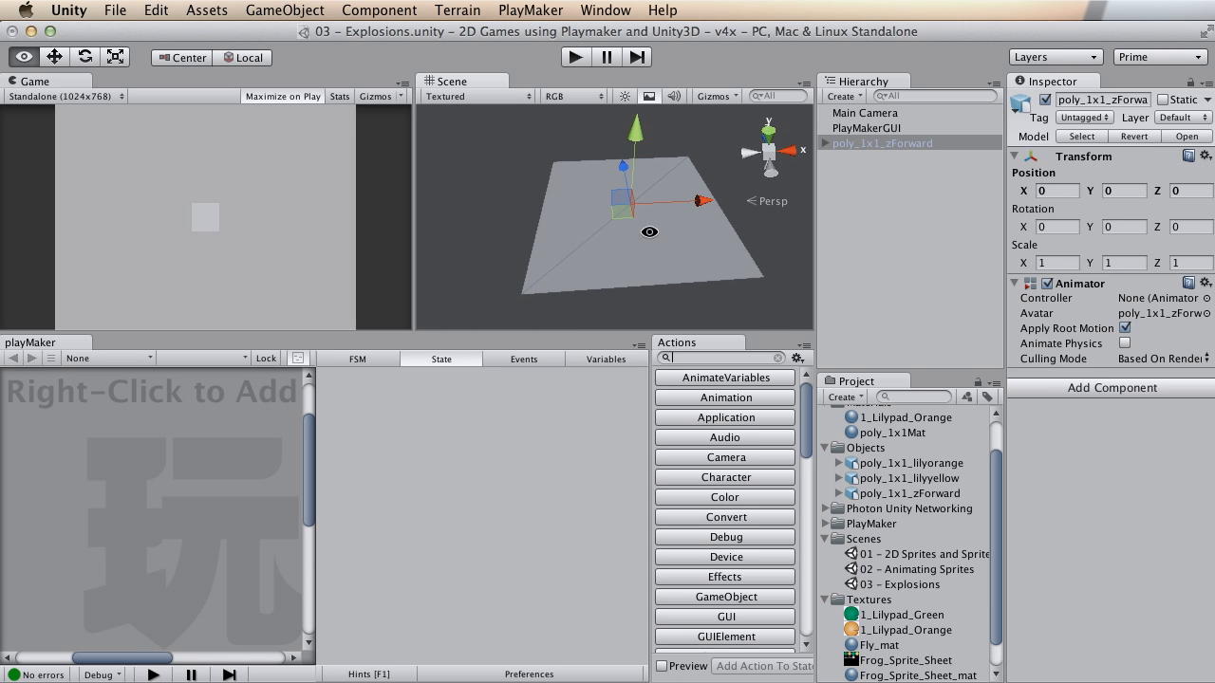
Step: Create a material named Explosion_mat in the Textures folder and assign it to the poly_1x1_zForward object
right_click(871, 603)
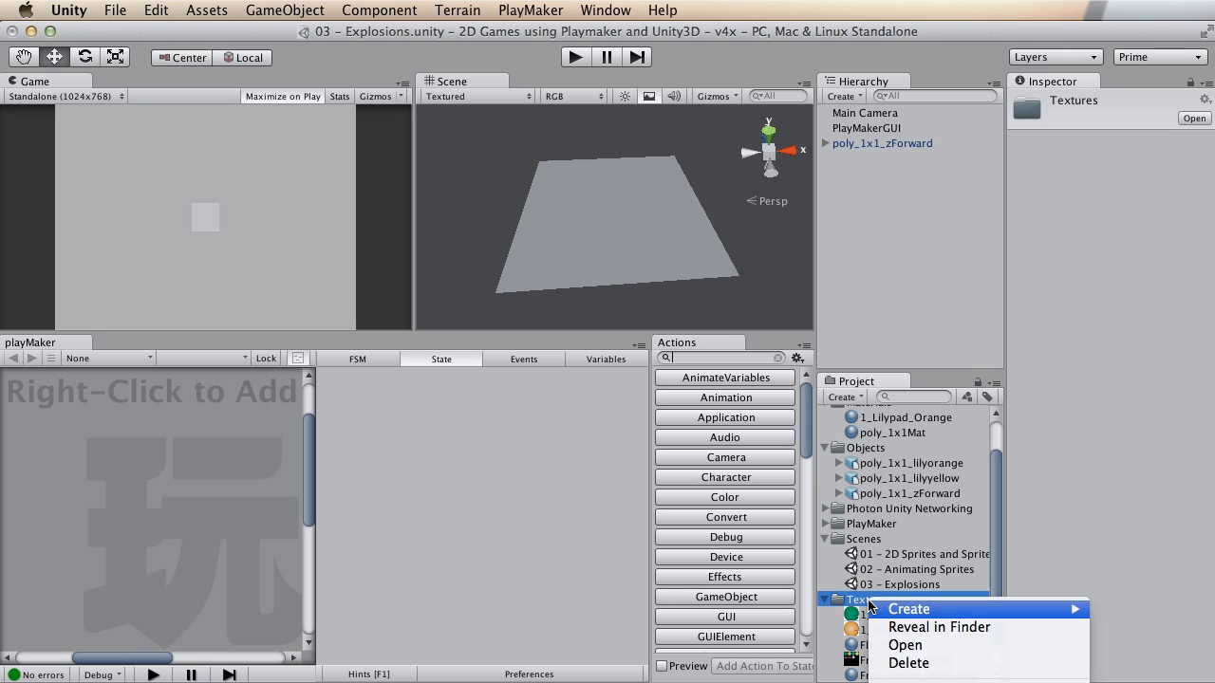
mouse_move(951, 617)
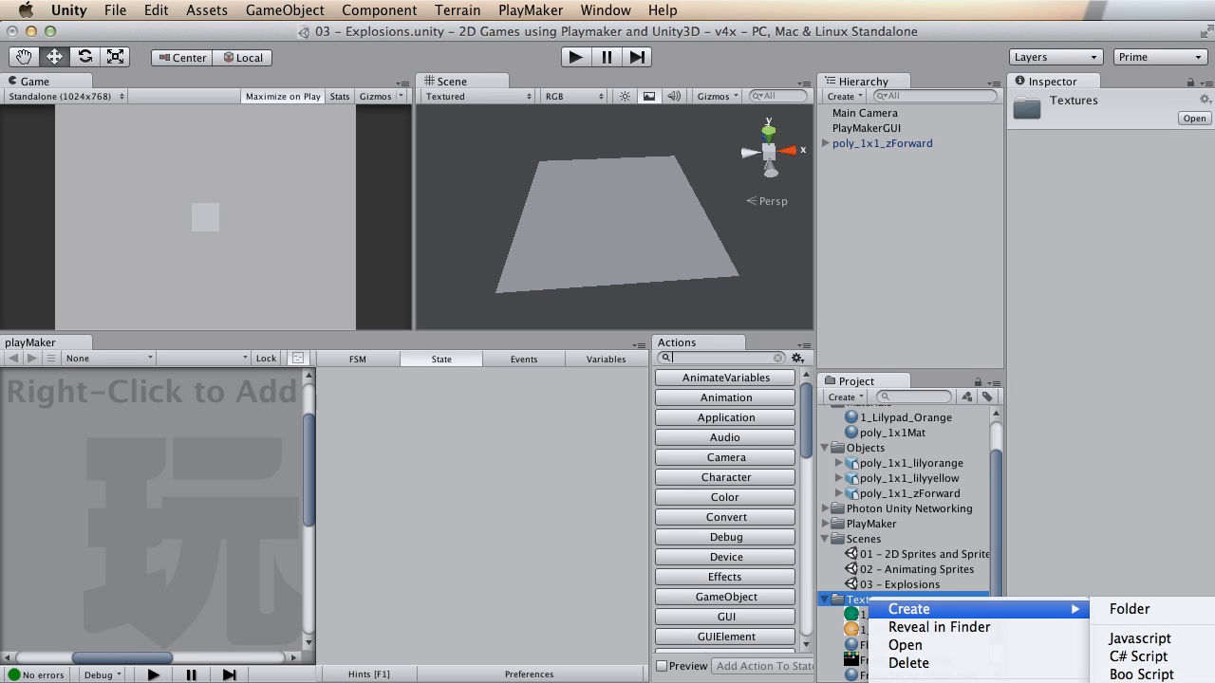
click(1139, 679)
text(Explosion_mat)
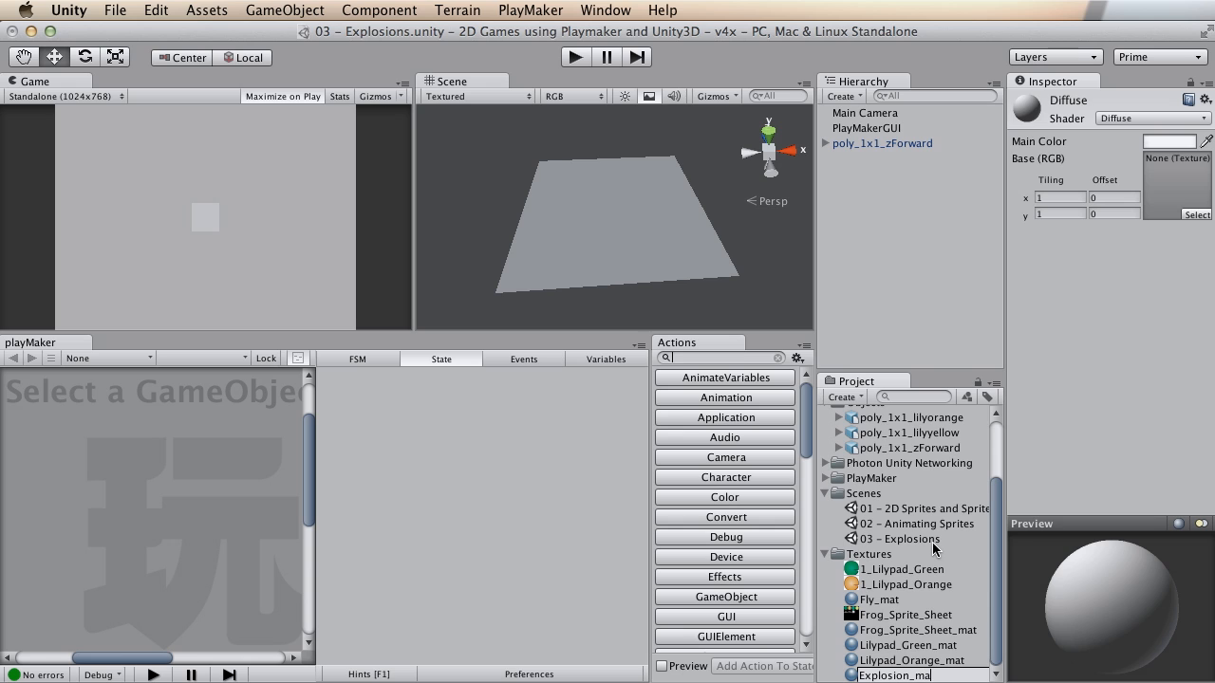
key(Return)
drag(928, 604, 900, 154)
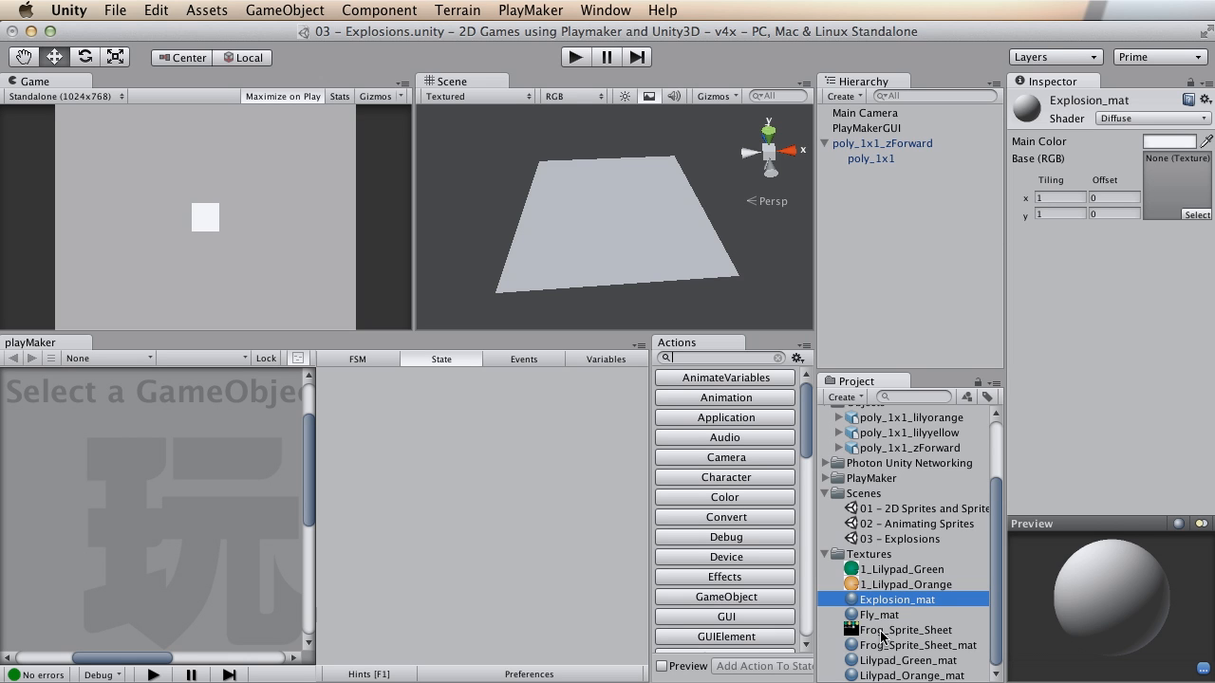
Step: Open the Frog_Sprite_Sheet texture in Preview to examine its sprite layout
double_click(884, 631)
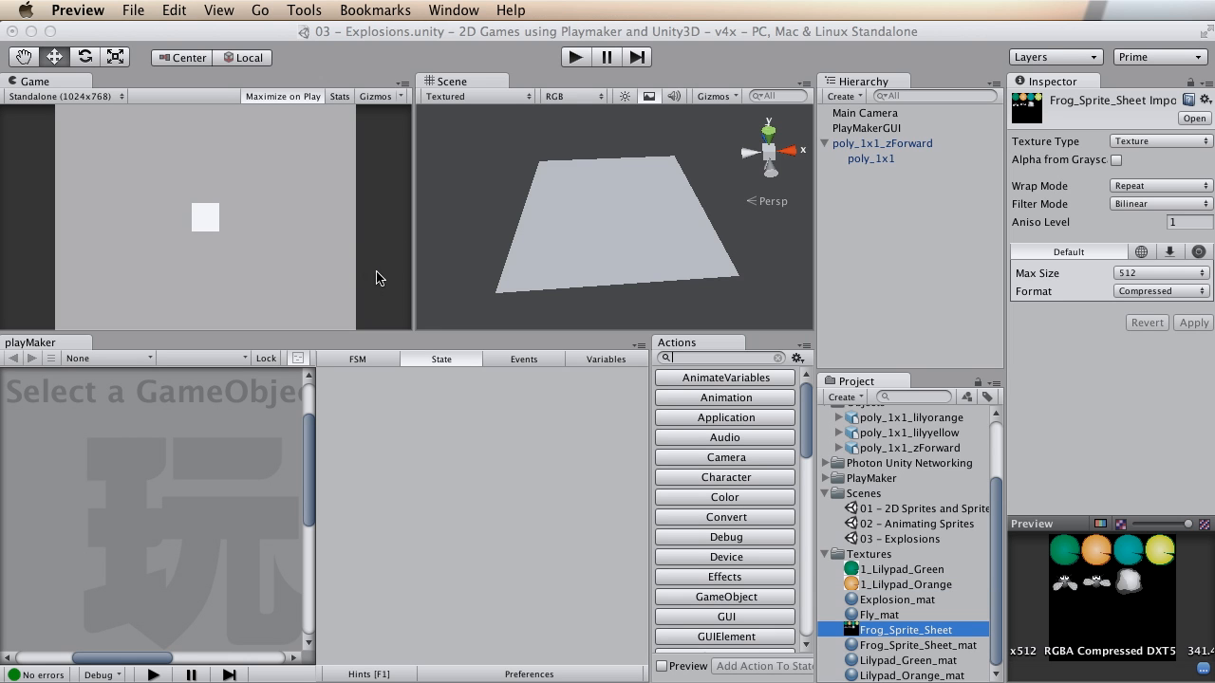
drag(391, 72, 439, 82)
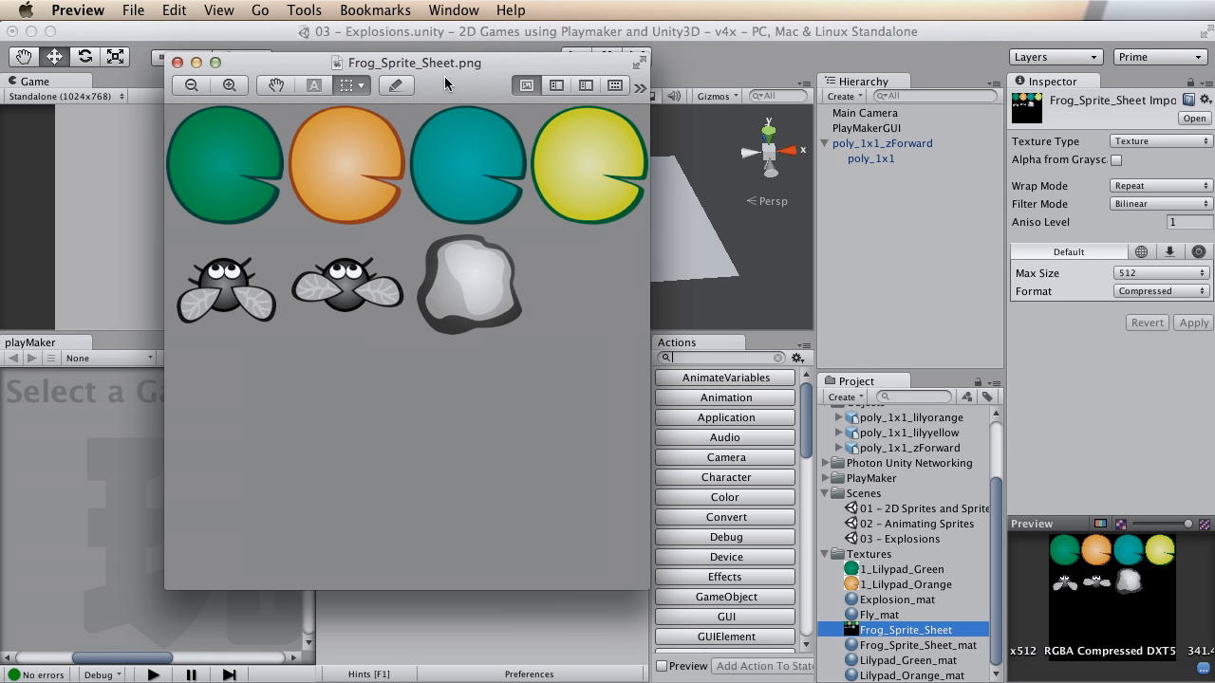
Step: Close the Frog_Sprite_Sheet preview, switch to TexturePacker and start a new sprite sheet project
drag(465, 67, 387, 59)
key(super+w)
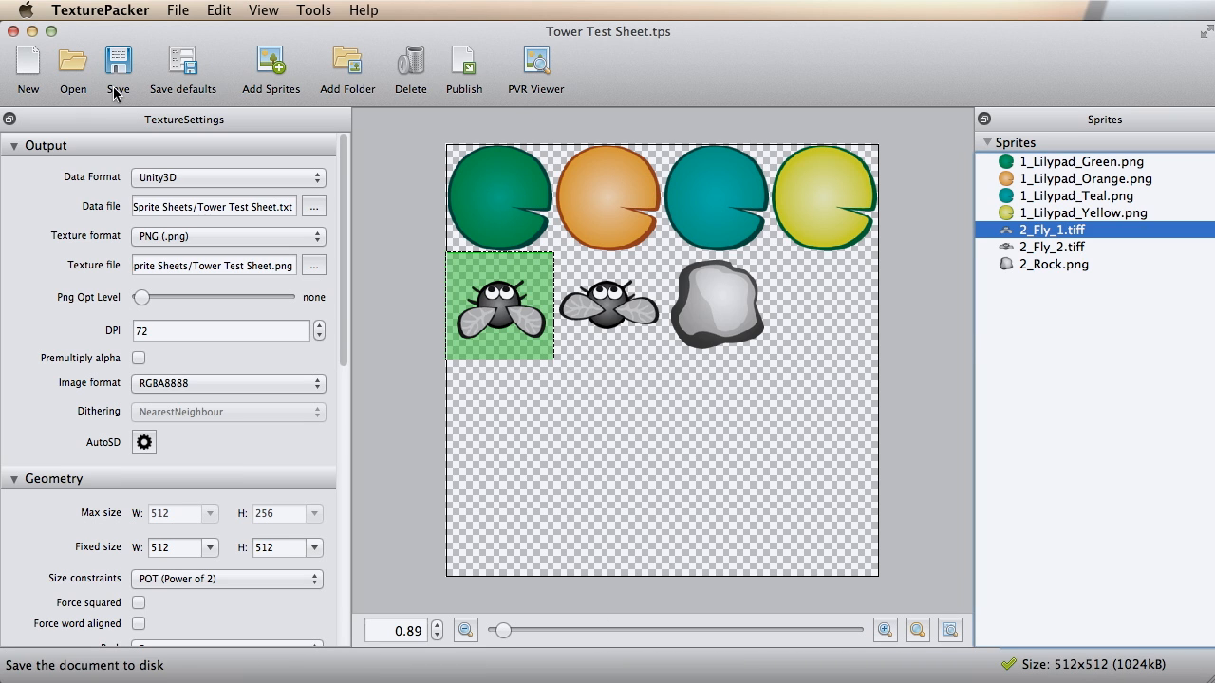
click(26, 72)
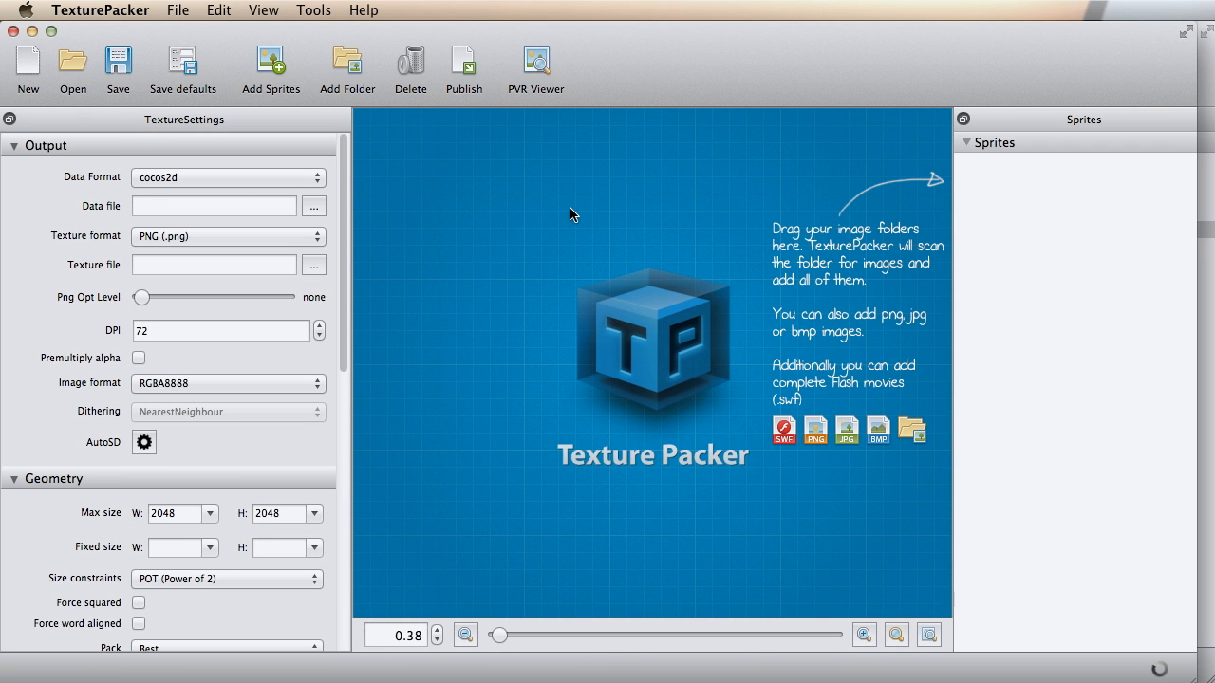
Step: Open the 2D Games Using Playmaker and Unity3D folder in Finder and check the contents of its Free Sprite Sheets folder
drag(262, 679, 251, 169)
click(118, 186)
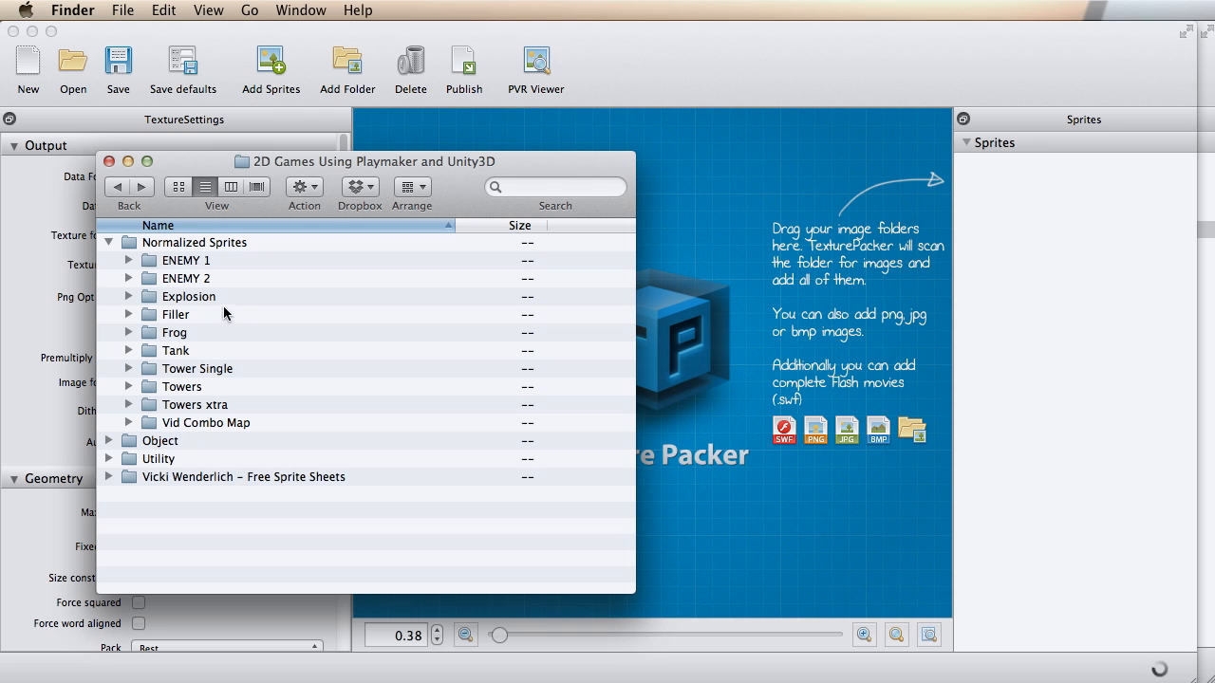
click(110, 477)
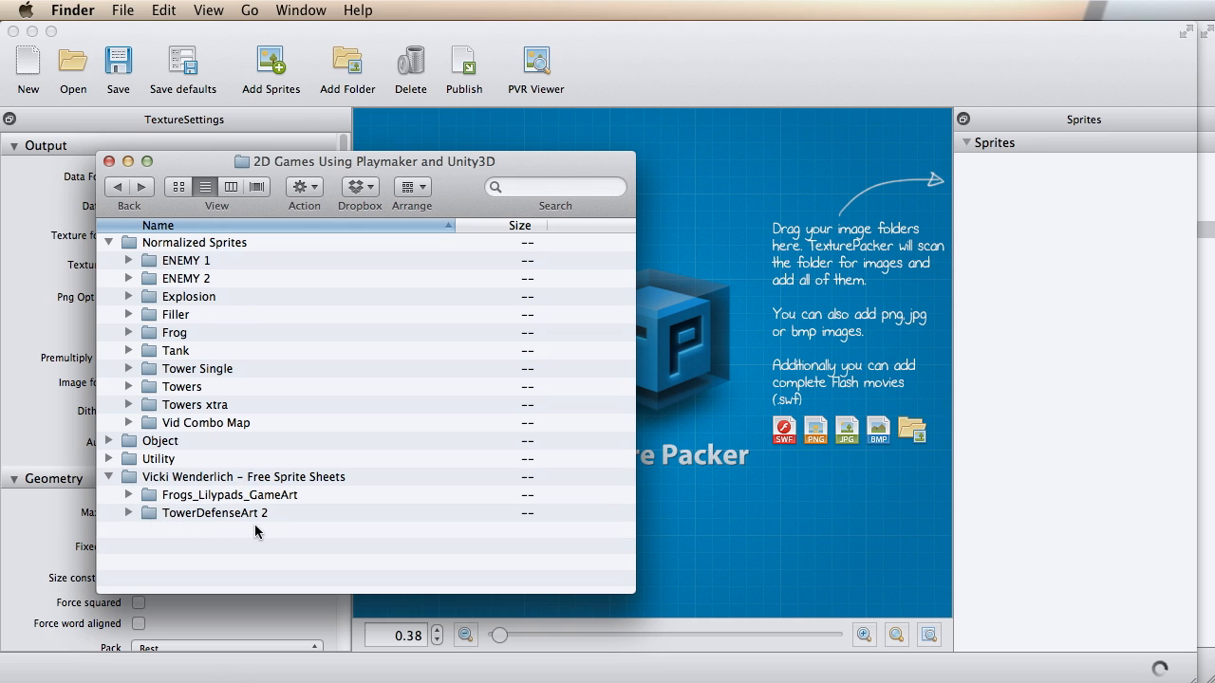
click(109, 477)
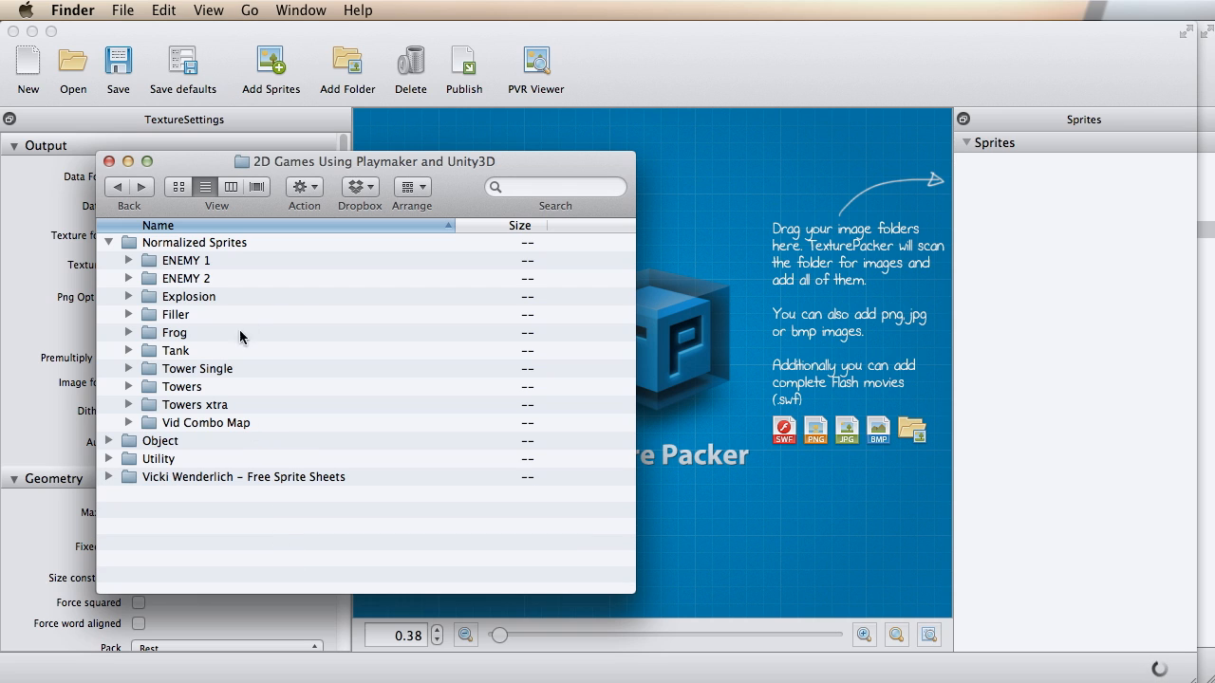
drag(310, 163, 283, 121)
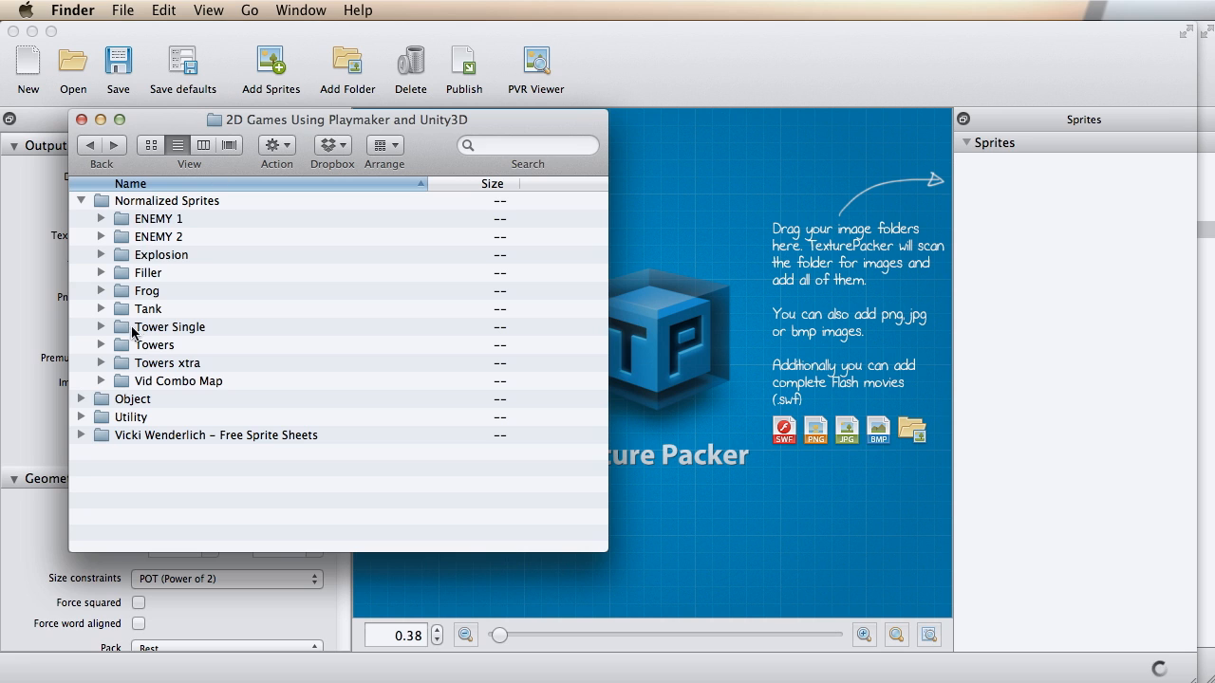
Step: Preview the zz_Enemy 1 - 1 - 3.png sprite in the ENEMY 1 folder
click(102, 218)
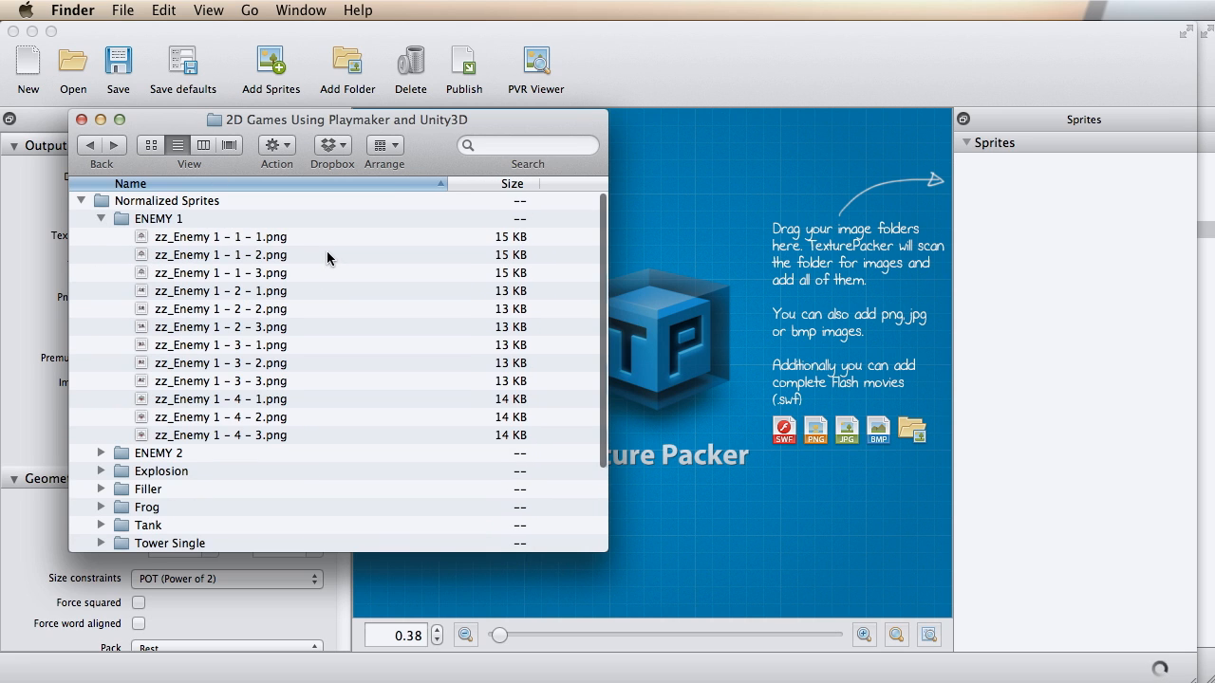
click(216, 274)
key(space)
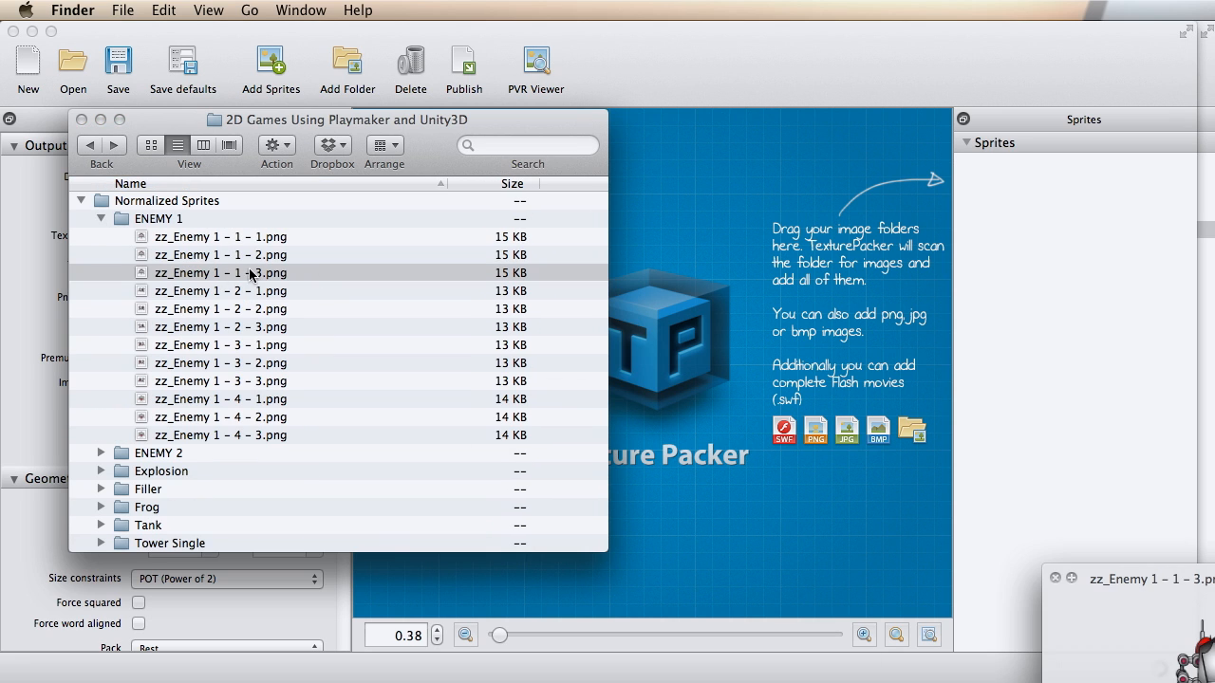
drag(1119, 578, 724, 367)
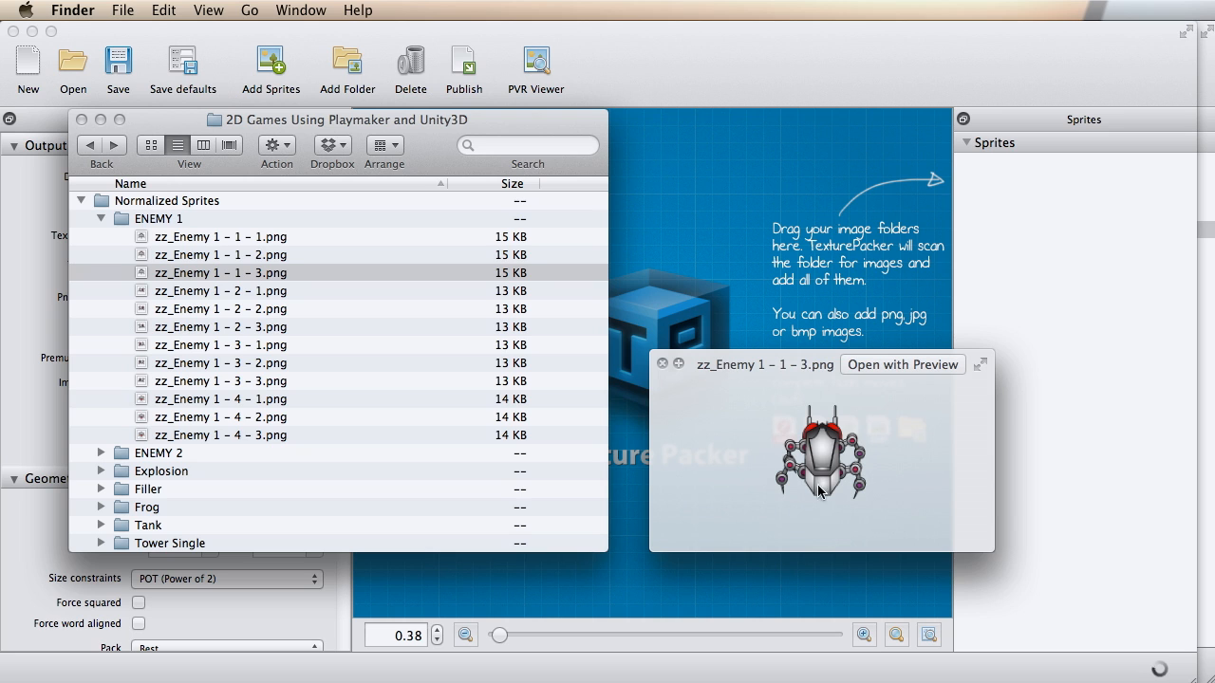
key(space)
click(104, 219)
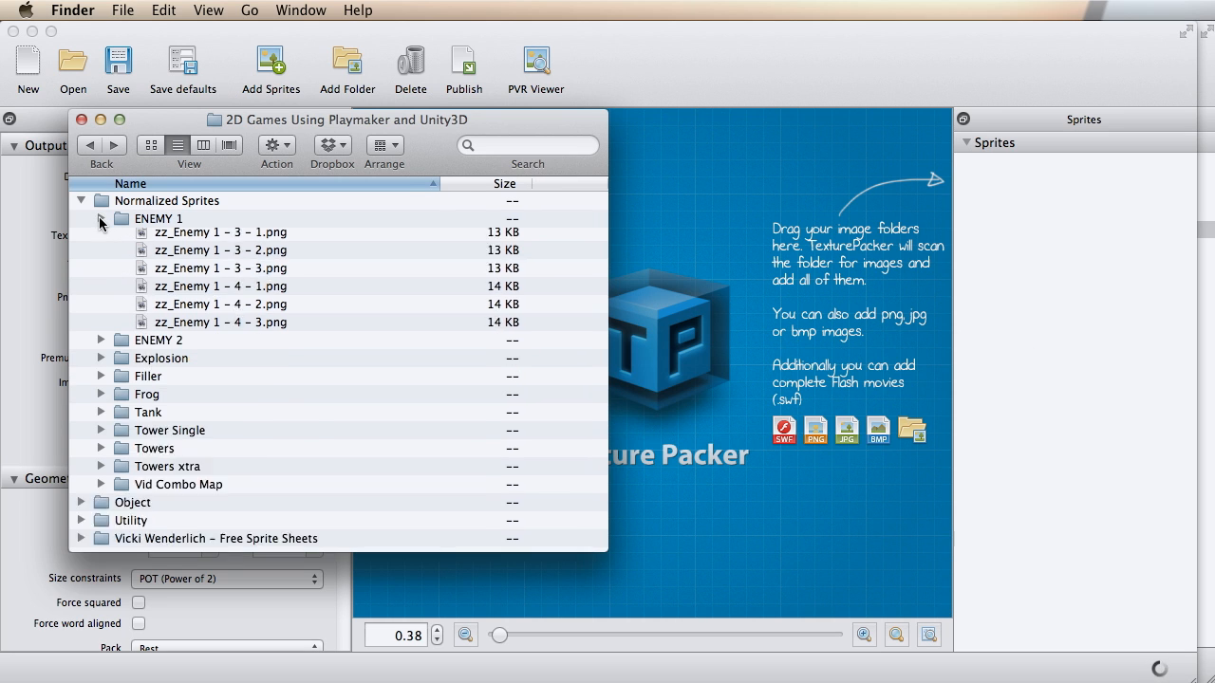
Step: Preview zz_Enemy 2 - 2.png and add all four sprites of the ENEMY 2 folder to the sprite sheet
click(101, 237)
click(101, 237)
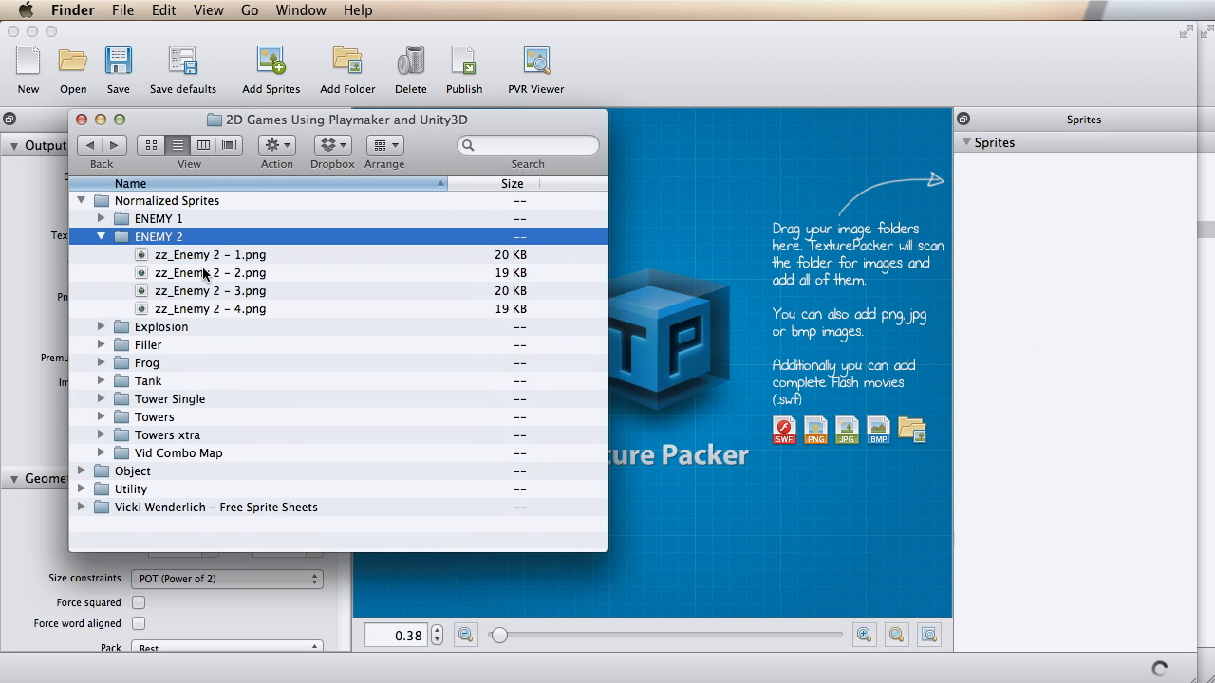
click(204, 273)
key(space)
key(space)
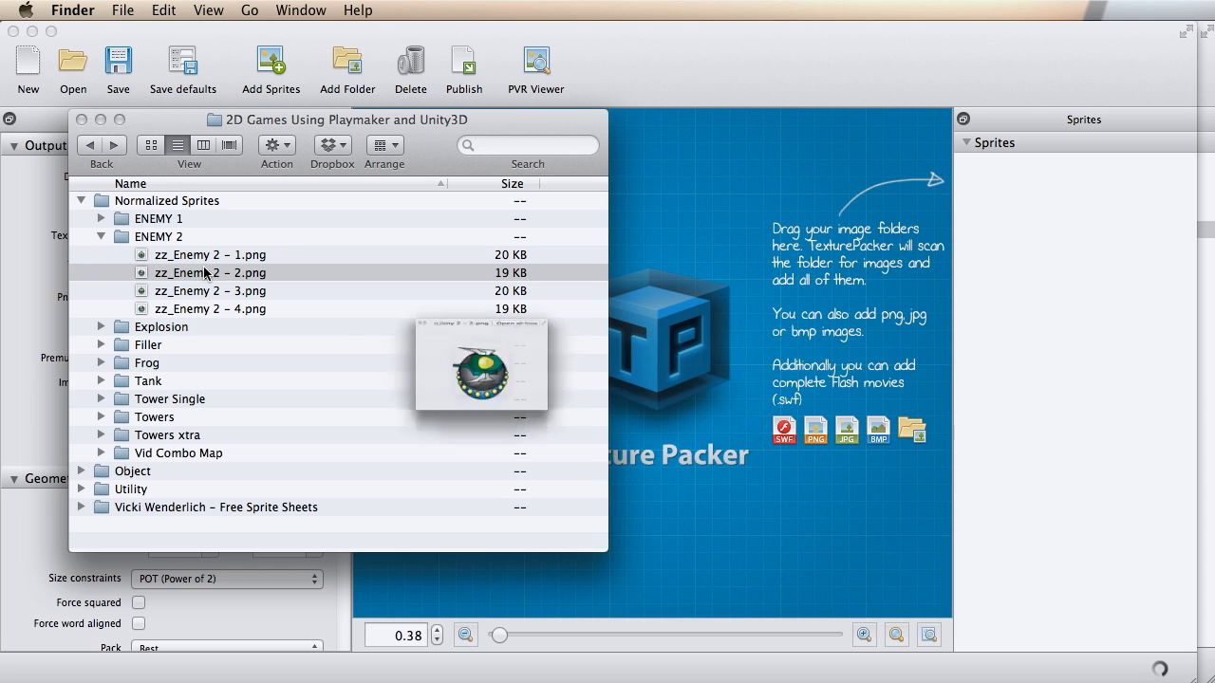
drag(272, 258, 244, 313)
drag(241, 256, 1096, 319)
click(102, 237)
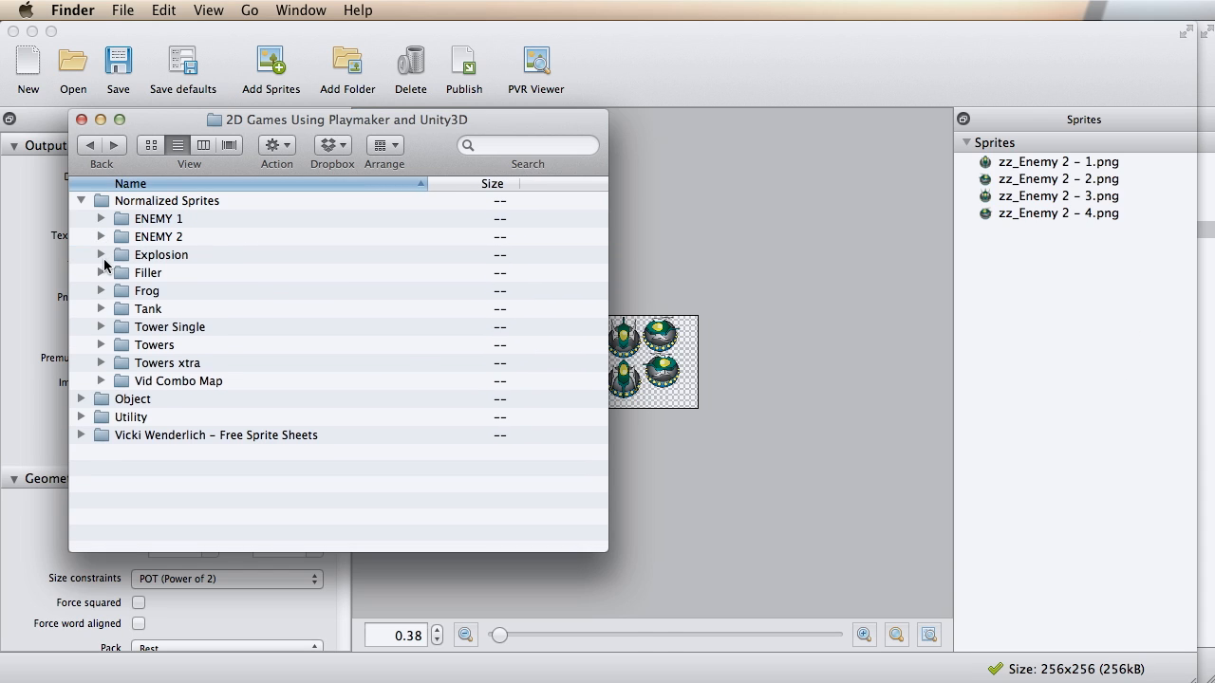
Step: Add z_Explosion 01 - 01.png through 05.png from the Explosion folder to the sprite sheet
drag(313, 327, 254, 399)
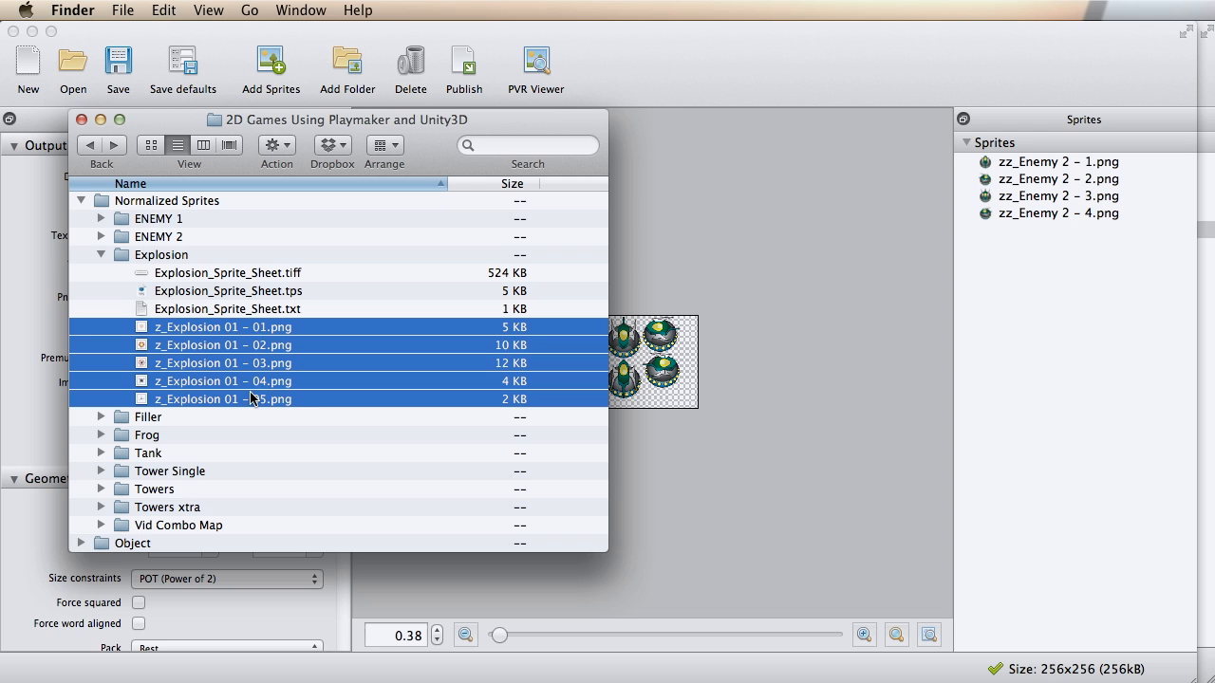
drag(252, 339, 1062, 335)
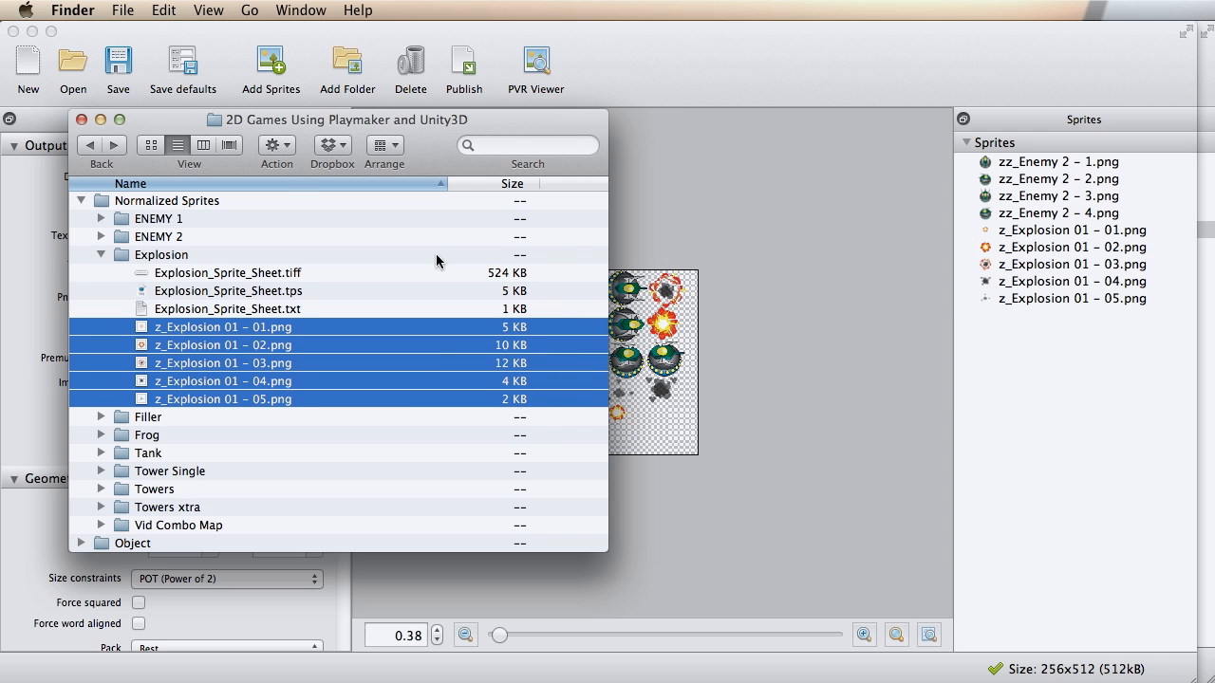
drag(509, 125, 446, 137)
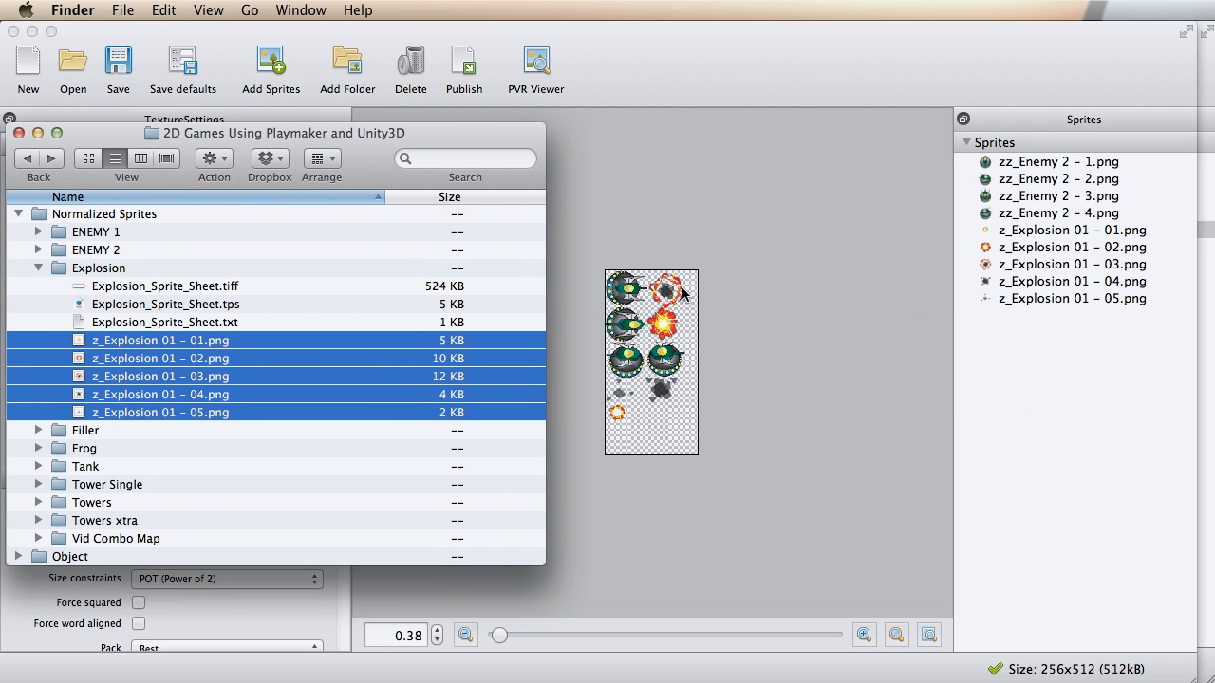
Step: Add Tank - 01.tiff through Tank - 08.tiff from the Tank folder to the sprite sheet
click(39, 269)
click(34, 286)
click(38, 321)
drag(204, 343, 162, 467)
drag(153, 349, 1084, 376)
click(38, 322)
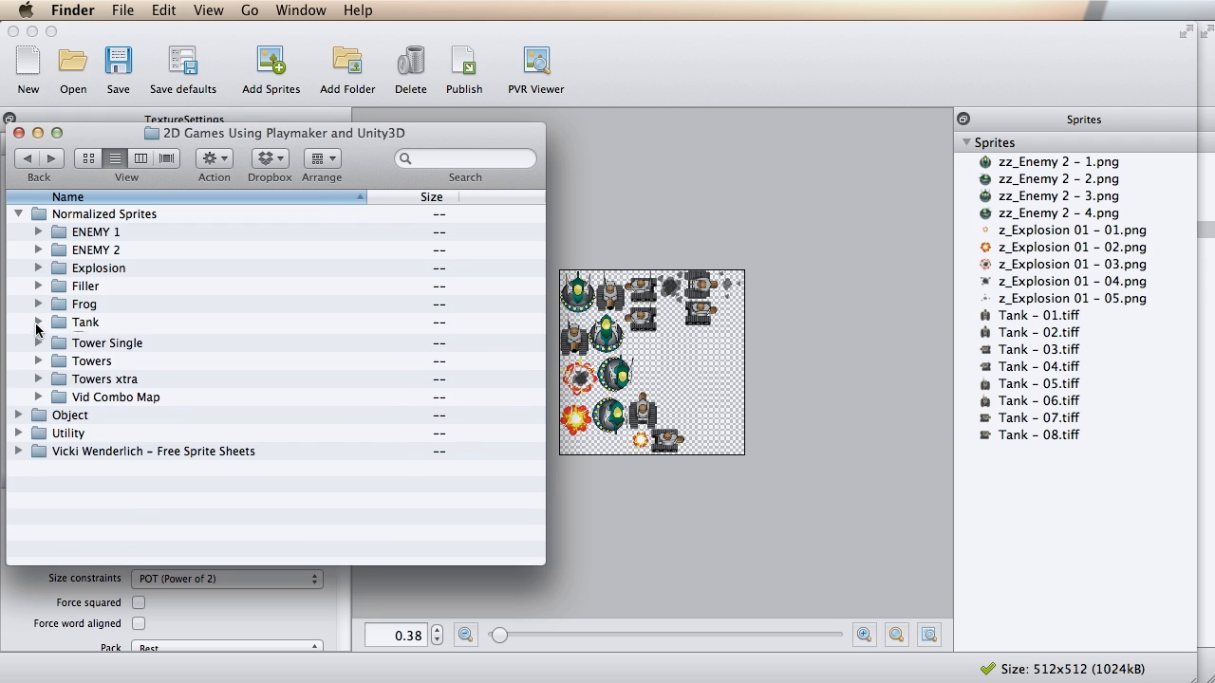
Step: Add the Tower 1, Tower 2 and Tower 3 images from the Towers folder to the sprite sheet and close the folder window
click(38, 340)
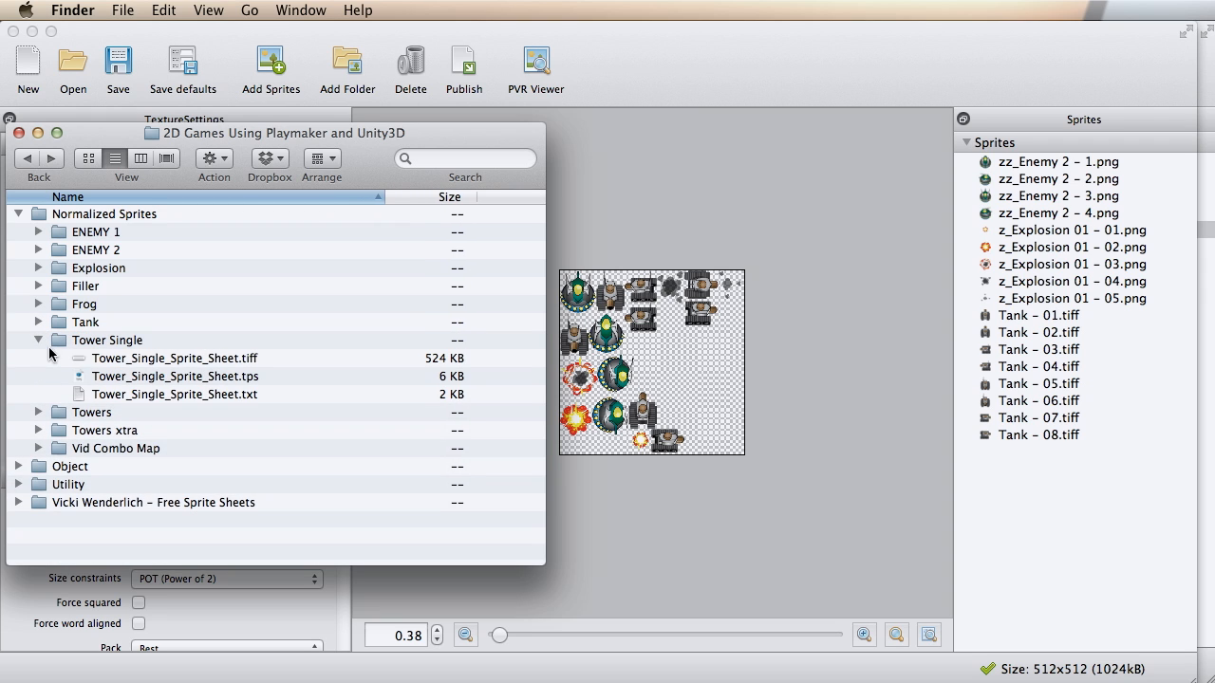
click(38, 340)
click(38, 357)
scroll(304, 406, down, 5)
scroll(307, 361, up, 1)
click(129, 247)
scroll(241, 409, down, 6)
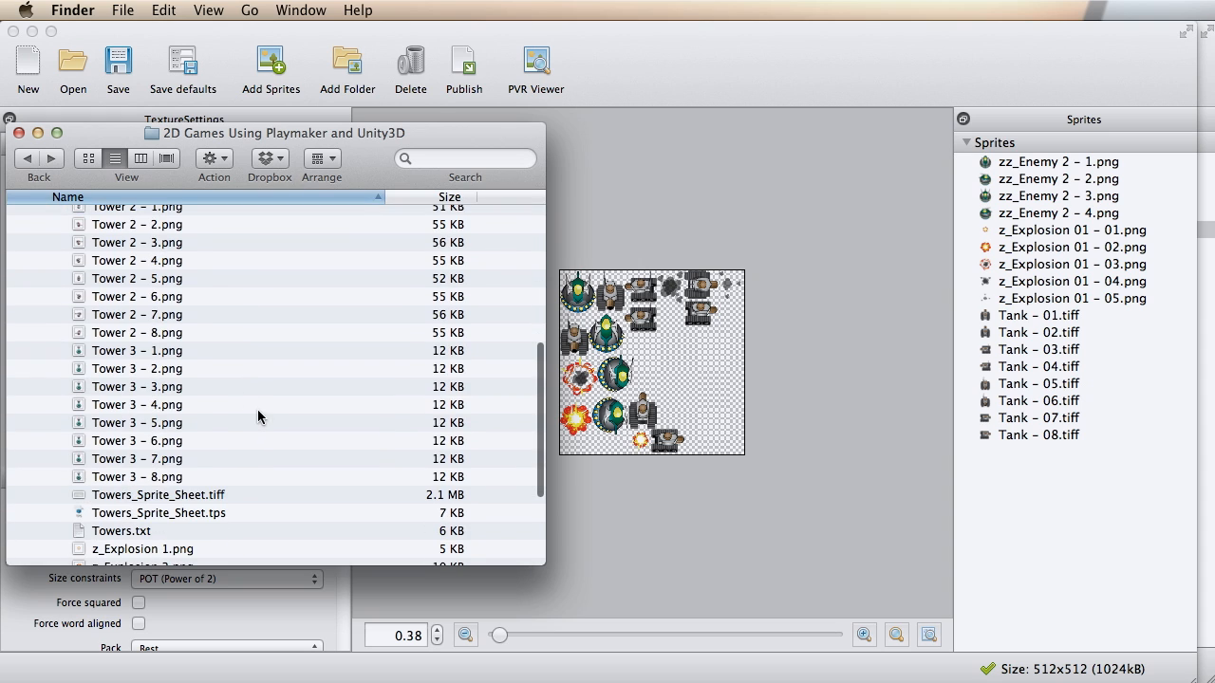
shift+click(142, 474)
drag(118, 284, 1070, 499)
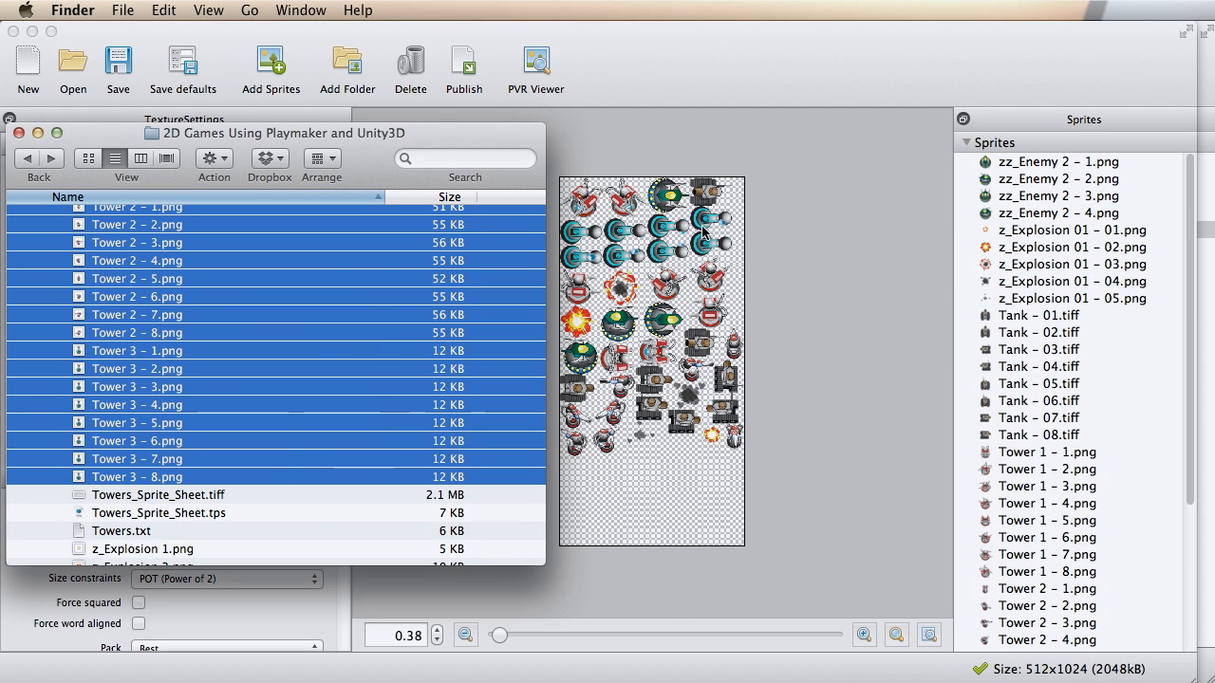
scroll(143, 313, up, 5)
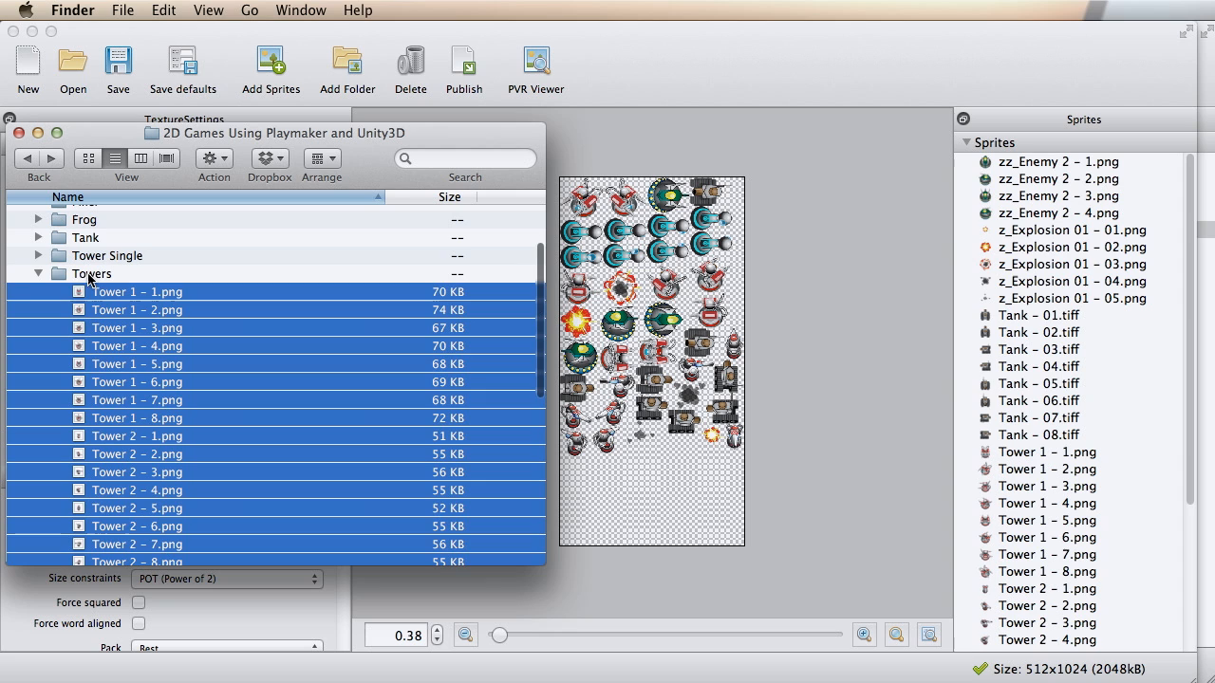
click(38, 273)
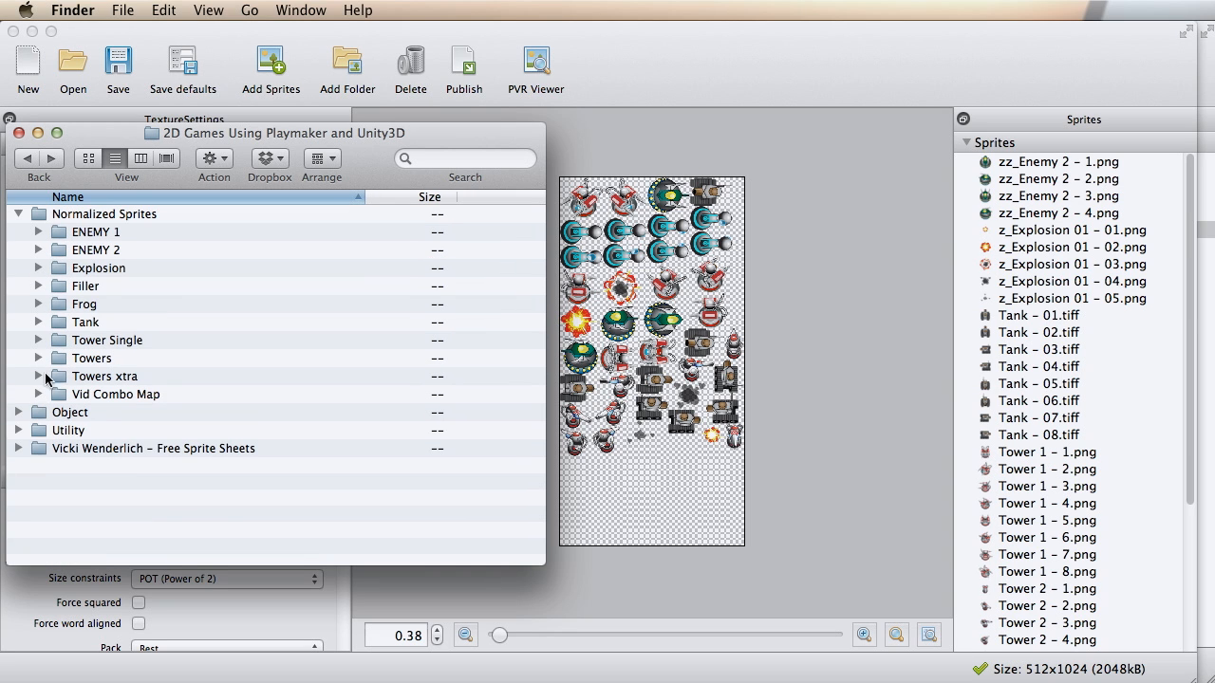
key(super+w)
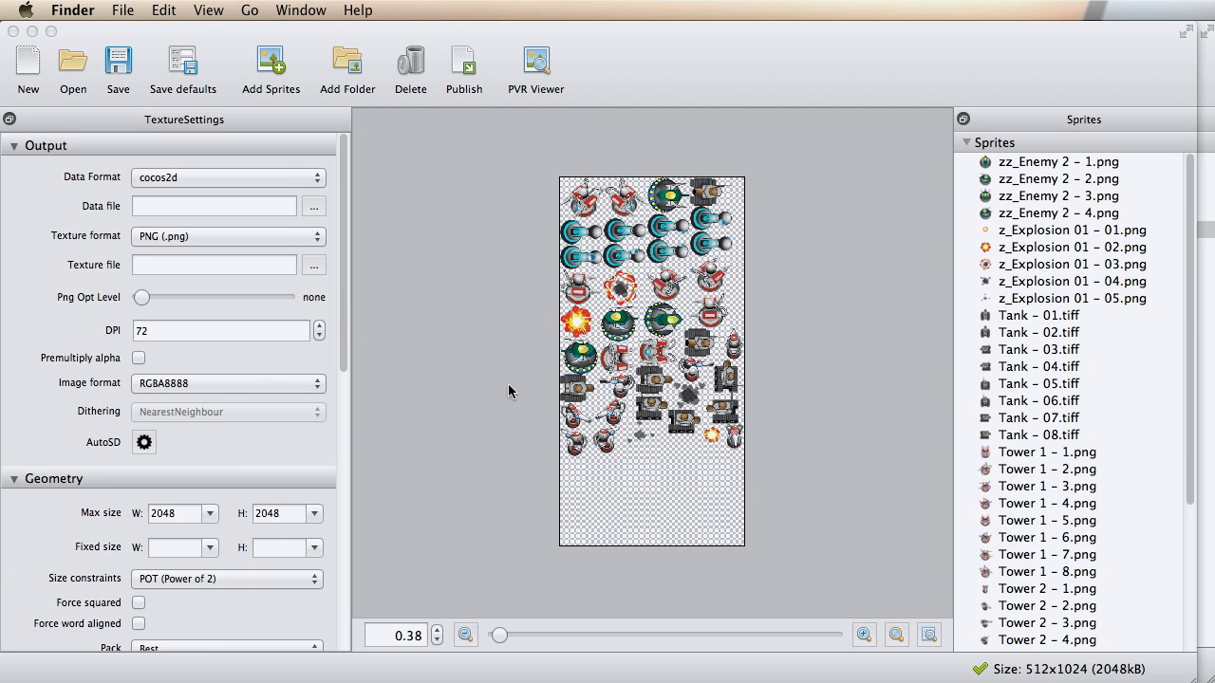
Step: Set the sprite sheet's data format to Unity3D
click(665, 86)
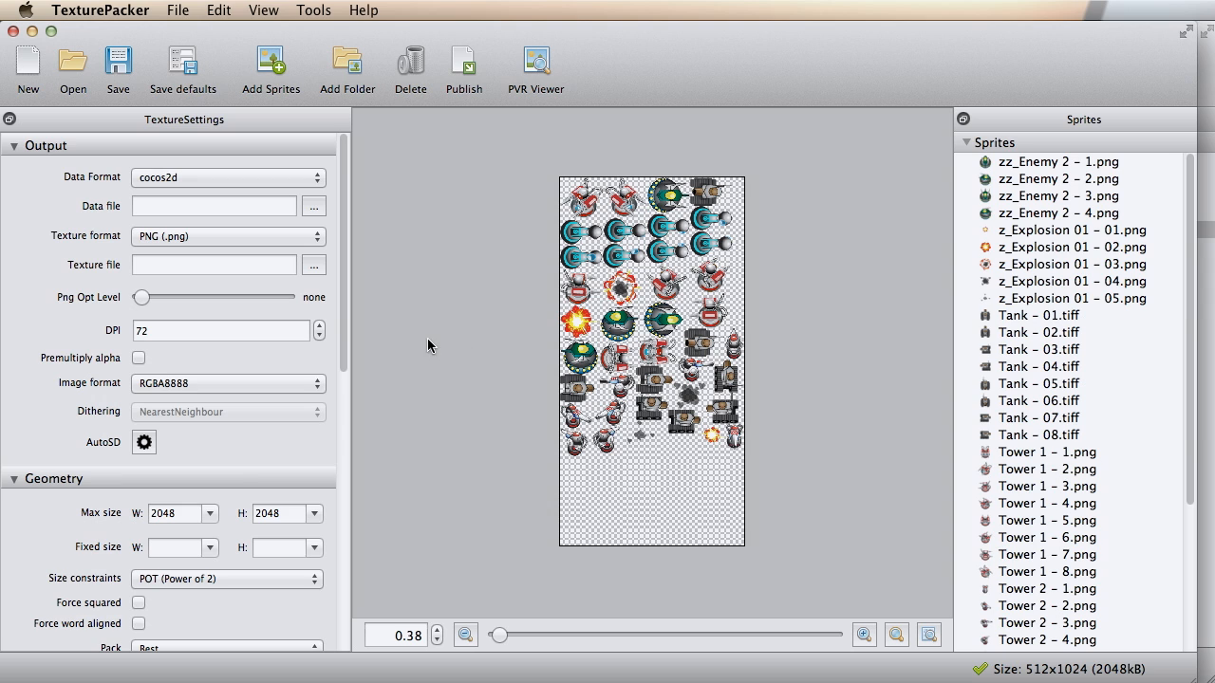
click(230, 177)
click(218, 427)
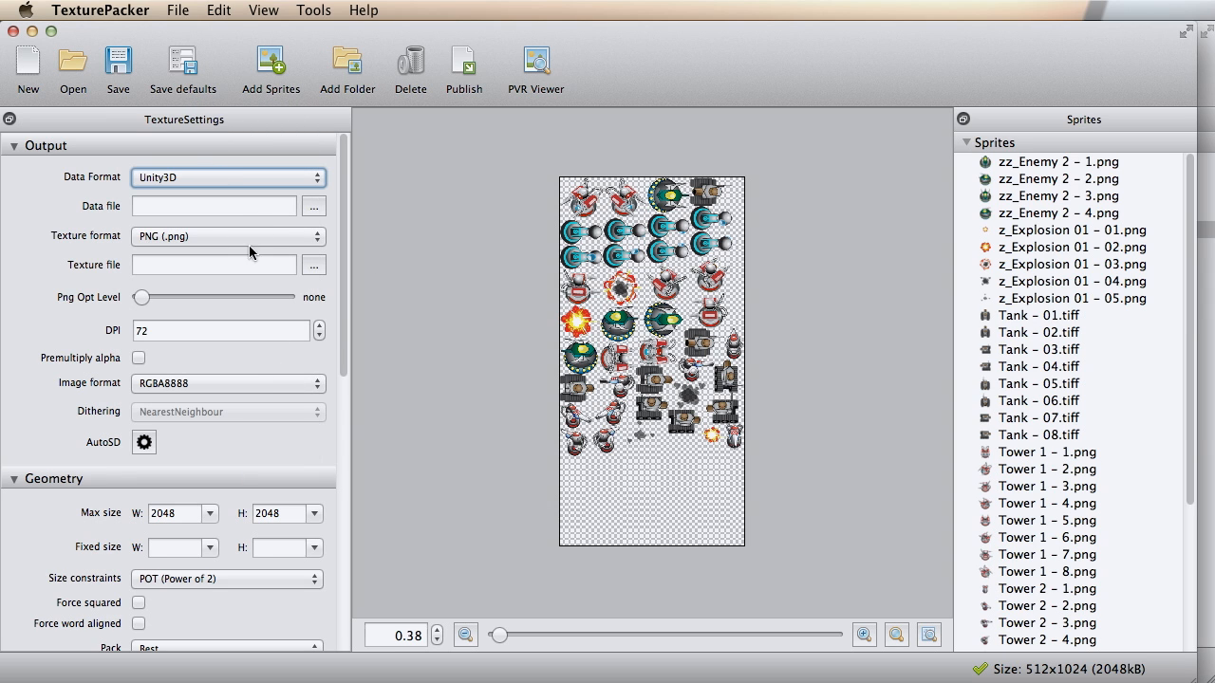
Step: Set the sheet's fixed size to 1024 by 1024, keeping the POT (Power of 2) size constraint
scroll(270, 342, down, 5)
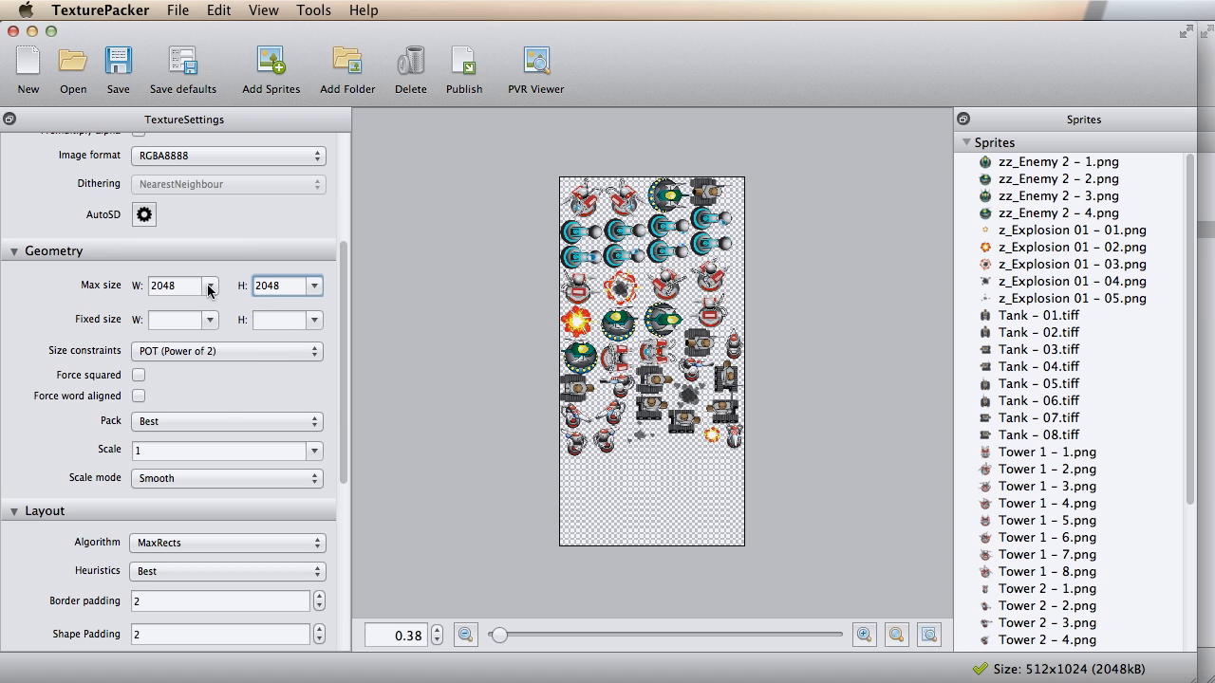
click(209, 319)
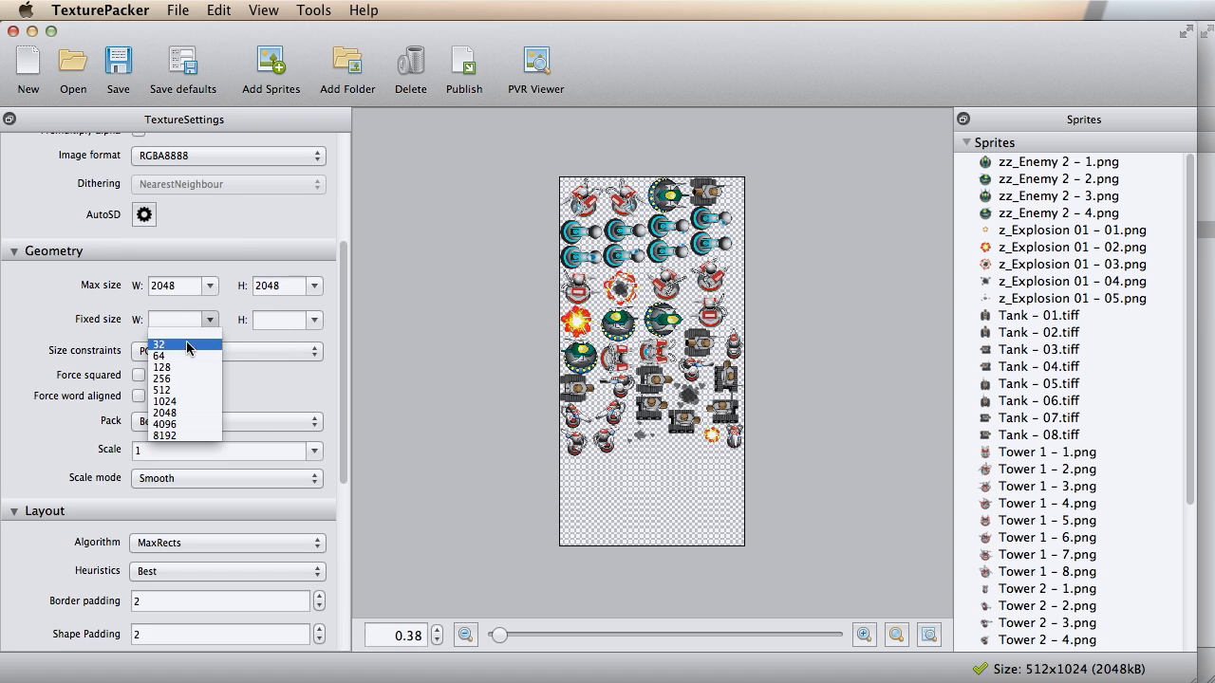
click(177, 401)
click(314, 320)
click(288, 400)
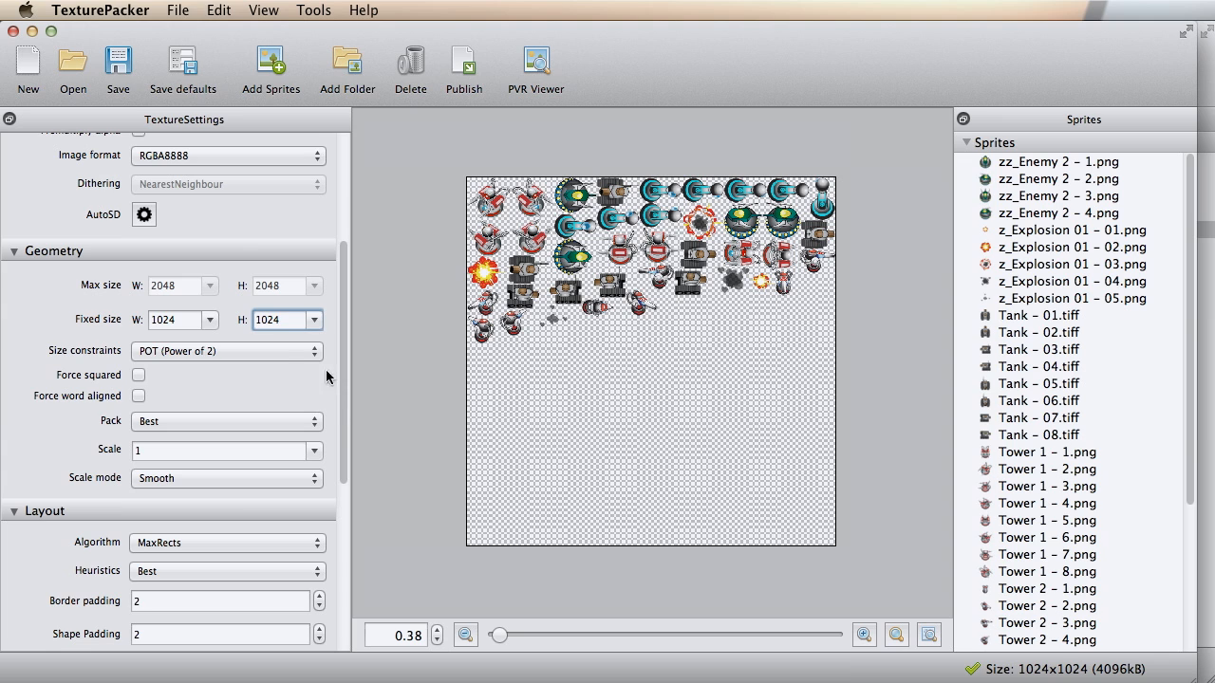
click(282, 351)
click(281, 351)
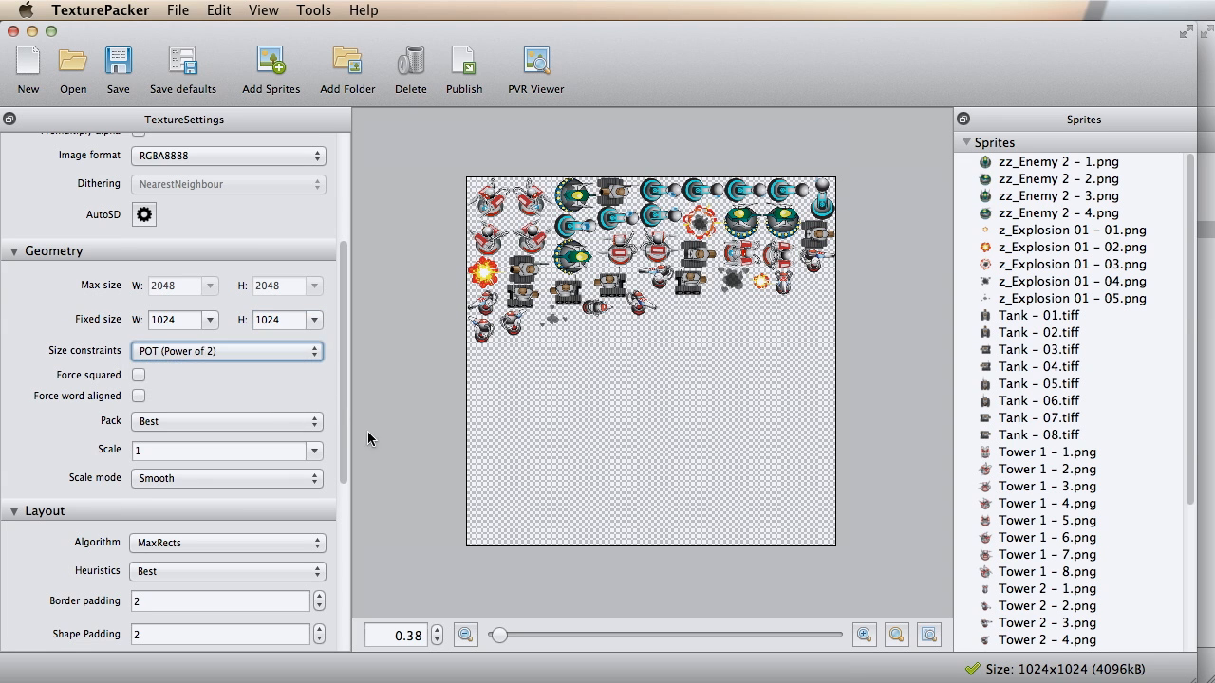
Step: Set the layout algorithm to Basic and sort the sprites by Name
scroll(313, 491, down, 5)
click(243, 315)
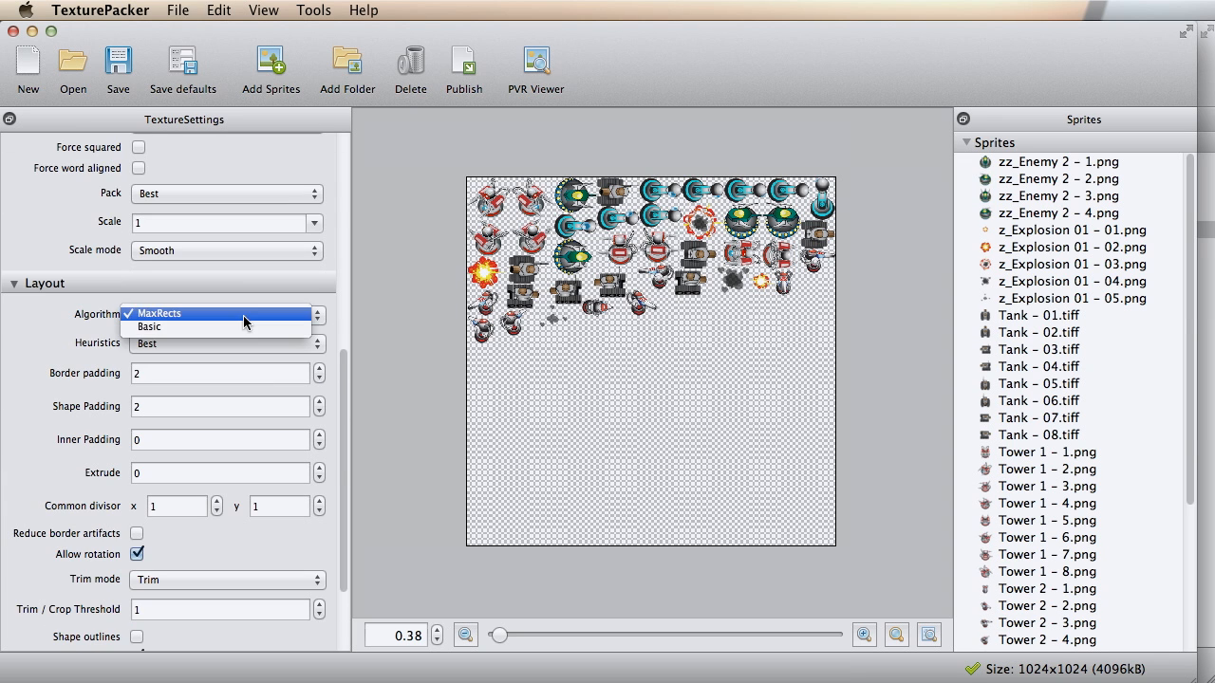
click(243, 326)
click(203, 341)
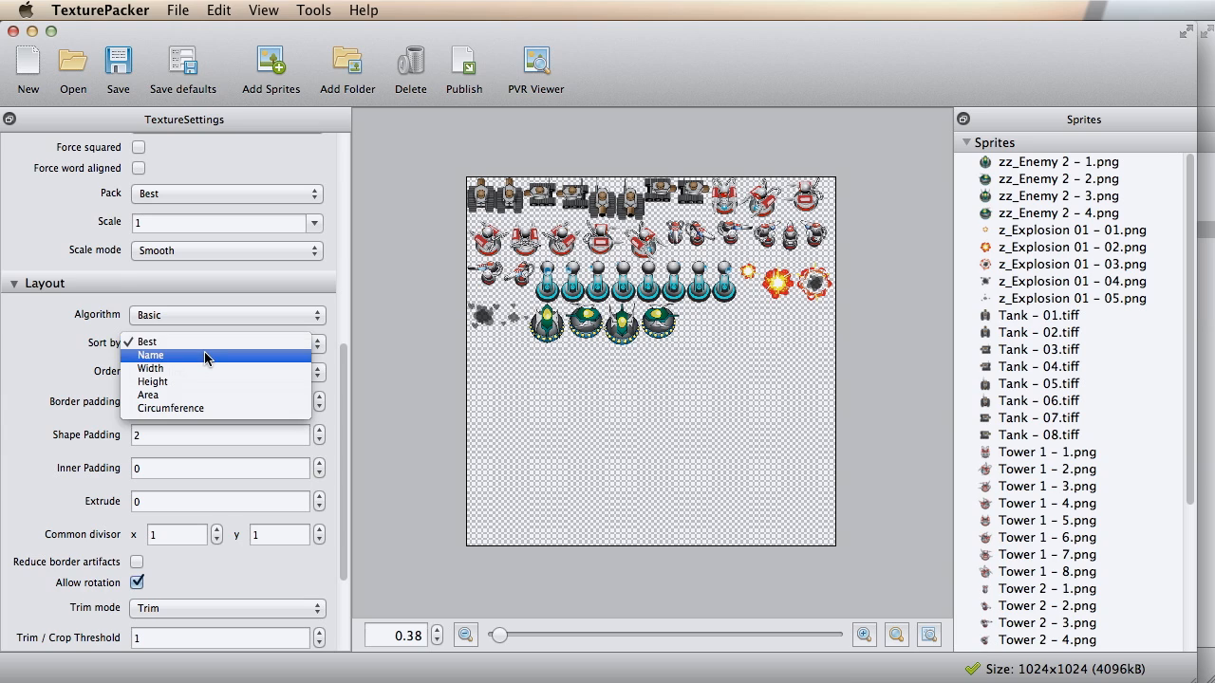
click(201, 351)
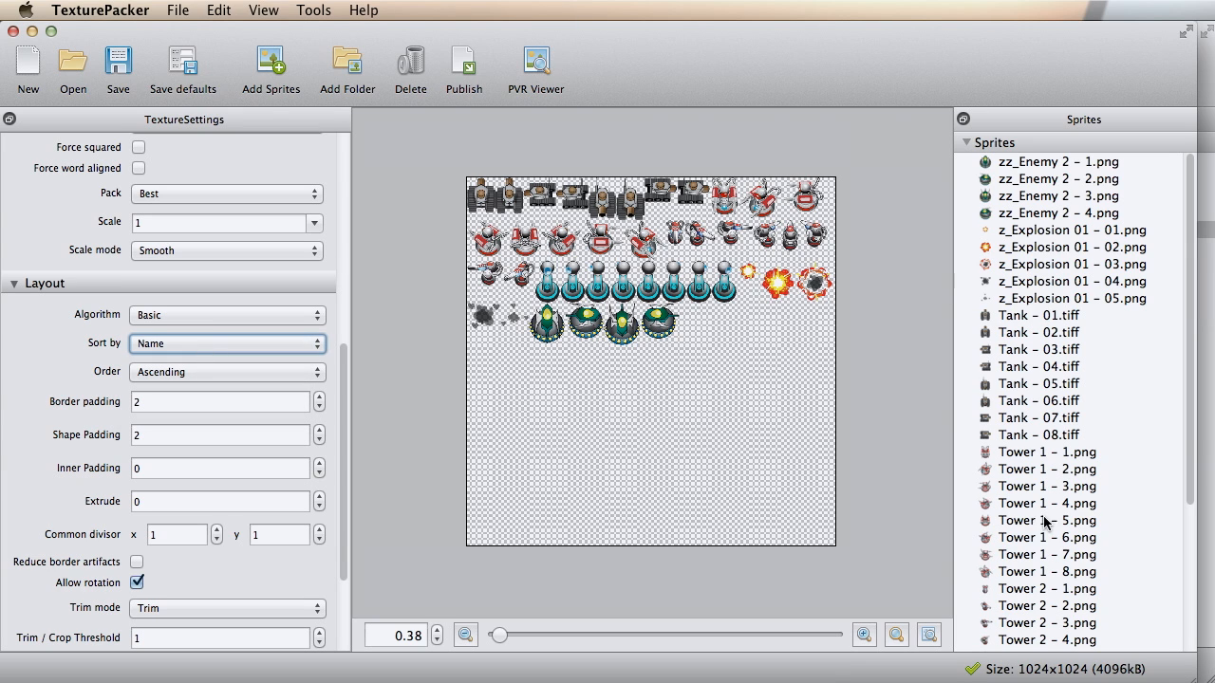
Step: Set the border padding and shape padding to 0
key(Tab)
text(0)
key(Tab)
text(0)
Step: Disallow sprite rotation and set the trim mode to None in the sheet's layout settings
scroll(55, 461, down, 5)
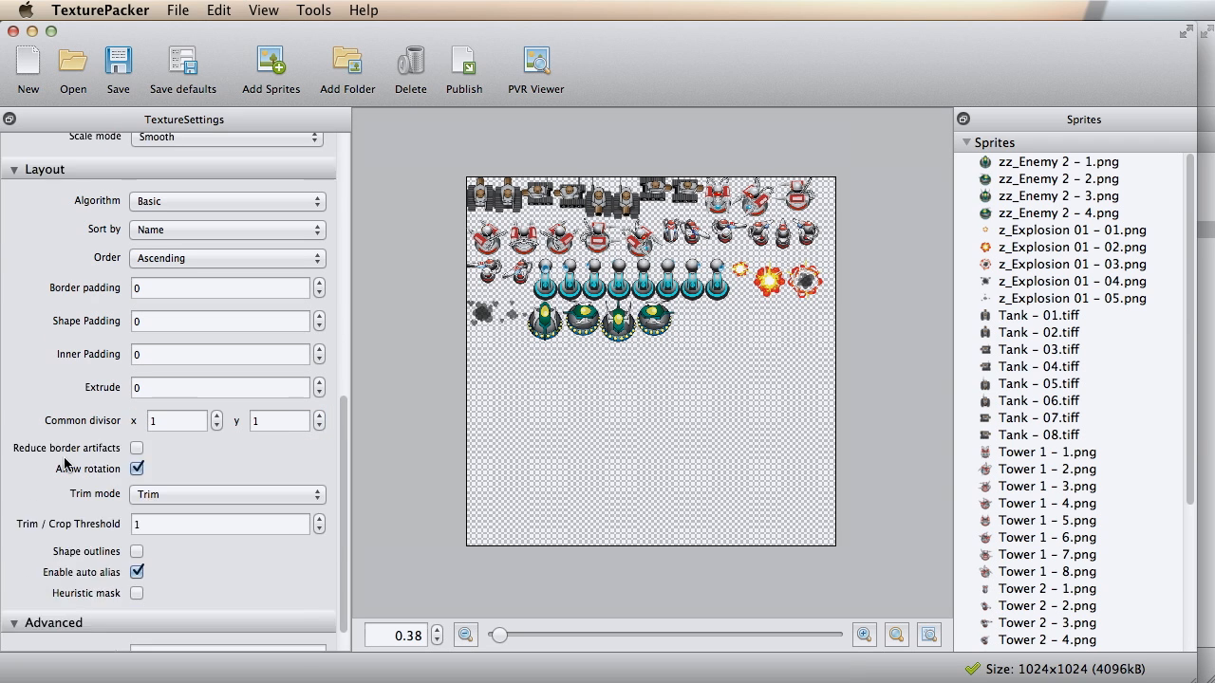
click(136, 432)
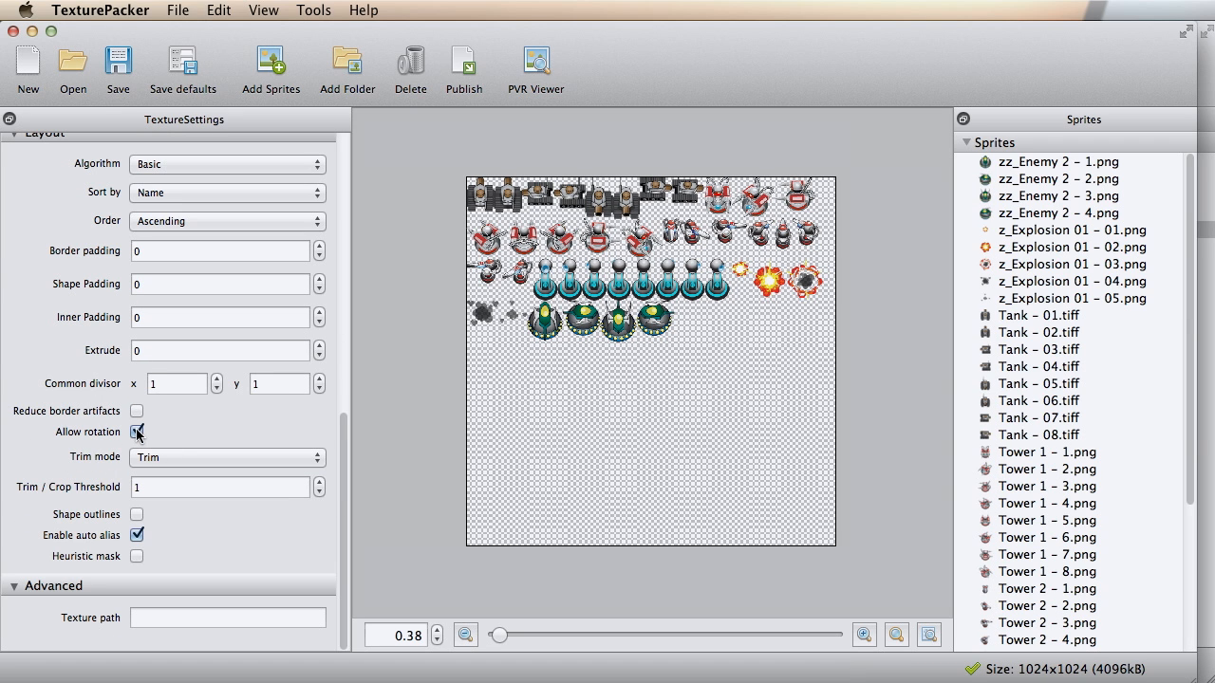
click(285, 457)
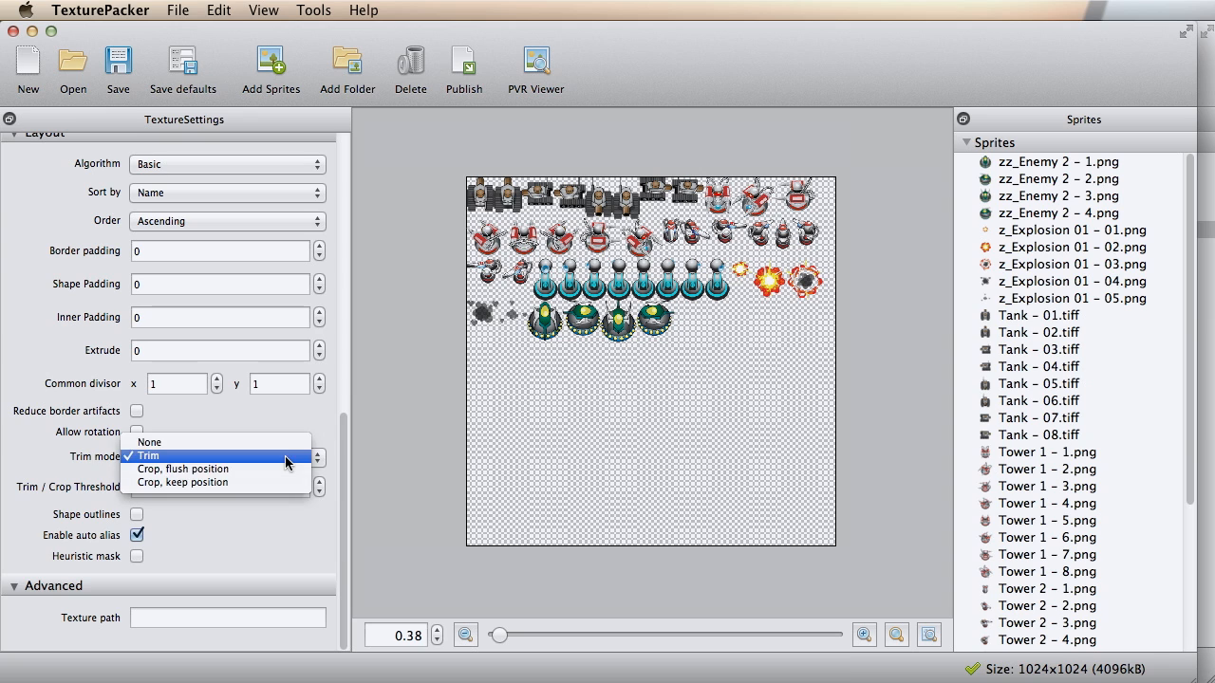
click(284, 441)
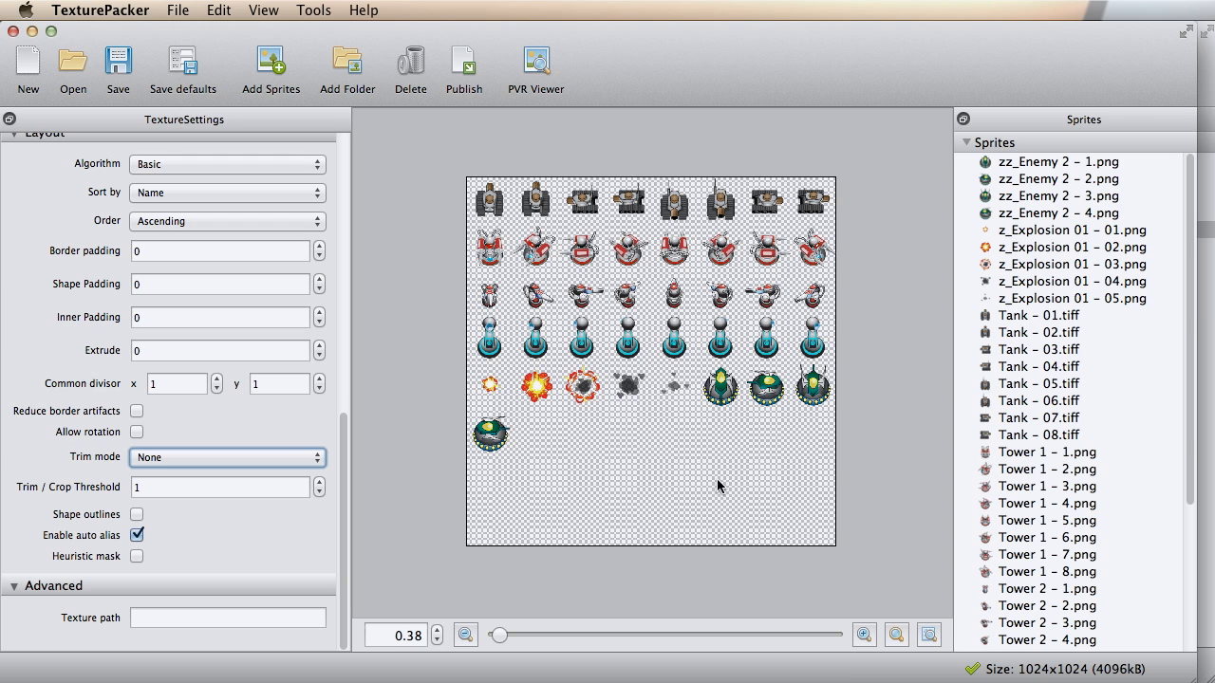
click(252, 529)
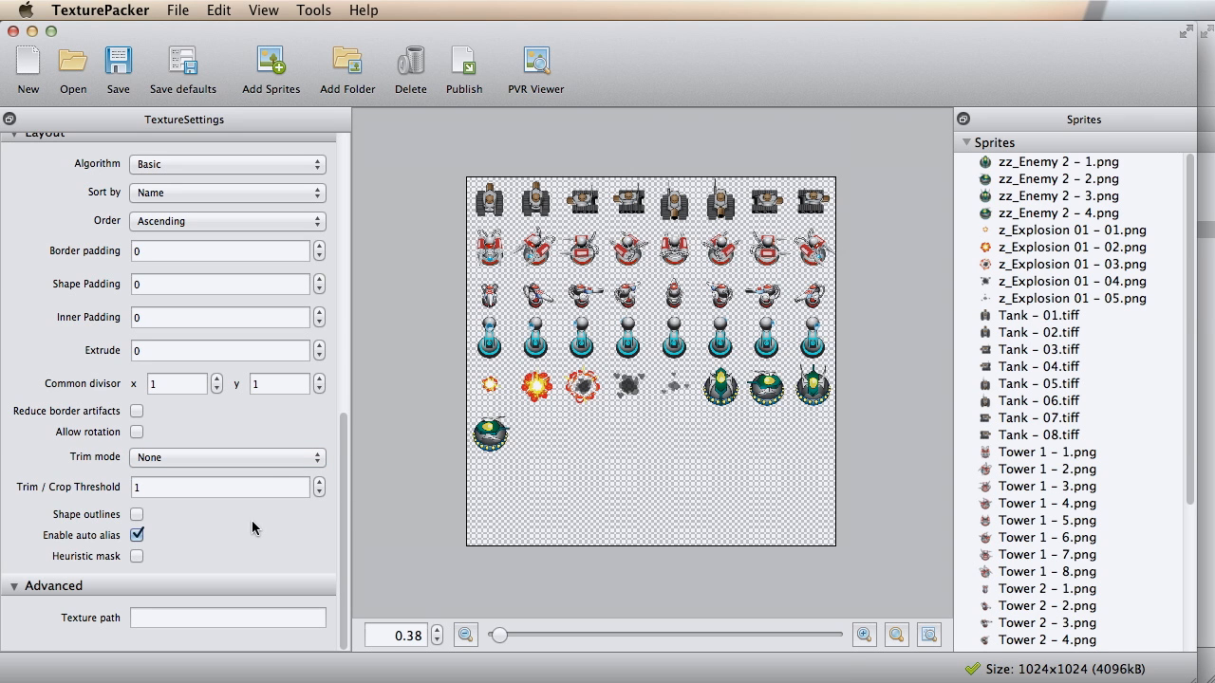
Step: Save the project as Tower Sprite Sheet in the Example Sprite Sheets folder and publish the sheet
scroll(336, 427, up, 10)
drag(343, 400, 327, 112)
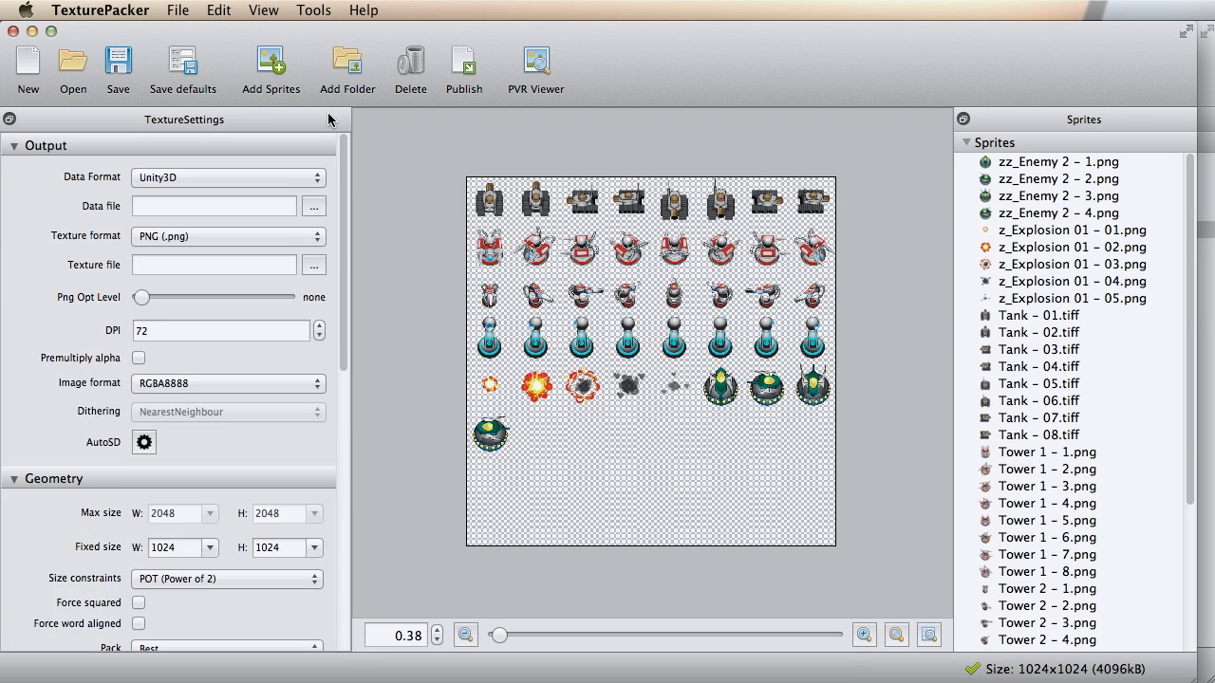
click(117, 64)
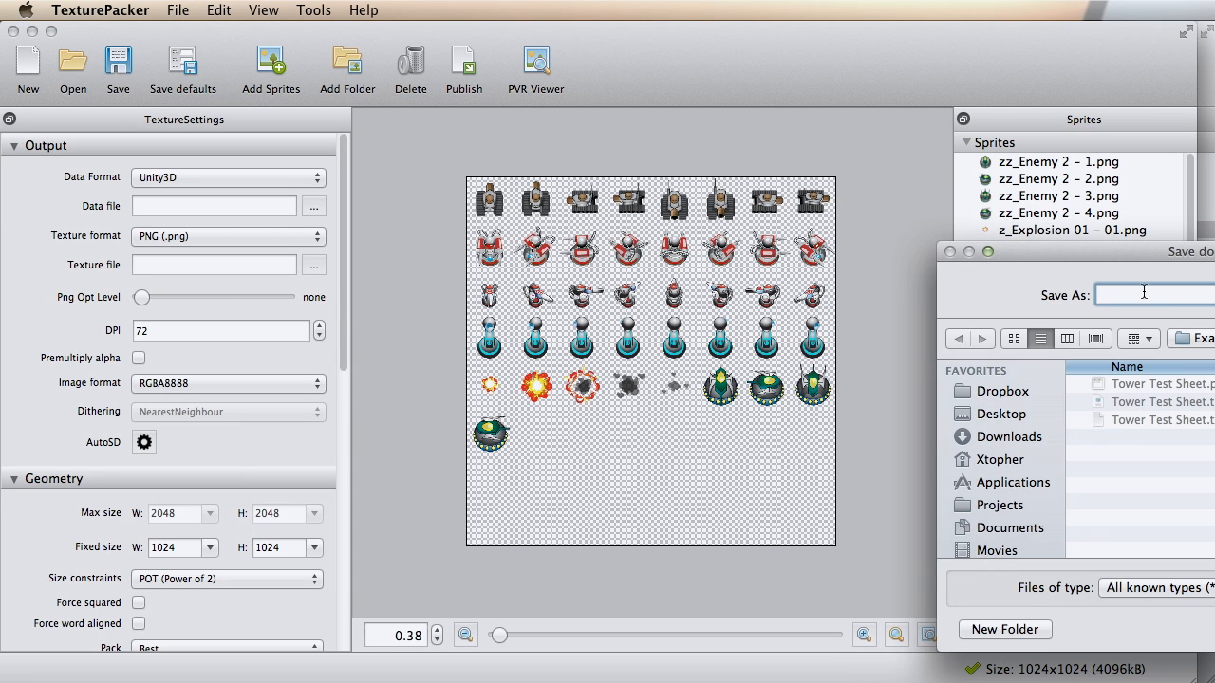
drag(1130, 249, 572, 152)
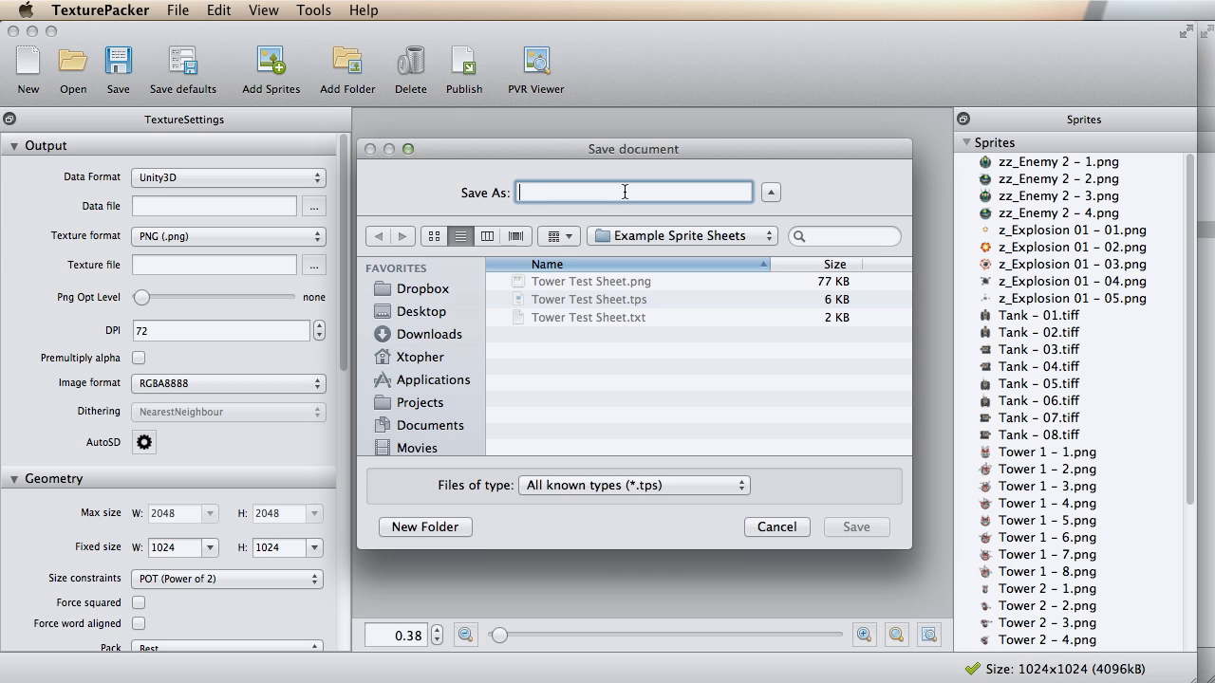
text(To)
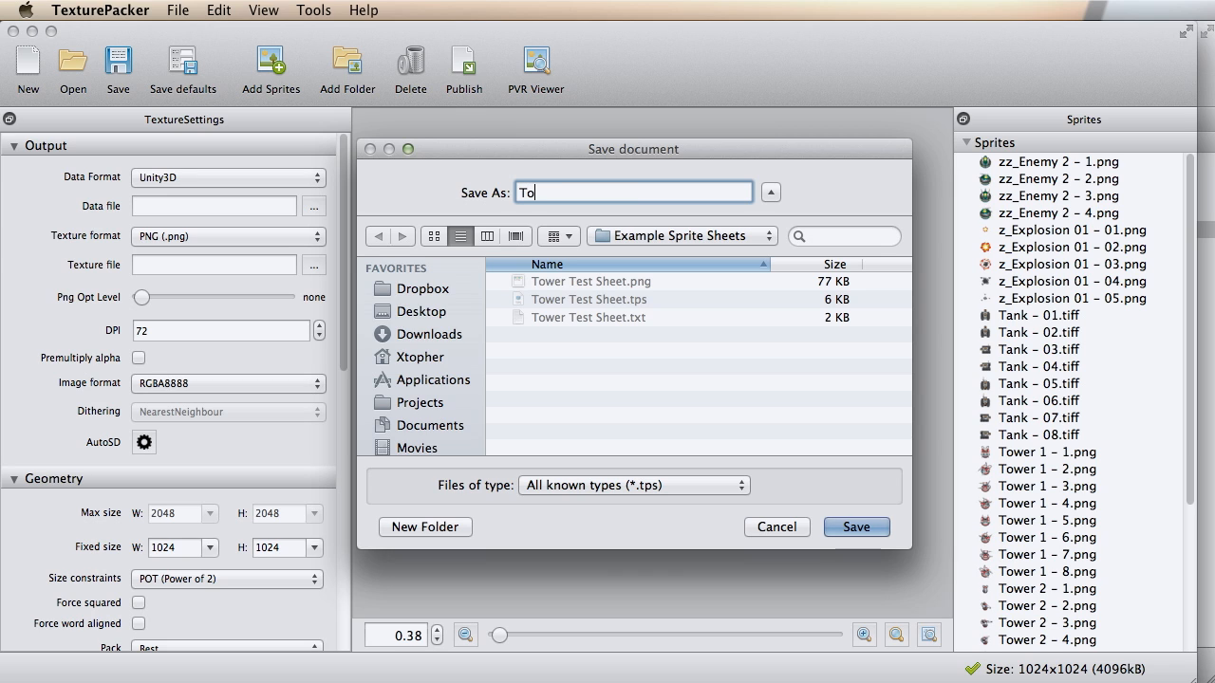
text(wer Sprite Sheet)
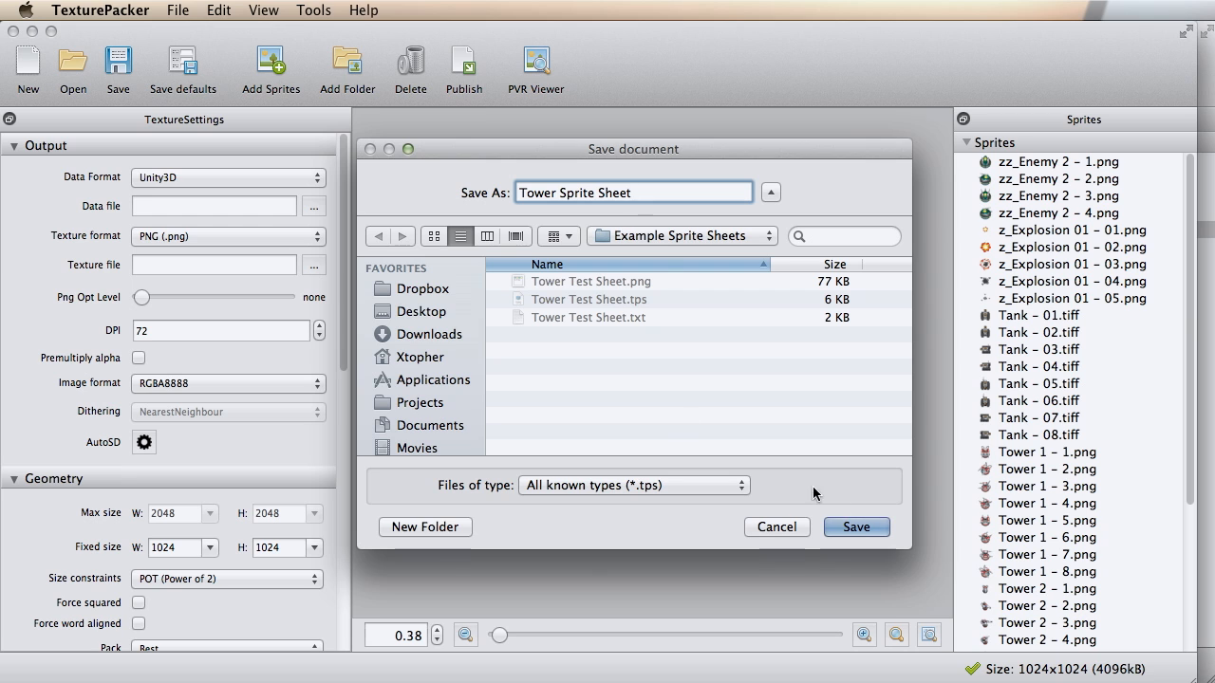
click(867, 531)
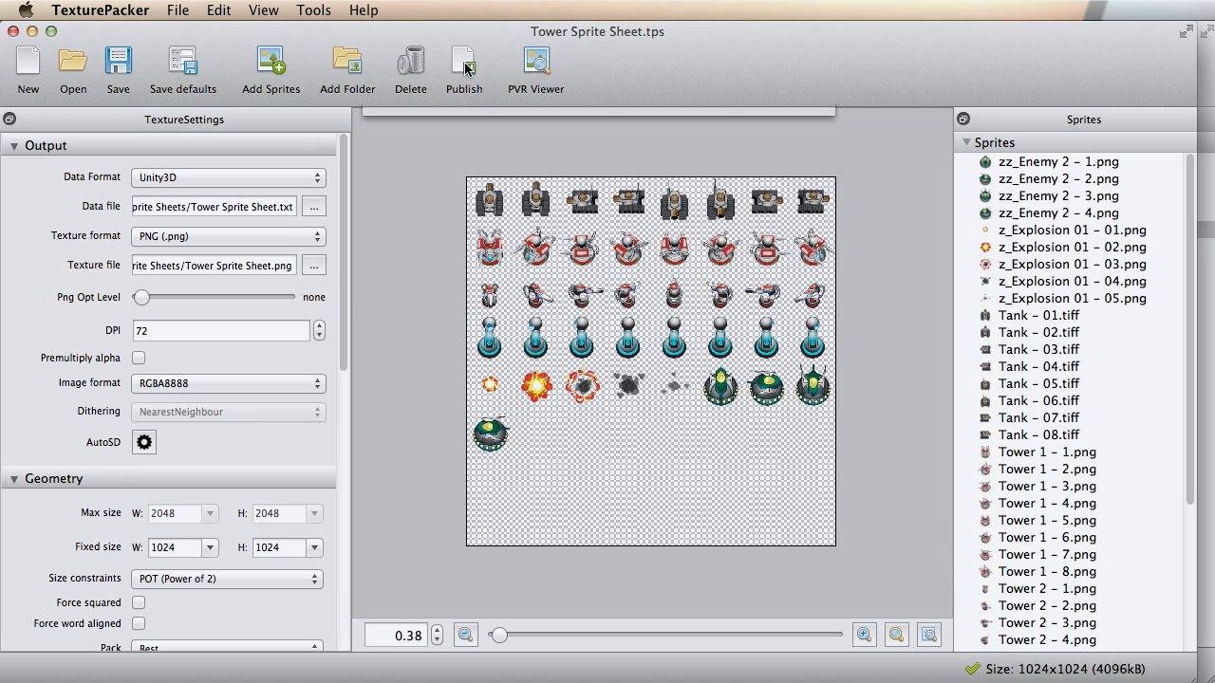
click(464, 66)
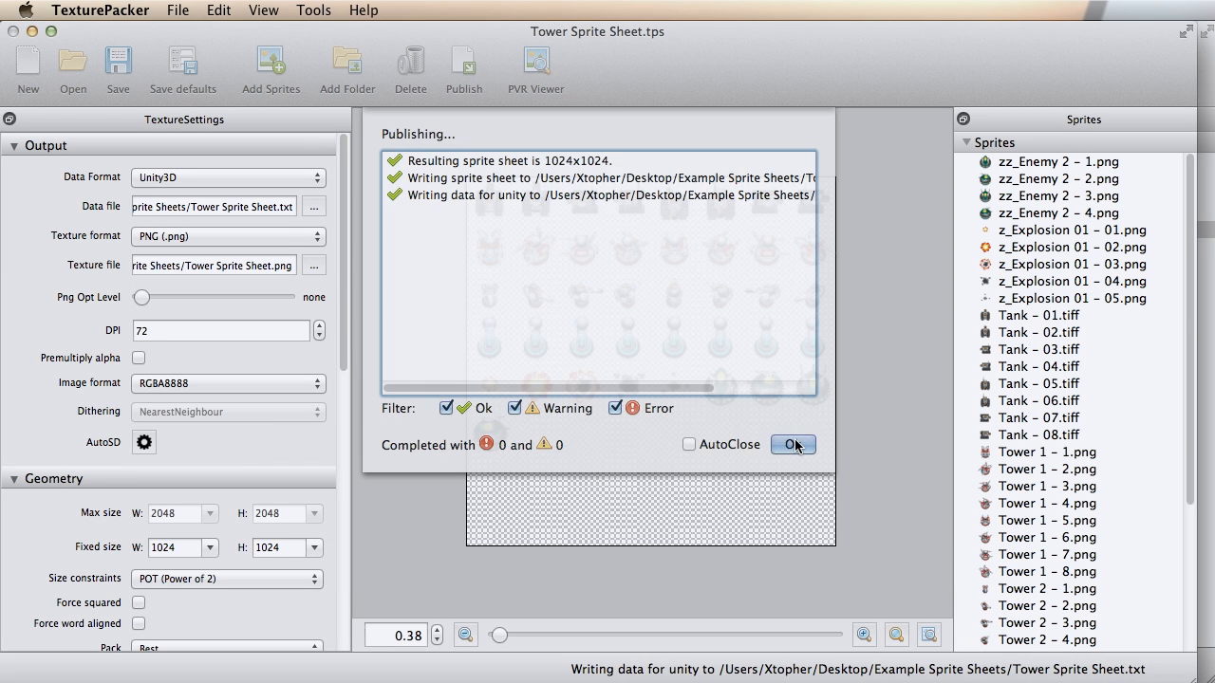
click(794, 445)
Step: Open the published Tower Sprite Sheet.png from Finder in Preview, examine the whole sprite grid, and close the image and folder windows
key(super+Tab)
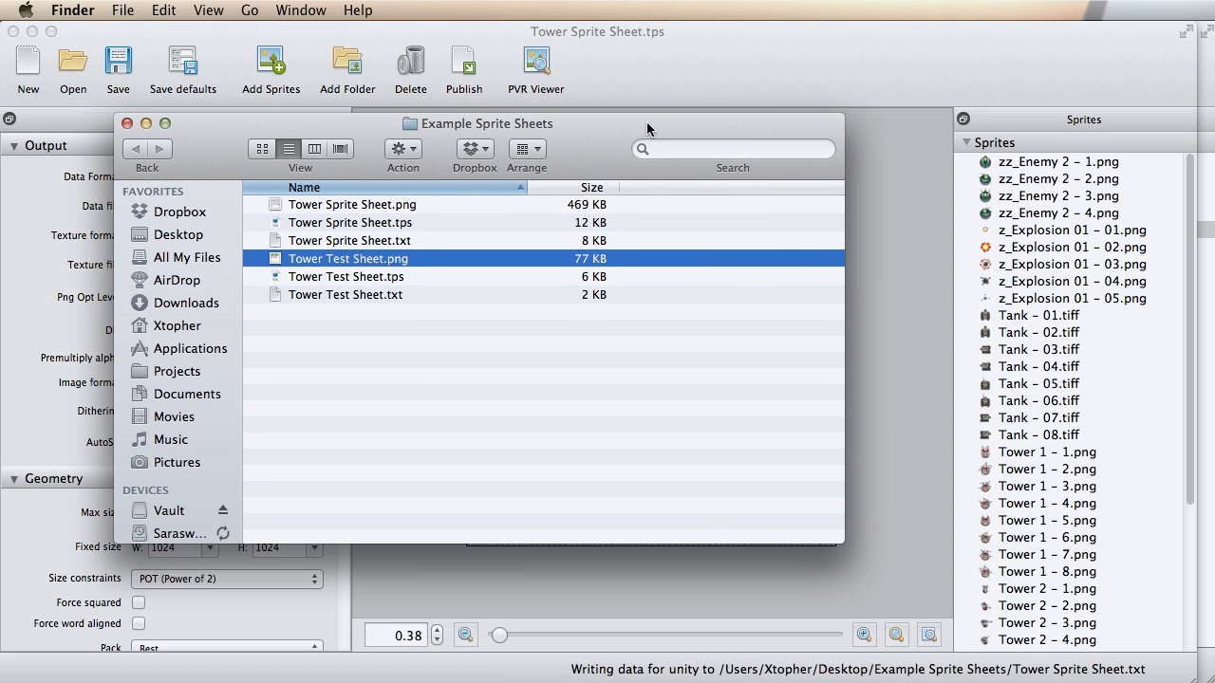
click(334, 361)
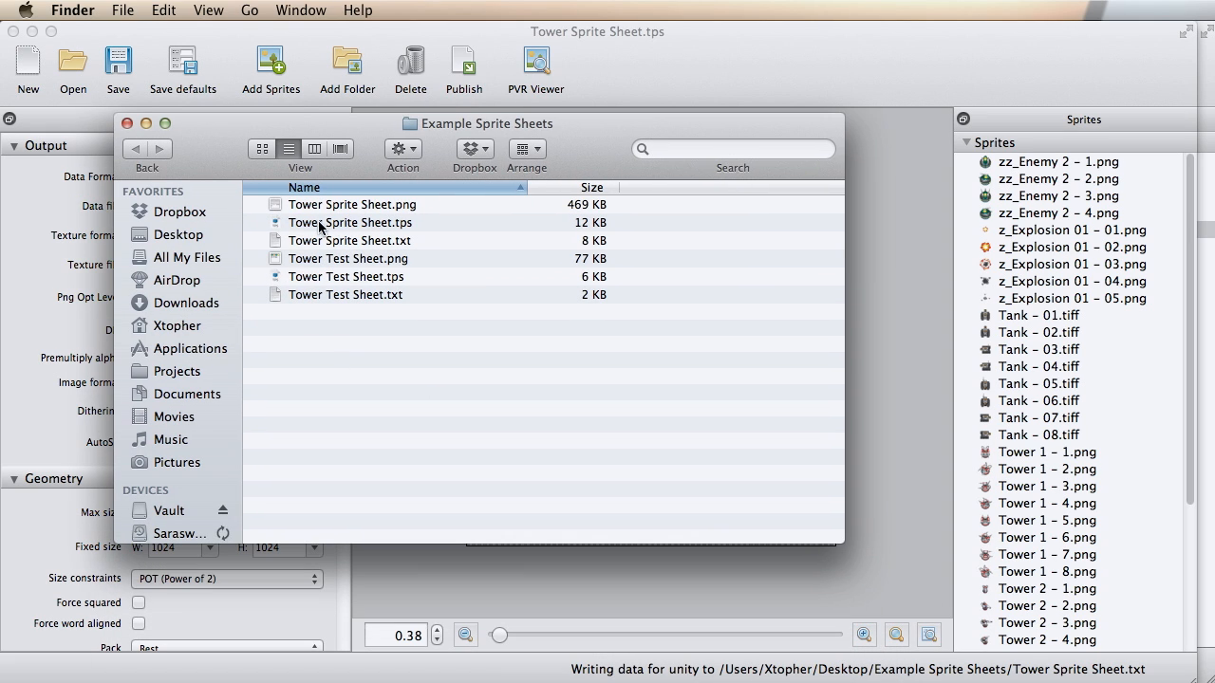
double_click(343, 206)
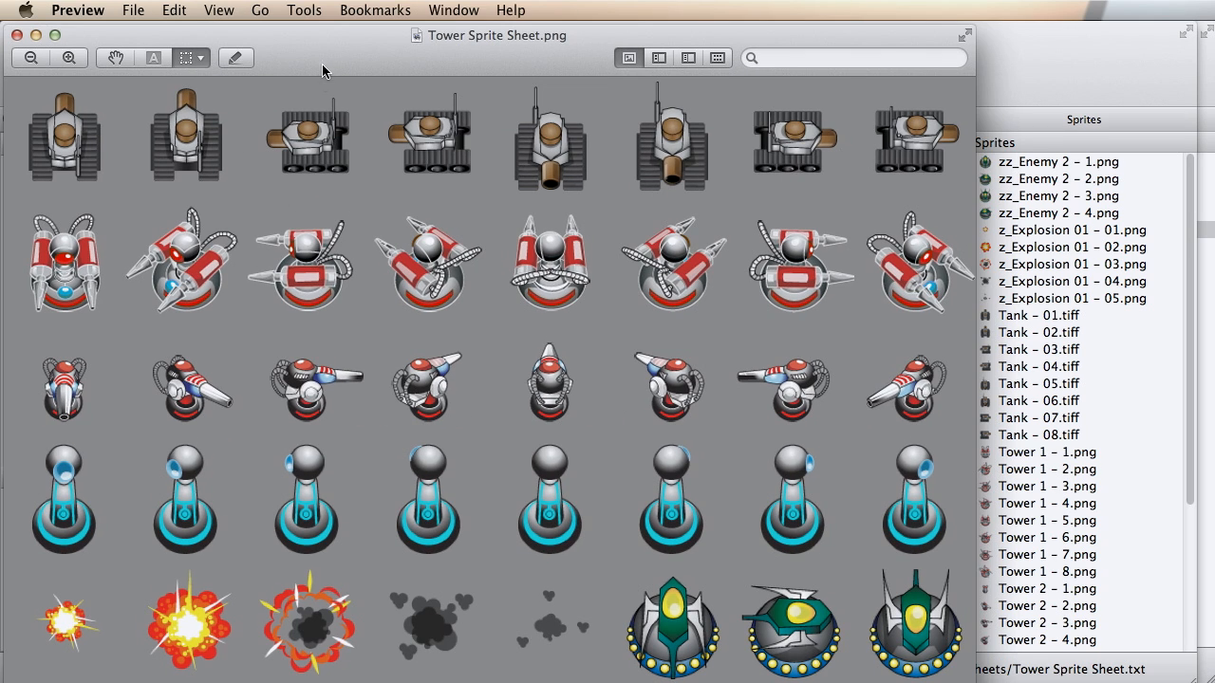
drag(327, 46, 406, 8)
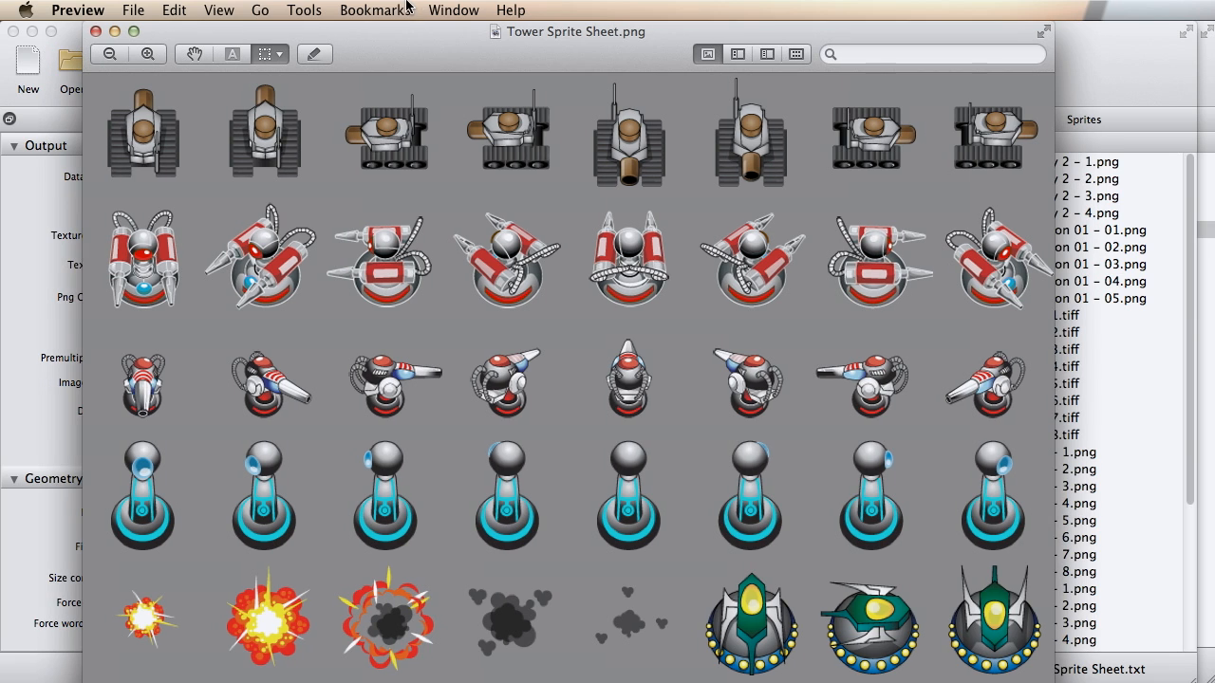
key(super+0)
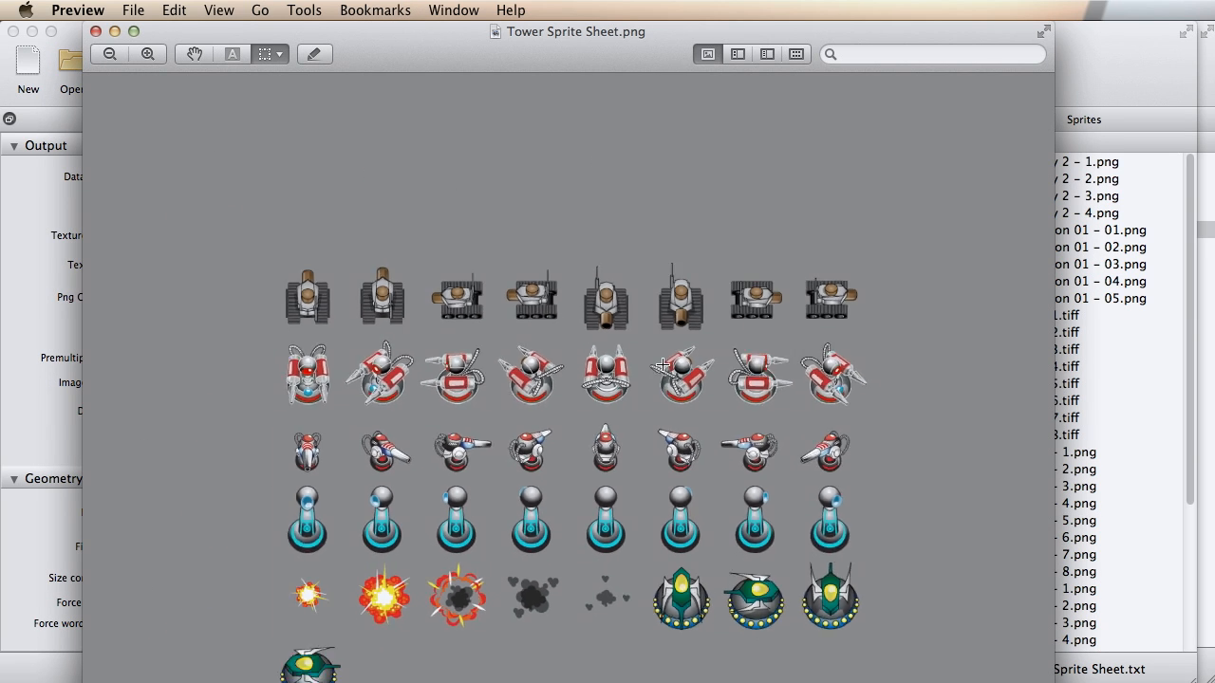
drag(1050, 680, 734, 594)
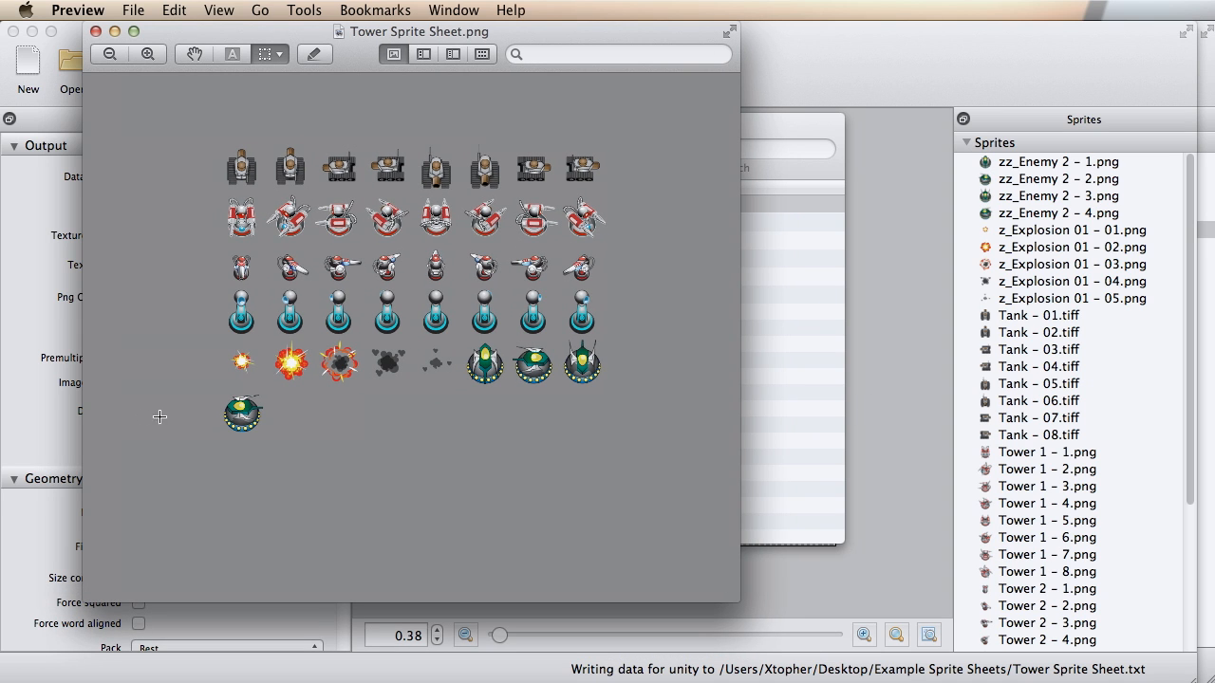
drag(554, 32, 634, 88)
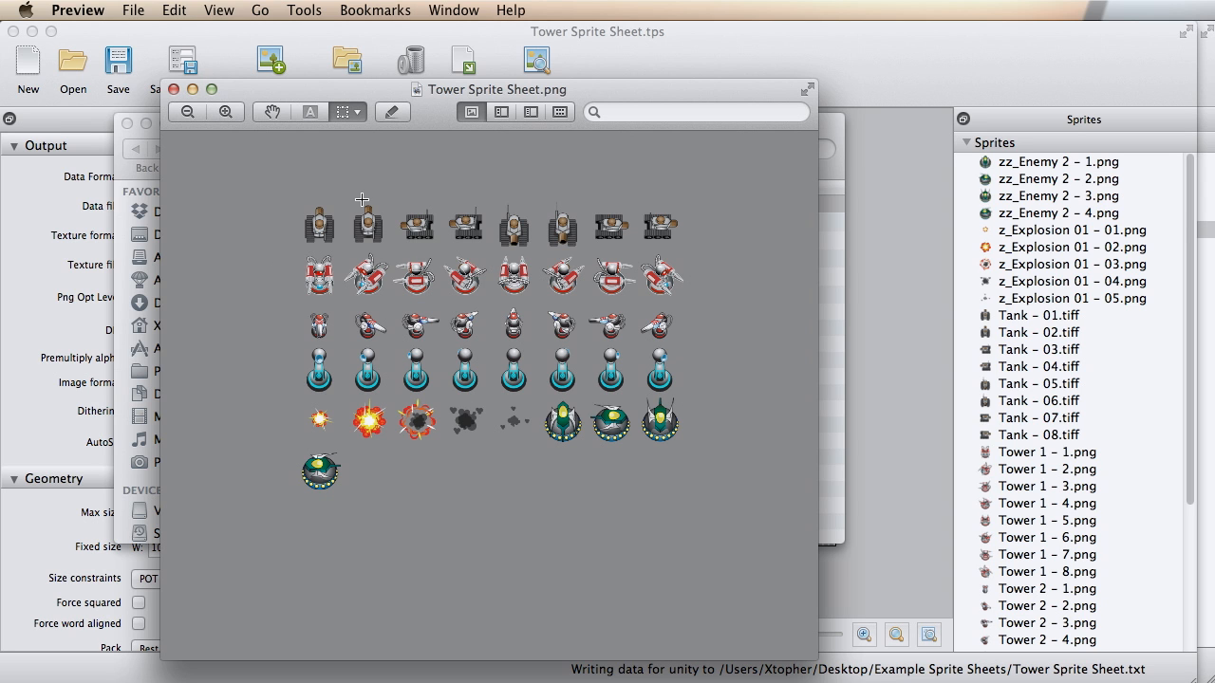
key(super+w)
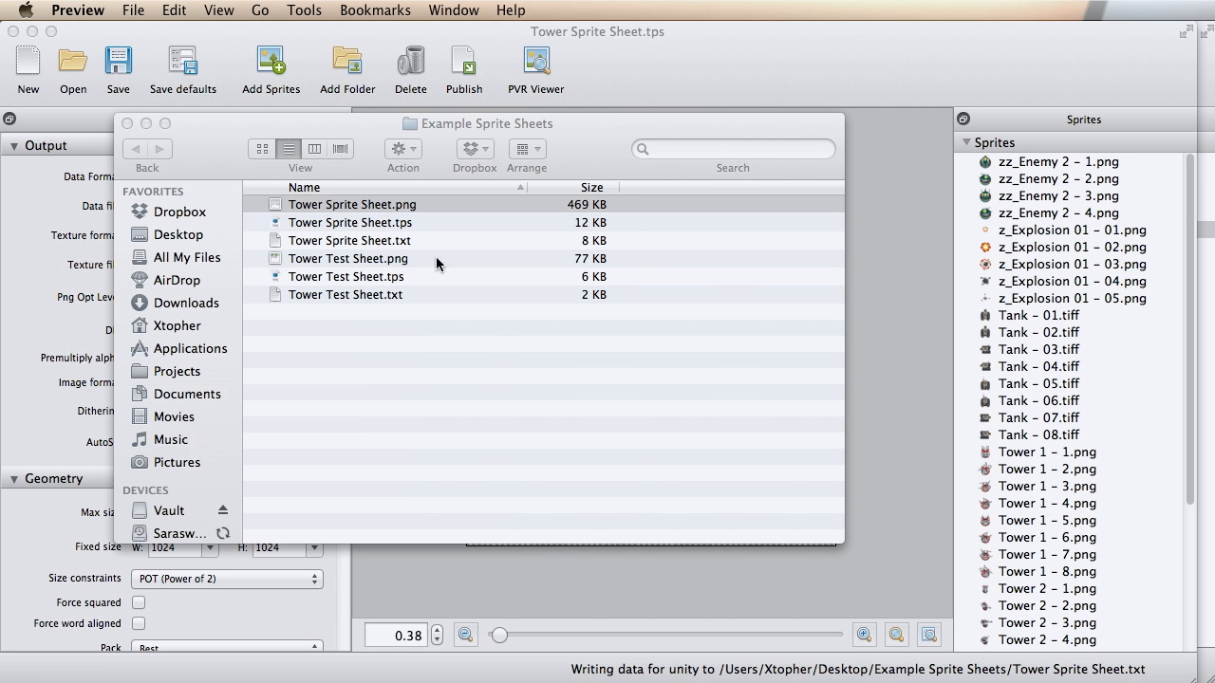
click(394, 133)
key(super+w)
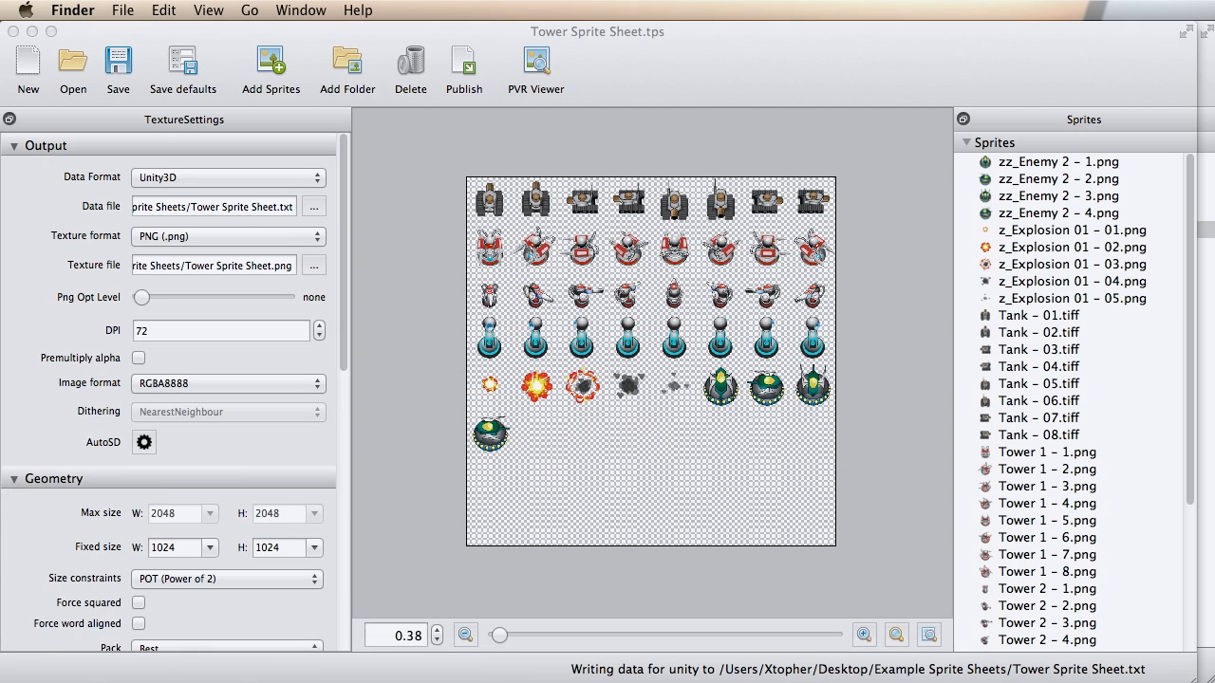
Step: Switch to Unity, import the Tower Sprite Sheet image into the project's Textures folder and select the imported texture
click(994, 653)
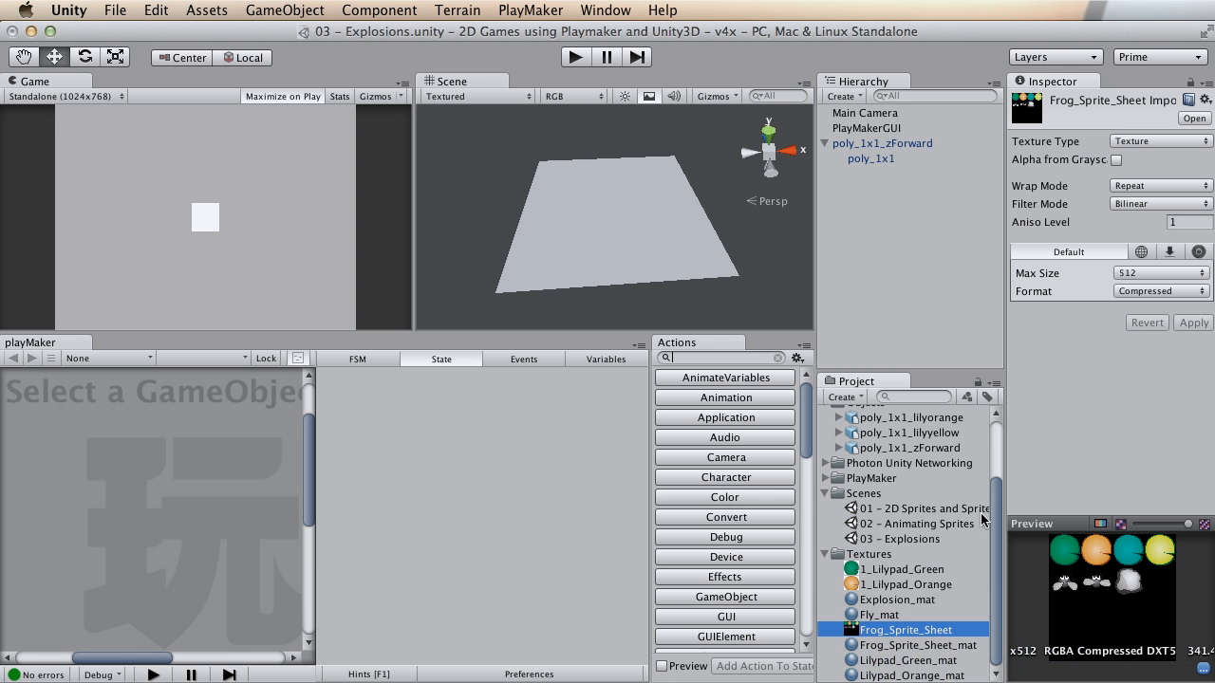
drag(906, 630, 884, 562)
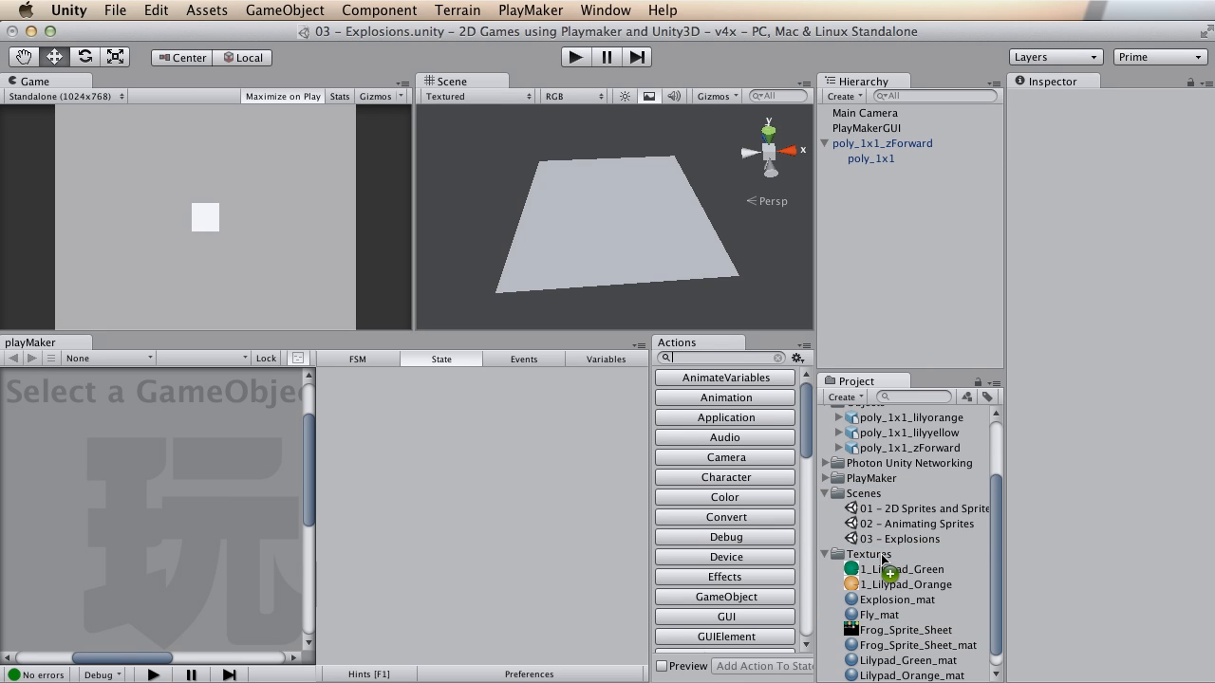
scroll(885, 565, down, 1)
click(885, 676)
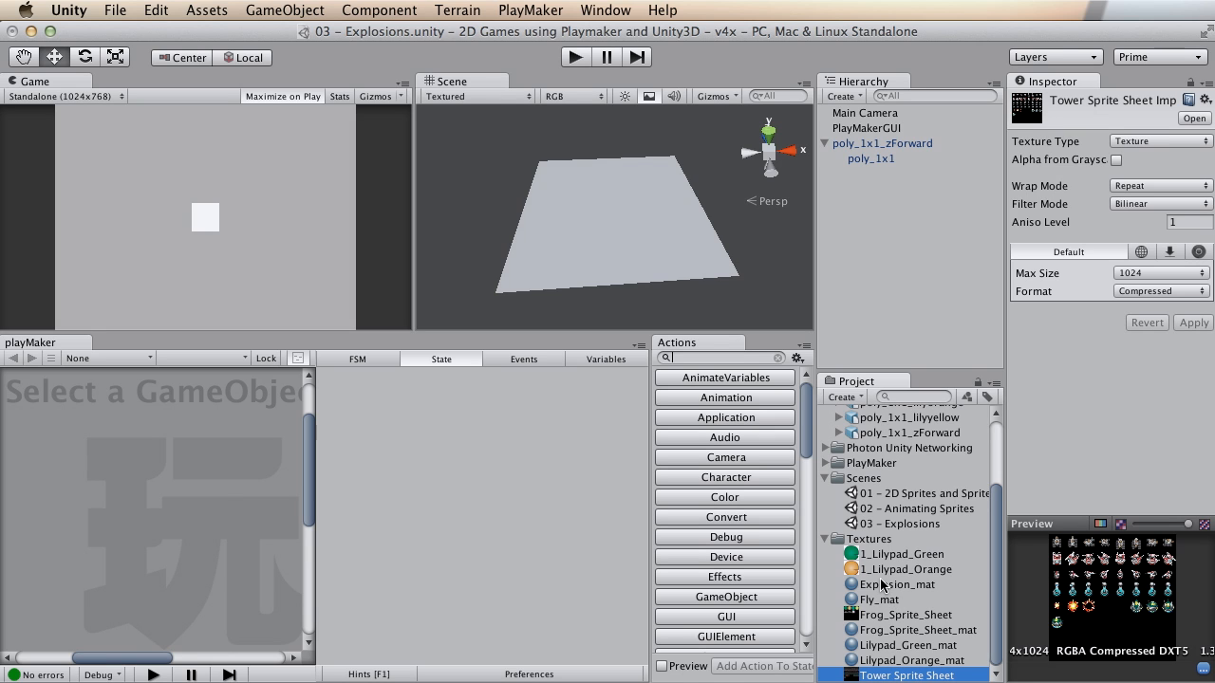
Step: Assign the Tower Sprite Sheet texture to Explosion_mat as its base texture
click(892, 586)
drag(881, 676, 1173, 221)
alt+drag(681, 238, 740, 356)
Step: Change Explosion_mat's shader to Unlit/Transparent
click(1107, 119)
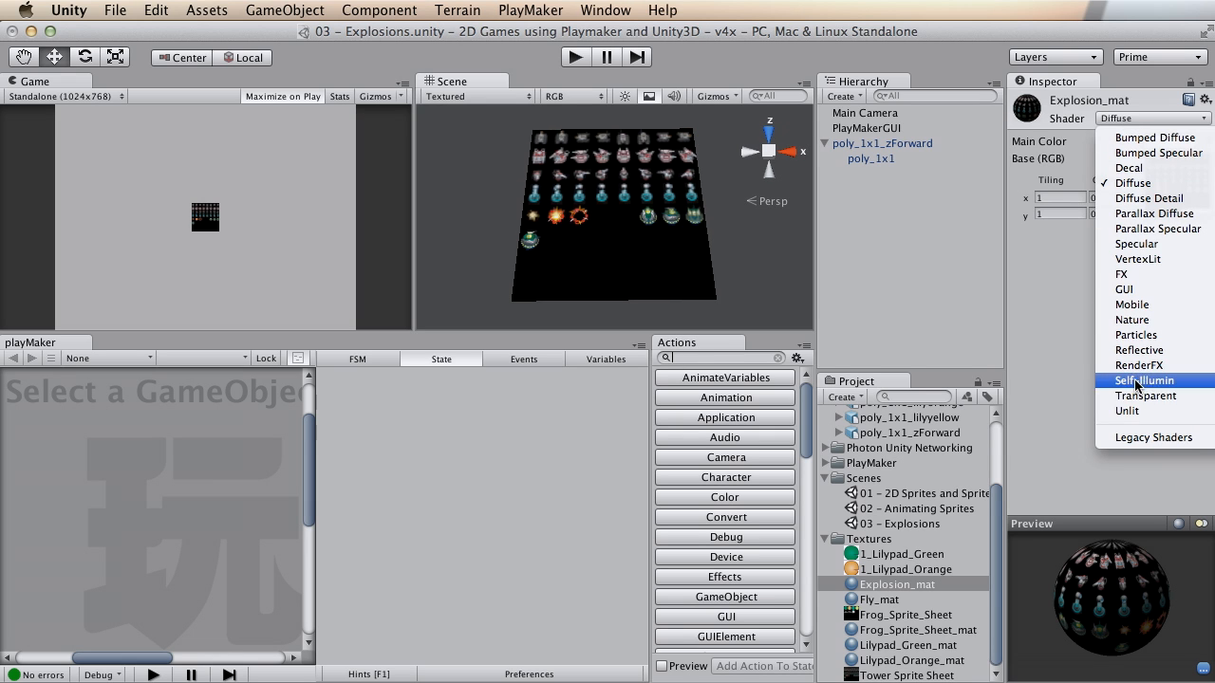
click(1053, 426)
alt+drag(617, 162, 641, 190)
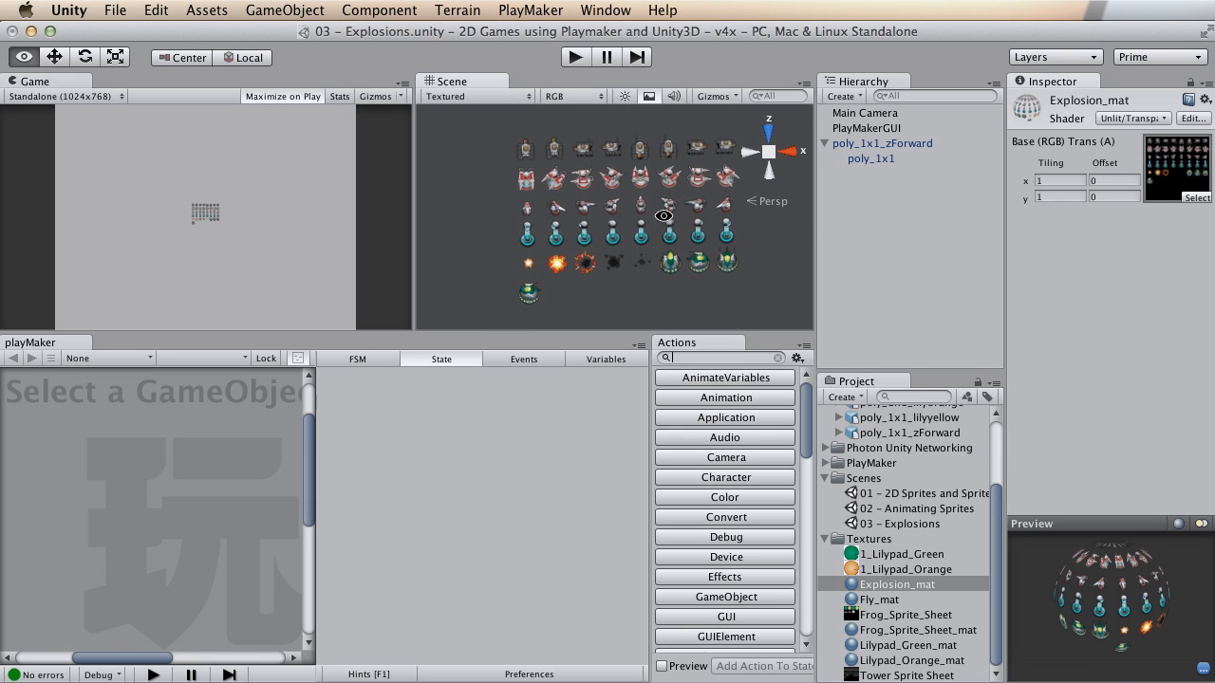
Step: Enlarge the Scene and Game views and set Explosion_mat's texture tiling to 0.125 in both x and y
drag(596, 332, 584, 474)
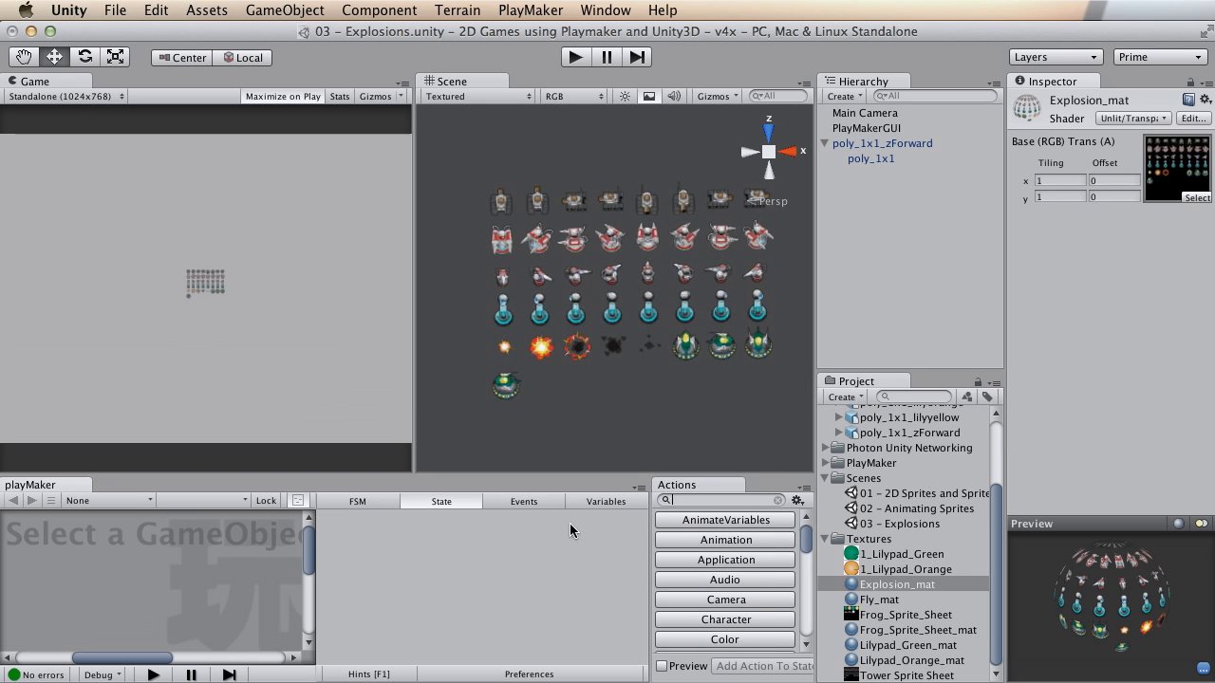
middle_drag(680, 294, 653, 273)
click(1063, 178)
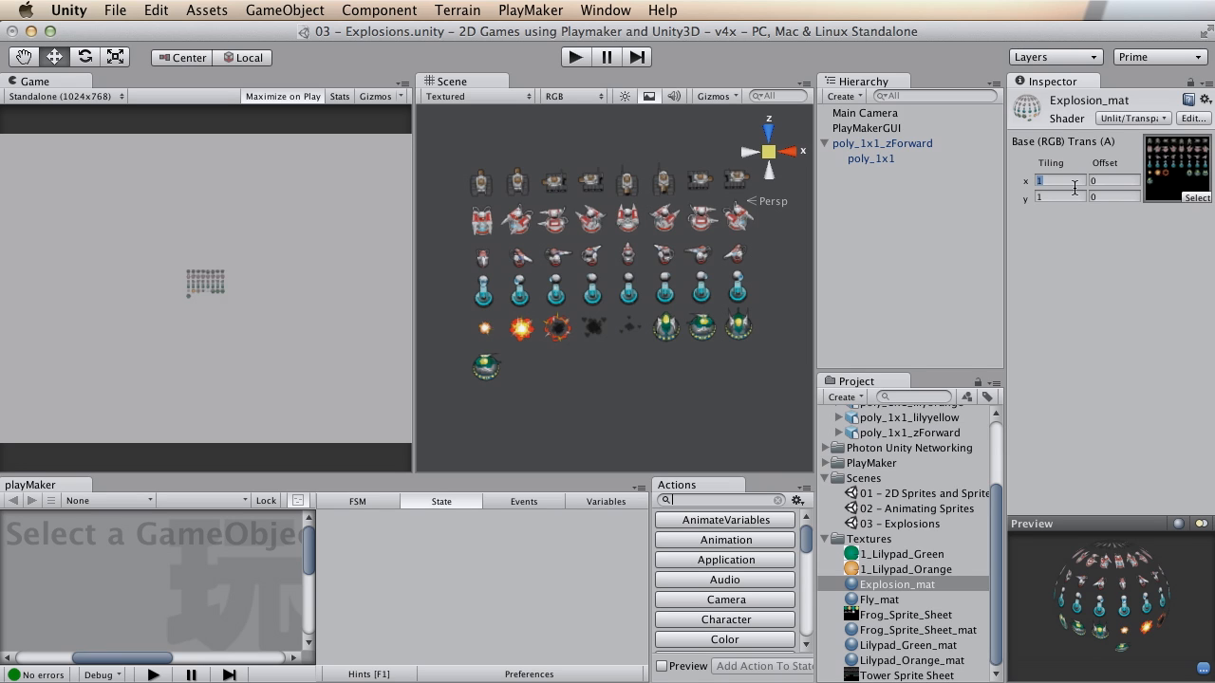
text(.1)
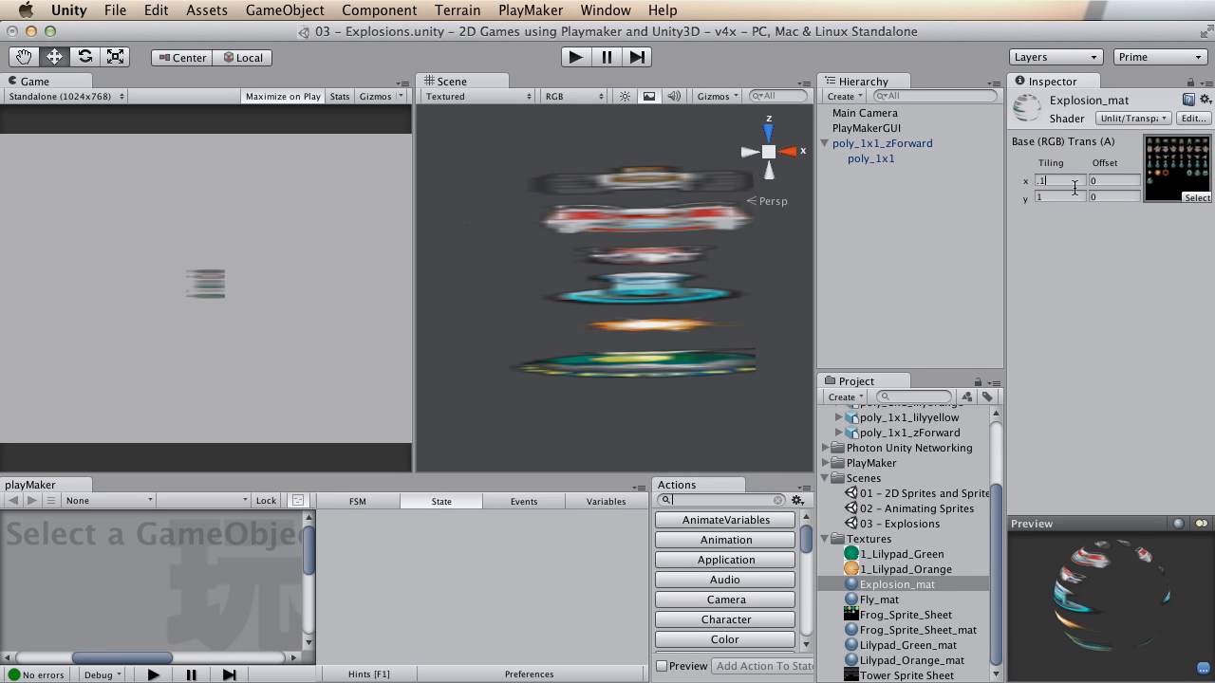
text(25)
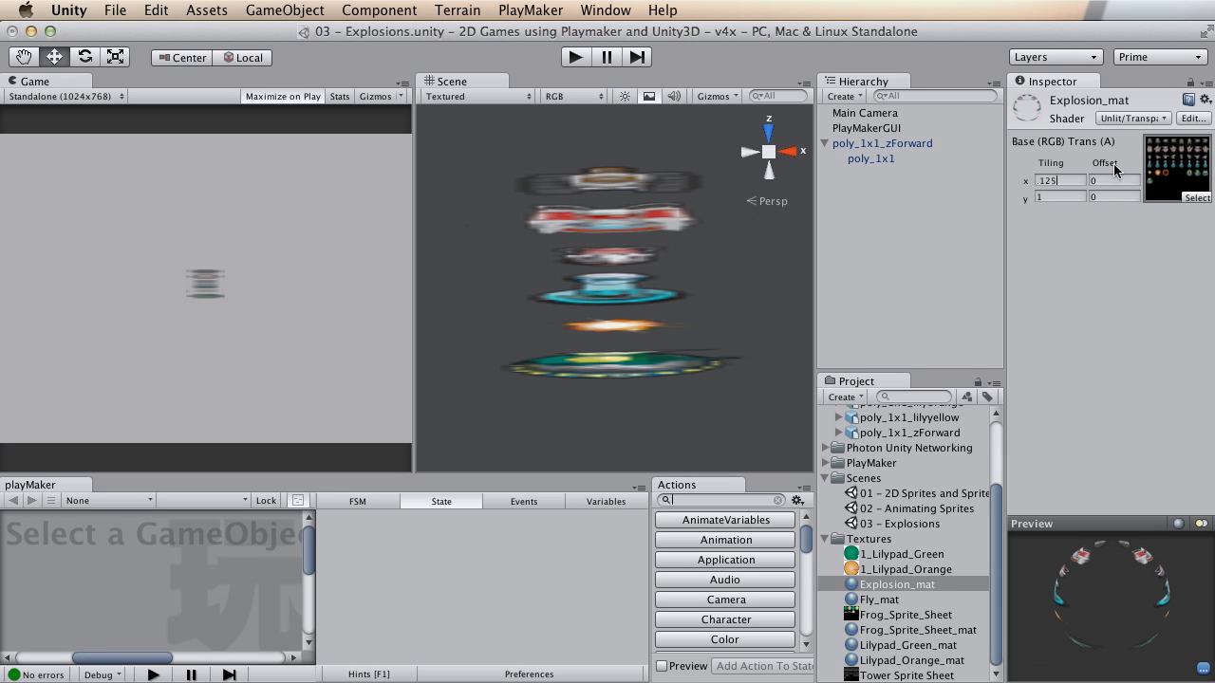
key(Return)
key(super+c)
click(1055, 196)
key(super+v)
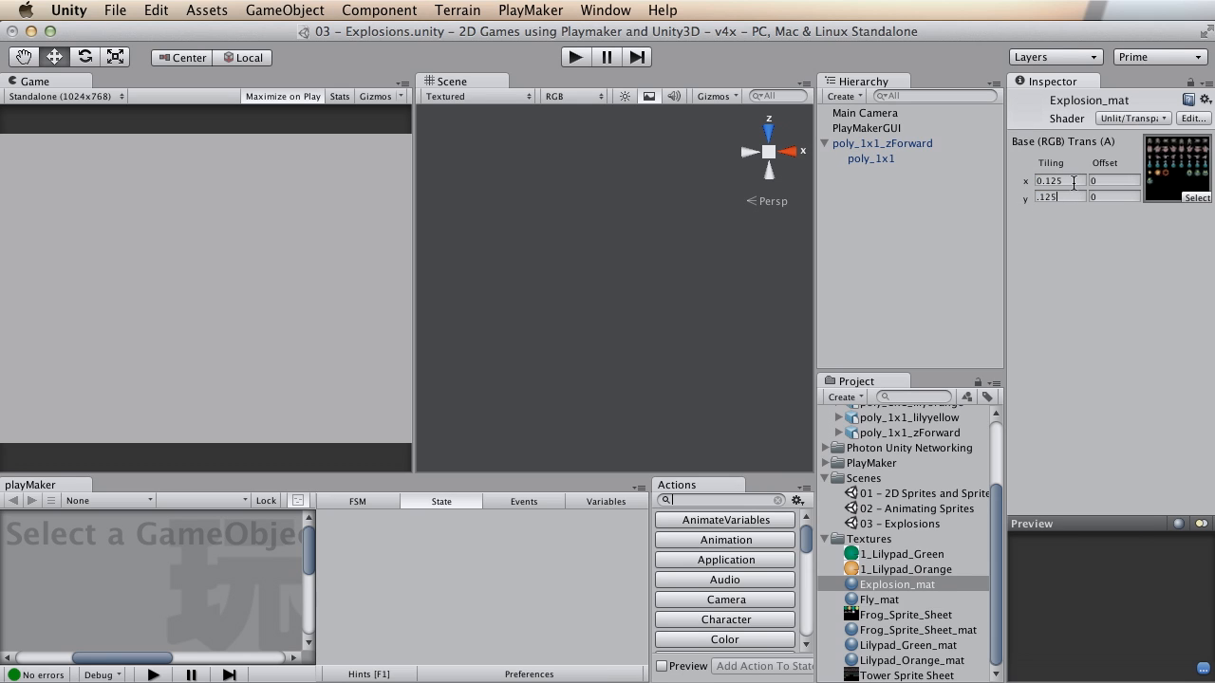
Step: Try y offsets of 0.5 and 0.25 on Explosion_mat's texture to find the explosion row
click(1116, 197)
text(.5)
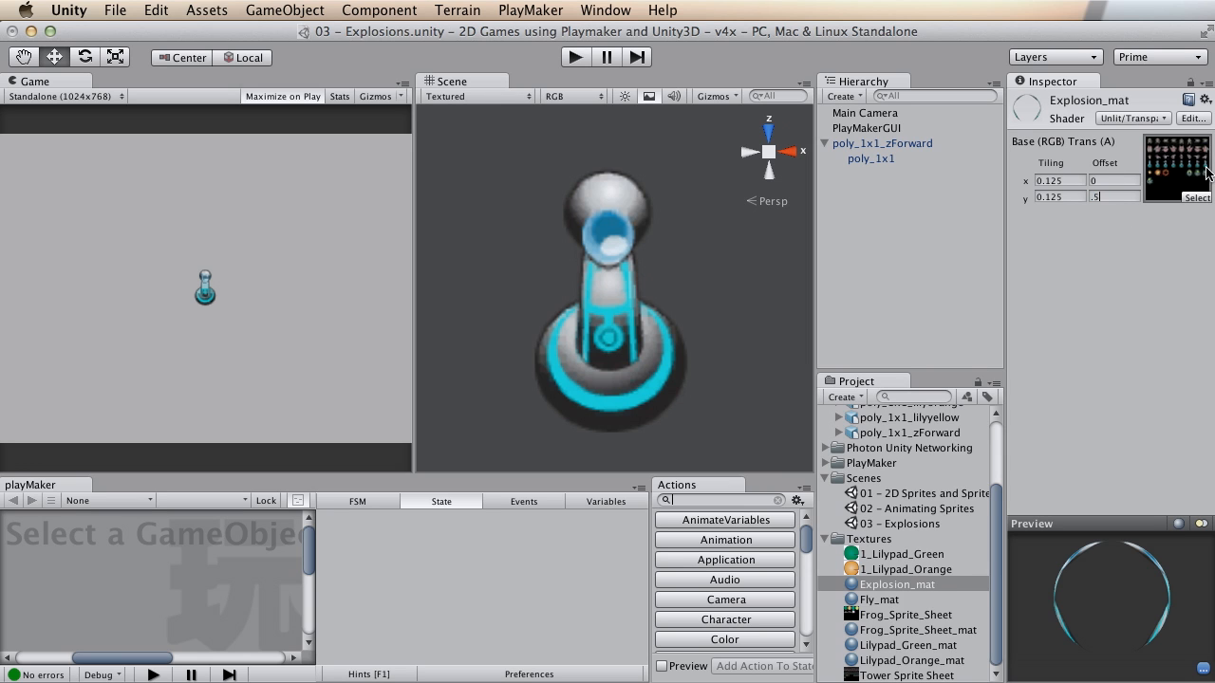
key(Return)
text(.25)
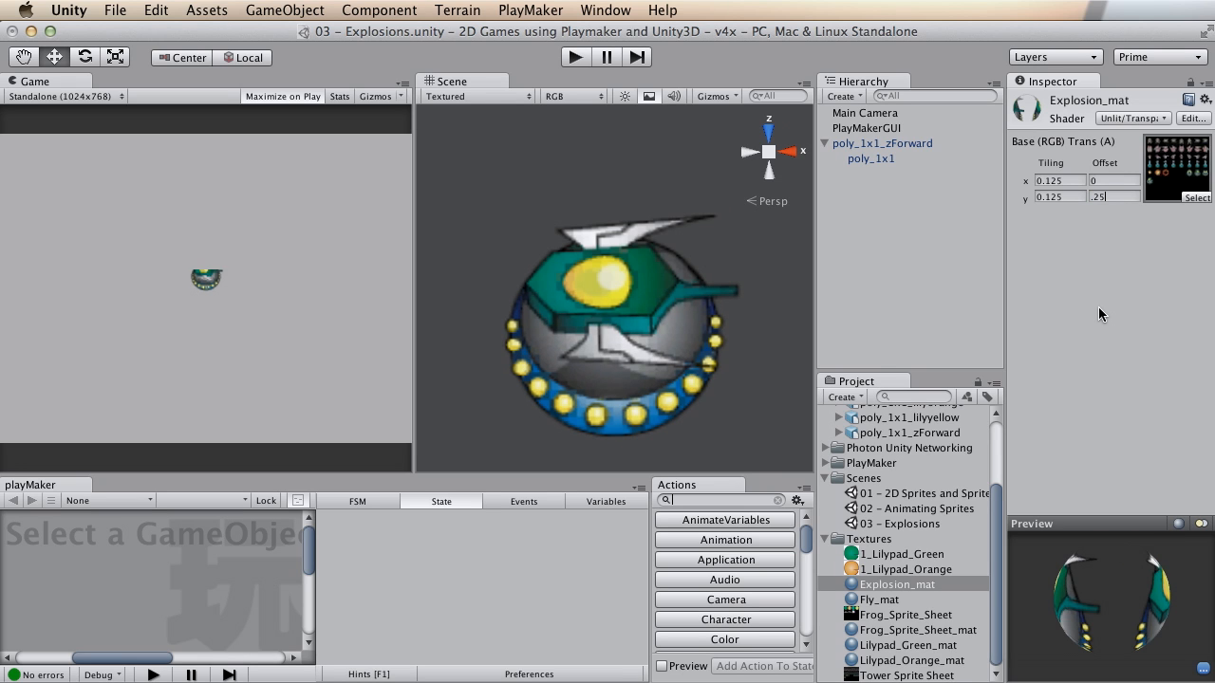
Step: Set the y offset of Explosion_mat's texture to 0.375 for the first explosion frame
key(BackSpace)
key(BackSpace)
text(375)
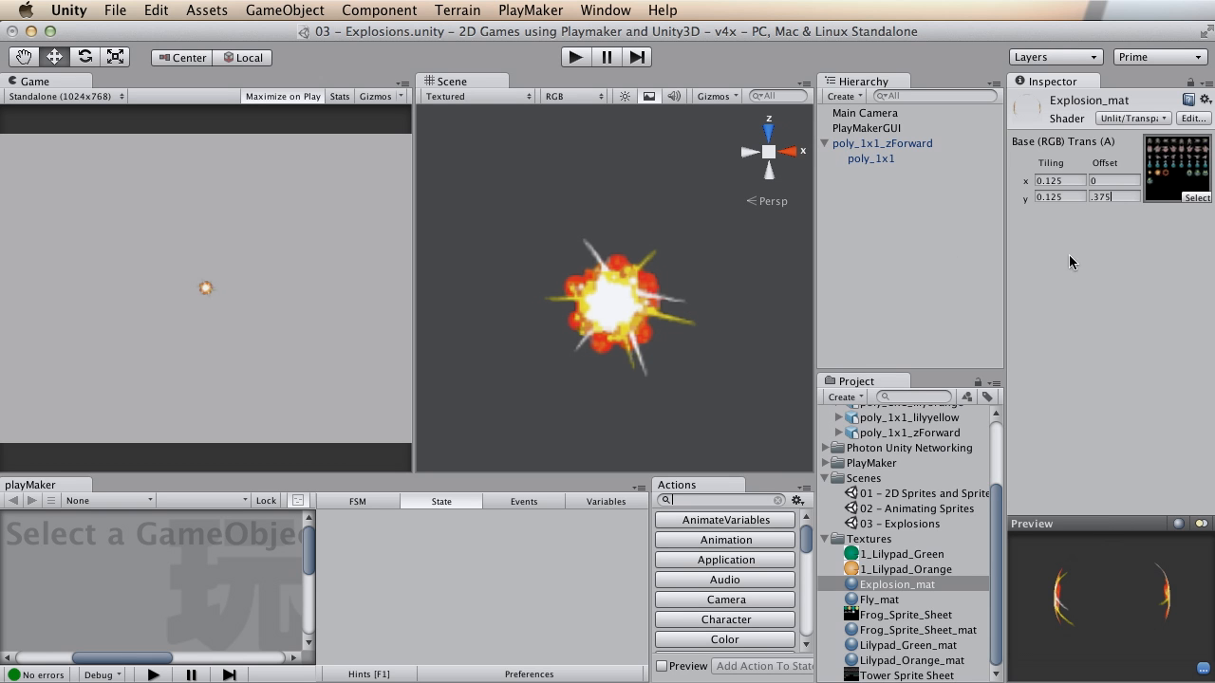
Step: Open the Tower Sprite Sheet image in Preview and examine the order of the explosion frames in its row
double_click(906, 675)
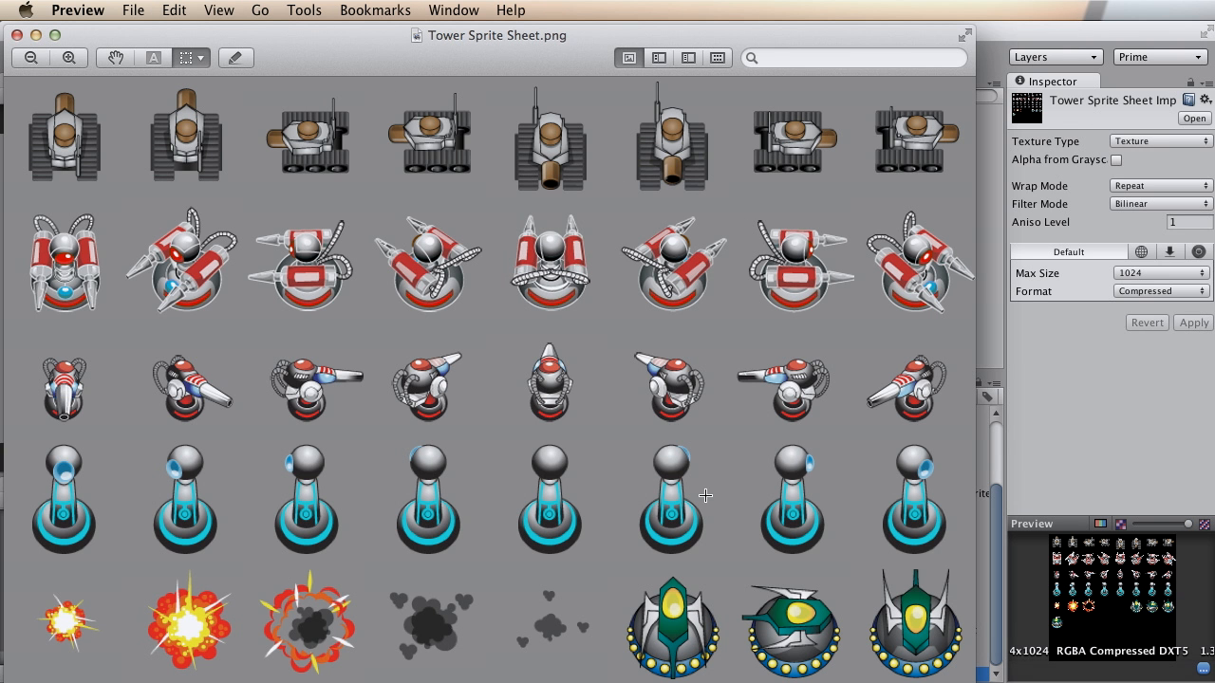
key(super+minus)
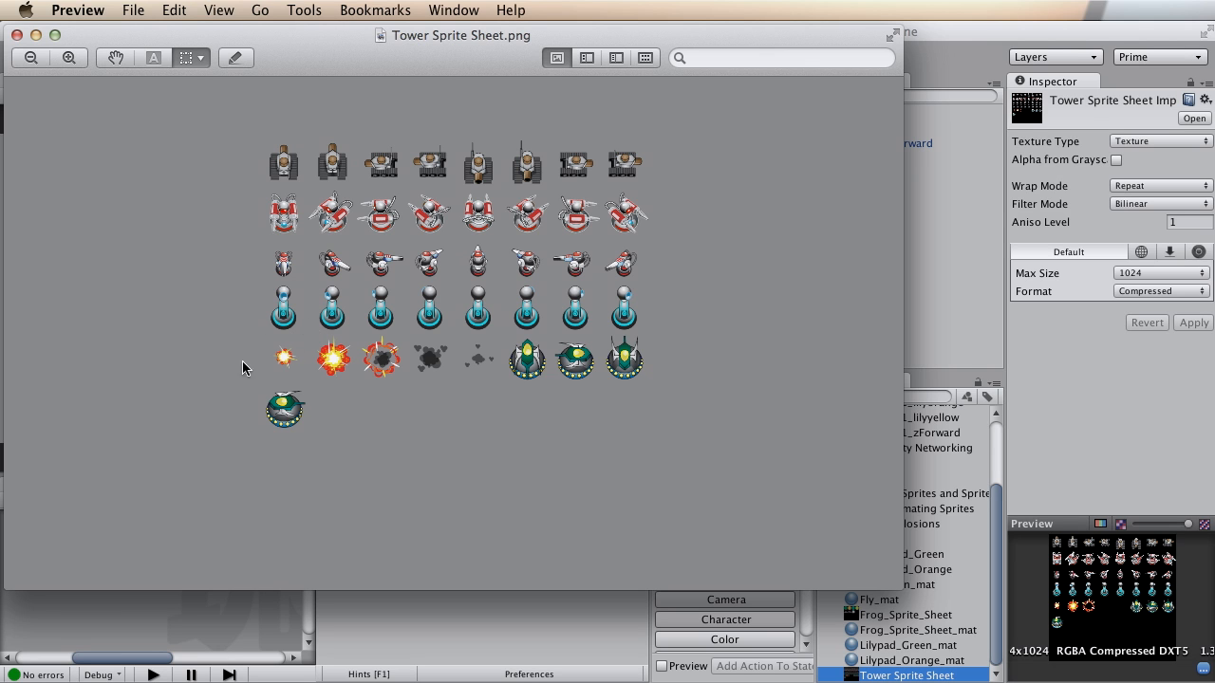
drag(287, 33, 367, 75)
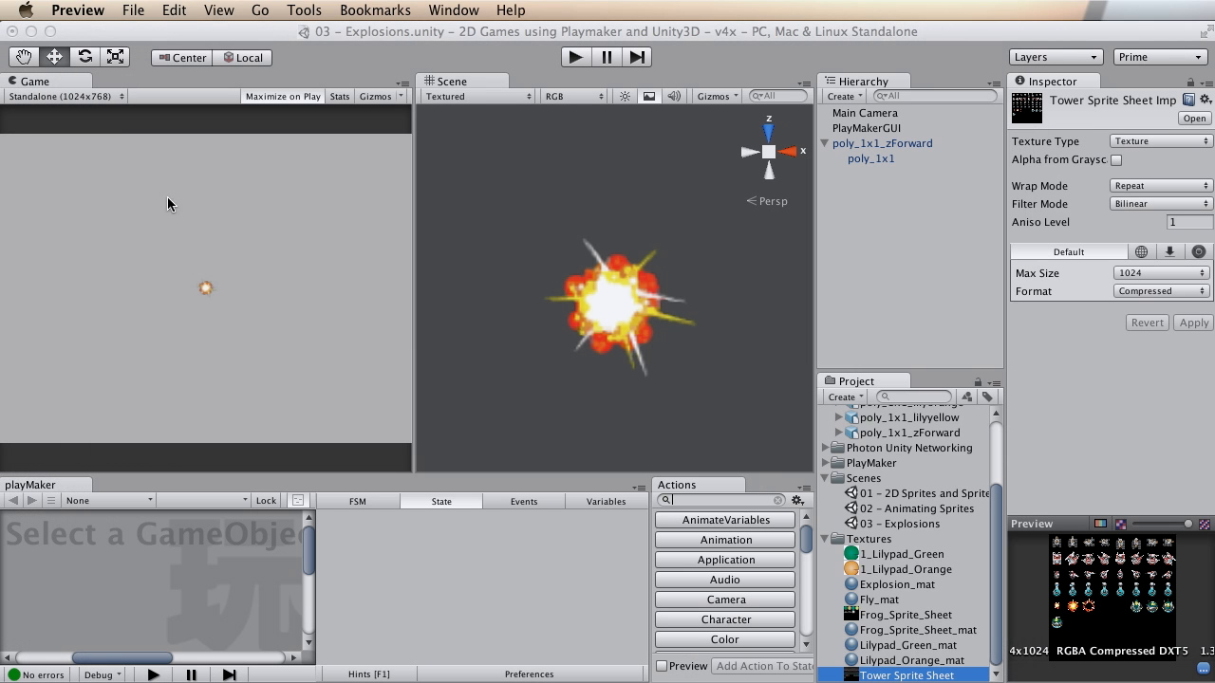
click(114, 75)
Step: Try x offsets of 0.125, 0.25 and 0.3 on Explosion_mat's texture and reset the x offset to 0
click(926, 586)
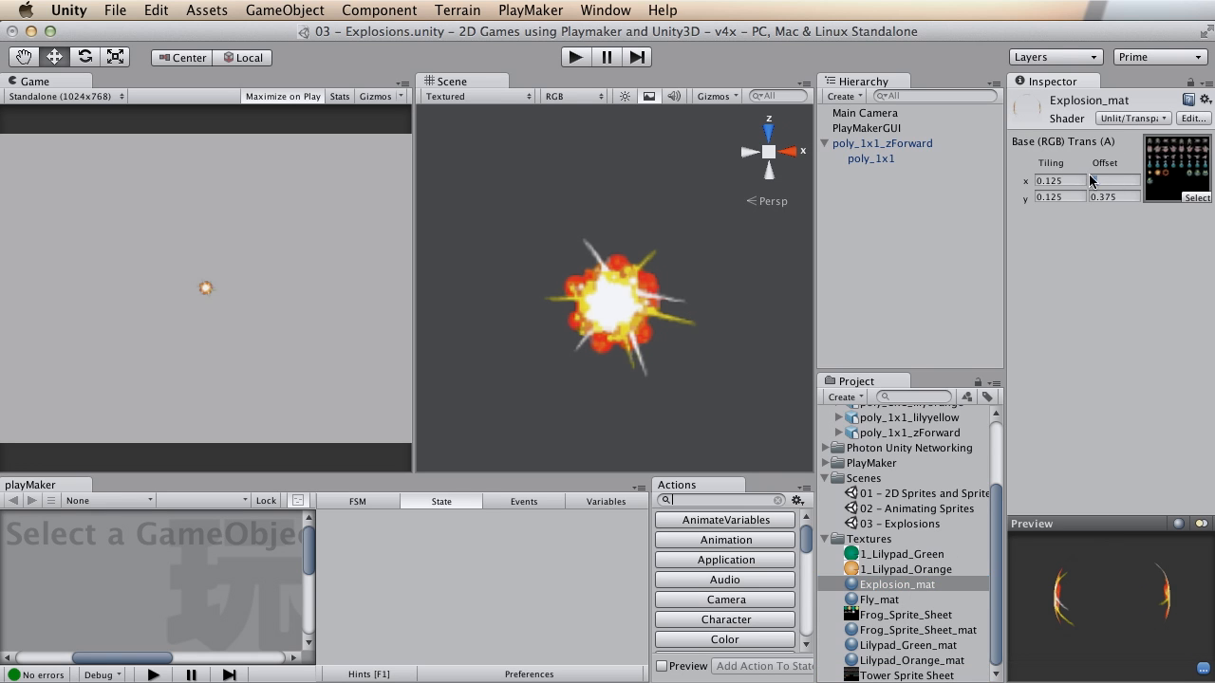
text(.125)
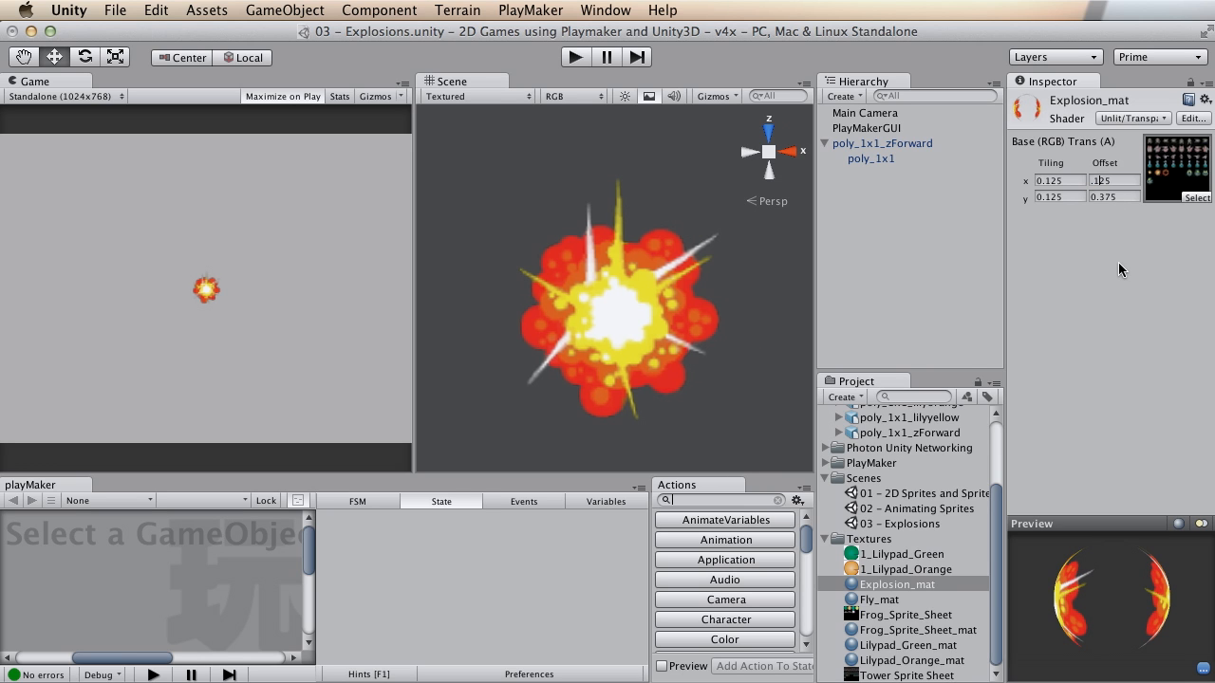
key(BackSpace)
text(2)
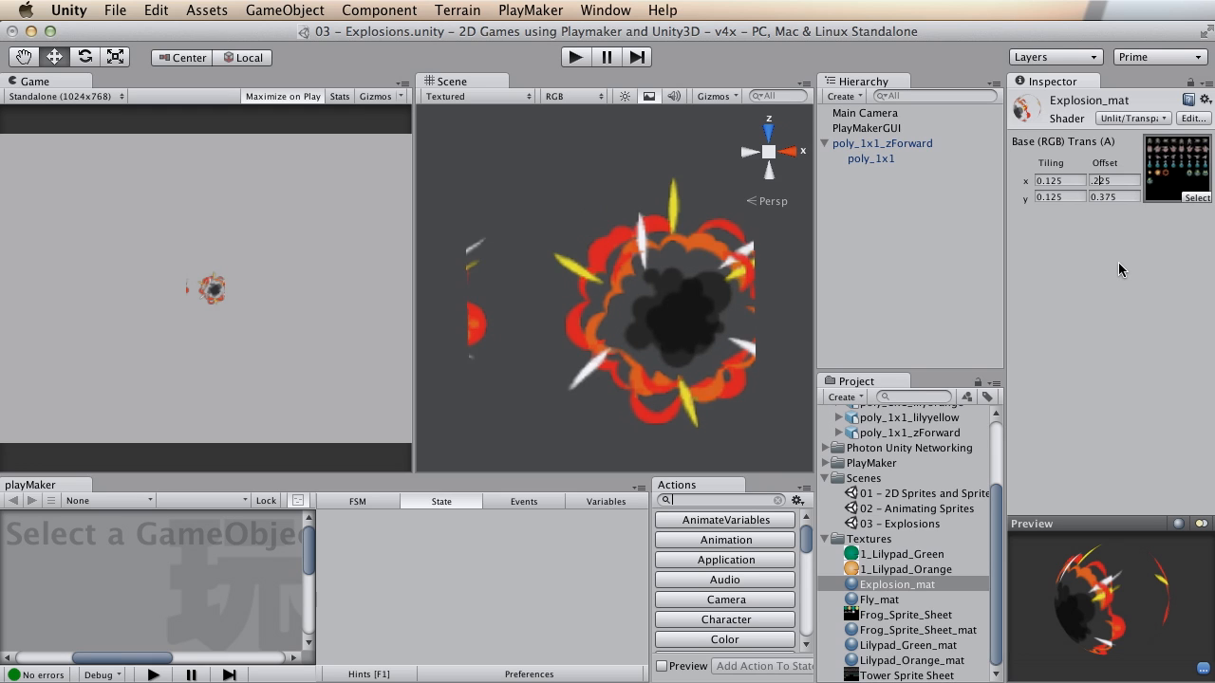
key(BackSpace)
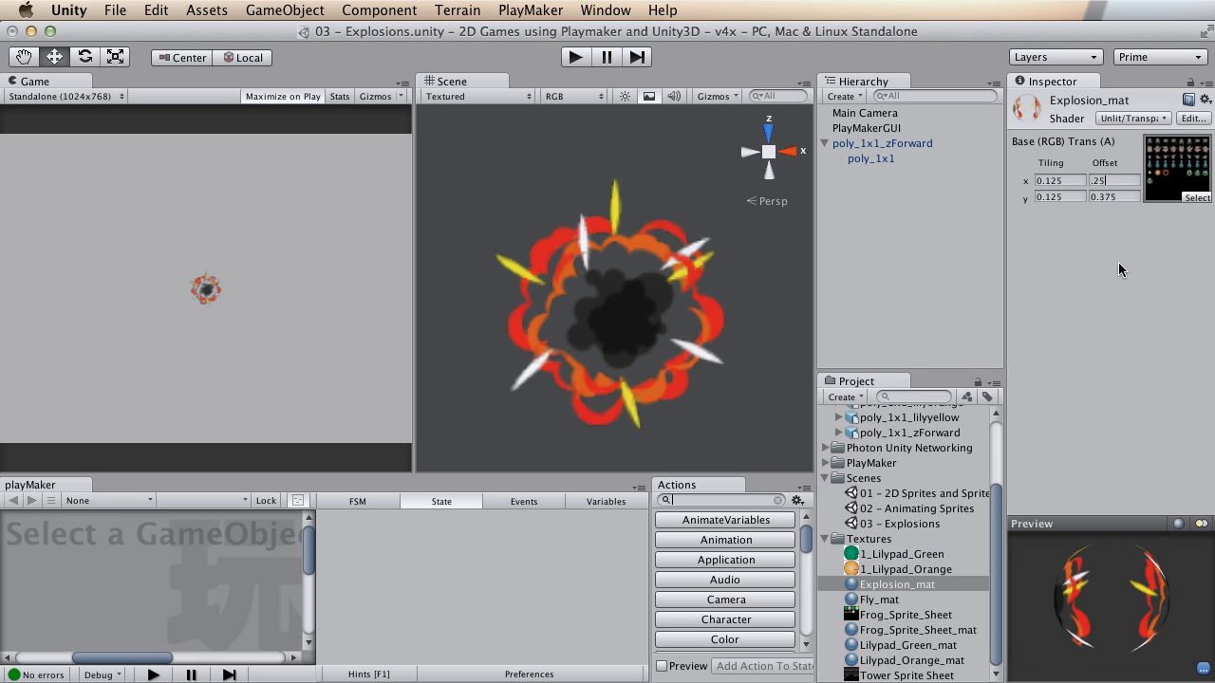
key(BackSpace)
key(BackSpace)
text(3)
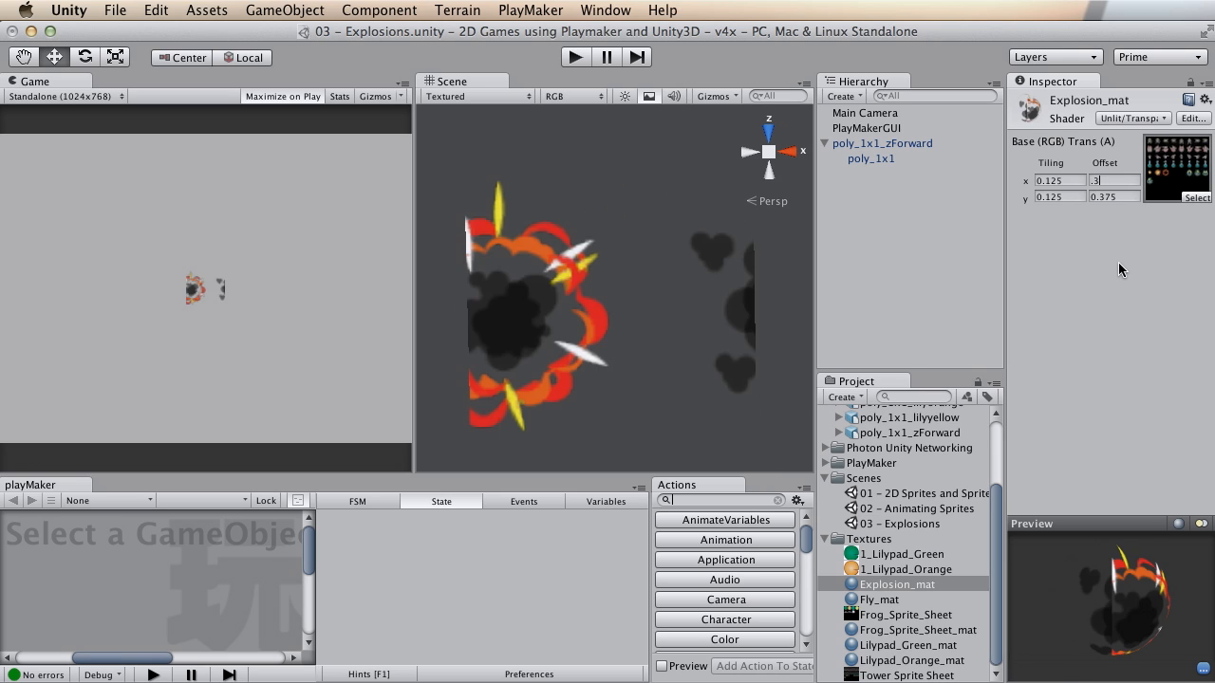
key(BackSpace)
key(BackSpace)
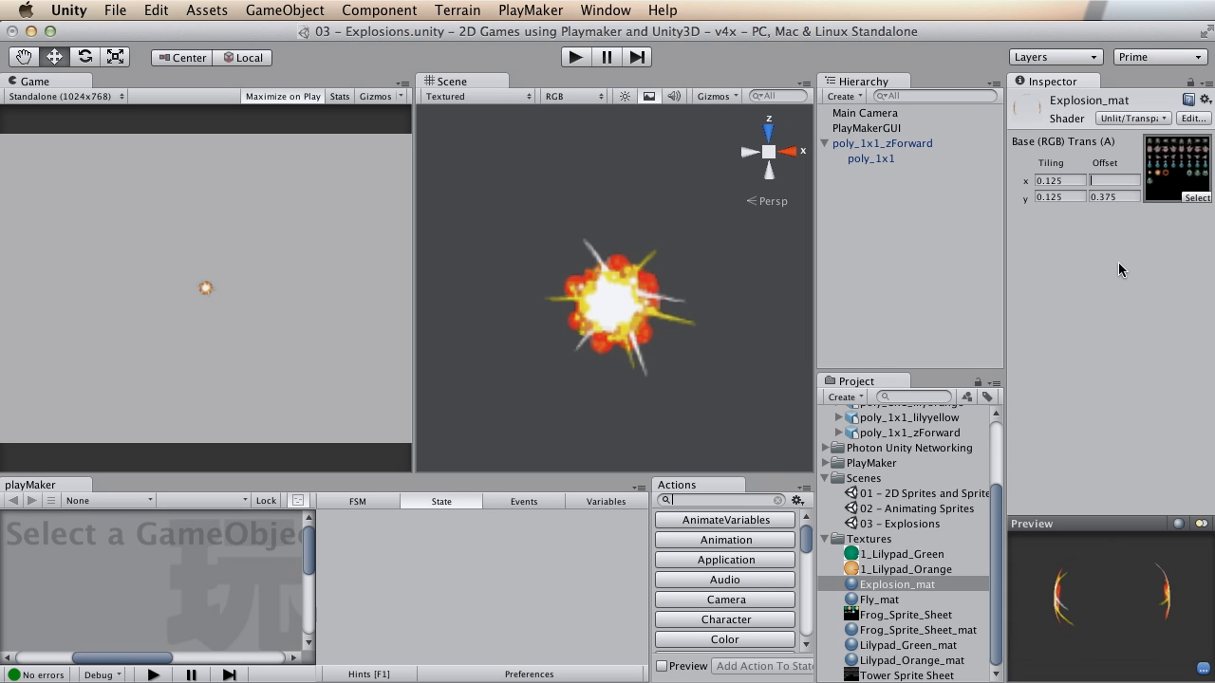
text(0)
Step: Enlarge the PlayMaker editor and add an FSM to poly_1x1_zForward
drag(475, 472, 533, 271)
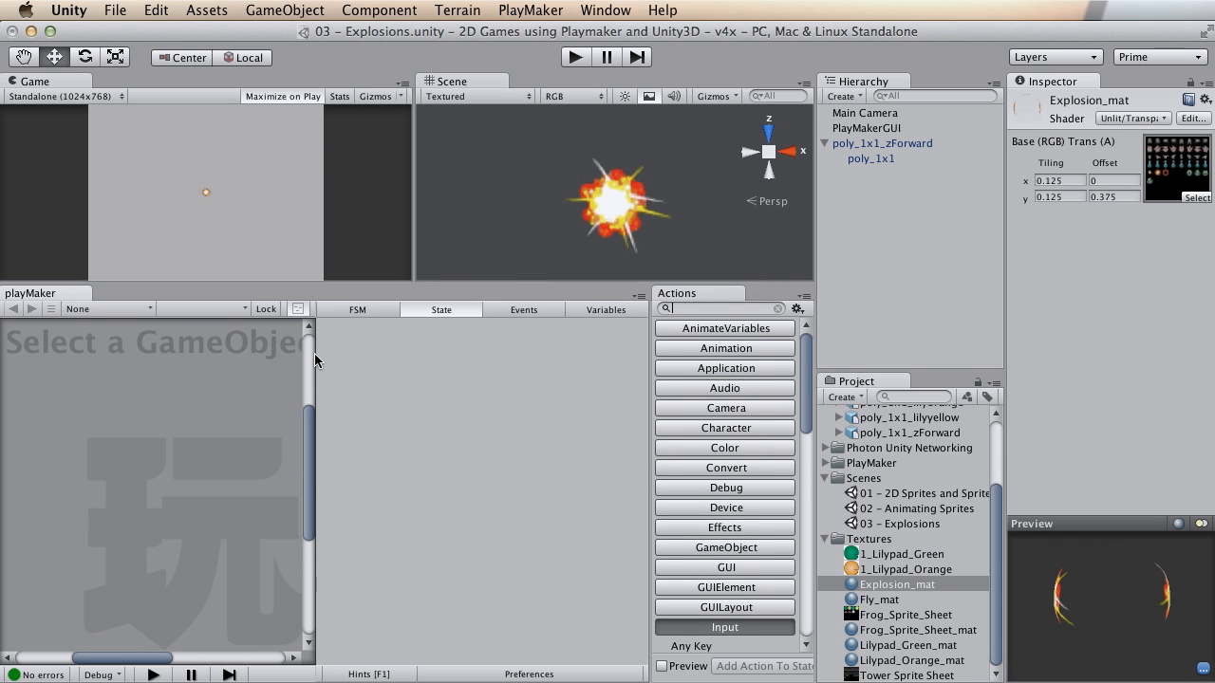
click(871, 143)
click(869, 159)
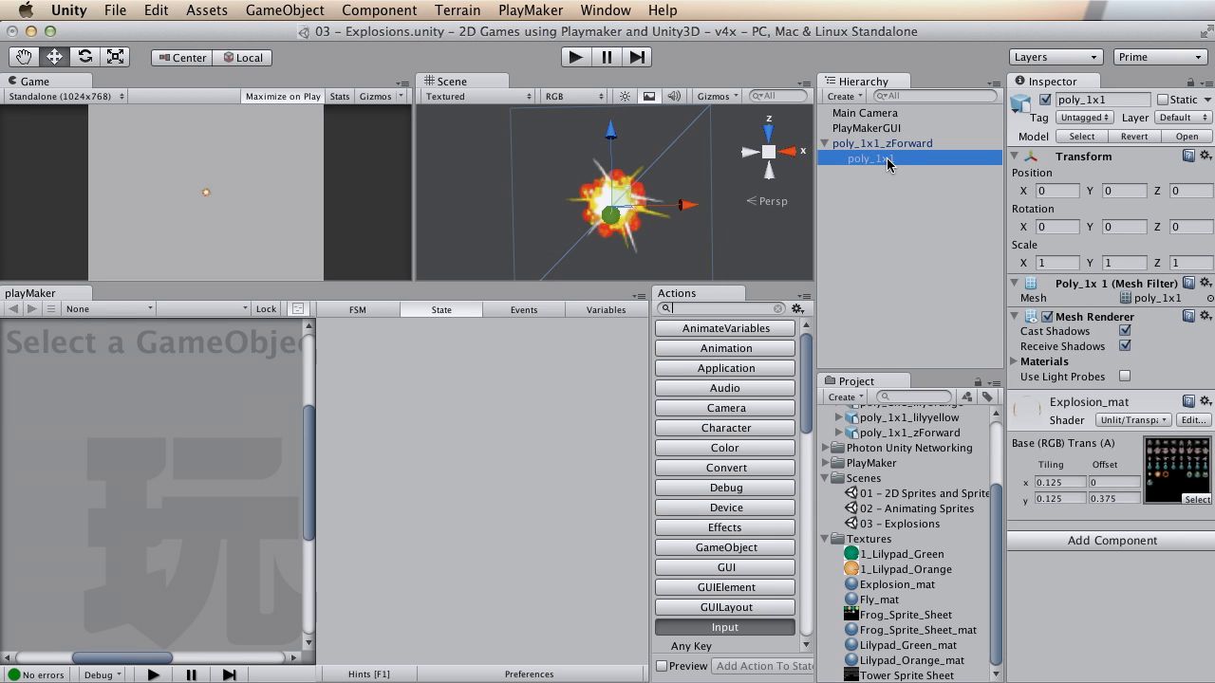
click(882, 143)
right_click(137, 435)
click(157, 439)
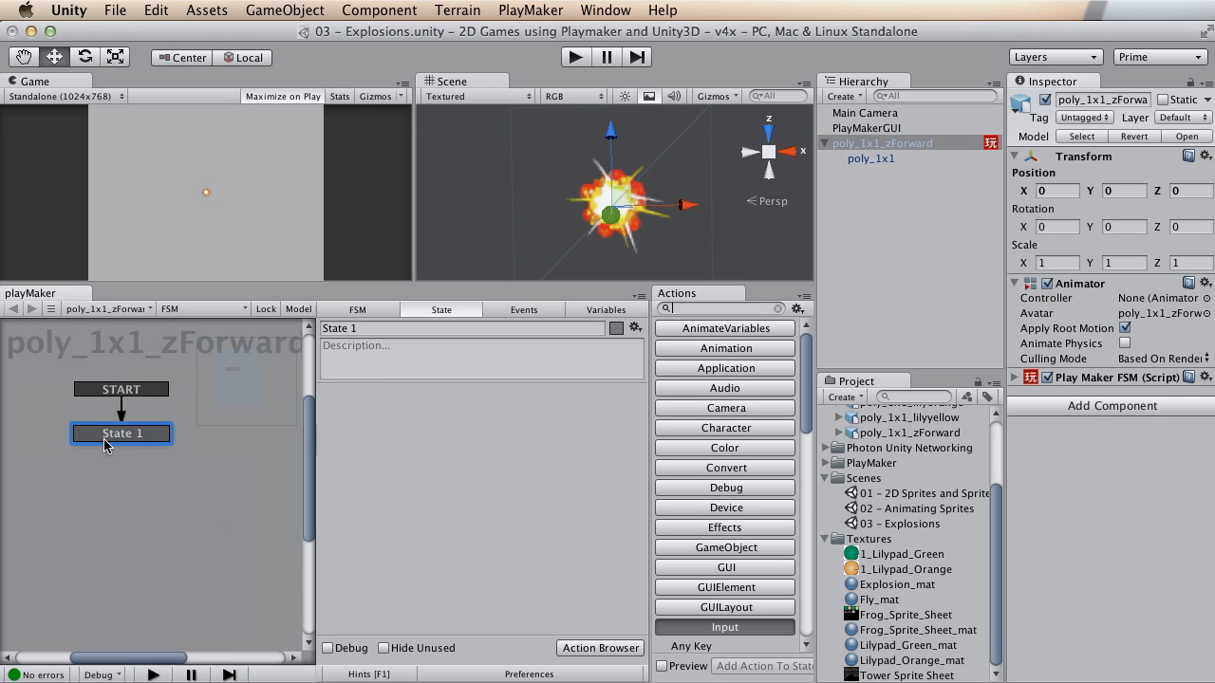
Step: Color State 1 of the poly_1x1_zForward FSM blue and shift it slightly left in the graph
right_click(104, 442)
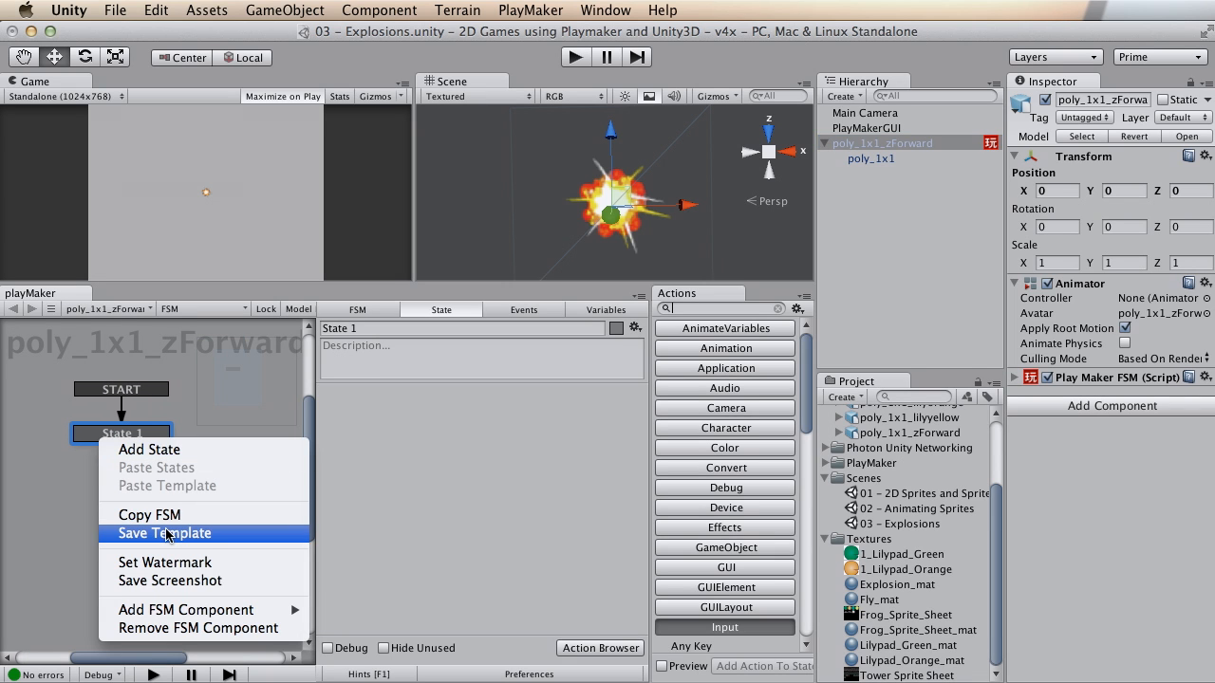
click(48, 521)
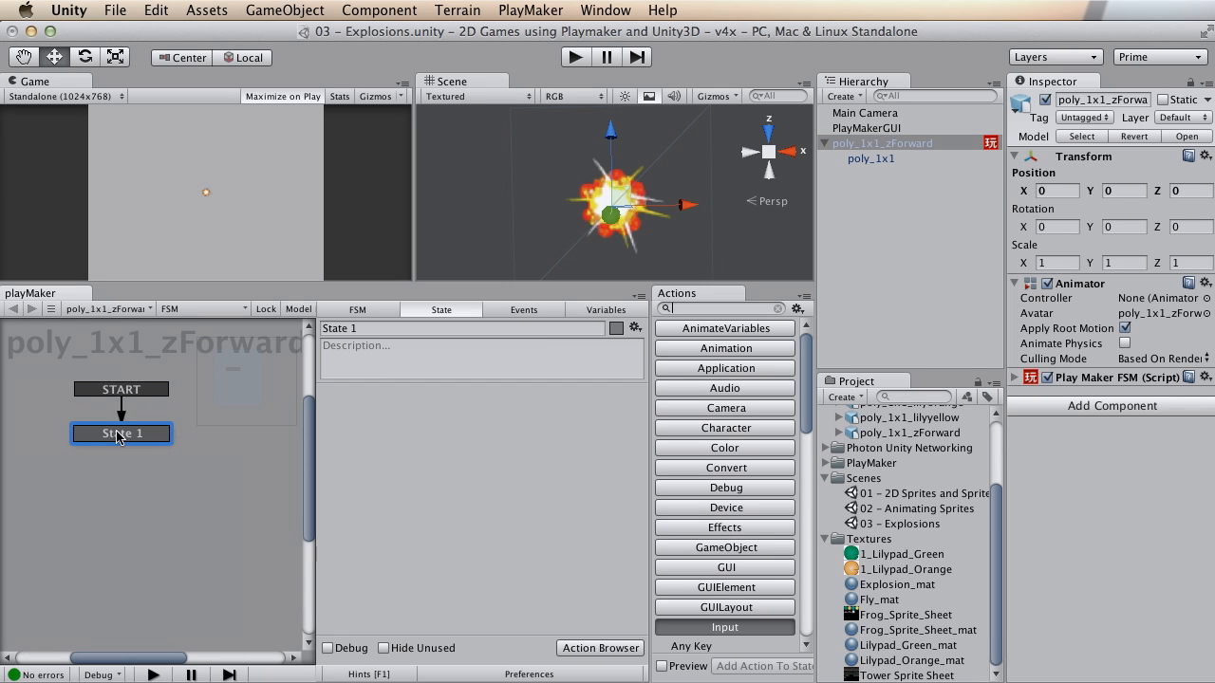
right_click(116, 436)
mouse_move(189, 507)
click(380, 524)
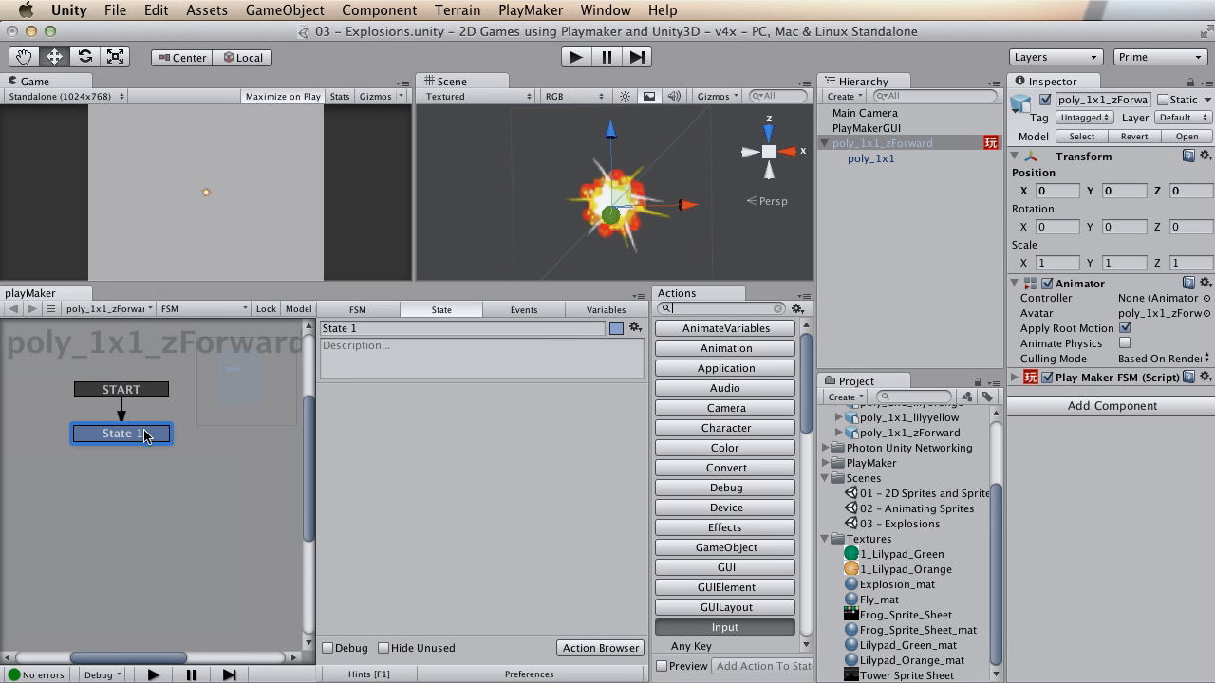
drag(145, 436, 102, 439)
click(374, 330)
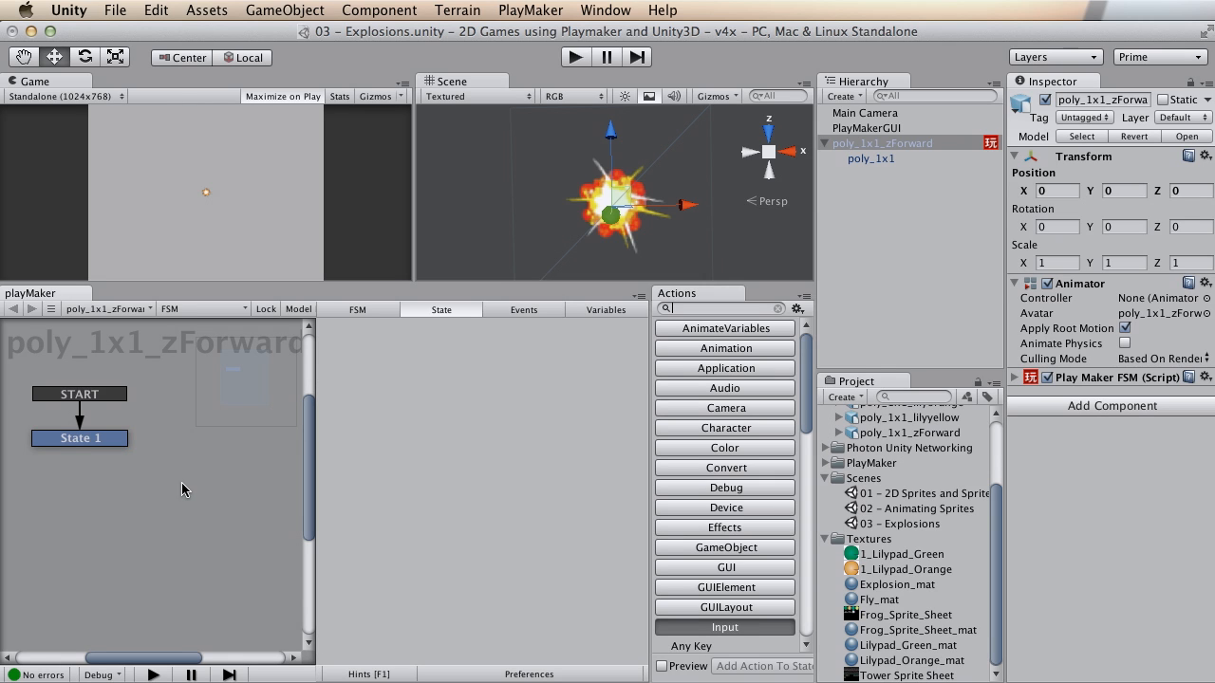
Step: Add a Set Texture Offset action to State 1
click(82, 442)
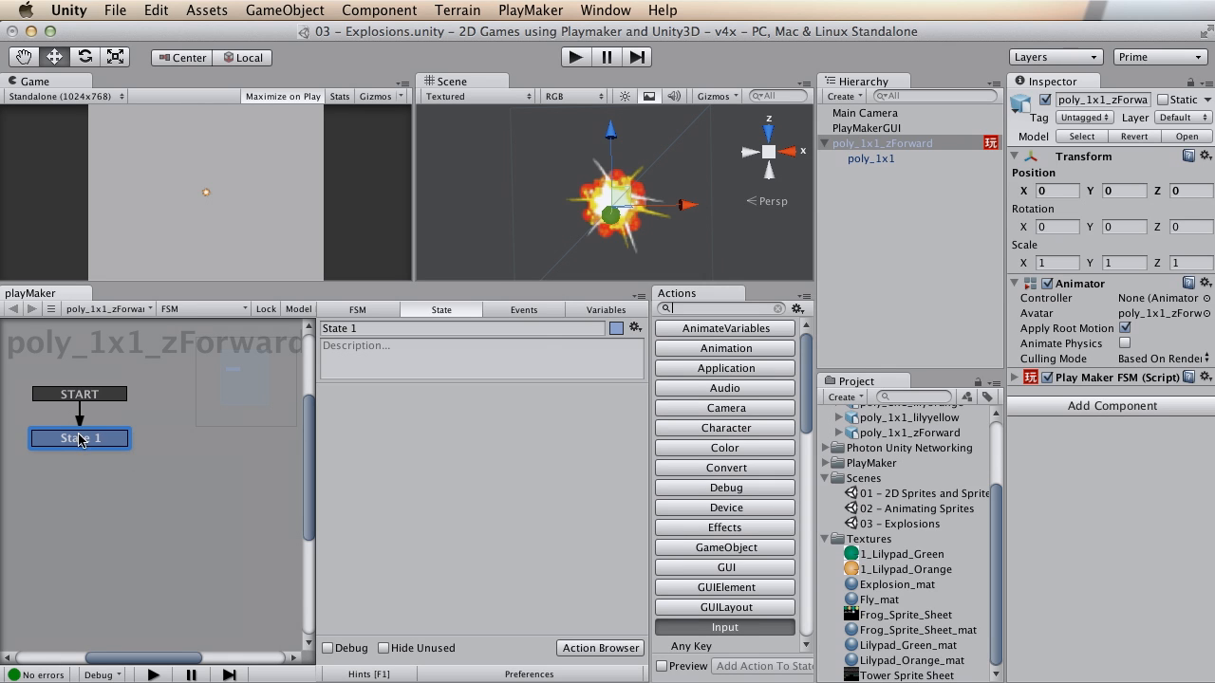
click(711, 308)
text(texture)
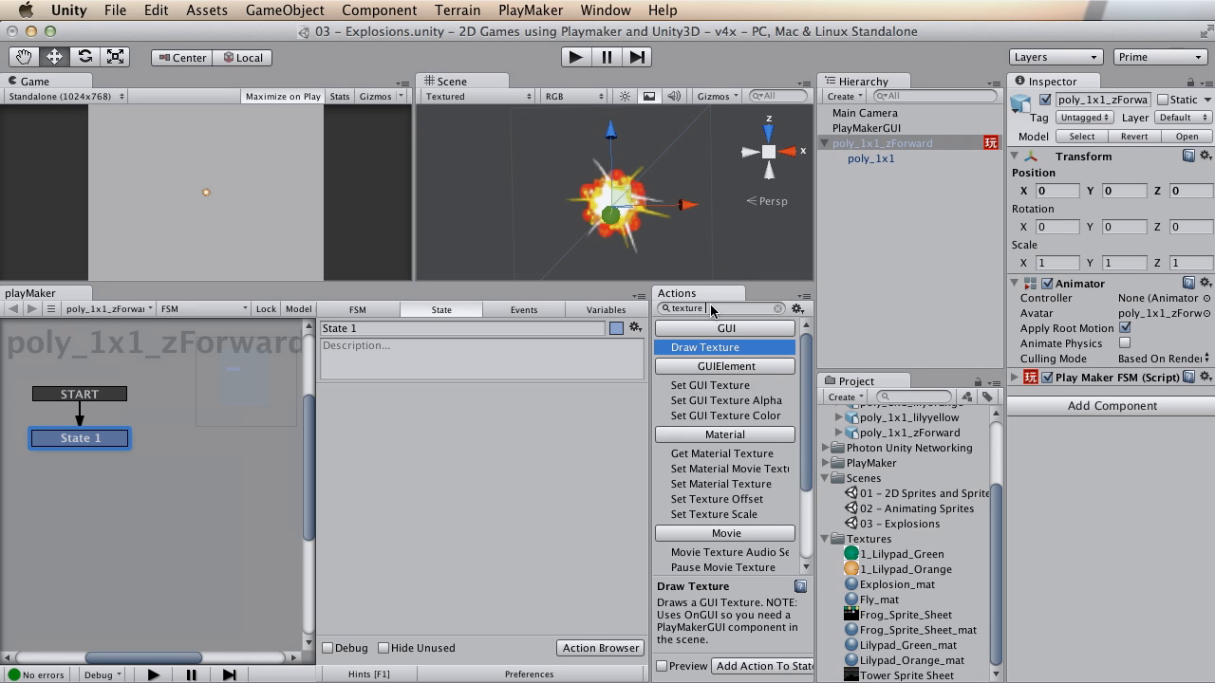
text( off)
double_click(718, 347)
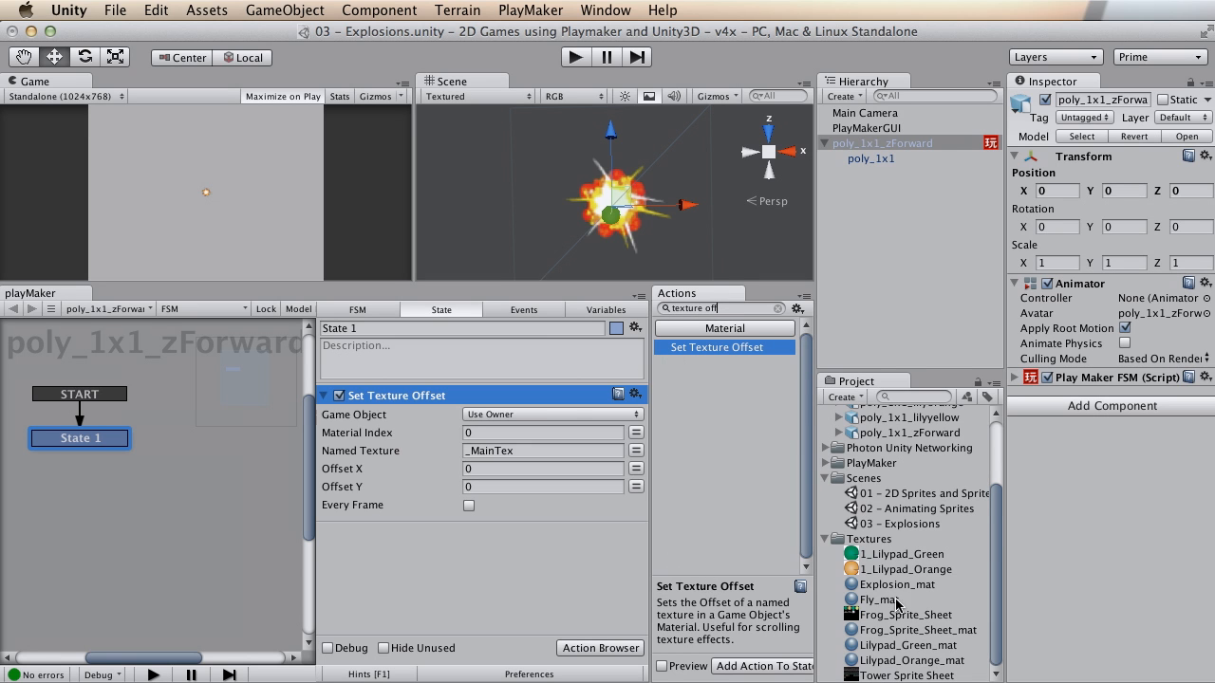
Step: Copy Explosion_mat's y offset of 0.375 into Offset Y of State 1's Set Texture Offset action
click(892, 585)
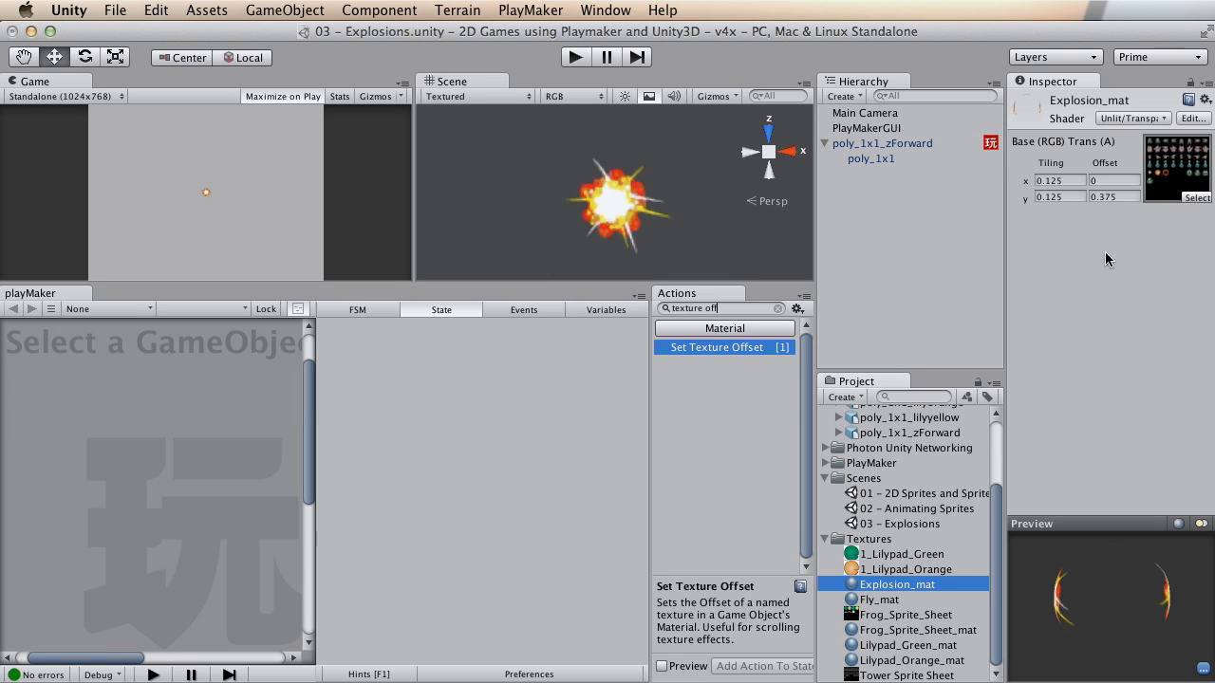
click(1118, 199)
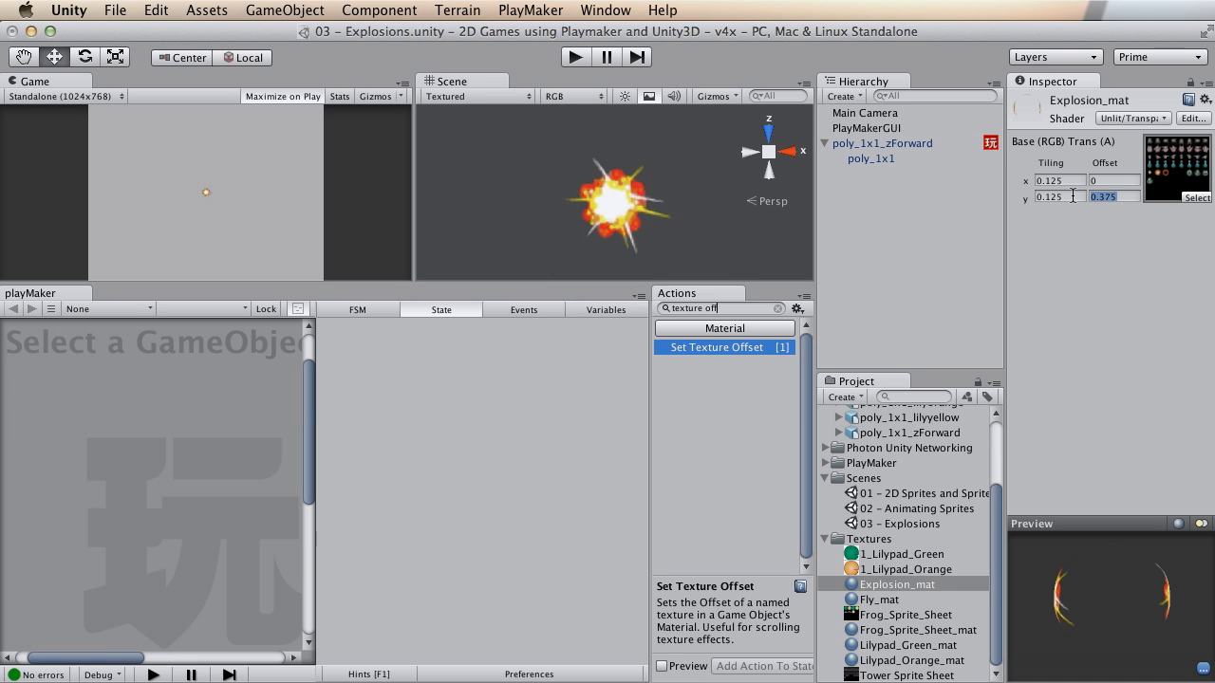
key(super+c)
click(883, 143)
click(479, 486)
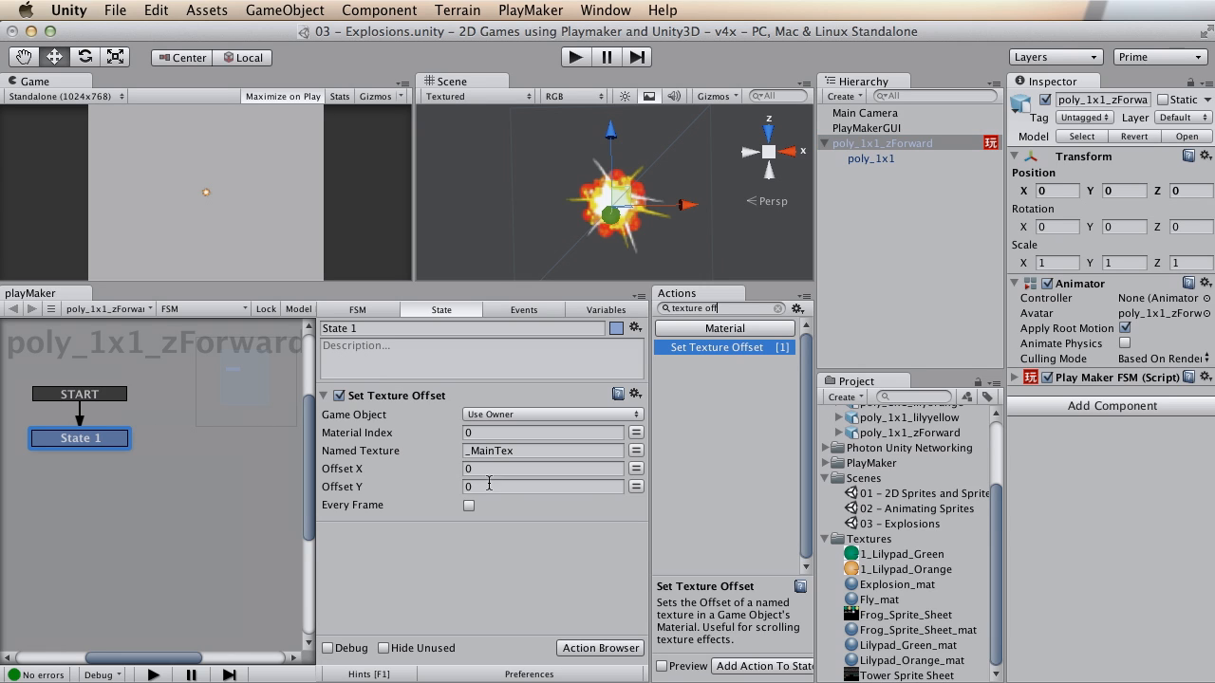
key(super+v)
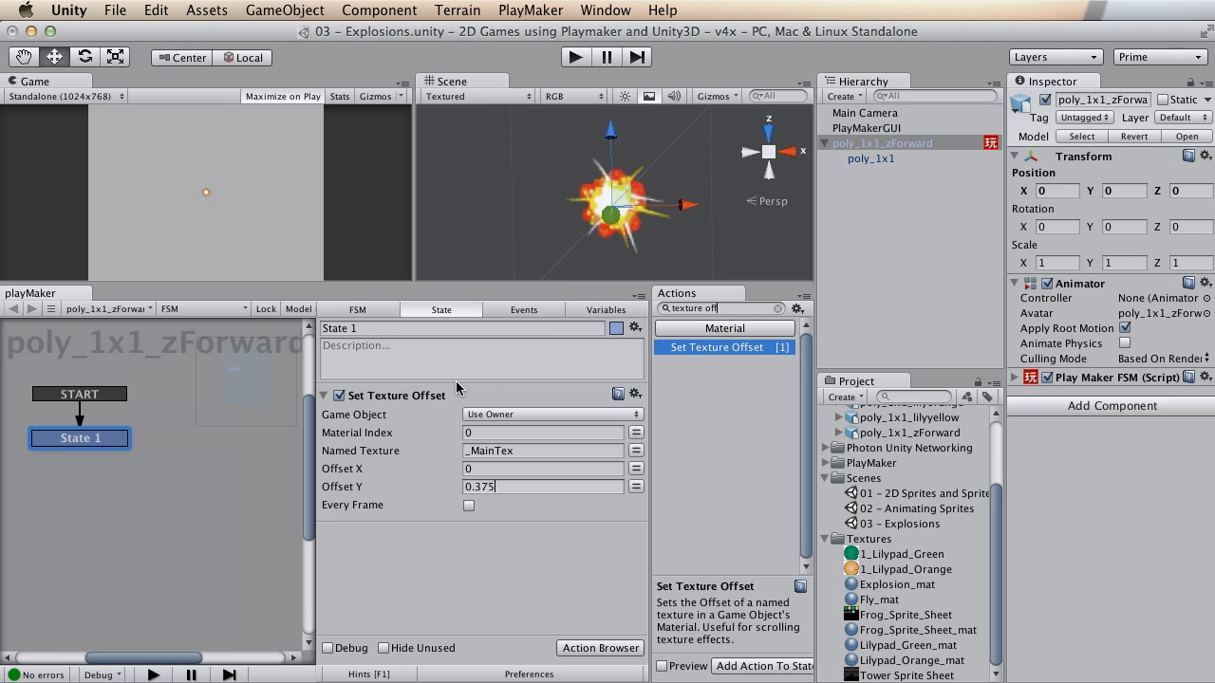
Step: Add a Float Add action to State 1 below Set Texture Offset
click(742, 310)
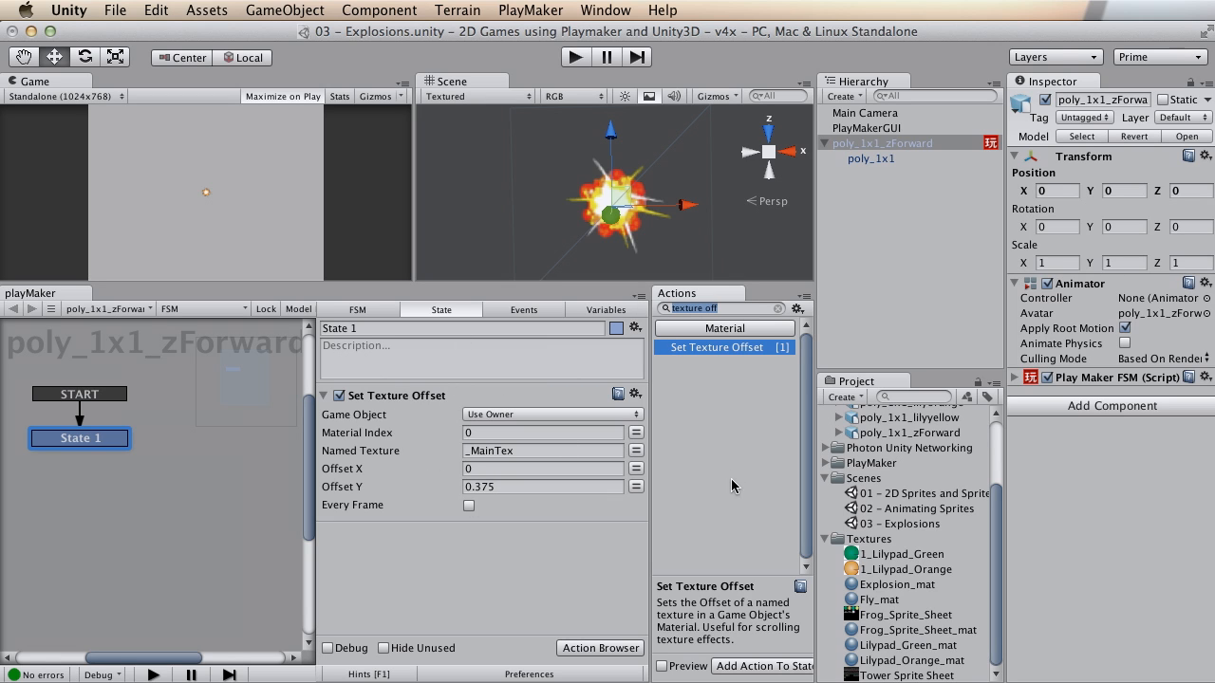
text(float a)
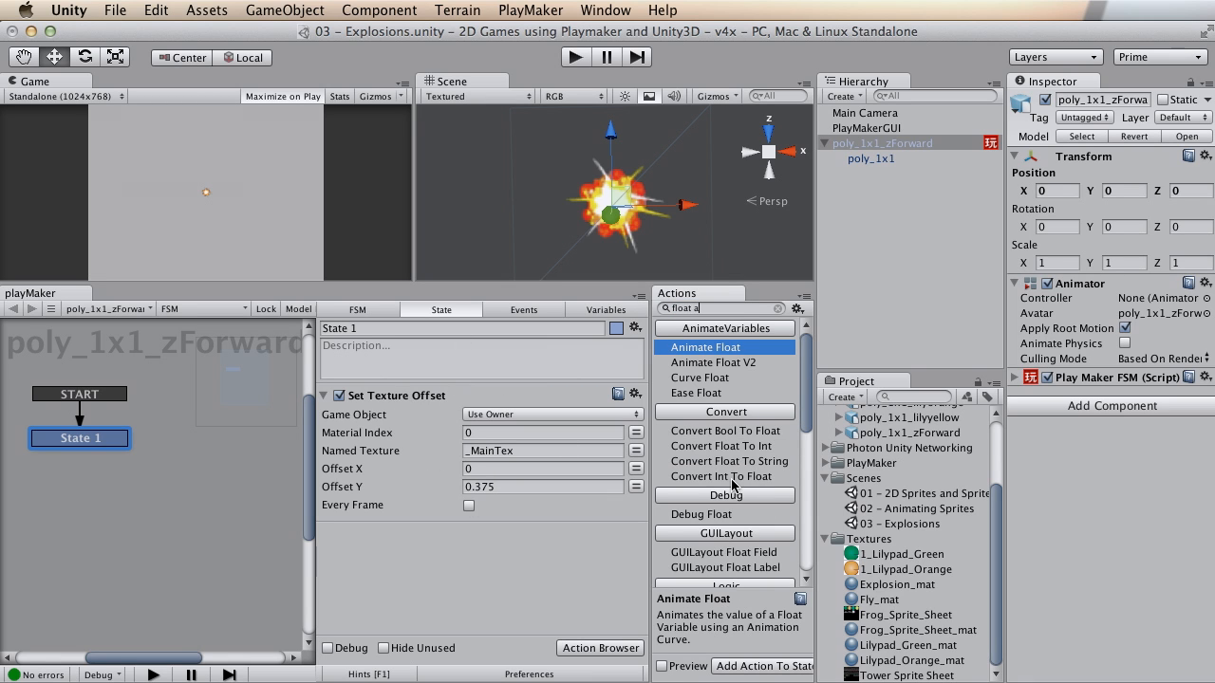
text(dd)
double_click(702, 347)
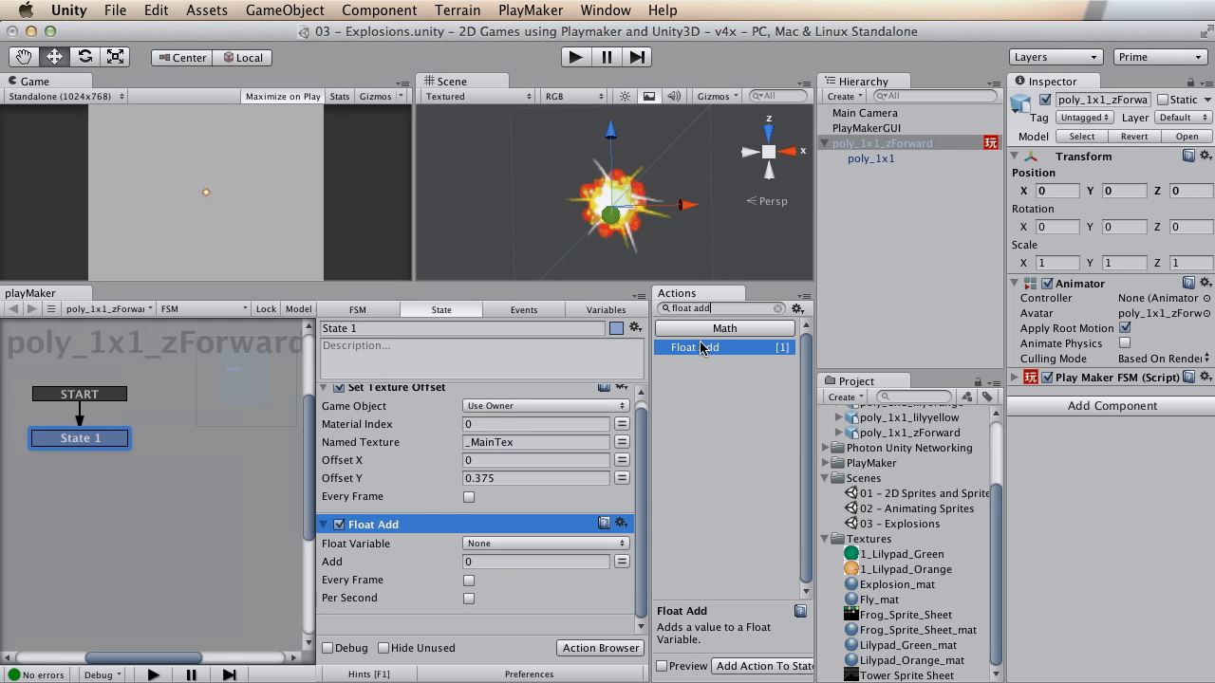
scroll(398, 460, up, 1)
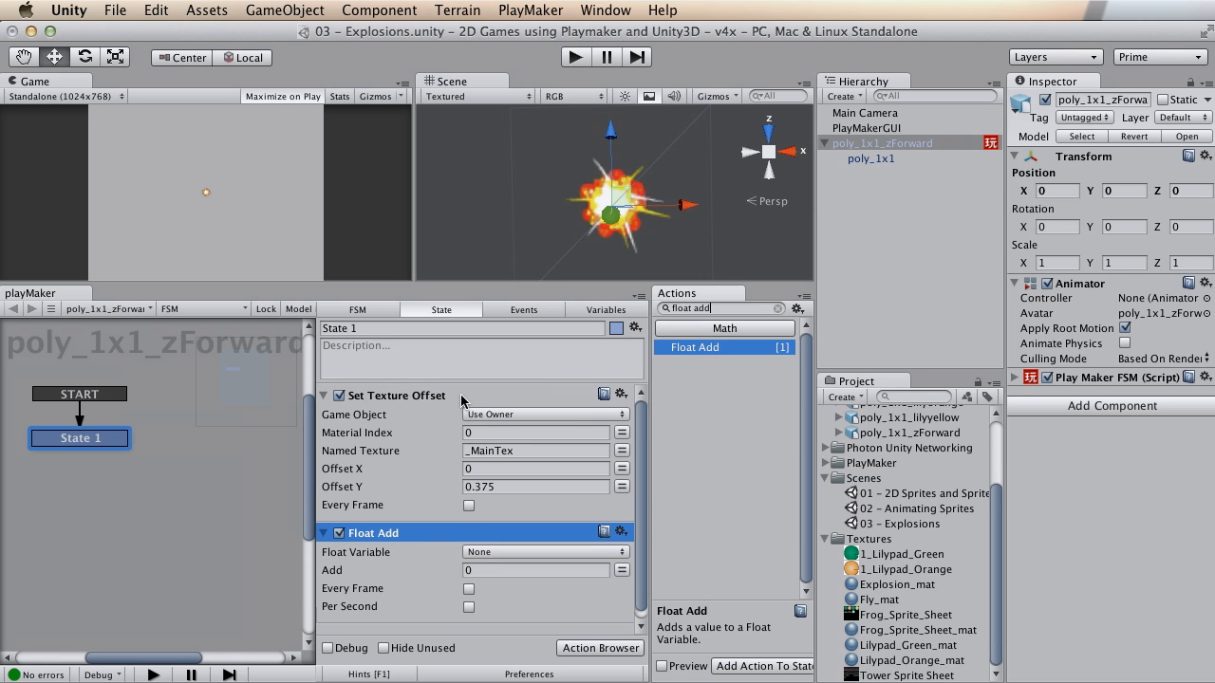
Step: Create a Float variable named anim_position in the poly_1x1_zForward FSM
click(598, 311)
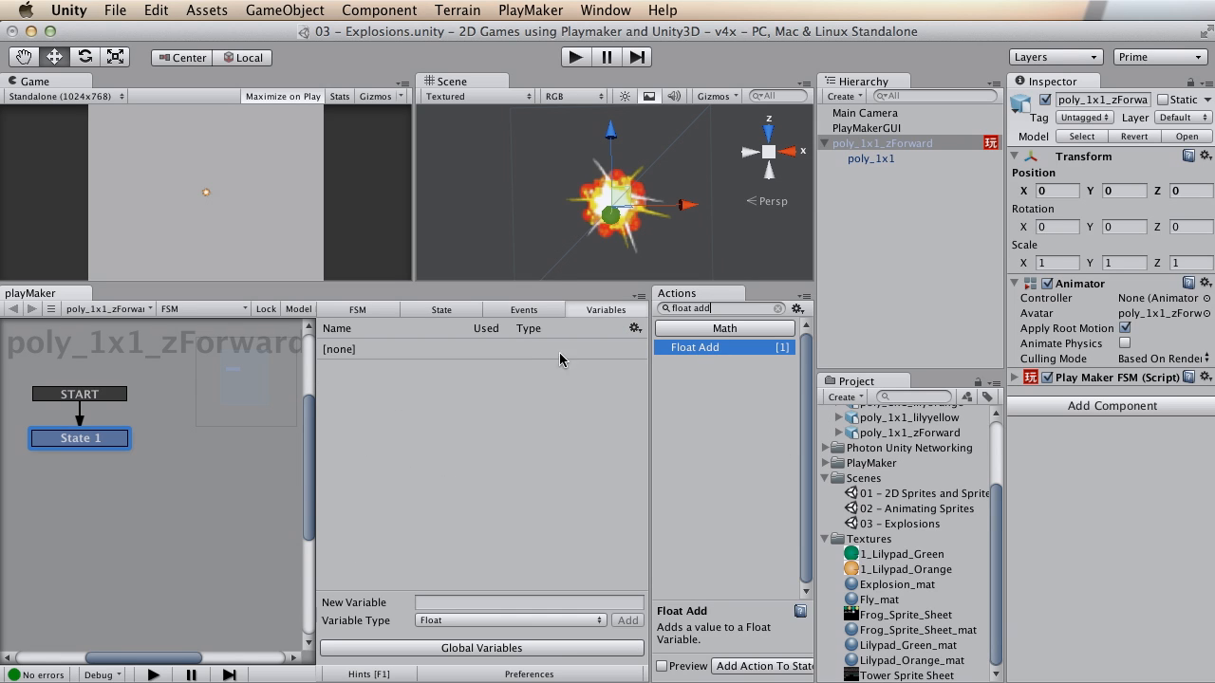
click(490, 603)
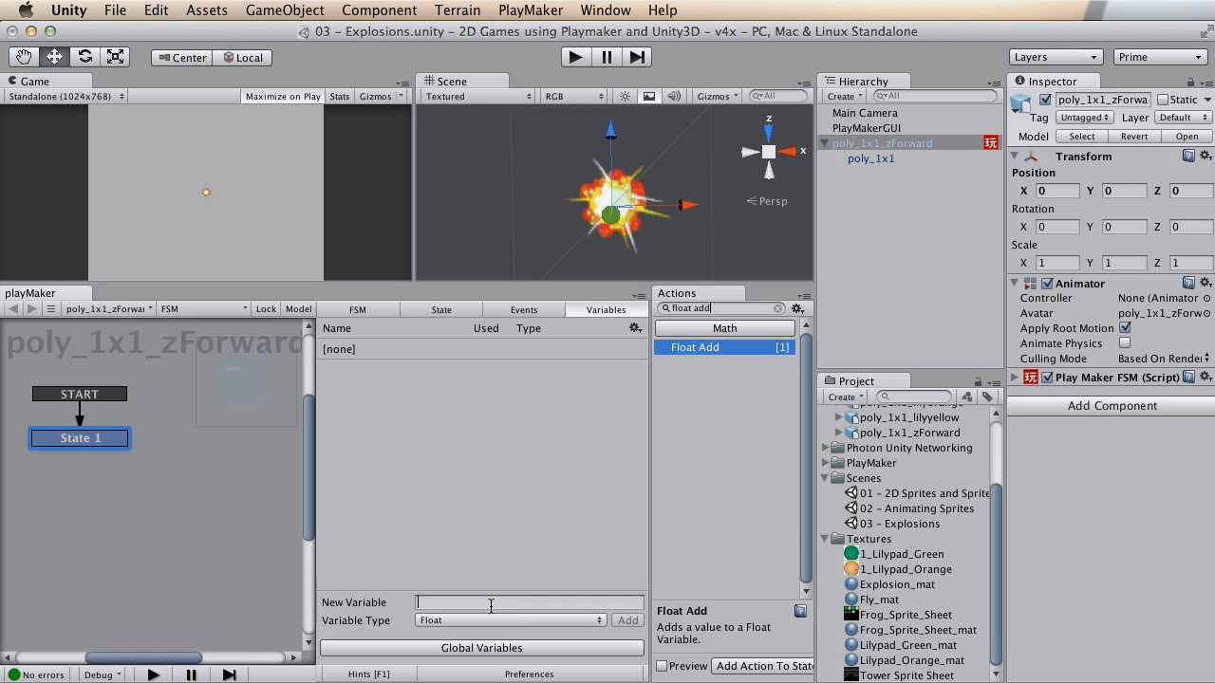
text(anim_position)
key(Return)
Step: Link Offset X of State 1's Set Texture Offset action to the anim_position variable
click(441, 309)
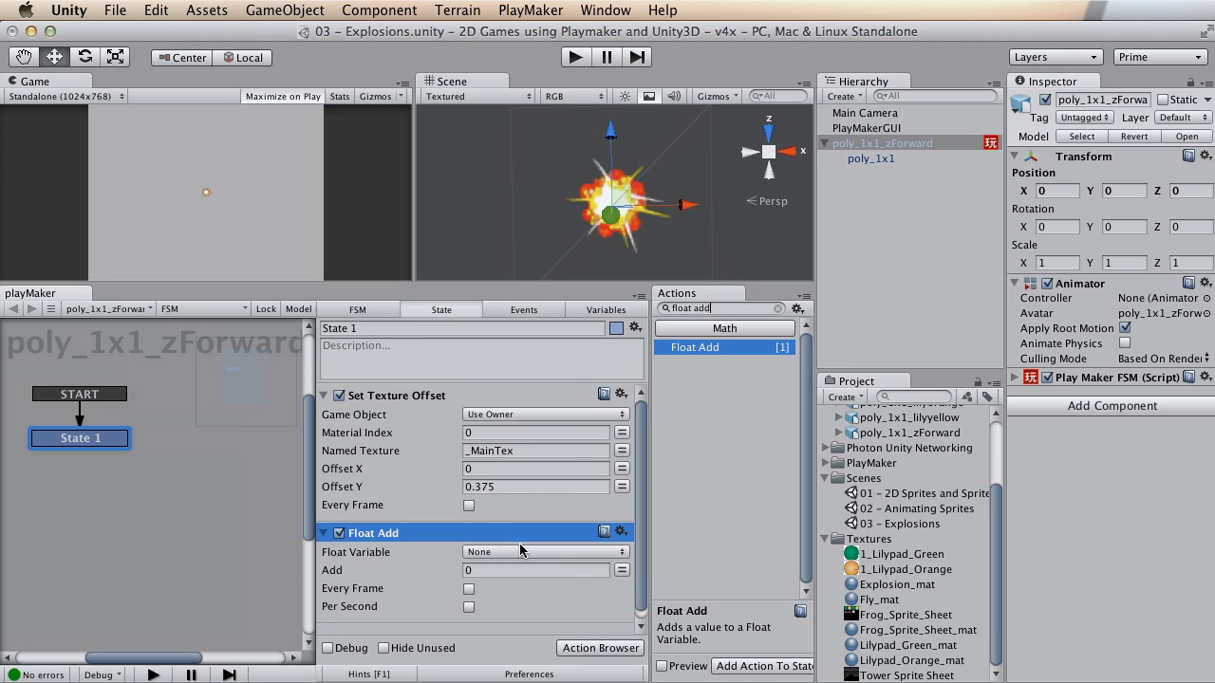
click(621, 468)
click(581, 470)
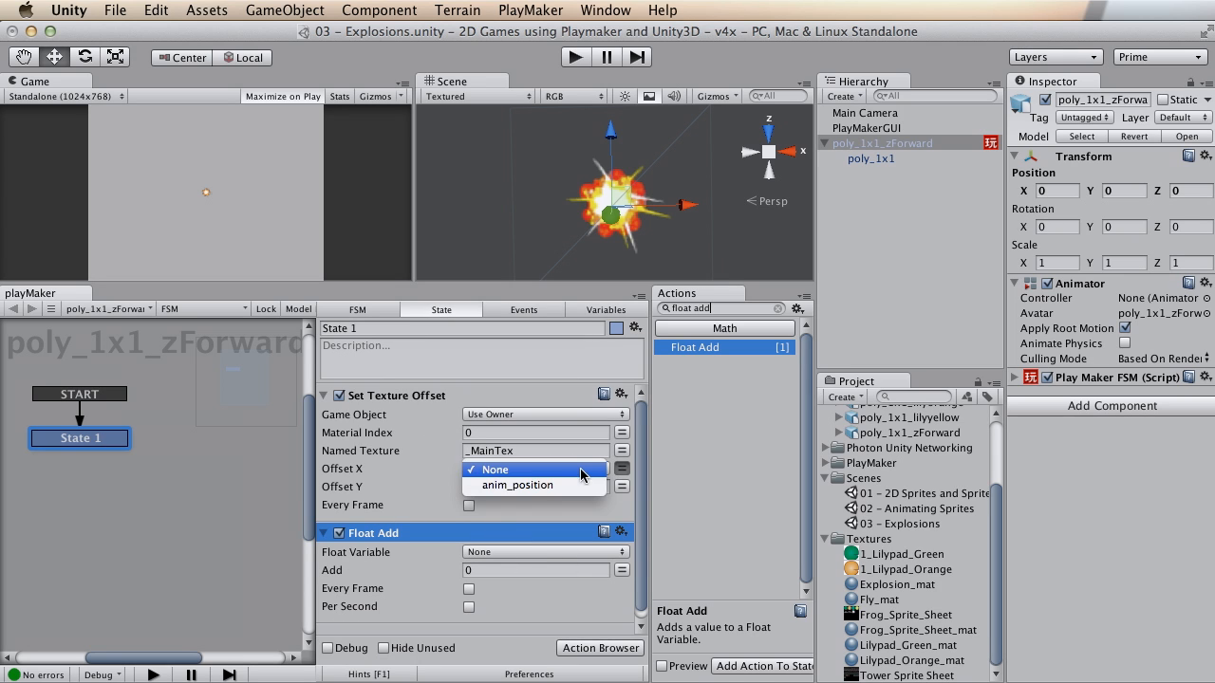
click(526, 485)
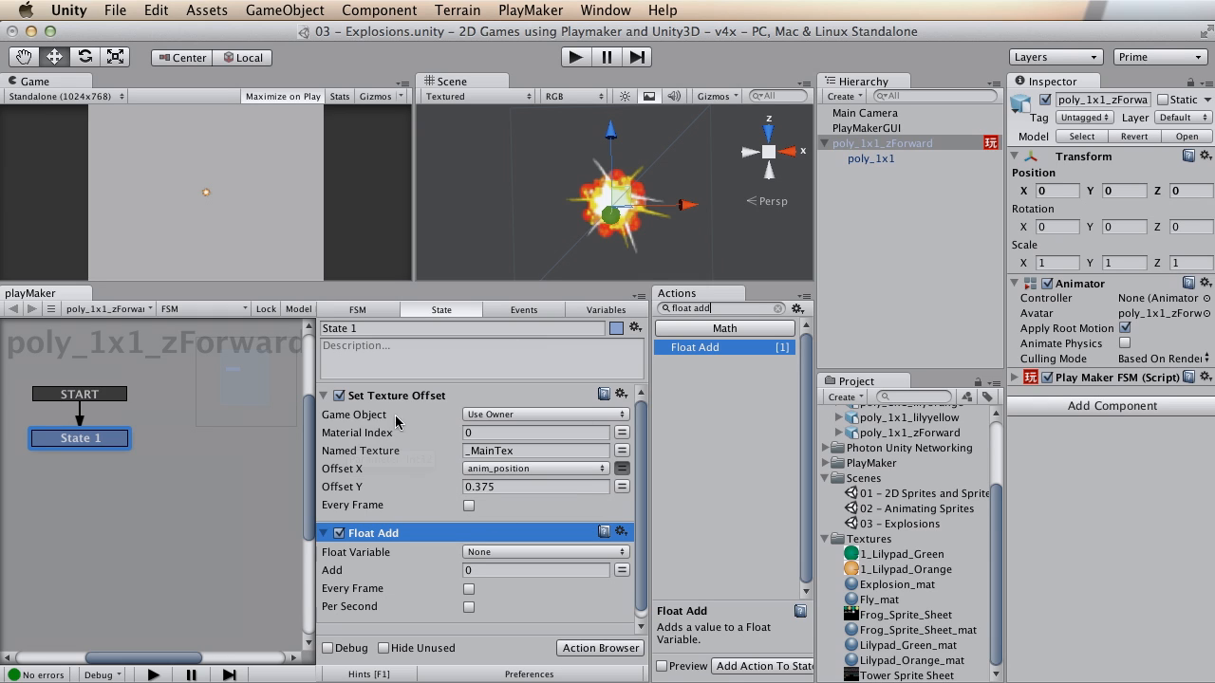
Step: Set the Float Add action to add 0.125 to the anim_position variable
click(564, 557)
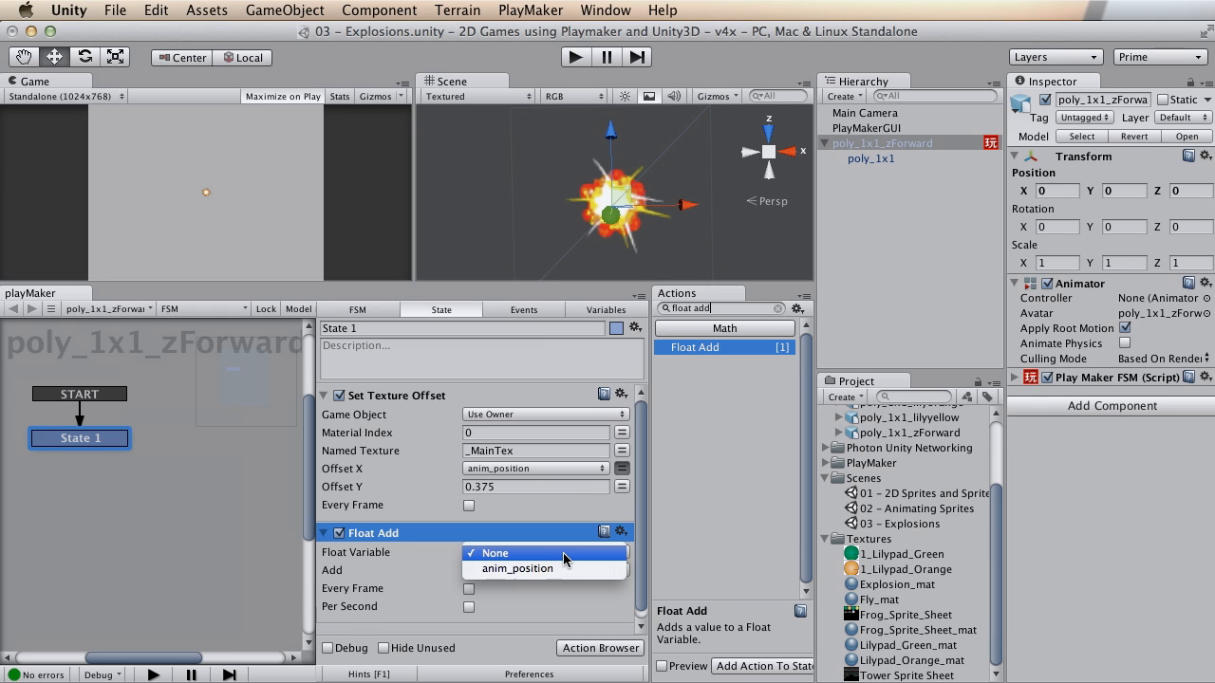
click(556, 569)
click(518, 569)
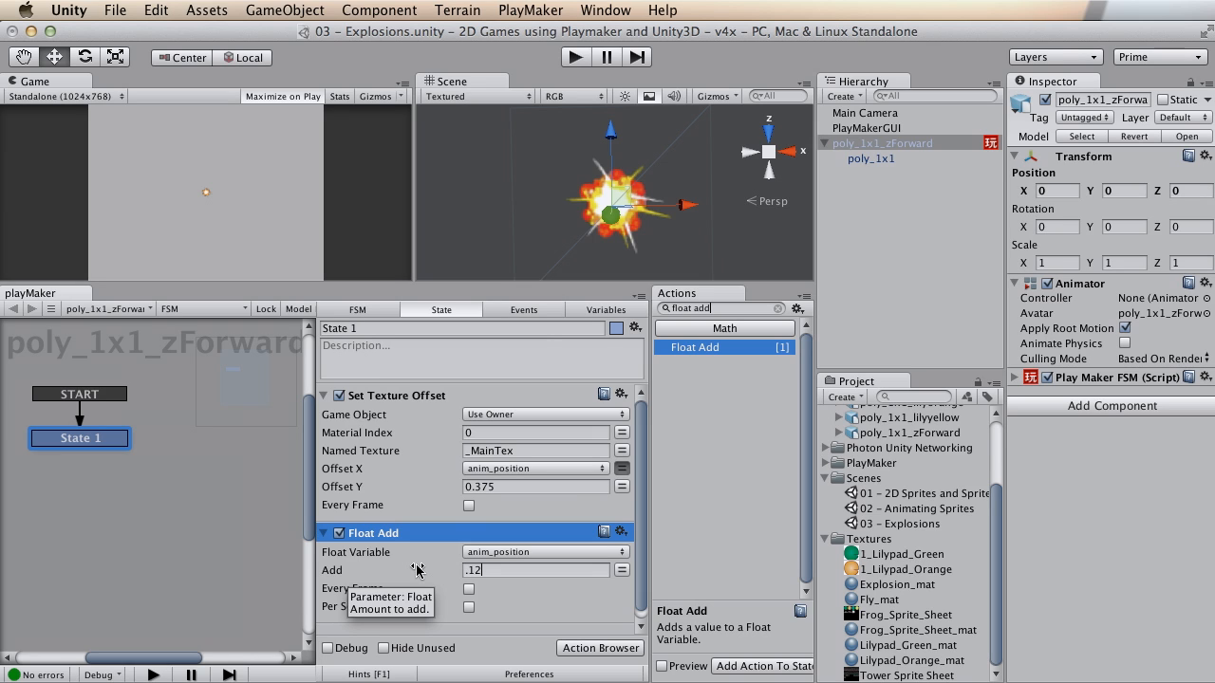
key(Return)
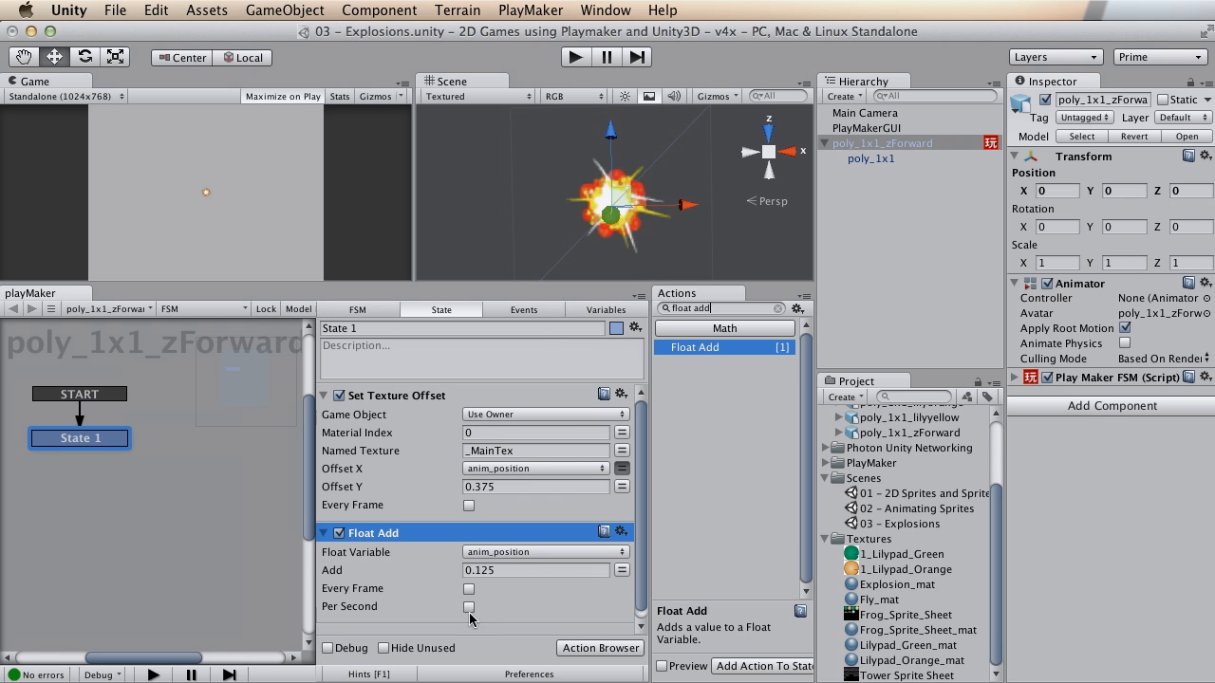
Step: Add a FINISHED transition to State 1 and rename the state Set Anim Position
right_click(64, 442)
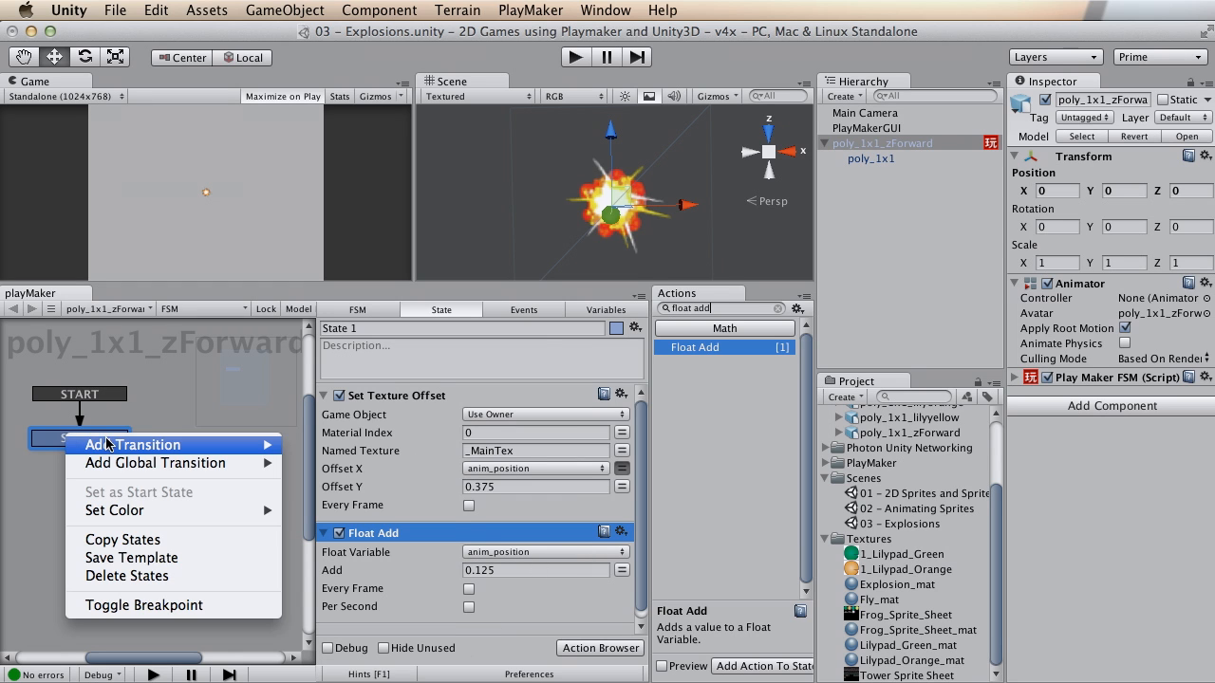
mouse_move(110, 444)
click(331, 445)
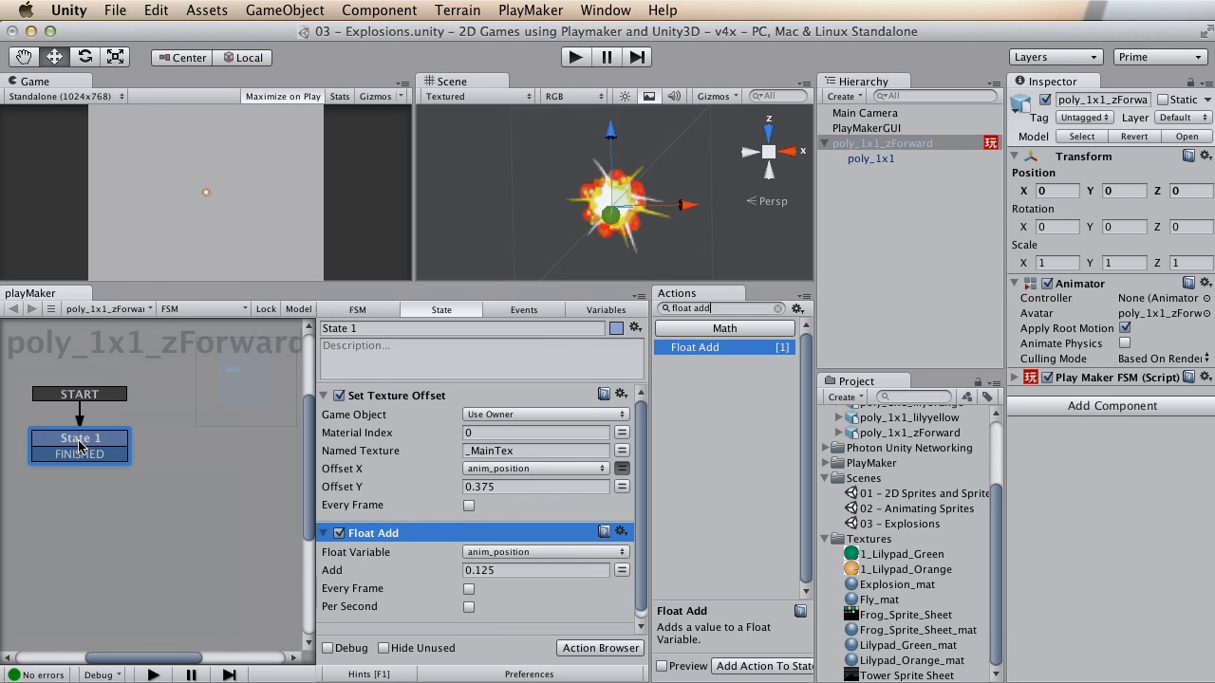
text(Set Anim Posi)
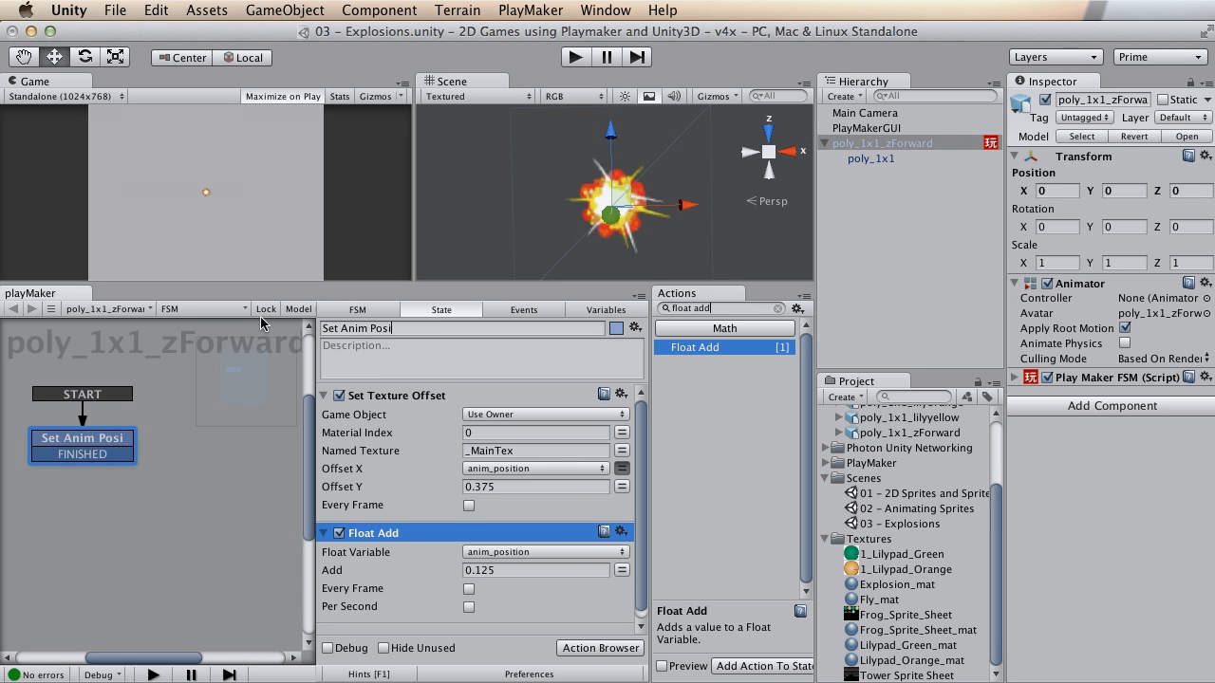
text(tion)
Step: Add a new state below Set Anim Position, color it yellow and name it Wait
right_click(133, 526)
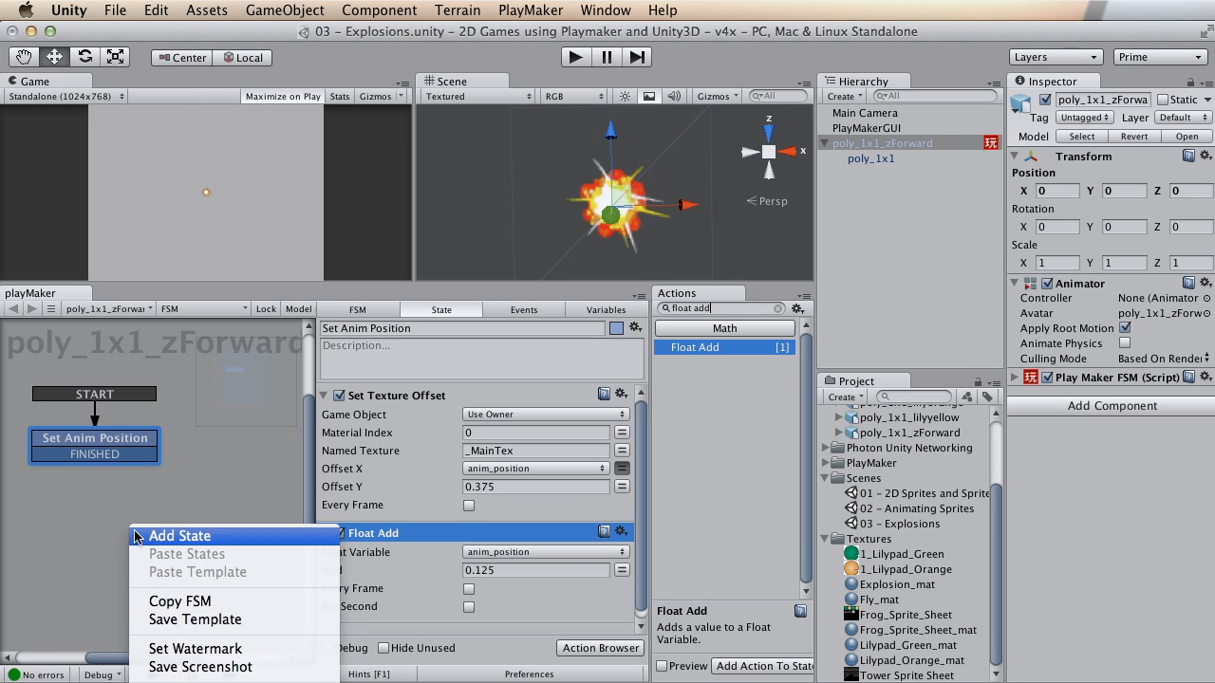
click(168, 534)
drag(195, 534, 170, 527)
right_click(170, 527)
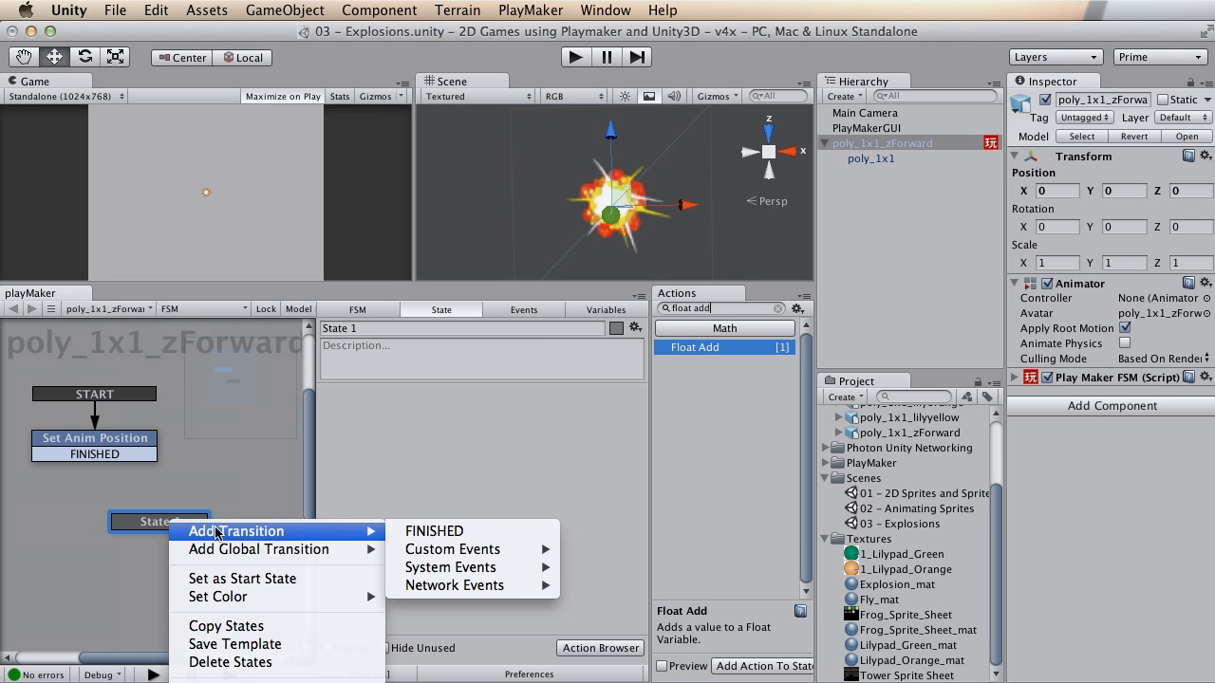
mouse_move(313, 596)
click(432, 668)
click(344, 332)
text(Wait)
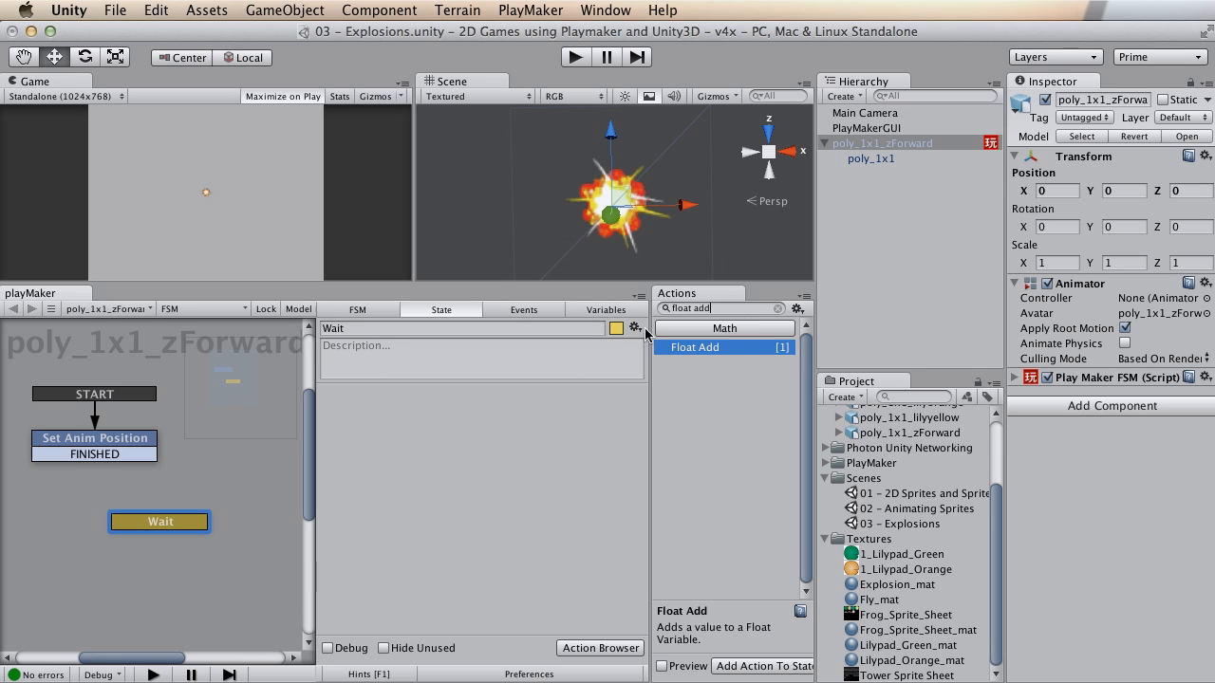
Step: Add a Wait action to the Wait state and set its time to 0.5
key(BackSpace)
key(BackSpace)
key(BackSpace)
key(BackSpace)
key(BackSpace)
key(BackSpace)
key(BackSpace)
key(BackSpace)
key(BackSpace)
text(wait)
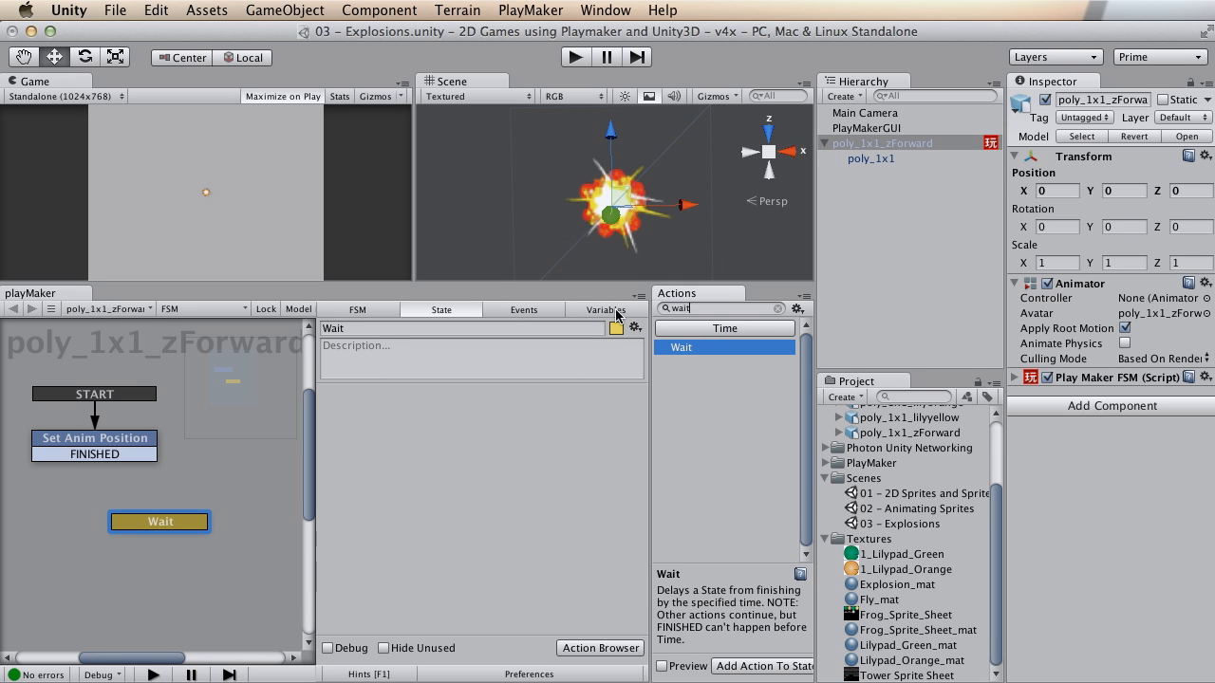
double_click(698, 353)
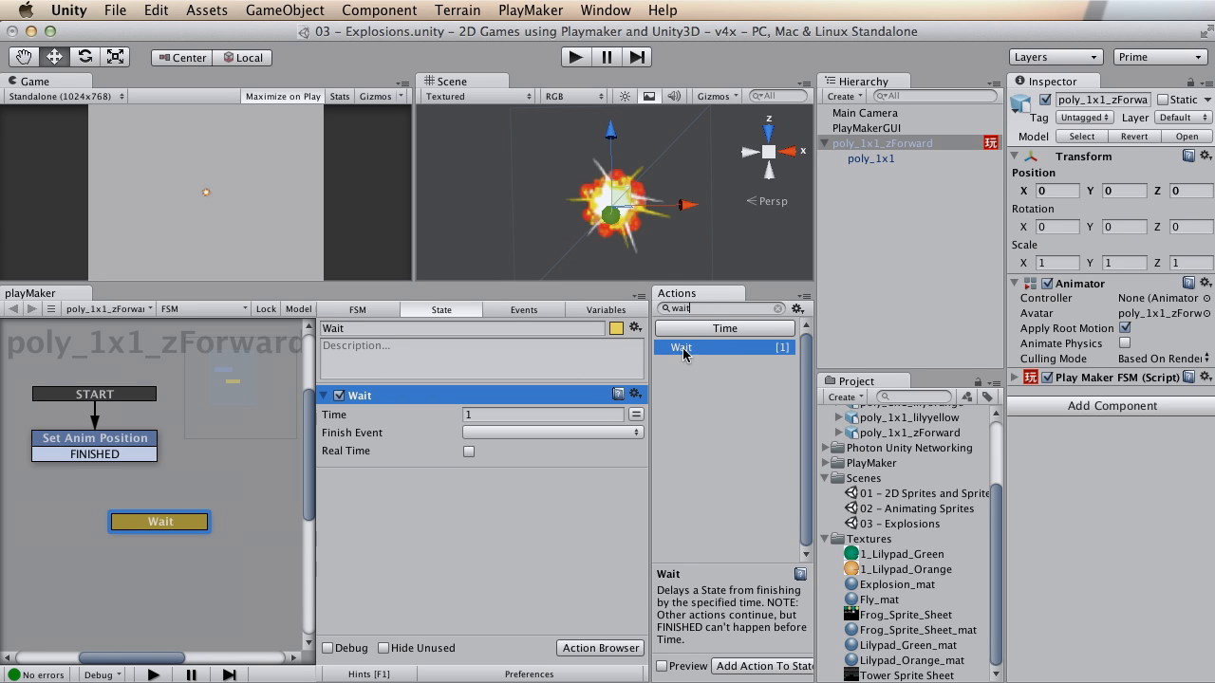
click(517, 419)
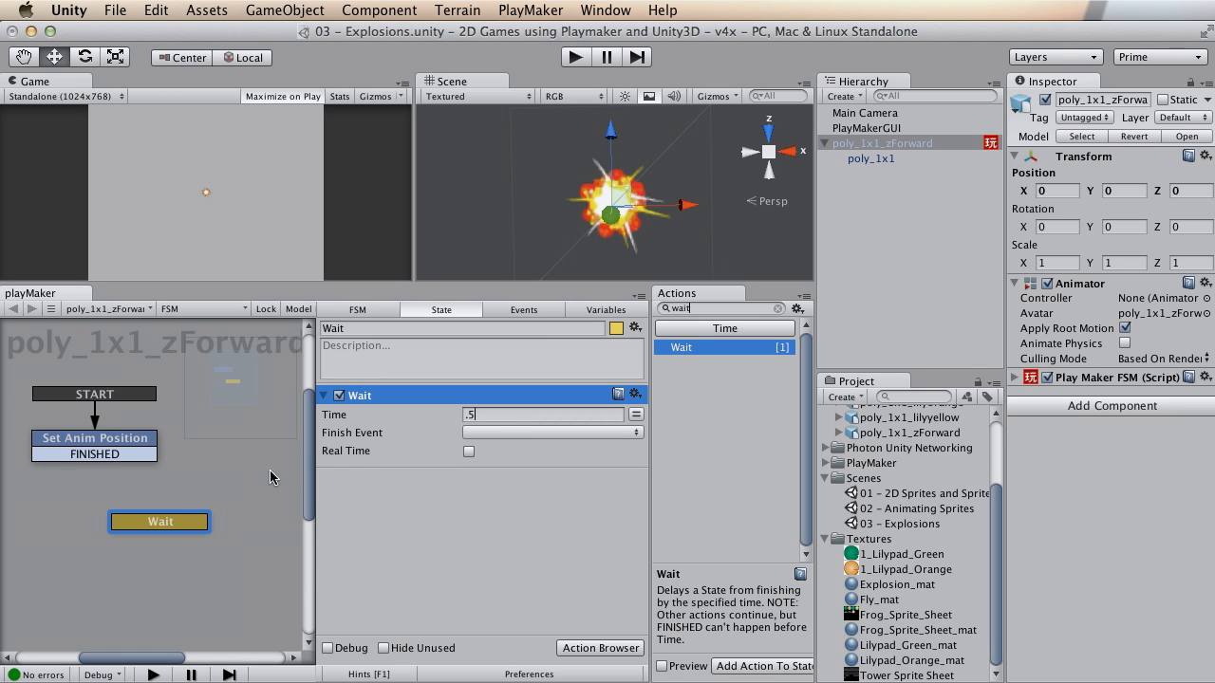
Step: Connect Set Anim Position's FINISHED transition to the Wait state and enable Real Time on its Wait action
drag(186, 527, 225, 508)
drag(145, 455, 107, 502)
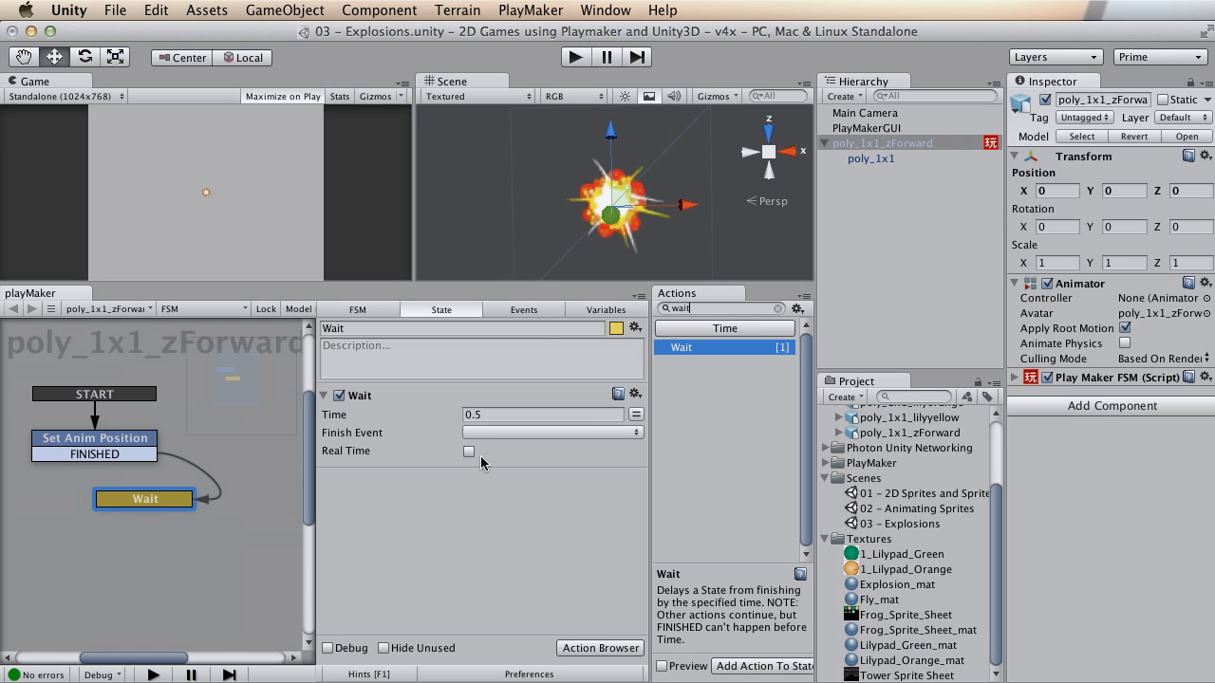
click(469, 451)
Step: Give the Wait state a FINISHED transition leading back to Set Anim Position and set its Finish Event to FINISHED
right_click(153, 503)
mouse_move(220, 510)
click(402, 512)
click(546, 434)
click(547, 461)
drag(141, 515, 86, 446)
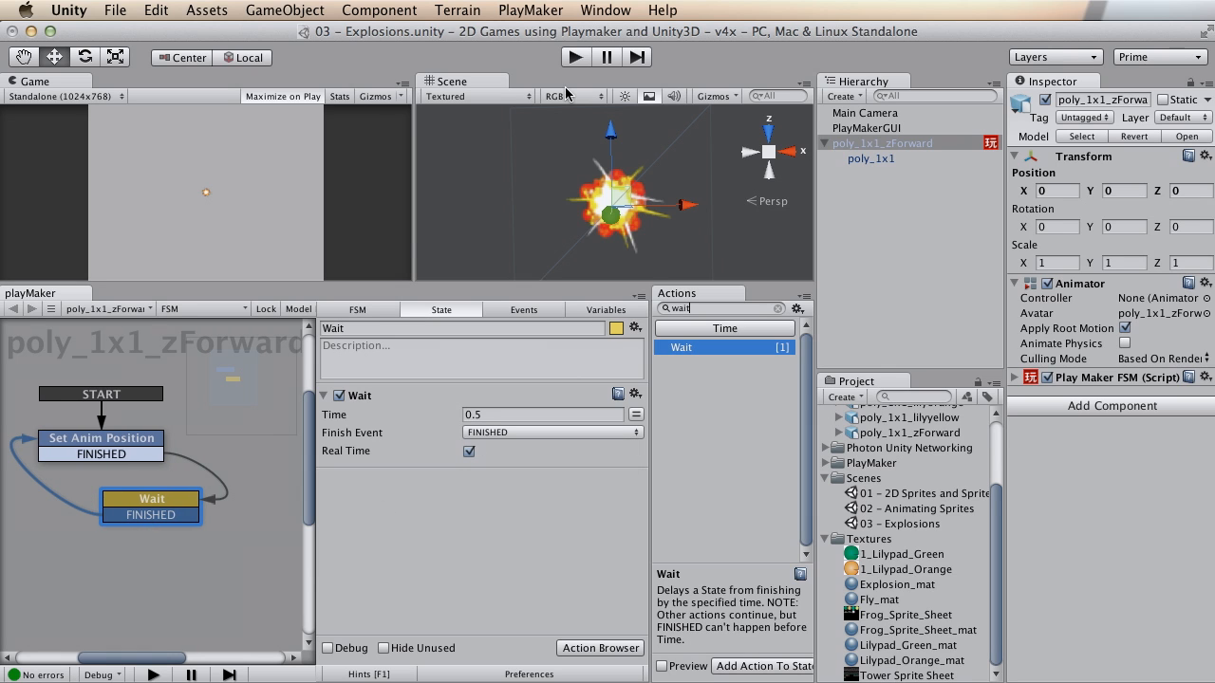
Step: Target the child object poly_1x1 in Set Anim Position's Set Texture Offset action by specifying the game object
click(104, 448)
click(530, 415)
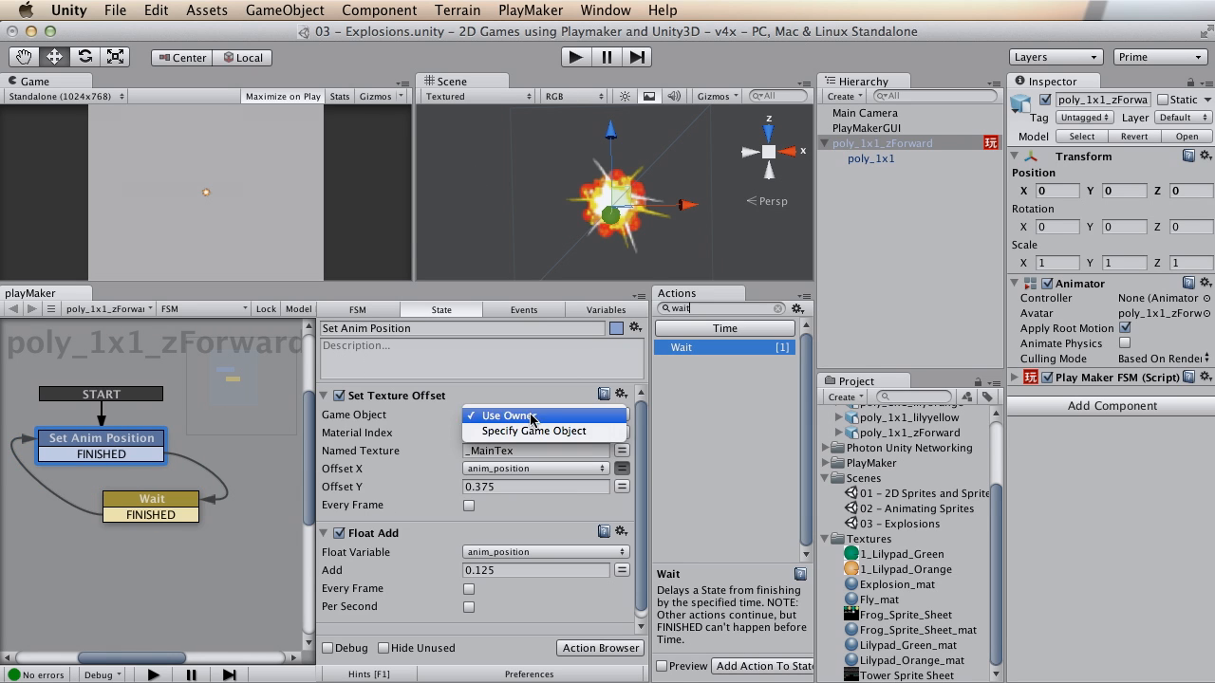
click(505, 432)
drag(882, 144, 562, 433)
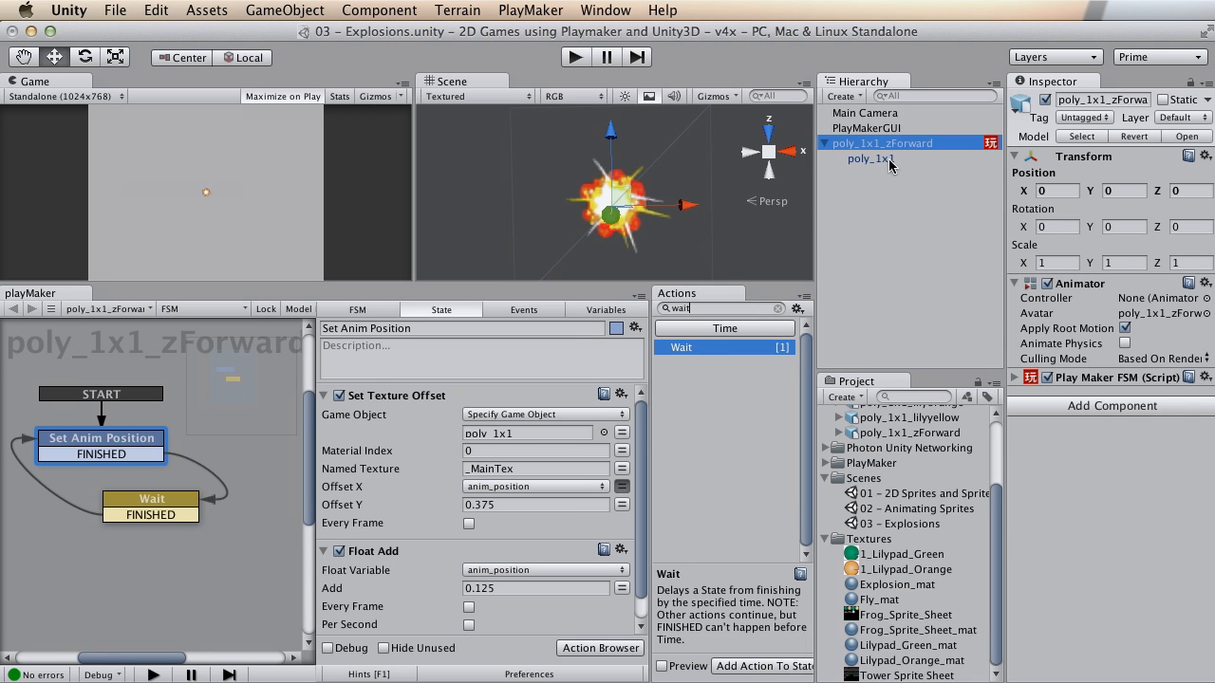
Step: Check the Explosion_mat offset on poly_1x1 and run the scene briefly to preview the sprite animation
click(855, 161)
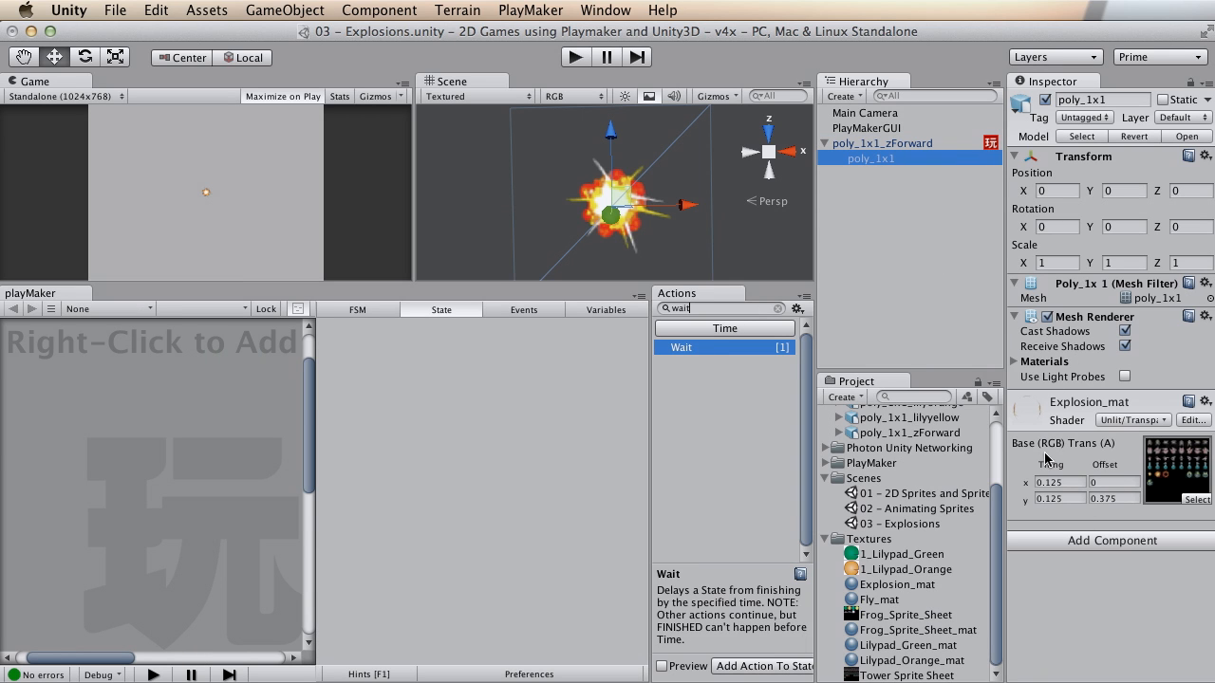
click(918, 143)
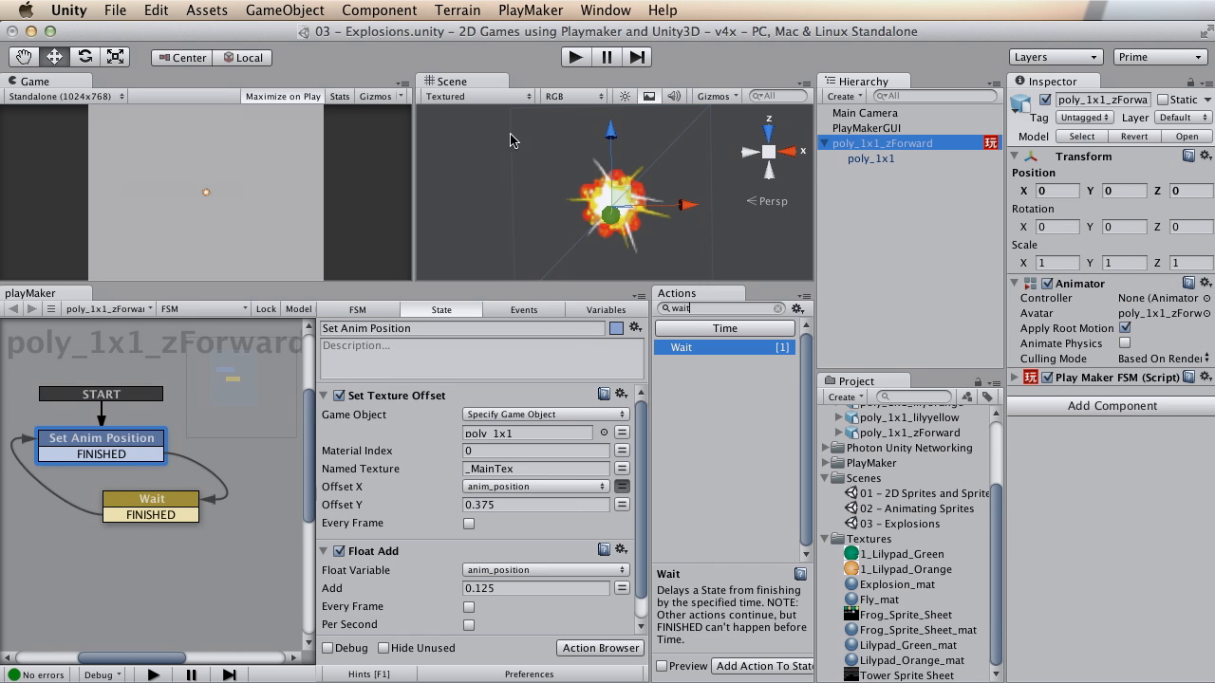
click(575, 57)
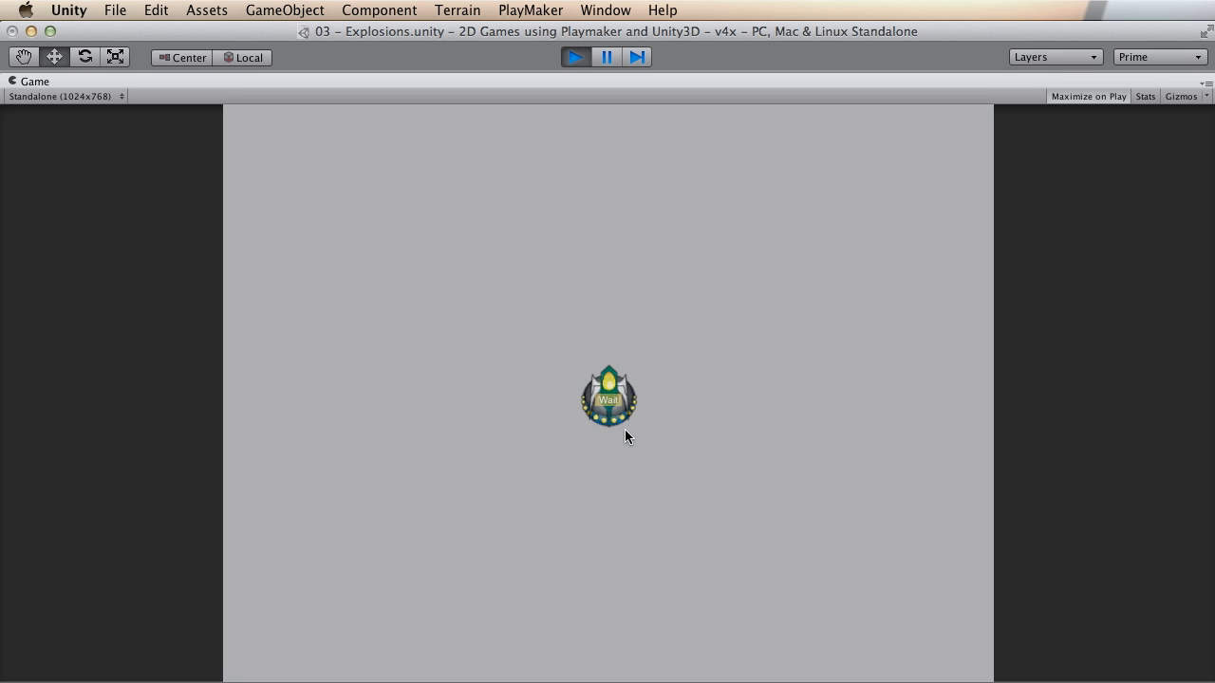
click(619, 378)
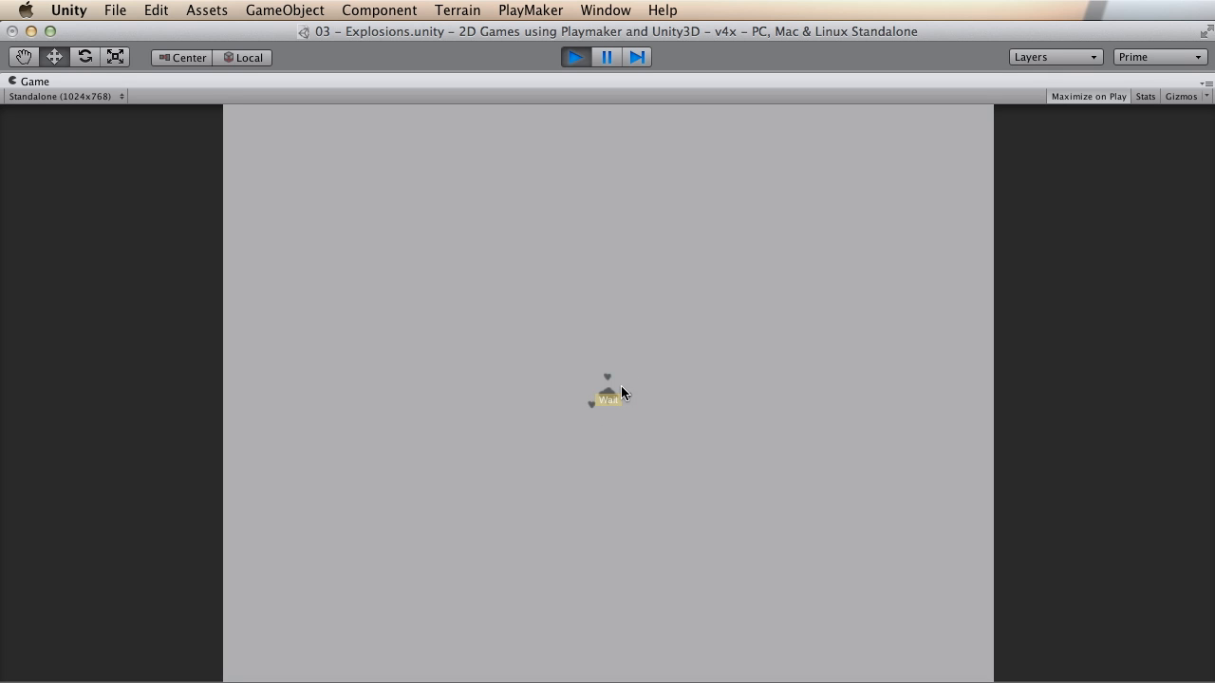
click(608, 376)
click(575, 57)
key(shift+space)
key(shift+space)
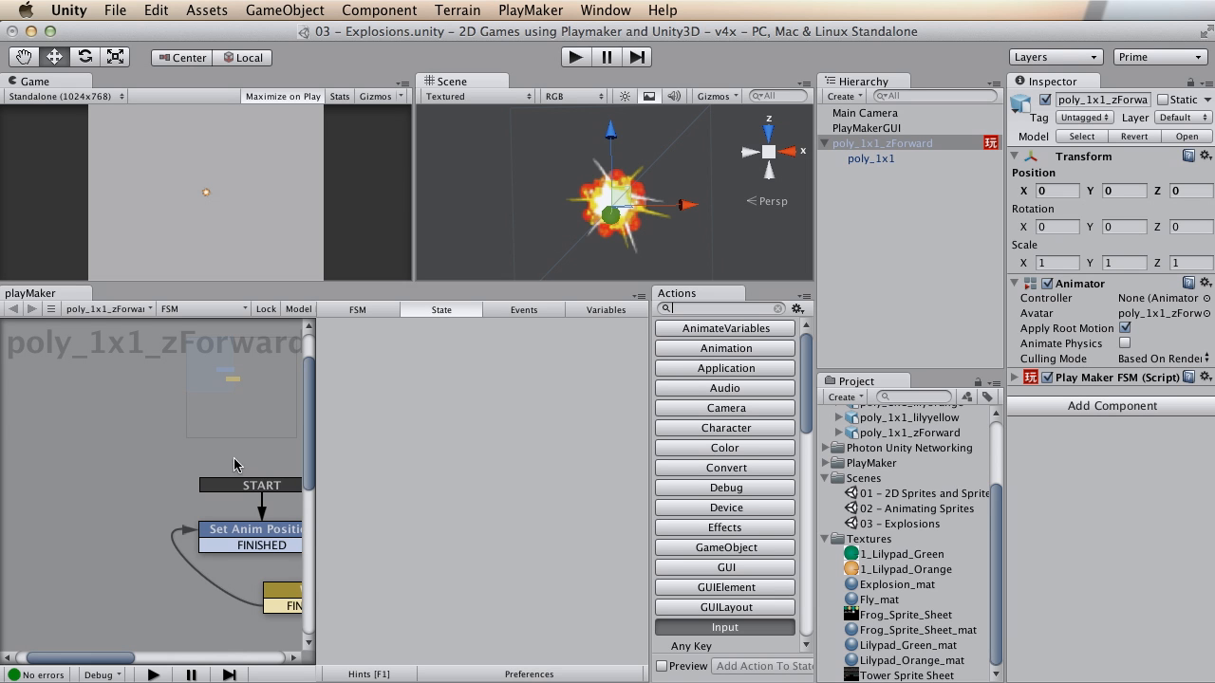
Step: Open Tower Sprite Sheet in Preview, examine which frames form the explosion row, and close the image
double_click(905, 676)
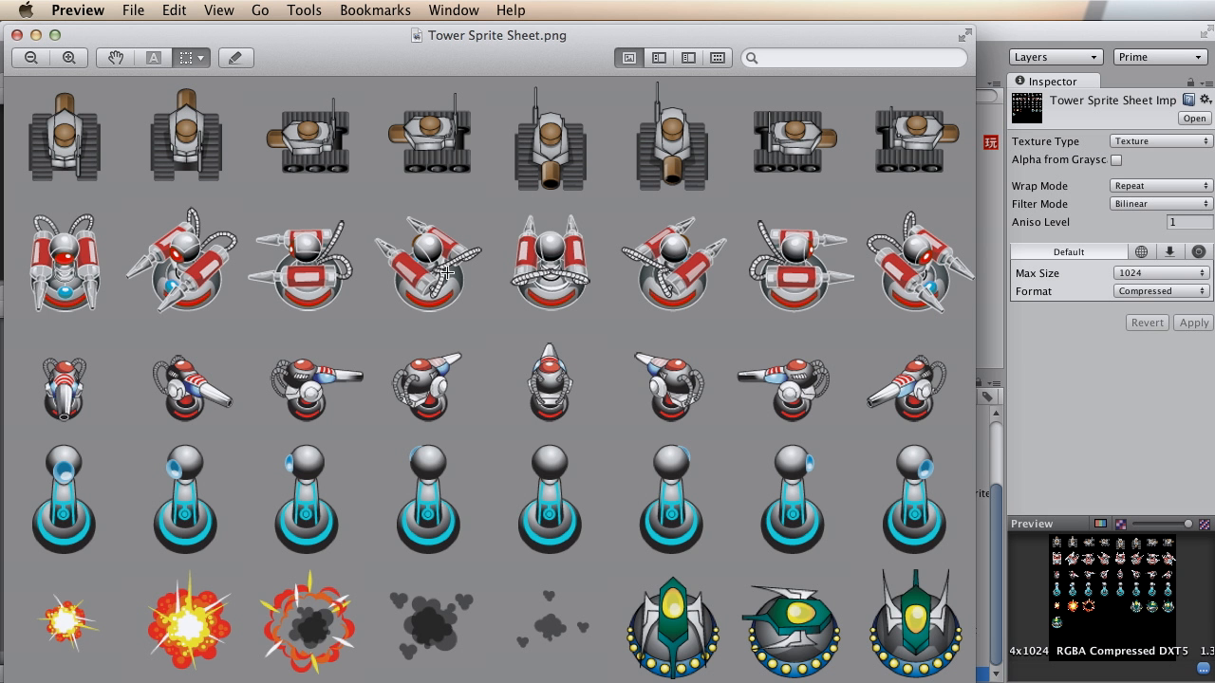
key(super+minus)
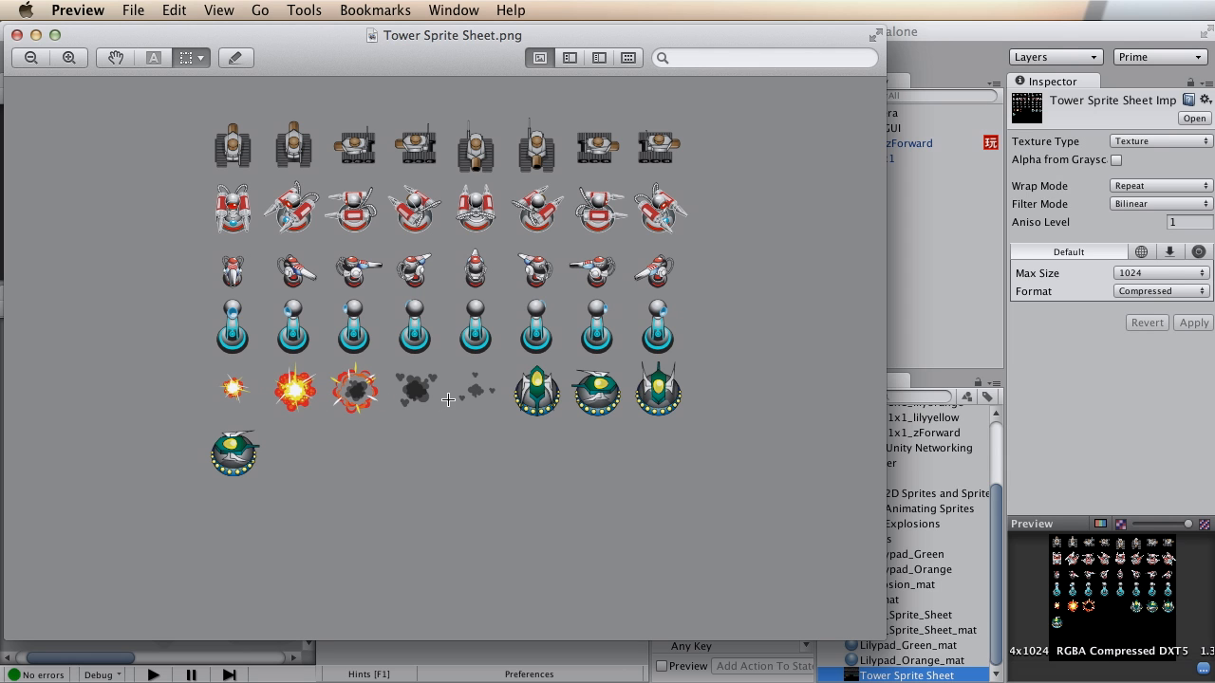
drag(154, 39, 214, 53)
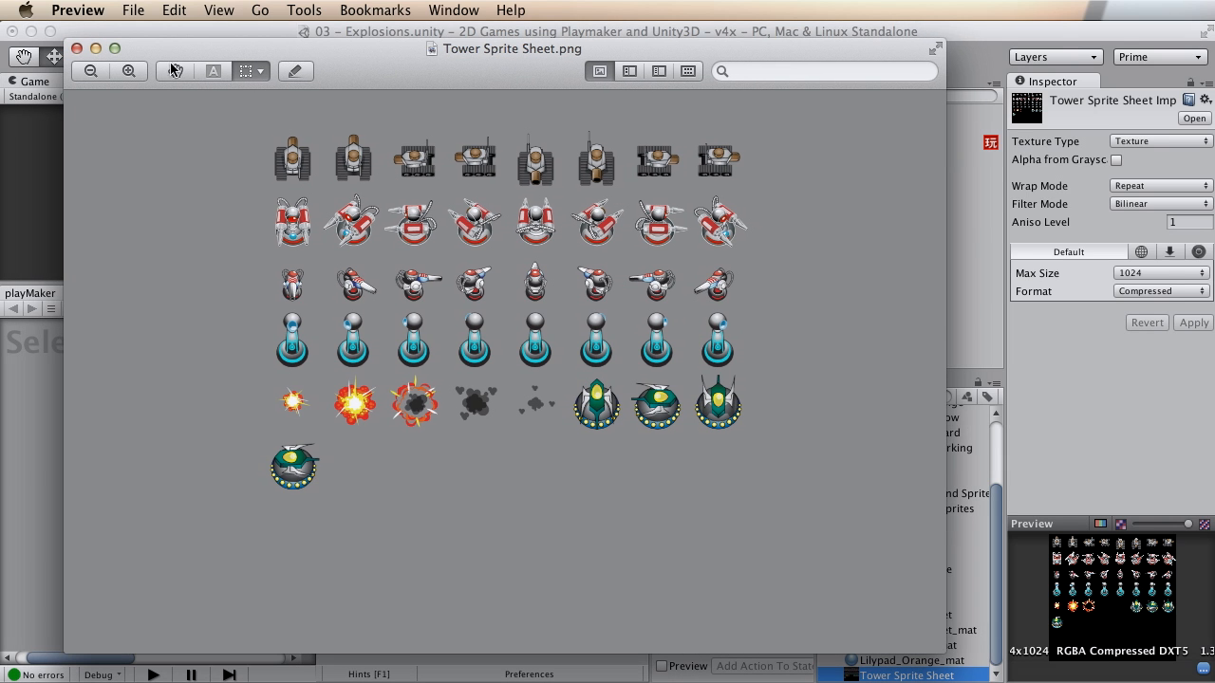
key(super+w)
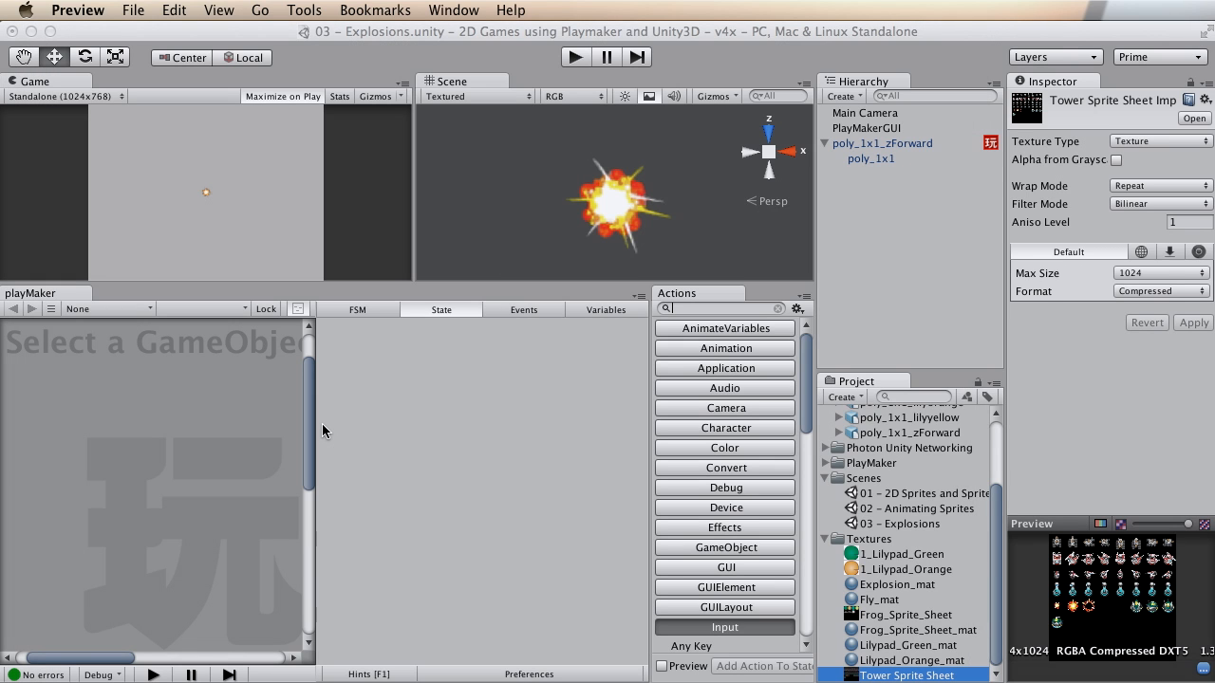
Step: Reselect poly_1x1_zForward and move the Wait state farther below Set Anim Position in its FSM graph
click(883, 143)
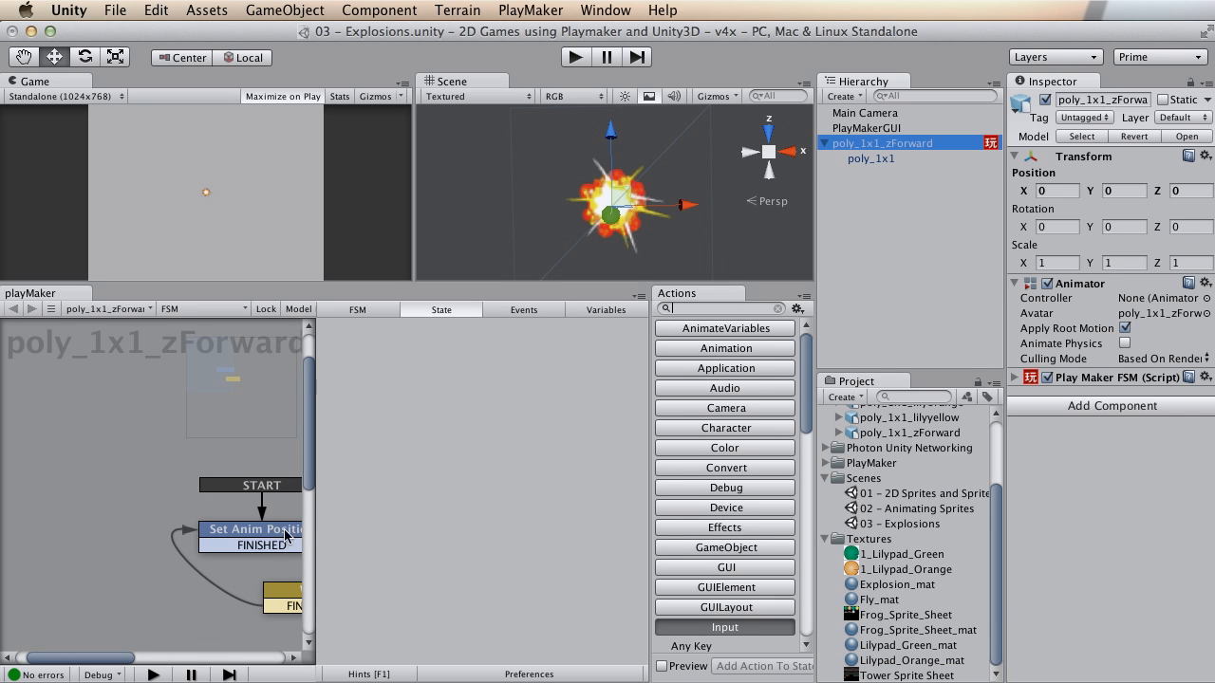
click(161, 449)
middle_drag(213, 518, 67, 444)
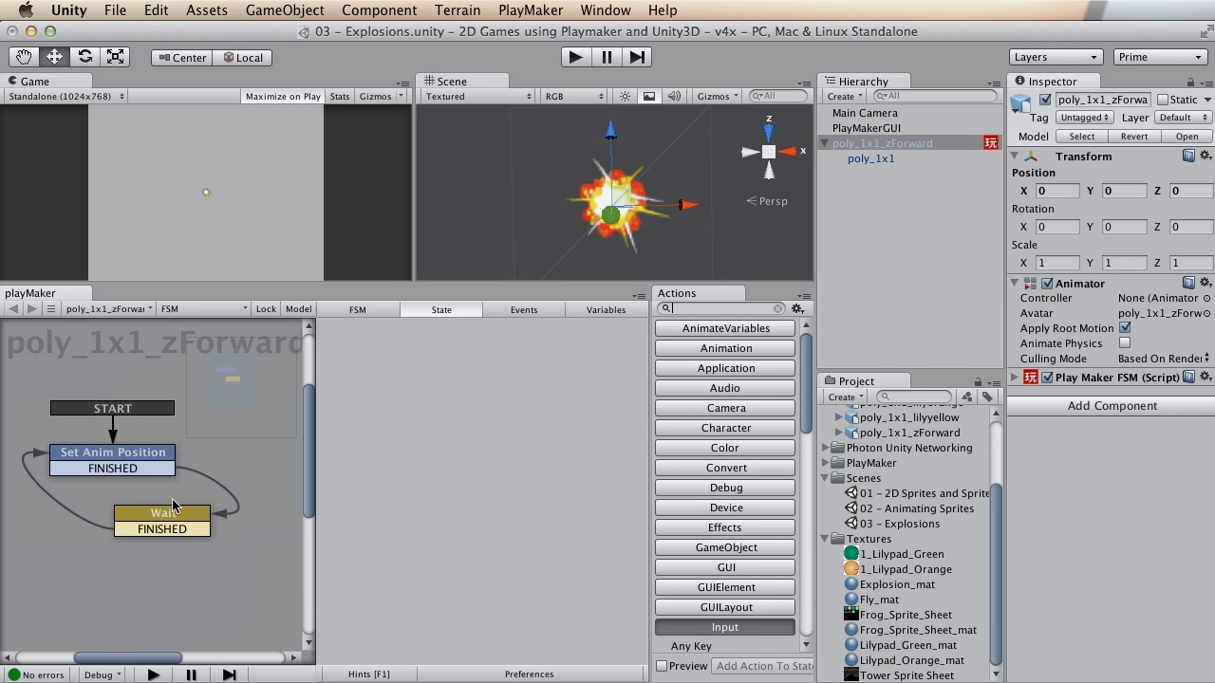
click(187, 528)
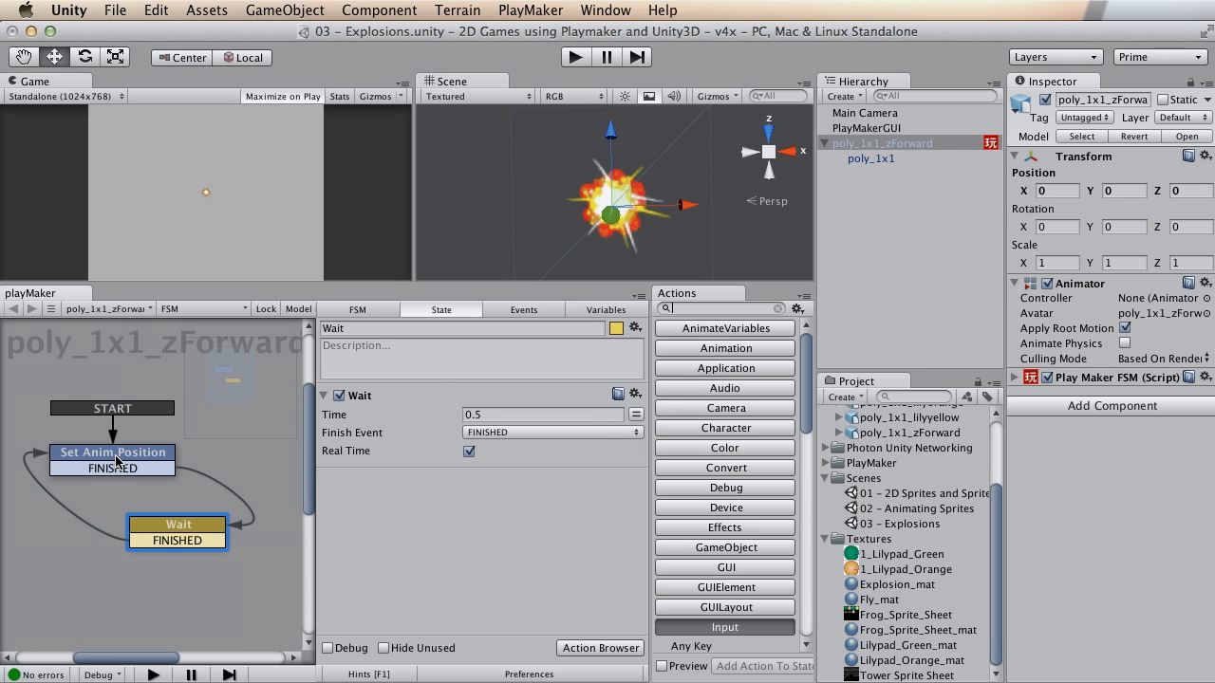
click(119, 460)
drag(168, 534, 190, 576)
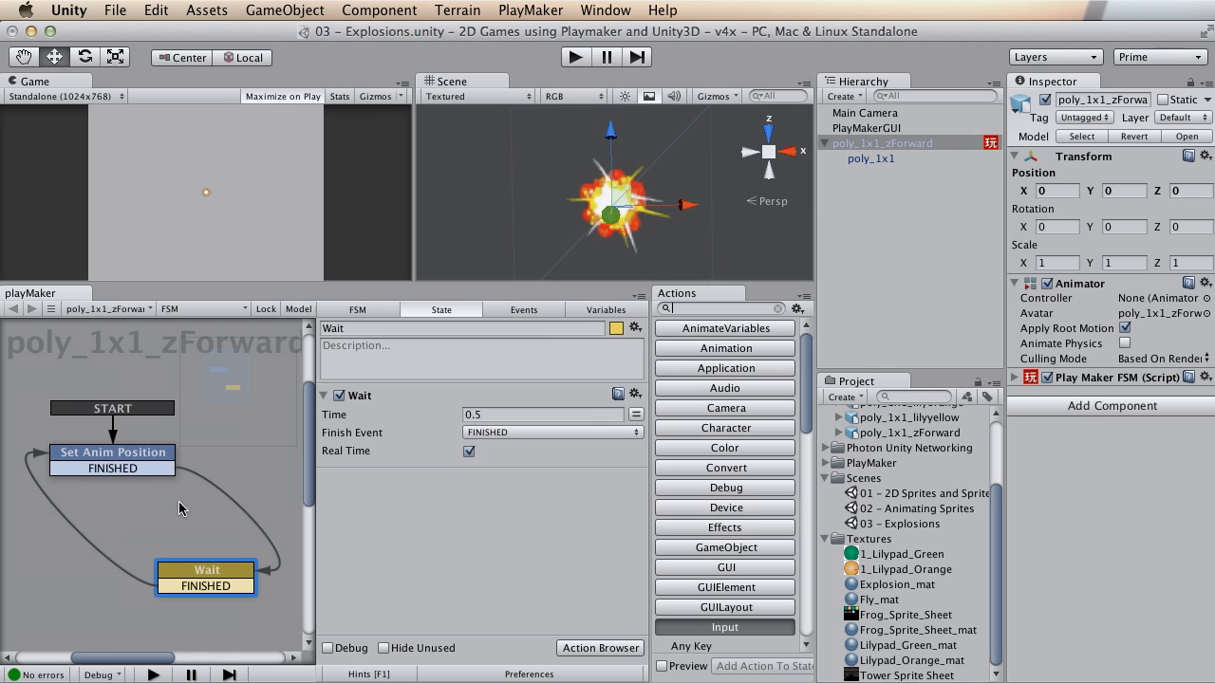
Step: Add a state named Position Check between Set Anim Position and Wait, and color it cyan
right_click(139, 507)
click(194, 518)
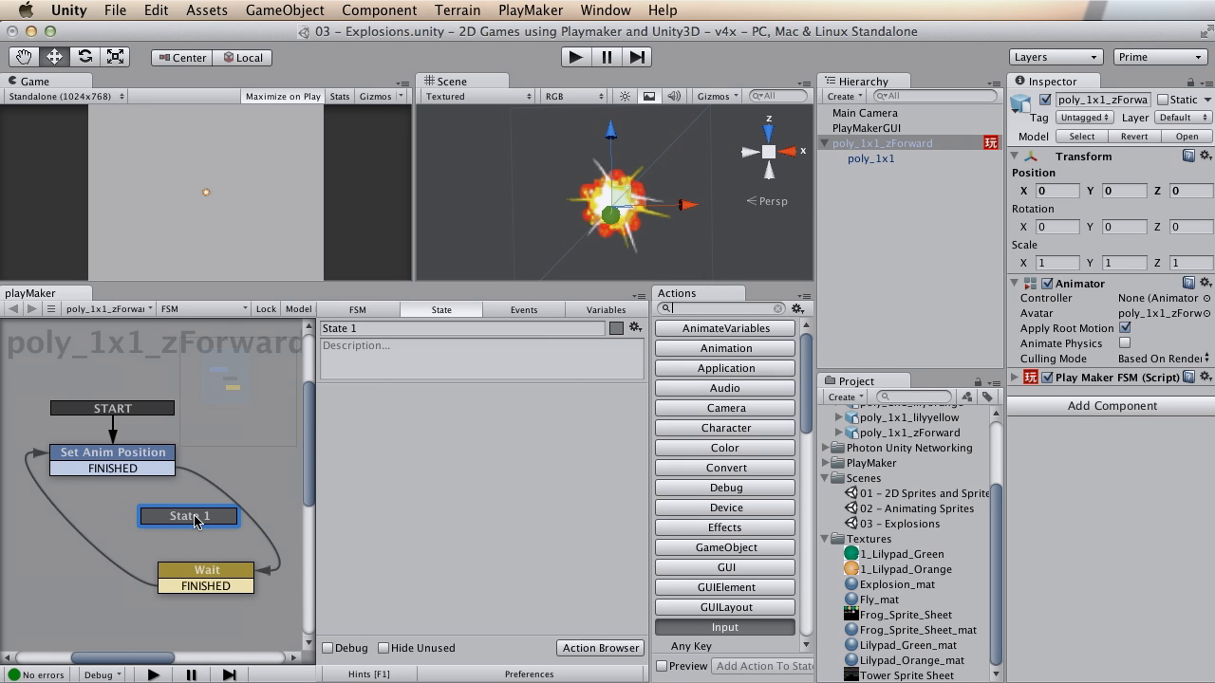
drag(195, 522, 165, 525)
click(372, 329)
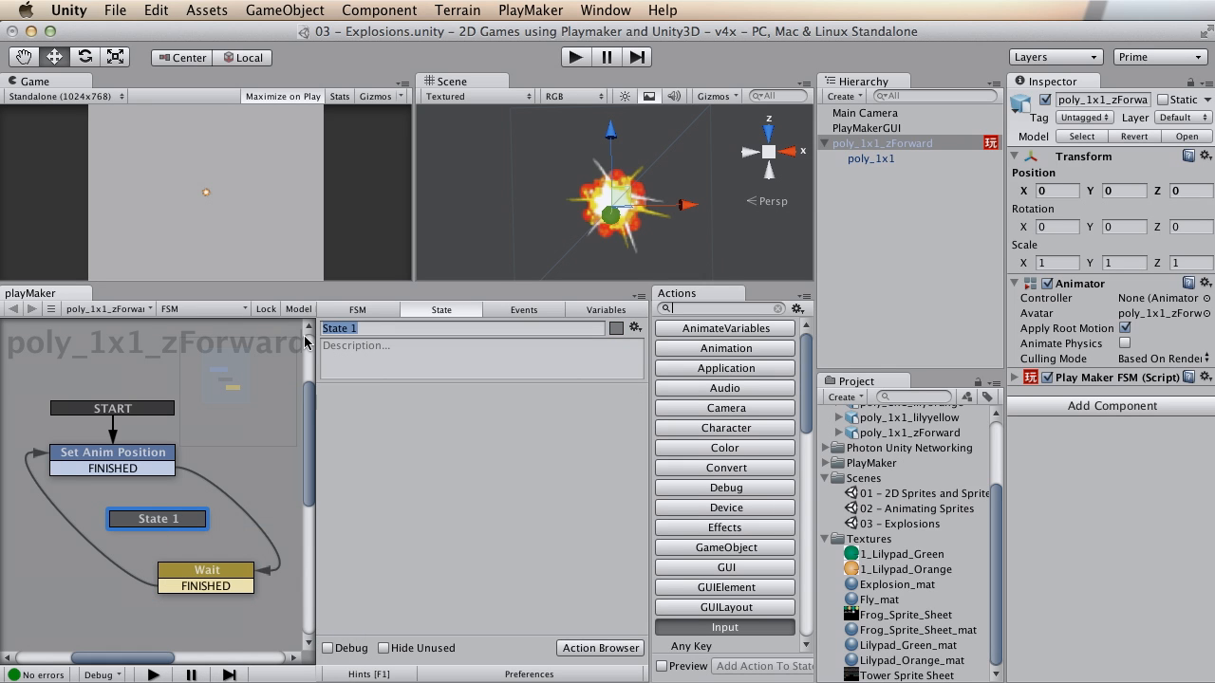
text(Position Check)
key(Return)
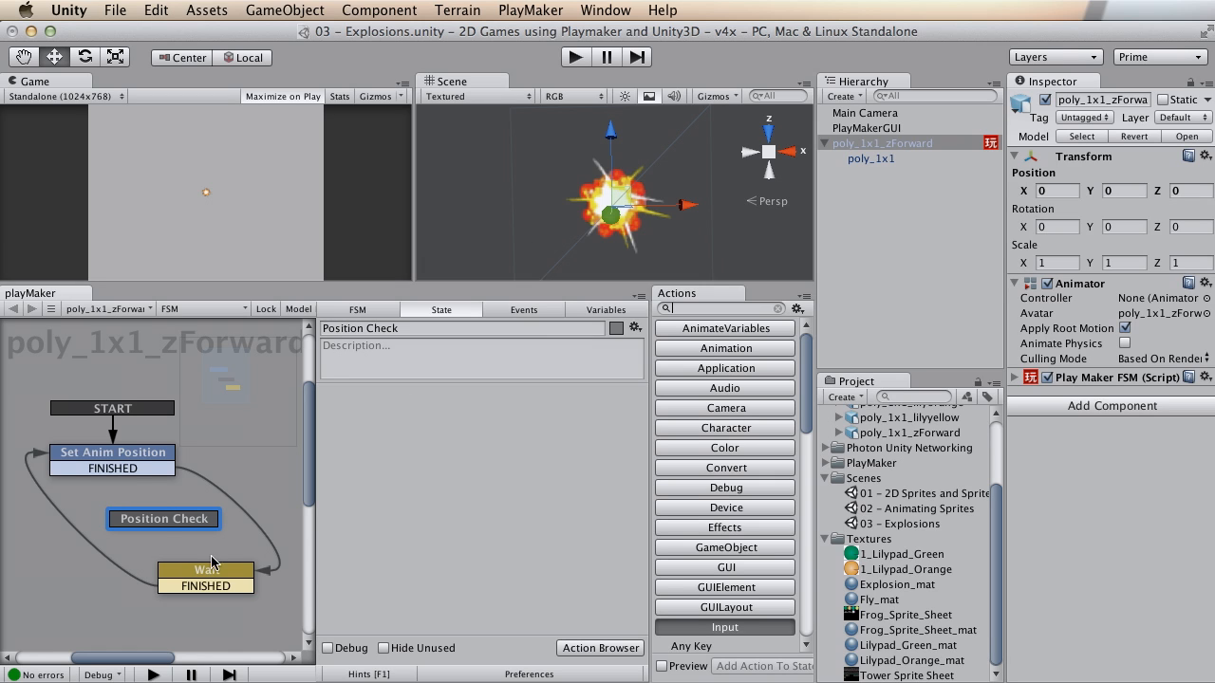
right_click(167, 520)
mouse_move(210, 591)
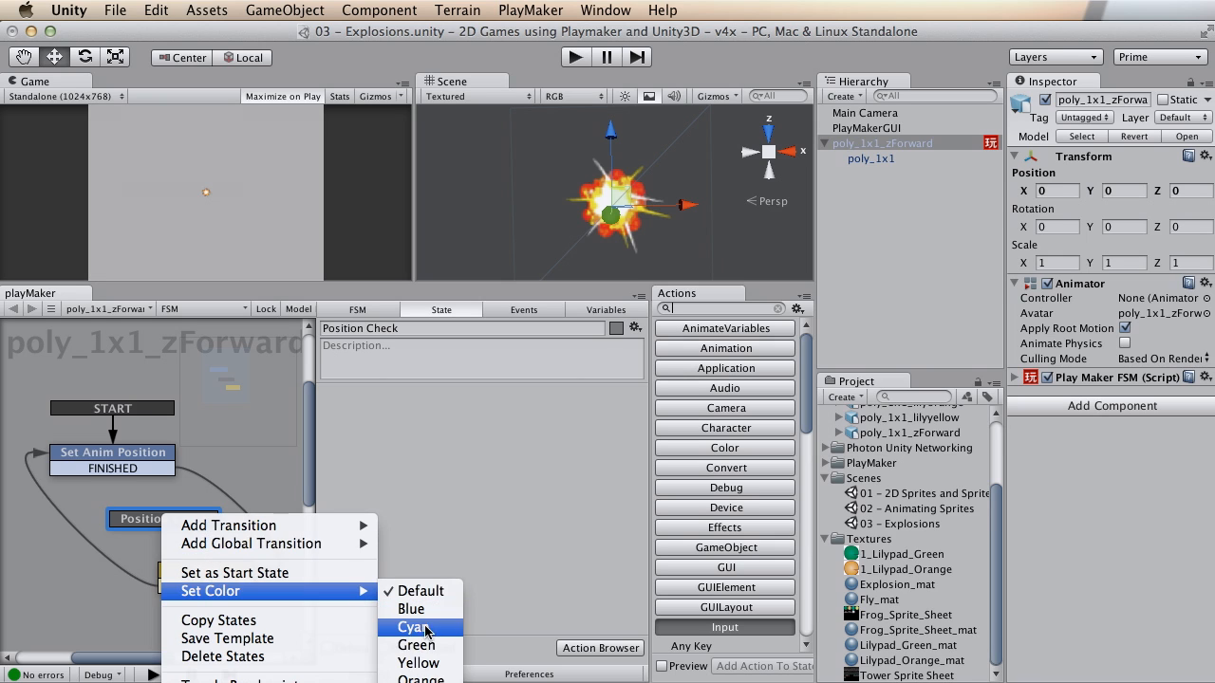
click(412, 627)
Step: Redirect Set Anim Position's FINISHED transition to Position Check and arrange the three states in a vertical column
drag(159, 527, 151, 521)
drag(138, 464, 113, 400)
drag(185, 518, 172, 490)
drag(207, 581, 122, 578)
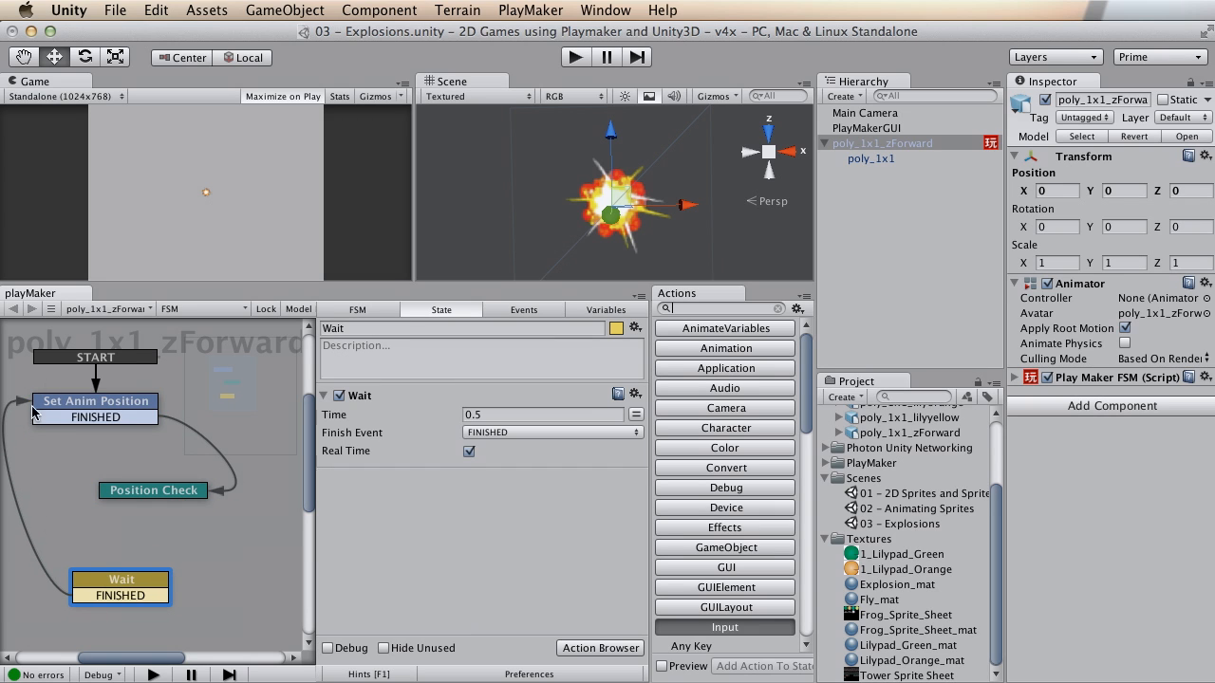
drag(193, 494, 167, 483)
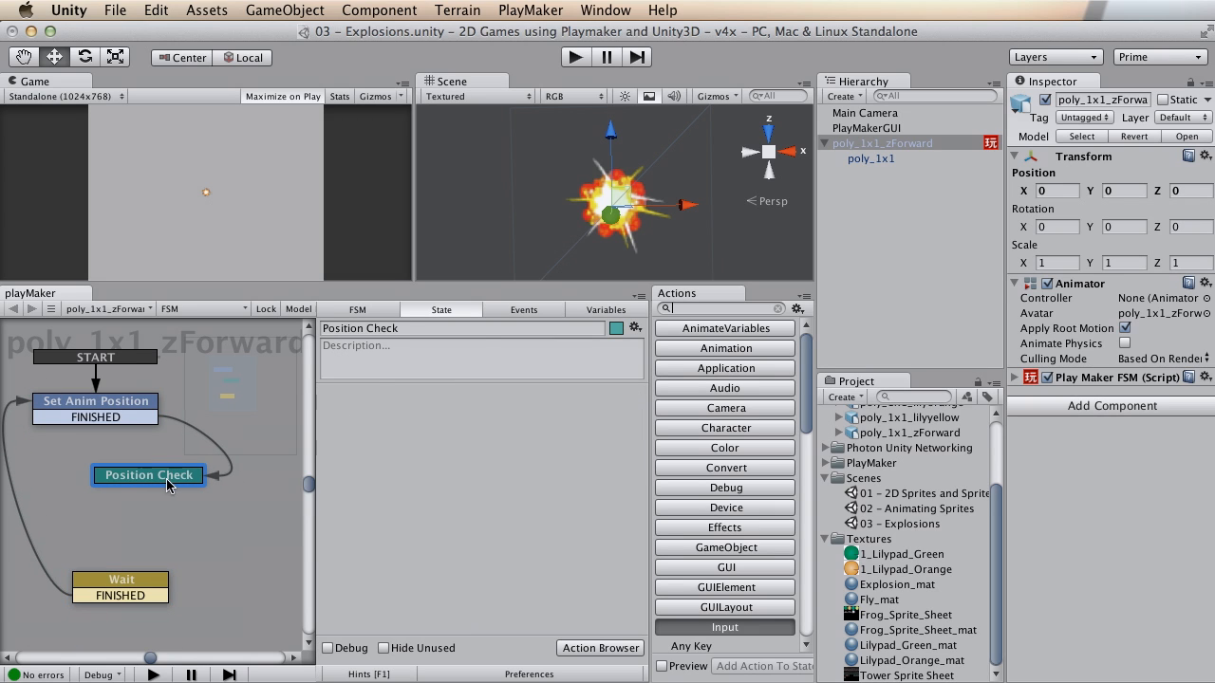
Step: Add two custom events named cycle_animation and end_animation to the FSM
click(520, 311)
click(453, 621)
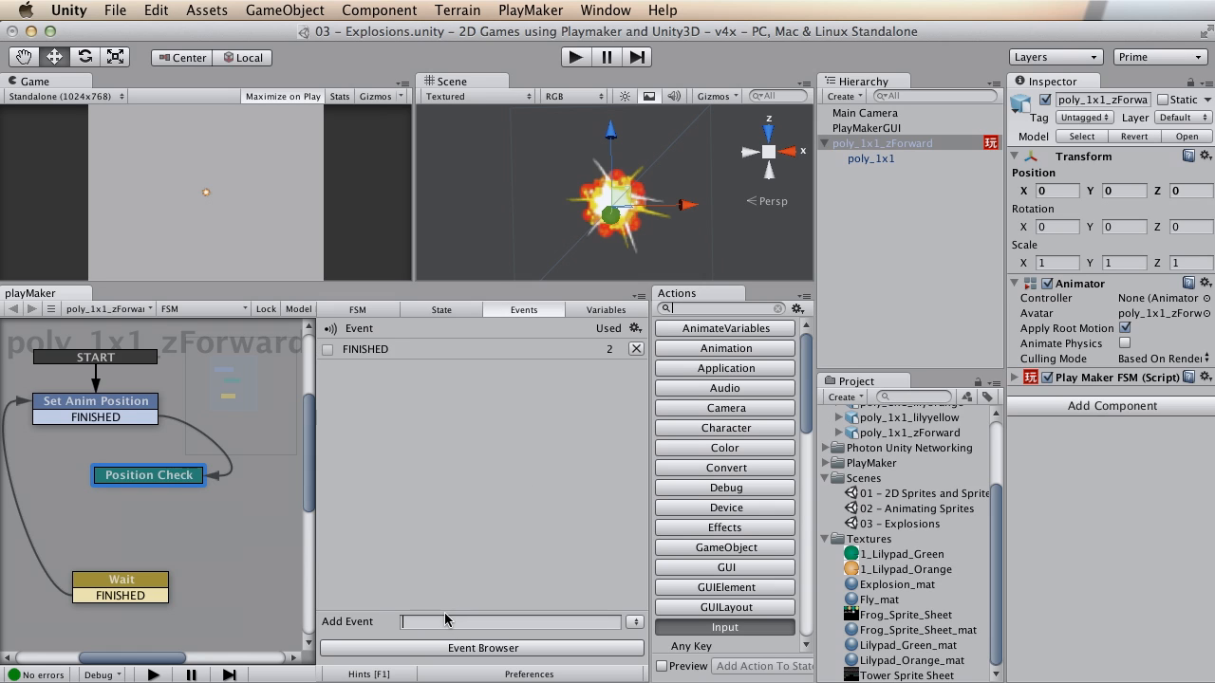
text(cycle_)
text(animation)
key(Return)
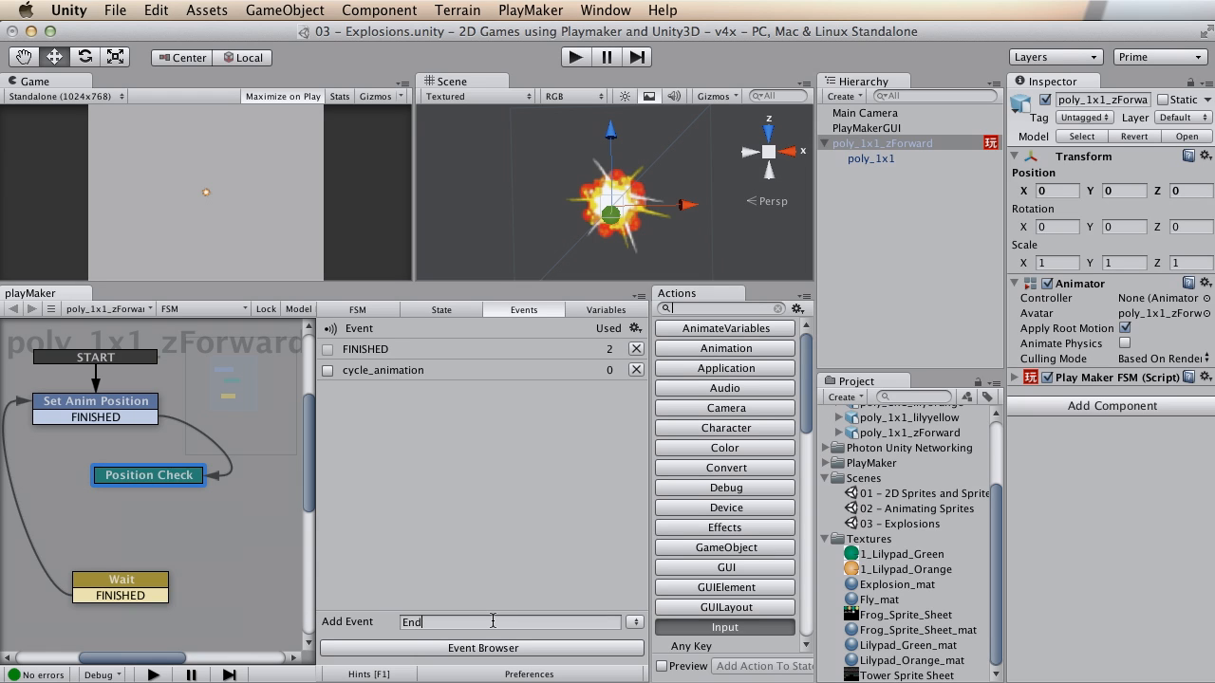
text(end_animation)
key(Return)
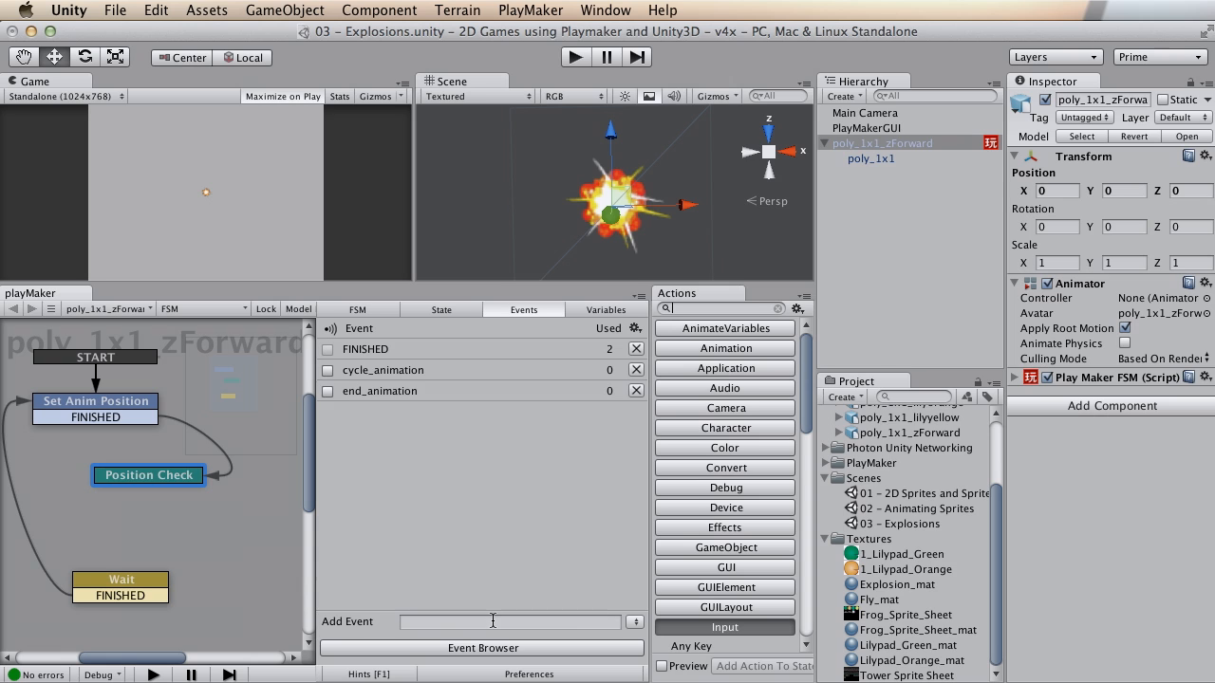
Step: Add cycle_animation and end_animation transitions to the Position Check state and connect cycle_animation to the Wait state
right_click(163, 478)
mouse_move(210, 479)
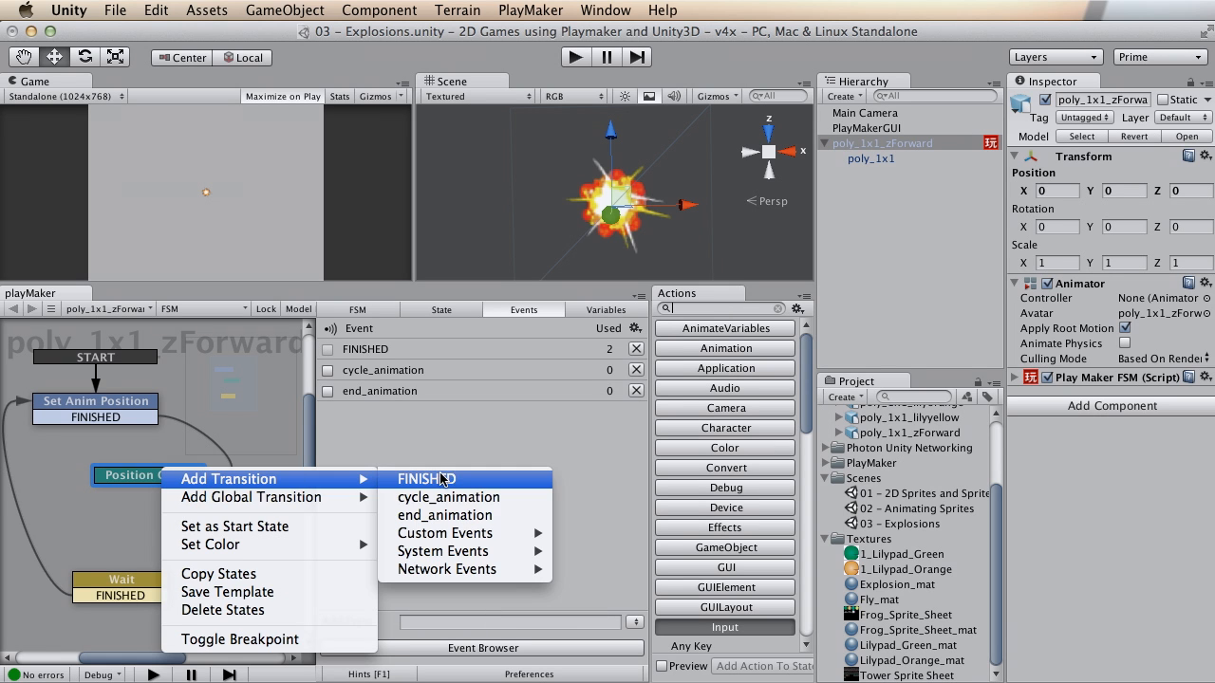
click(450, 497)
right_click(150, 476)
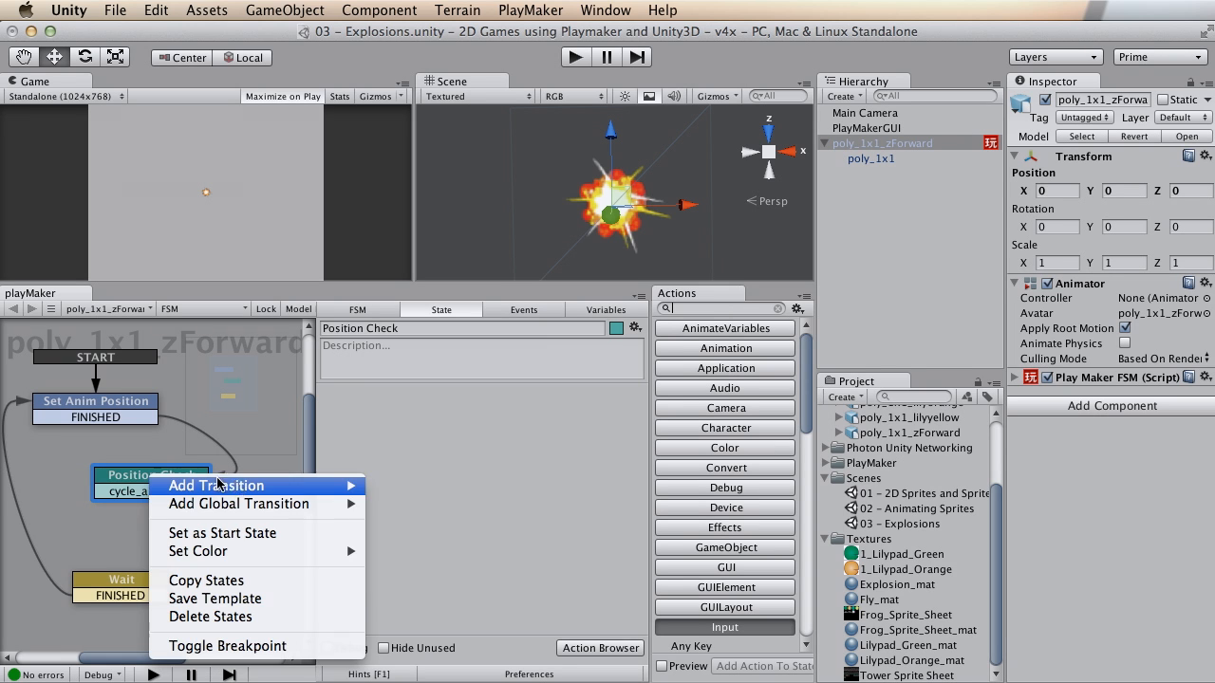
mouse_move(373, 490)
click(432, 522)
drag(178, 492, 113, 584)
click(82, 582)
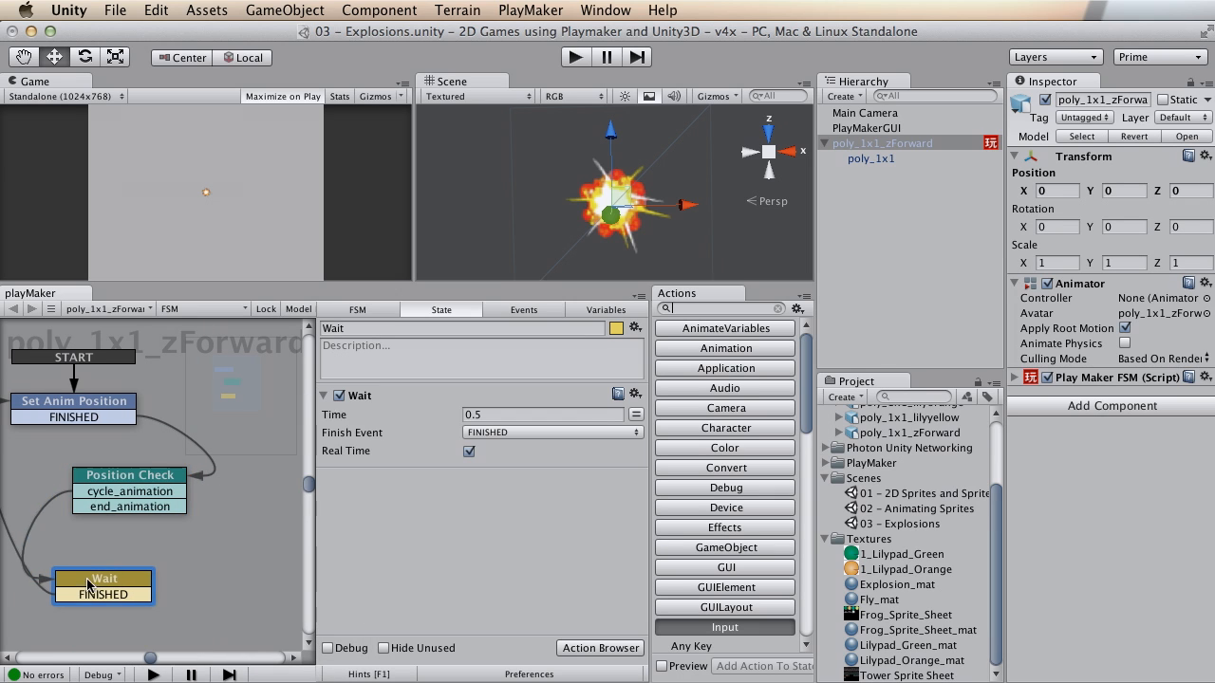
Step: Add a Float Compare action to Position Check that compares the anim_position variable with 0.5
click(120, 484)
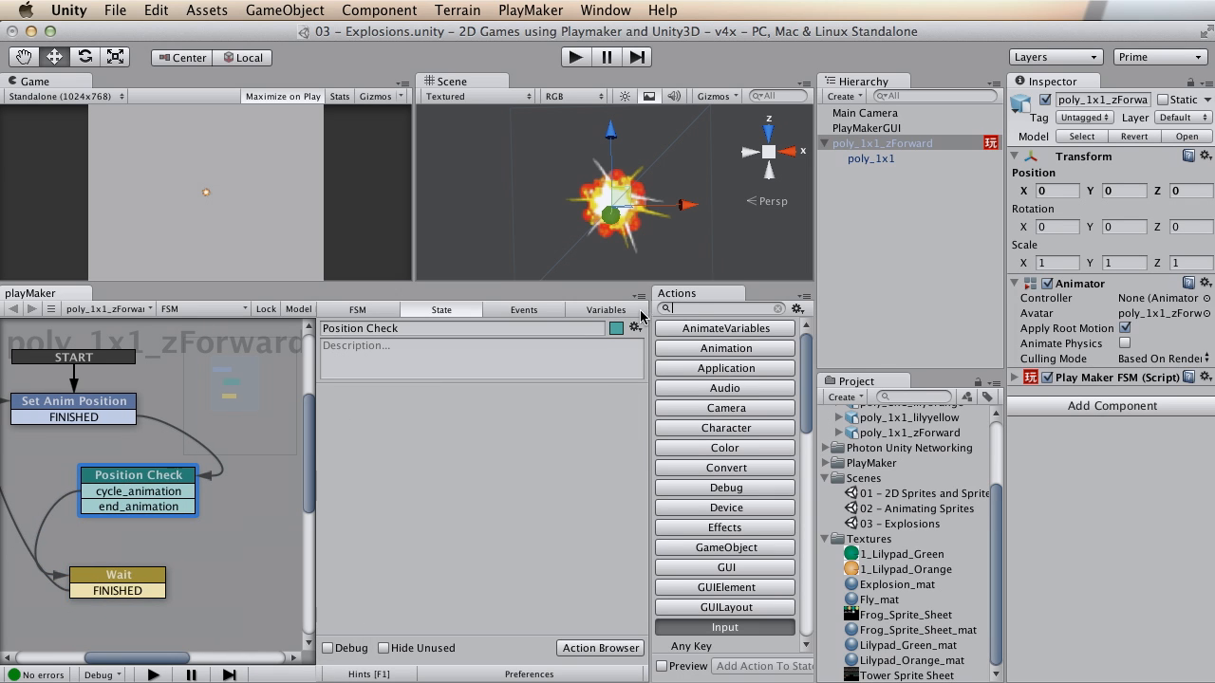
click(695, 312)
text(float comp)
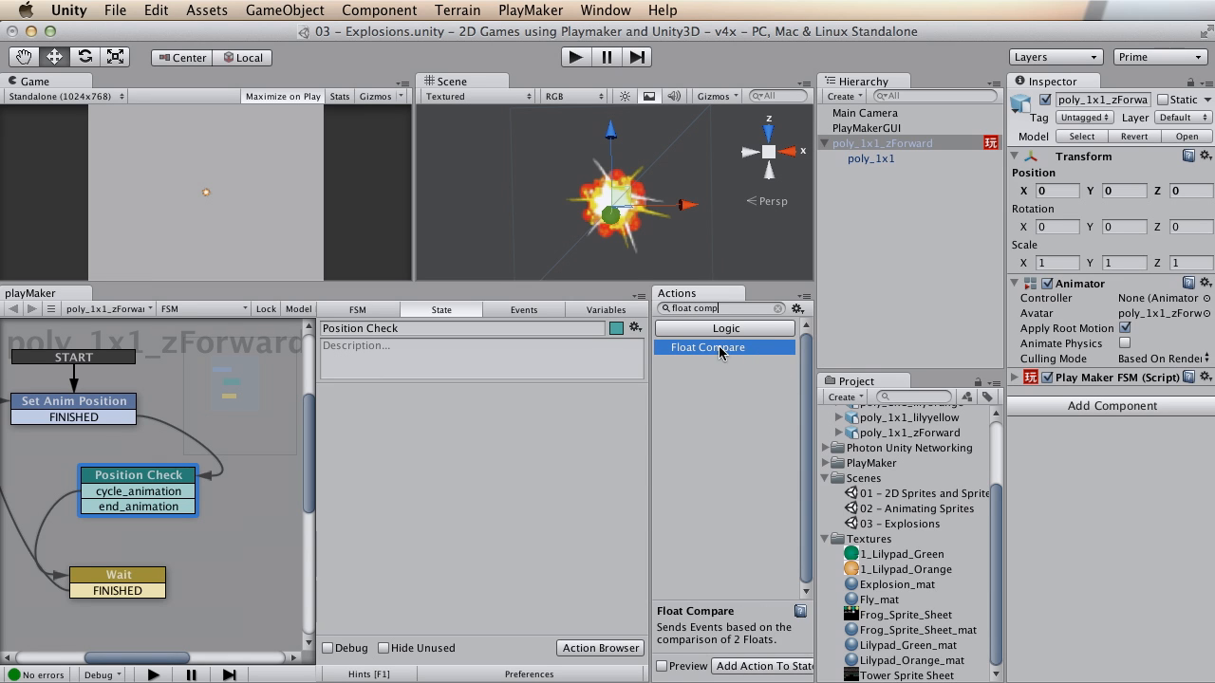
double_click(721, 349)
click(635, 414)
click(541, 415)
click(515, 428)
click(497, 432)
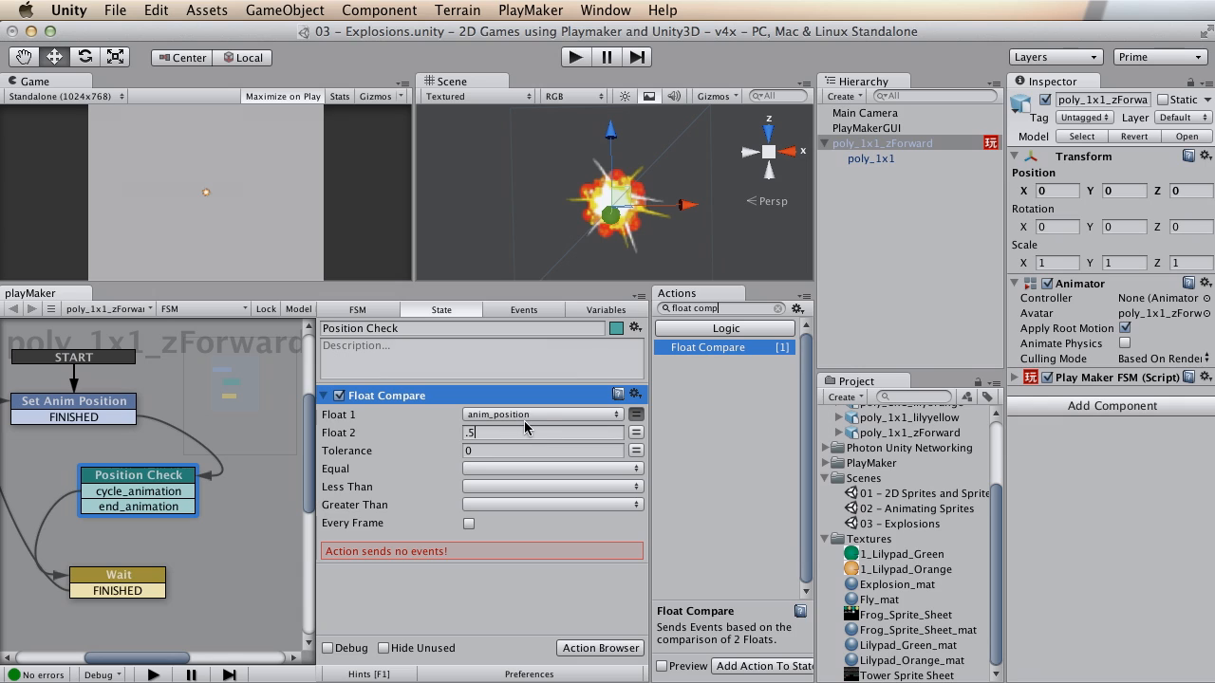
click(542, 415)
click(495, 428)
Step: Add a state named Loop between Position Check and Wait and connect Position Check's end_animation transition to it
mouse_move(157, 476)
mouse_down()
mouse_move(180, 467)
mouse_move(167, 475)
mouse_up()
drag(123, 578, 112, 593)
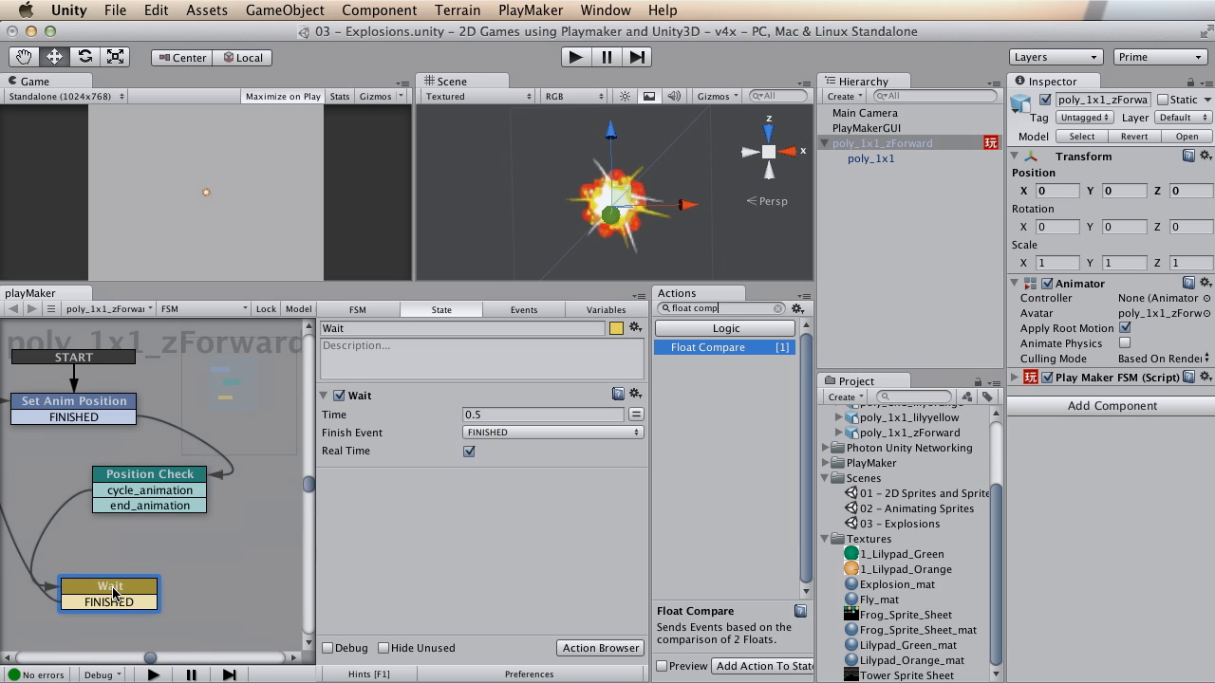
right_click(206, 547)
click(237, 551)
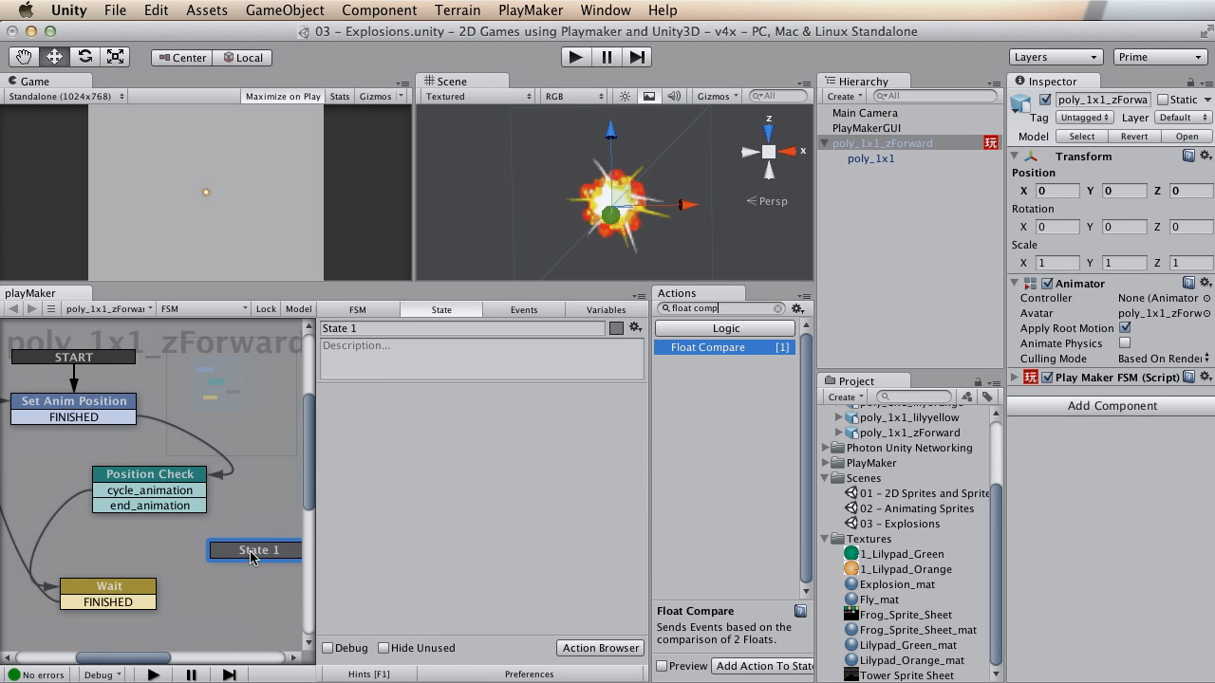
drag(253, 558, 221, 559)
click(409, 328)
text(Loop)
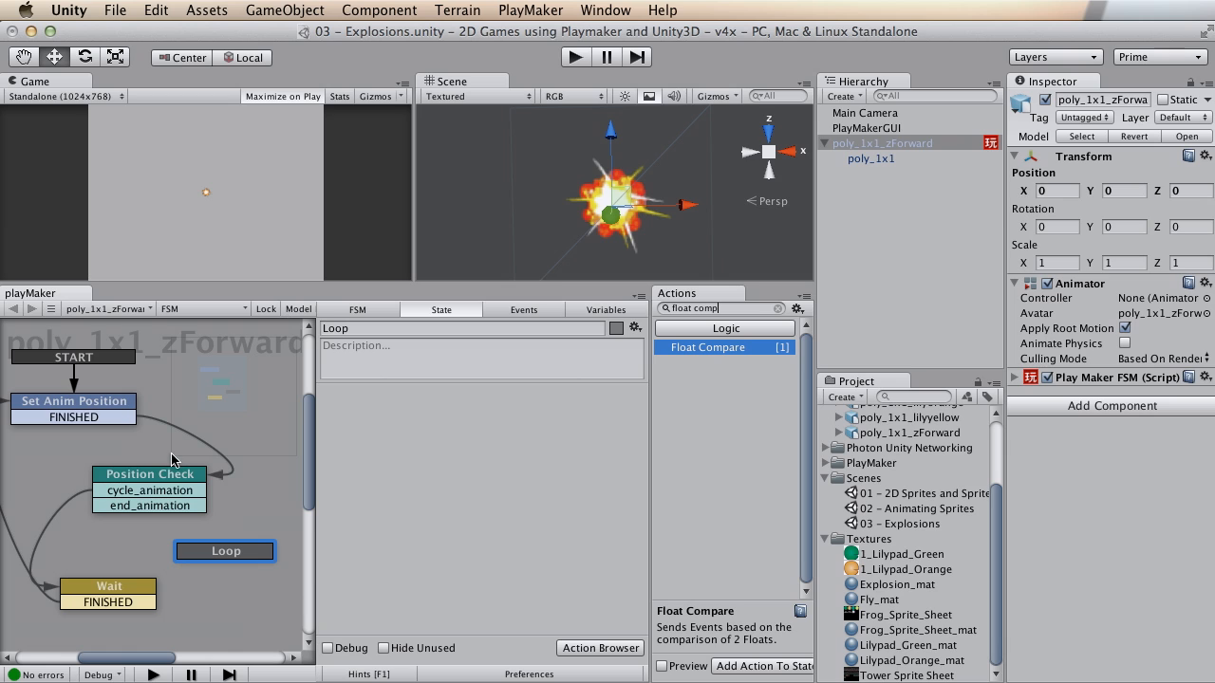
click(152, 486)
drag(153, 508, 228, 551)
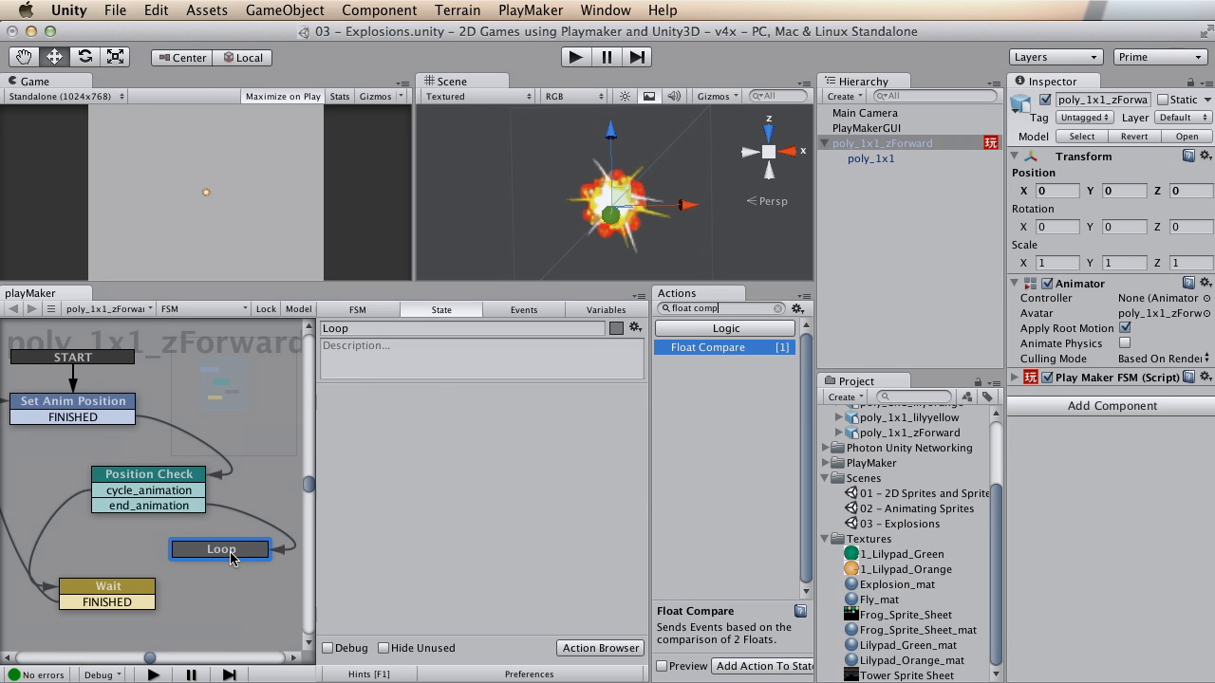
Step: Set Position Check's Float Compare events to end_animation for Equal, cycle_animation for Less Than and end_animation for Greater Than
click(171, 479)
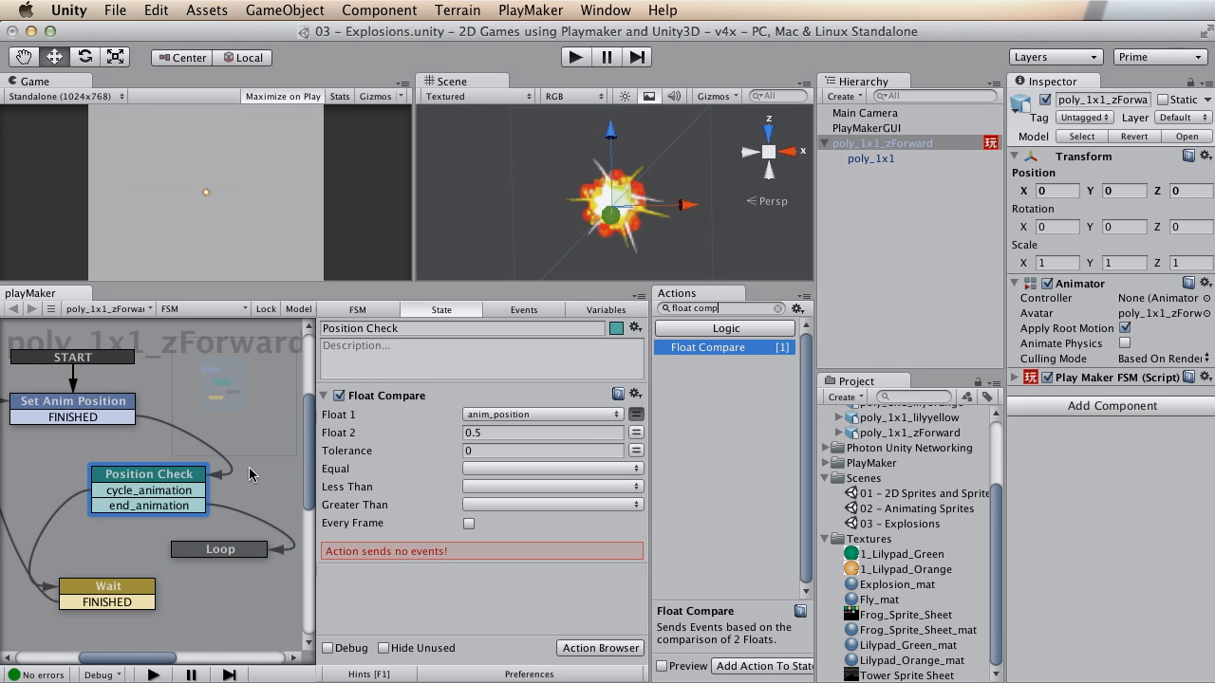
click(505, 471)
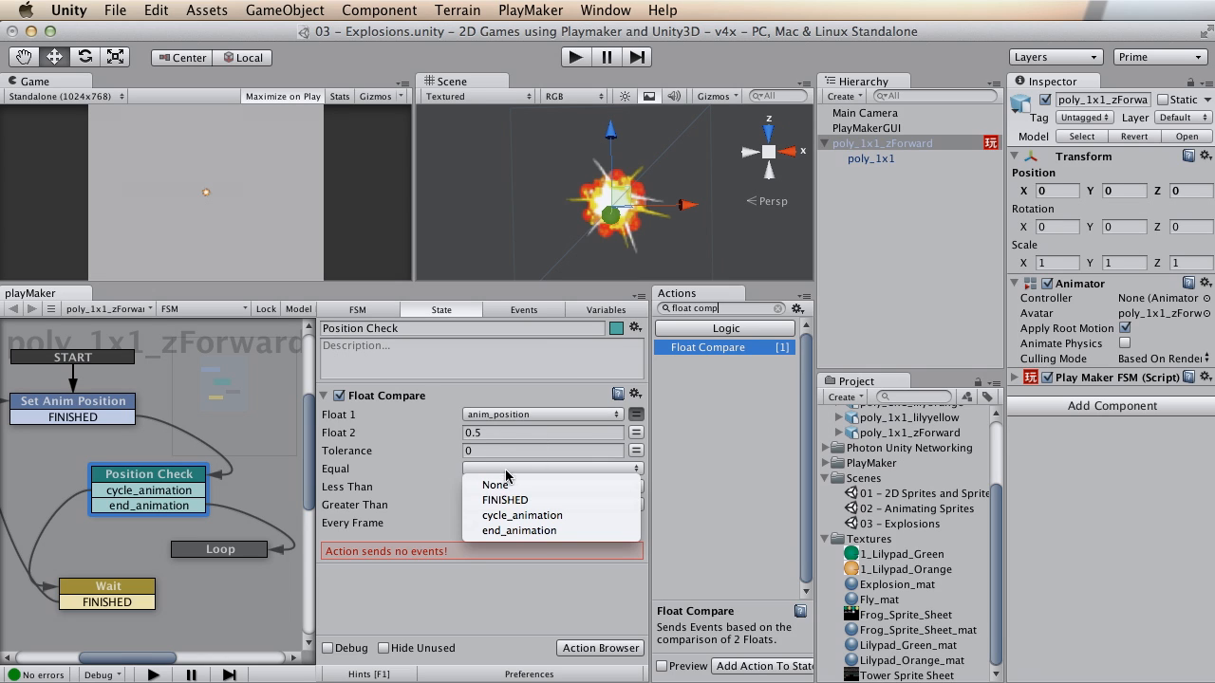
click(527, 533)
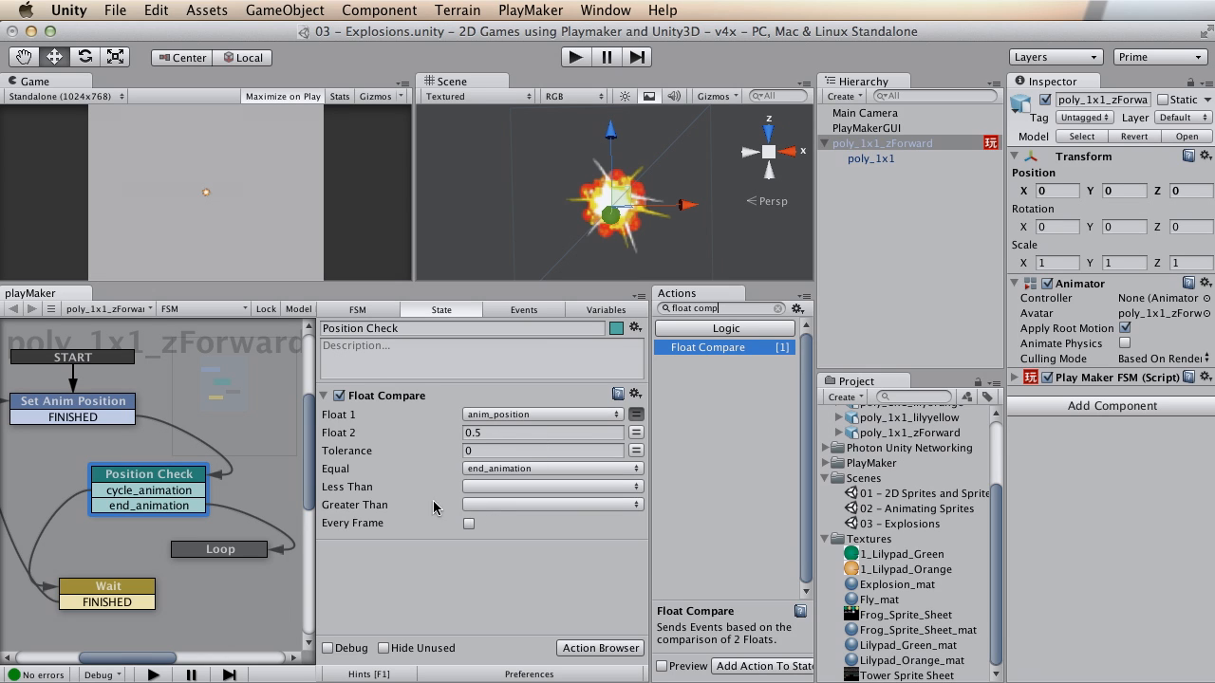
click(513, 486)
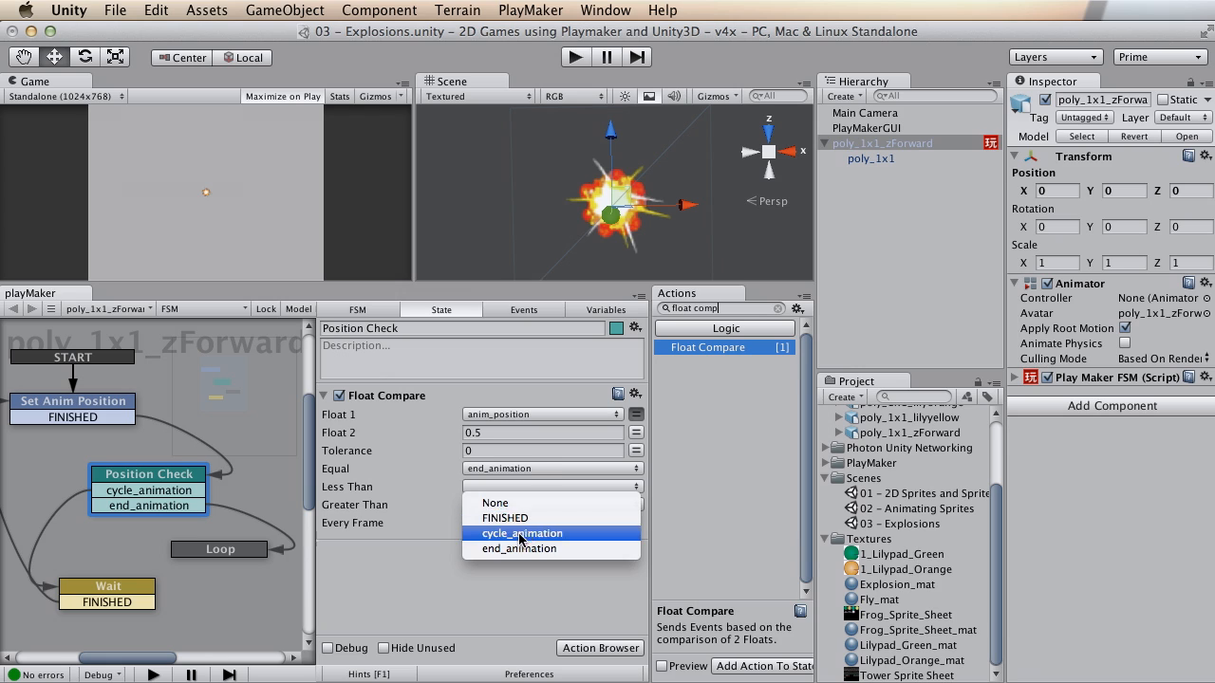
click(522, 533)
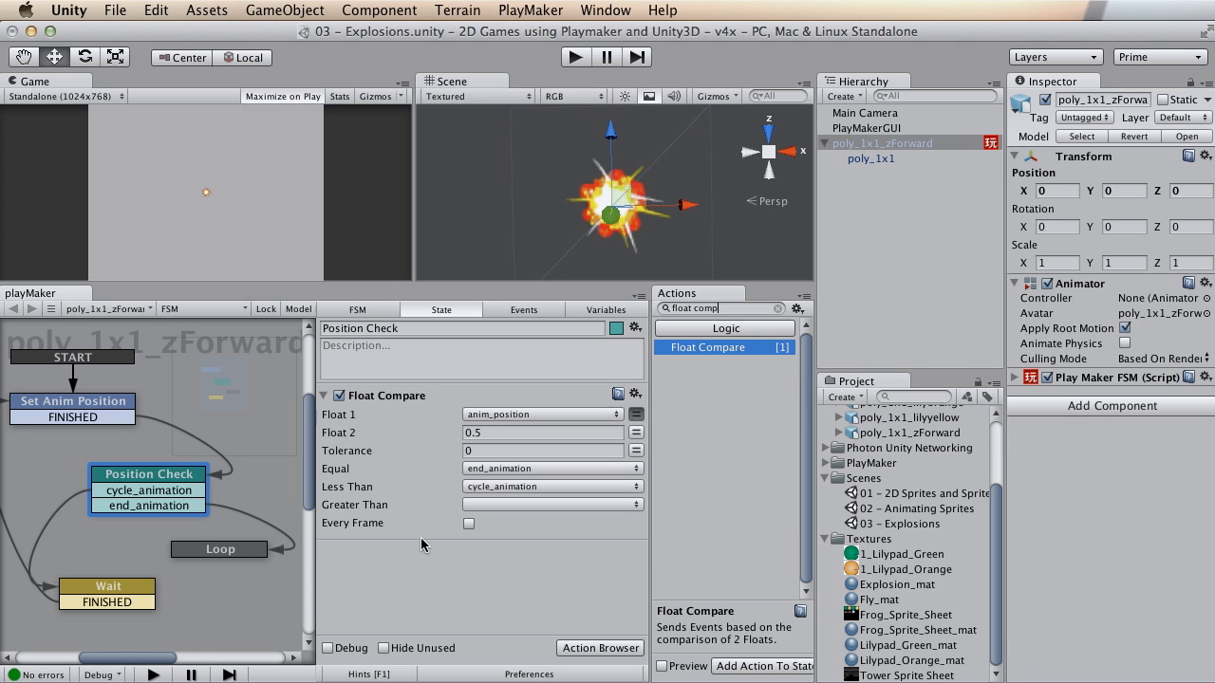
click(535, 504)
click(542, 567)
Step: Add a Set Float Value action to the Loop state that resets anim_position to 0
click(220, 549)
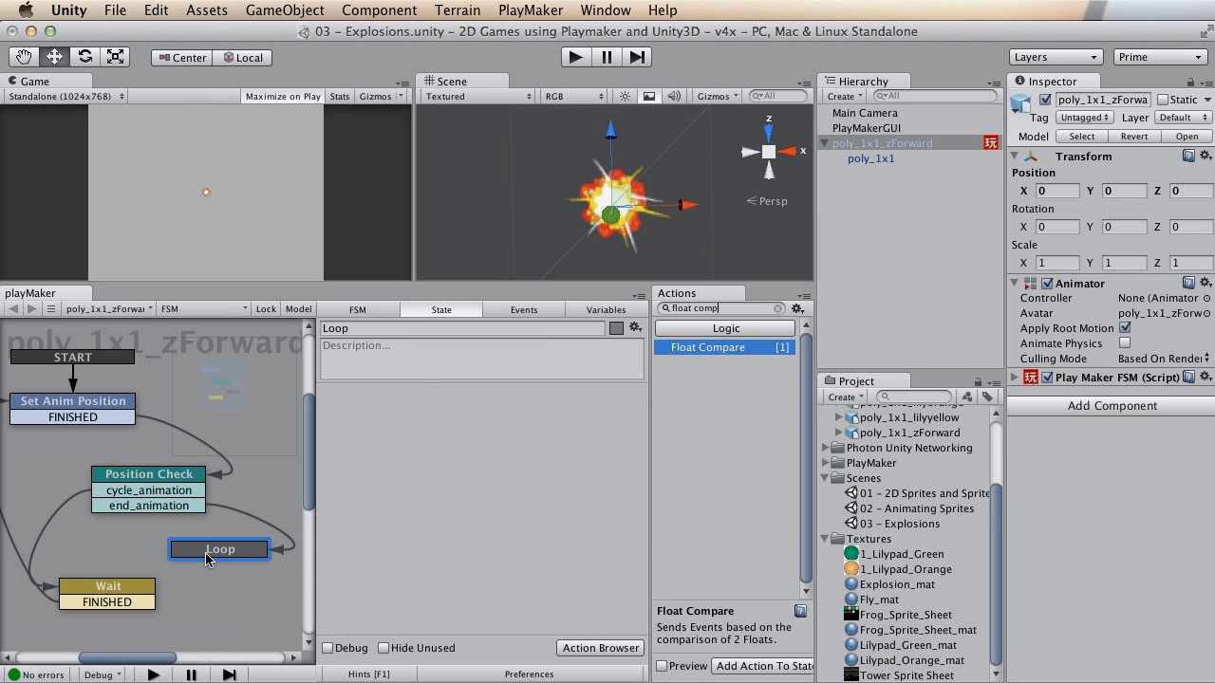
drag(738, 306, 628, 303)
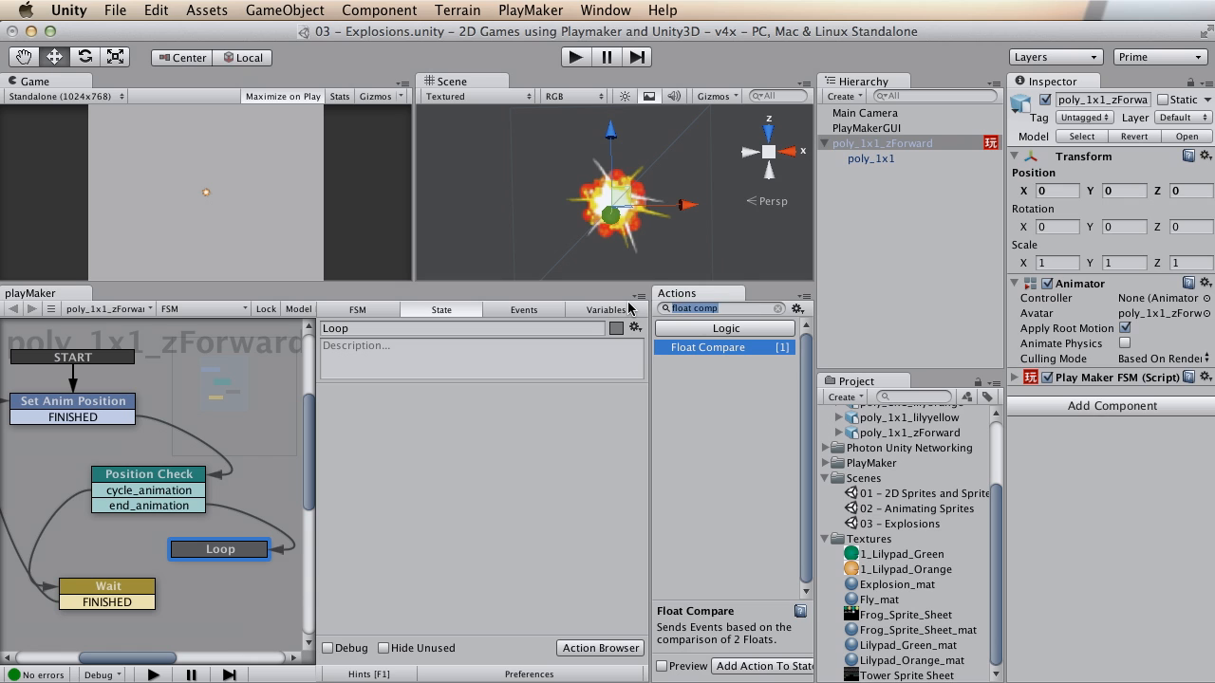
text(se)
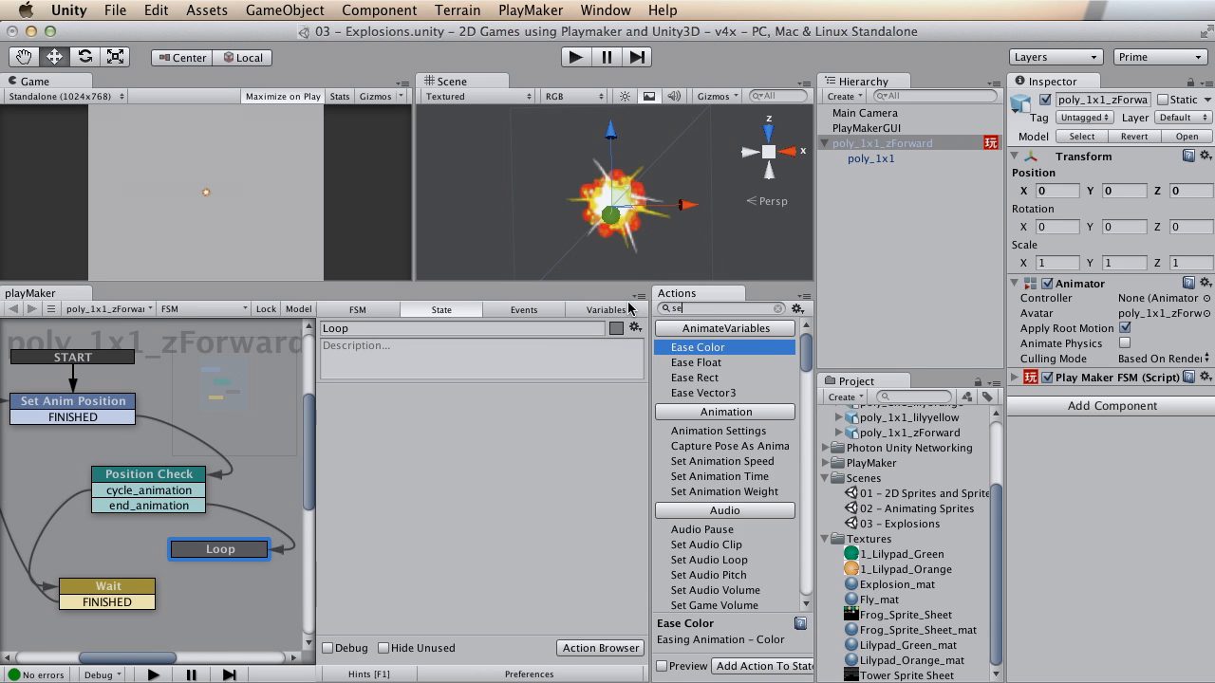
text(t float)
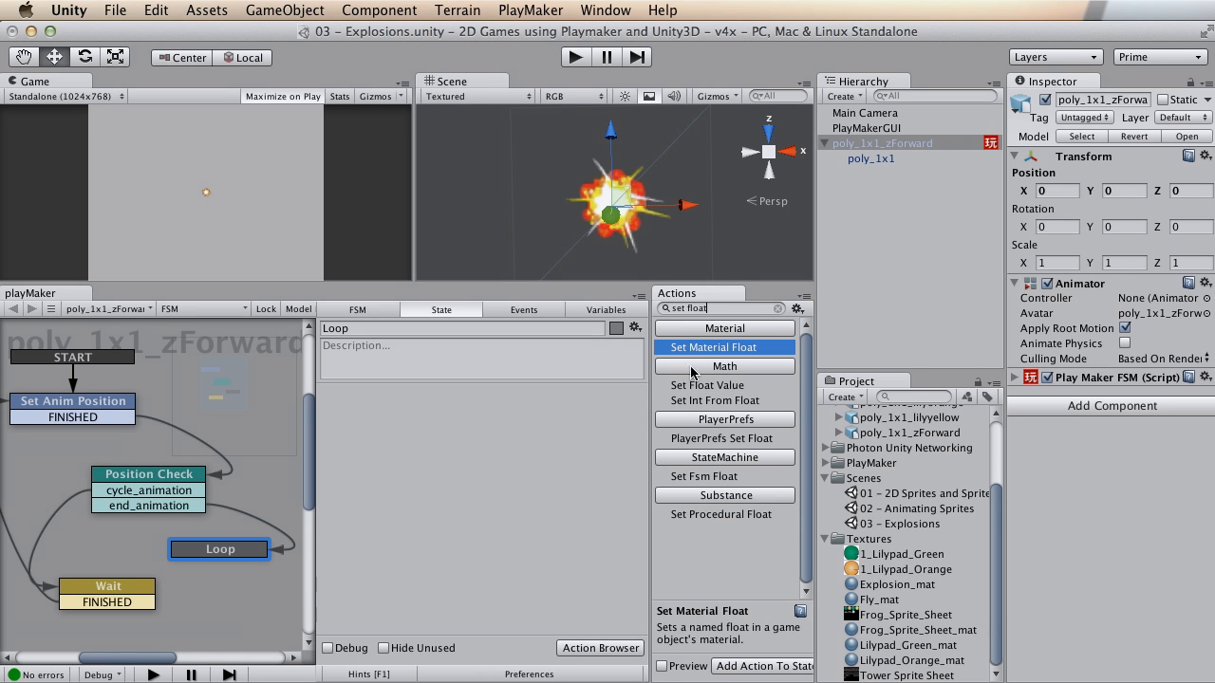
double_click(712, 385)
click(518, 414)
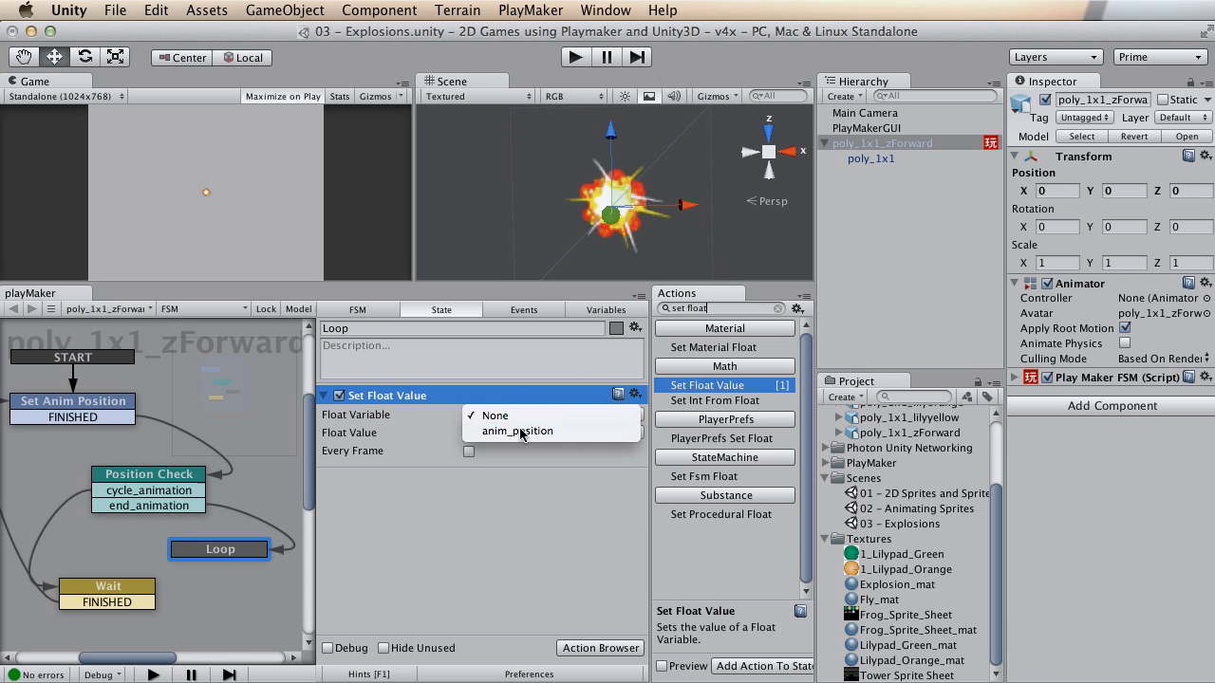
click(517, 431)
click(481, 434)
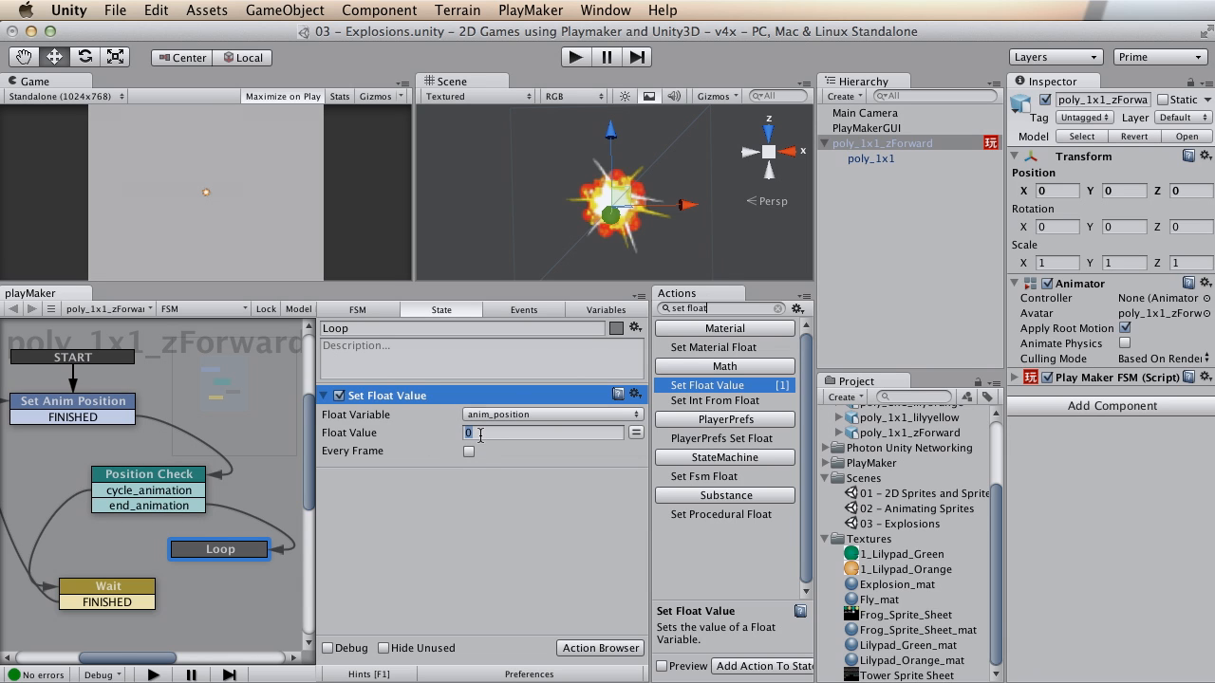
click(506, 559)
Step: Add a FINISHED transition to the Loop state, connect it to Wait, and move Loop slightly higher
right_click(221, 560)
mouse_move(285, 565)
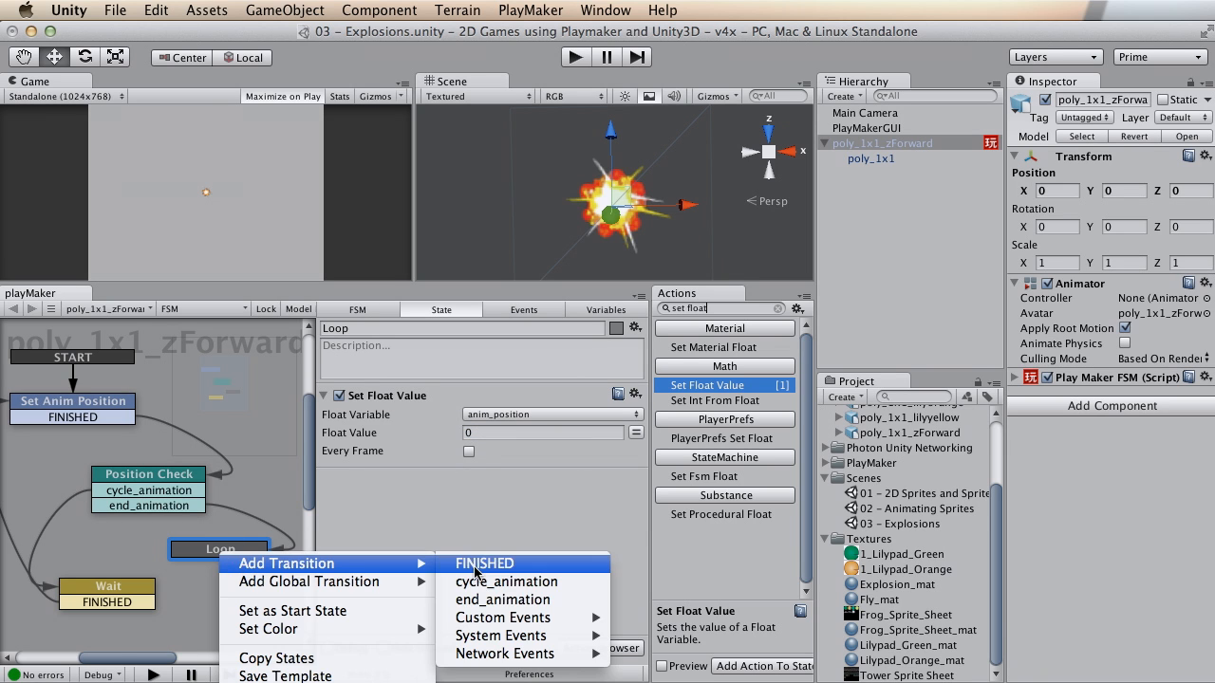
click(456, 568)
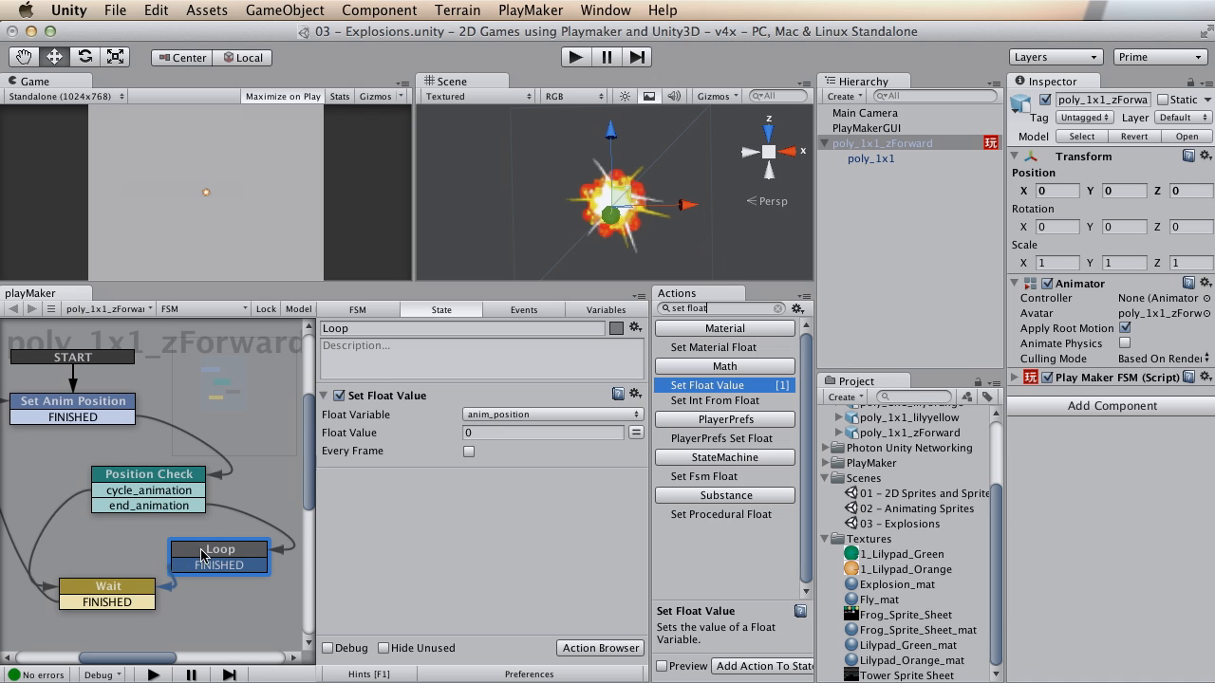
drag(172, 577, 179, 568)
Step: Color the Loop state yellow
right_click(209, 539)
mouse_move(261, 554)
mouse_move(249, 614)
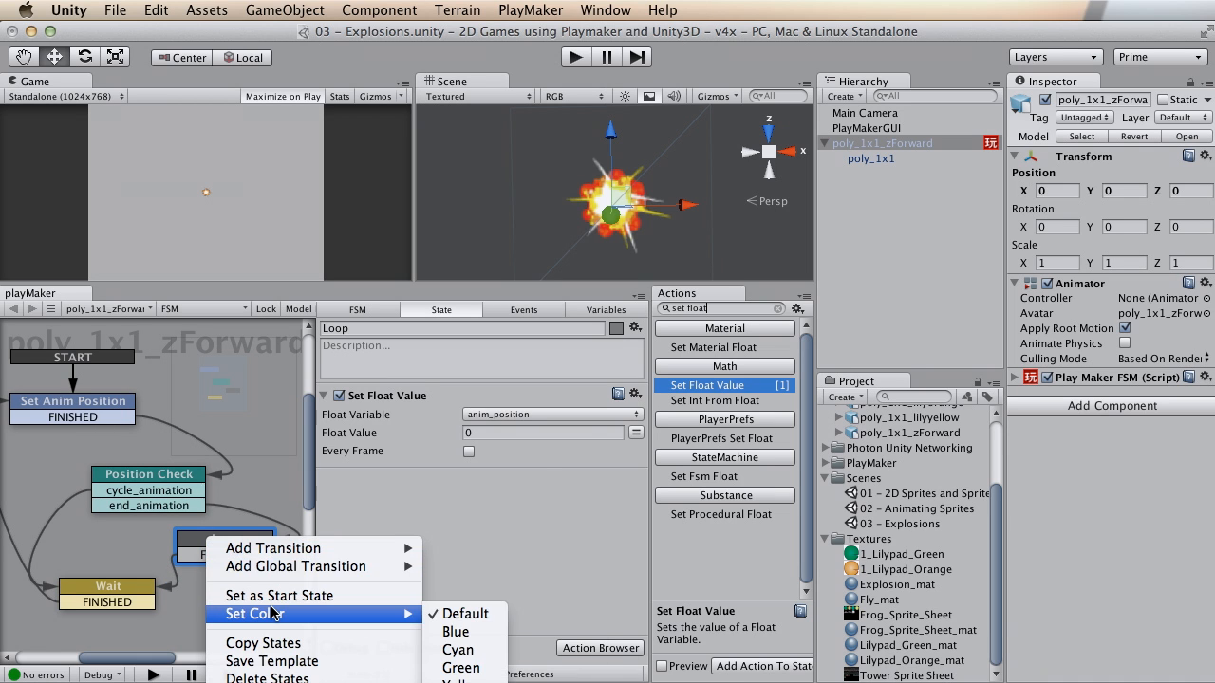
click(465, 680)
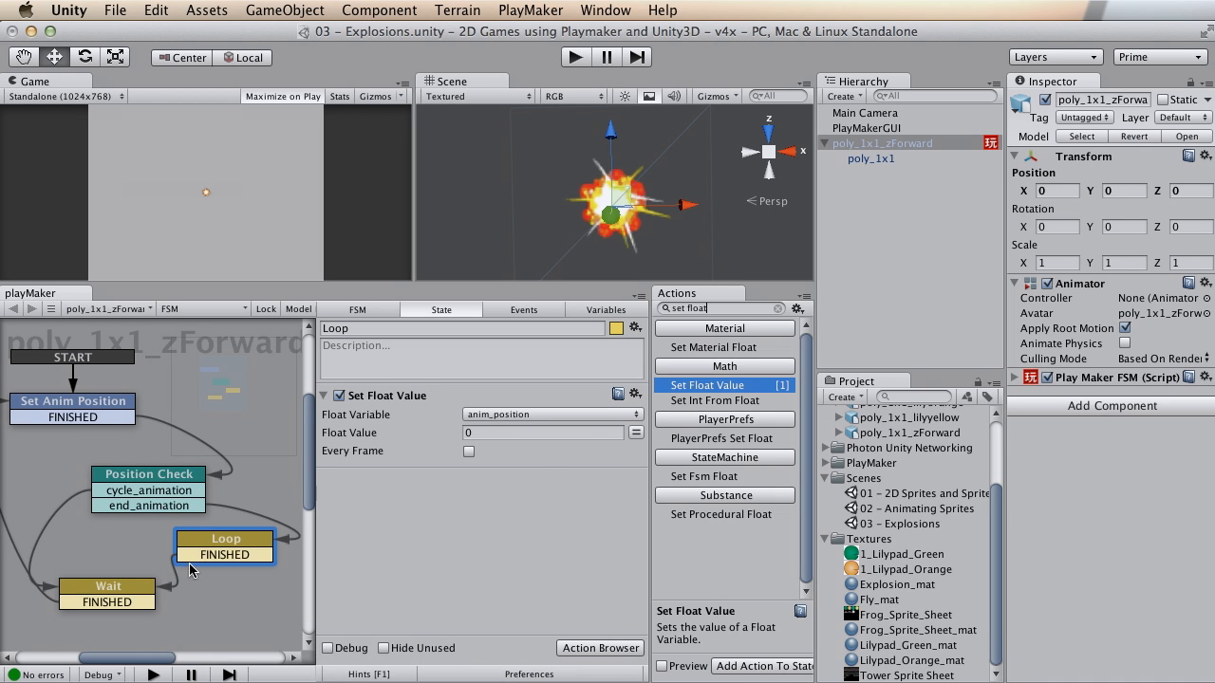
Step: Color the Loop state orange
right_click(212, 547)
mouse_move(265, 613)
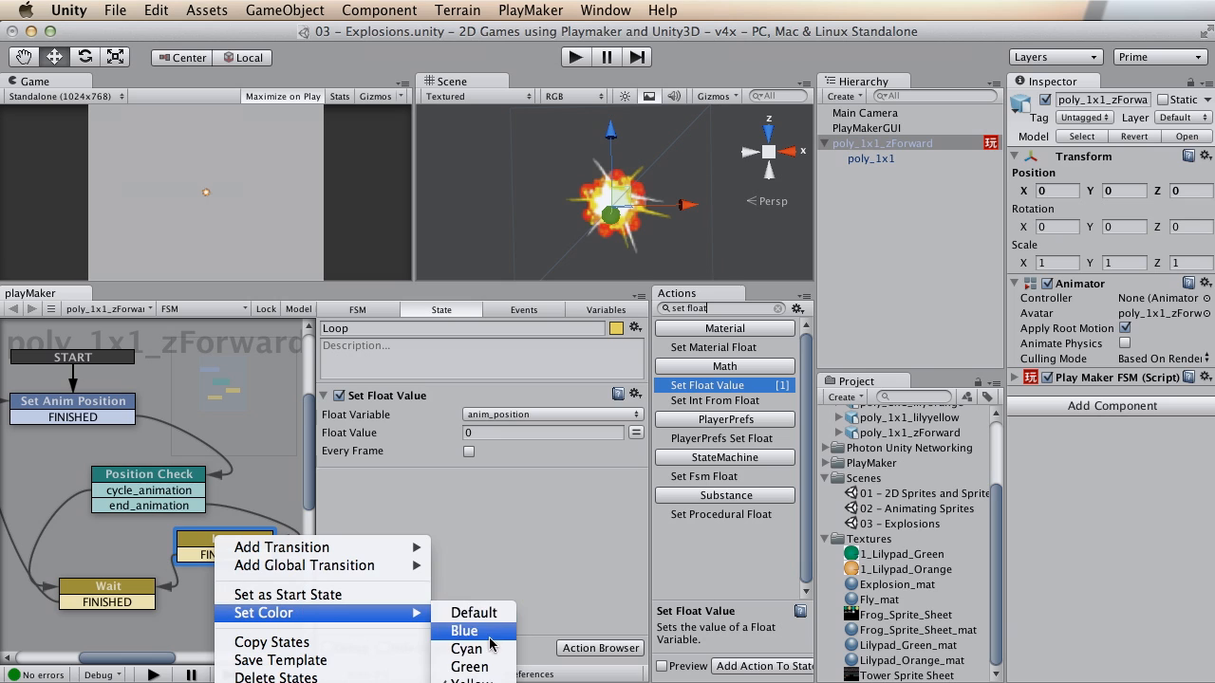
click(465, 682)
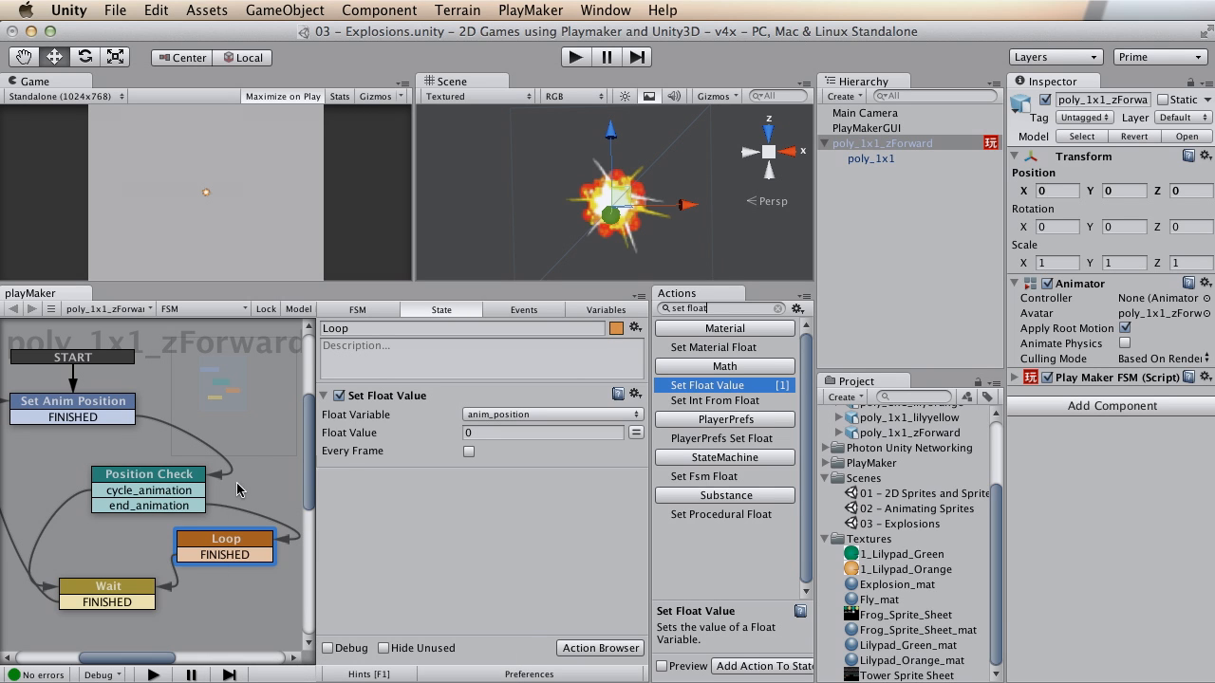
Step: Review the action settings of the Position Check, Set Anim Position, Loop and Wait states to trace the animation cycle
click(142, 482)
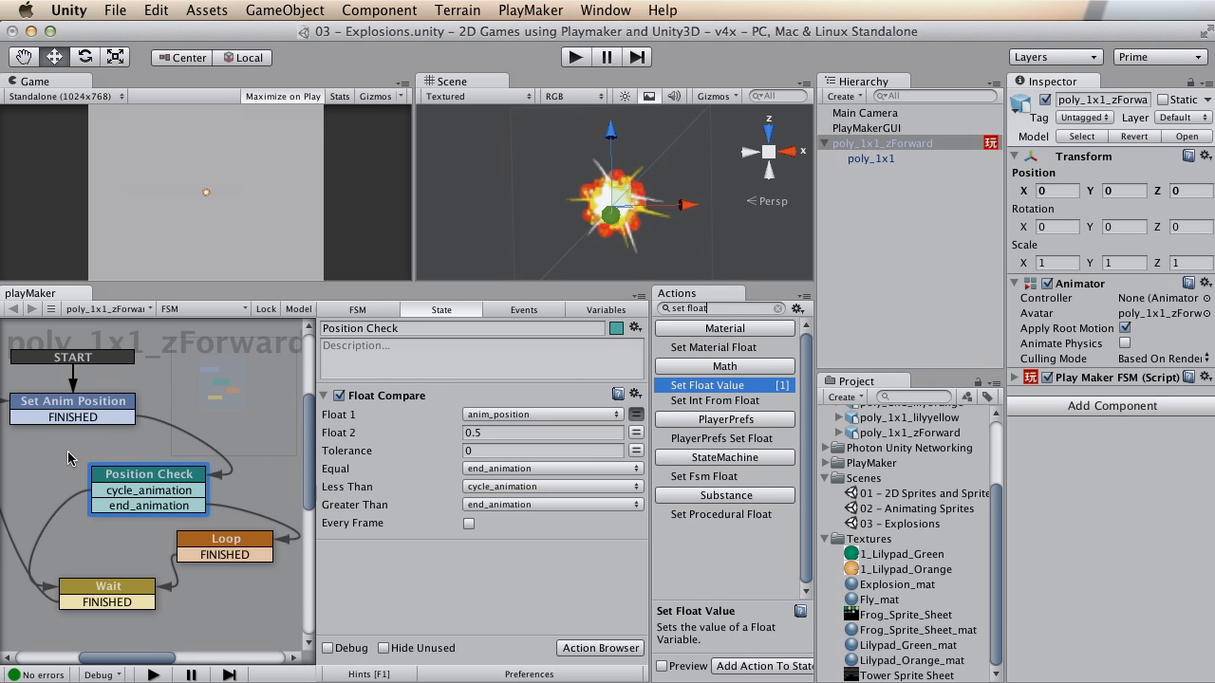
click(56, 421)
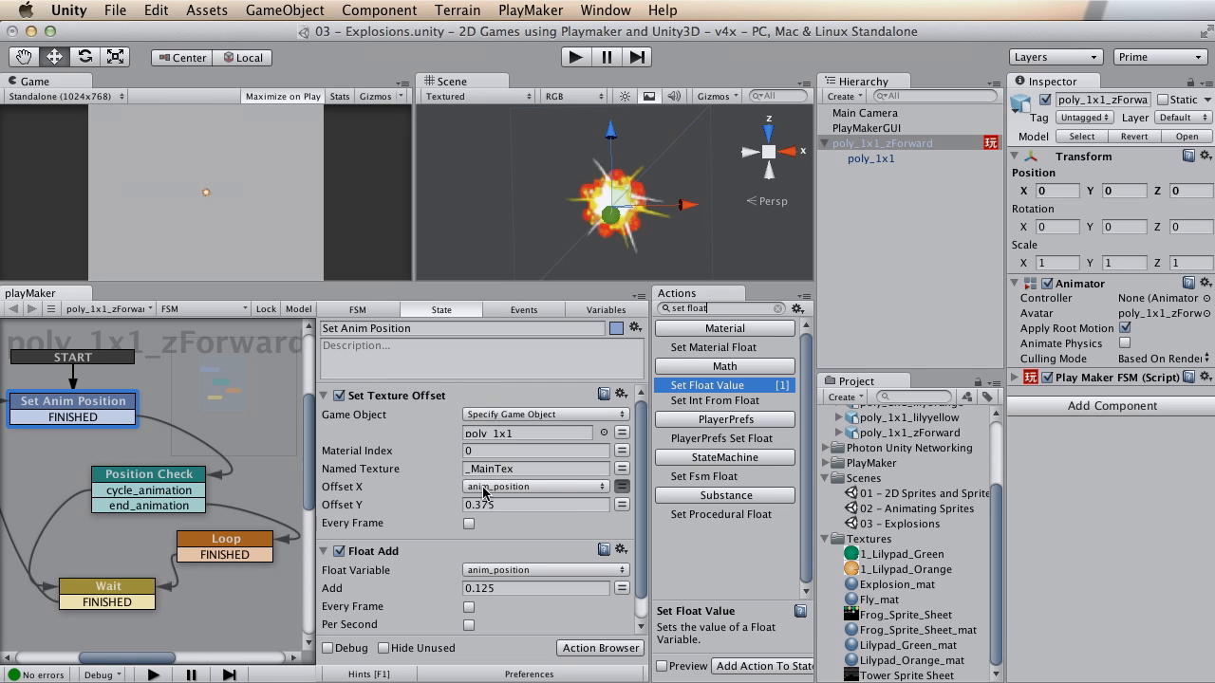
click(545, 487)
click(562, 489)
click(157, 489)
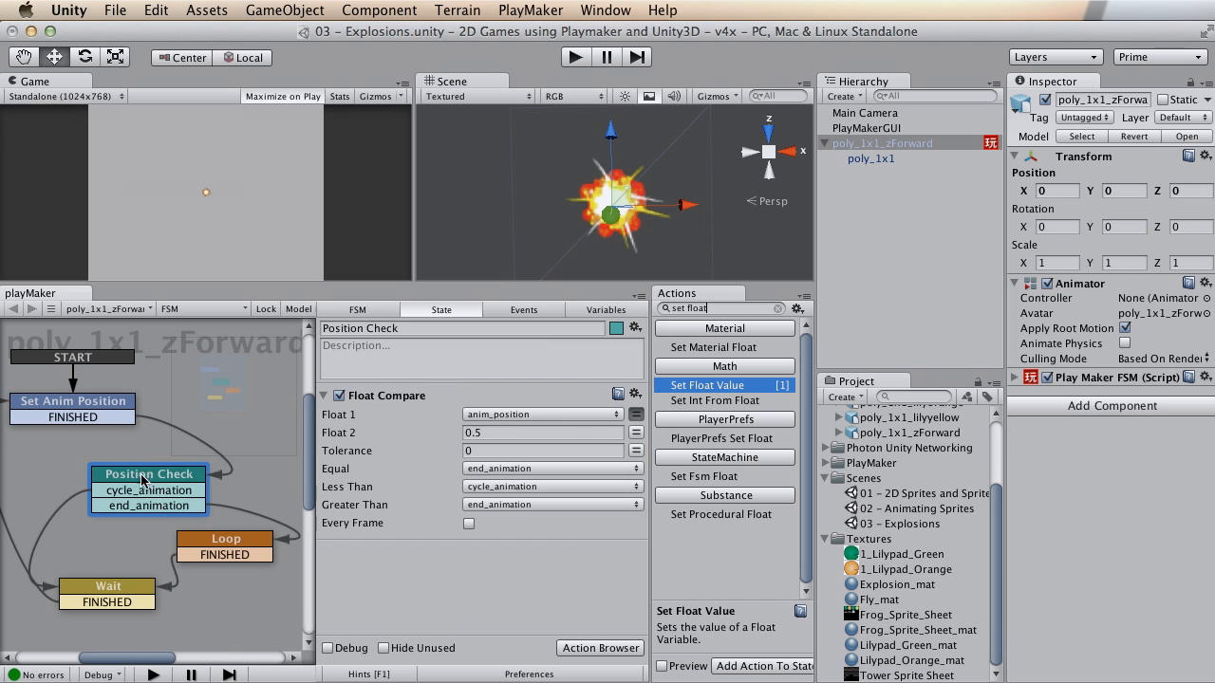
click(95, 415)
click(147, 478)
click(507, 435)
click(207, 547)
click(130, 485)
click(104, 594)
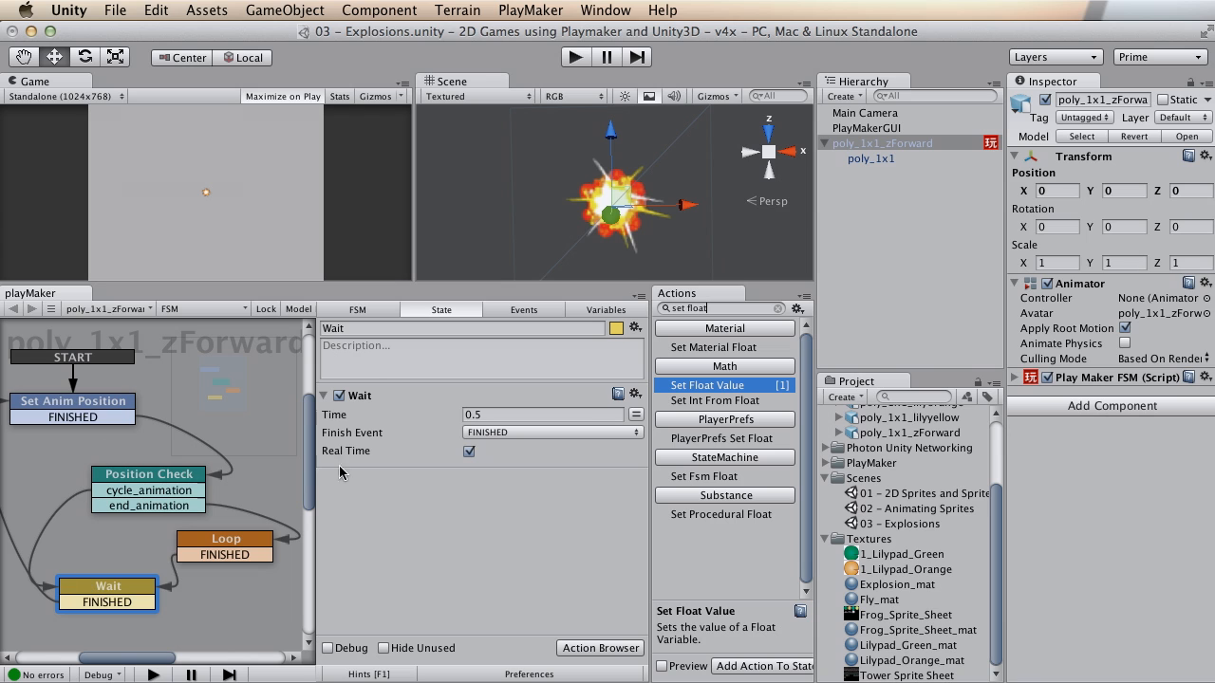
Step: Play the scene to check the looping explosion animation, stop playback, and maximize the Scene view
click(575, 57)
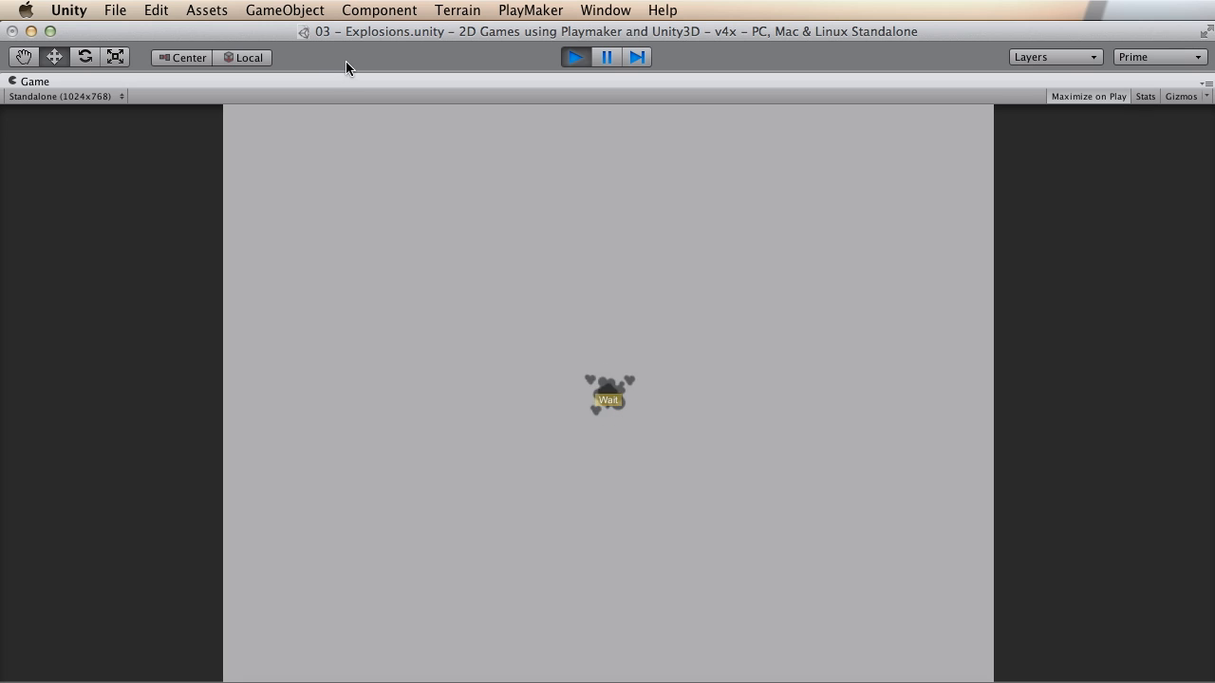
click(575, 57)
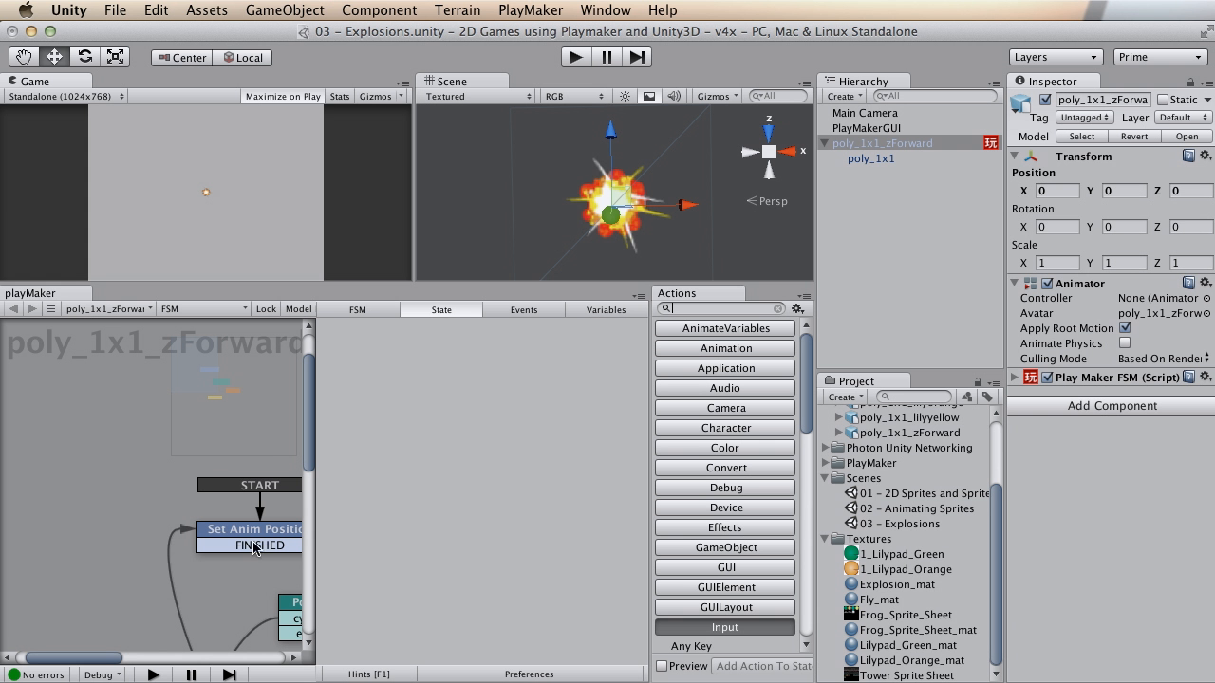
middle_drag(222, 581, 64, 433)
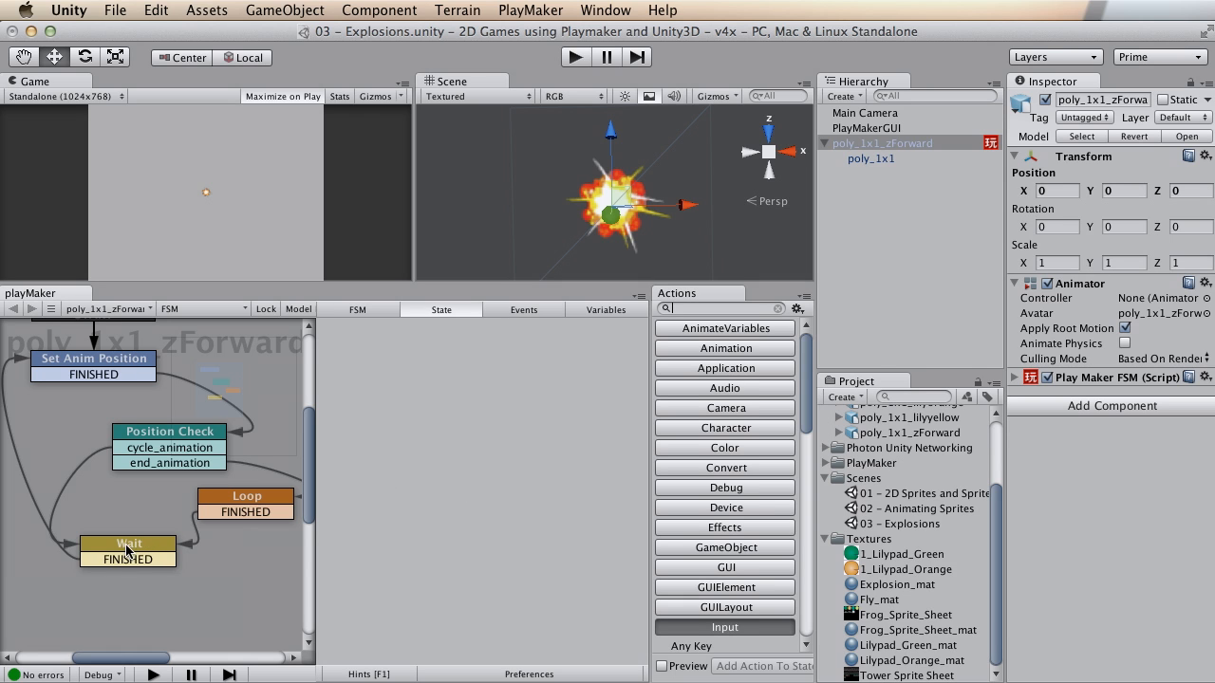
key(shift+space)
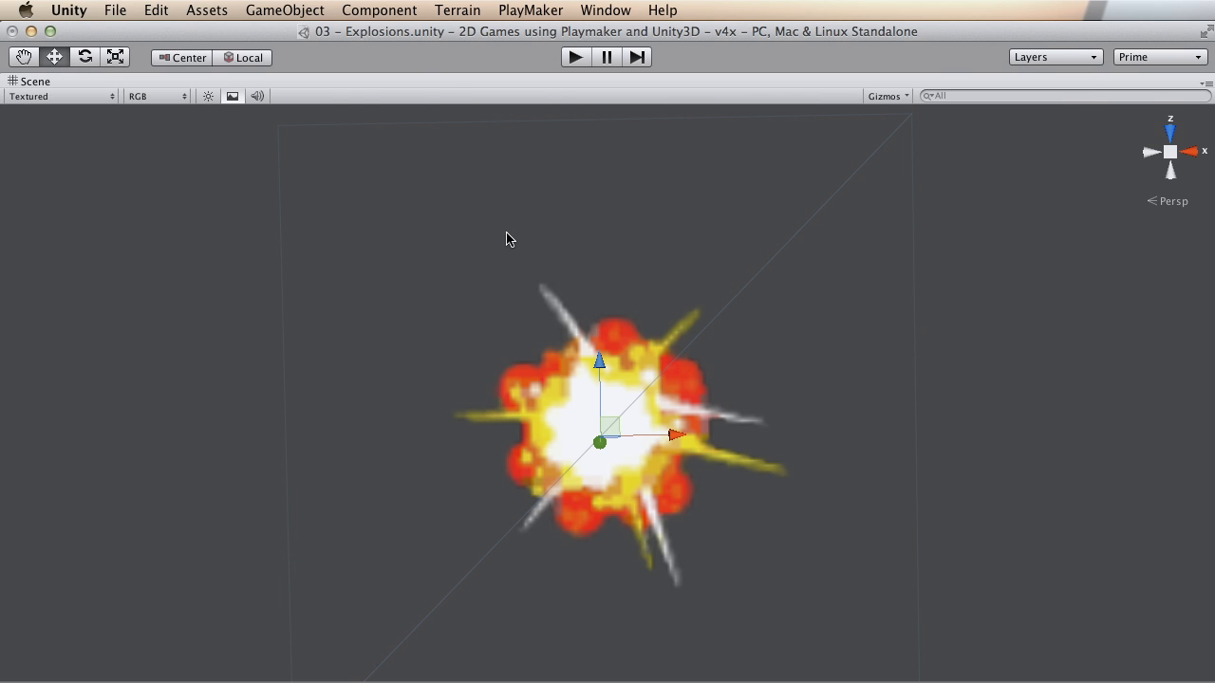
Step: Check the Wait state's action settings, play the scene to watch the looping explosion, and stop playback
key(shift+space)
middle_drag(107, 539, 83, 359)
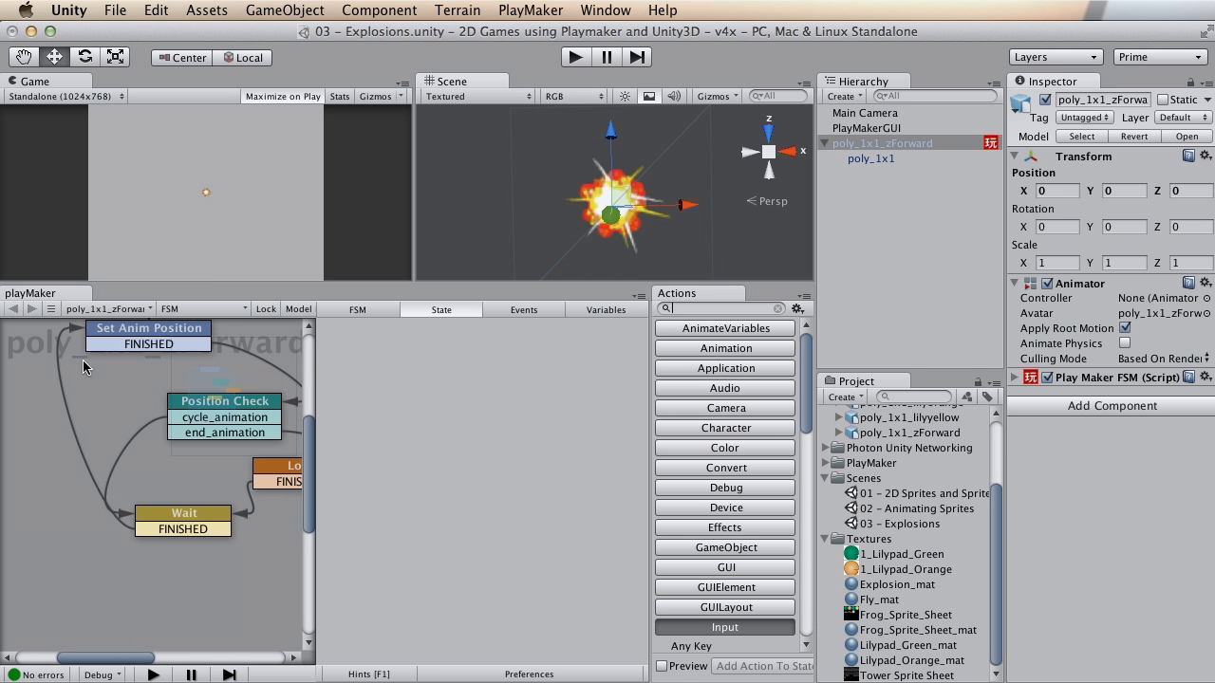
click(203, 530)
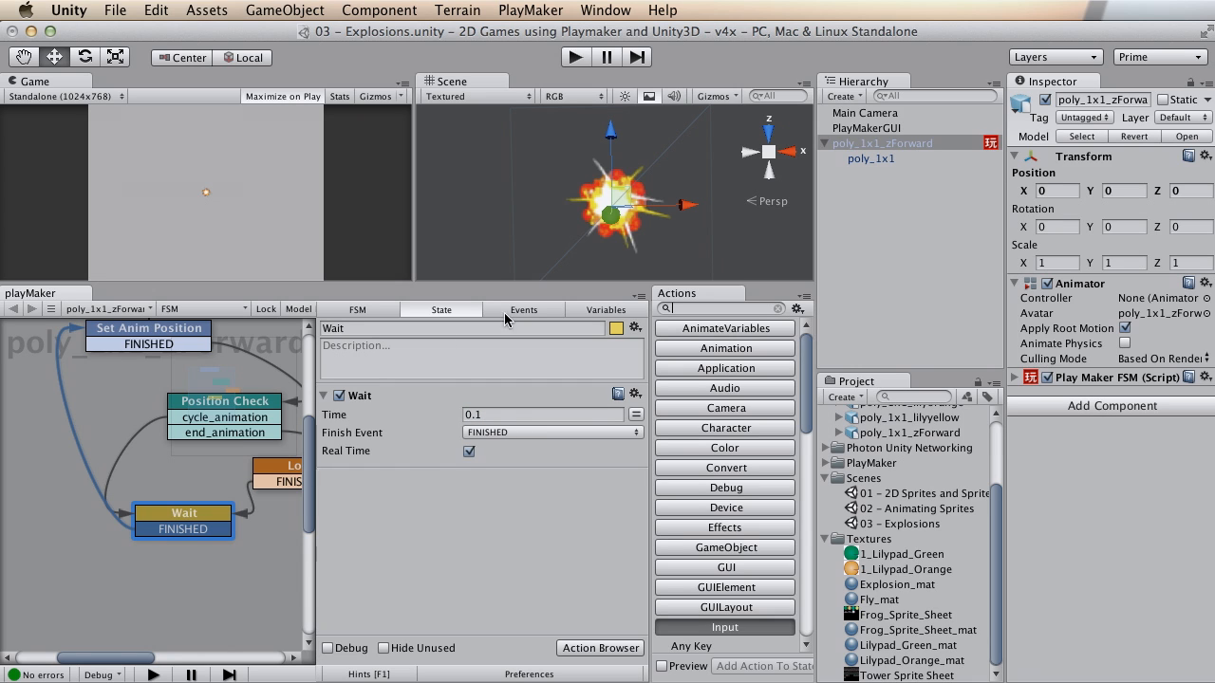
click(573, 58)
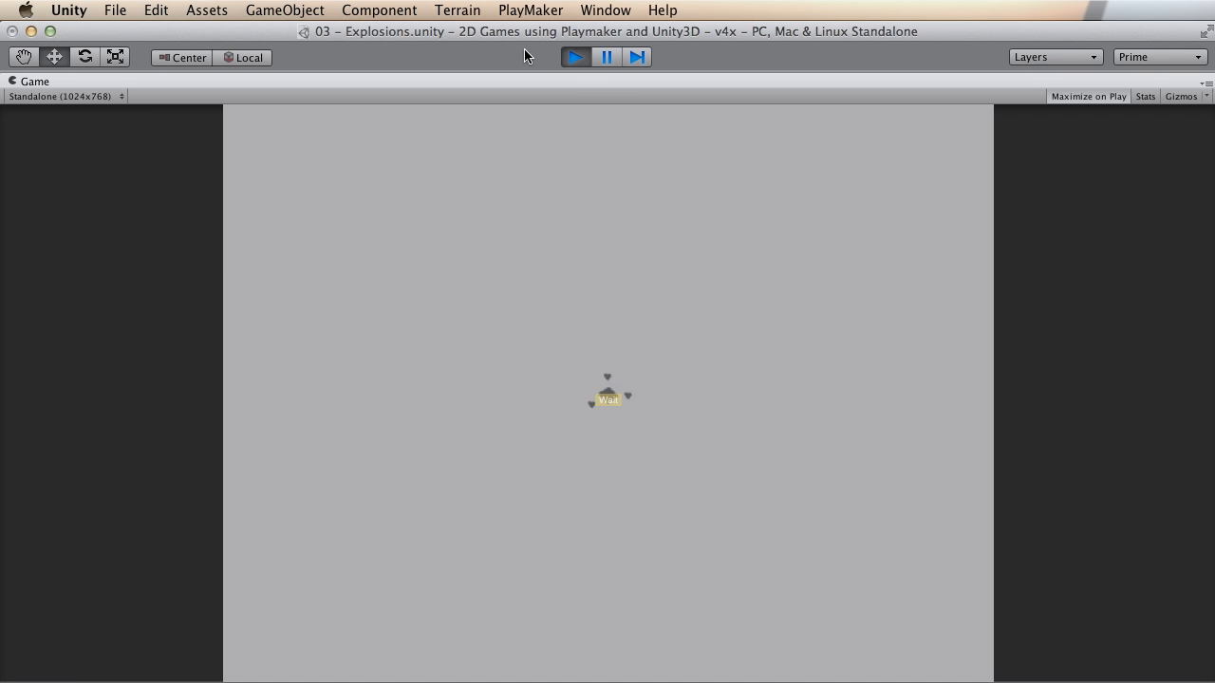
click(575, 56)
key(shift+space)
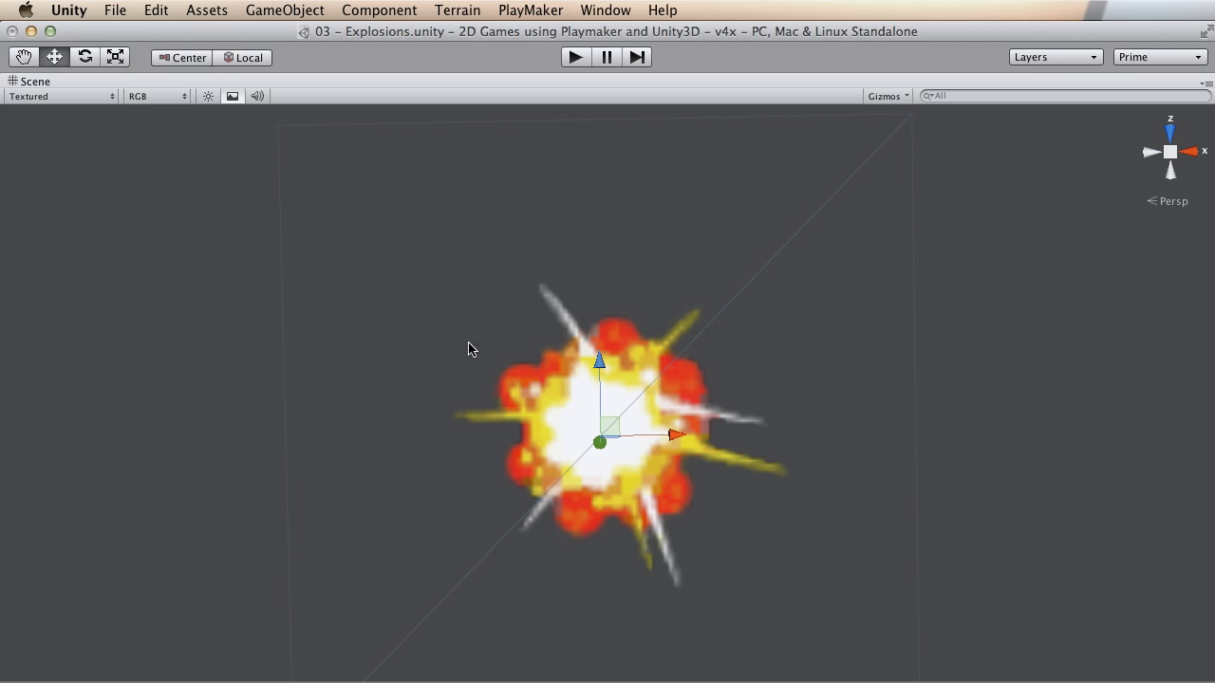
key(shift+space)
Step: Collapse and disable the Set Float Value action in the Loop state
middle_drag(206, 567, 62, 449)
click(162, 584)
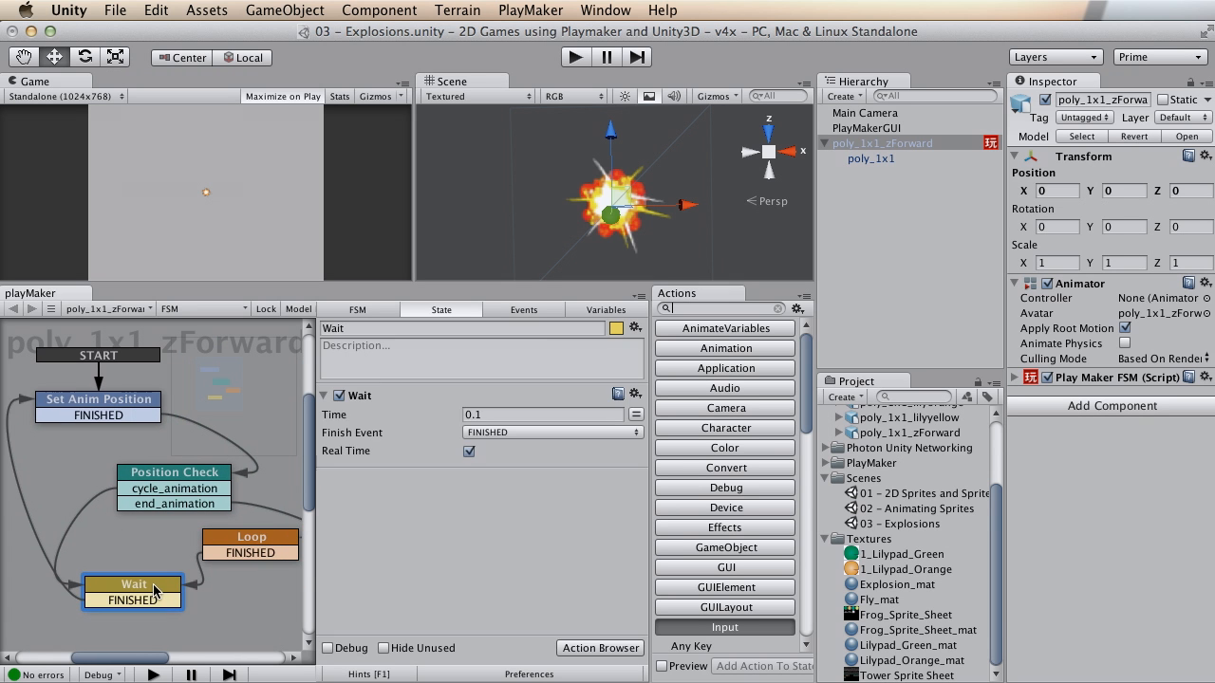
click(252, 547)
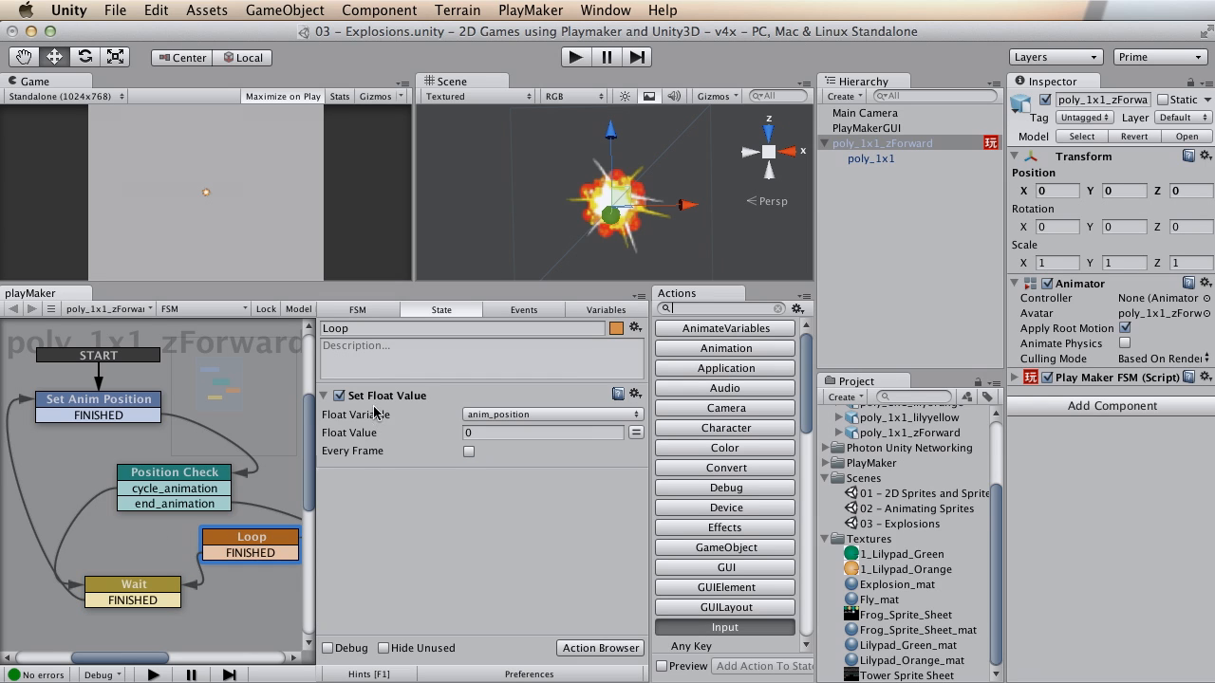
click(324, 395)
click(339, 396)
Step: Search the actions for "des", add Destroy Self to the Loop state, and remove the Destroy Object action added by mistake
click(710, 312)
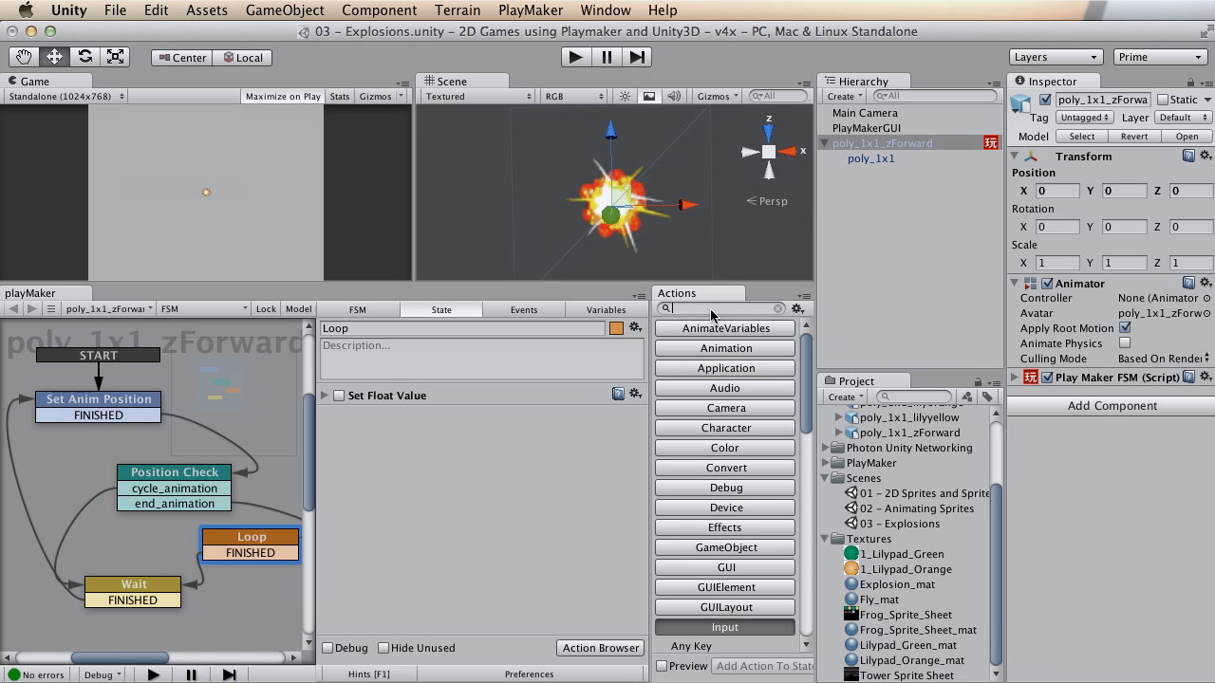
text(des)
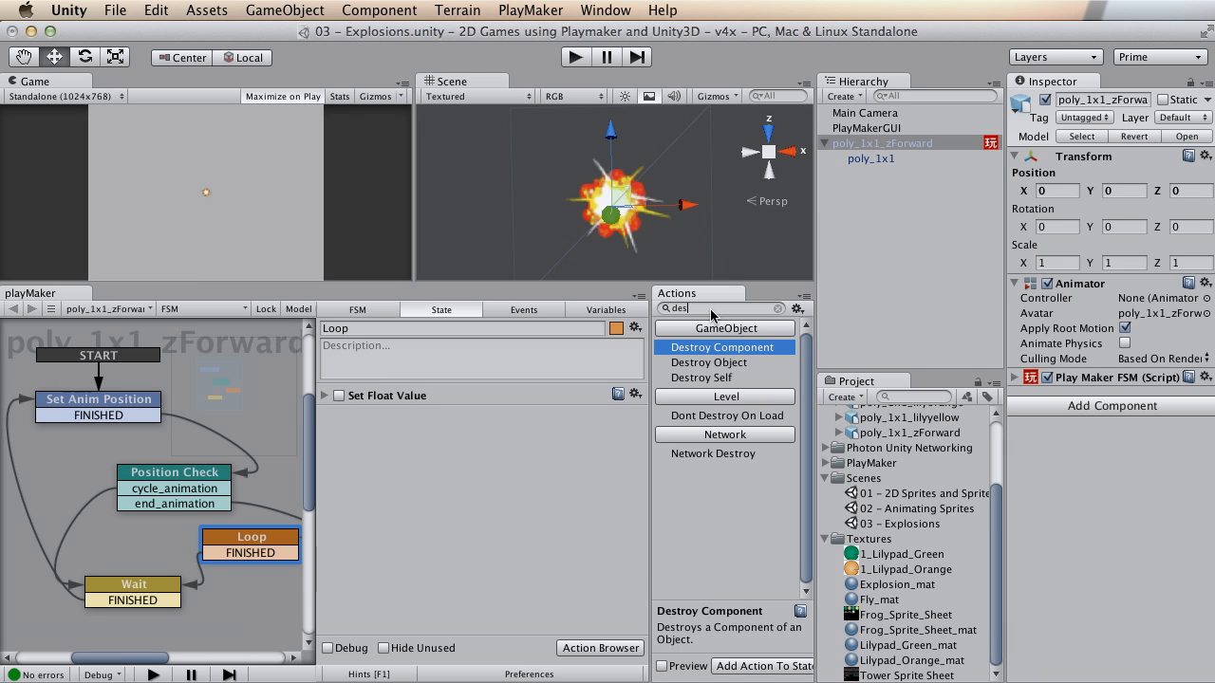
double_click(713, 365)
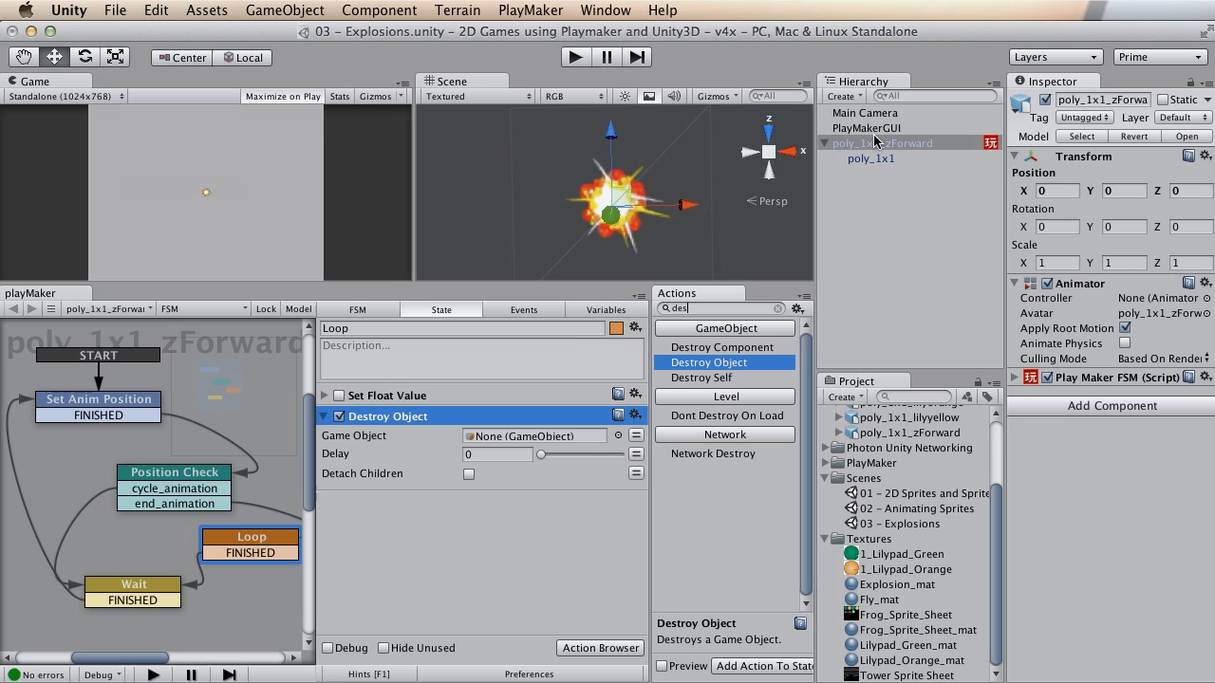
double_click(701, 377)
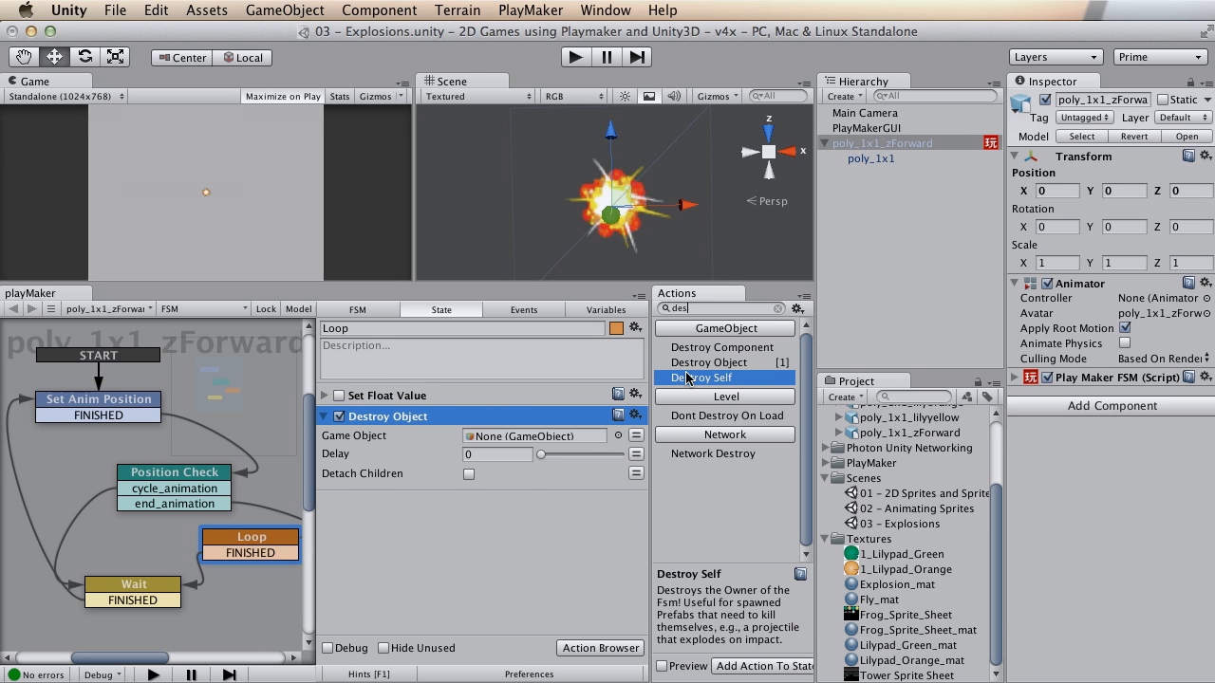
right_click(380, 464)
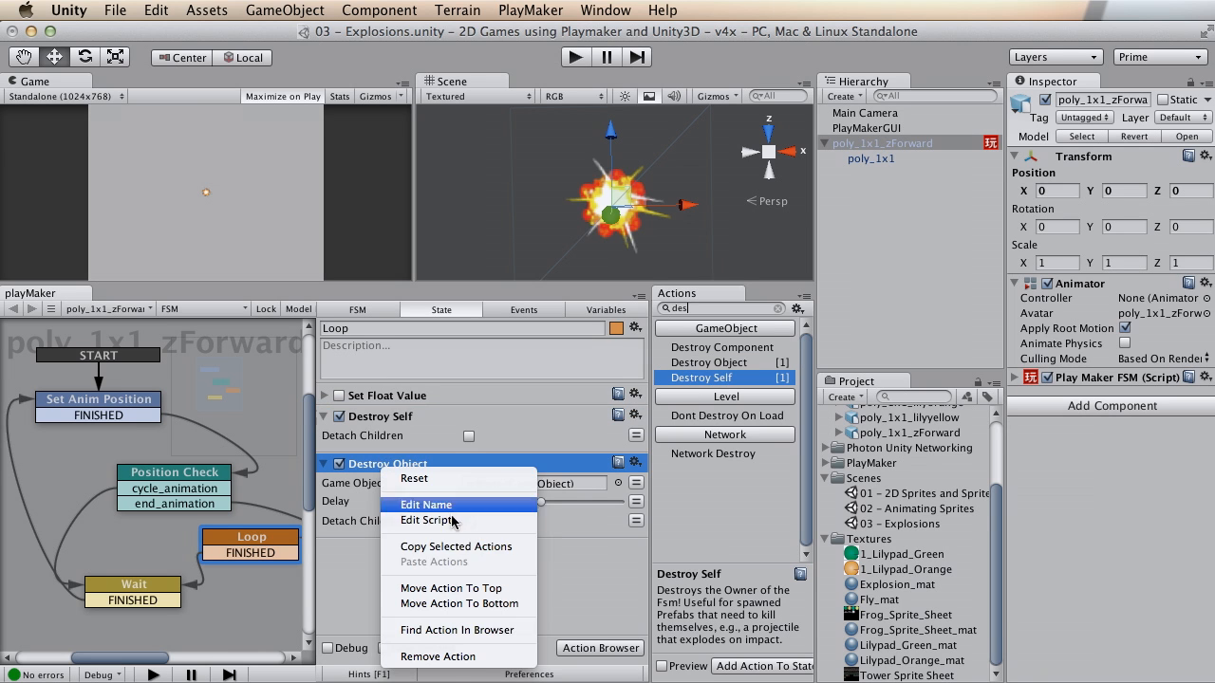
click(442, 656)
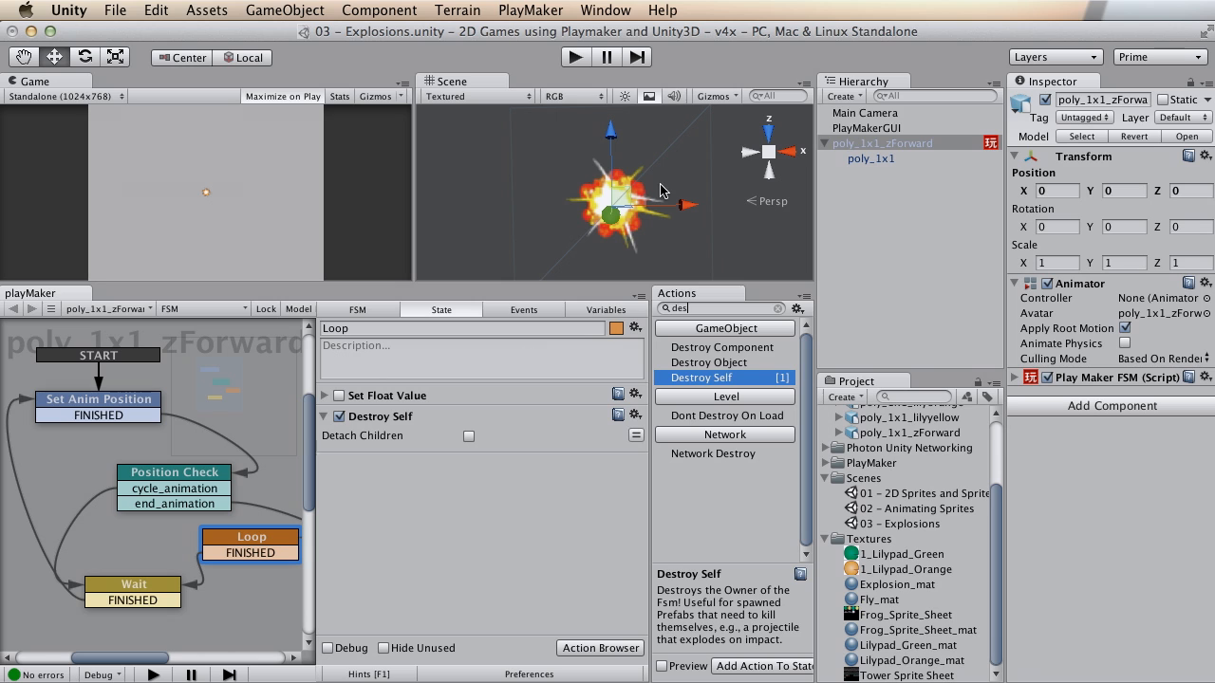
Step: Play and stop the scene repeatedly to test the explosion with the Destroy Self action
click(572, 57)
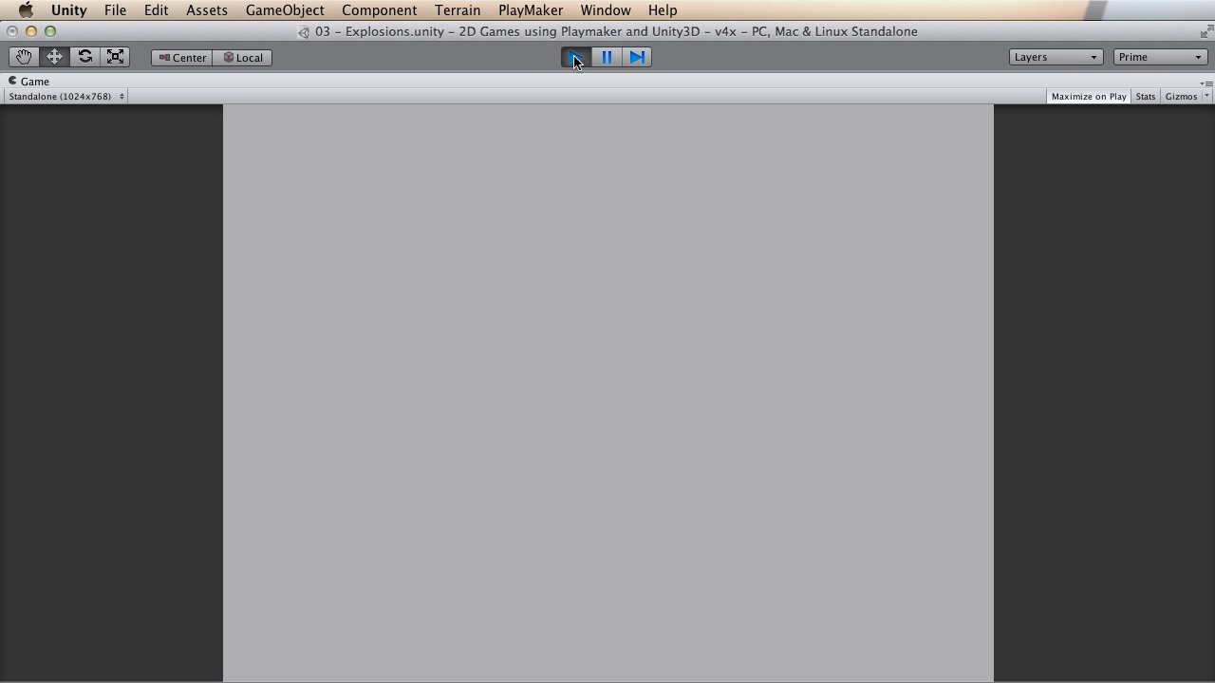
click(574, 58)
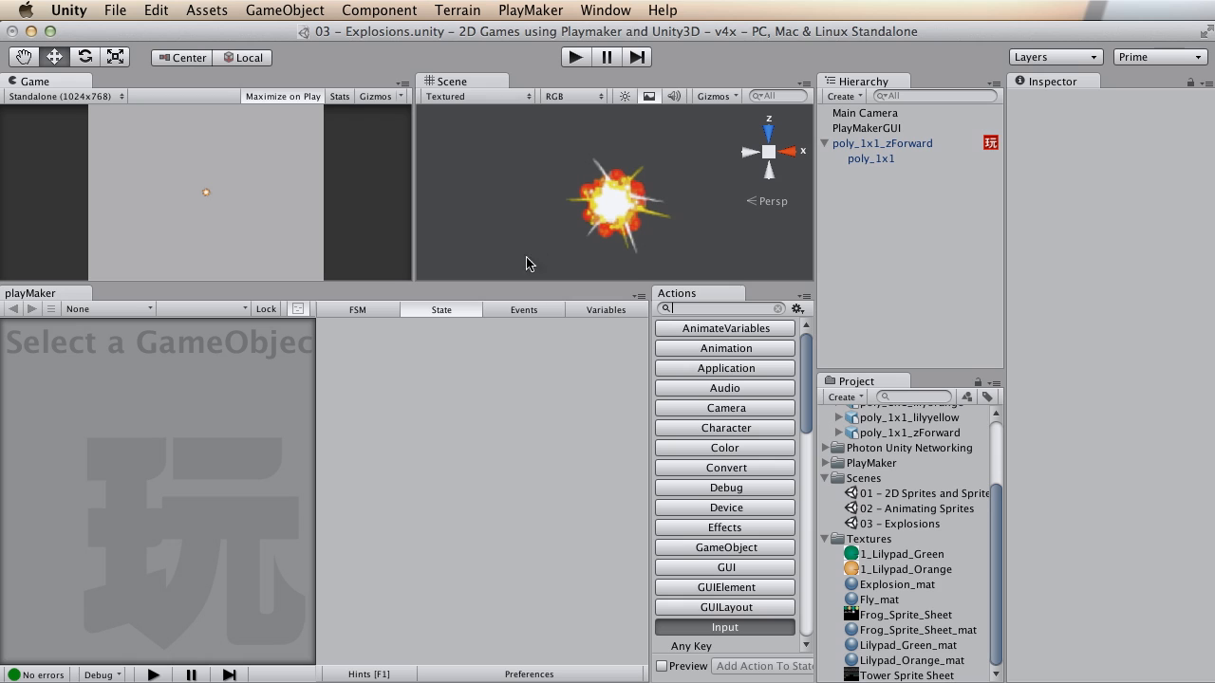
click(574, 58)
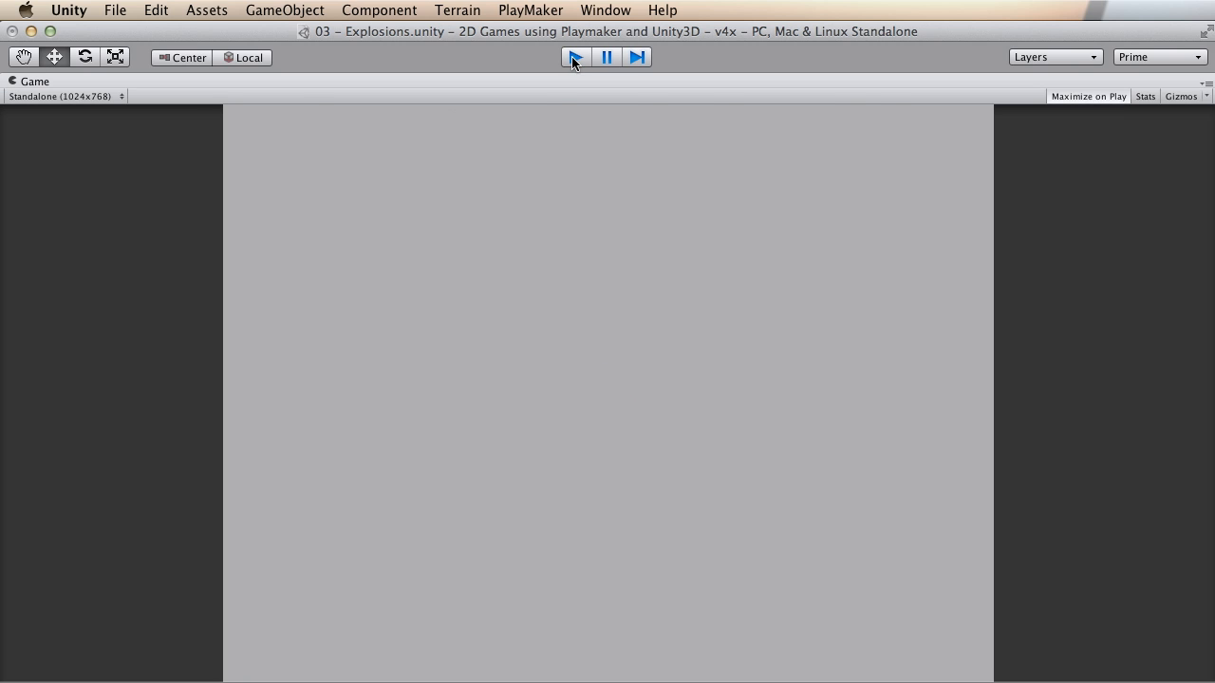
click(574, 58)
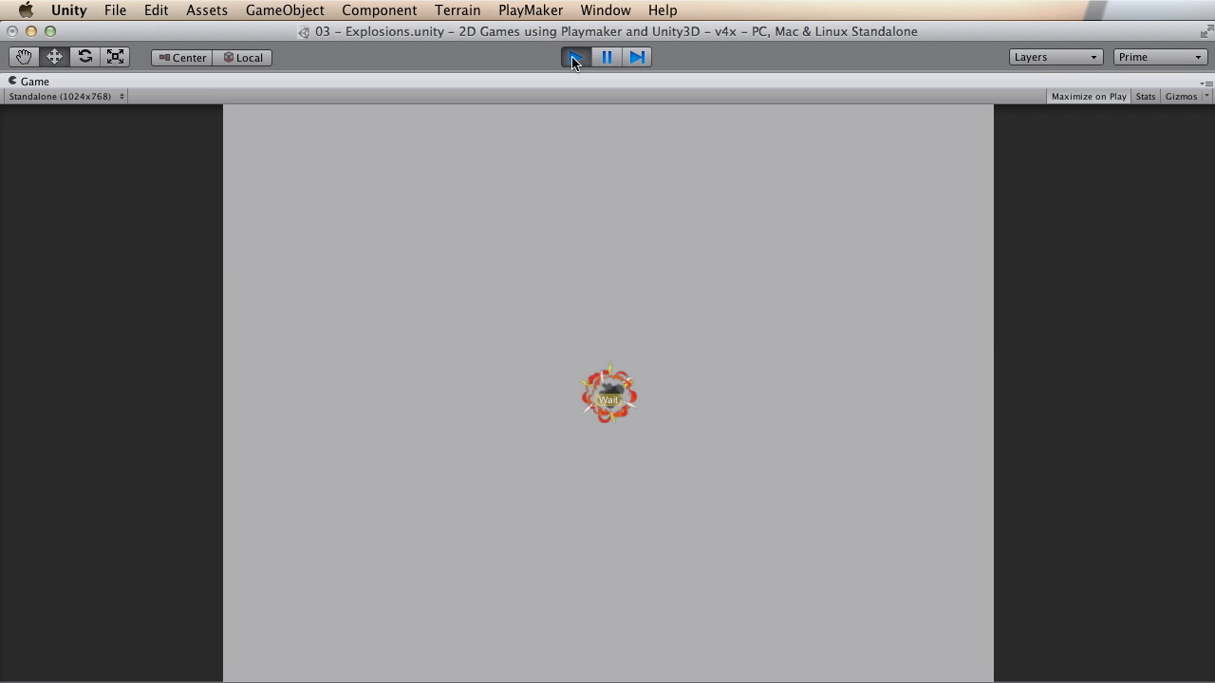
click(574, 58)
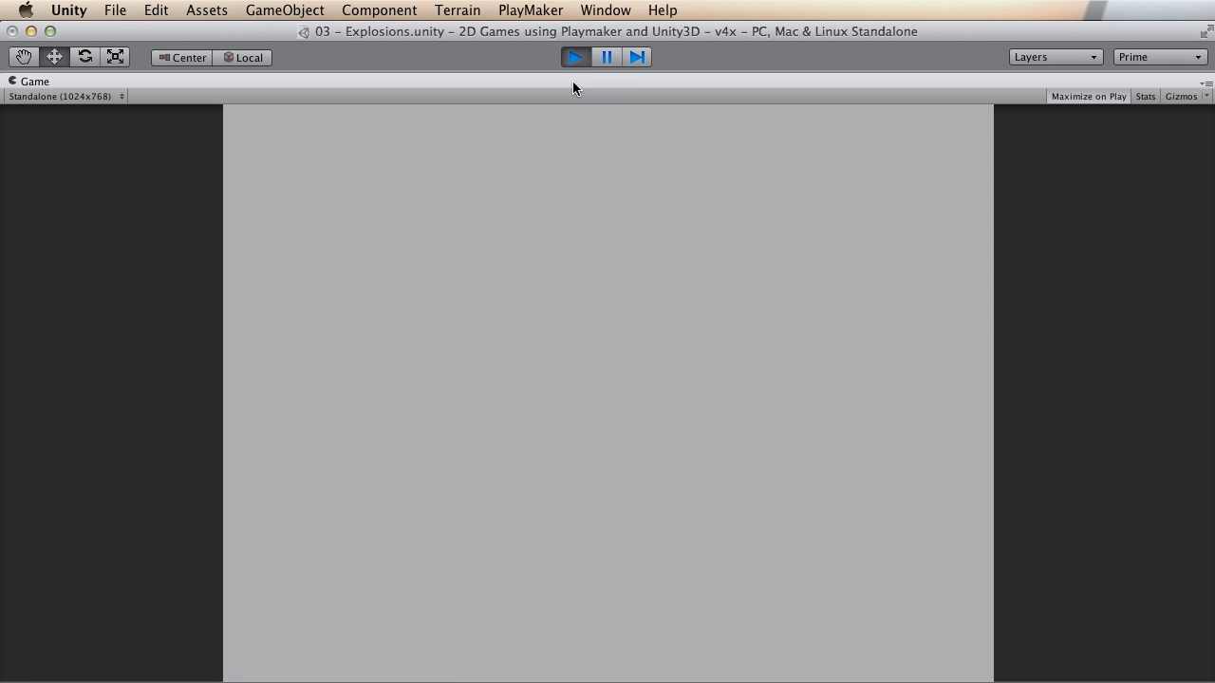
click(574, 57)
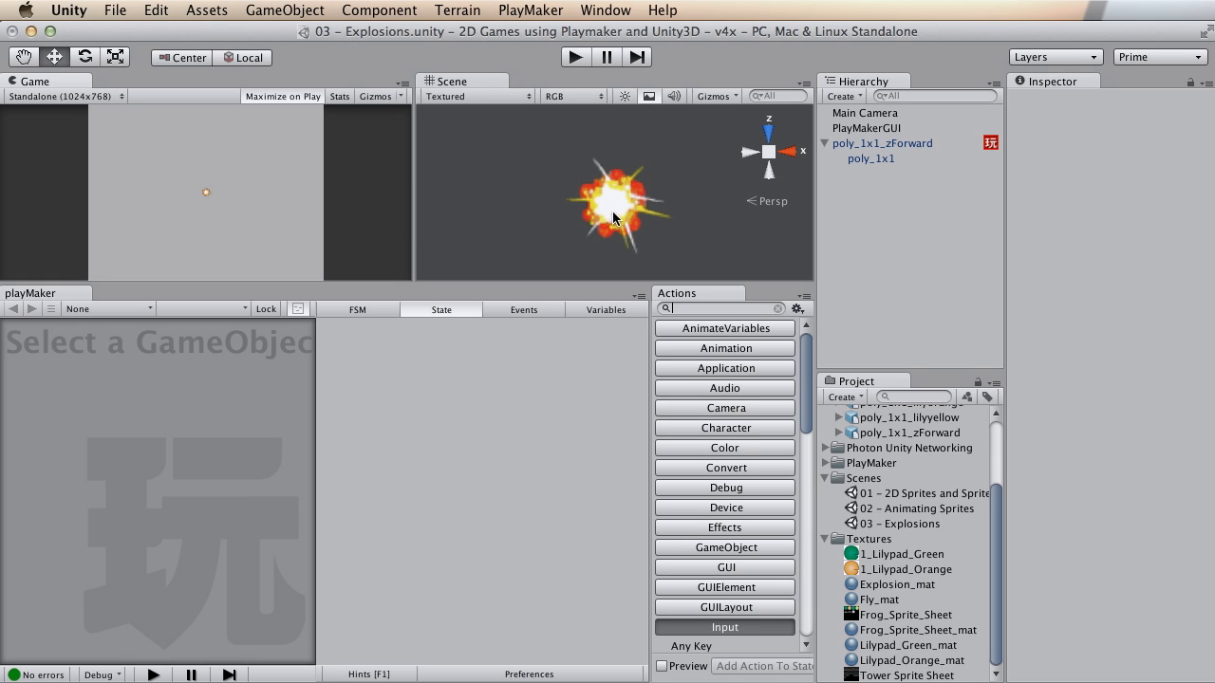
Step: Select poly_1x1_zForward and review the action settings of its Set Anim Position, Position Check and Loop states
click(903, 143)
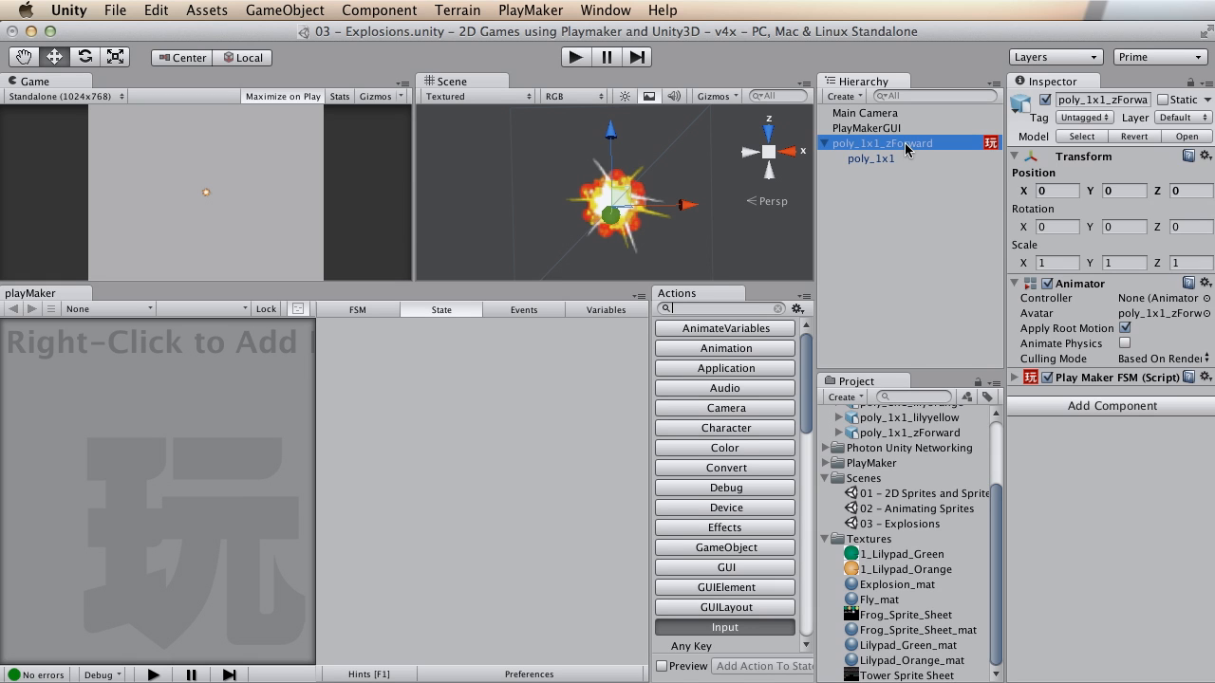
key(shift+space)
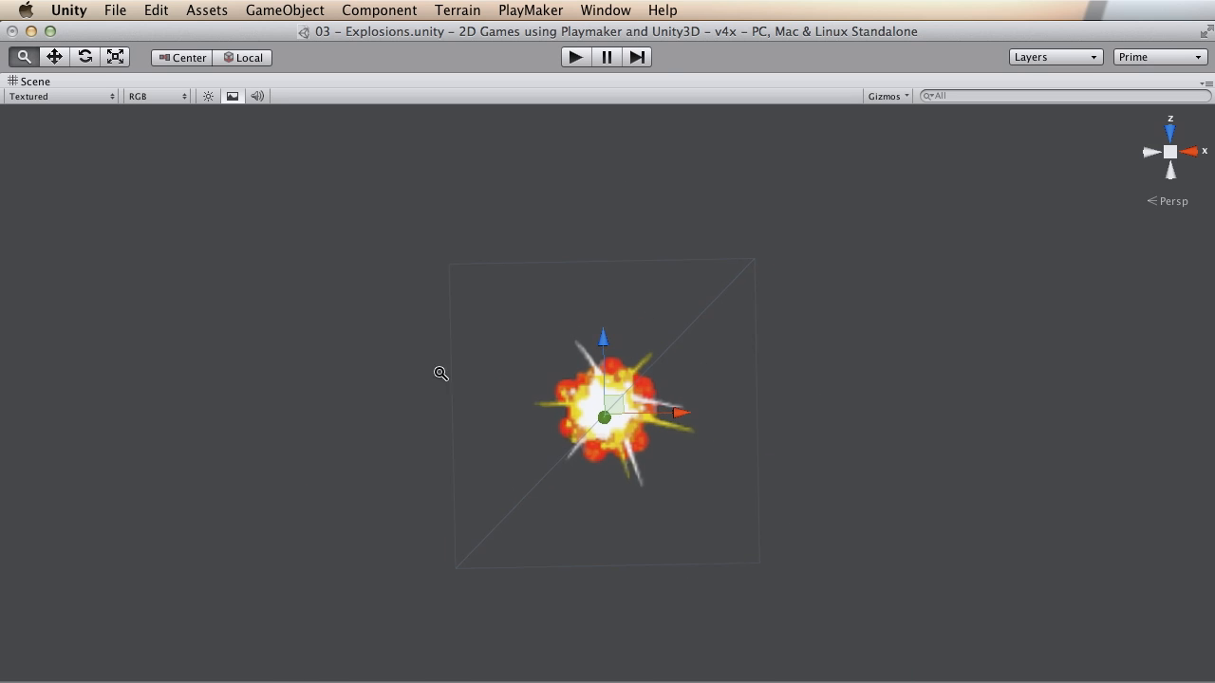
key(shift+space)
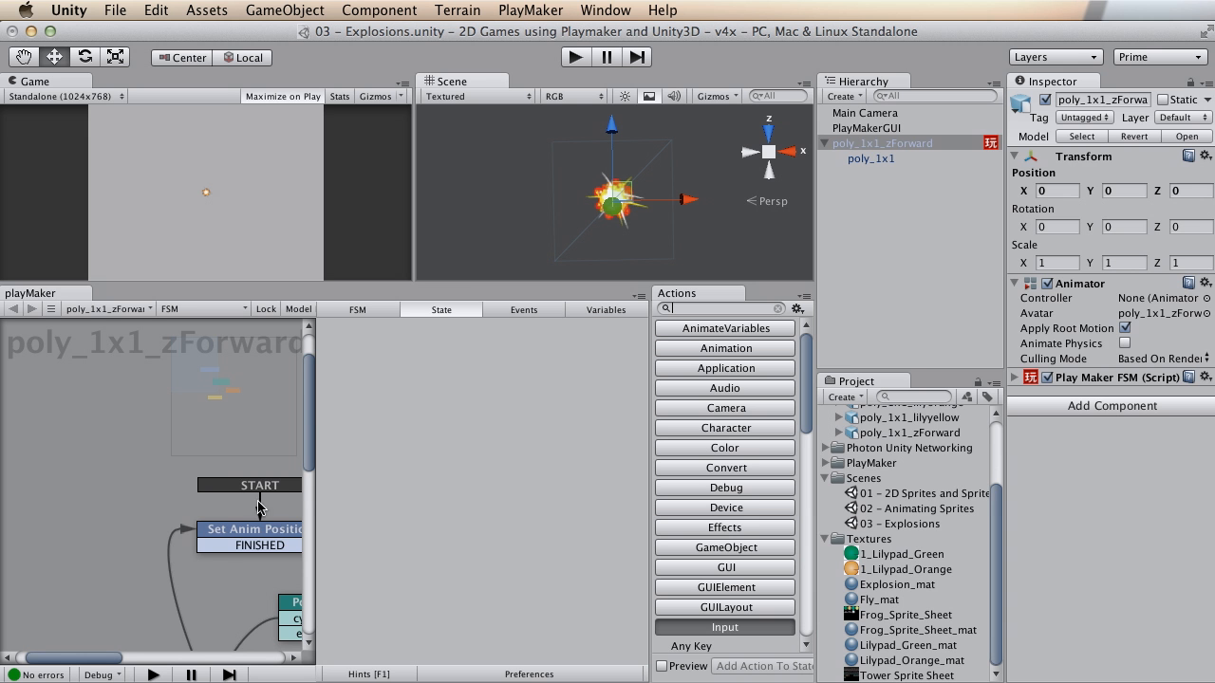
right_click(256, 463)
click(197, 458)
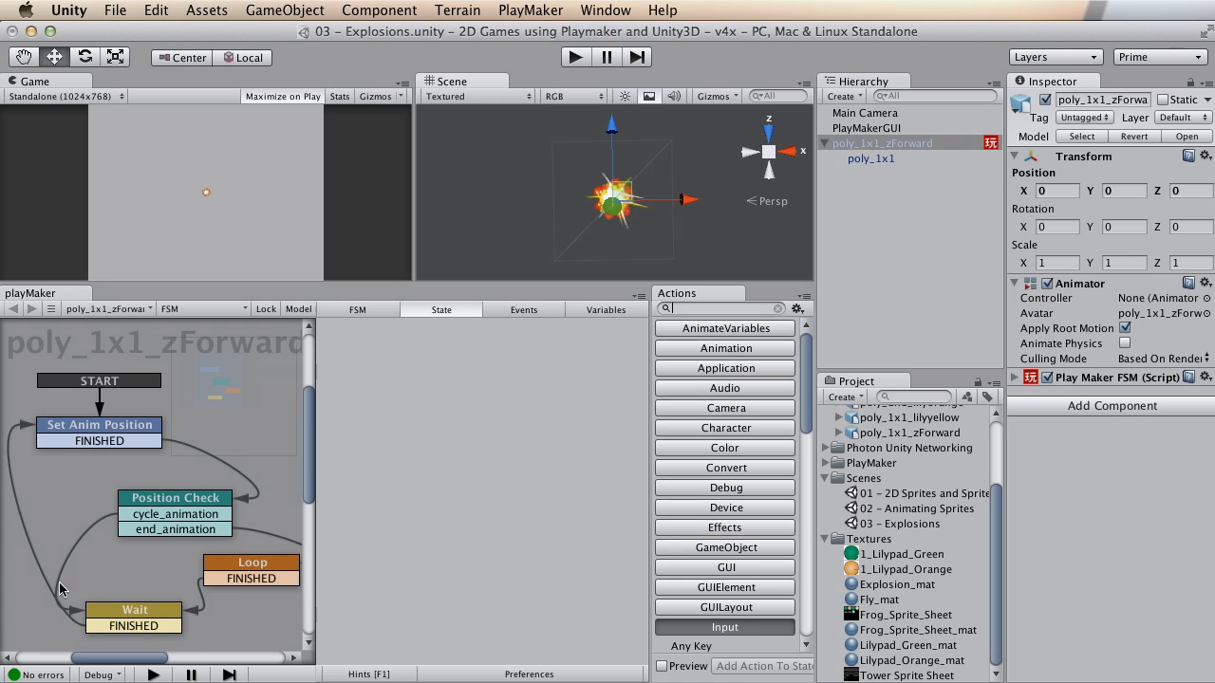
click(95, 432)
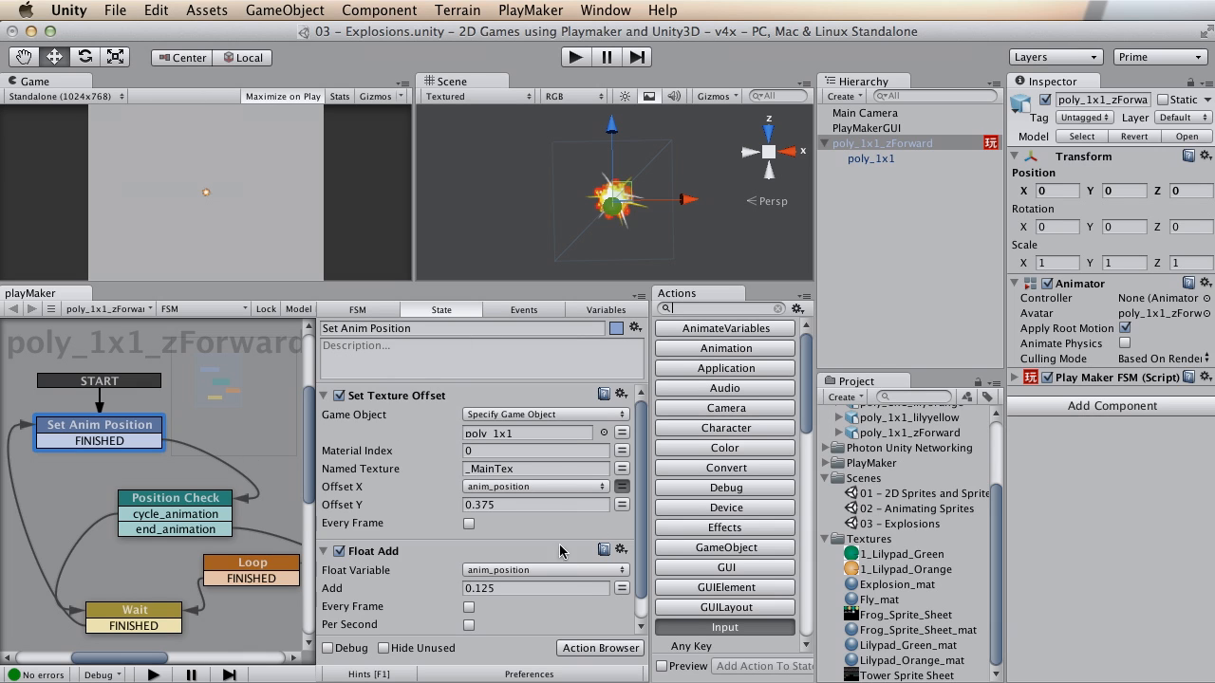
click(163, 502)
mouse_move(162, 502)
mouse_down()
mouse_move(142, 512)
mouse_move(161, 498)
mouse_move(154, 488)
mouse_up()
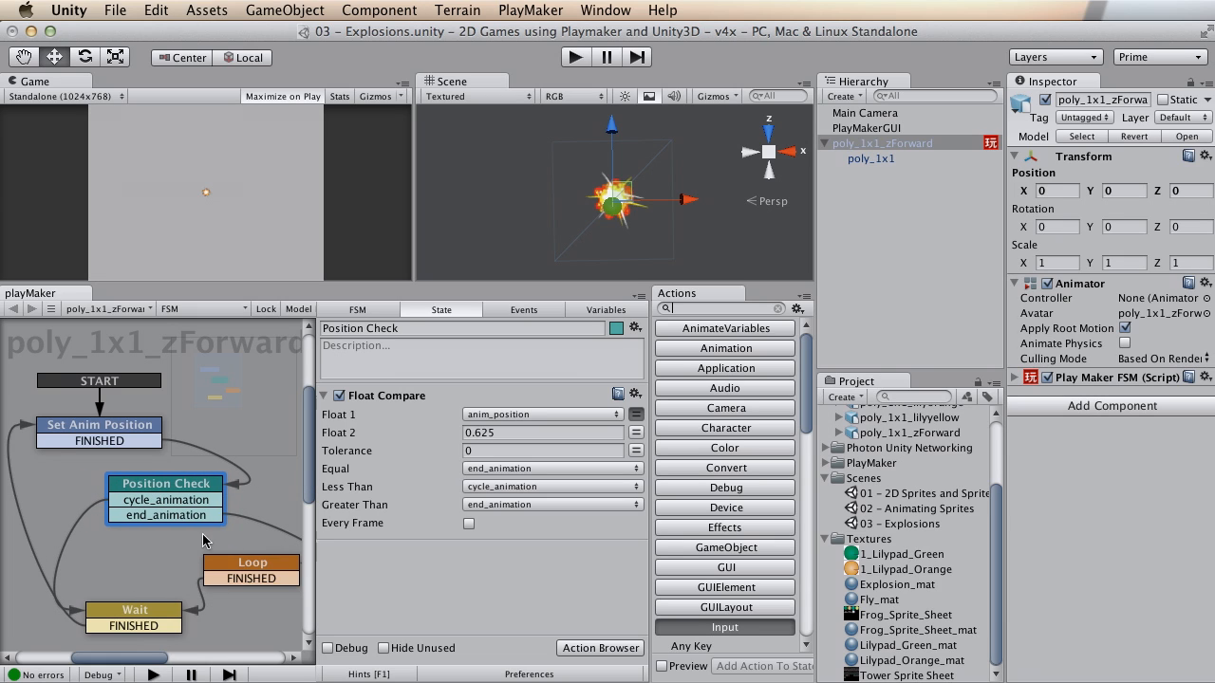
click(245, 566)
drag(245, 566, 238, 561)
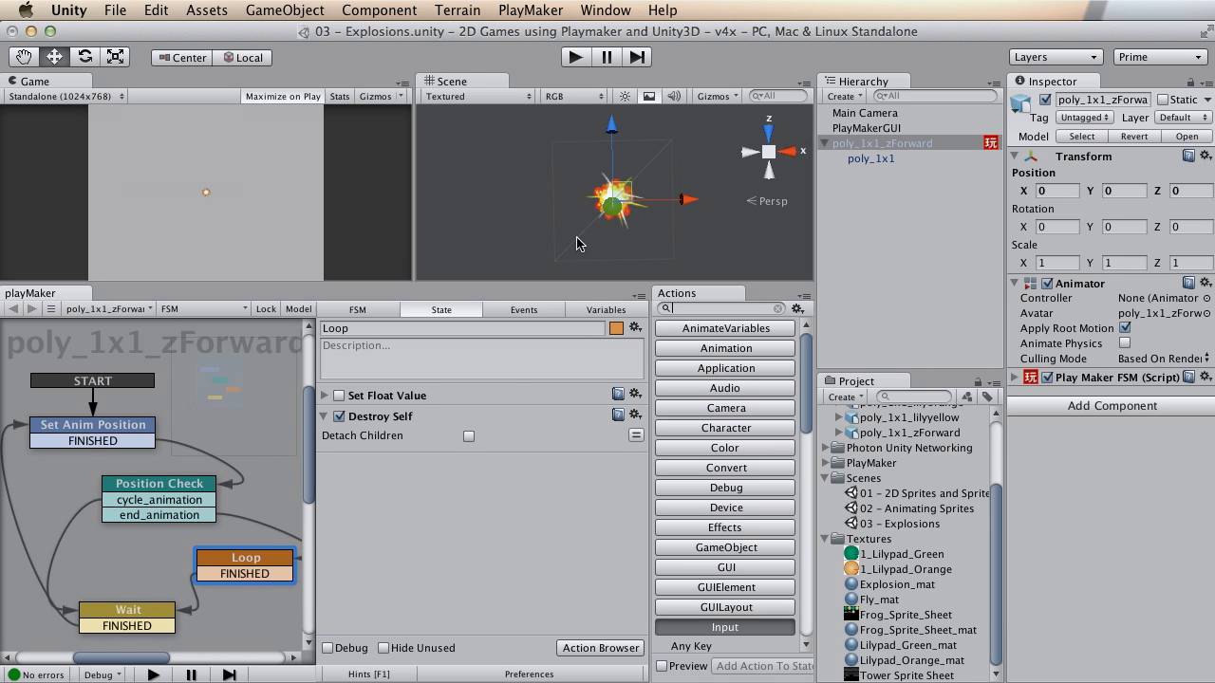
alt+right_drag(594, 223, 567, 207)
alt+middle_drag(567, 207, 550, 202)
alt+right_drag(551, 202, 607, 188)
alt+middle_drag(606, 188, 616, 184)
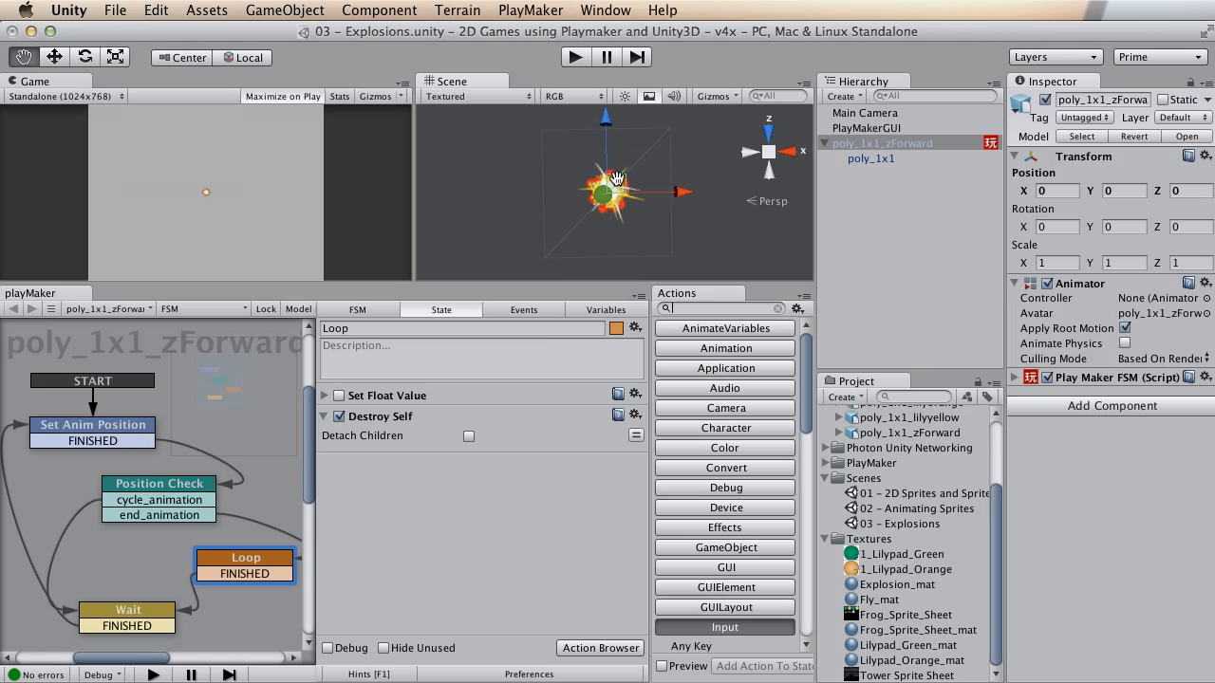